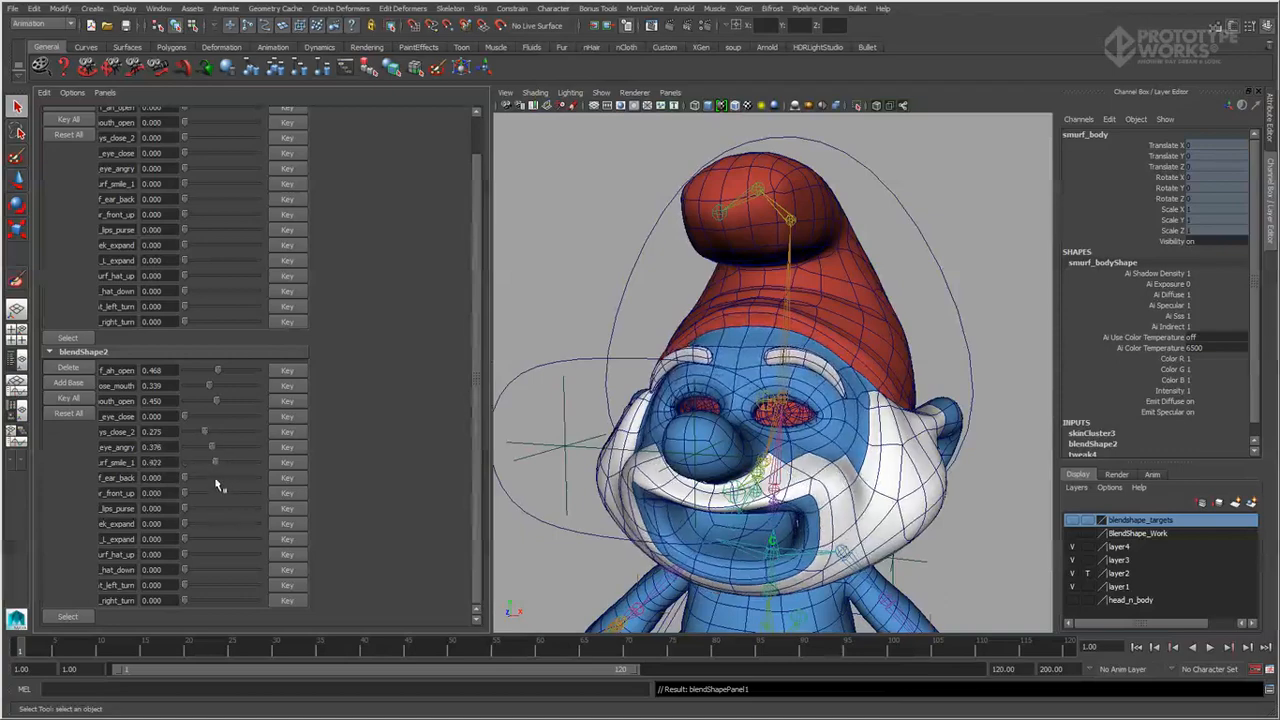
Try out the individual finger aim rotation attributes on the left arm IK control and undo the last change.
{"action": "left_click_drag", "start_coordinate": [217, 480], "coordinate": [237, 482]}
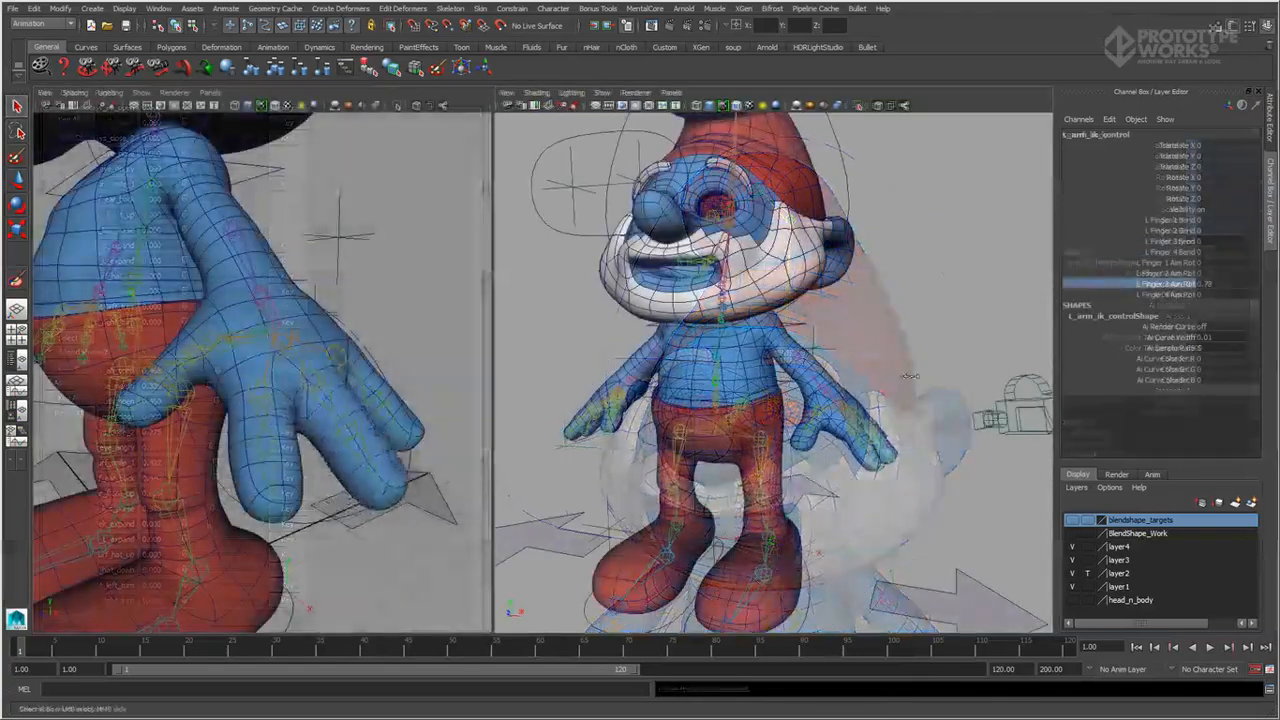
{"action": "middle_click_drag", "start_coordinate": [883, 444], "coordinate": [880, 420]}
{"action": "middle_click_drag", "start_coordinate": [874, 373], "coordinate": [915, 389]}
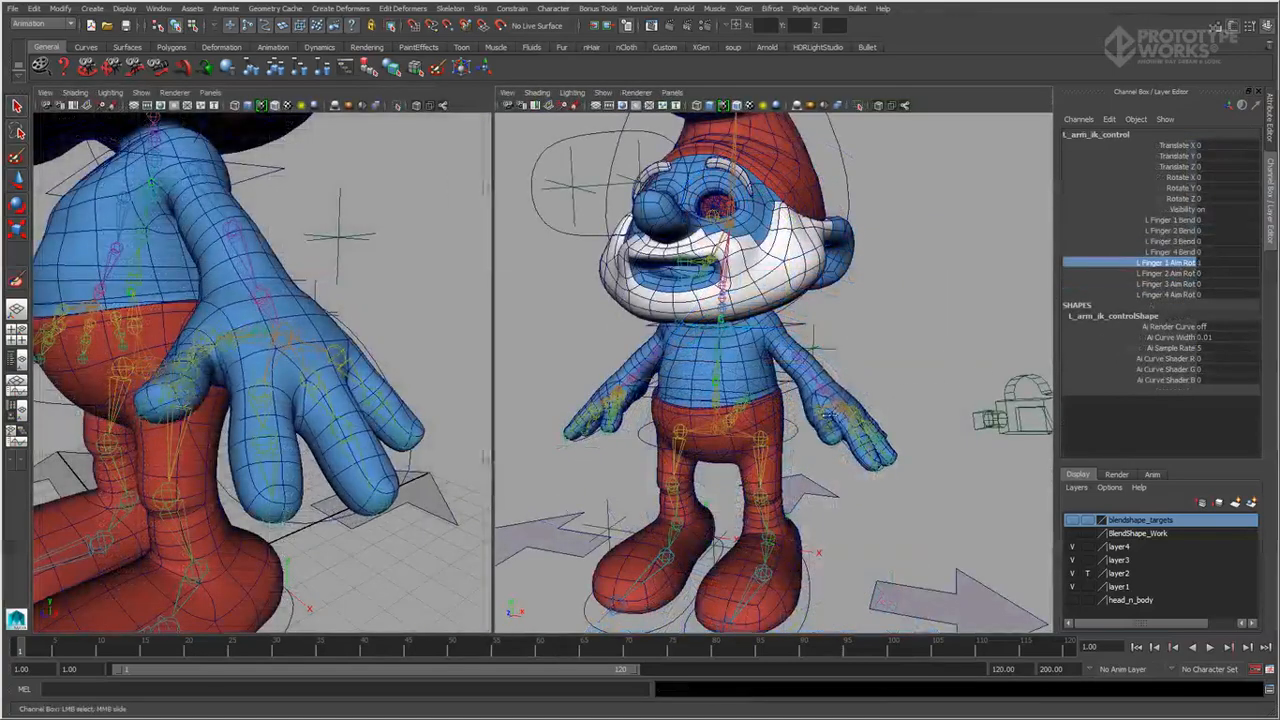
{"action": "key", "text": "ctrl+z"}
Bend all four left-hand fingers together with the Finger Bend attributes of the left arm IK control.
{"action": "left_click_drag", "start_coordinate": [915, 389], "coordinate": [815, 396], "text": "alt"}
{"action": "left_click_drag", "start_coordinate": [1174, 221], "coordinate": [1175, 253]}
{"action": "mouse_move", "coordinate": [1175, 253]}
{"action": "middle_mouse_down"}
{"action": "mouse_move", "coordinate": [1235, 253]}
{"action": "mouse_move", "coordinate": [1190, 253]}
{"action": "middle_mouse_up"}
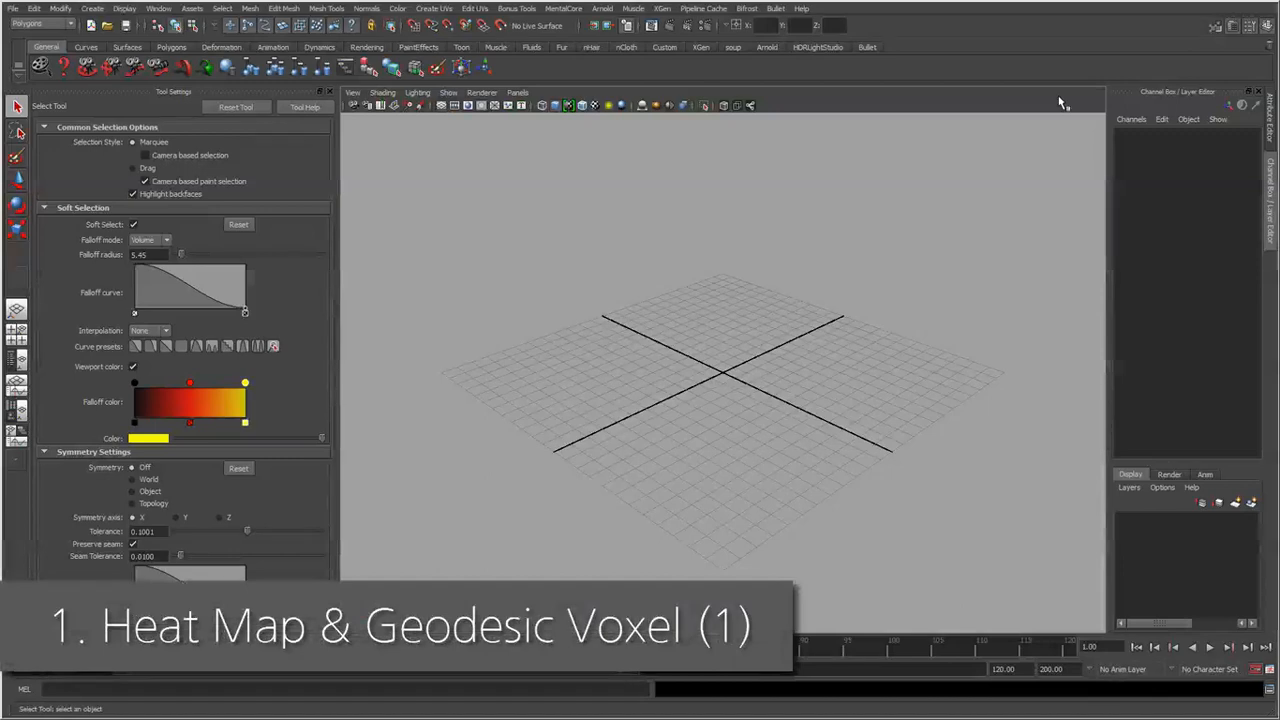
Review the available bind methods in the Smooth Bind options and close the dialog without binding.
{"action": "key", "text": "F2"}
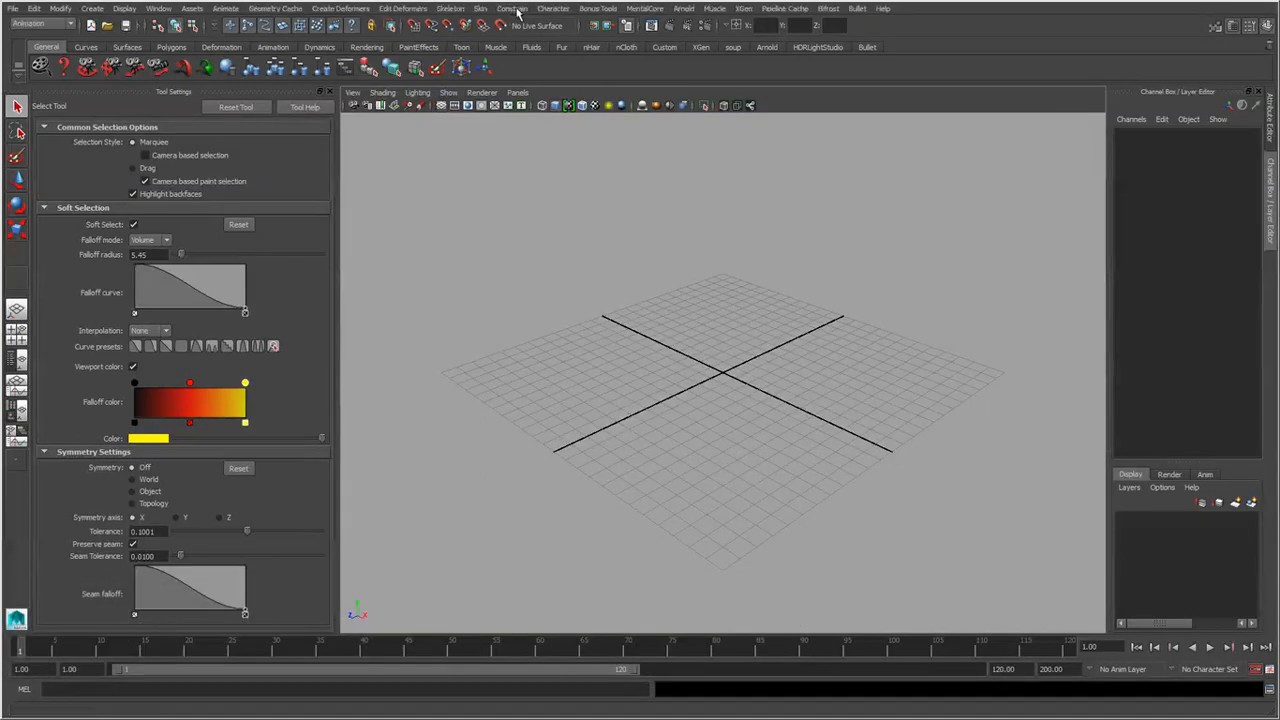
{"action": "left_click", "coordinate": [480, 14]}
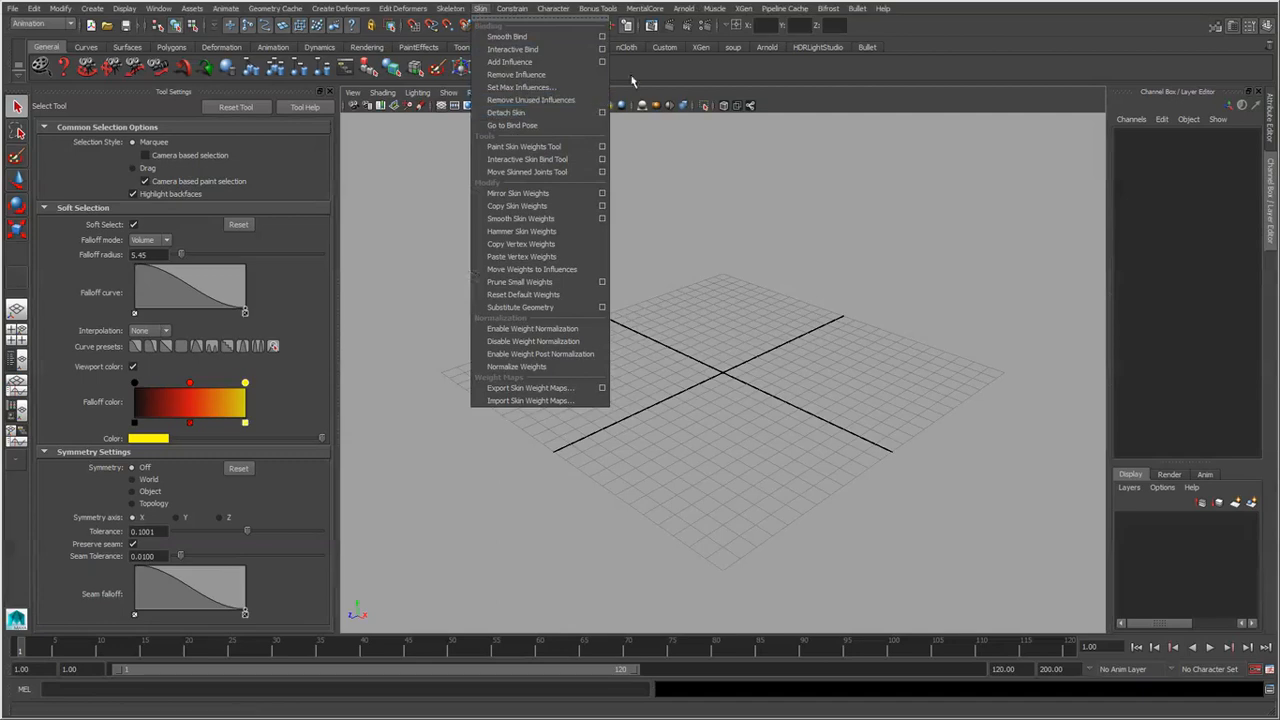
{"action": "left_click", "coordinate": [604, 35]}
{"action": "left_click_drag", "start_coordinate": [960, 186], "coordinate": [817, 164]}
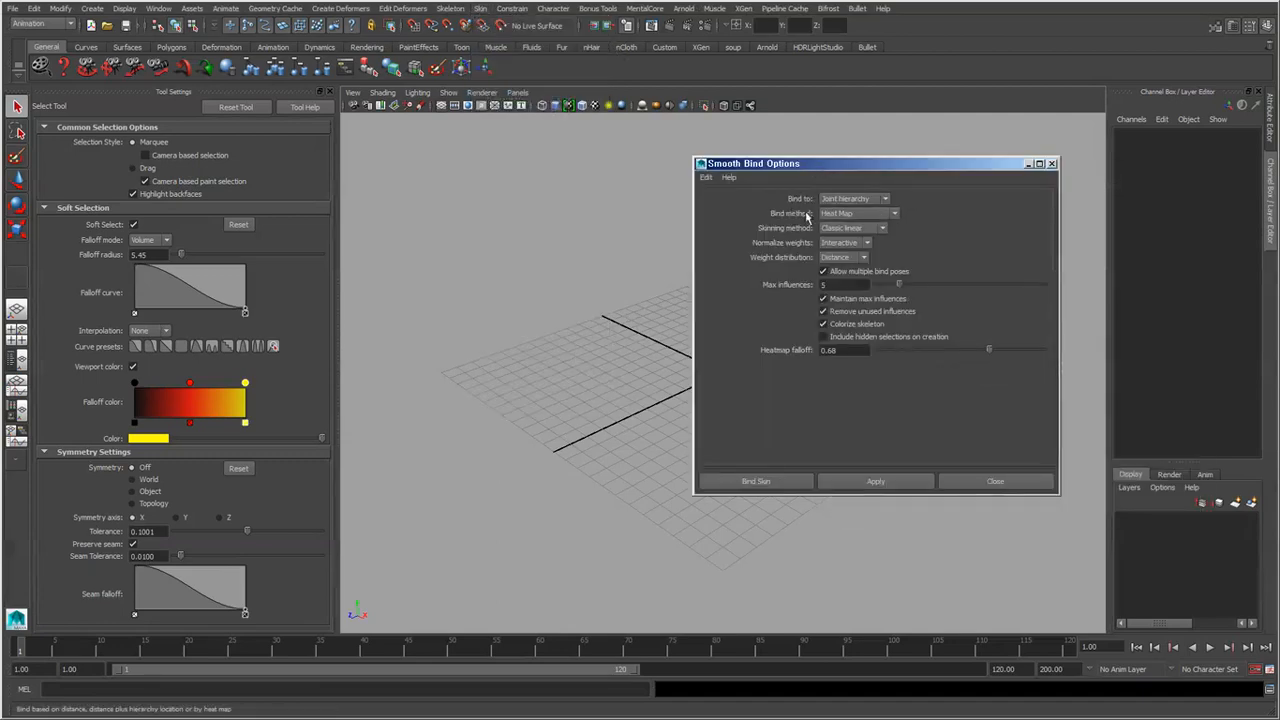
{"action": "left_click", "coordinate": [842, 214]}
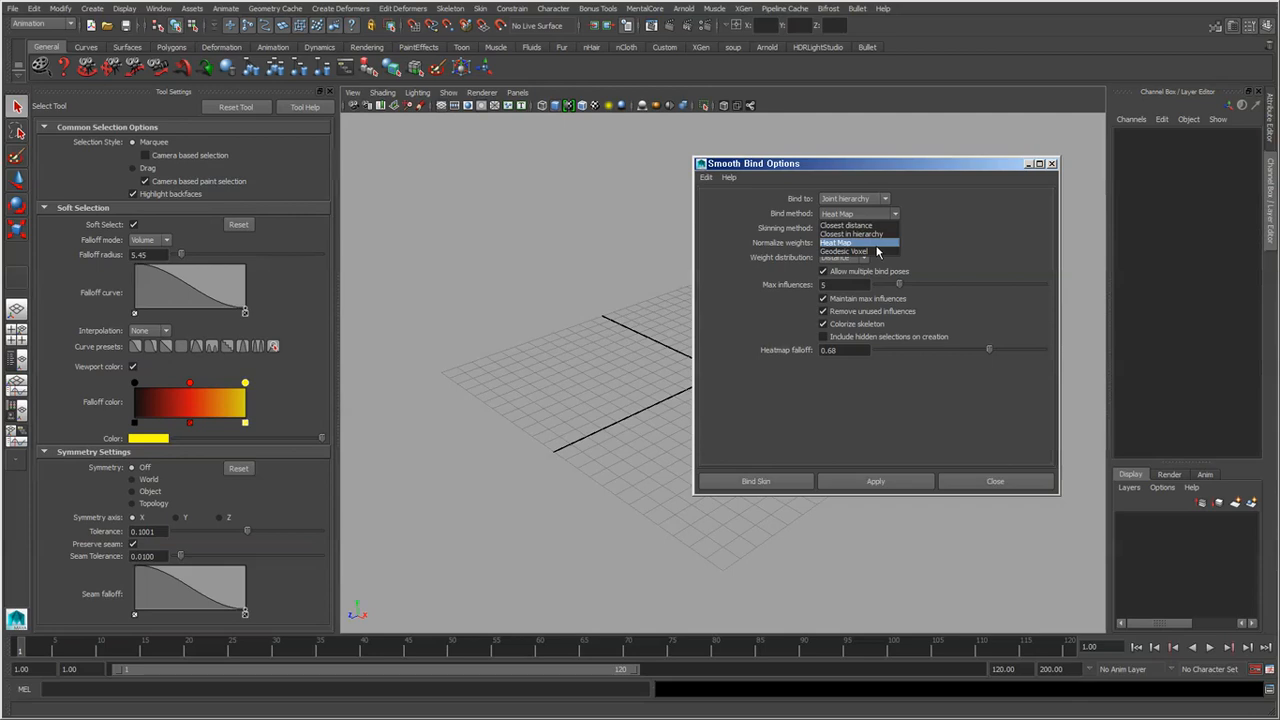
{"action": "left_click", "coordinate": [1004, 237]}
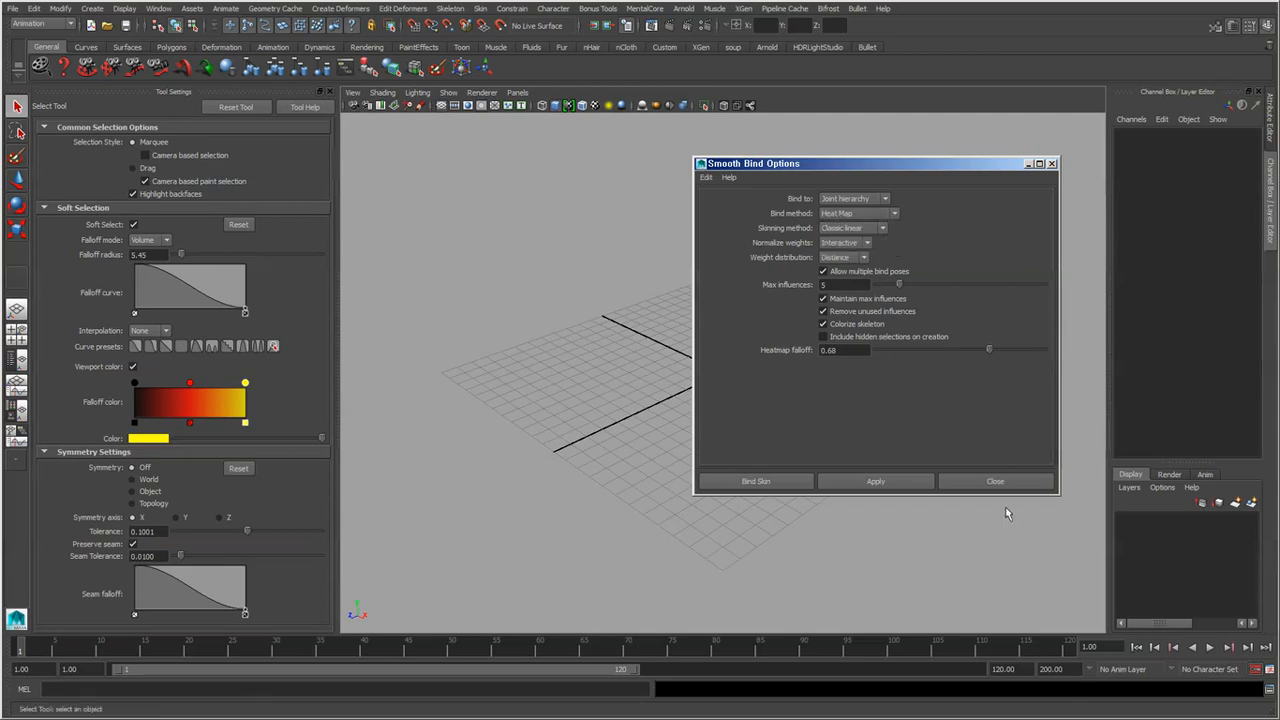
{"action": "left_click", "coordinate": [996, 482]}
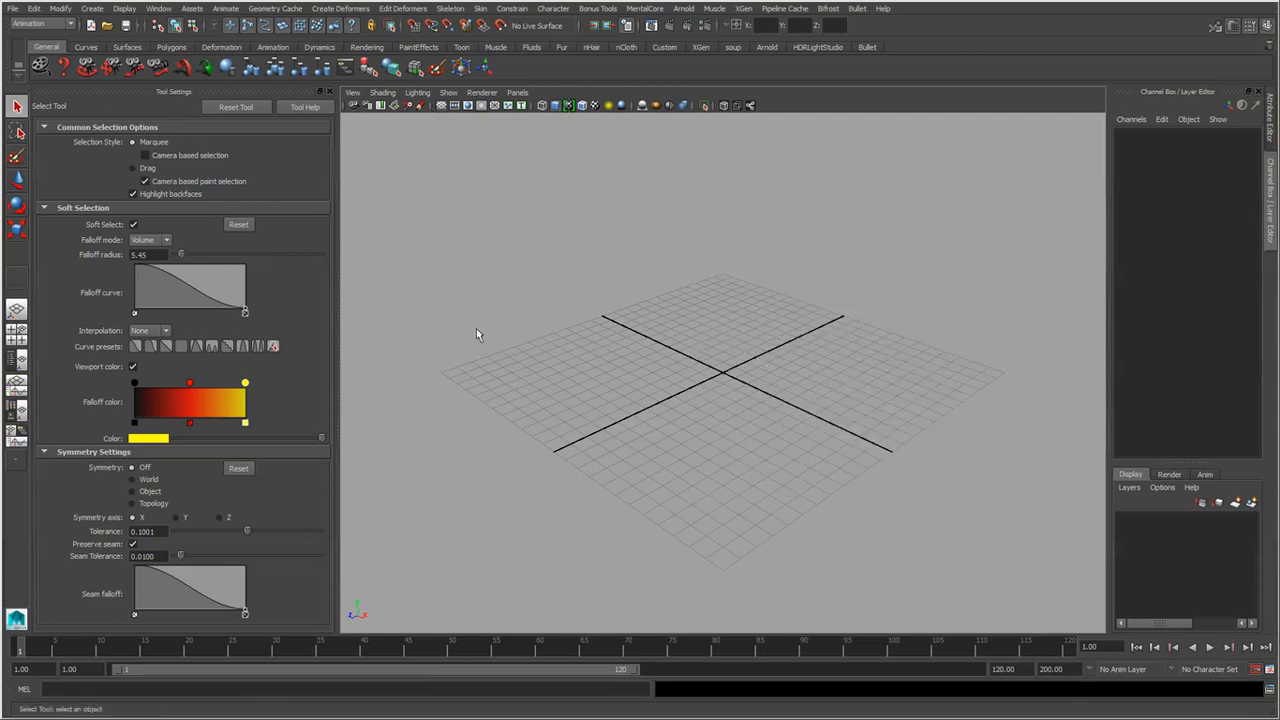
Open the tube.ma scene and examine the joint chain inside the U-shaped tube from several angles.
{"action": "left_click", "coordinate": [108, 27]}
{"action": "double_click", "coordinate": [505, 220]}
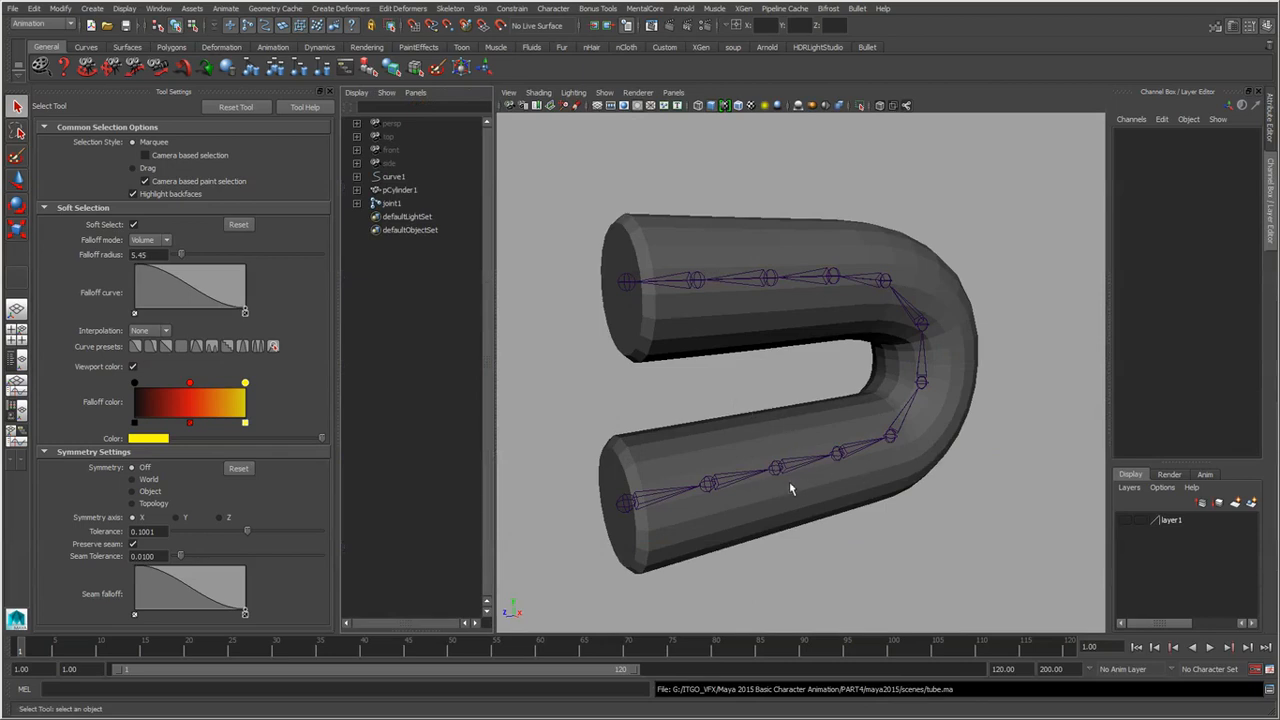
{"action": "left_click_drag", "start_coordinate": [711, 483], "coordinate": [650, 470], "text": "alt"}
{"action": "left_click", "coordinate": [605, 466]}
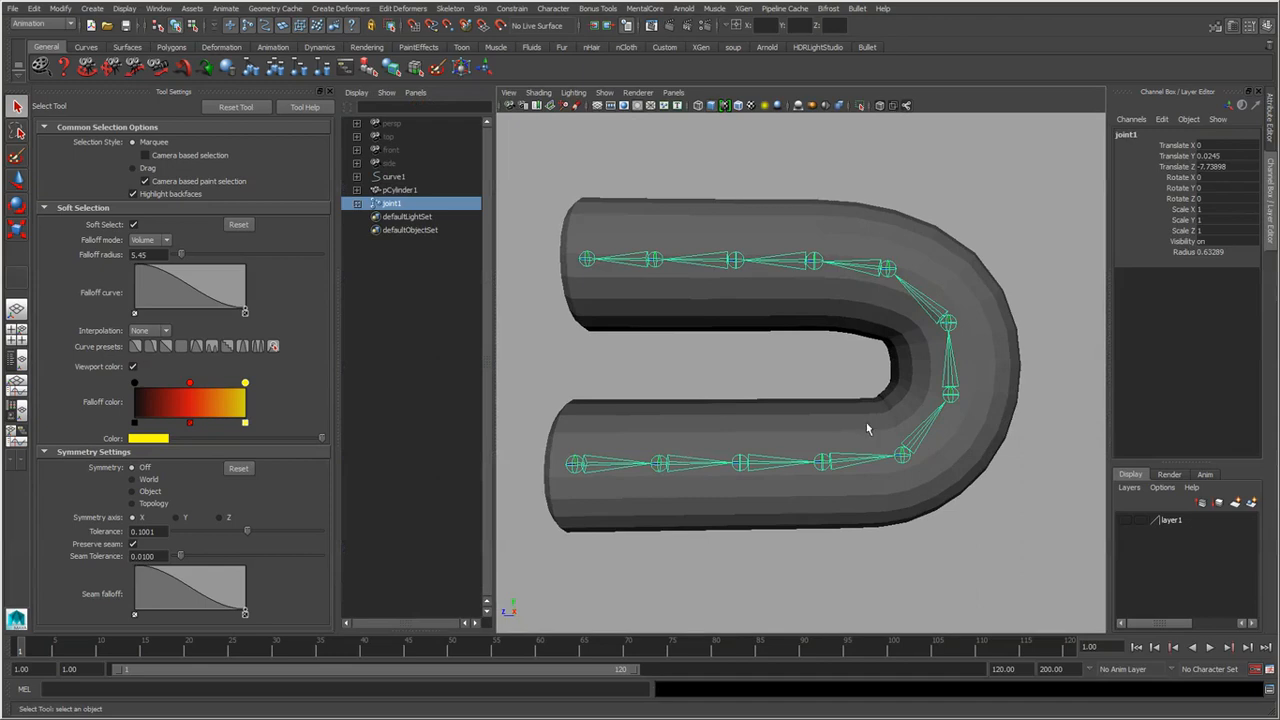
{"action": "left_click_drag", "start_coordinate": [629, 451], "coordinate": [643, 513], "text": "alt"}
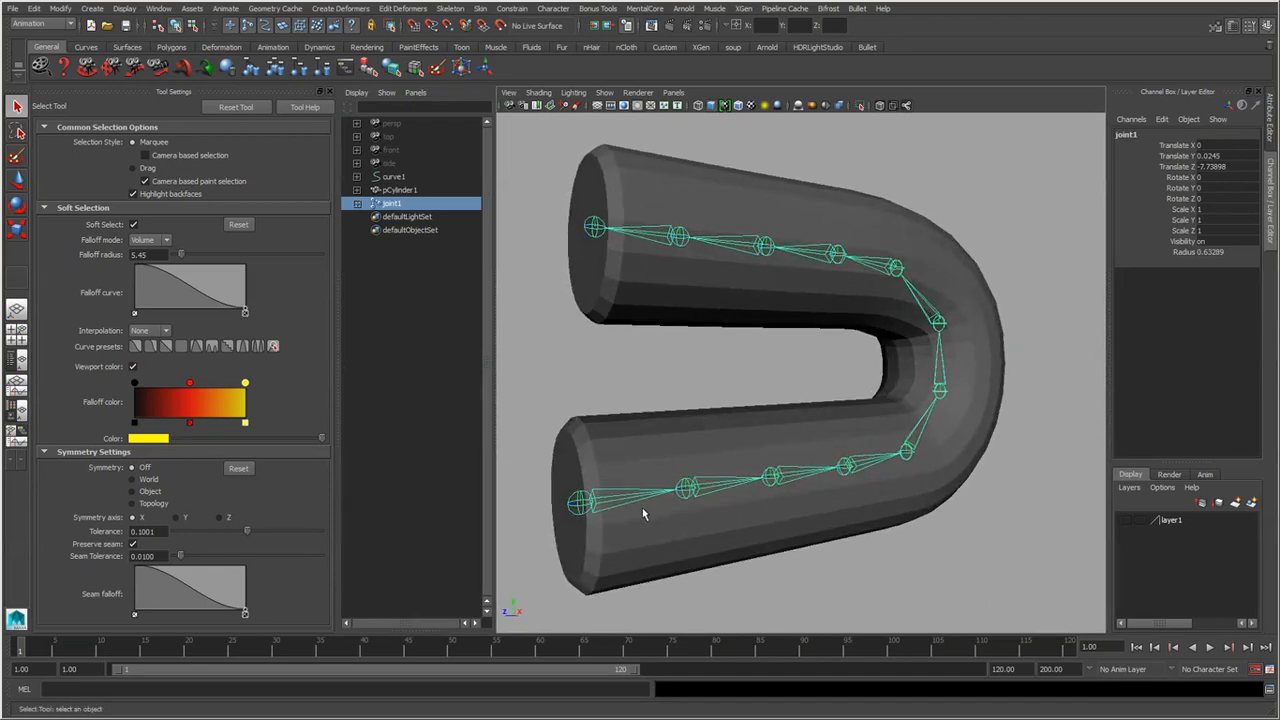
{"action": "left_click_drag", "start_coordinate": [777, 424], "coordinate": [561, 533], "text": "alt"}
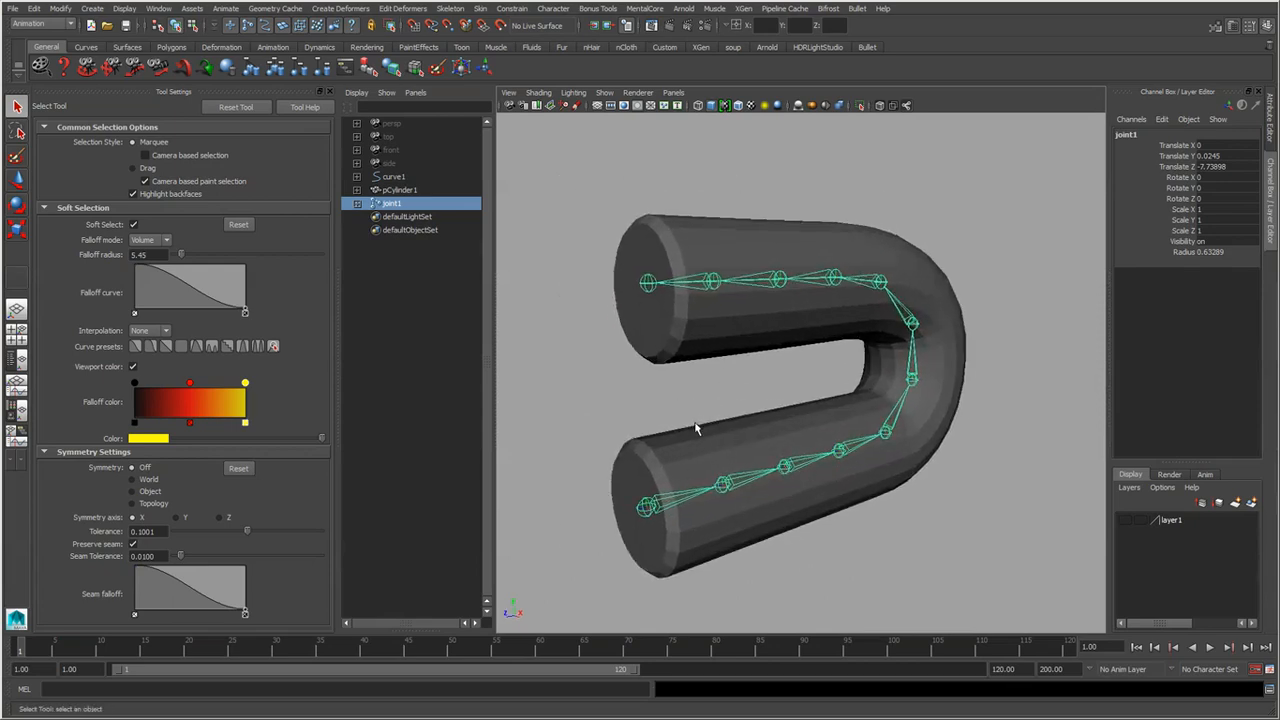
{"action": "left_click_drag", "start_coordinate": [706, 430], "coordinate": [673, 352], "text": "alt"}
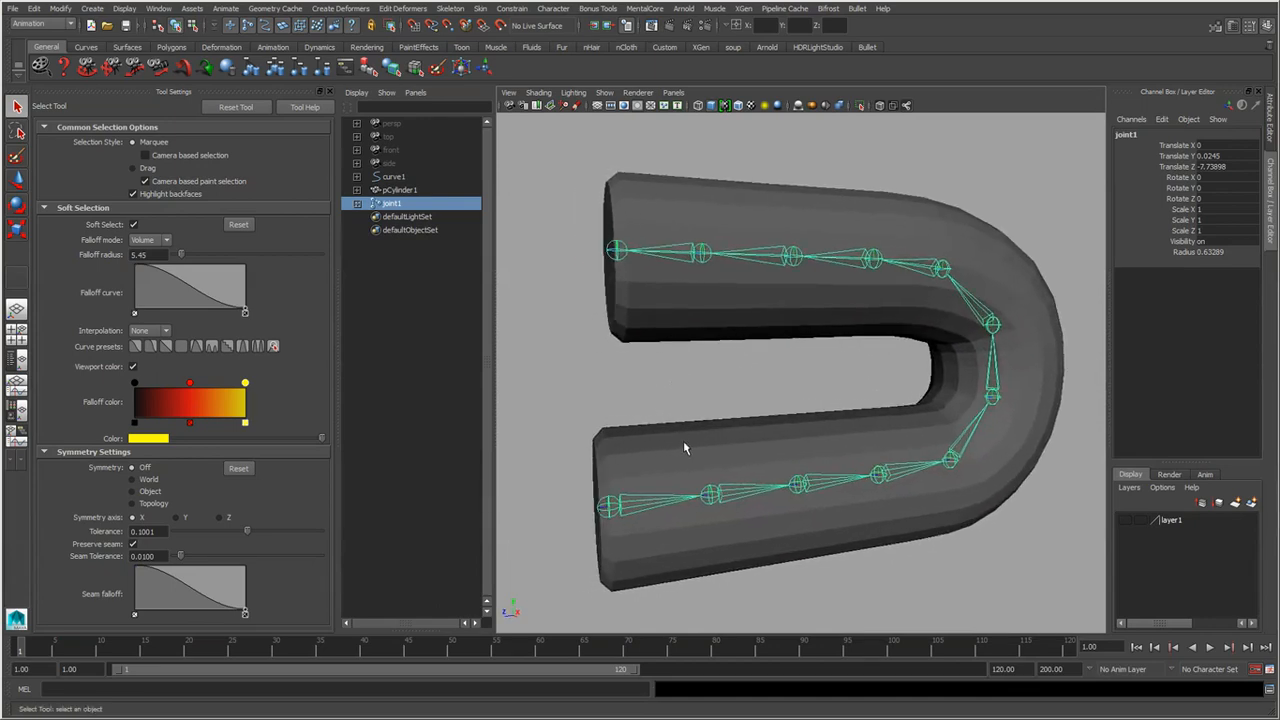
Turn off soft selection, pick vertices at the tube's lower open end, and return the mesh to object selection.
{"action": "left_click", "coordinate": [648, 454]}
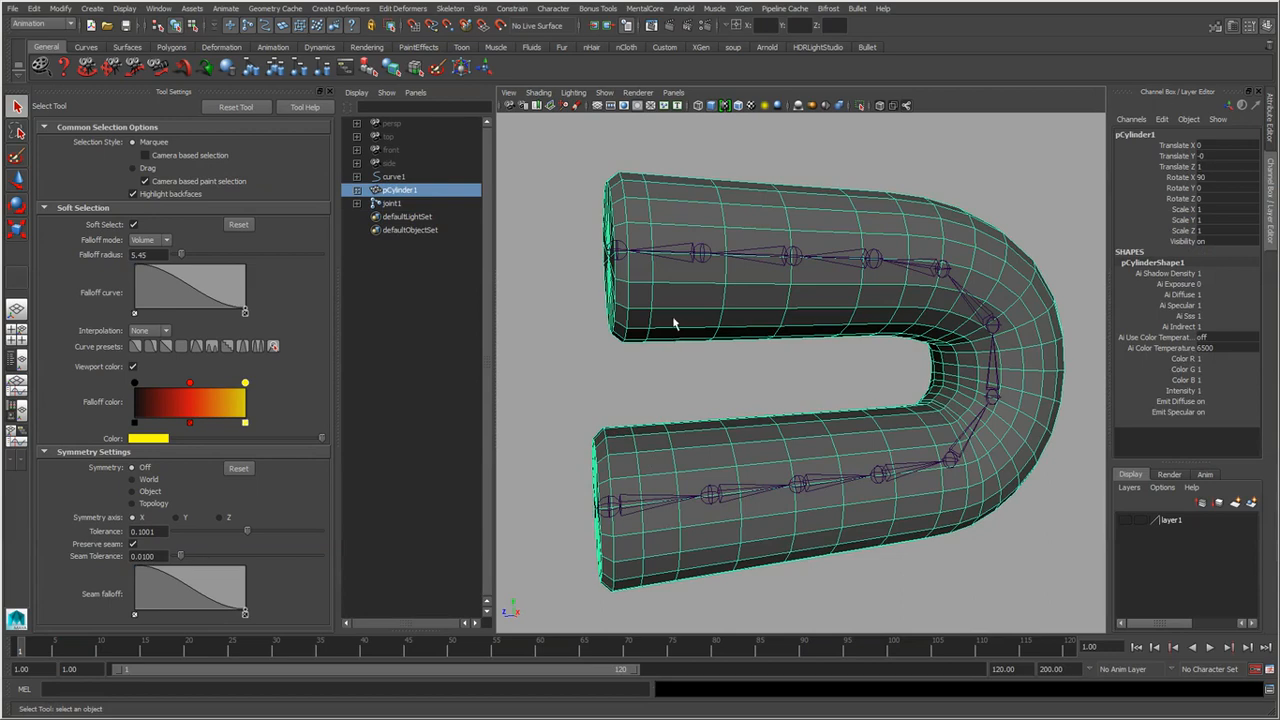
{"action": "right_click_drag", "start_coordinate": [673, 323], "coordinate": [583, 294]}
{"action": "left_click_drag", "start_coordinate": [583, 294], "coordinate": [694, 375]}
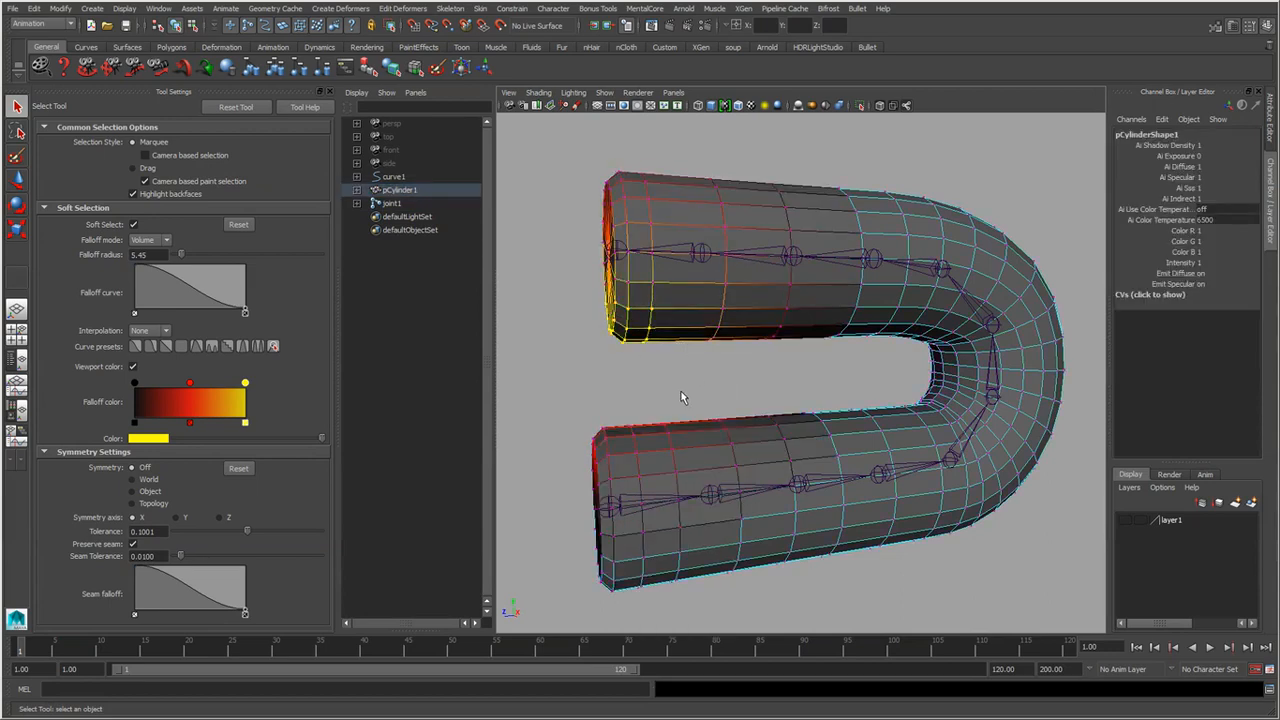
{"action": "key", "text": "b"}
{"action": "left_click_drag", "start_coordinate": [583, 419], "coordinate": [705, 462]}
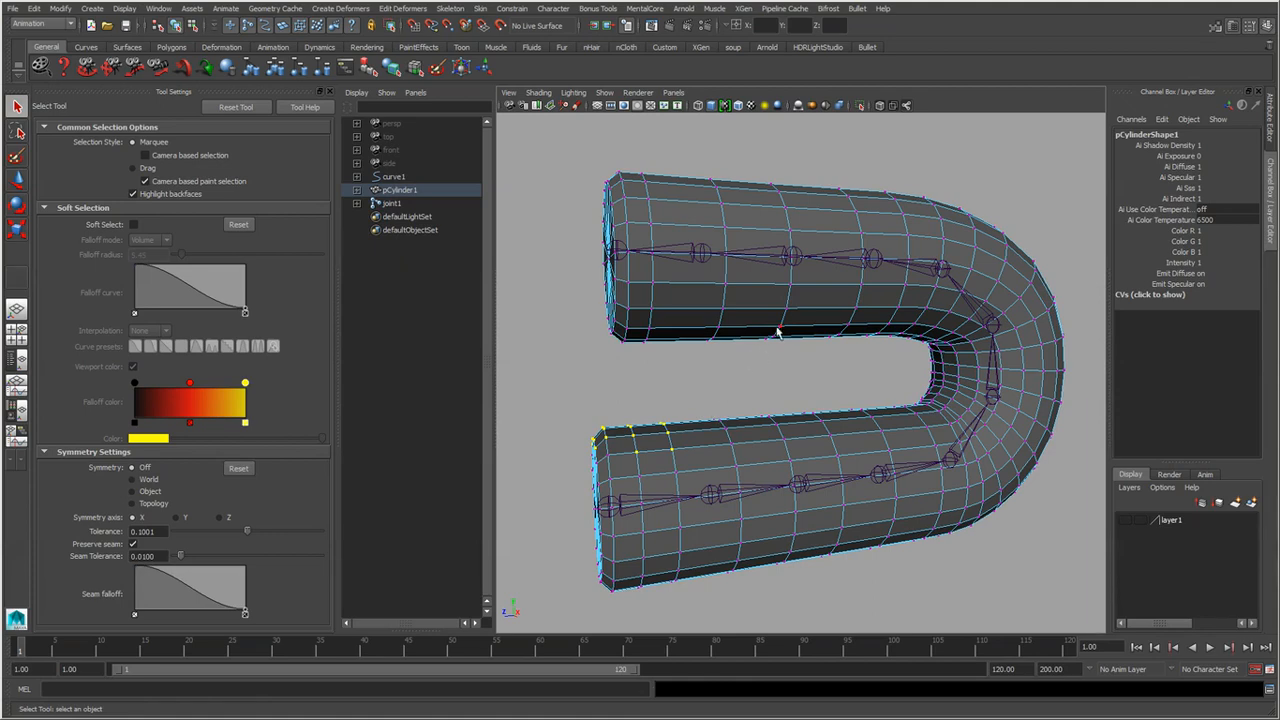
{"action": "right_click_drag", "start_coordinate": [778, 333], "coordinate": [849, 286]}
{"action": "left_click", "coordinate": [686, 308]}
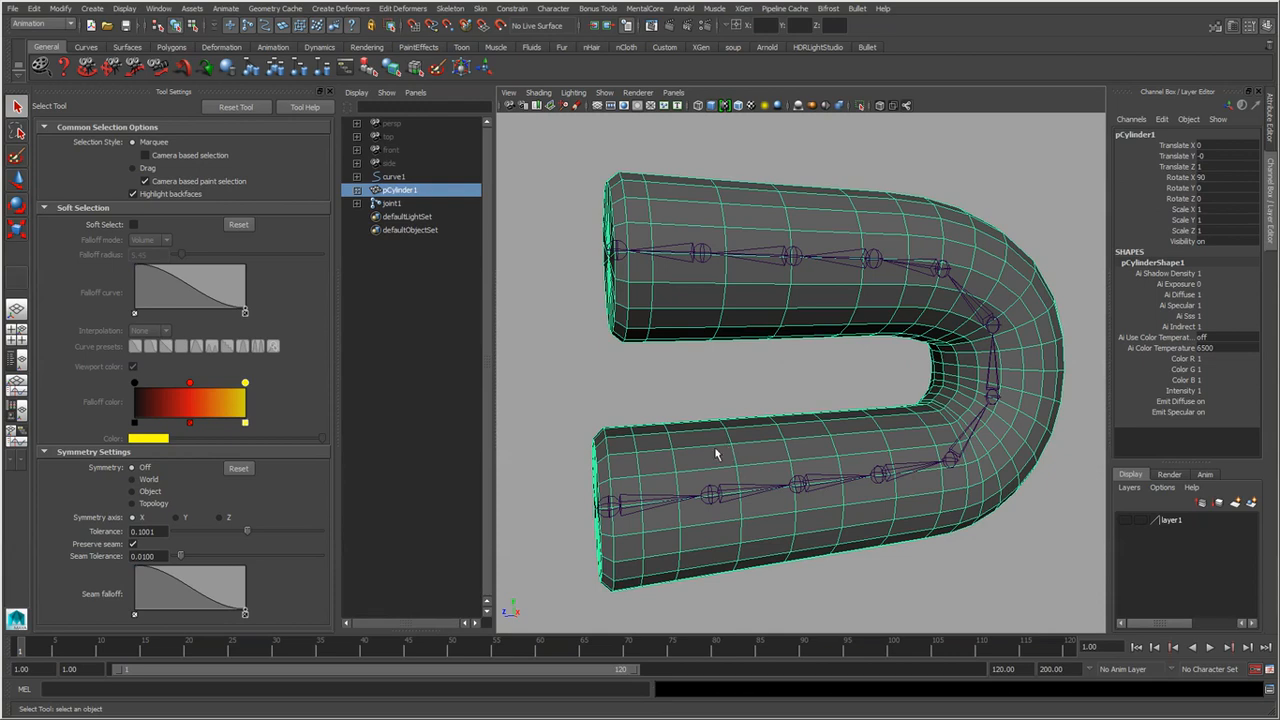
Select the root joint together with the tube mesh and open the Smooth Bind options for them.
{"action": "left_click_drag", "start_coordinate": [716, 455], "coordinate": [590, 566], "text": "alt"}
{"action": "left_click", "coordinate": [656, 522]}
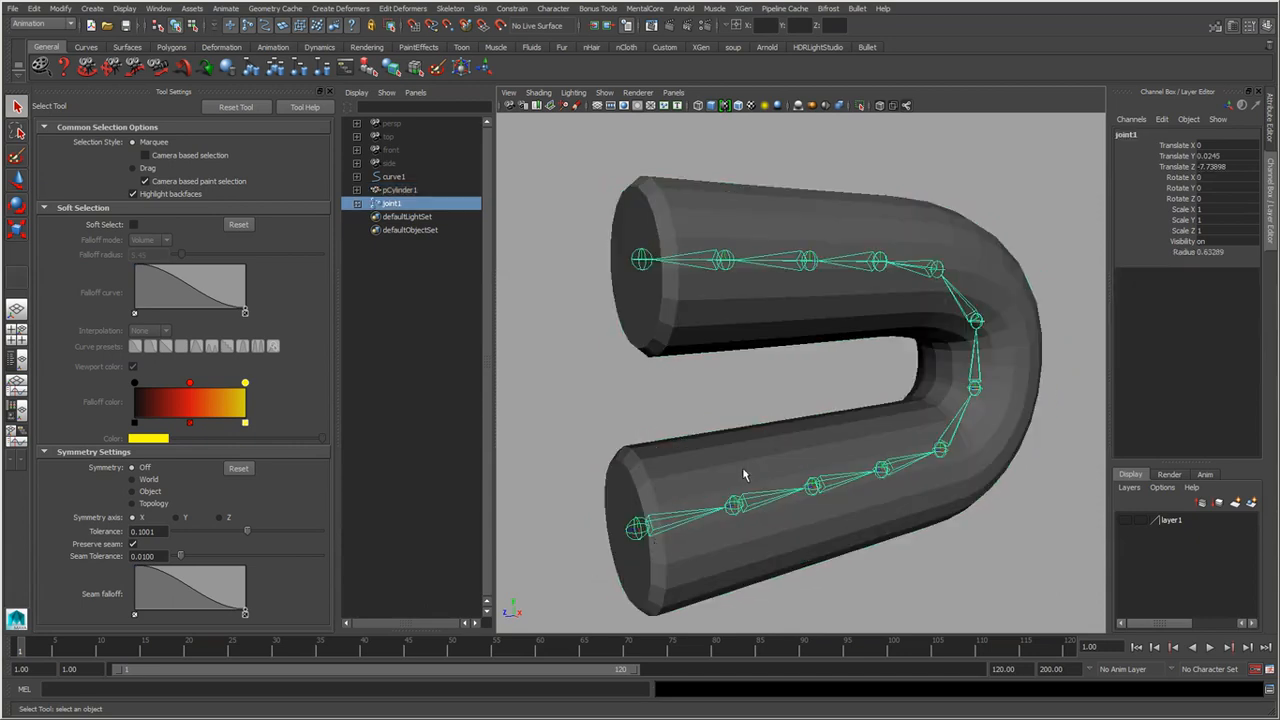
{"action": "left_click", "coordinate": [742, 340], "text": "shift"}
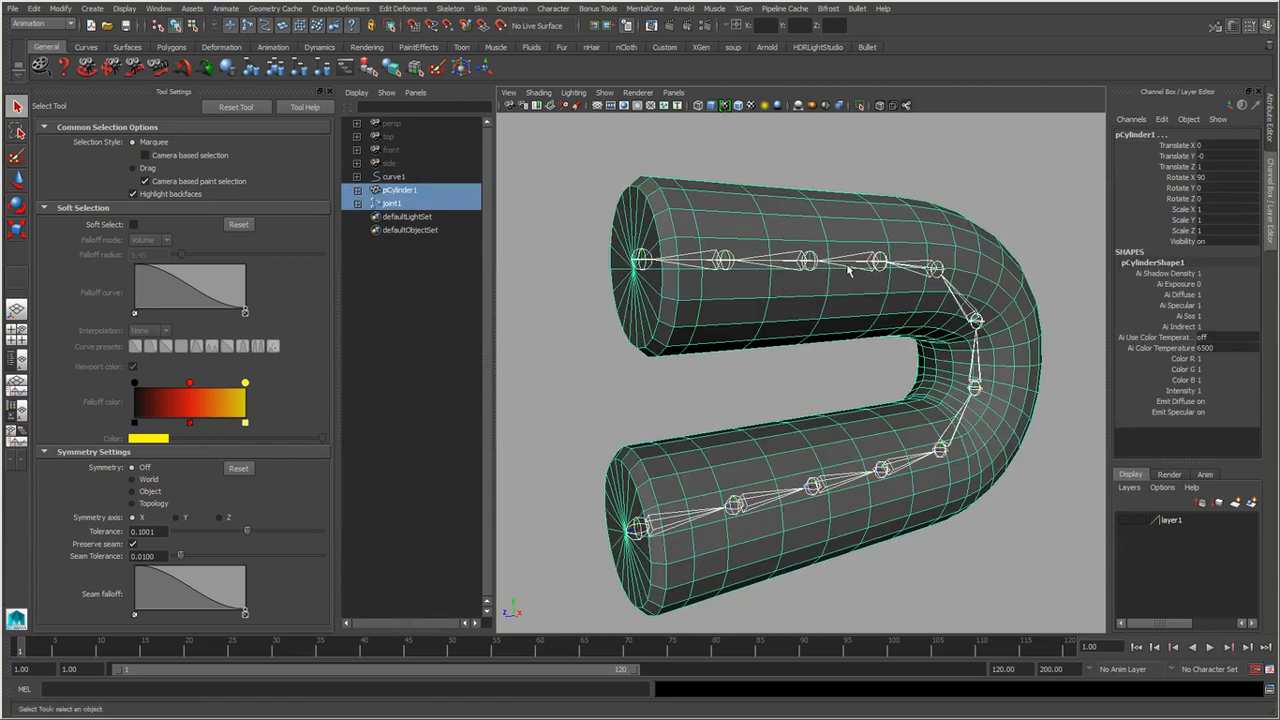
{"action": "key", "text": "space"}
{"action": "left_click", "coordinate": [970, 332]}
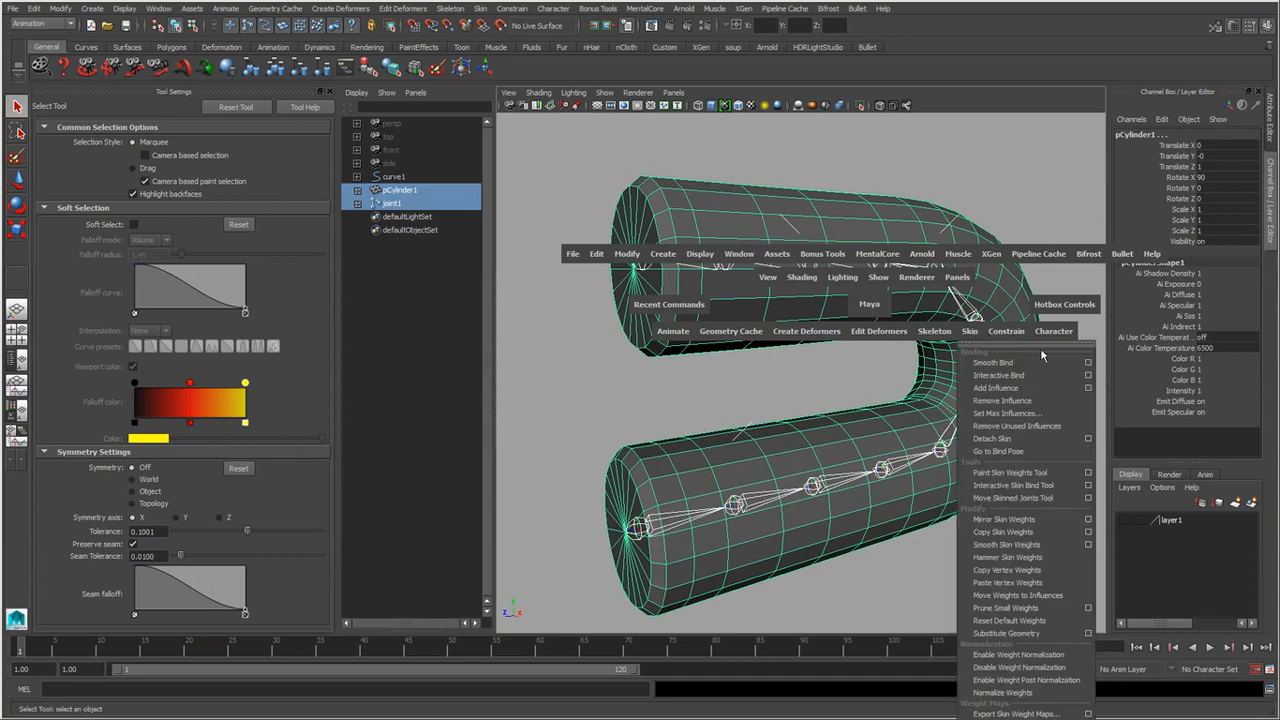
{"action": "left_click", "coordinate": [1088, 366]}
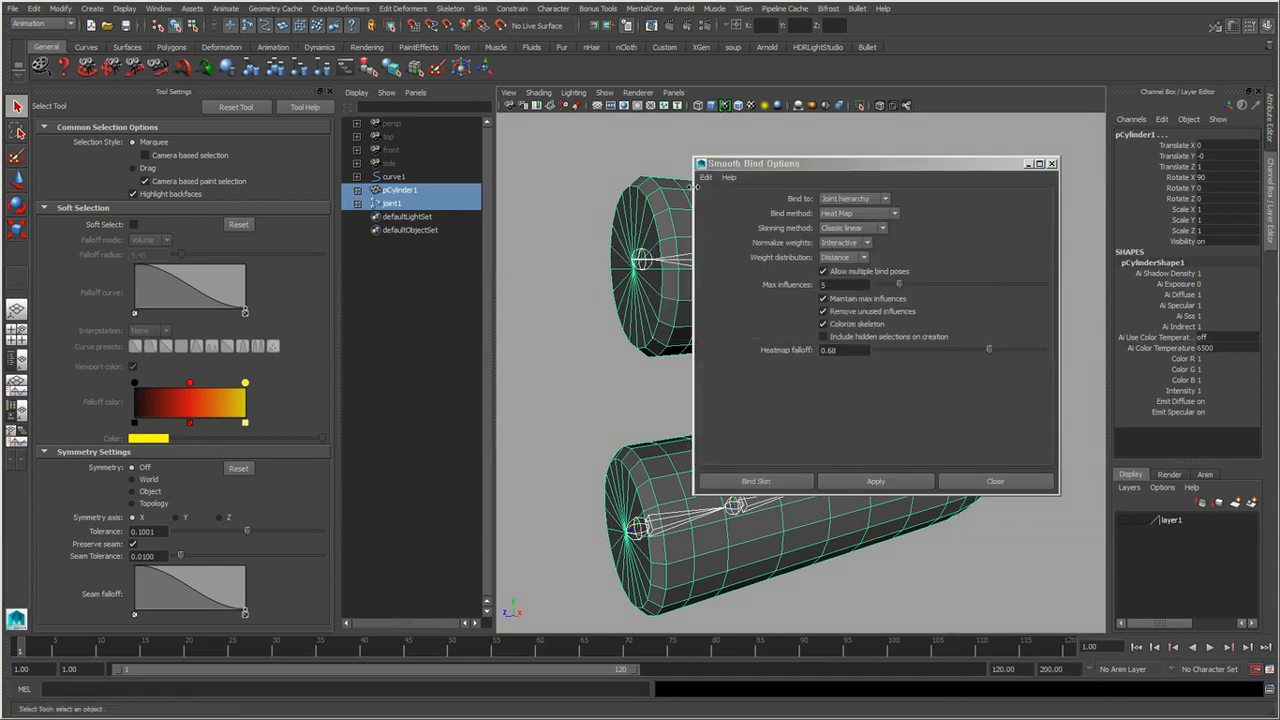
Smooth-bind the tube to the joint hierarchy using Closest distance, with max influences 5 and dropoff rate 4.0.
{"action": "left_click", "coordinate": [858, 213]}
{"action": "left_click", "coordinate": [866, 191]}
{"action": "left_click_drag", "start_coordinate": [857, 163], "coordinate": [963, 198]}
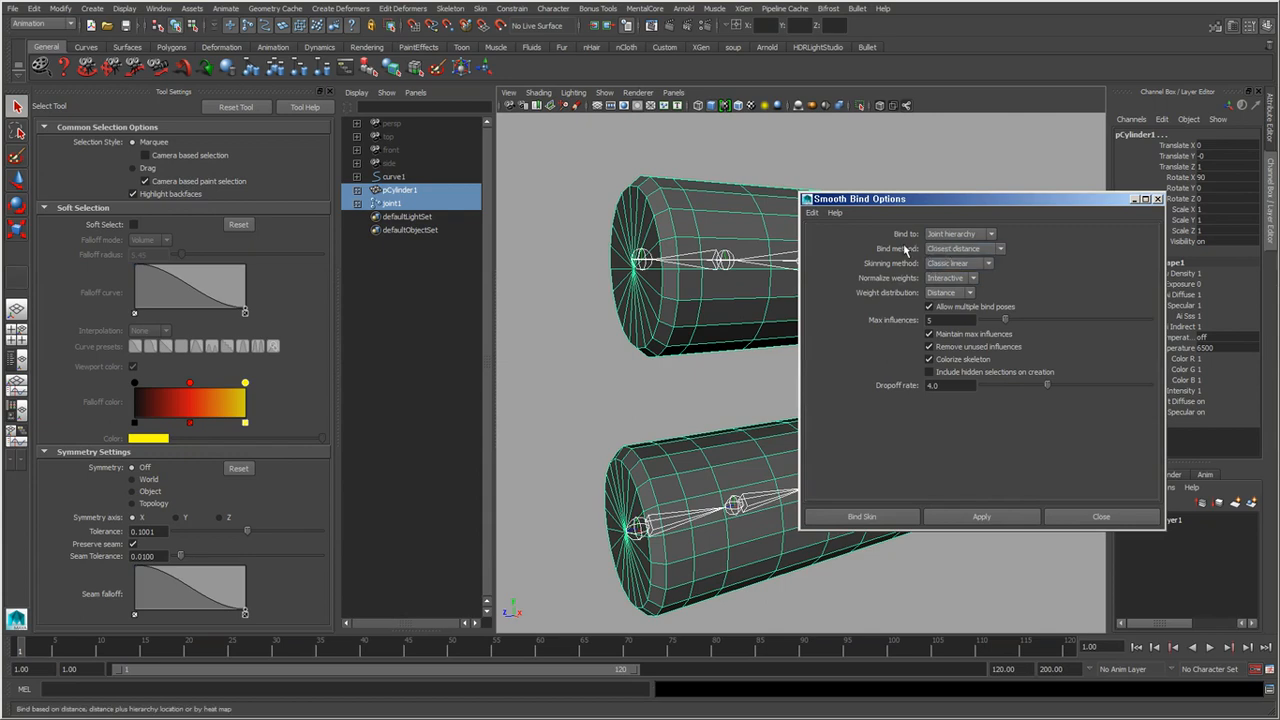
{"action": "left_click", "coordinate": [990, 251]}
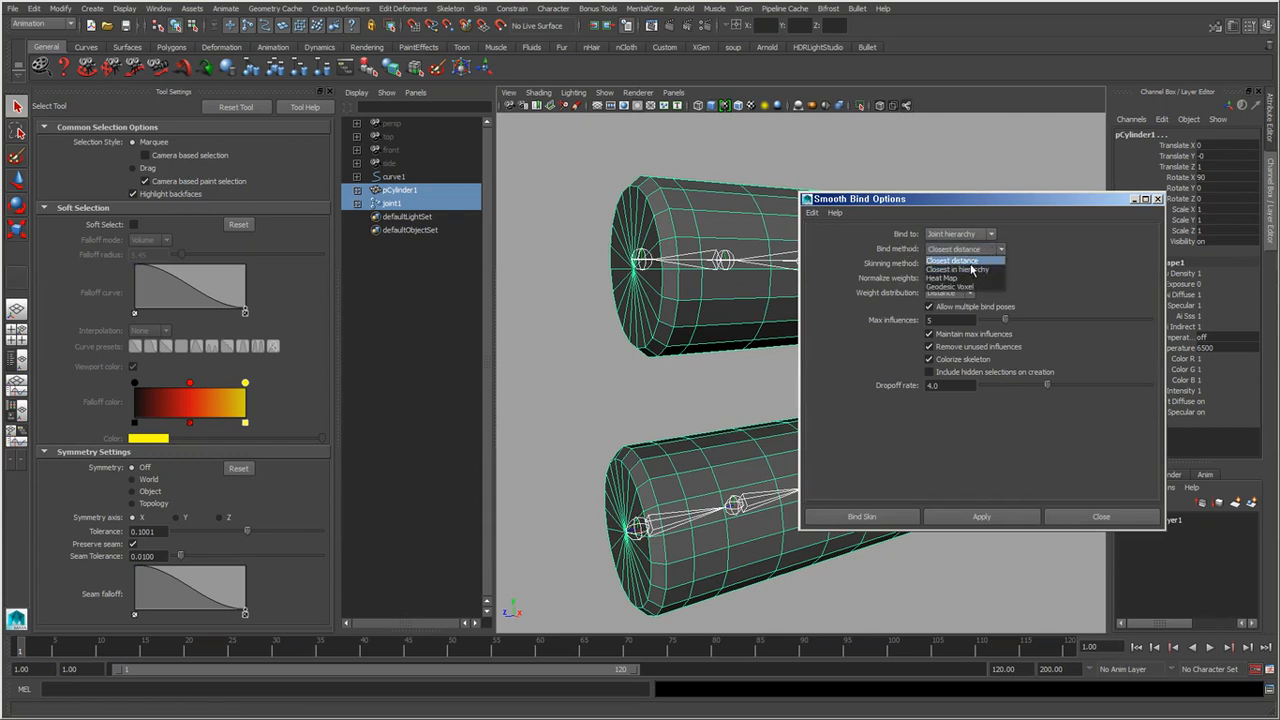
{"action": "left_click", "coordinate": [977, 261]}
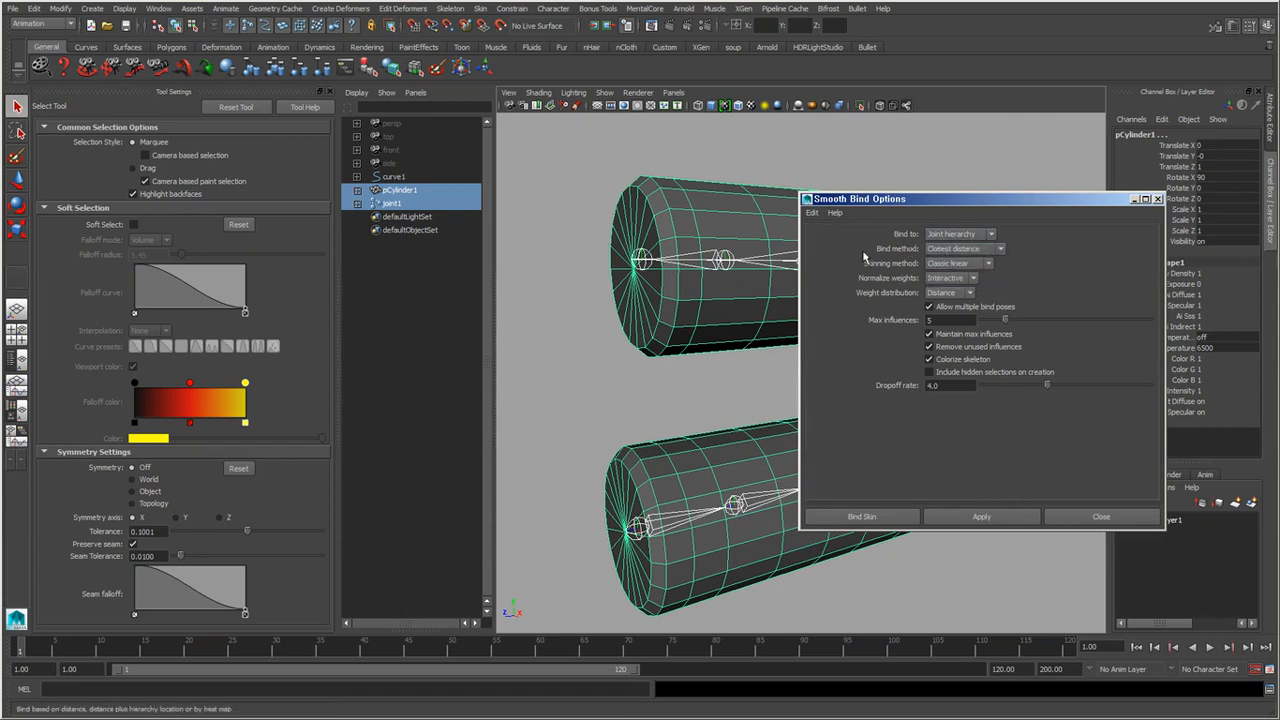
{"action": "double_click", "coordinate": [945, 321]}
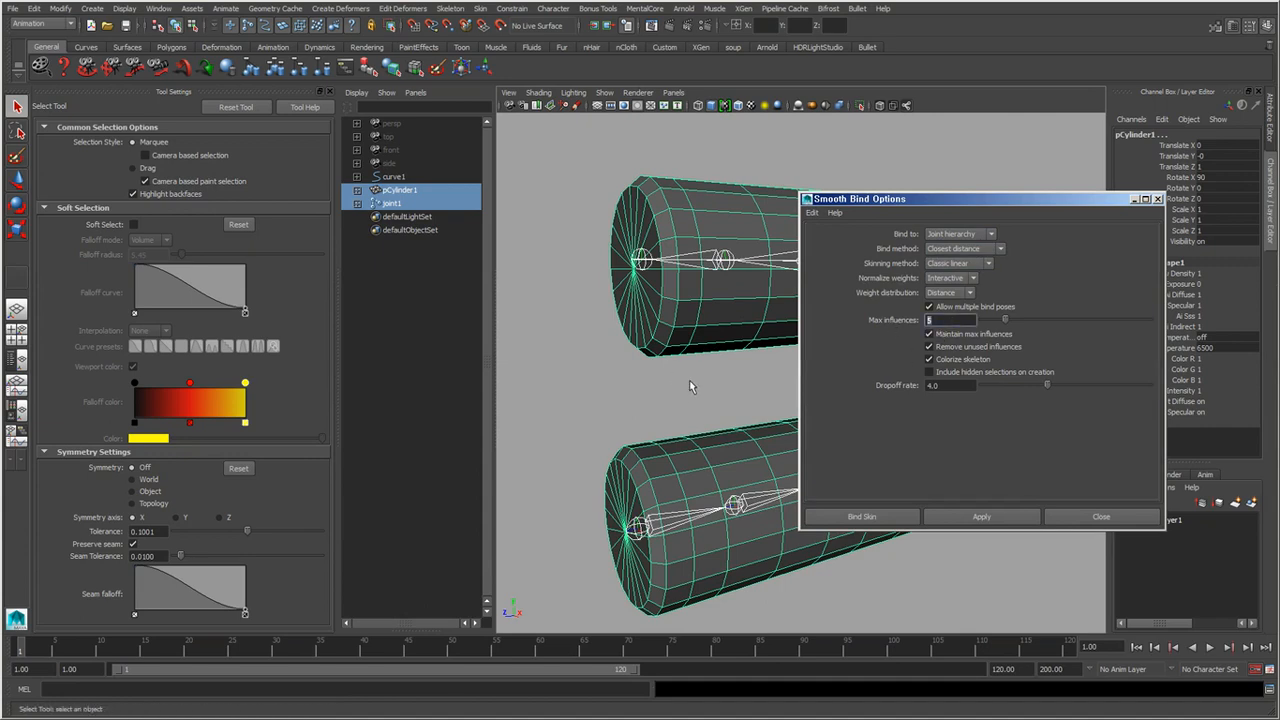
{"action": "double_click", "coordinate": [944, 386]}
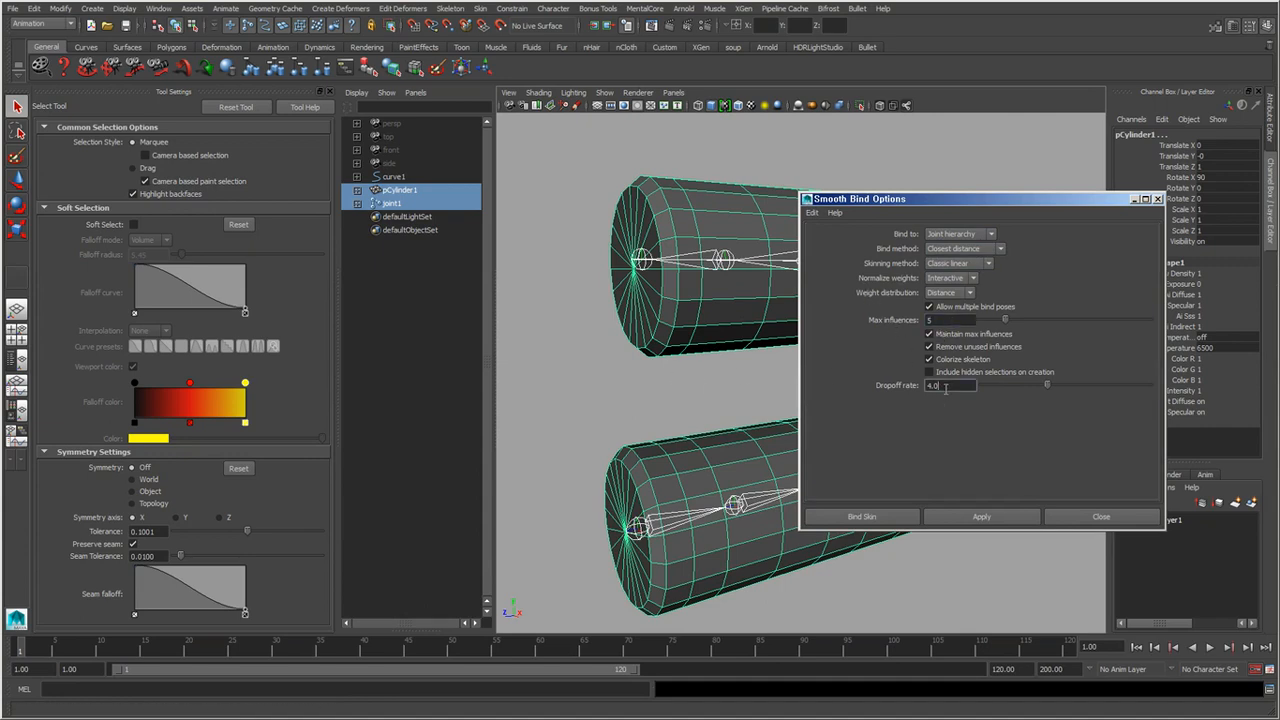
{"action": "left_click", "coordinate": [1004, 518]}
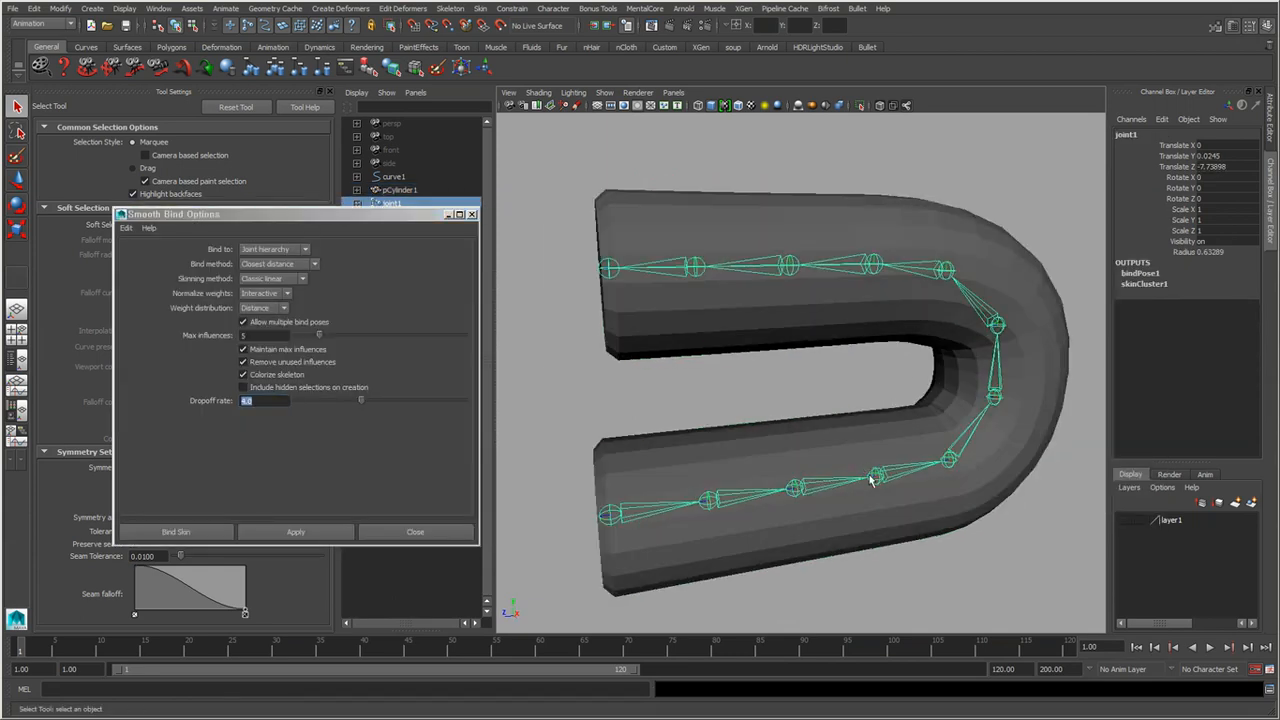
Rotate joint9 in the tube's upper arm to about -57 degrees around X to test the binding.
{"action": "left_click", "coordinate": [872, 266]}
{"action": "mouse_move", "coordinate": [790, 348]}
{"action": "left_mouse_down", "text": "alt"}
{"action": "mouse_move", "coordinate": [771, 357]}
{"action": "mouse_move", "coordinate": [786, 364]}
{"action": "left_mouse_up", "text": "alt"}
{"action": "key", "text": "e"}
{"action": "left_click_drag", "start_coordinate": [826, 250], "coordinate": [851, 225]}
{"action": "left_click_drag", "start_coordinate": [801, 330], "coordinate": [814, 429], "text": "alt"}
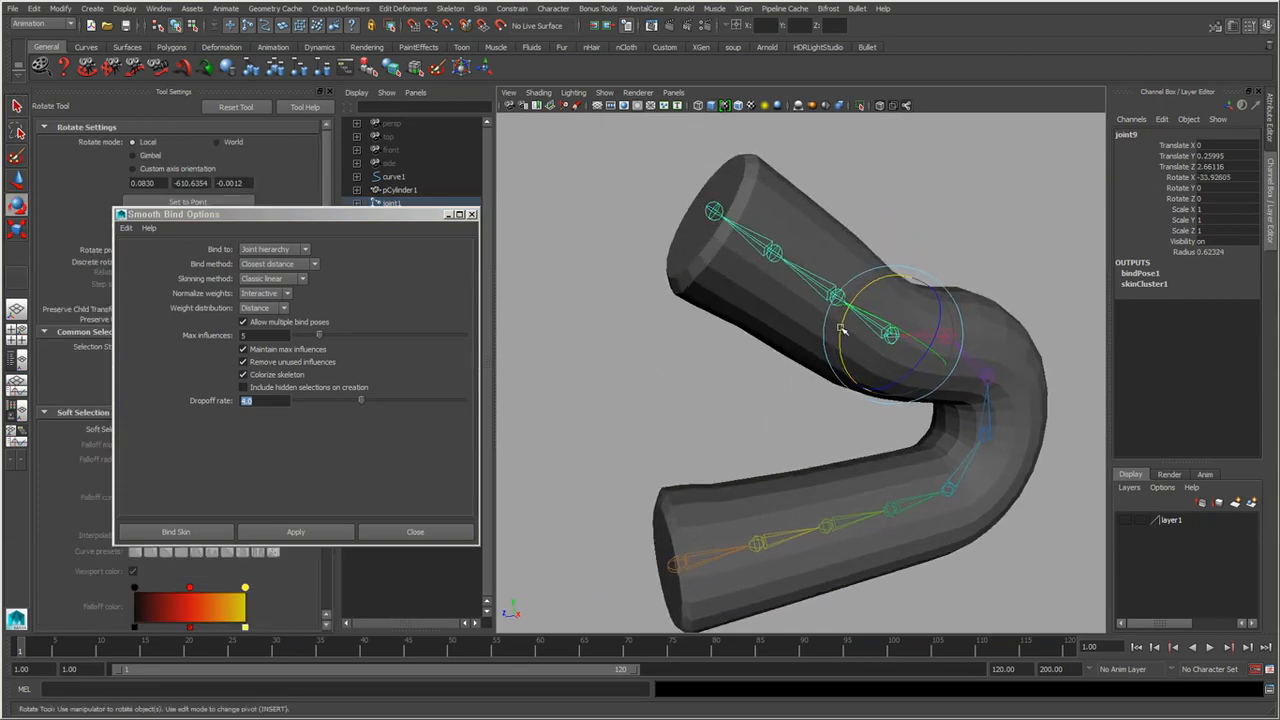
{"action": "left_click_drag", "start_coordinate": [843, 330], "coordinate": [853, 305]}
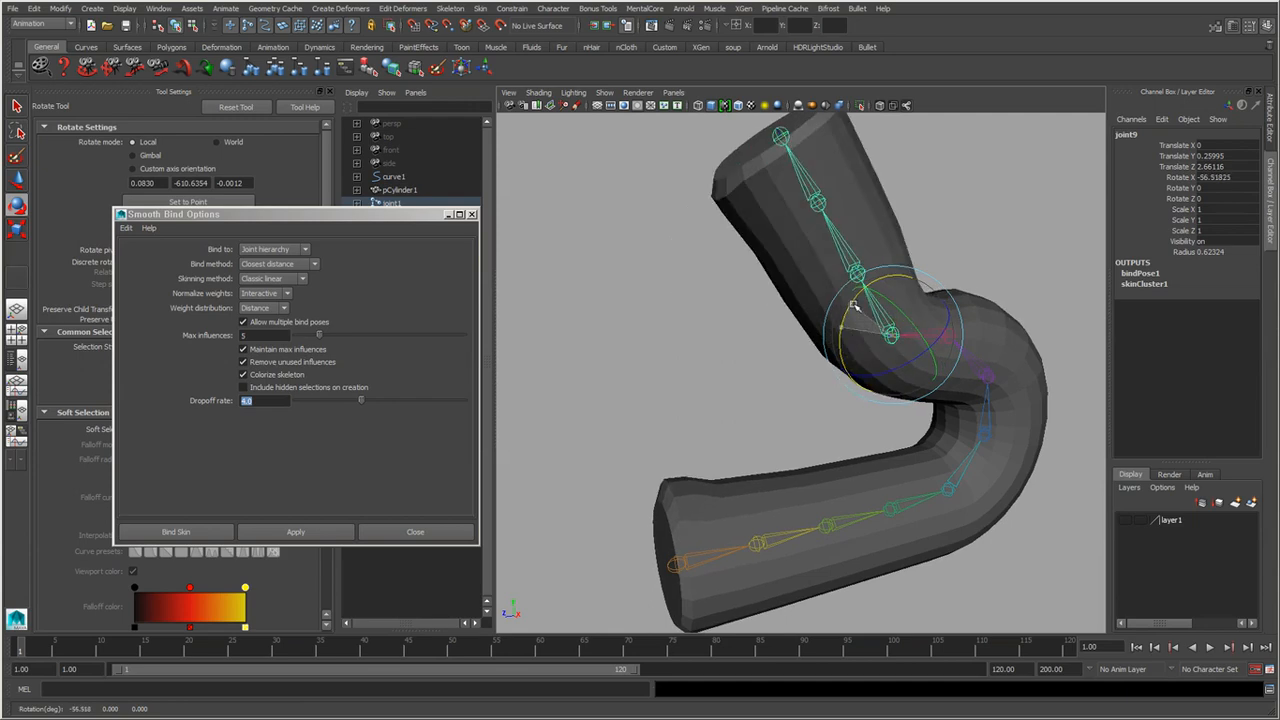
Inspect the mesh vertices at the lower arm's open end and near the upper bend of the posed tube.
{"action": "right_click", "coordinate": [688, 484]}
{"action": "right_click_drag", "start_coordinate": [688, 505], "coordinate": [511, 502]}
{"action": "left_click_drag", "start_coordinate": [609, 428], "coordinate": [837, 373]}
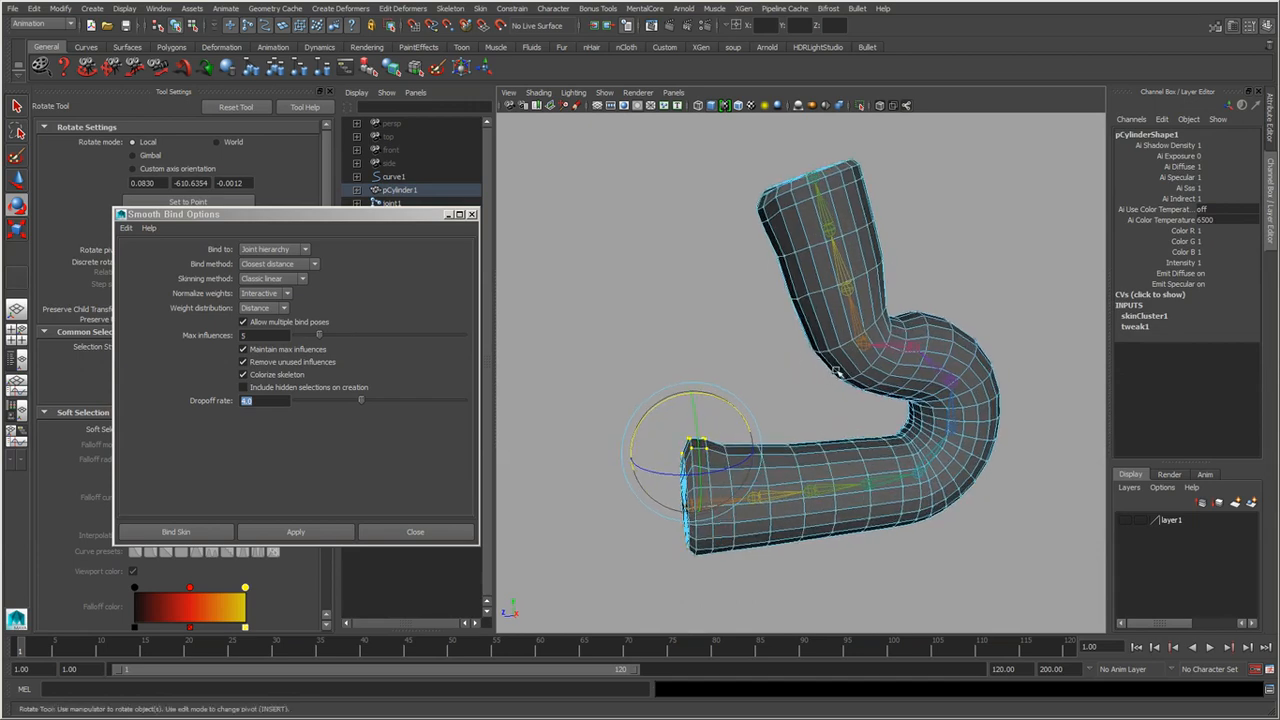
{"action": "key", "text": "w"}
{"action": "left_click", "coordinate": [905, 343]}
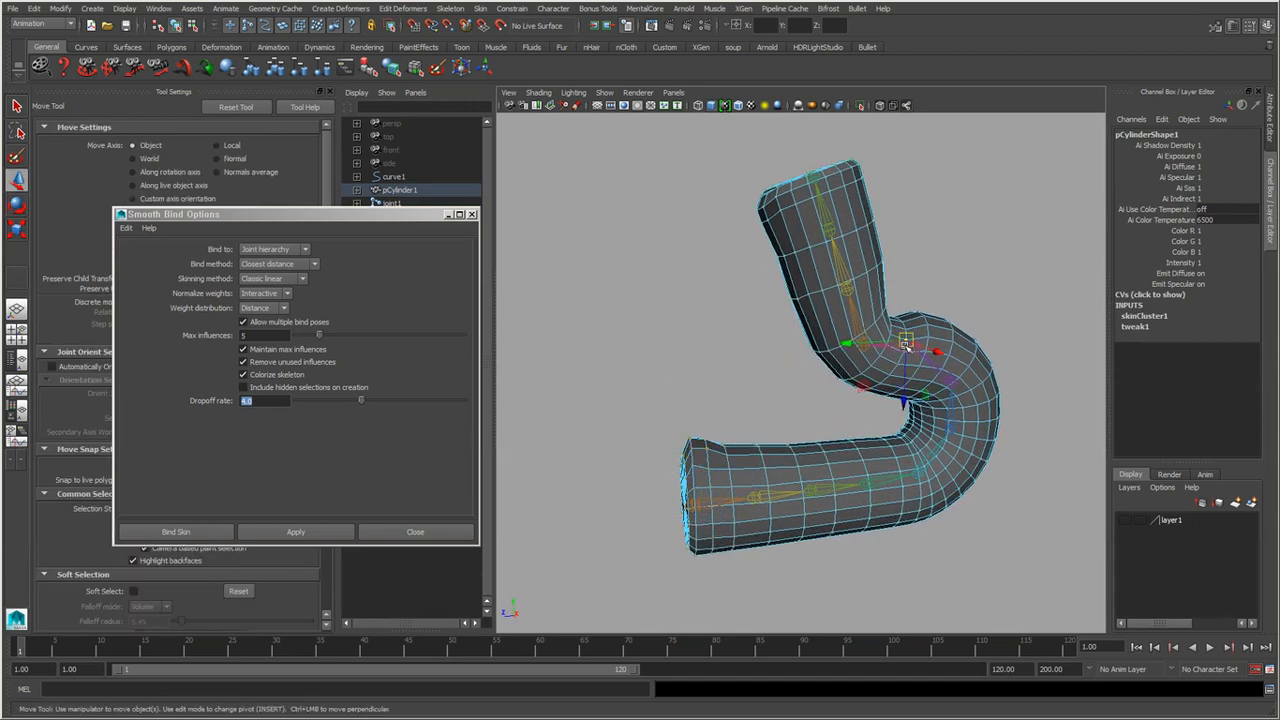
{"action": "left_click_drag", "start_coordinate": [905, 343], "coordinate": [865, 320], "text": "alt"}
Return to object selection and select joint11, the second-to-last joint in the raised upper arm.
{"action": "key", "text": "q"}
{"action": "left_click", "coordinate": [857, 316]}
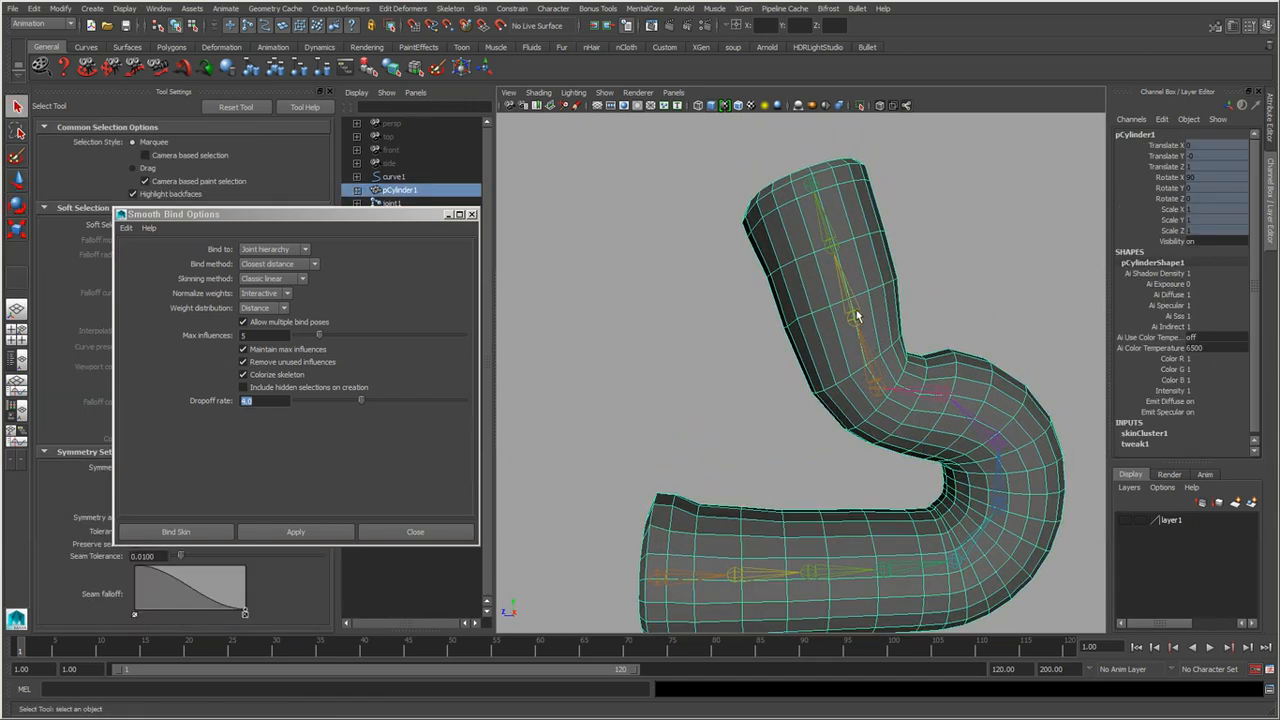
{"action": "left_click", "coordinate": [855, 317]}
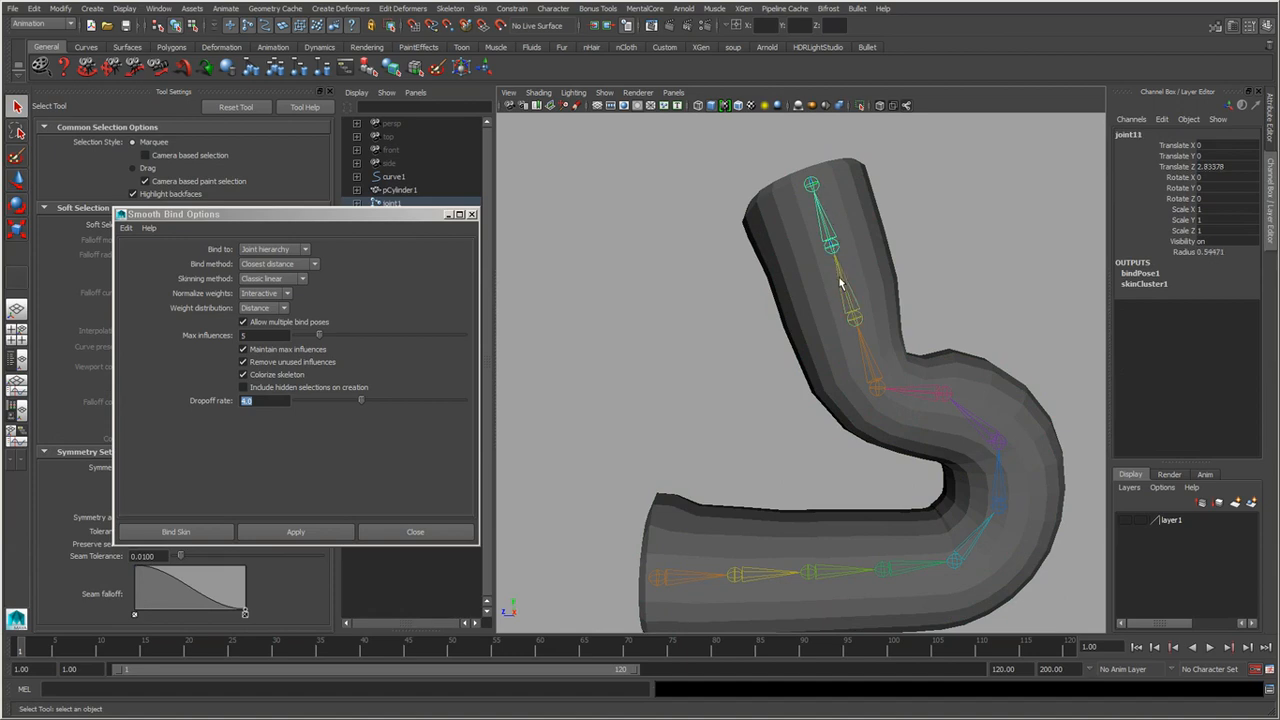
{"action": "left_click_drag", "start_coordinate": [828, 360], "coordinate": [743, 363], "text": "alt"}
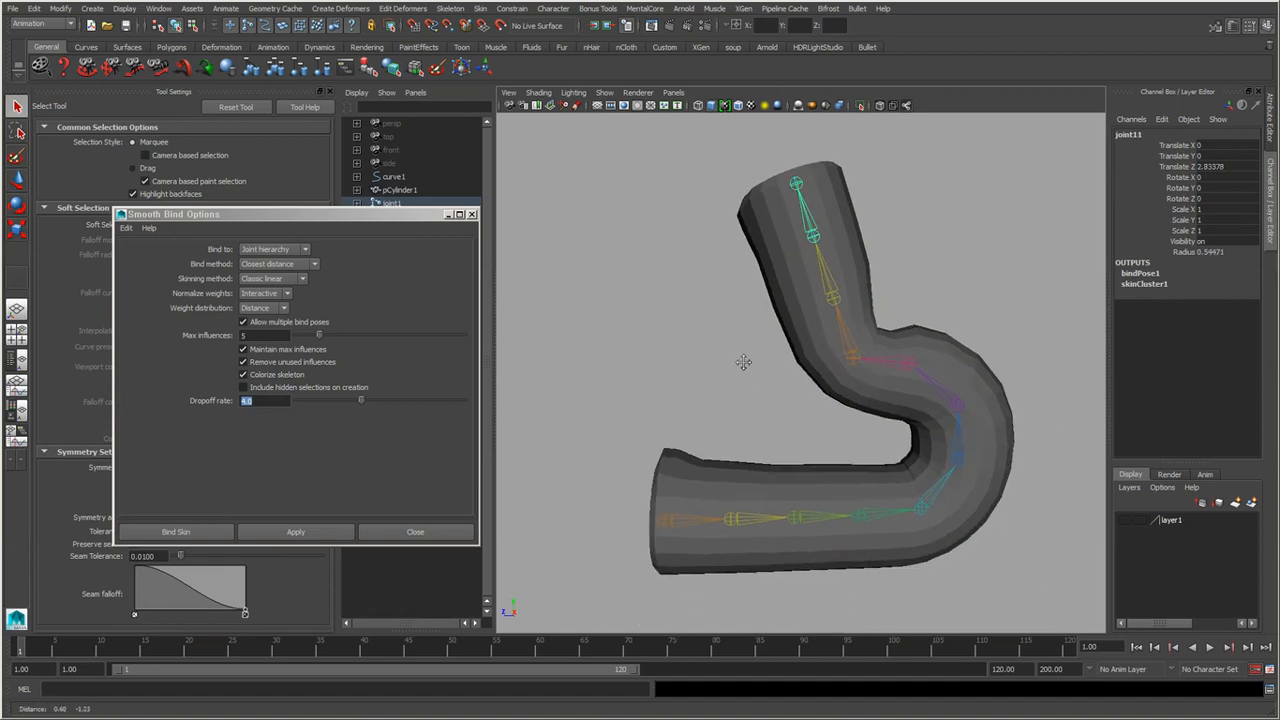
Close the Smooth Bind options and start the Paint Skin Weights tool on the tube.
{"action": "left_click", "coordinate": [675, 476]}
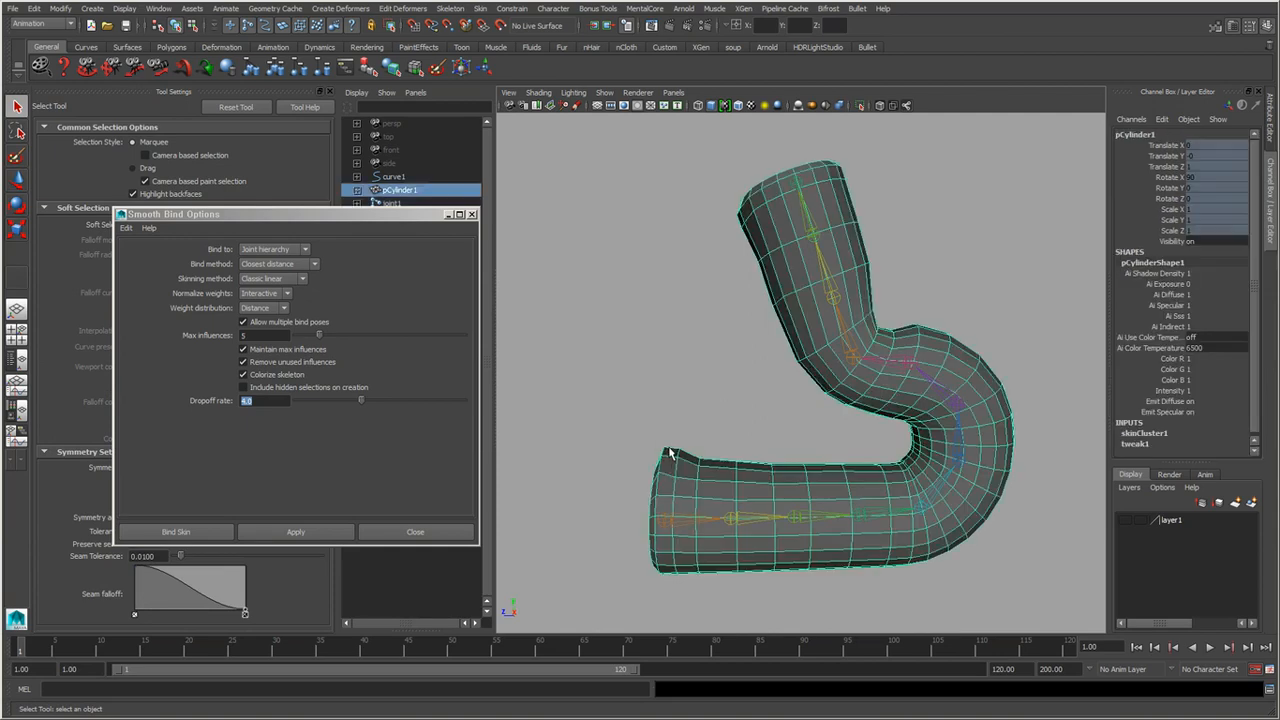
{"action": "left_click", "coordinate": [415, 531]}
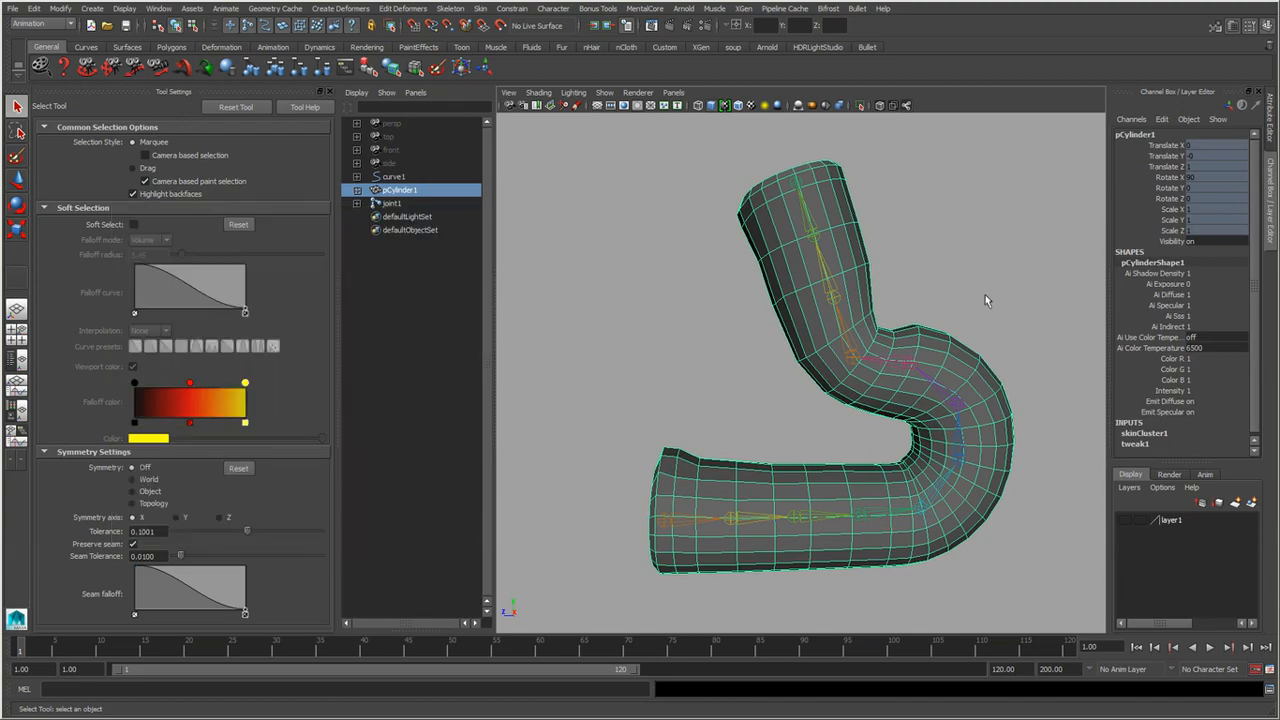
{"action": "right_click_drag", "start_coordinate": [804, 246], "coordinate": [605, 160]}
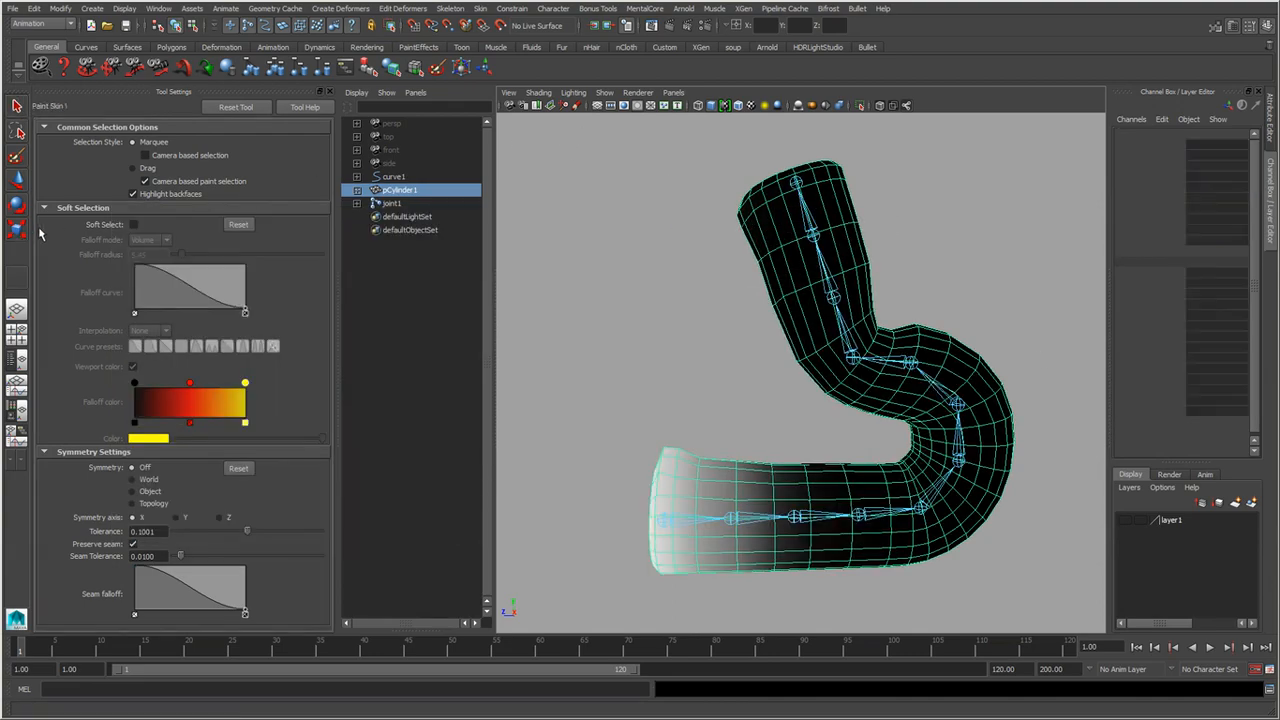
{"action": "left_click_drag", "start_coordinate": [685, 328], "coordinate": [571, 389], "text": "alt"}
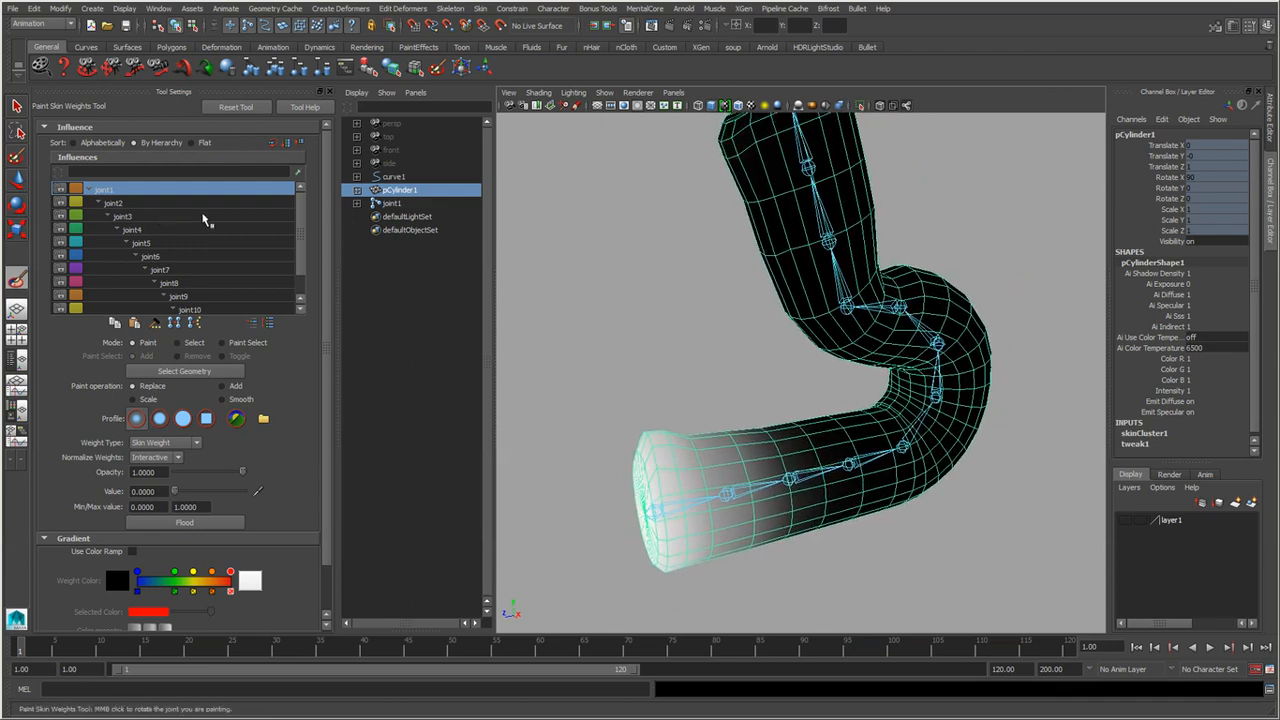
Examine the skin weights of joint11 down to joint7, then joint9 and joint10, on the posed tube.
{"action": "left_click_drag", "start_coordinate": [299, 230], "coordinate": [309, 272]}
{"action": "left_click", "coordinate": [214, 296]}
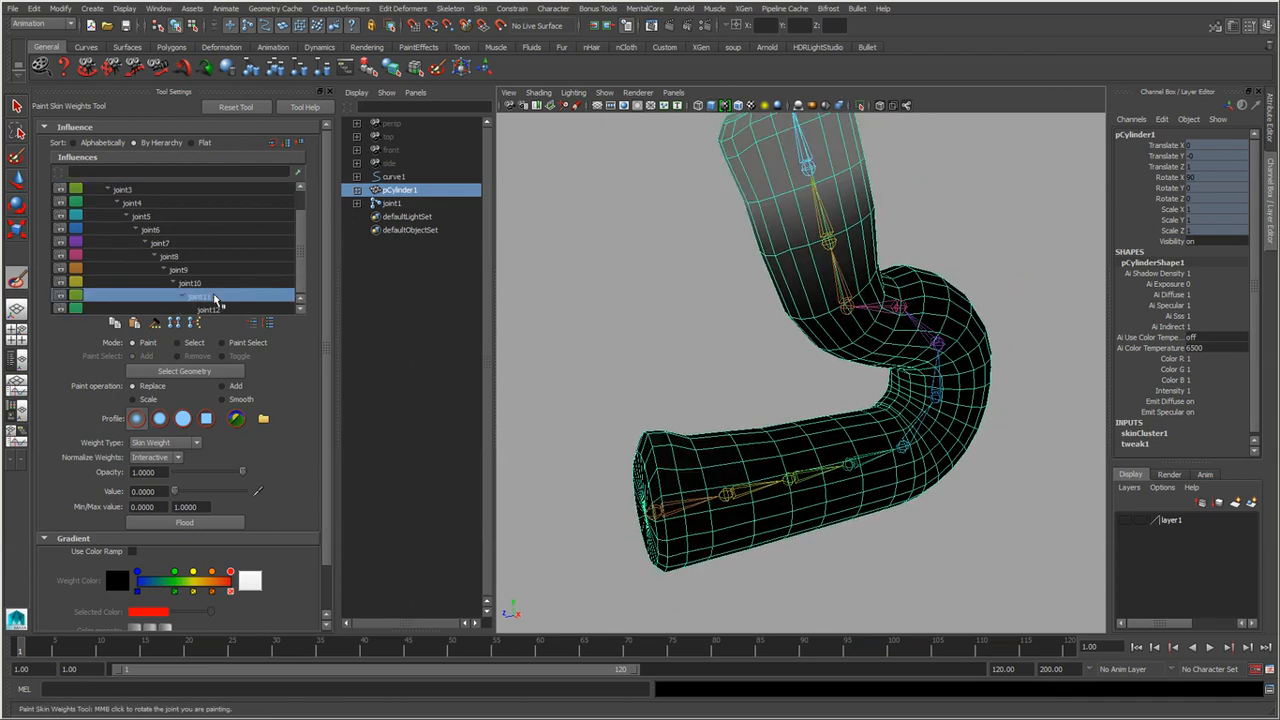
{"action": "left_click", "coordinate": [200, 283]}
{"action": "left_click", "coordinate": [190, 273]}
{"action": "left_click", "coordinate": [170, 257]}
{"action": "left_click", "coordinate": [152, 241]}
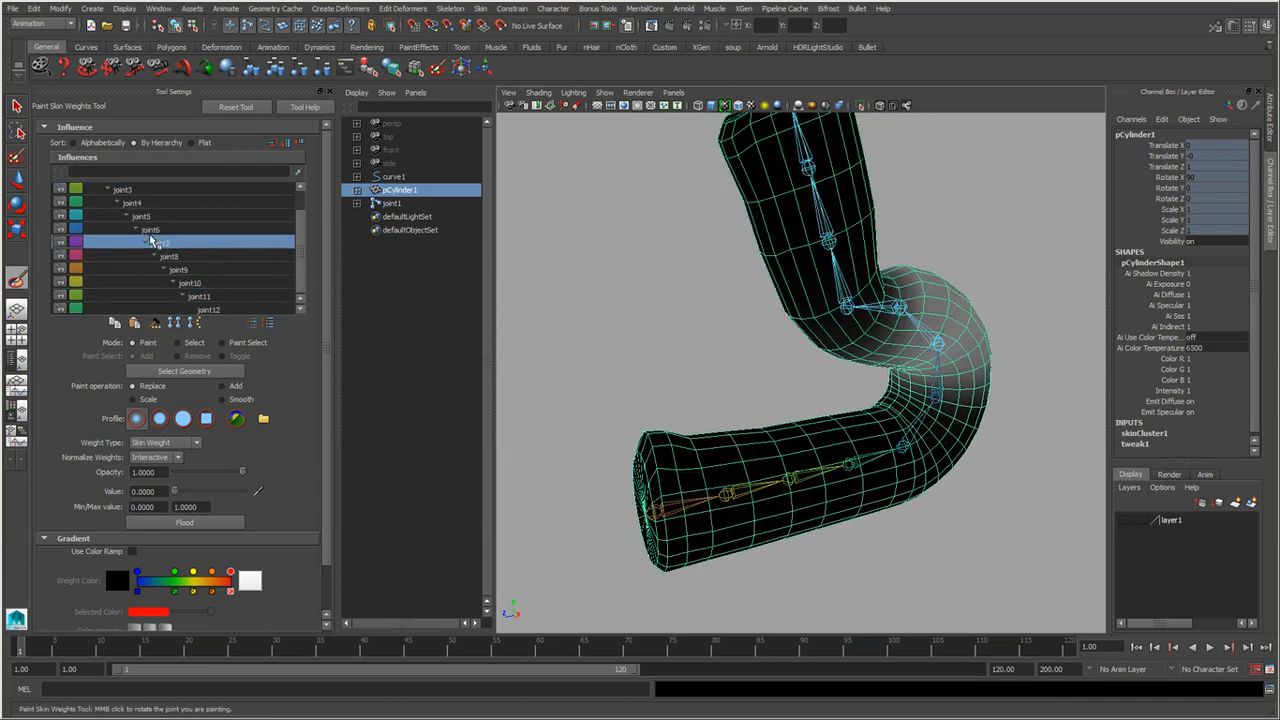
{"action": "left_click", "coordinate": [184, 271]}
{"action": "left_click", "coordinate": [201, 284]}
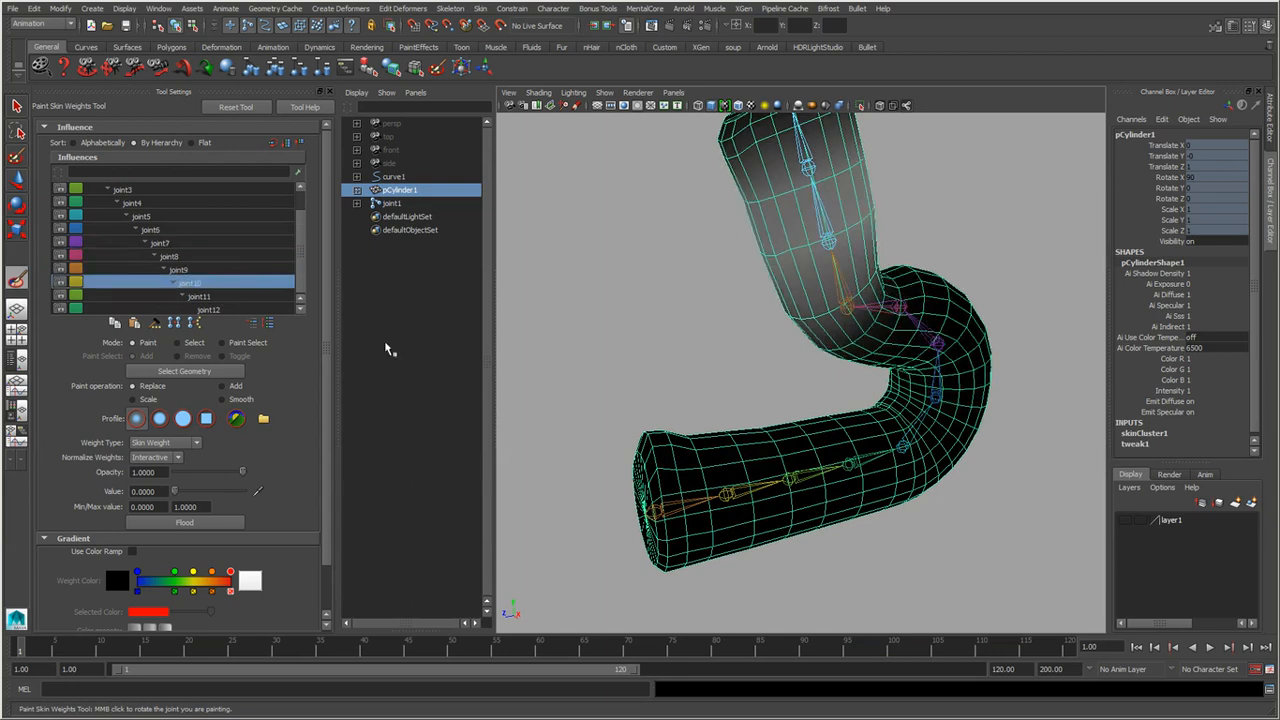
{"action": "middle_click_drag", "start_coordinate": [616, 367], "coordinate": [600, 416], "text": "alt"}
{"action": "left_click_drag", "start_coordinate": [600, 416], "coordinate": [632, 400], "text": "alt"}
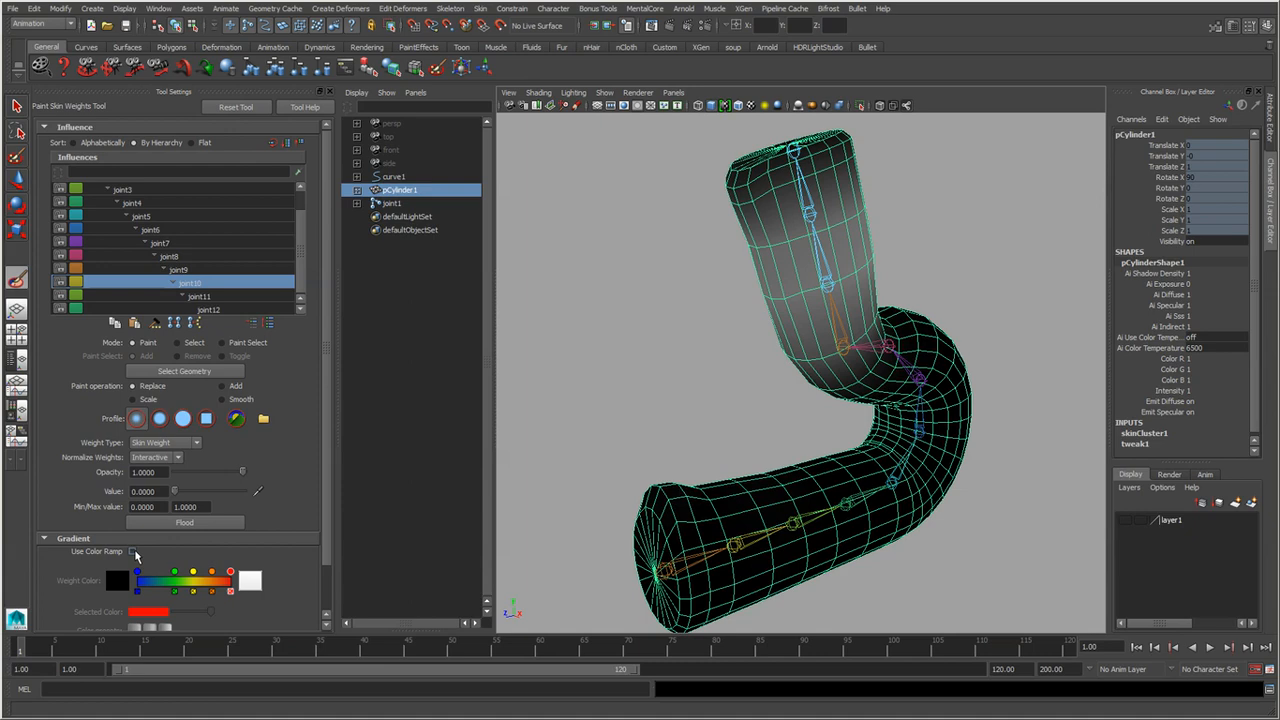
Turn on the color ramp for the weight display and examine joint11's influence at the lower arm's open end.
{"action": "left_click", "coordinate": [133, 552]}
{"action": "left_click_drag", "start_coordinate": [718, 408], "coordinate": [662, 390], "text": "alt"}
{"action": "left_click", "coordinate": [206, 298]}
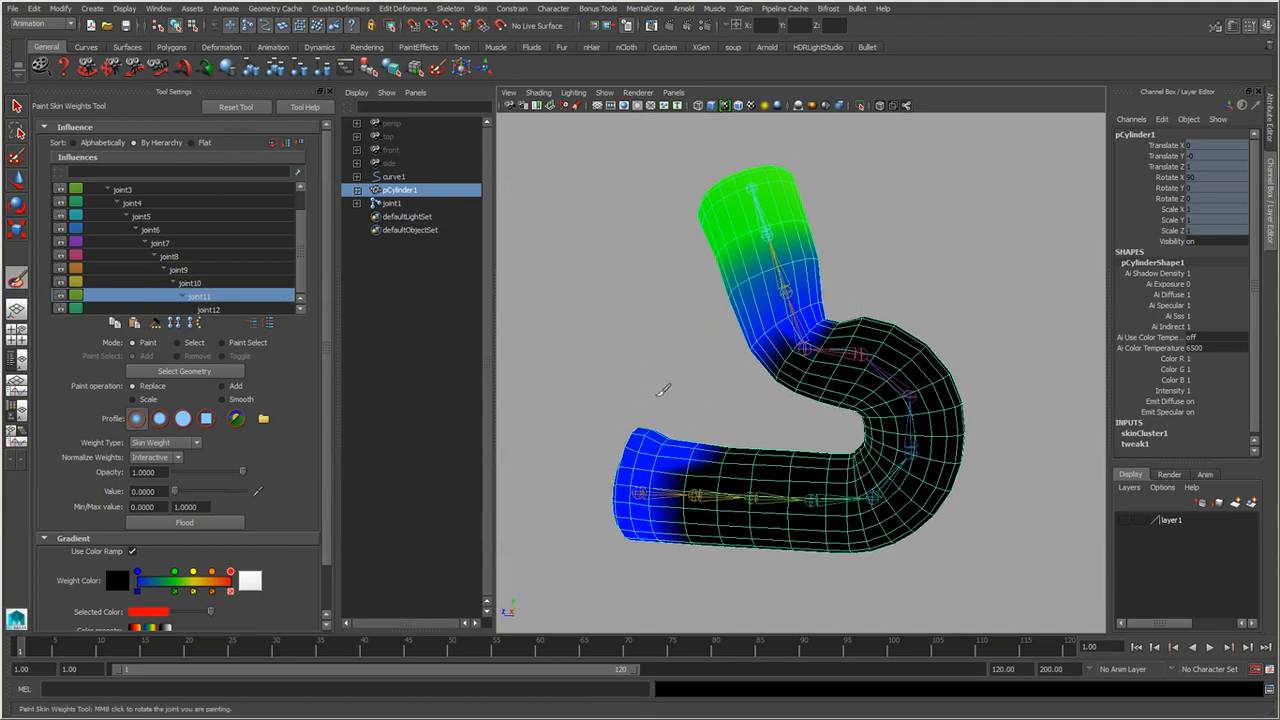
{"action": "scroll", "coordinate": [662, 390], "scroll_direction": "up", "scroll_amount": 8}
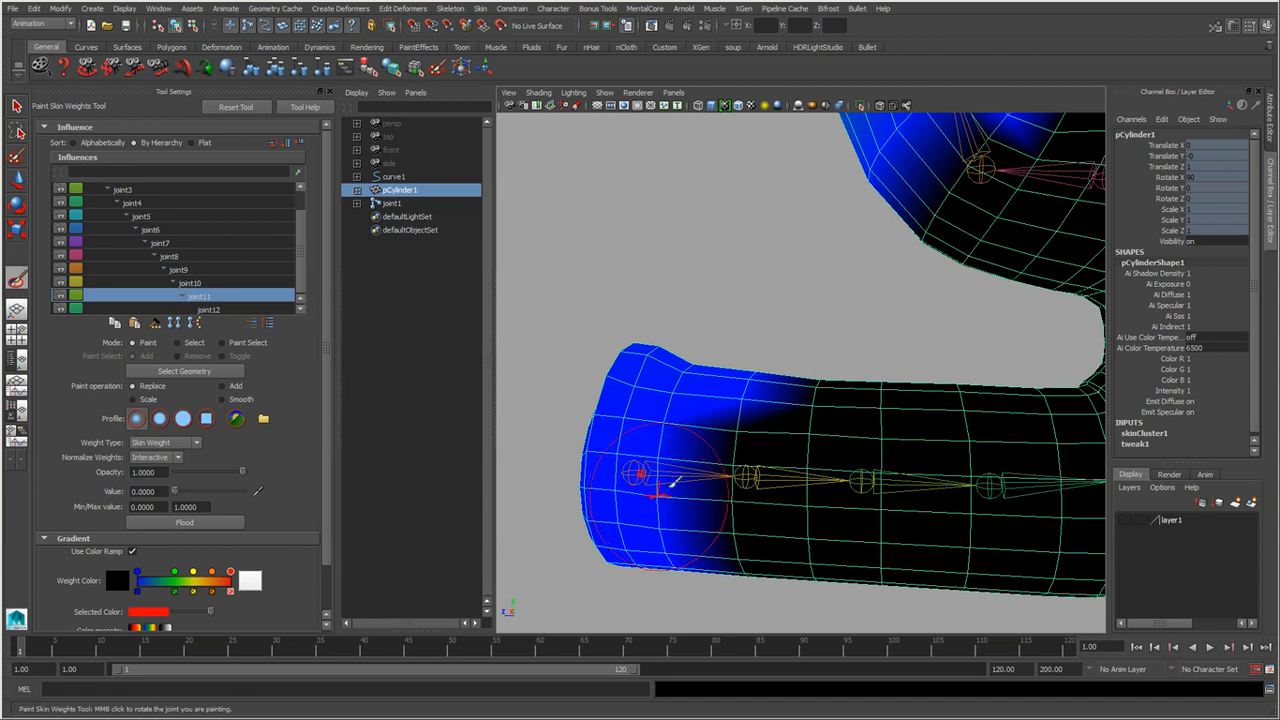
{"action": "right_click_drag", "start_coordinate": [665, 488], "coordinate": [669, 289], "text": "alt"}
{"action": "left_click_drag", "start_coordinate": [669, 289], "coordinate": [720, 370], "text": "alt"}
{"action": "right_click_drag", "start_coordinate": [720, 370], "coordinate": [838, 420], "text": "alt"}
{"action": "left_click_drag", "start_coordinate": [838, 420], "coordinate": [762, 454], "text": "alt"}
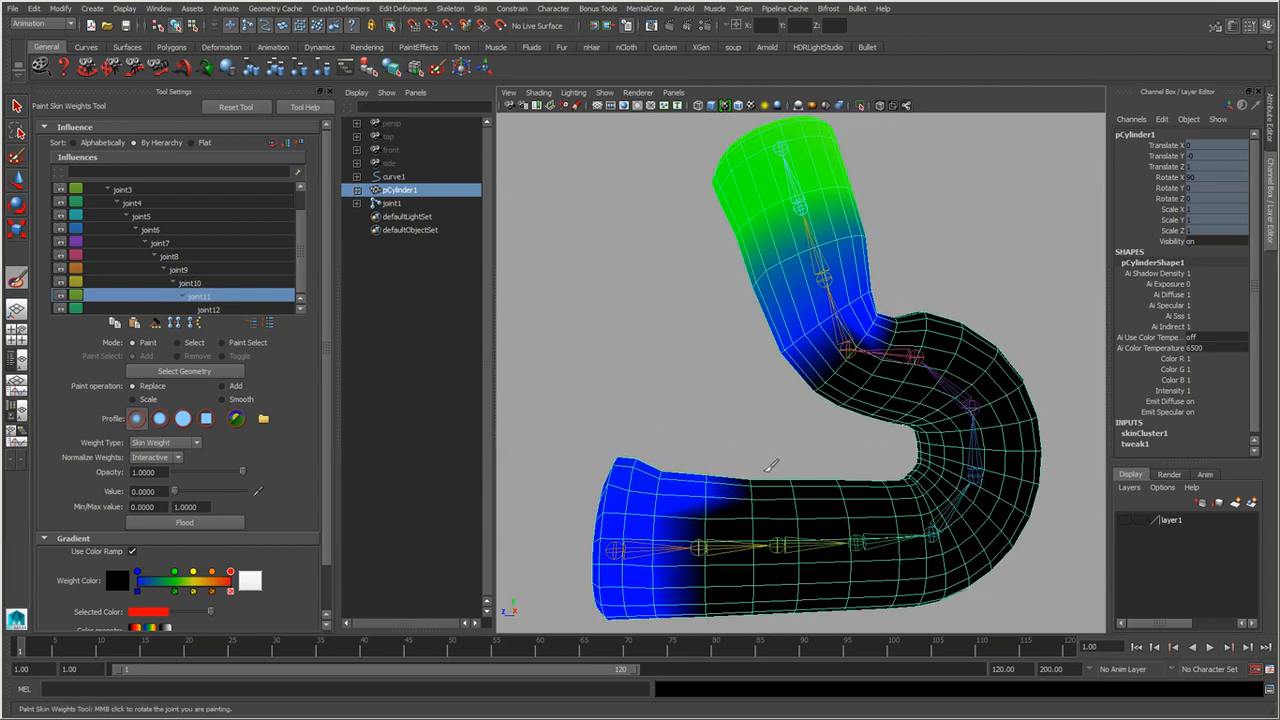
{"action": "left_click_drag", "start_coordinate": [835, 253], "coordinate": [725, 330], "text": "alt"}
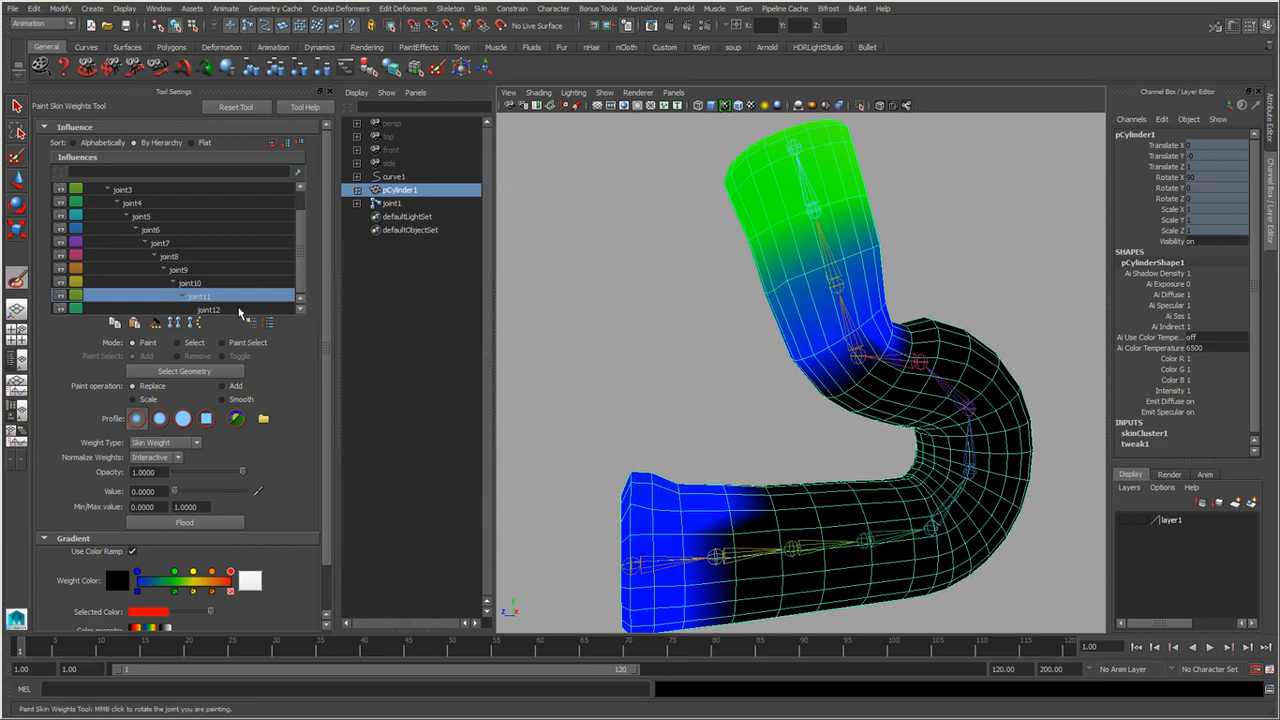
Examine joint12's weights on the tube, viewing the lower arm's capped end from the other side.
{"action": "left_click", "coordinate": [240, 310]}
{"action": "left_click_drag", "start_coordinate": [823, 420], "coordinate": [854, 466], "text": "alt"}
{"action": "right_click_drag", "start_coordinate": [854, 466], "coordinate": [790, 503], "text": "alt"}
{"action": "left_click_drag", "start_coordinate": [790, 503], "coordinate": [825, 460], "text": "alt"}
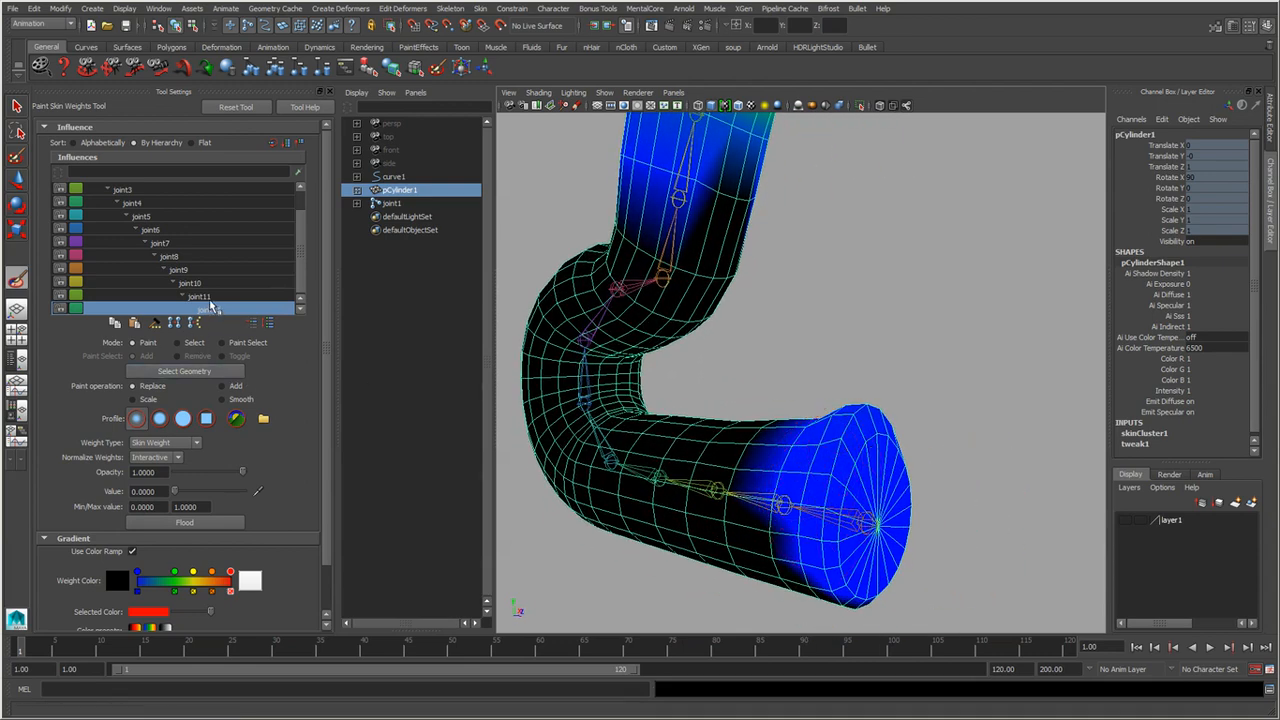
Examine the color-coded weights of the chain's joints one after another, from joint11 down to joint1.
{"action": "left_click", "coordinate": [204, 297]}
{"action": "left_click", "coordinate": [194, 269]}
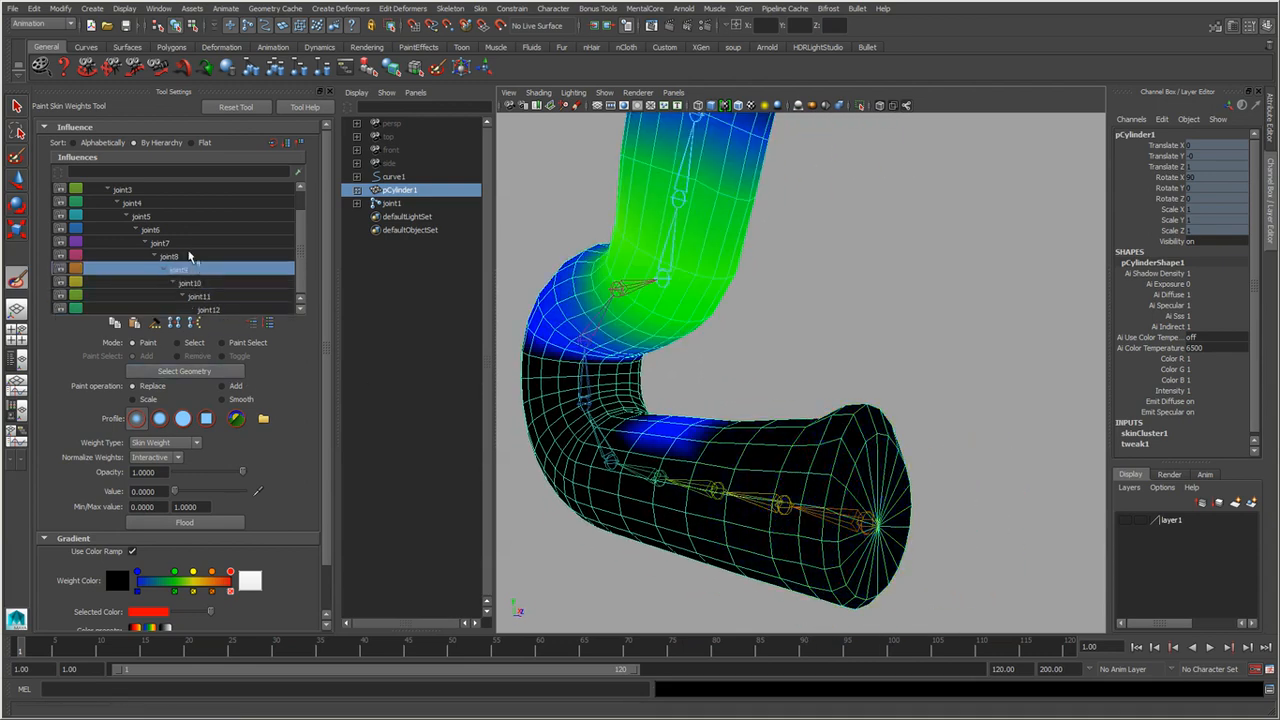
{"action": "left_click", "coordinate": [188, 243]}
{"action": "left_click", "coordinate": [181, 231]}
{"action": "left_click", "coordinate": [172, 215]}
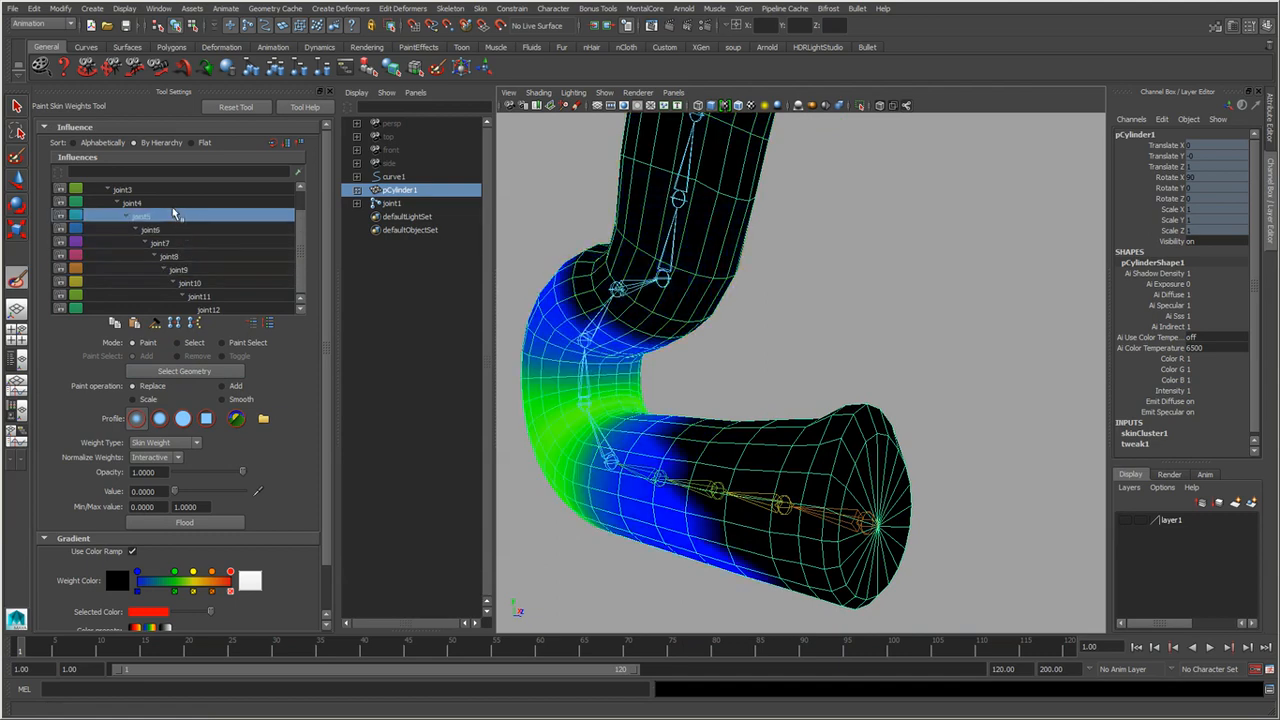
{"action": "left_click", "coordinate": [169, 202]}
{"action": "left_click", "coordinate": [166, 190]}
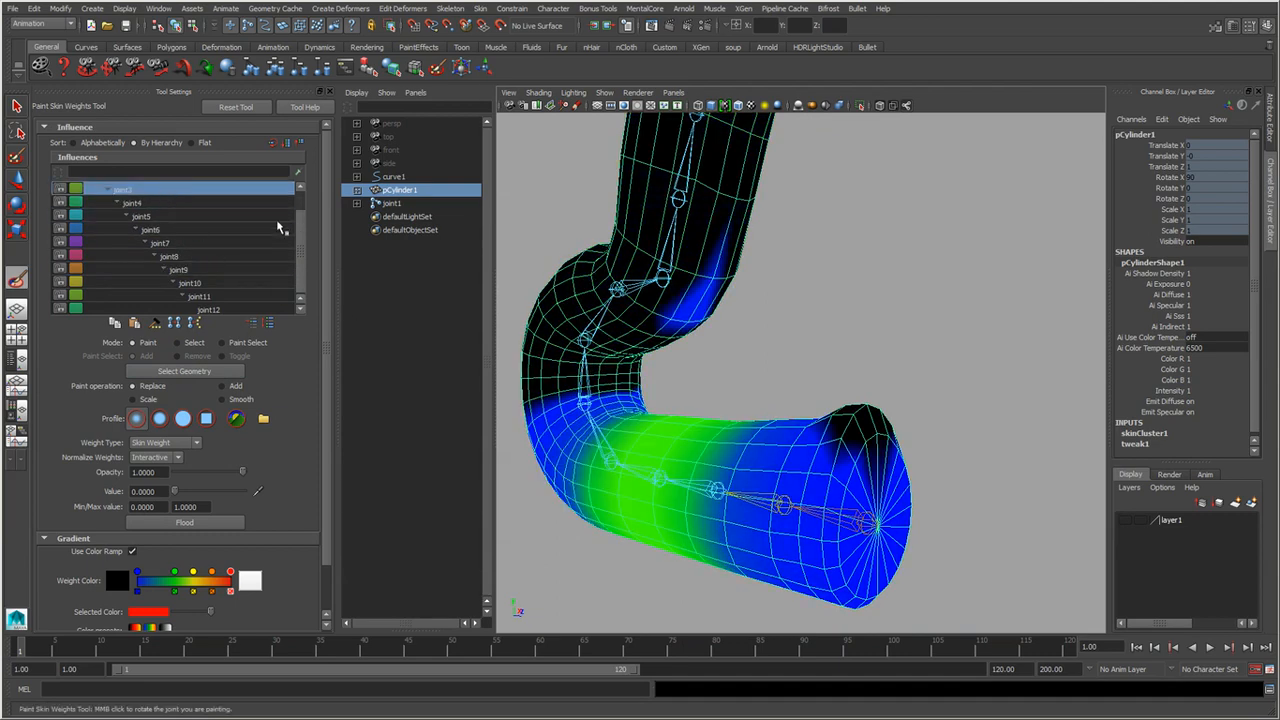
{"action": "left_click_drag", "start_coordinate": [302, 225], "coordinate": [300, 204]}
{"action": "left_click", "coordinate": [165, 202]}
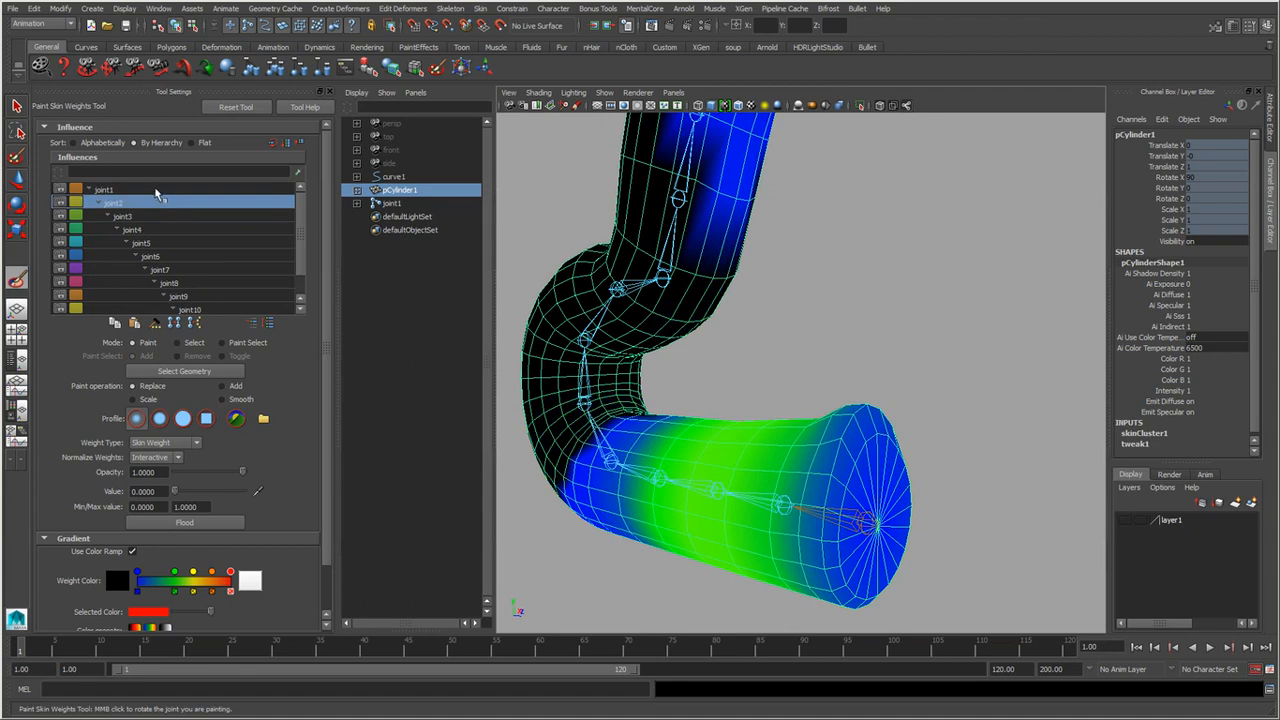
{"action": "left_click", "coordinate": [161, 190]}
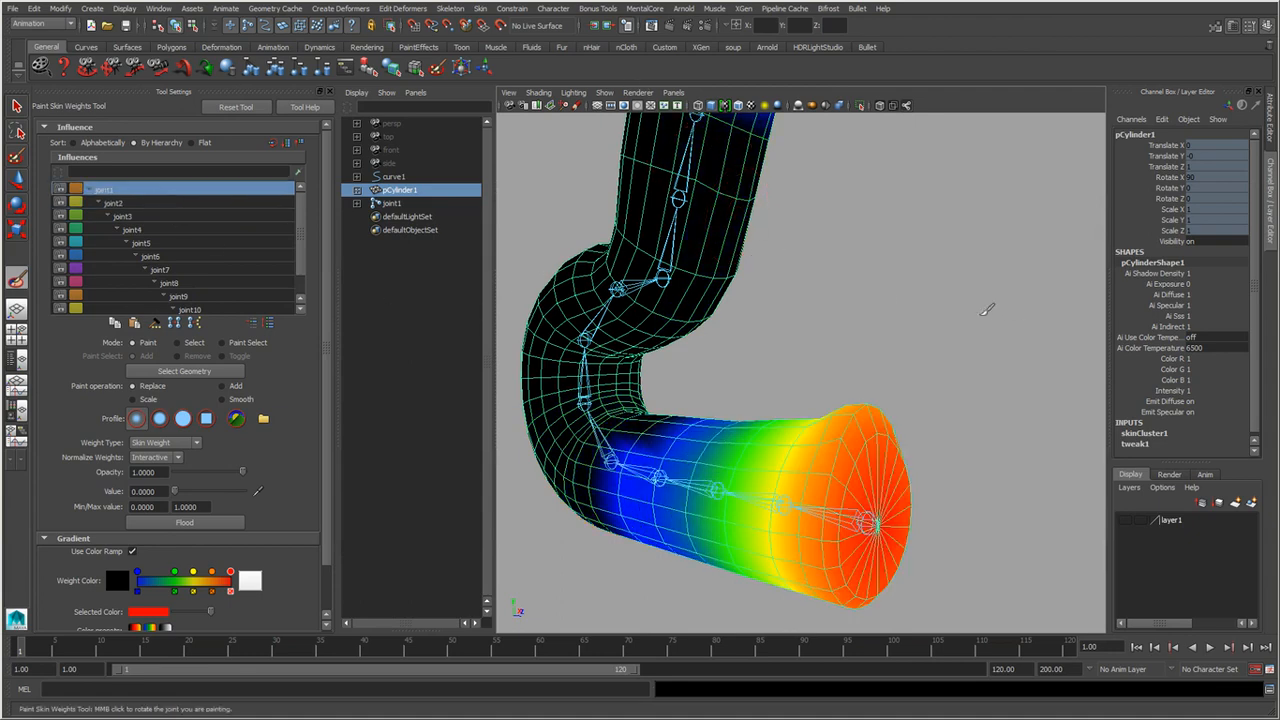
Reopen the Smooth Bind options and place the window so that it clears the influence list.
{"action": "key", "text": "space"}
{"action": "left_click", "coordinate": [1044, 351]}
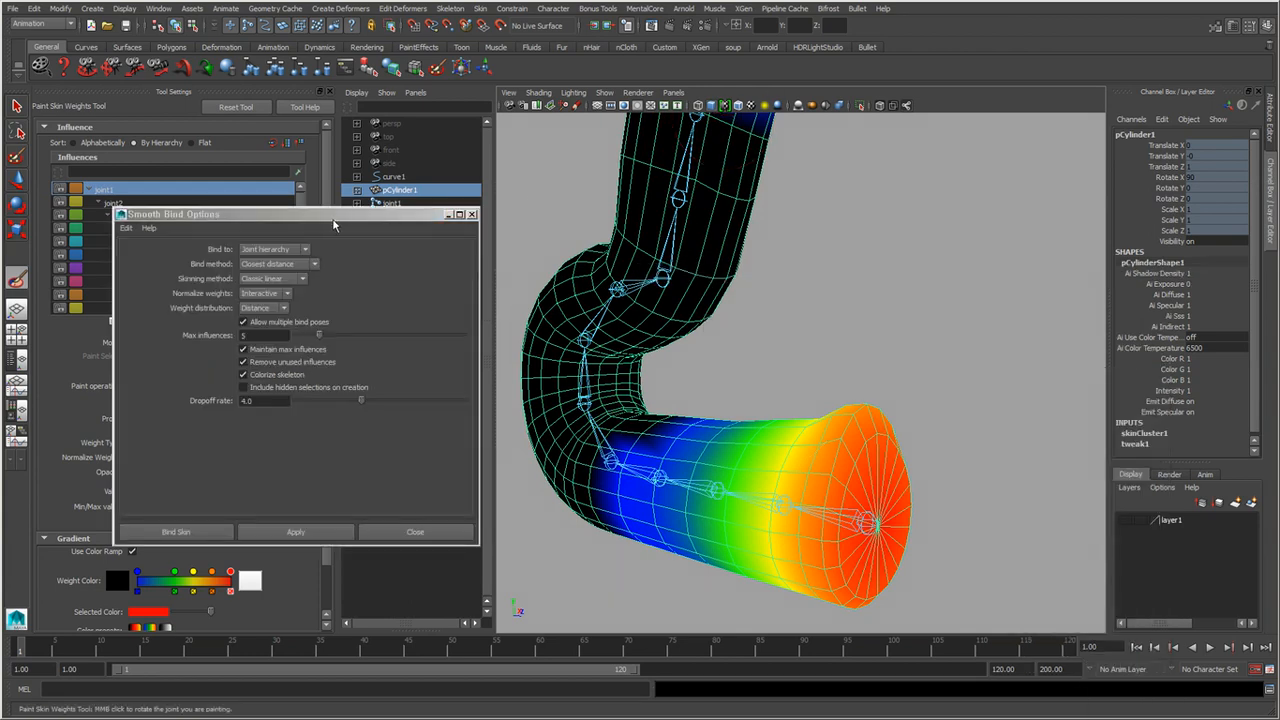
{"action": "left_click_drag", "start_coordinate": [332, 218], "coordinate": [1092, 180]}
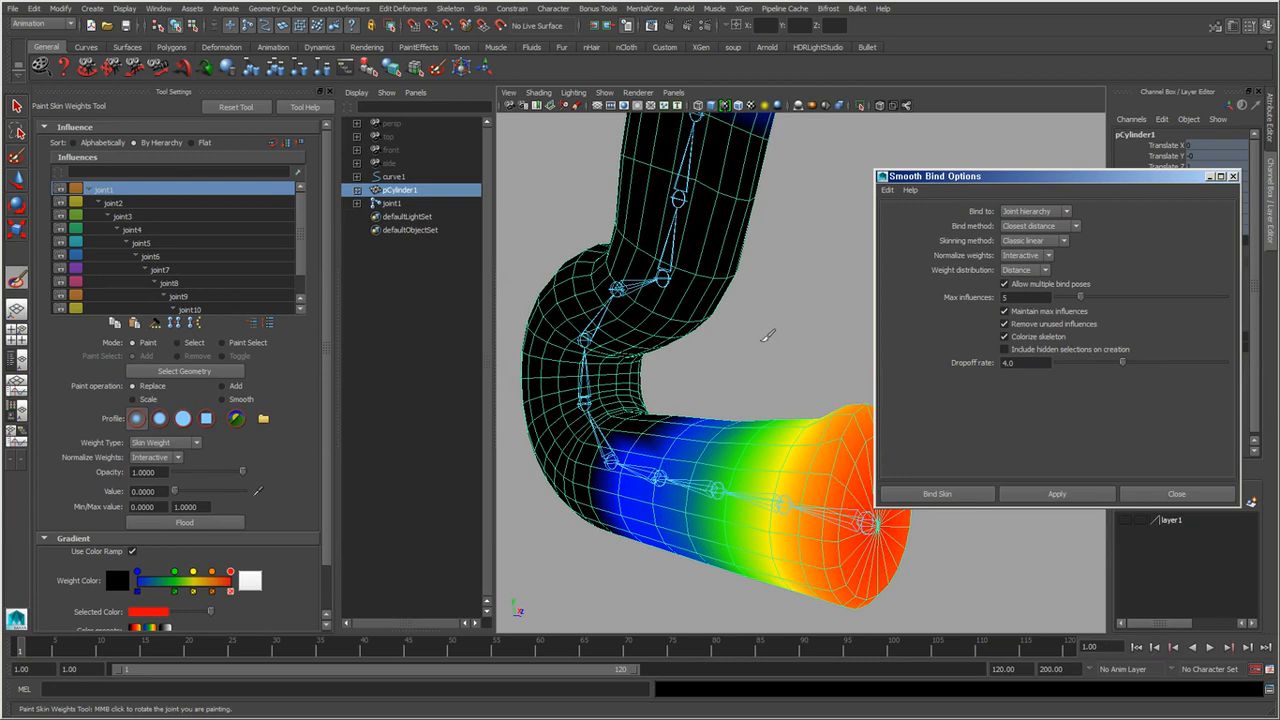
Leave weight painting for object selection and return the tube to its bind pose.
{"action": "left_click_drag", "start_coordinate": [767, 337], "coordinate": [845, 397], "text": "alt"}
{"action": "key", "text": "q"}
{"action": "right_click_drag", "start_coordinate": [845, 397], "coordinate": [797, 443], "text": "alt"}
{"action": "left_click_drag", "start_coordinate": [797, 443], "coordinate": [720, 437], "text": "alt"}
{"action": "left_click", "coordinate": [720, 437]}
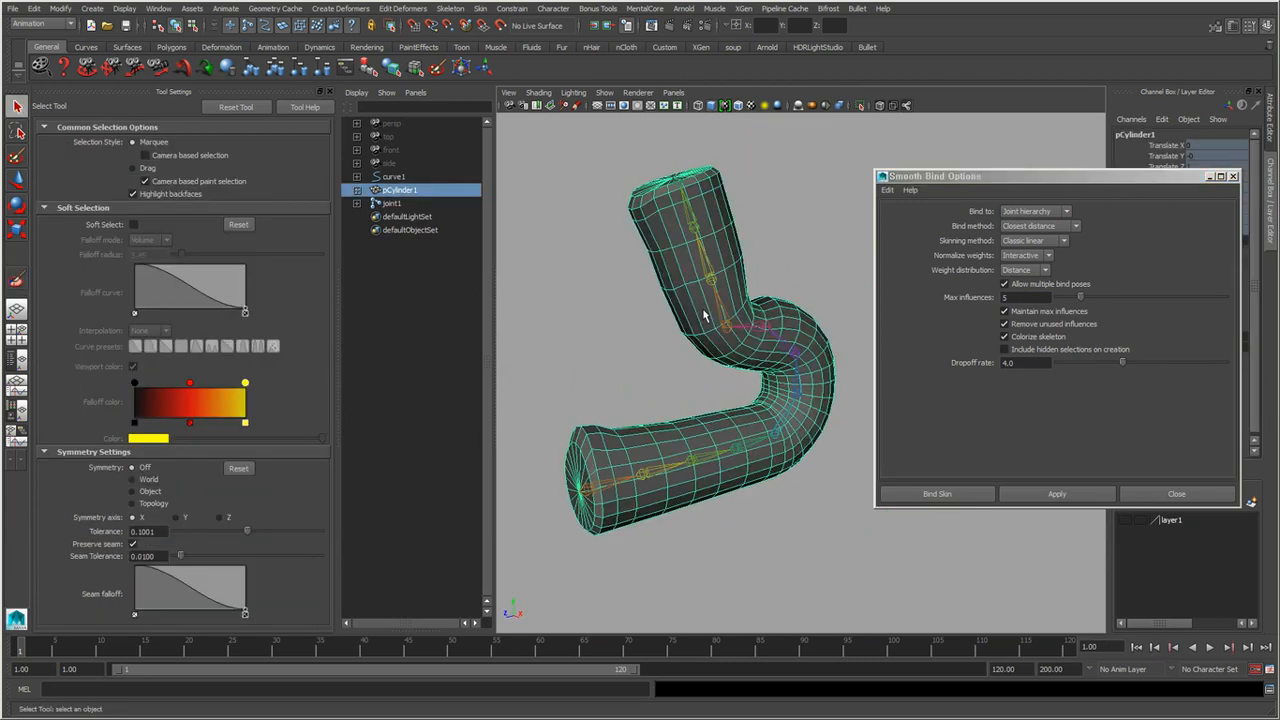
{"action": "key", "text": "space"}
{"action": "left_click", "coordinate": [812, 322]}
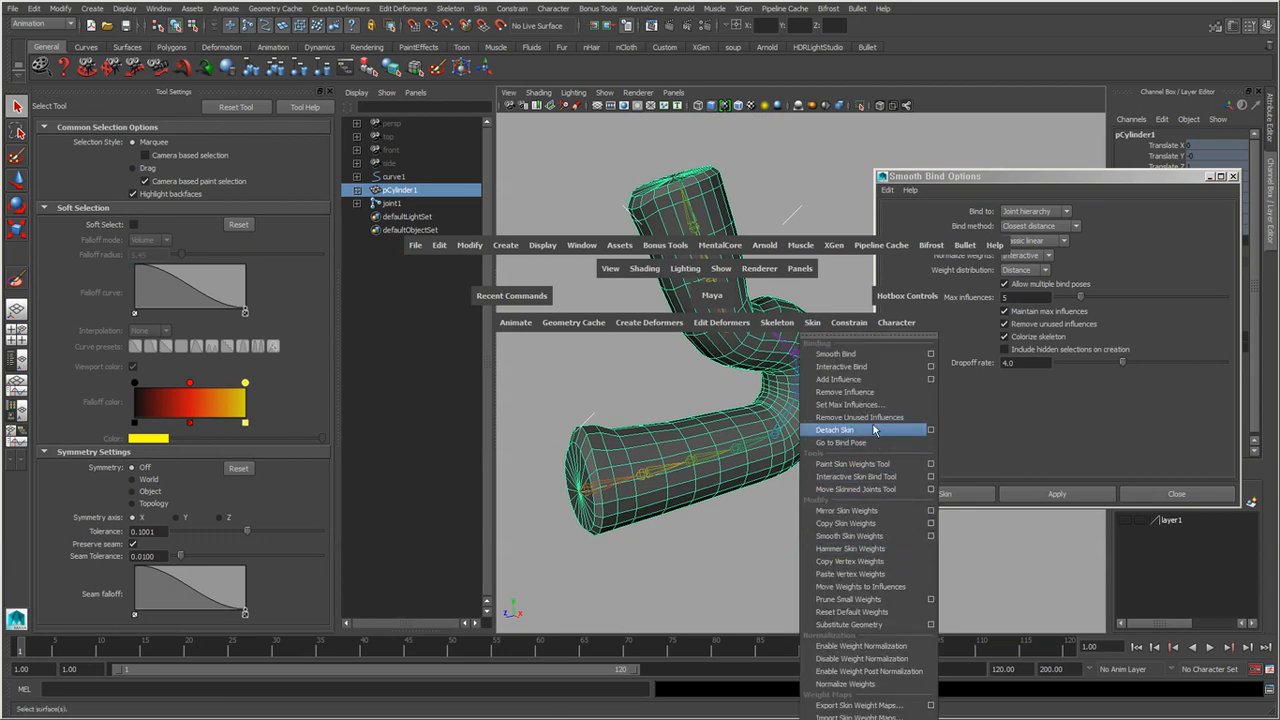
{"action": "left_click", "coordinate": [873, 445]}
{"action": "left_click_drag", "start_coordinate": [799, 544], "coordinate": [664, 533], "text": "alt"}
{"action": "right_click_drag", "start_coordinate": [664, 533], "coordinate": [835, 500], "text": "alt"}
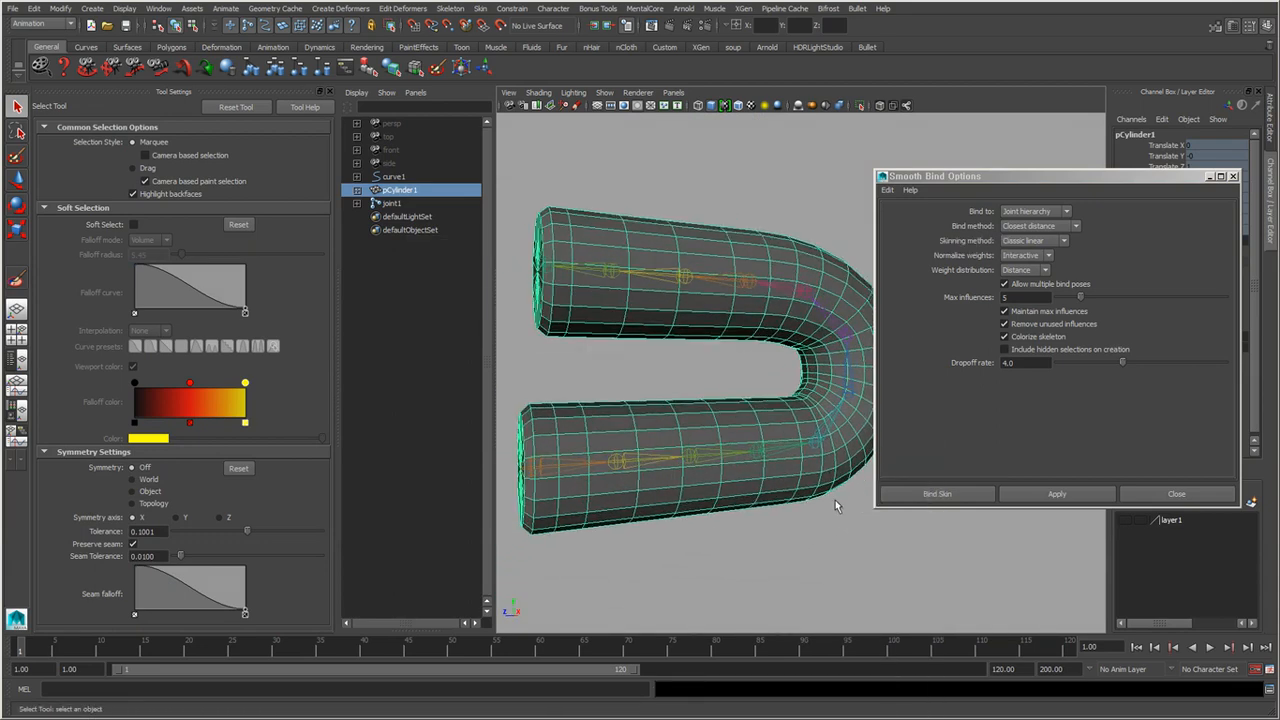
Detach the skin from the tube.
{"action": "left_click_drag", "start_coordinate": [835, 500], "coordinate": [741, 525], "text": "alt"}
{"action": "key", "text": "space"}
{"action": "left_click", "coordinate": [843, 493]}
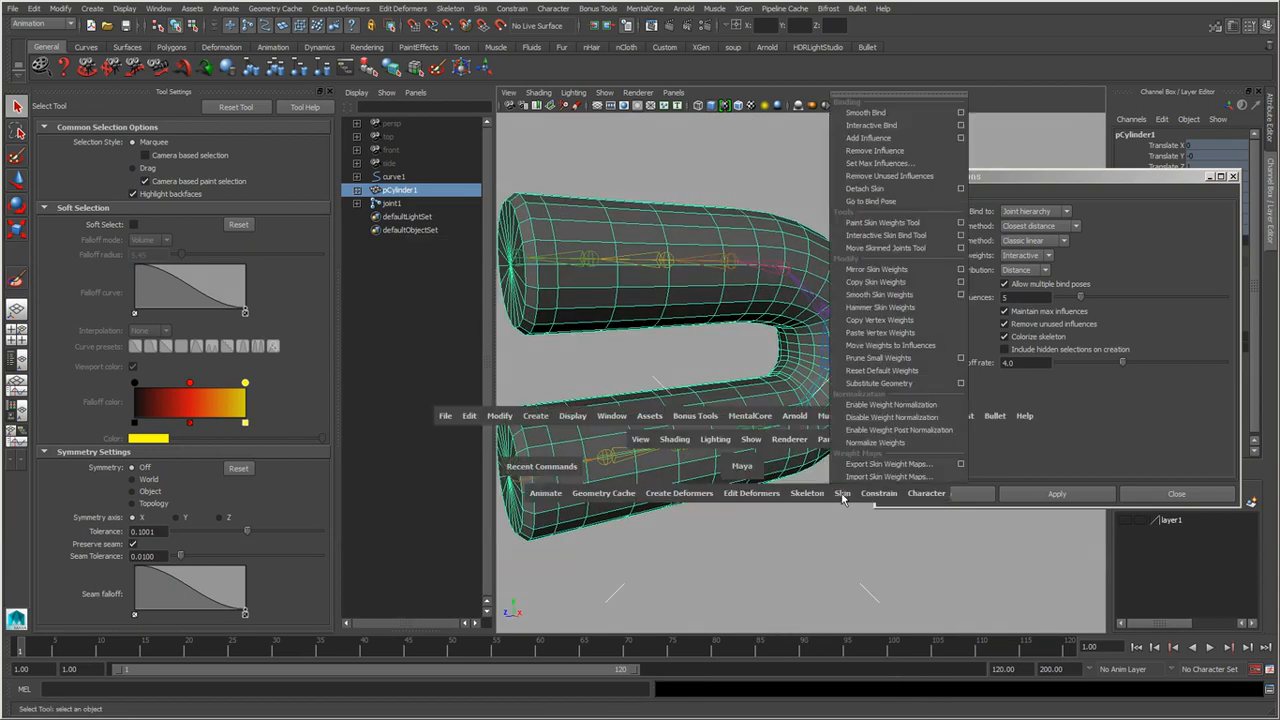
{"action": "left_click", "coordinate": [870, 188]}
{"action": "scroll", "coordinate": [700, 543], "scroll_direction": "down", "scroll_amount": 3}
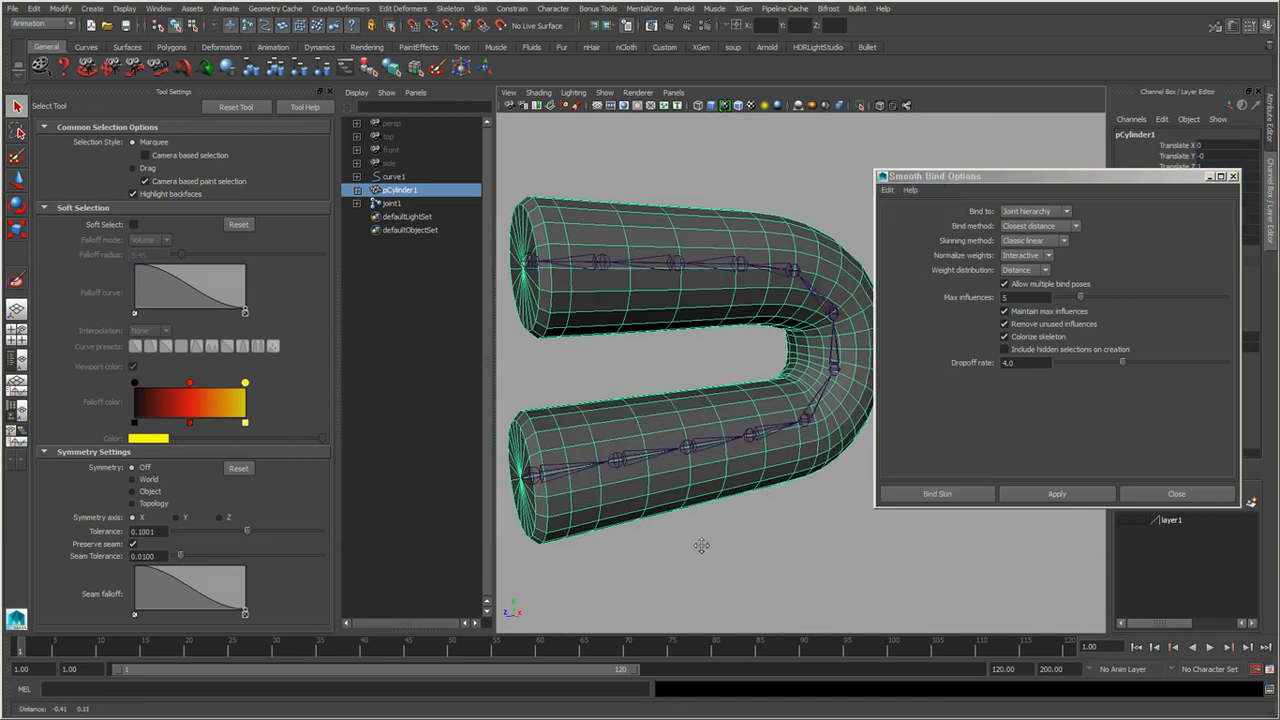
Select the joint chain together with the tube and highlight the dropoff rate value in the Smooth Bind options.
{"action": "left_click_drag", "start_coordinate": [705, 522], "coordinate": [600, 551], "text": "alt"}
{"action": "left_click", "coordinate": [600, 466]}
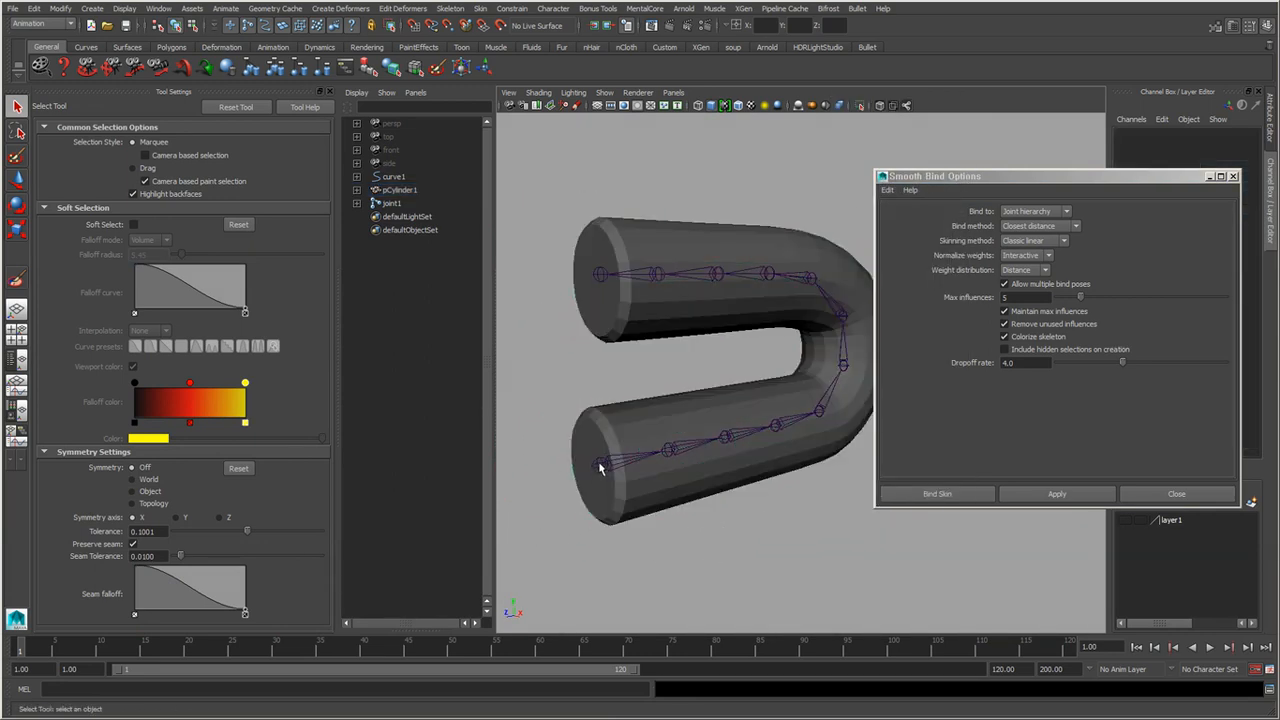
{"action": "left_click", "coordinate": [728, 431], "text": "shift"}
{"action": "scroll", "coordinate": [771, 491], "scroll_direction": "up", "scroll_amount": 2}
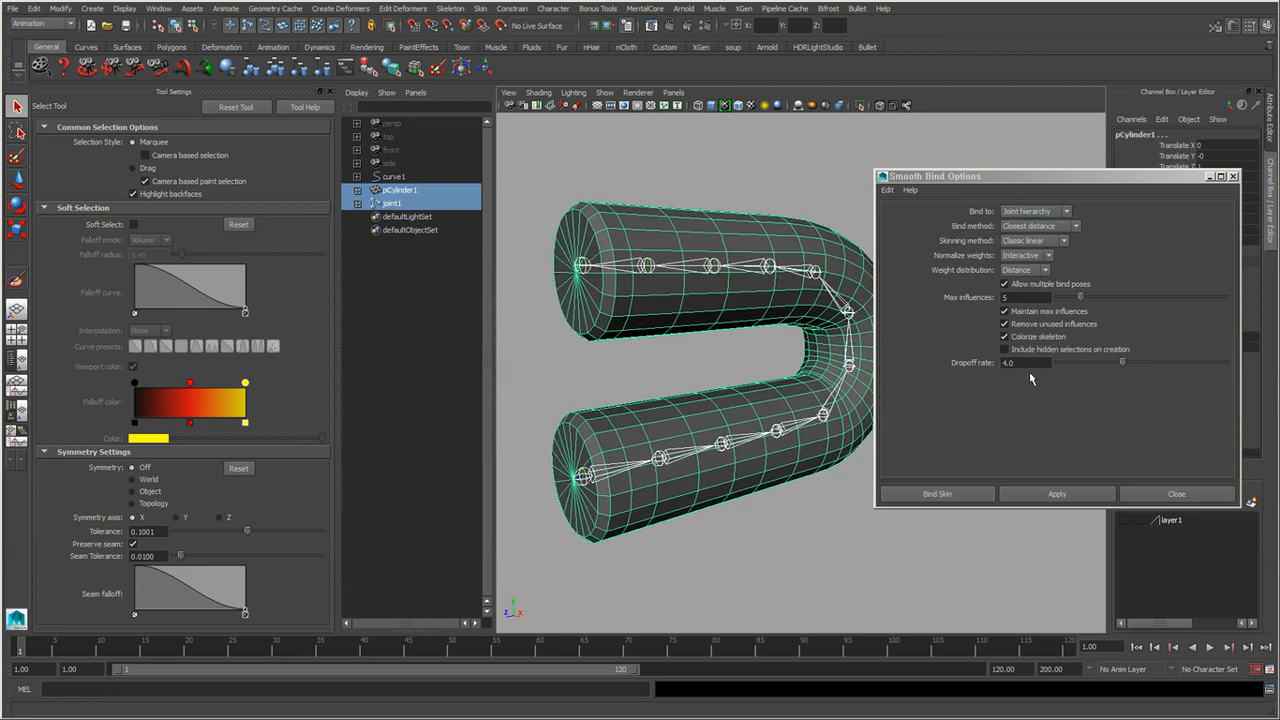
{"action": "left_click_drag", "start_coordinate": [1022, 363], "coordinate": [946, 364]}
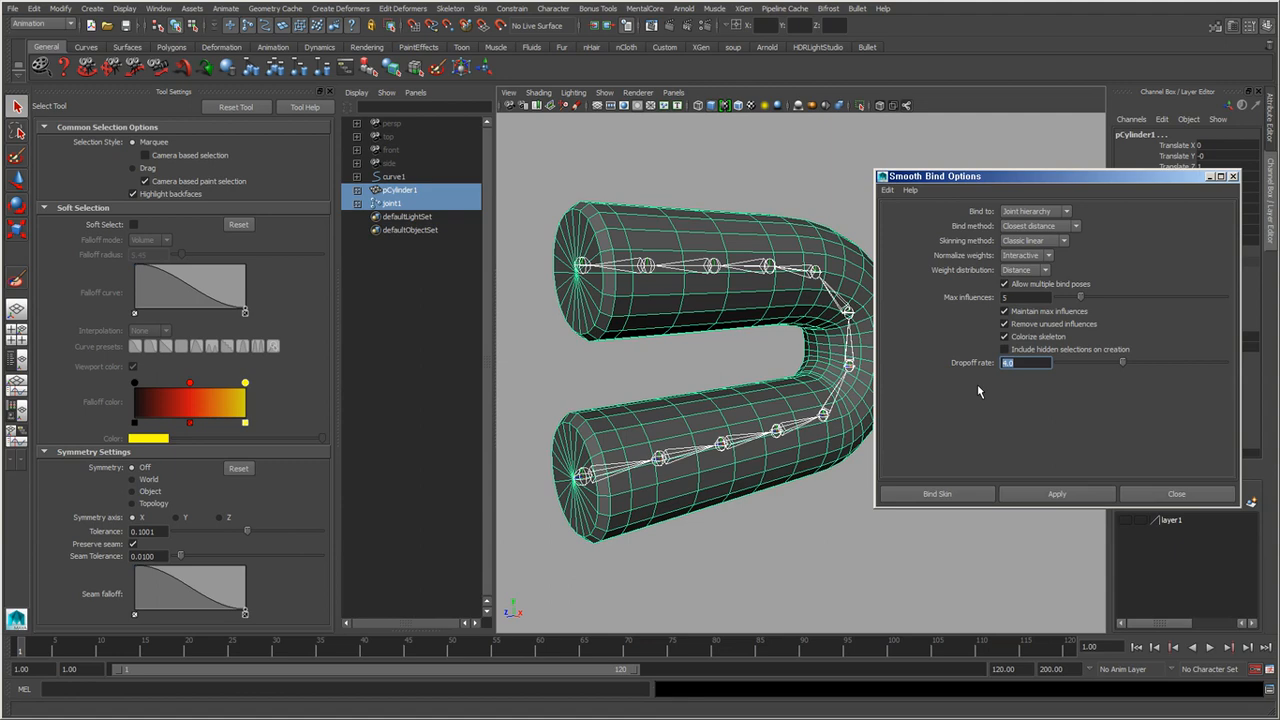
Select pCylinder1 and joint1 and duplicate them once with Duplicate Special reset to its default settings.
{"action": "scroll", "coordinate": [534, 159], "scroll_direction": "down", "scroll_amount": 3}
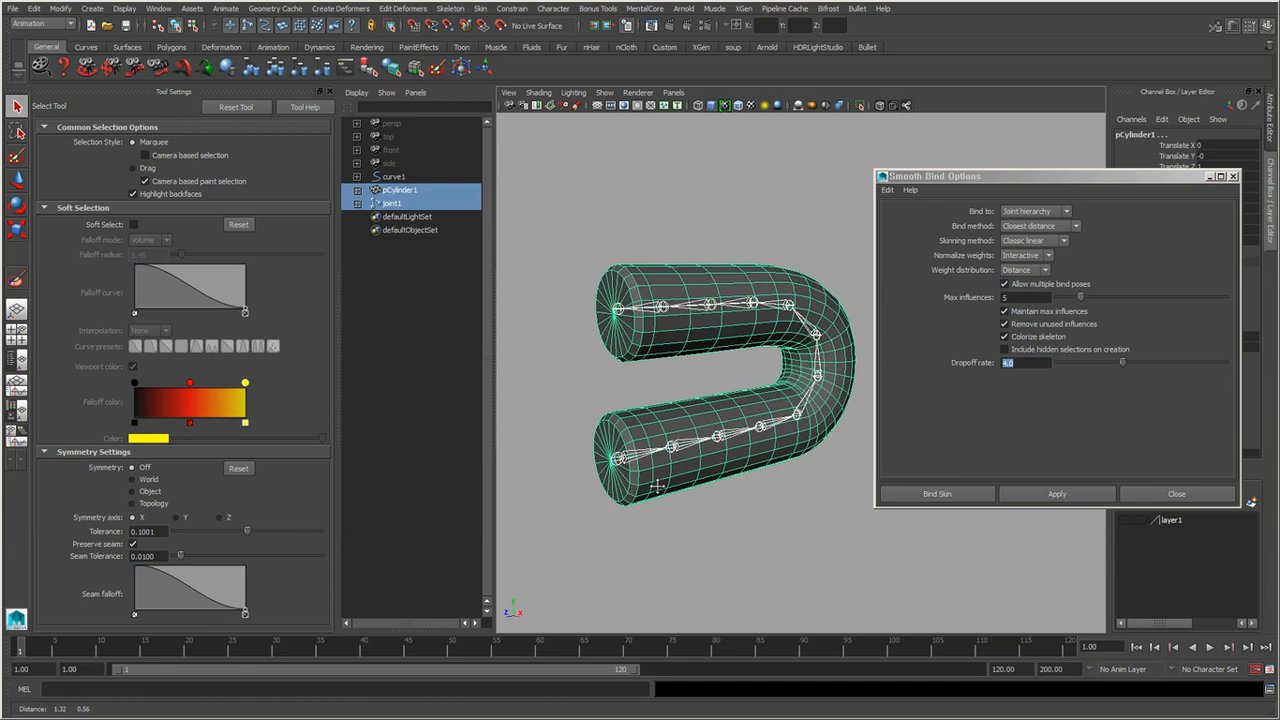
{"action": "left_click", "coordinate": [534, 159]}
{"action": "left_click", "coordinate": [396, 191]}
{"action": "left_click", "coordinate": [397, 204], "text": "ctrl"}
{"action": "scroll", "coordinate": [760, 446], "scroll_direction": "down", "scroll_amount": 2}
{"action": "middle_click_drag", "start_coordinate": [736, 505], "coordinate": [722, 499], "text": "alt"}
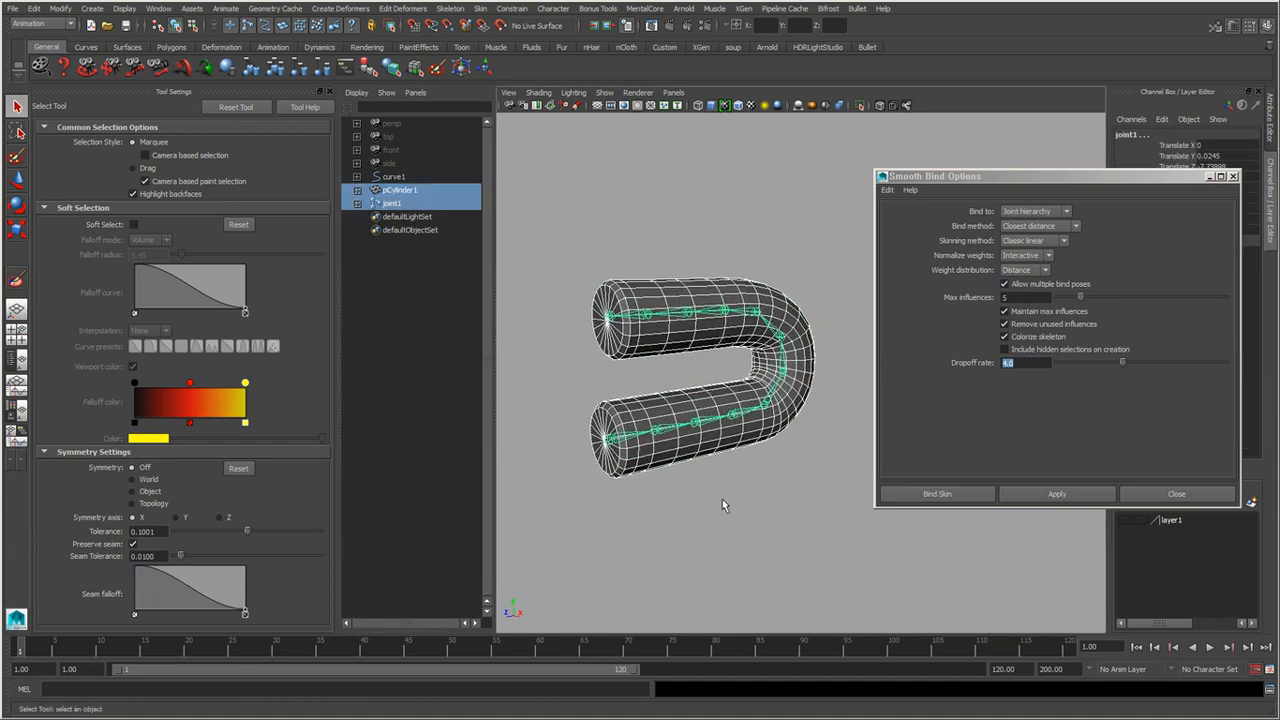
{"action": "key", "text": "space"}
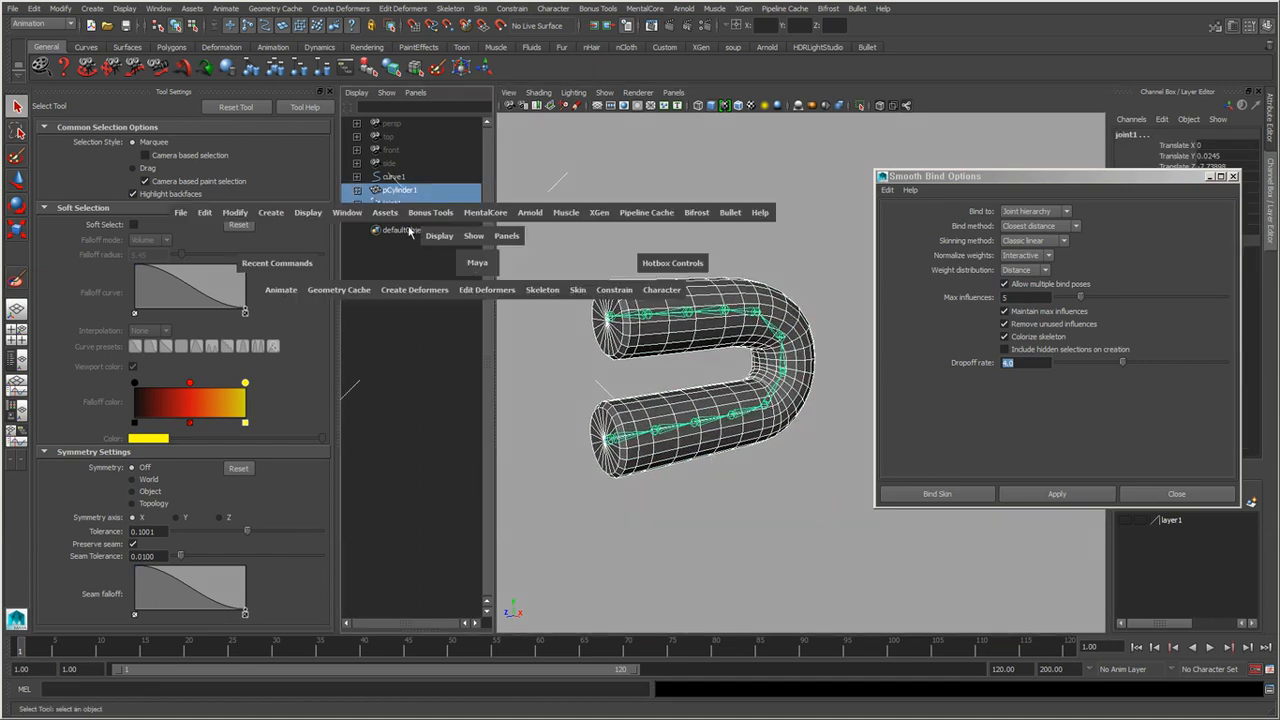
{"action": "left_click", "coordinate": [204, 214]}
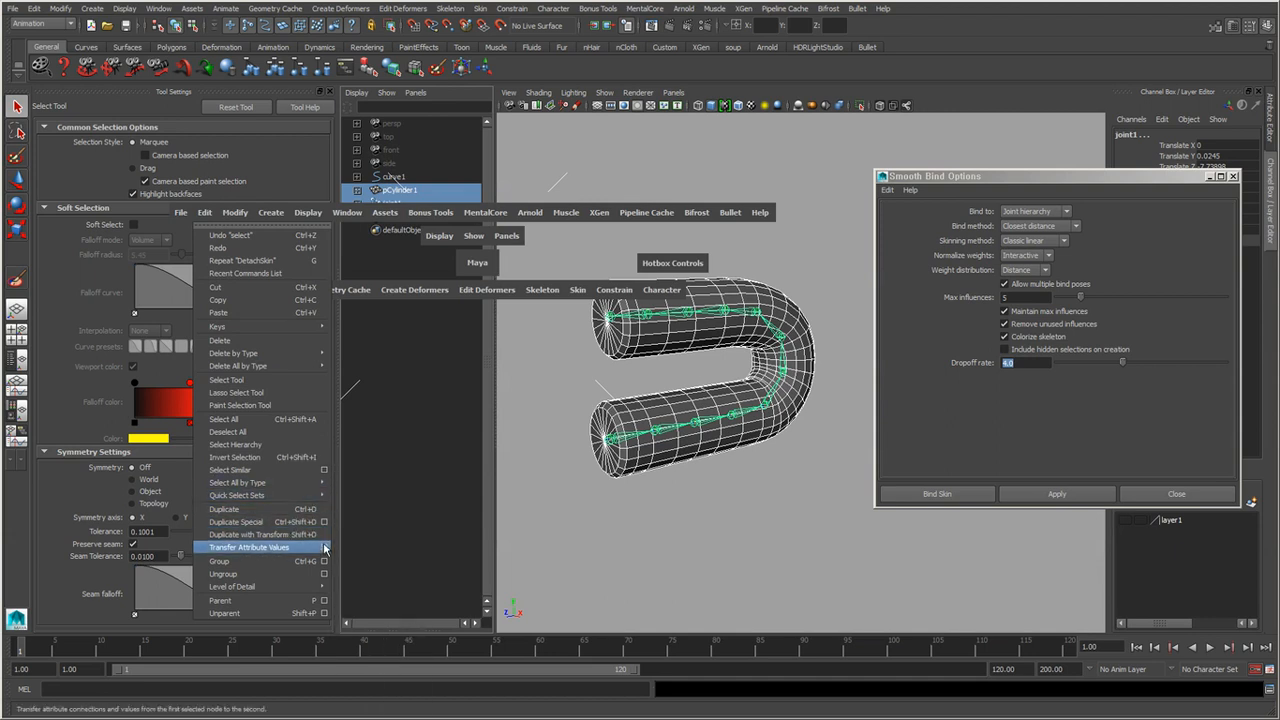
{"action": "left_click", "coordinate": [325, 521]}
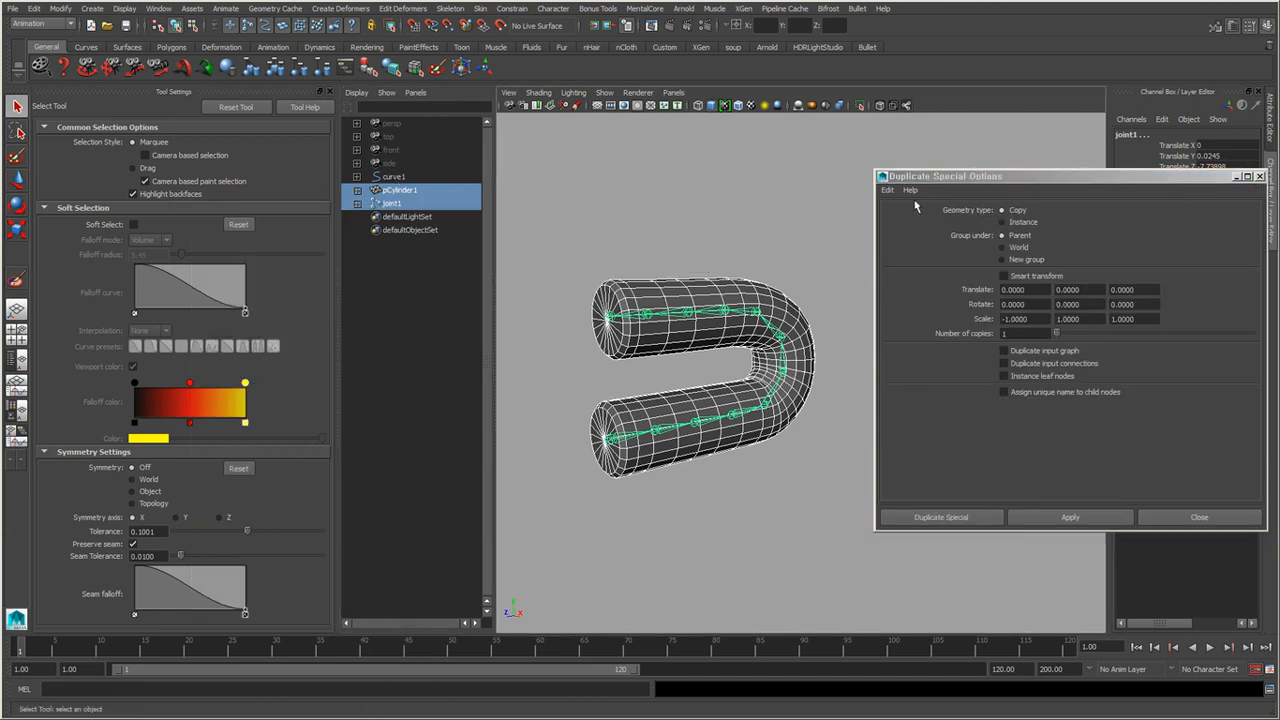
{"action": "left_click", "coordinate": [887, 190]}
{"action": "left_click", "coordinate": [910, 212]}
{"action": "left_click", "coordinate": [941, 517]}
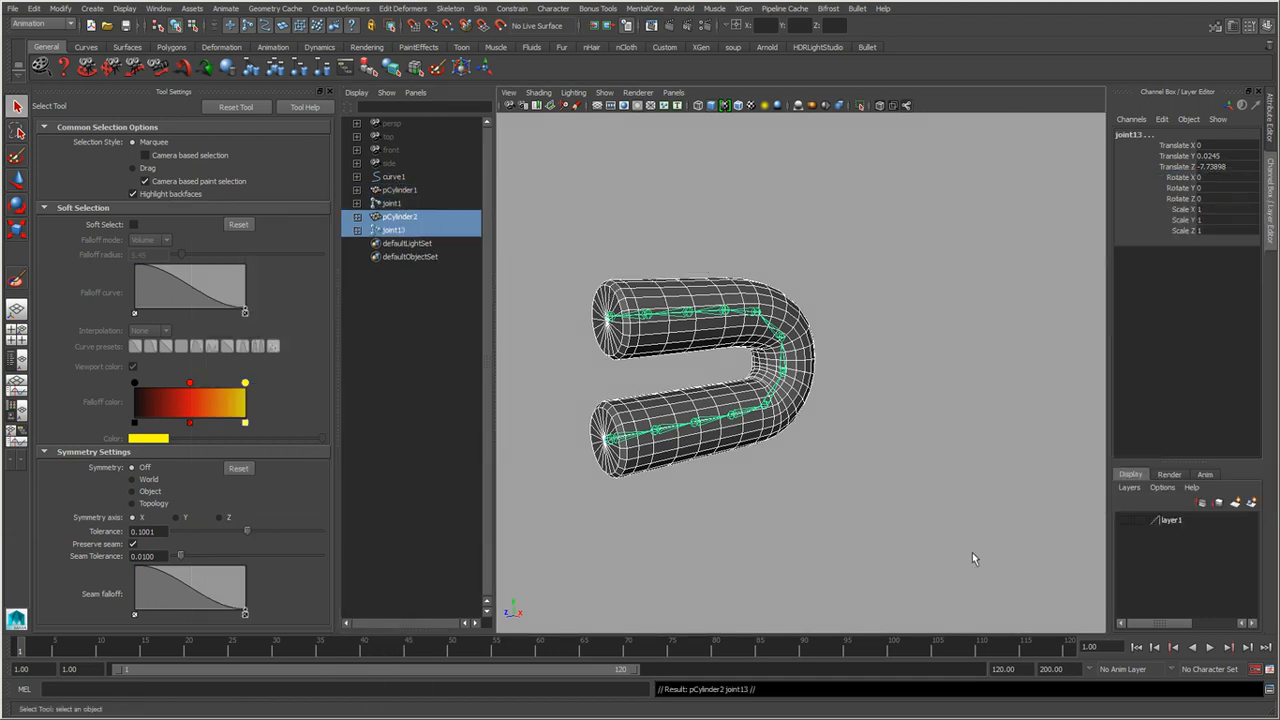
Move the duplicated tube and joint chain beside the originals, with the joint's Translate X at about 16.85.
{"action": "scroll", "coordinate": [748, 511], "scroll_direction": "down", "scroll_amount": 3}
{"action": "left_click_drag", "start_coordinate": [748, 511], "coordinate": [755, 511], "text": "alt"}
{"action": "key", "text": "w"}
{"action": "left_click_drag", "start_coordinate": [740, 459], "coordinate": [940, 500], "text": "alt"}
{"action": "scroll", "coordinate": [940, 502], "scroll_direction": "up", "scroll_amount": 5}
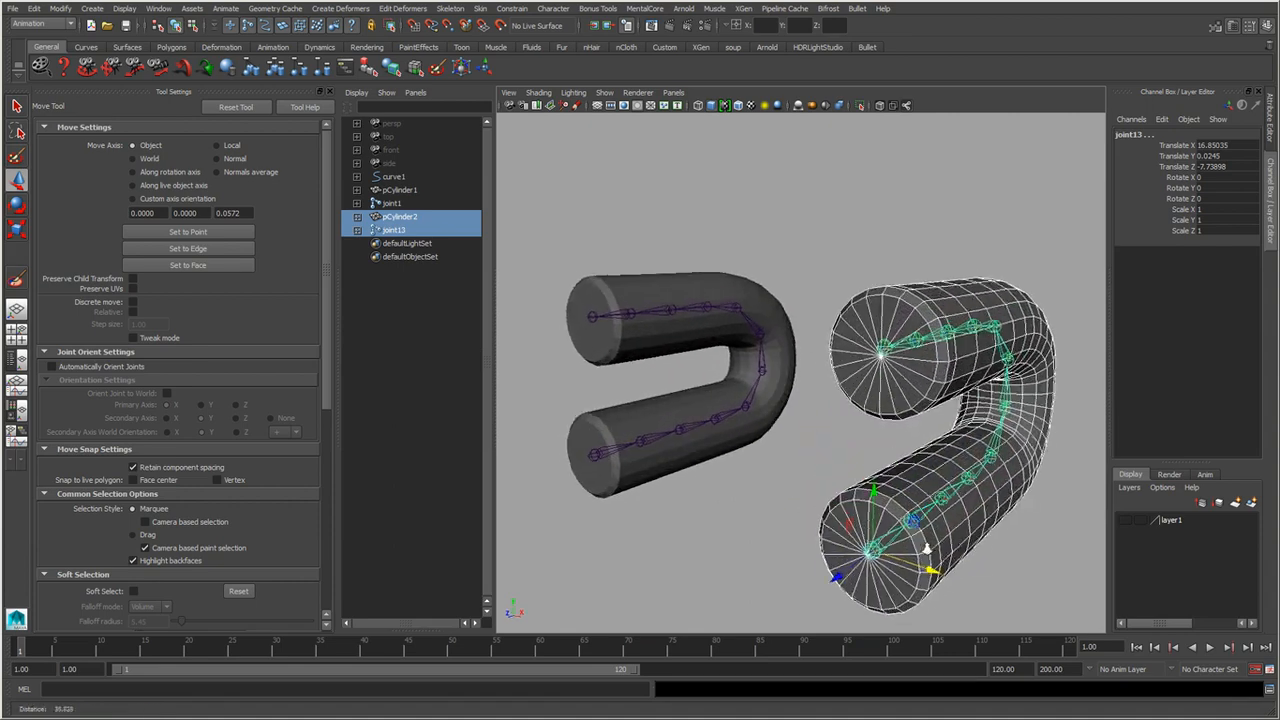
Select joint13 together with the duplicated tube pCylinder2 and open the Smooth Bind options.
{"action": "scroll", "coordinate": [937, 535], "scroll_direction": "down", "scroll_amount": 3}
{"action": "left_click", "coordinate": [740, 485]}
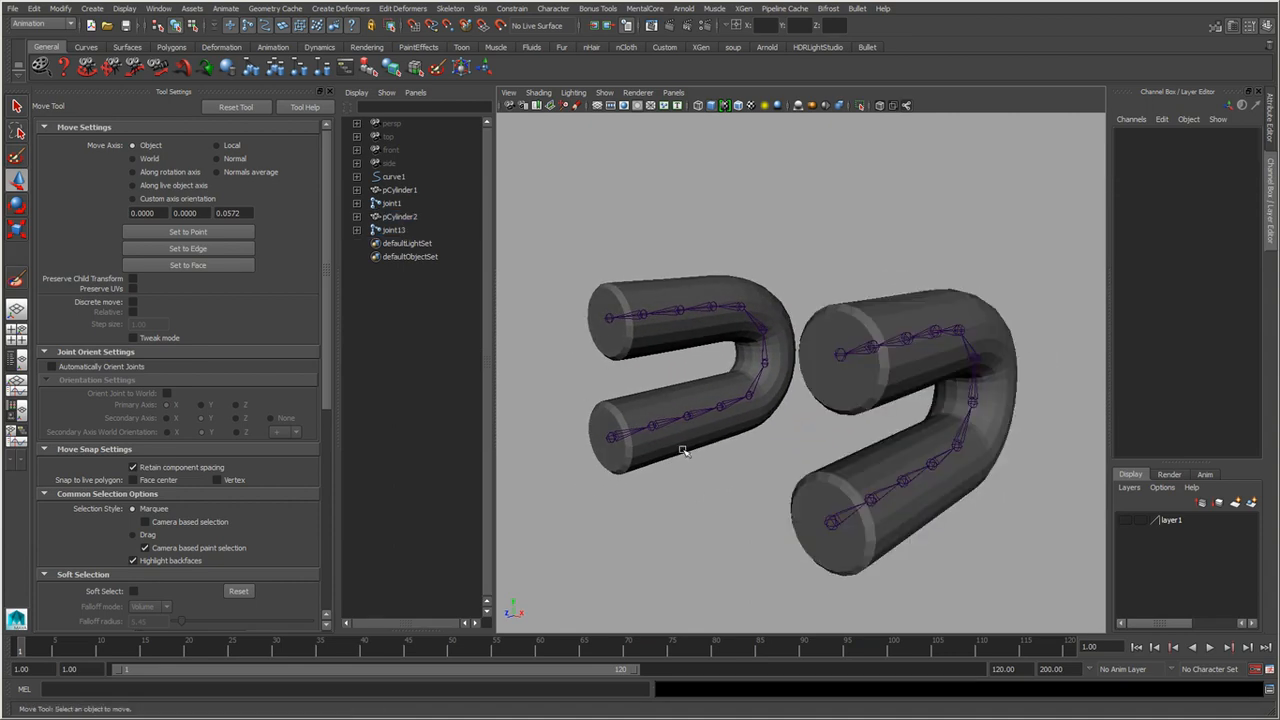
{"action": "left_click_drag", "start_coordinate": [627, 472], "coordinate": [707, 498], "text": "alt"}
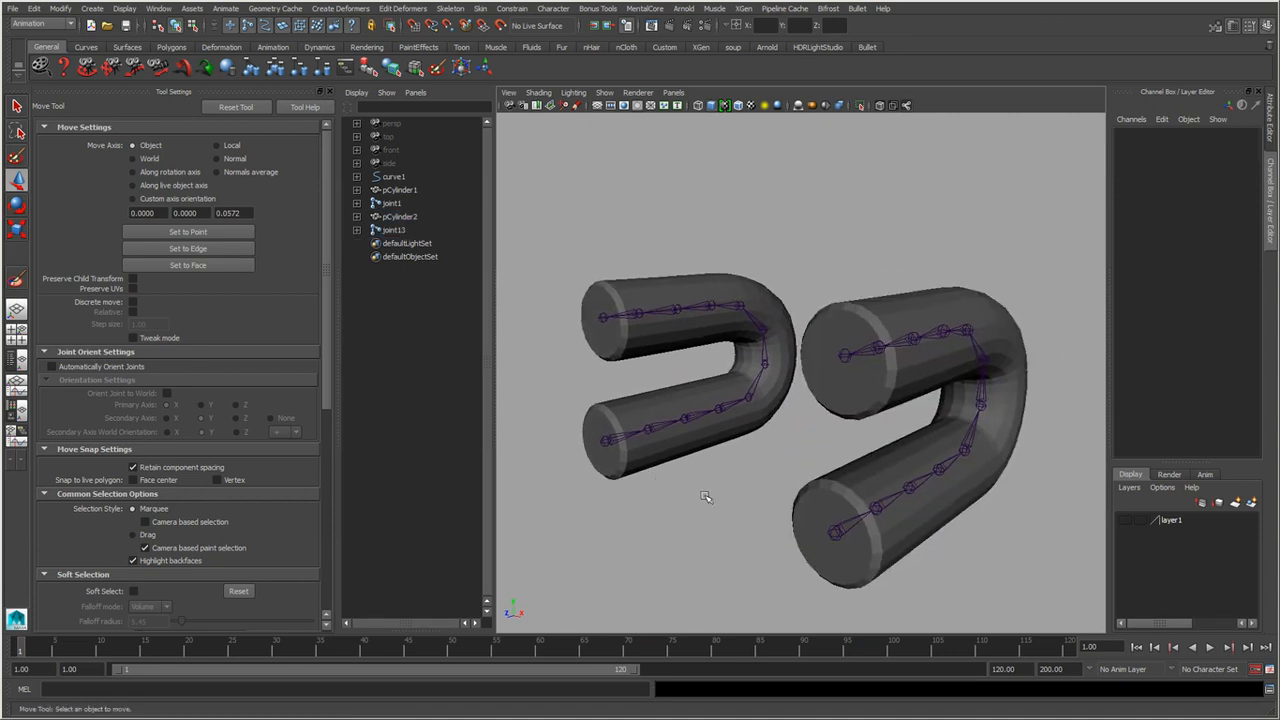
{"action": "left_click", "coordinate": [834, 535]}
{"action": "key", "text": "q"}
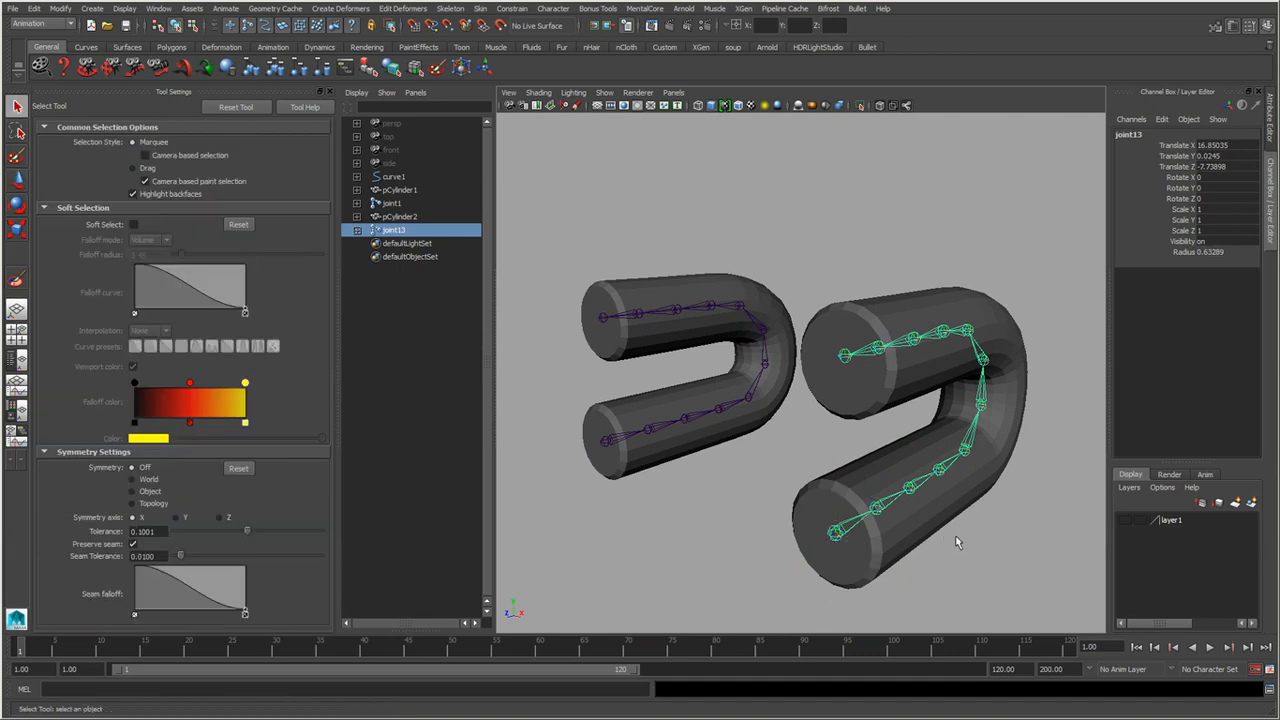
{"action": "left_click", "coordinate": [975, 485], "text": "shift"}
{"action": "key", "text": "space"}
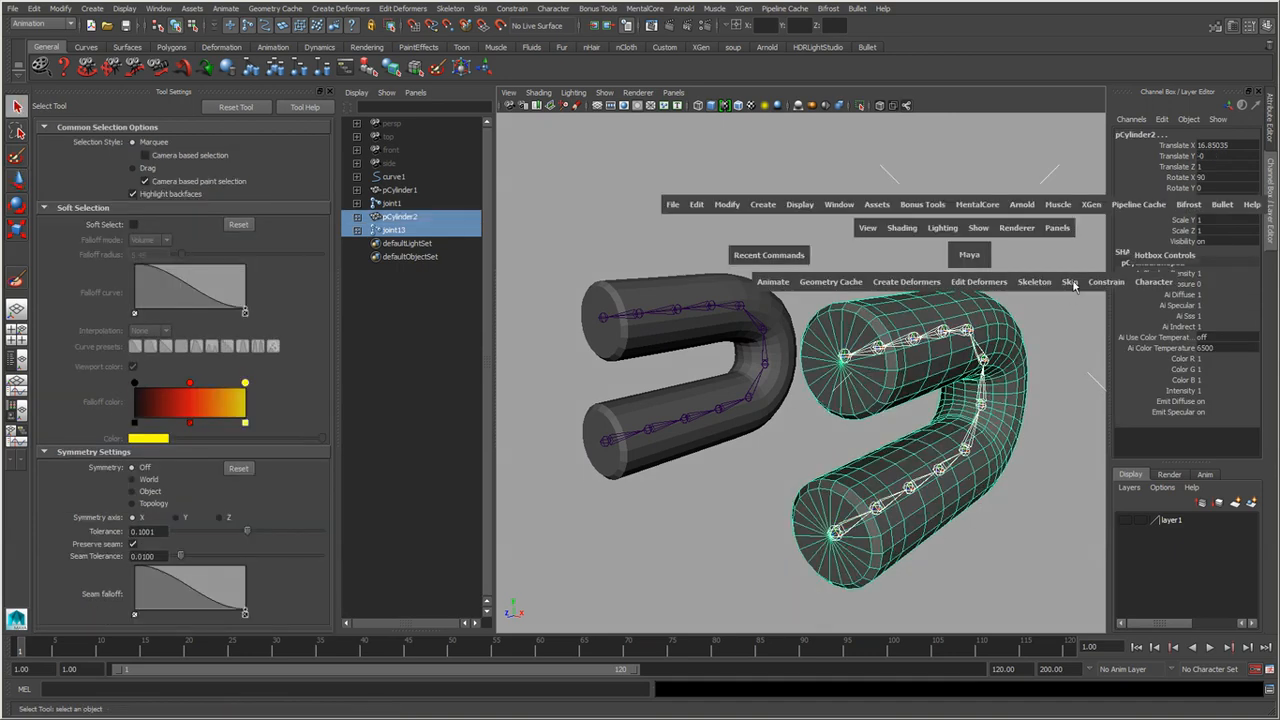
{"action": "left_click", "coordinate": [1070, 282]}
{"action": "left_click", "coordinate": [1188, 313]}
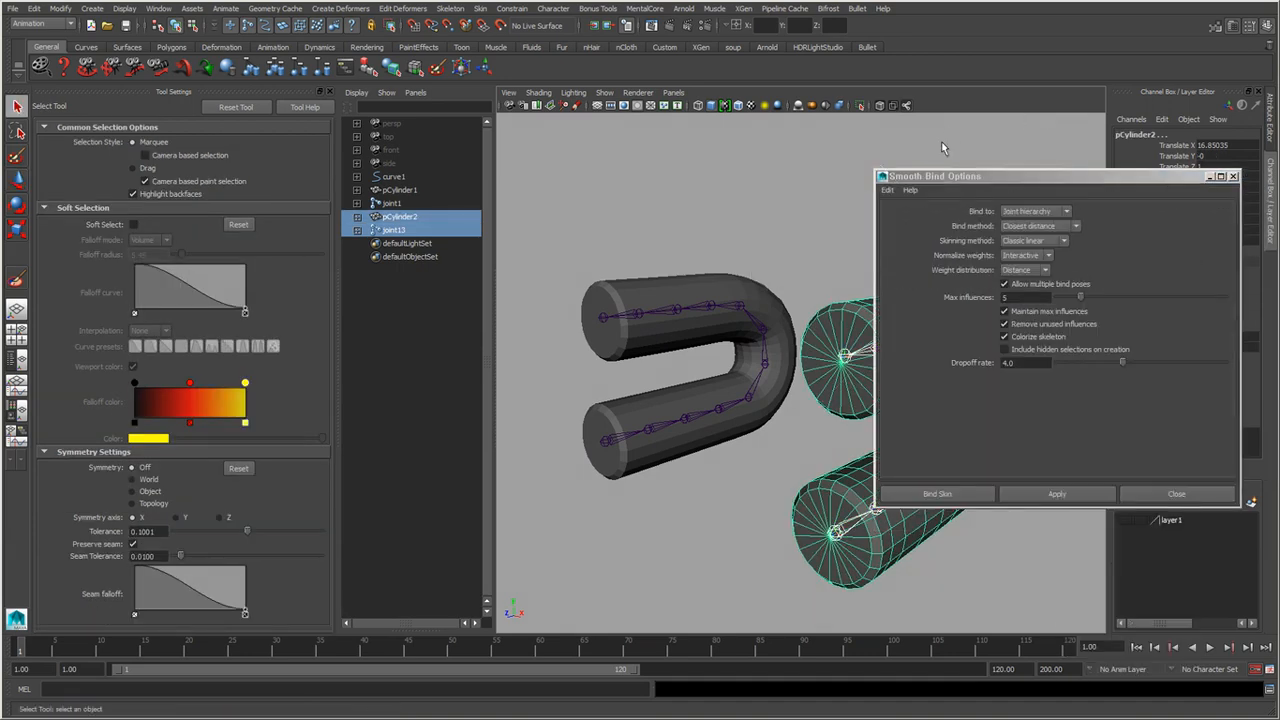
{"action": "left_click_drag", "start_coordinate": [968, 180], "coordinate": [965, 135]}
{"action": "key", "text": "f"}
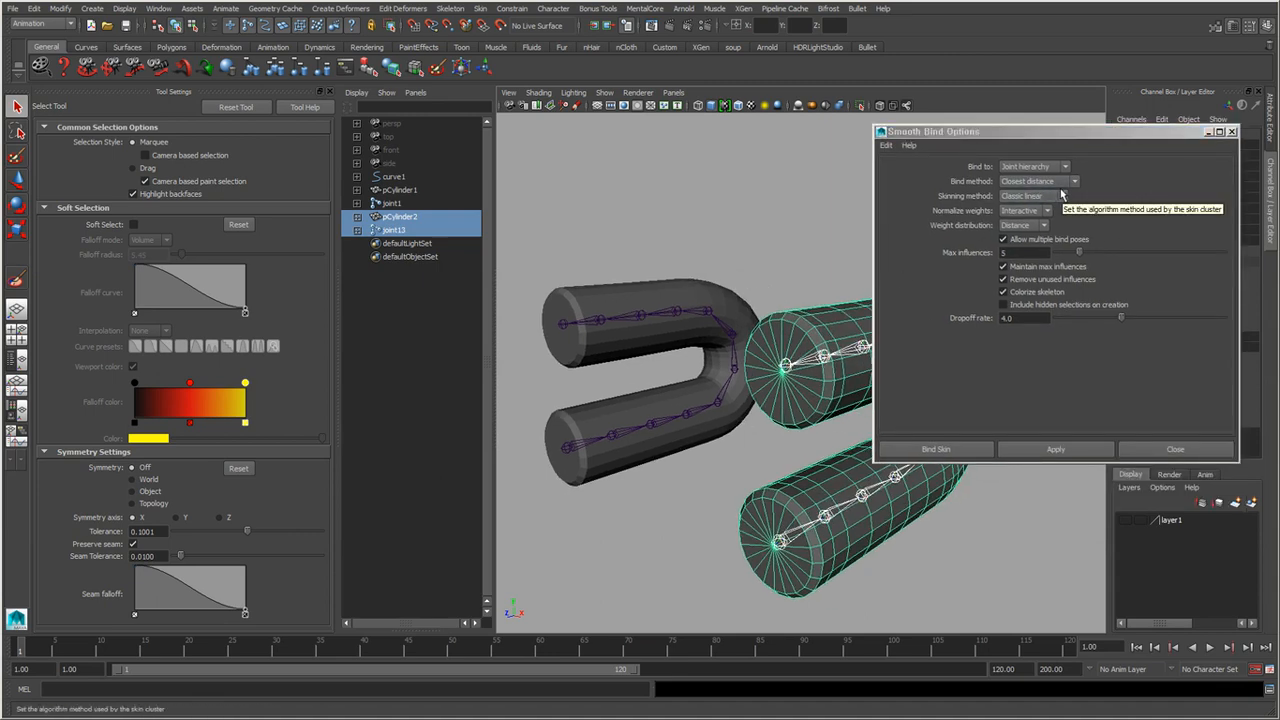
Smooth bind the duplicated tube with the Closest distance method, Max influences 5 and Dropoff rate 4.0.
{"action": "left_click", "coordinate": [1040, 254]}
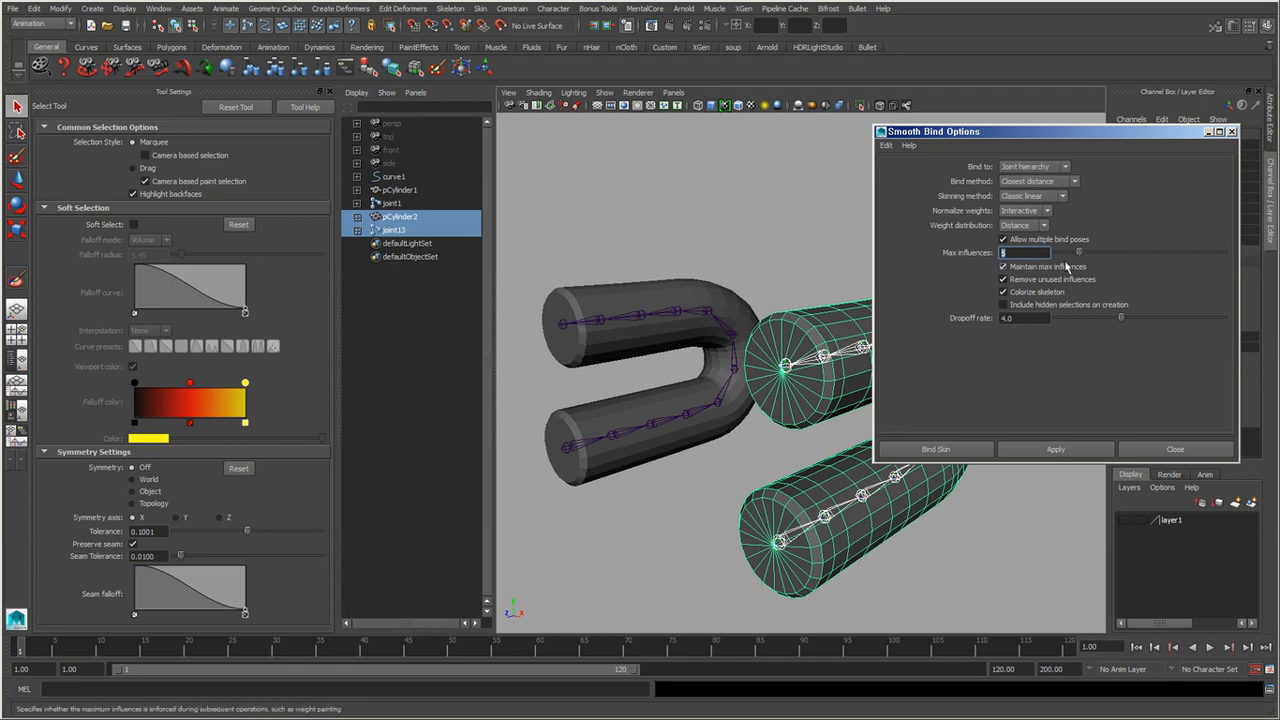
{"action": "mouse_move", "coordinate": [1080, 253]}
{"action": "left_mouse_down"}
{"action": "mouse_move", "coordinate": [1131, 253]}
{"action": "mouse_move", "coordinate": [1079, 256]}
{"action": "left_mouse_up"}
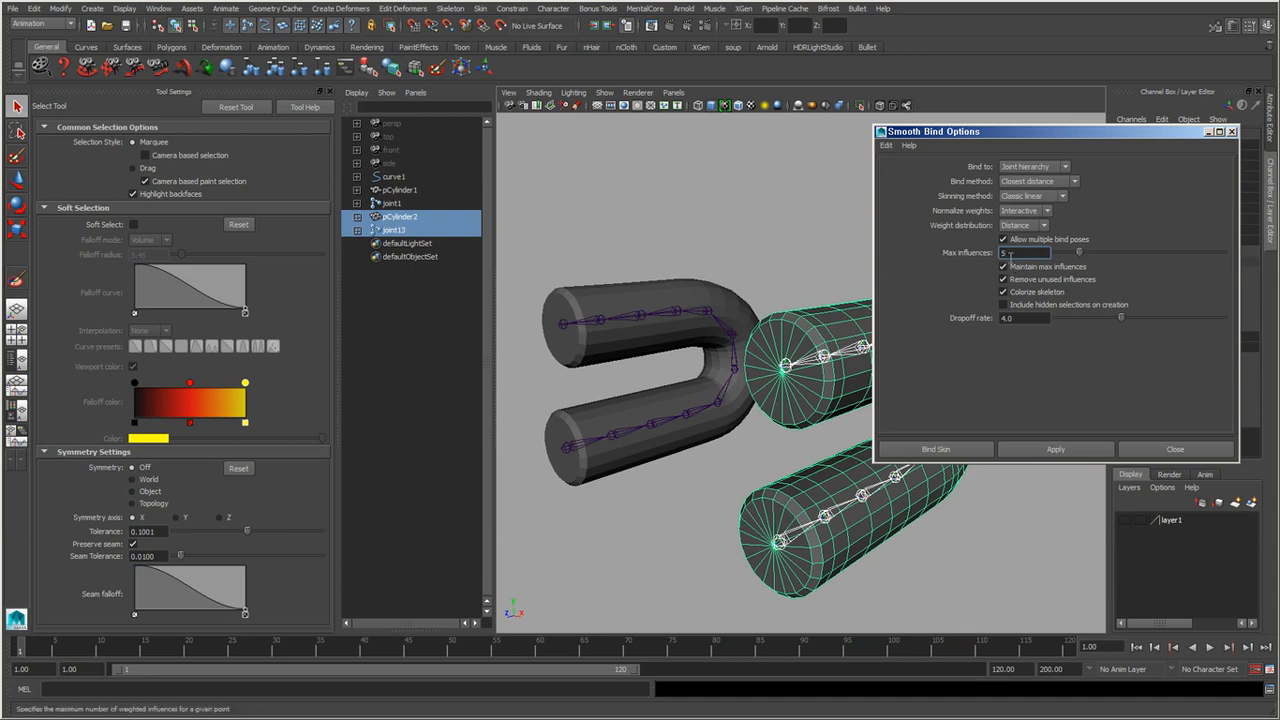
{"action": "left_click_drag", "start_coordinate": [1010, 253], "coordinate": [965, 251]}
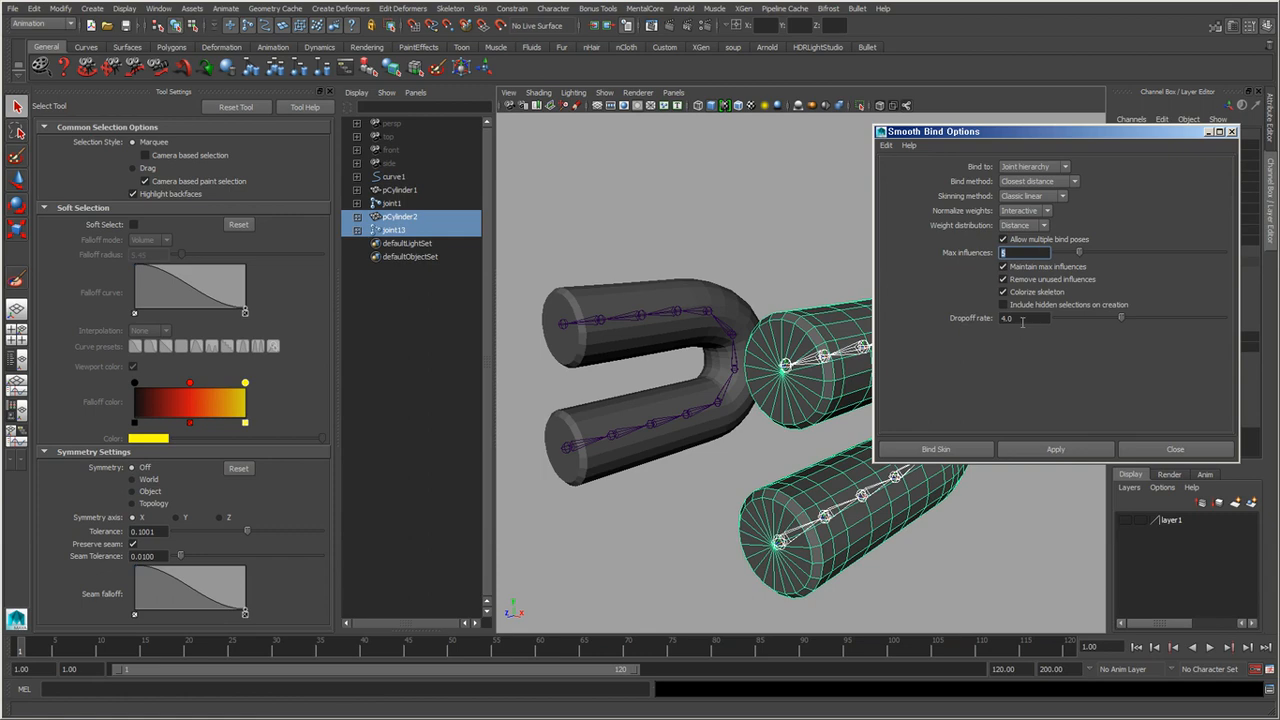
{"action": "left_click", "coordinate": [1022, 319]}
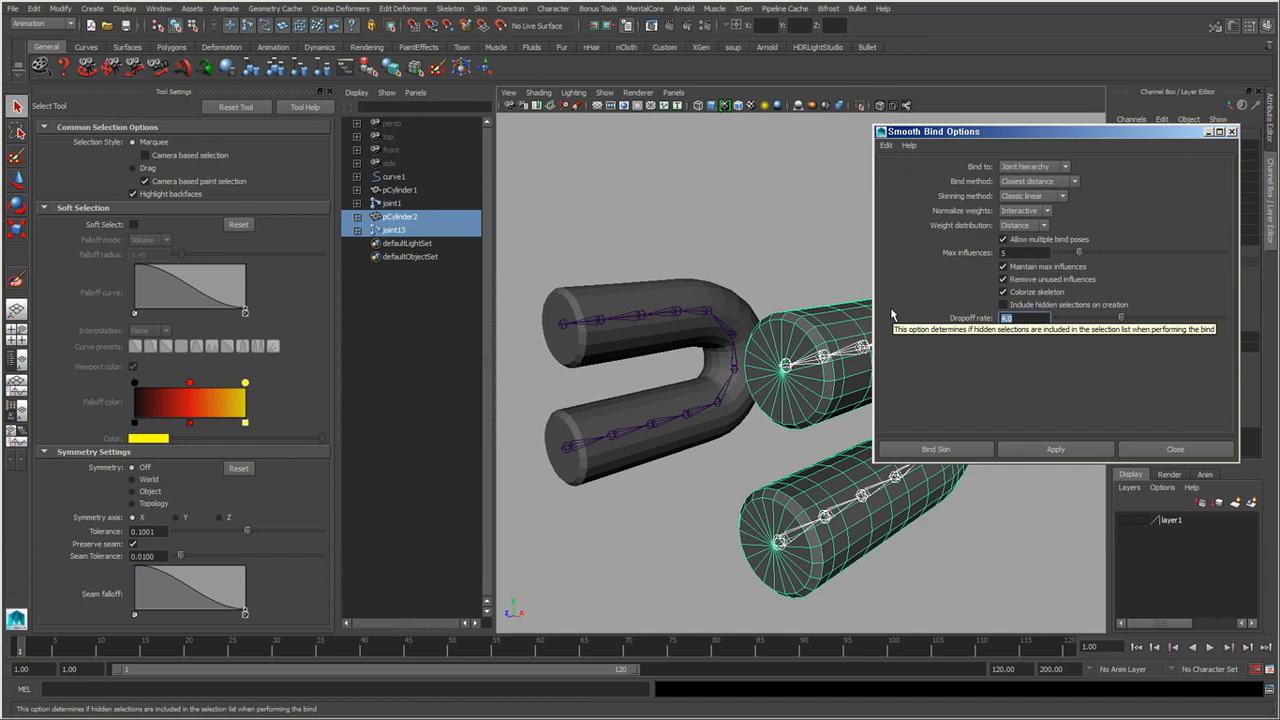
{"action": "left_click", "coordinate": [1073, 456]}
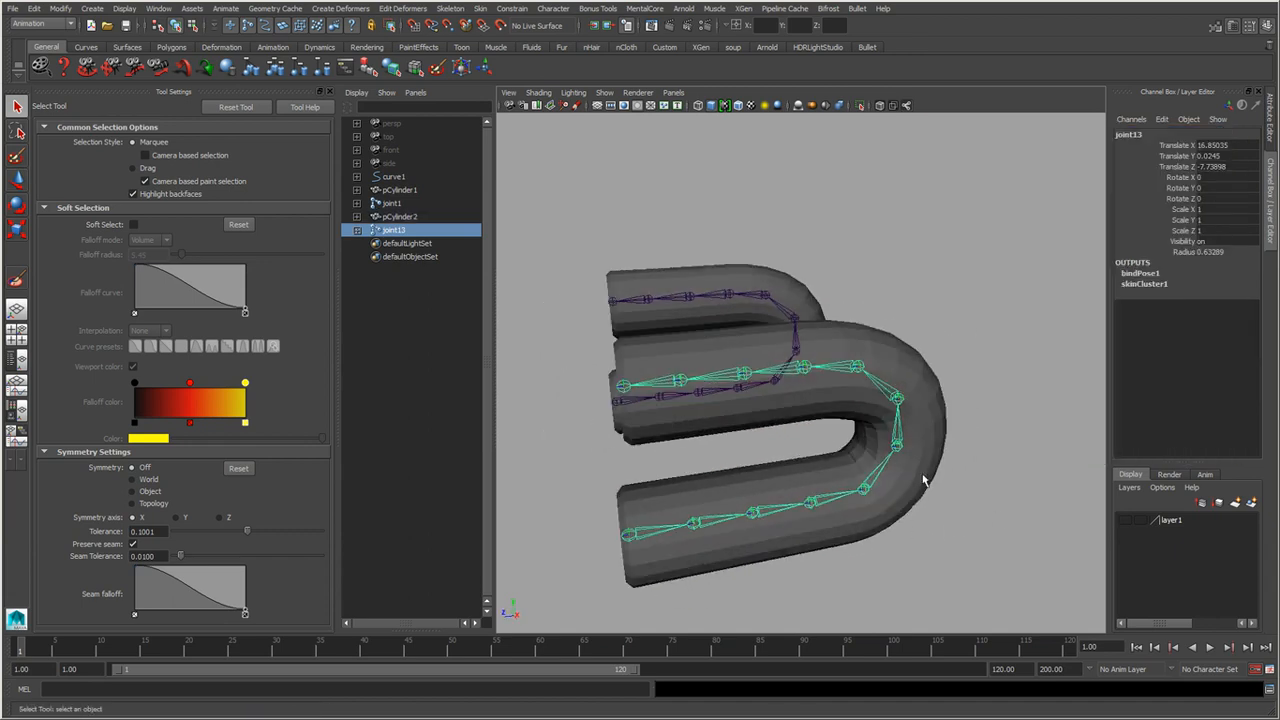
Start Paint Skin Weights on pCylinder2 and show the influence of joint6.
{"action": "left_click", "coordinate": [904, 449]}
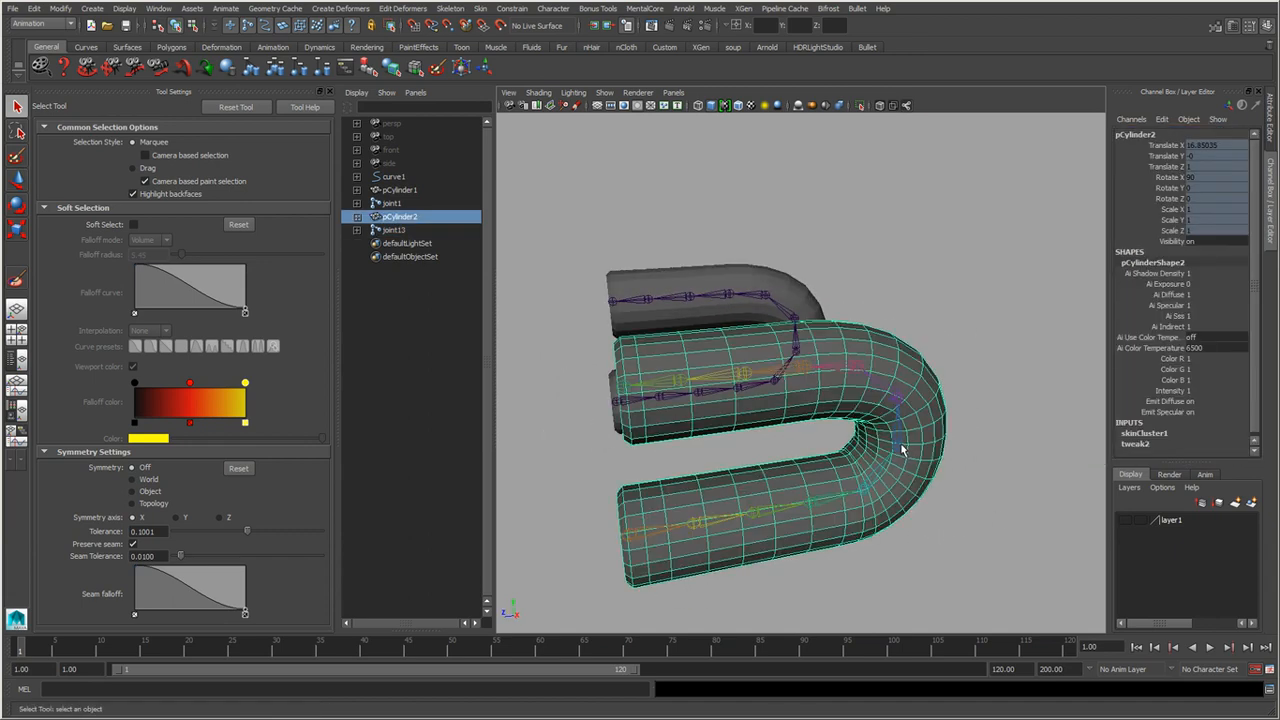
{"action": "left_click", "coordinate": [898, 444]}
{"action": "left_click_drag", "start_coordinate": [907, 467], "coordinate": [913, 451], "text": "alt"}
{"action": "right_click_drag", "start_coordinate": [921, 409], "coordinate": [840, 383]}
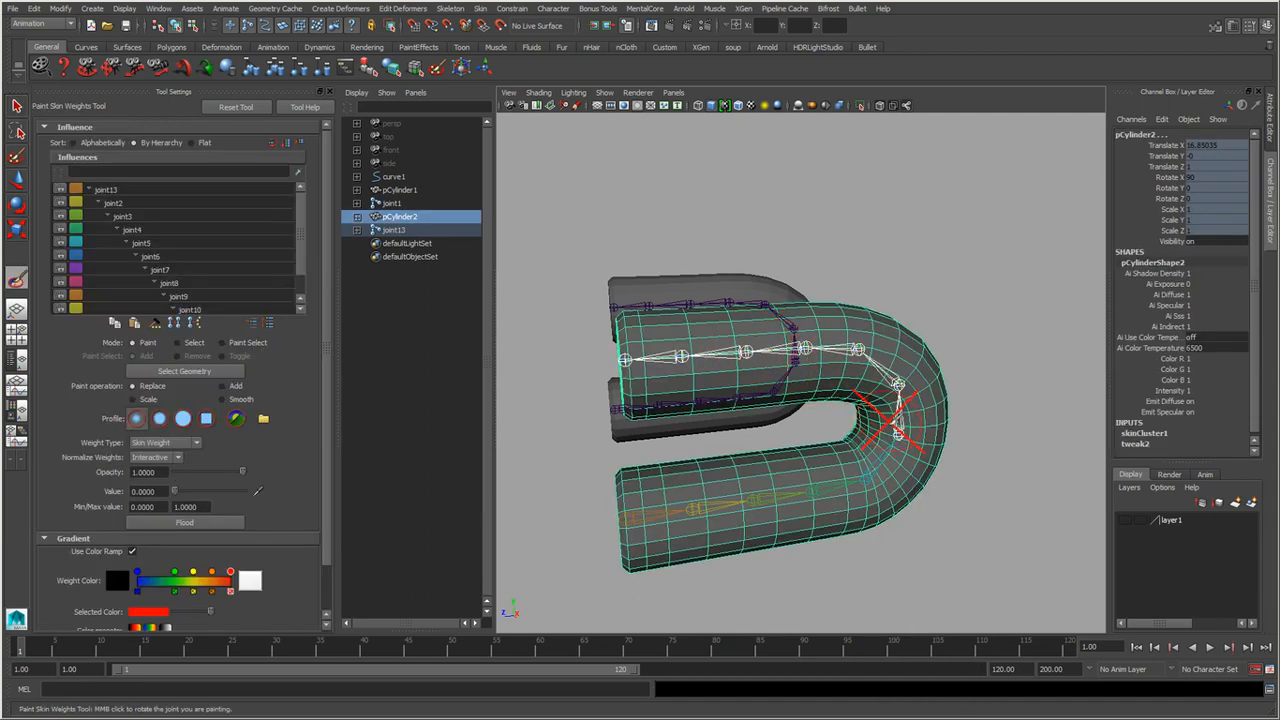
{"action": "key", "text": "q"}
{"action": "left_click", "coordinate": [900, 437]}
{"action": "left_click", "coordinate": [928, 428]}
{"action": "right_click_drag", "start_coordinate": [928, 428], "coordinate": [918, 682]}
{"action": "left_click", "coordinate": [181, 258]}
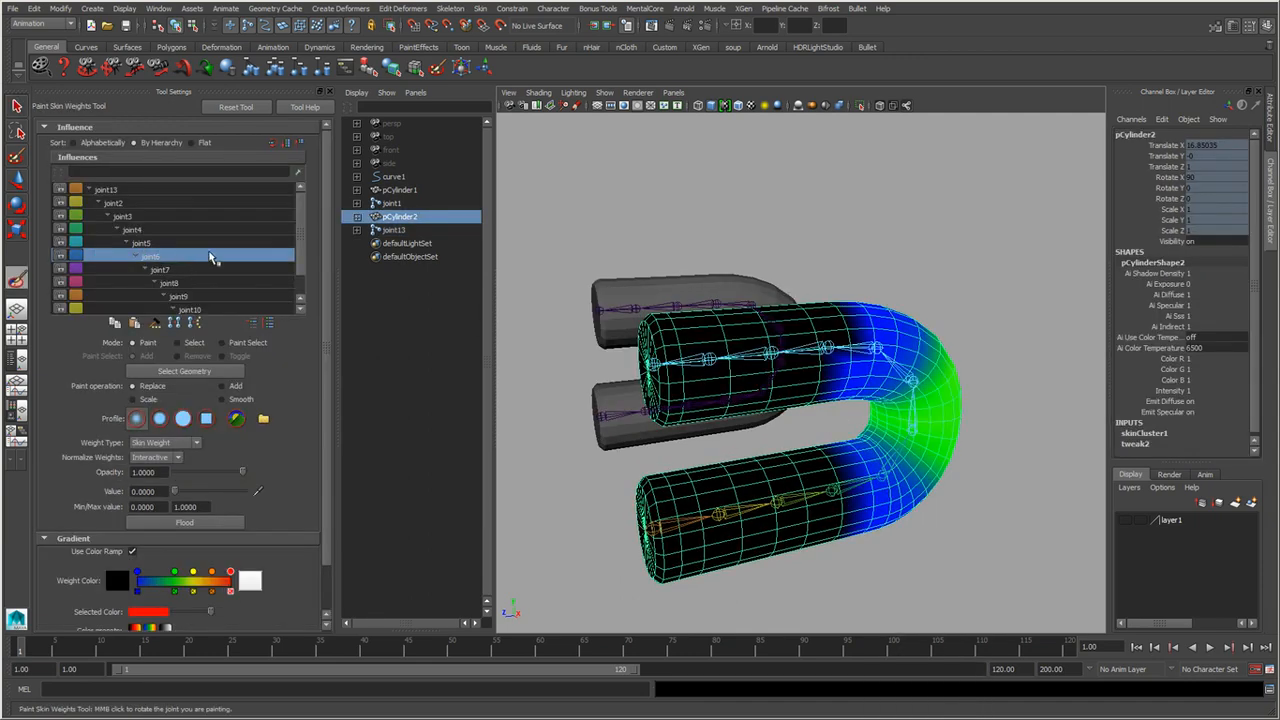
Turn off the color ramp and examine joint6's grayscale weights around the bend of pCylinder2.
{"action": "left_click_drag", "start_coordinate": [814, 434], "coordinate": [665, 453], "text": "alt"}
{"action": "left_click", "coordinate": [133, 552]}
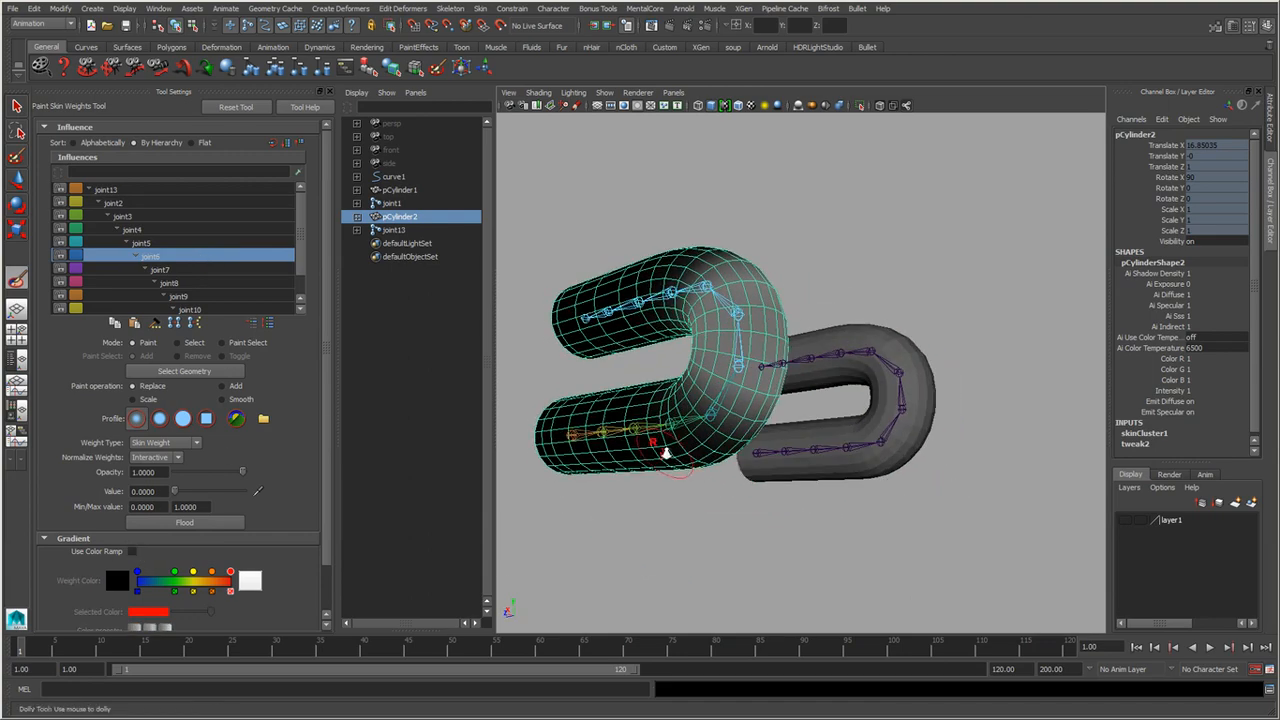
{"action": "right_click_drag", "start_coordinate": [665, 453], "coordinate": [814, 520], "text": "alt"}
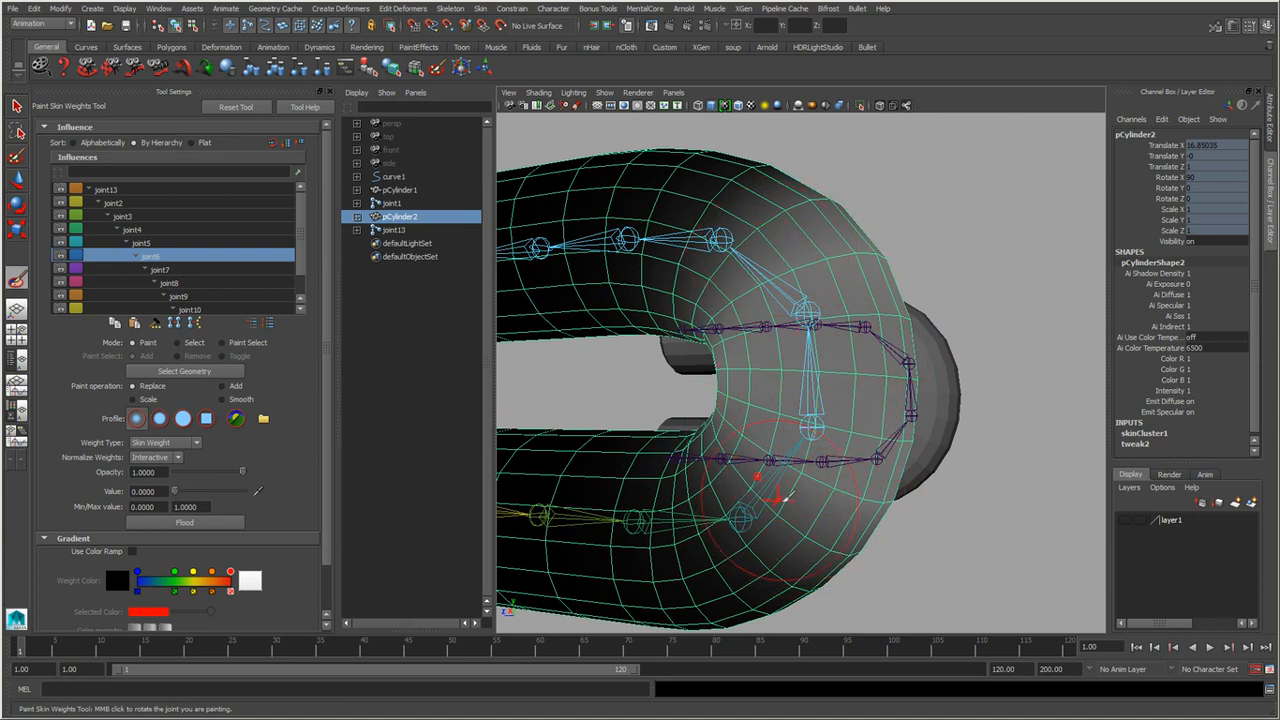
{"action": "left_click_drag", "start_coordinate": [940, 440], "coordinate": [766, 502], "text": "alt"}
{"action": "middle_click_drag", "start_coordinate": [766, 502], "coordinate": [879, 523], "text": "alt"}
{"action": "left_click_drag", "start_coordinate": [701, 482], "coordinate": [720, 486], "text": "alt"}
{"action": "right_click_drag", "start_coordinate": [720, 486], "coordinate": [843, 448], "text": "alt"}
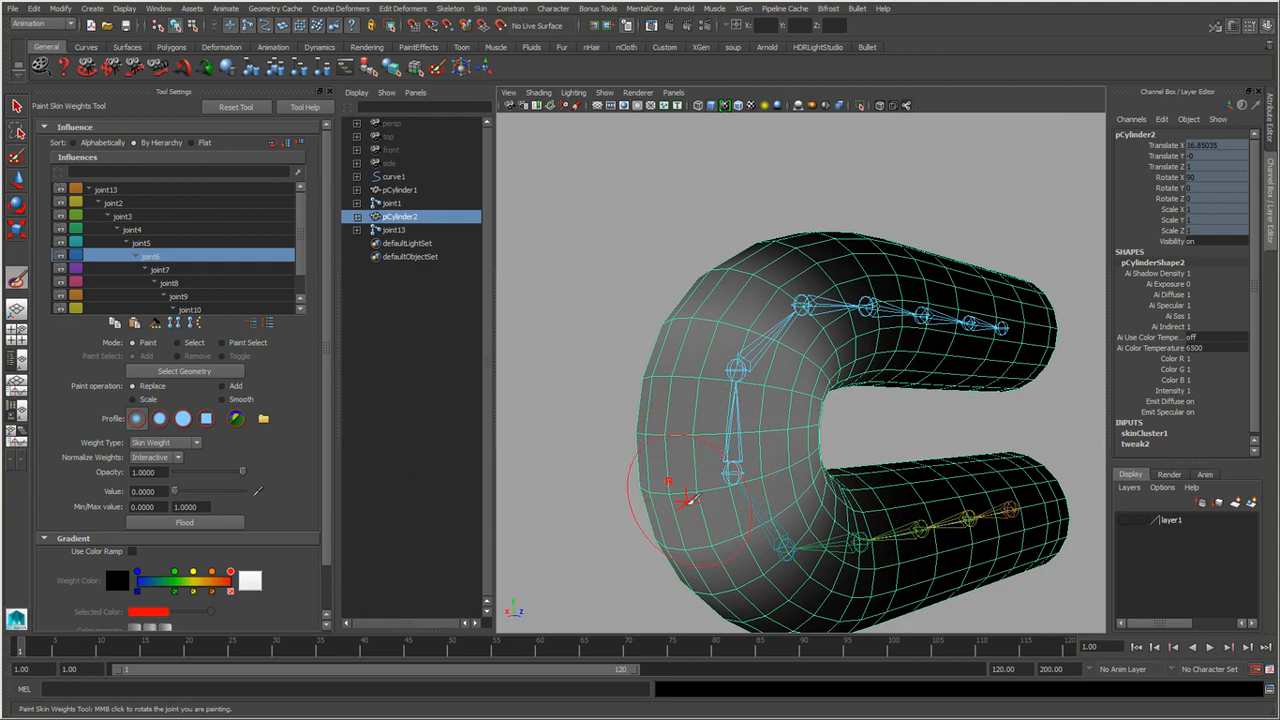
{"action": "left_click_drag", "start_coordinate": [694, 508], "coordinate": [742, 452], "text": "alt"}
{"action": "middle_click_drag", "start_coordinate": [719, 448], "coordinate": [781, 428], "text": "alt"}
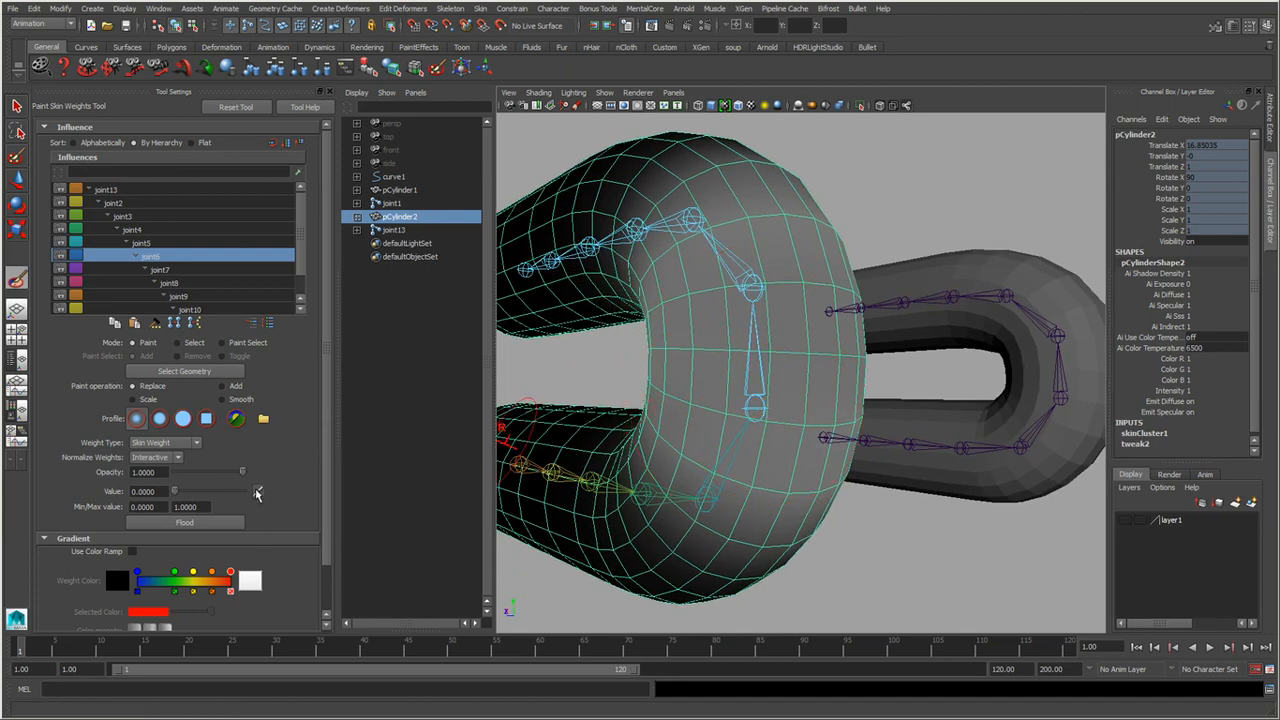
Sample joint6's weight value on the bend of pCylinder2 and examine how the weights fade along the tube.
{"action": "left_click", "coordinate": [776, 381]}
{"action": "left_click_drag", "start_coordinate": [165, 491], "coordinate": [130, 491]}
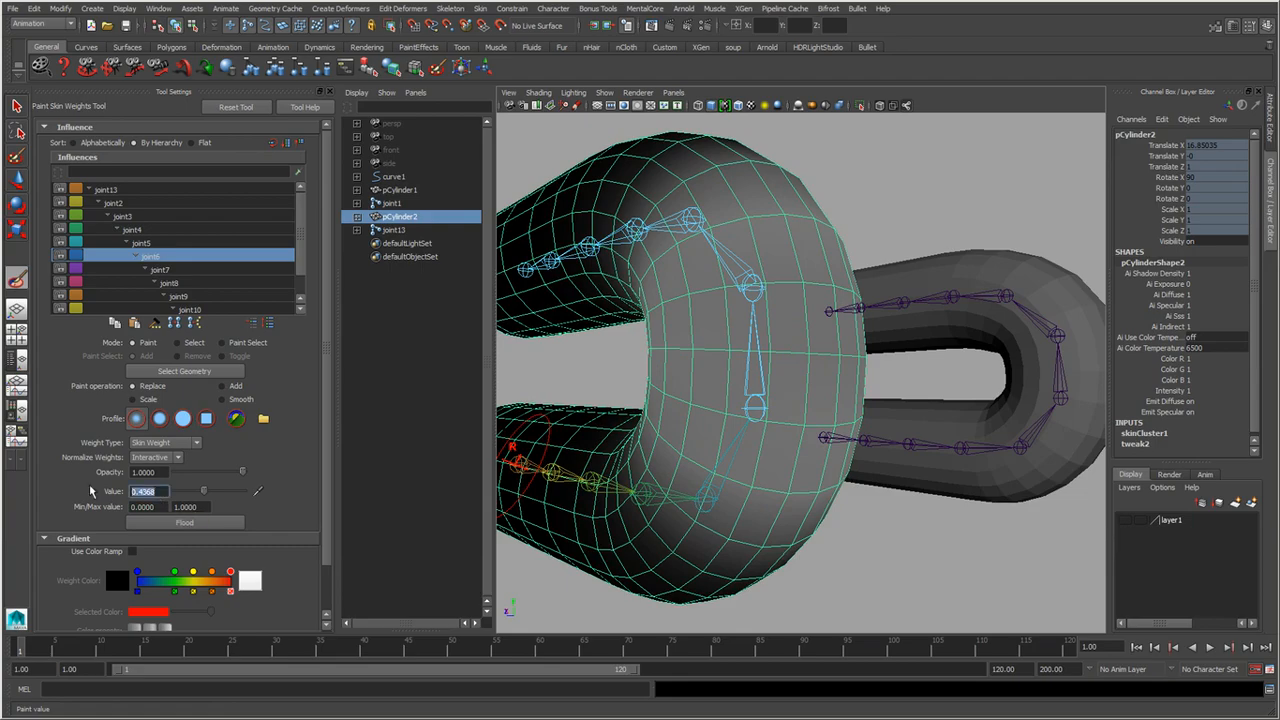
{"action": "mouse_move", "coordinate": [846, 407]}
{"action": "left_mouse_down", "text": "alt"}
{"action": "mouse_move", "coordinate": [843, 391]}
{"action": "mouse_move", "coordinate": [858, 420]}
{"action": "mouse_move", "coordinate": [900, 434]}
{"action": "mouse_move", "coordinate": [690, 428]}
{"action": "mouse_move", "coordinate": [760, 430]}
{"action": "mouse_move", "coordinate": [903, 531]}
{"action": "left_mouse_up", "text": "alt"}
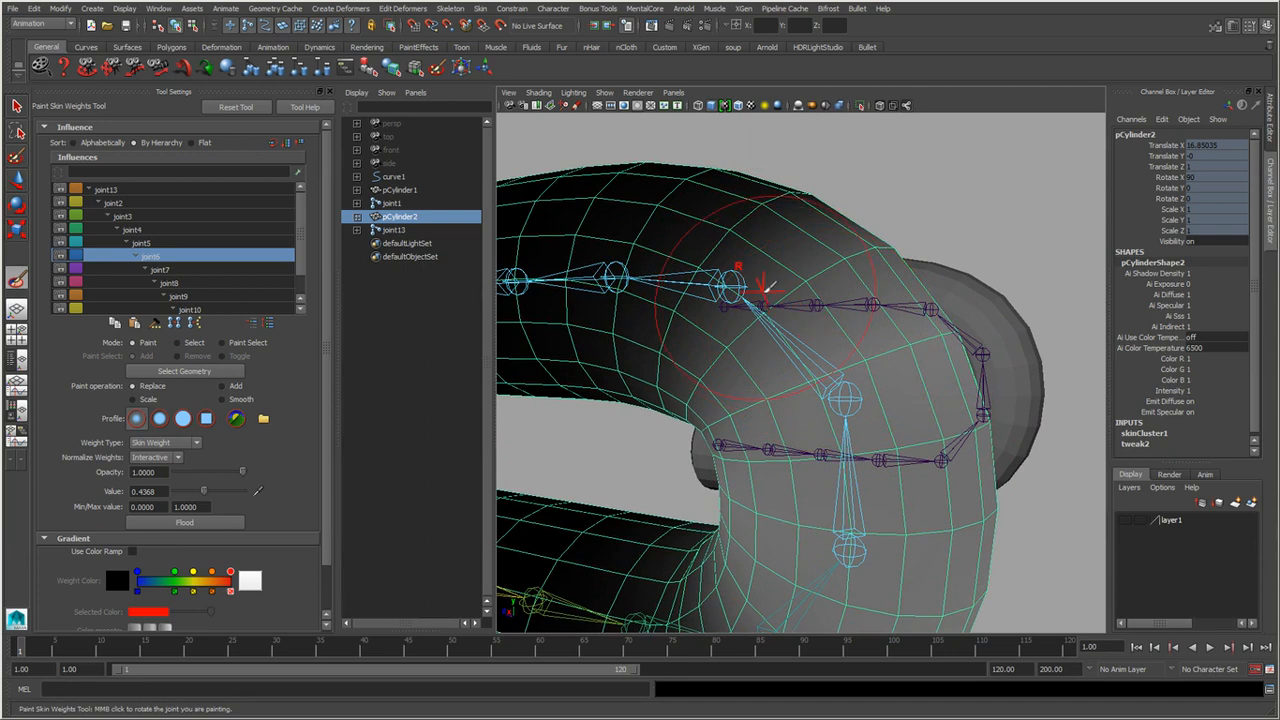
Exit weight painting, select joint1 together with the original tube pCylinder1, and open the Smooth Bind options.
{"action": "key", "text": "q"}
{"action": "left_click", "coordinate": [942, 222]}
{"action": "right_click_drag", "start_coordinate": [957, 281], "coordinate": [538, 454], "text": "alt"}
{"action": "left_click_drag", "start_coordinate": [538, 454], "coordinate": [695, 472], "text": "alt"}
{"action": "mouse_move", "coordinate": [695, 472]}
{"action": "right_mouse_down", "text": "alt"}
{"action": "mouse_move", "coordinate": [1068, 521]}
{"action": "mouse_move", "coordinate": [660, 466]}
{"action": "mouse_move", "coordinate": [754, 474]}
{"action": "right_mouse_up", "text": "alt"}
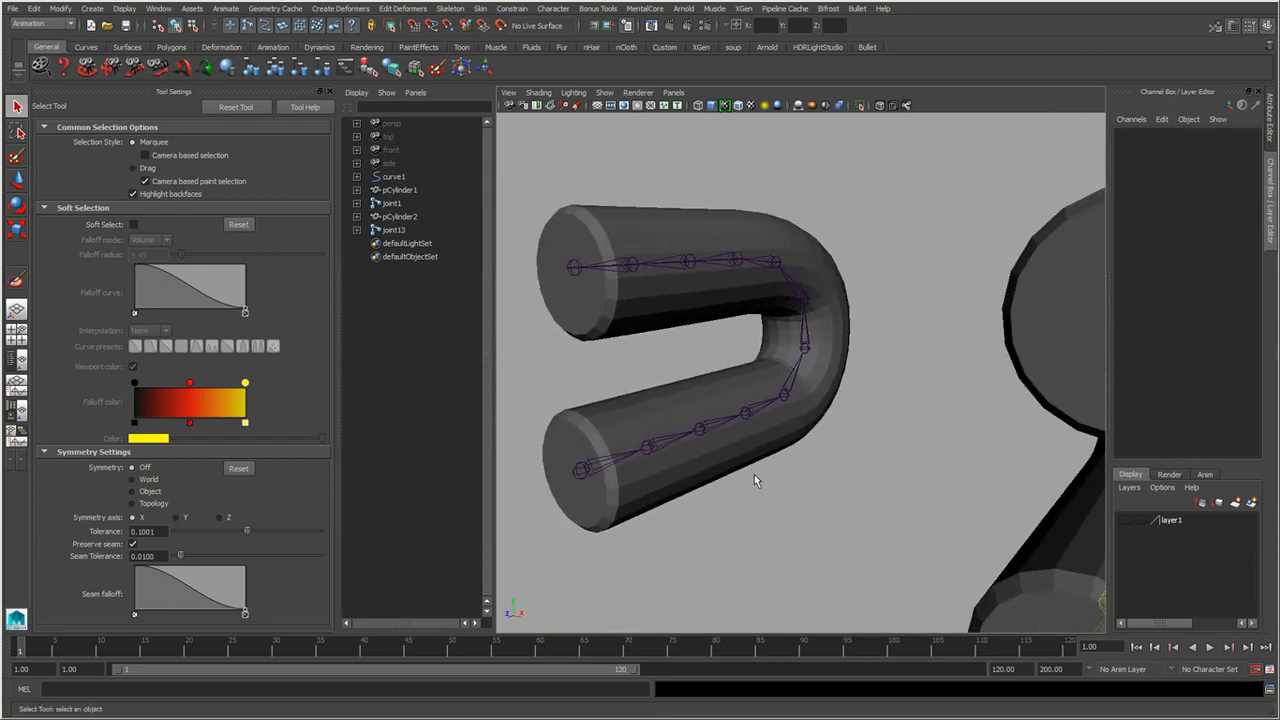
{"action": "left_click", "coordinate": [579, 471]}
{"action": "left_click", "coordinate": [722, 414], "text": "shift"}
{"action": "key", "text": "space"}
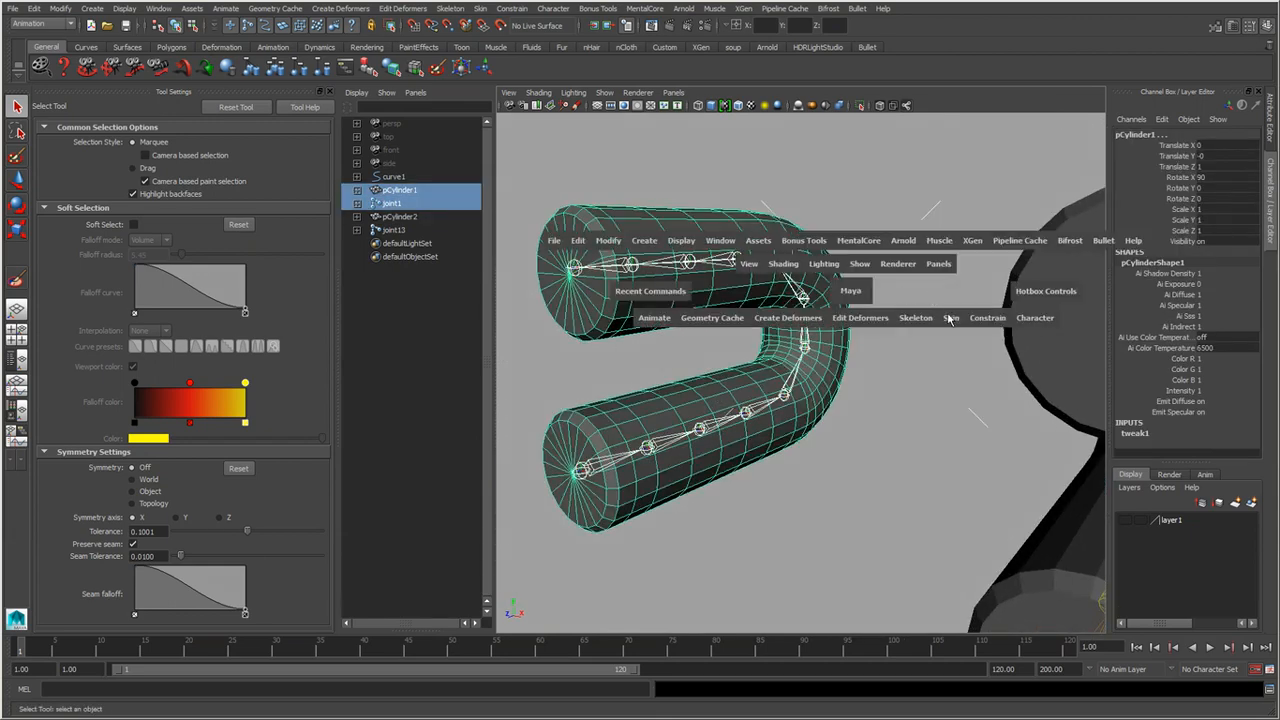
{"action": "left_click_drag", "start_coordinate": [950, 318], "coordinate": [1080, 285]}
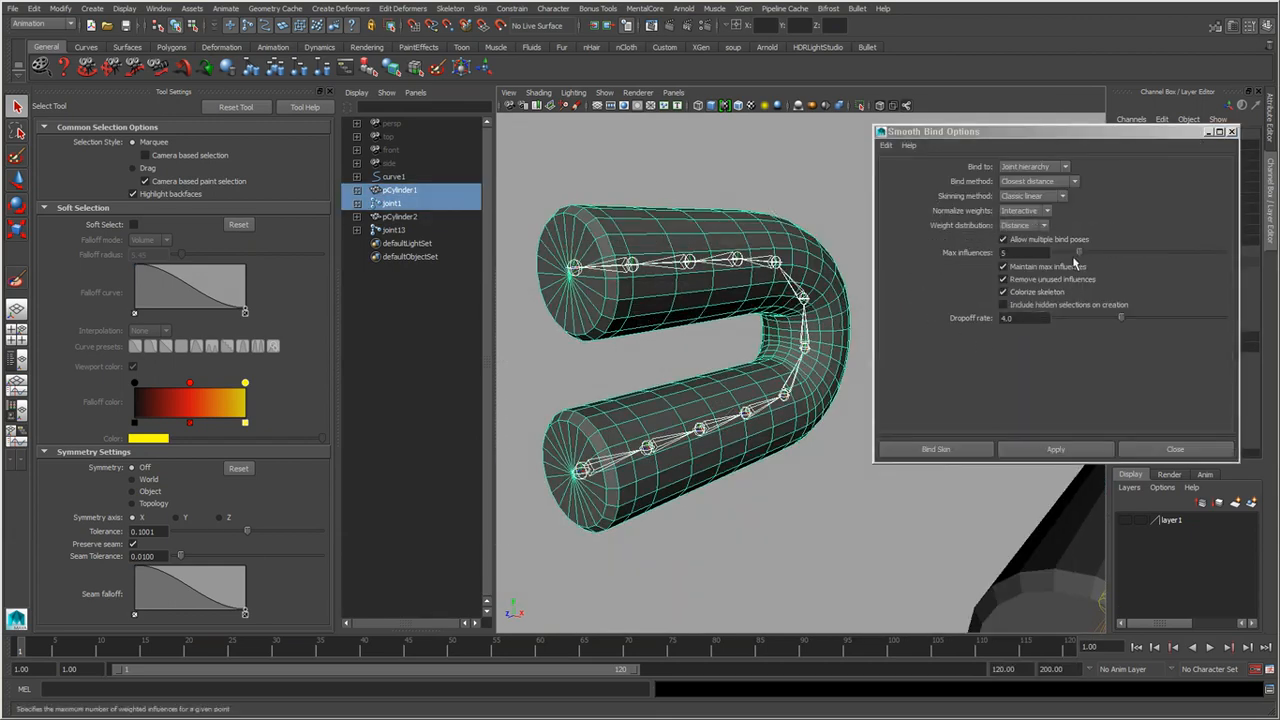
Set the Dropoff rate to 10 and smooth bind the original tube to its joint chain.
{"action": "left_click", "coordinate": [1016, 318]}
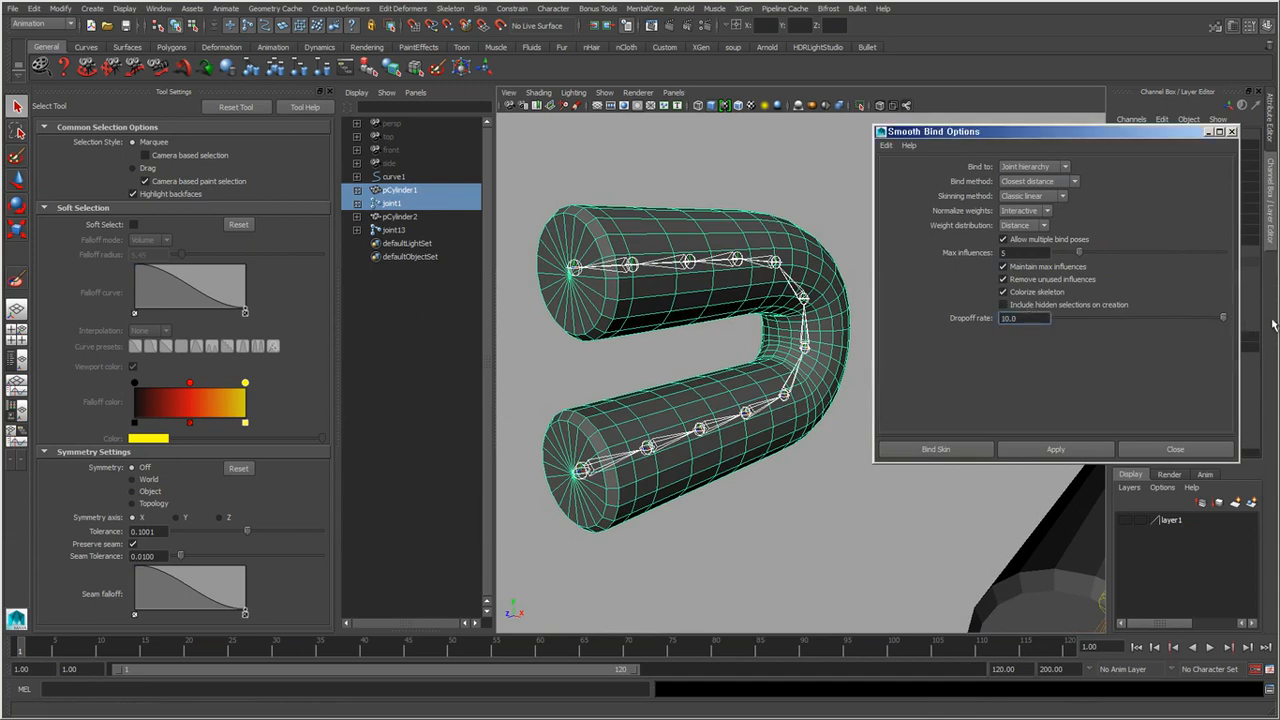
{"action": "left_click", "coordinate": [1028, 455]}
{"action": "left_click", "coordinate": [1175, 449]}
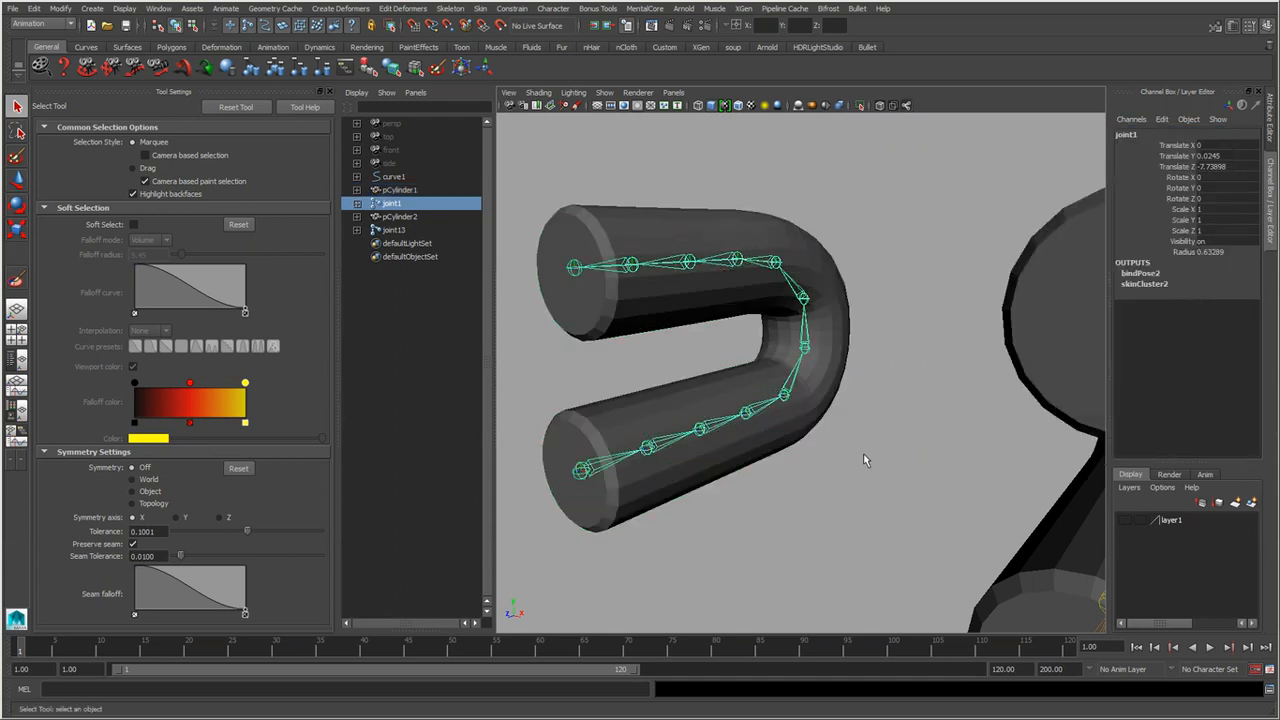
Start Paint Skin Weights on pCylinder1 and show the influences of joint7 and joint6.
{"action": "scroll", "coordinate": [756, 425], "scroll_direction": "up", "scroll_amount": 5}
{"action": "scroll", "coordinate": [808, 446], "scroll_direction": "down", "scroll_amount": 8}
{"action": "scroll", "coordinate": [808, 446], "scroll_direction": "up", "scroll_amount": 5}
{"action": "scroll", "coordinate": [878, 532], "scroll_direction": "down", "scroll_amount": 4}
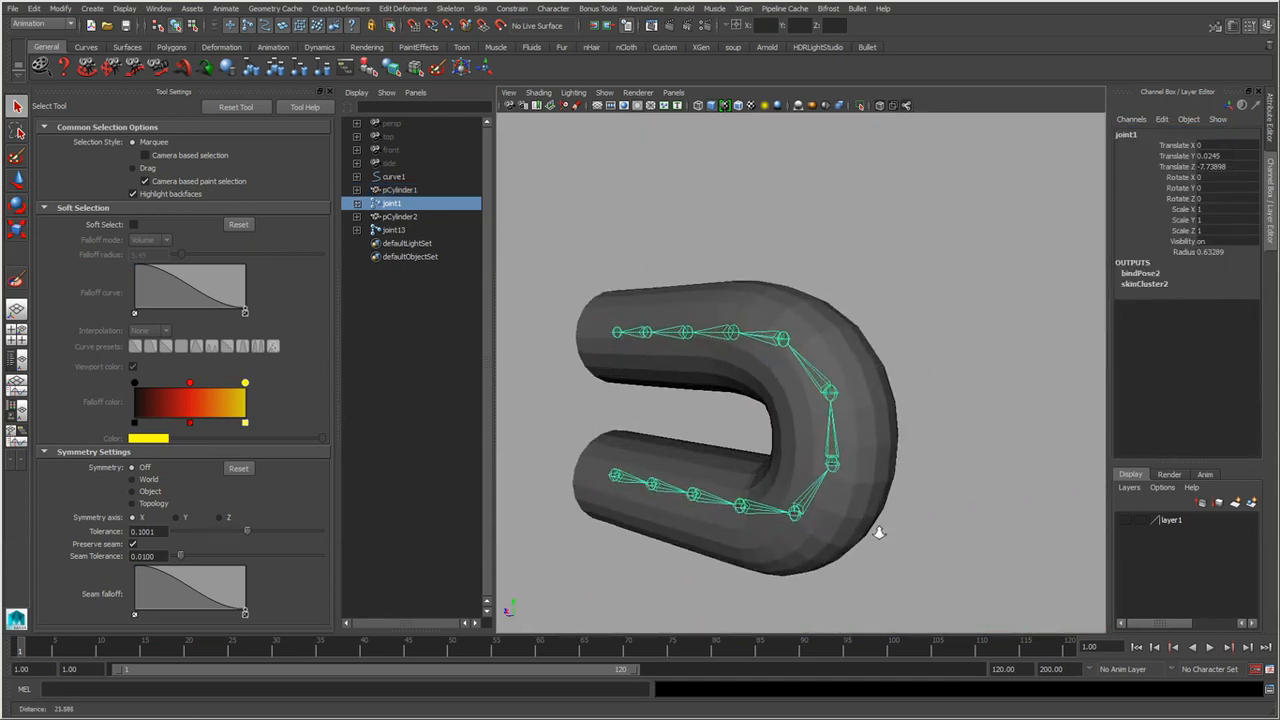
{"action": "scroll", "coordinate": [878, 532], "scroll_direction": "up", "scroll_amount": 2}
{"action": "left_click", "coordinate": [888, 386]}
{"action": "right_click_drag", "start_coordinate": [842, 348], "coordinate": [820, 490]}
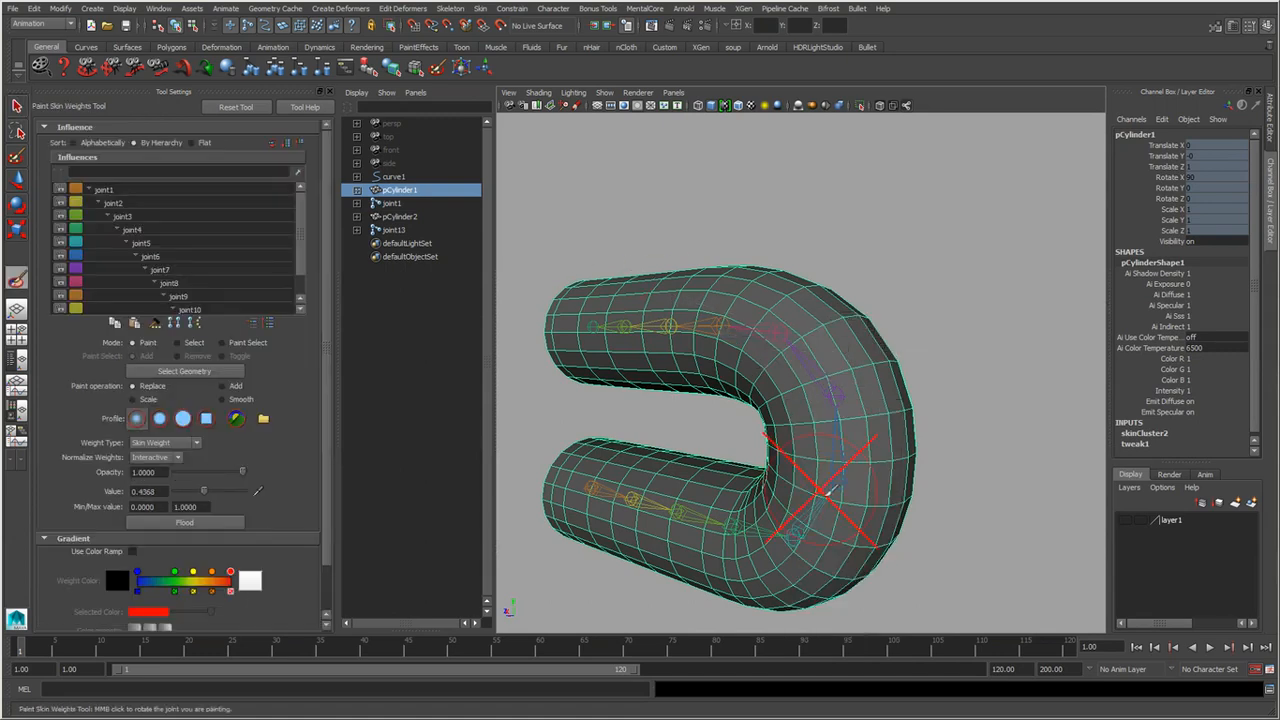
{"action": "left_click", "coordinate": [198, 270]}
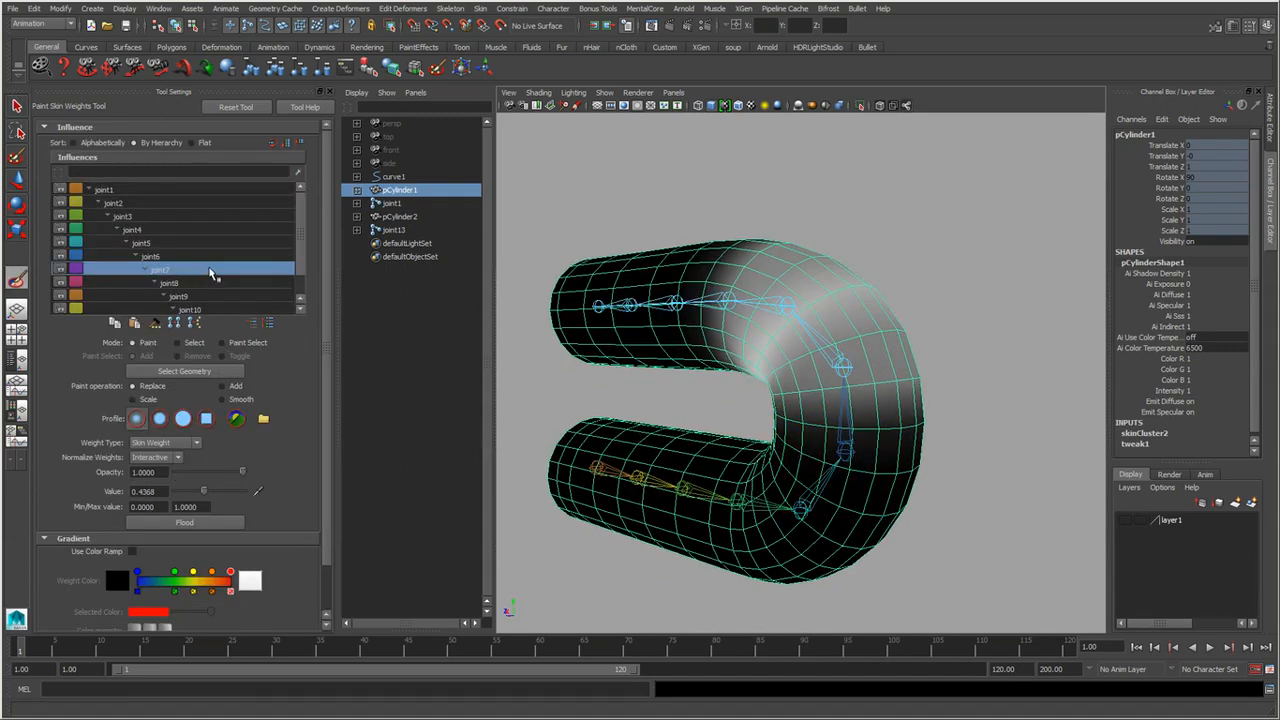
{"action": "left_click", "coordinate": [186, 257]}
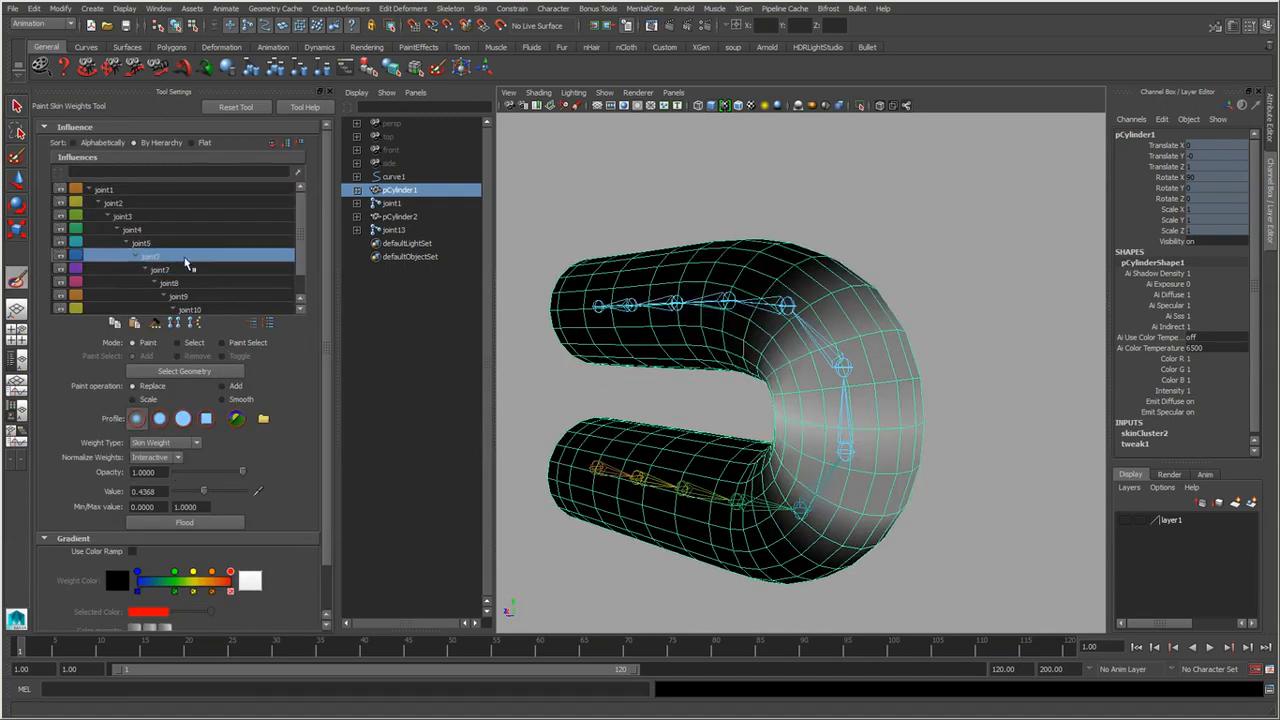
Examine joint6's weight falloff around the inner and outer bend of pCylinder1.
{"action": "scroll", "coordinate": [895, 467], "scroll_direction": "up", "scroll_amount": 4}
{"action": "scroll", "coordinate": [895, 467], "scroll_direction": "up", "scroll_amount": 3}
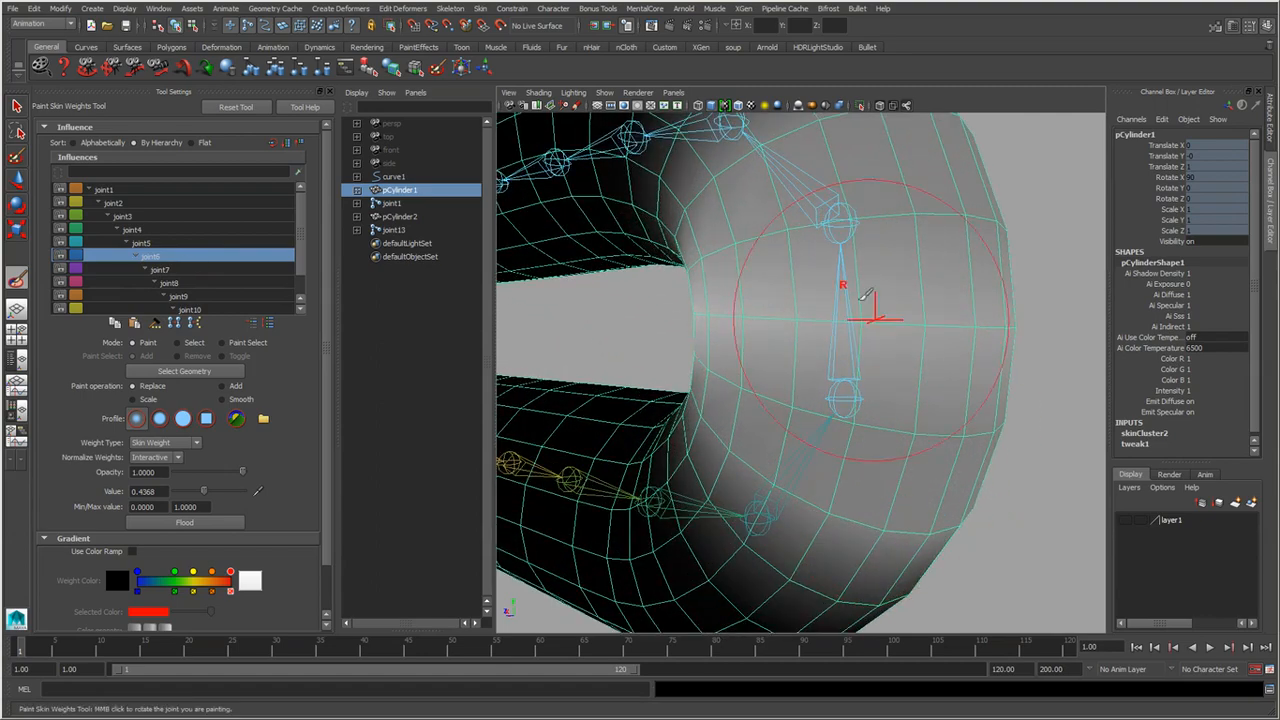
{"action": "scroll", "coordinate": [771, 391], "scroll_direction": "down", "scroll_amount": 6}
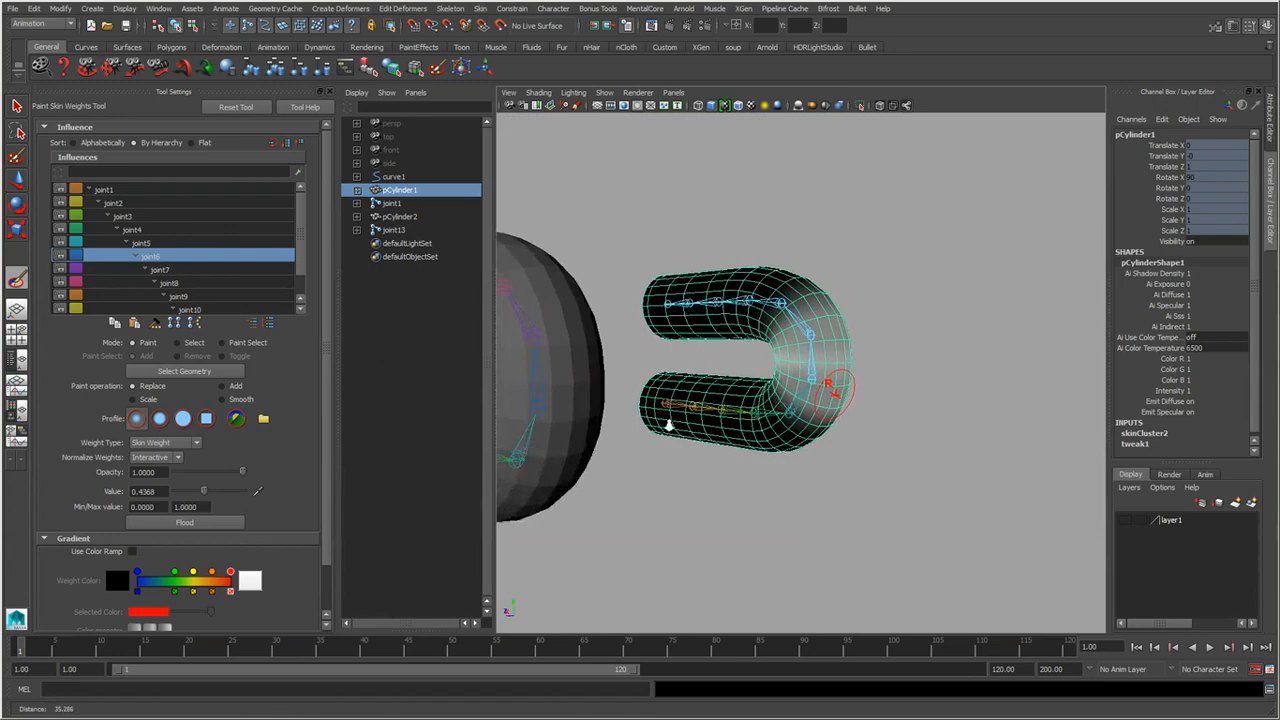
{"action": "scroll", "coordinate": [835, 388], "scroll_direction": "up", "scroll_amount": 6}
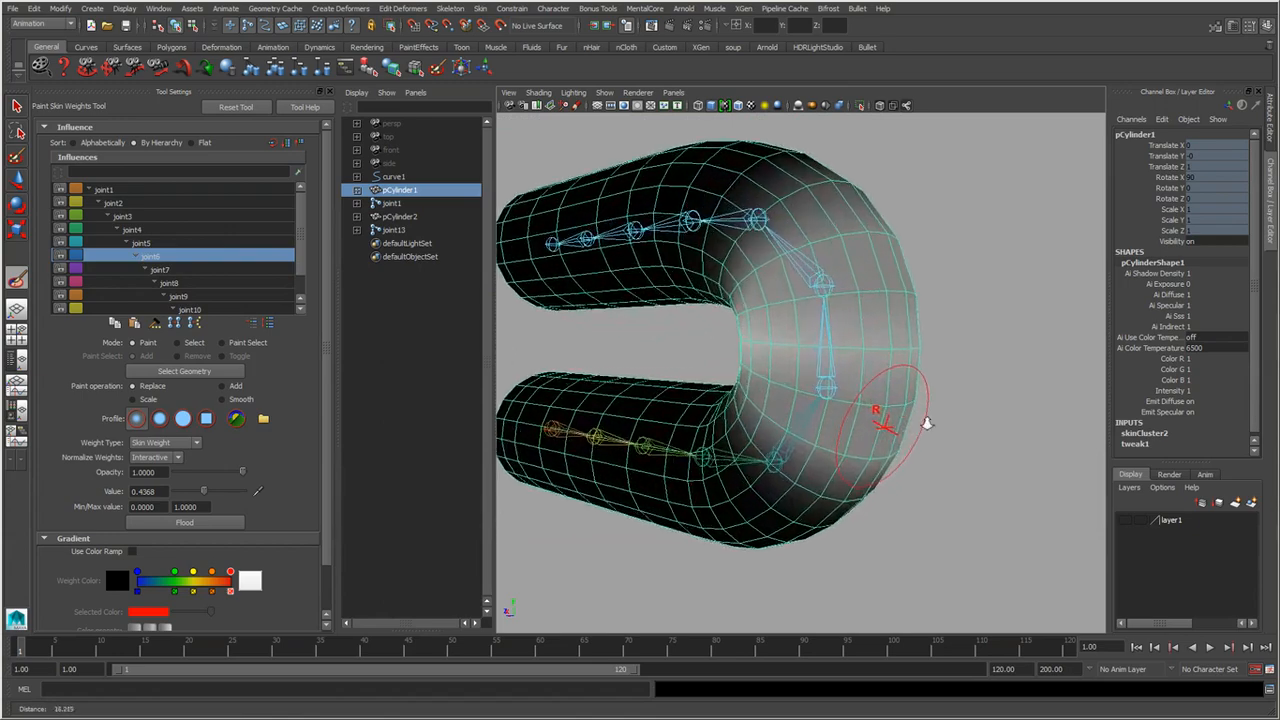
{"action": "left_click_drag", "start_coordinate": [900, 395], "coordinate": [868, 433], "text": "alt"}
{"action": "scroll", "coordinate": [868, 433], "scroll_direction": "up", "scroll_amount": 2}
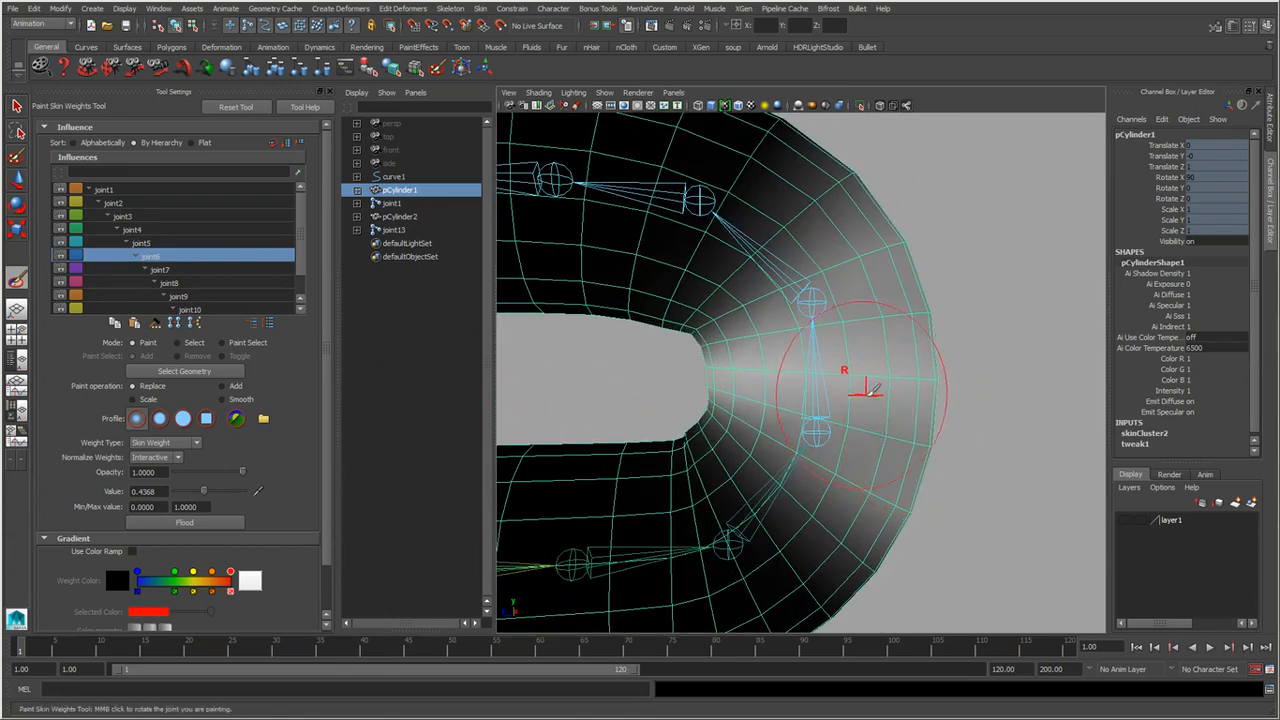
{"action": "scroll", "coordinate": [870, 432], "scroll_direction": "up", "scroll_amount": 3}
{"action": "middle_click_drag", "start_coordinate": [870, 432], "coordinate": [873, 435], "text": "alt"}
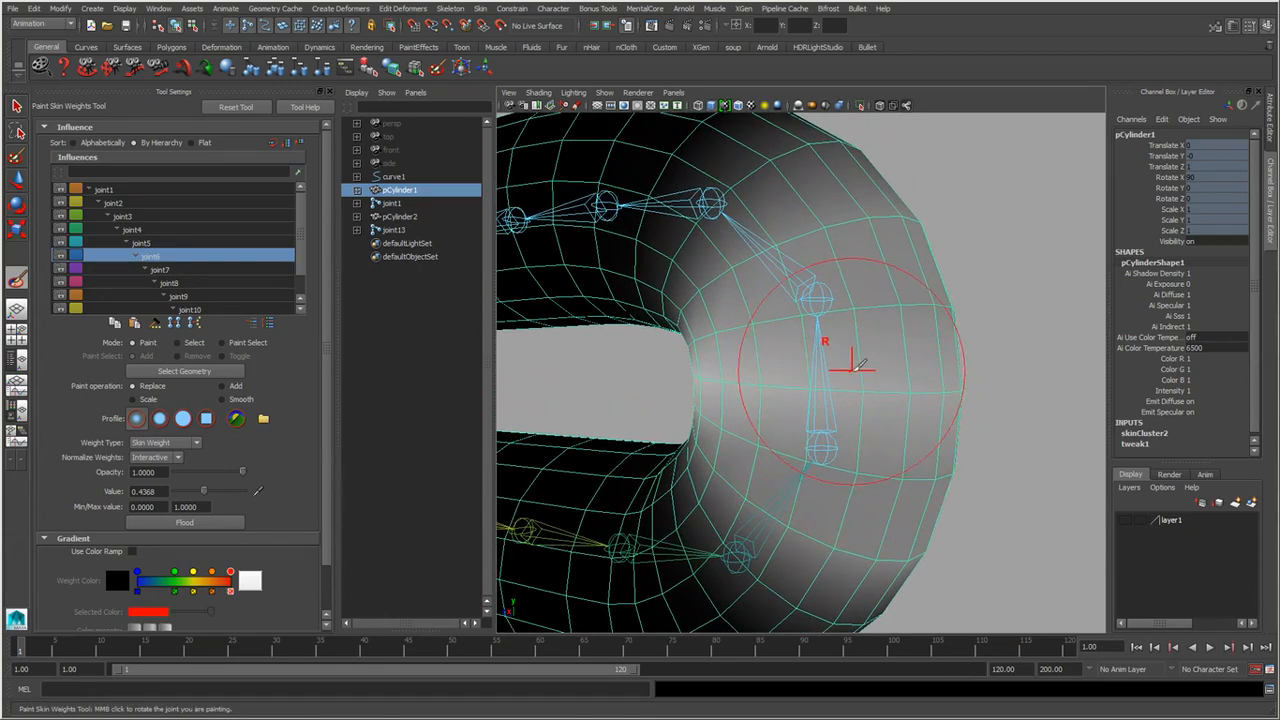
{"action": "left_click_drag", "start_coordinate": [846, 463], "coordinate": [838, 436], "text": "alt"}
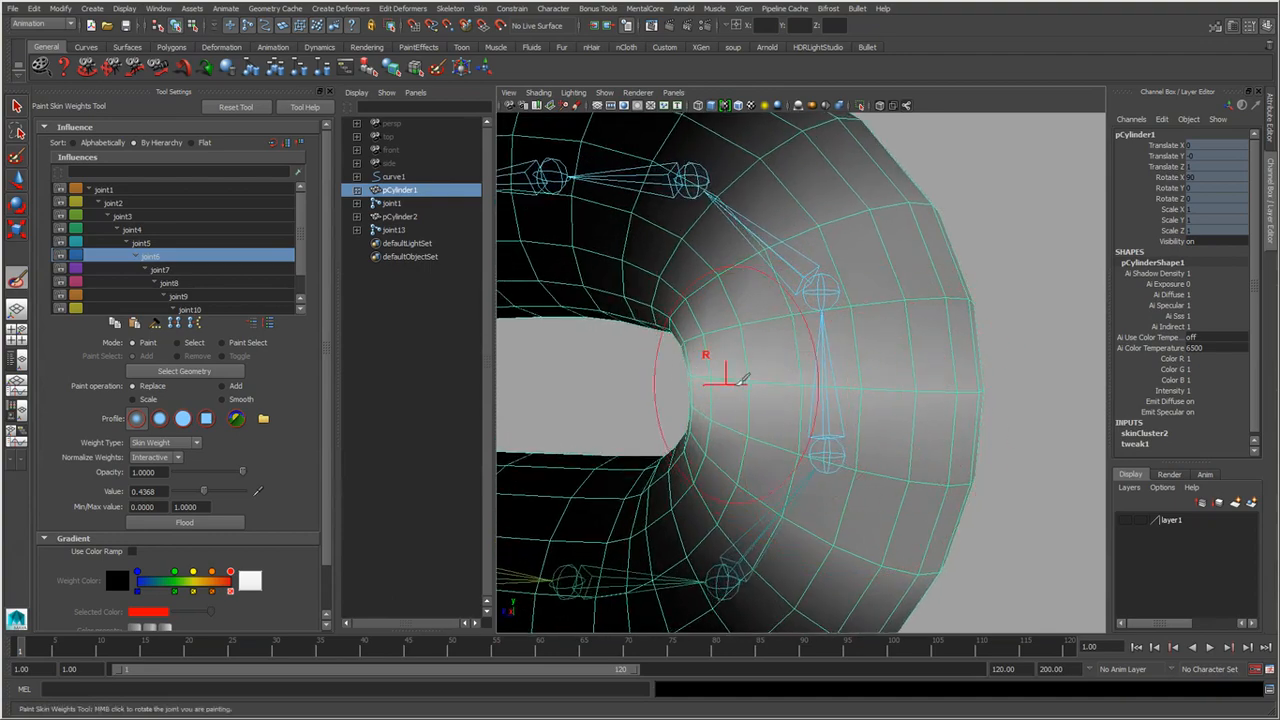
Undo the smooth bind on pCylinder1, back to the unbound tube selected together with joint1.
{"action": "mouse_move", "coordinate": [900, 400]}
{"action": "left_mouse_down", "text": "alt"}
{"action": "mouse_move", "coordinate": [943, 486]}
{"action": "mouse_move", "coordinate": [820, 420]}
{"action": "mouse_move", "coordinate": [771, 429]}
{"action": "left_mouse_up", "text": "alt"}
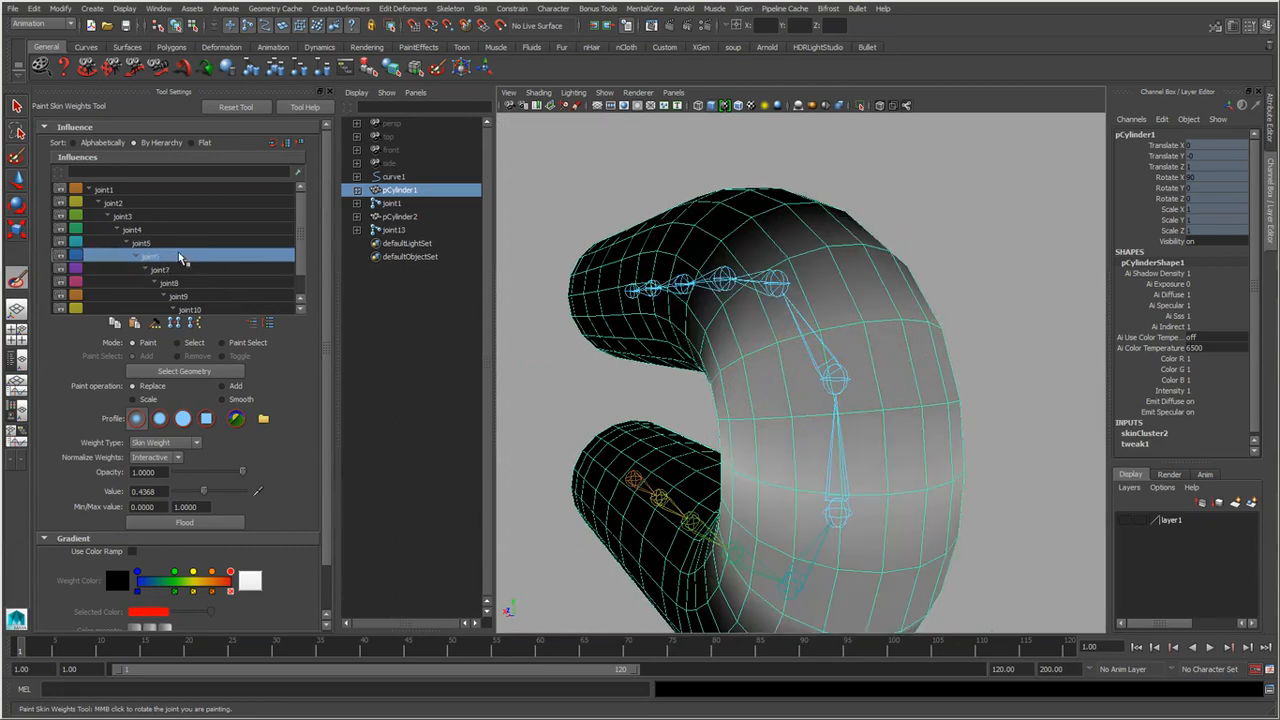
{"action": "left_click", "coordinate": [180, 241]}
{"action": "left_click", "coordinate": [165, 218]}
{"action": "mouse_move", "coordinate": [749, 457]}
{"action": "left_mouse_down", "text": "alt"}
{"action": "mouse_move", "coordinate": [700, 470]}
{"action": "mouse_move", "coordinate": [792, 472]}
{"action": "left_mouse_up", "text": "alt"}
{"action": "key", "text": "ctrl+z"}
{"action": "key", "text": "ctrl+z"}
{"action": "key", "text": "ctrl+z"}
{"action": "key", "text": "ctrl+z"}
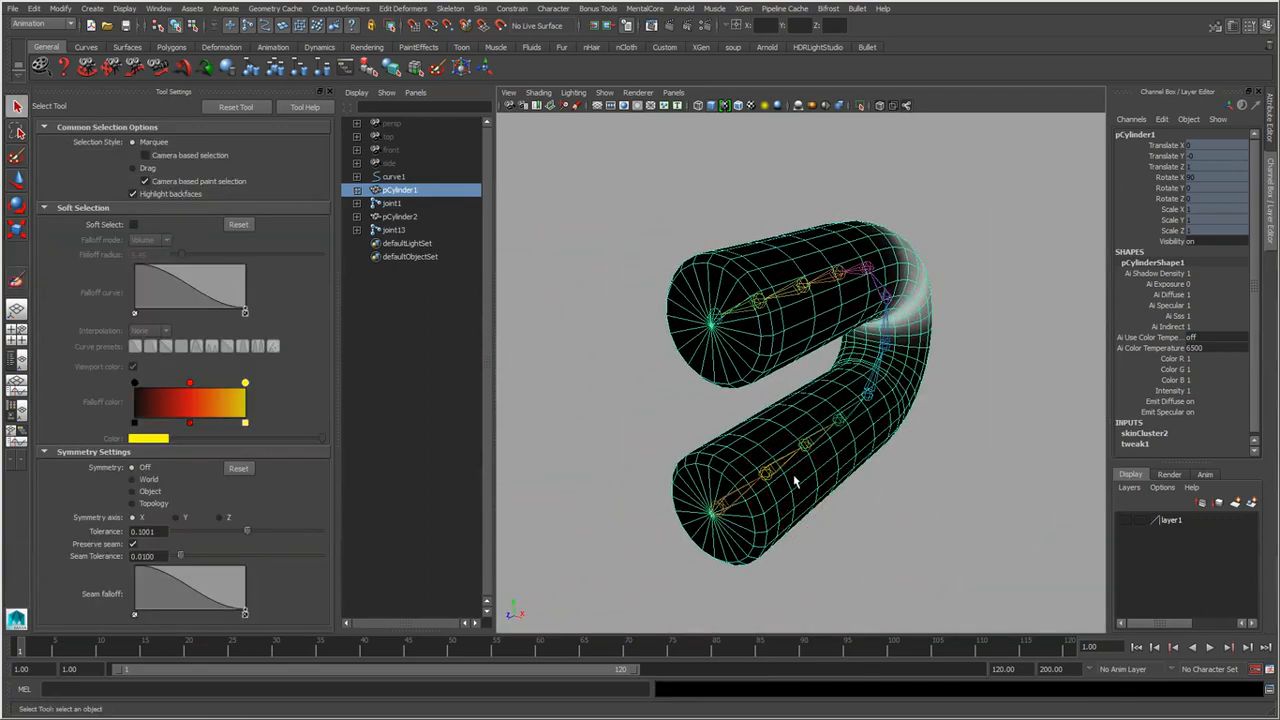
{"action": "left_click", "coordinate": [793, 474], "text": "shift"}
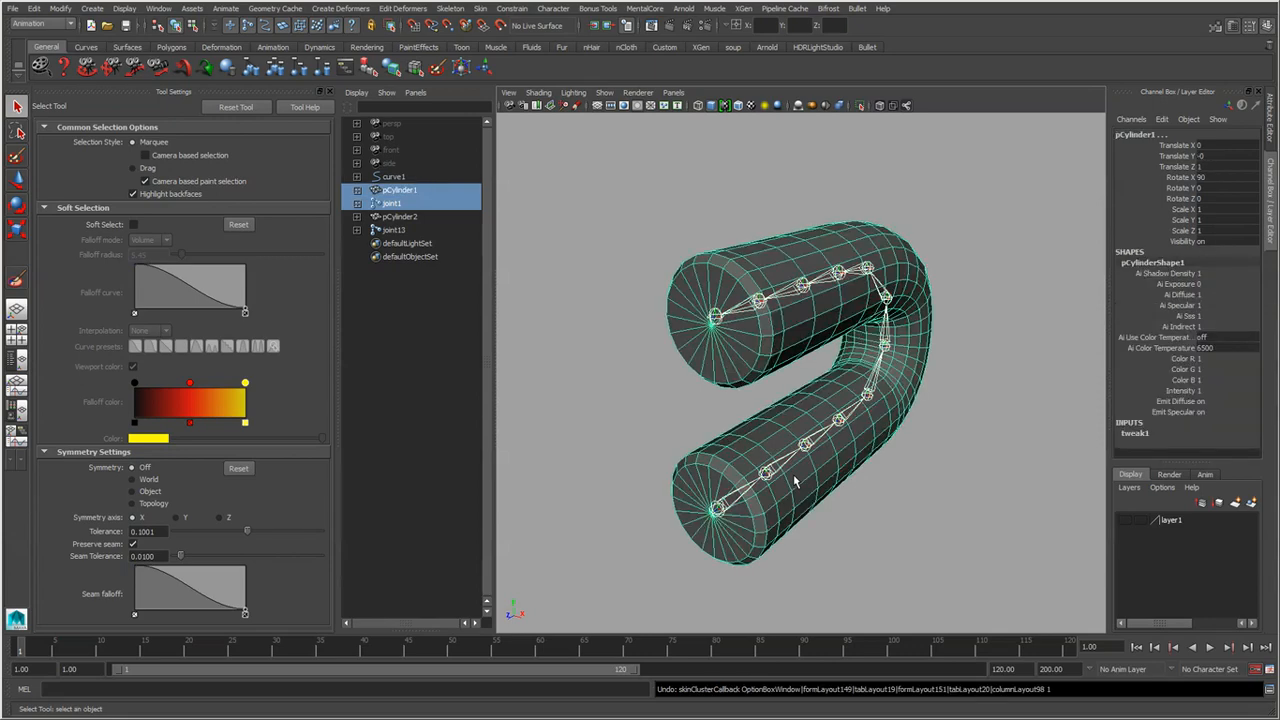
Smooth bind pCylinder1 to the joint1 chain with a Dropoff rate of 30 and close the options.
{"action": "left_click_drag", "start_coordinate": [798, 484], "coordinate": [818, 370], "text": "alt"}
{"action": "key", "text": "space"}
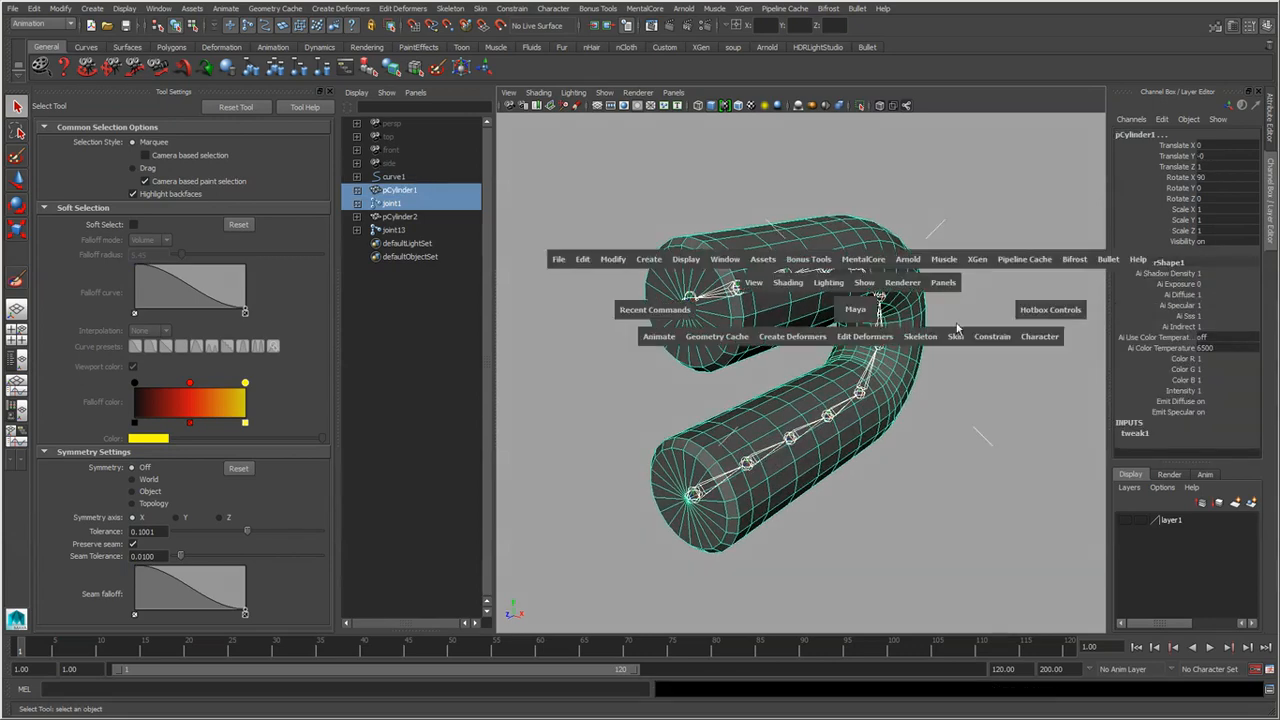
{"action": "left_click", "coordinate": [958, 340]}
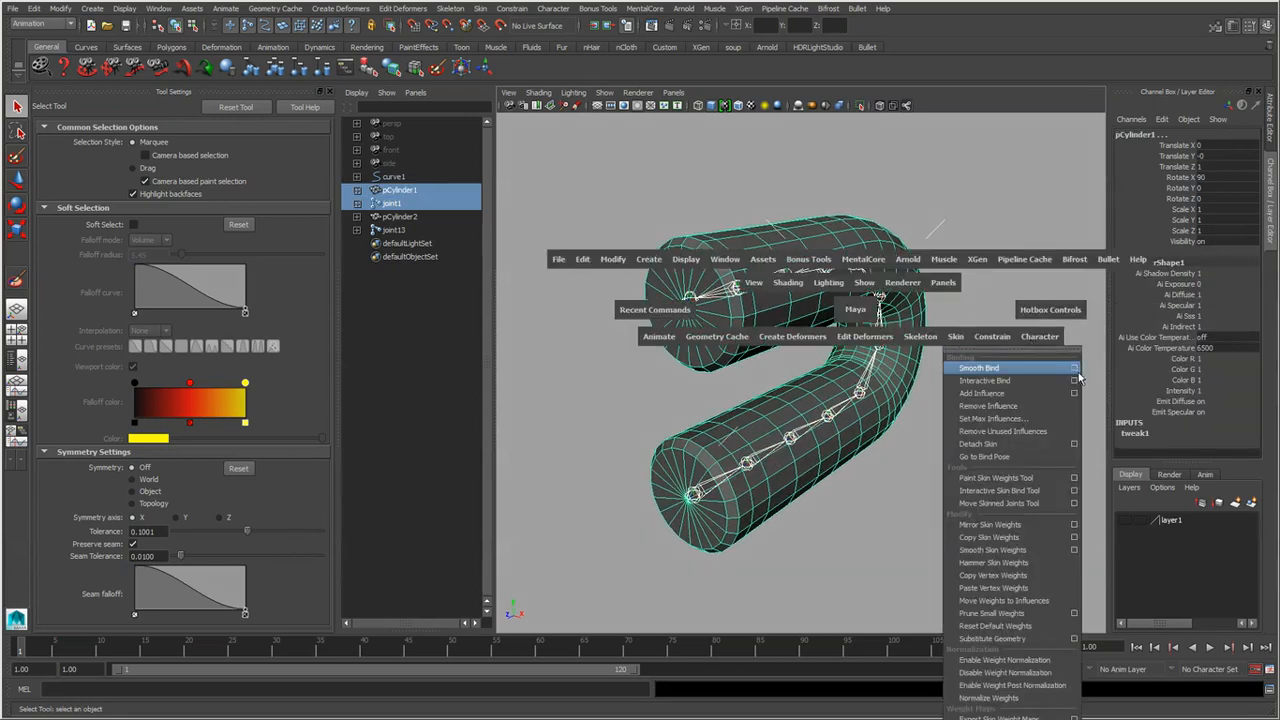
{"action": "left_click", "coordinate": [1076, 370]}
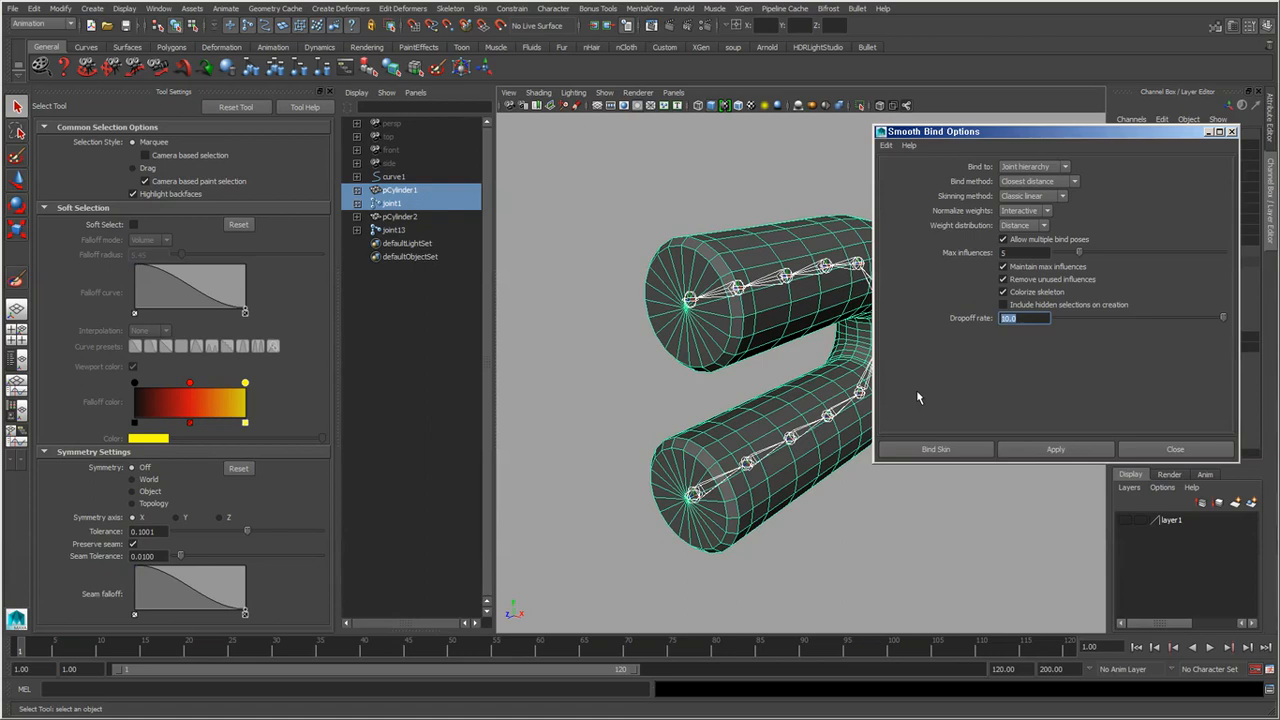
{"action": "type", "text": "30"}
{"action": "left_click", "coordinate": [1062, 453]}
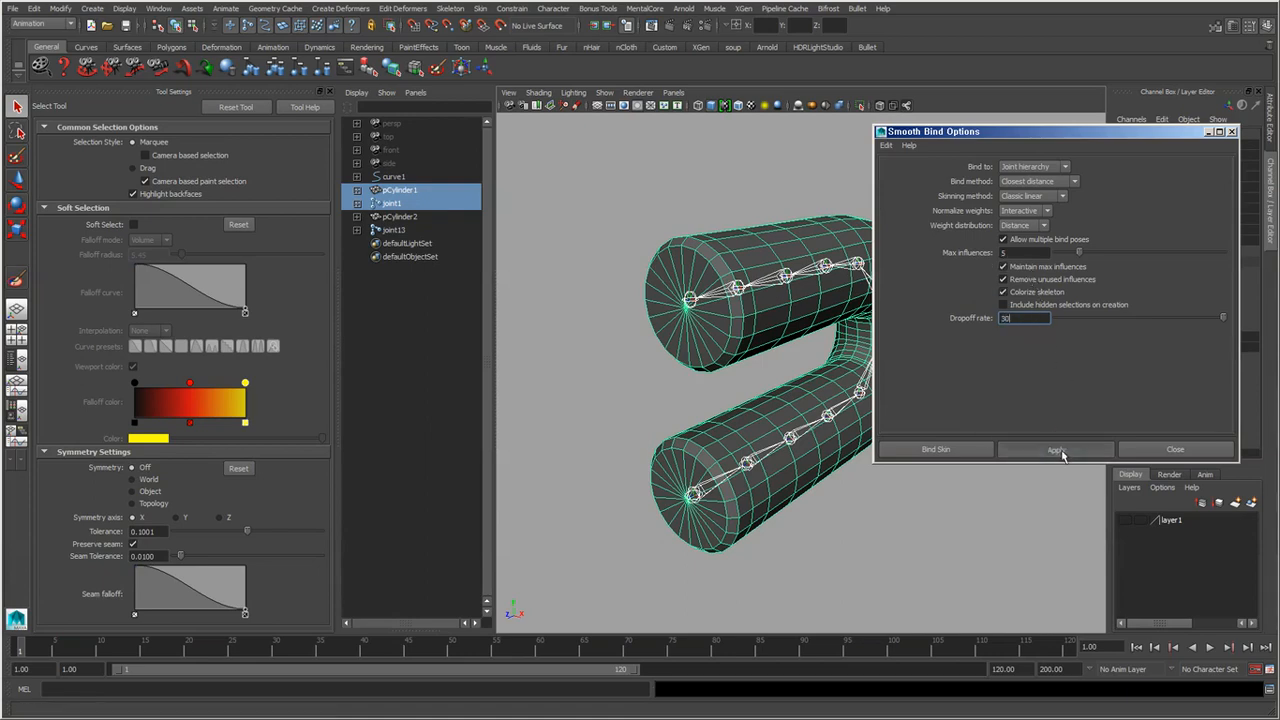
{"action": "left_click", "coordinate": [1185, 453]}
Start Paint Skin Weights on pCylinder1 and show the influence of joint6.
{"action": "left_click_drag", "start_coordinate": [951, 443], "coordinate": [934, 420], "text": "alt"}
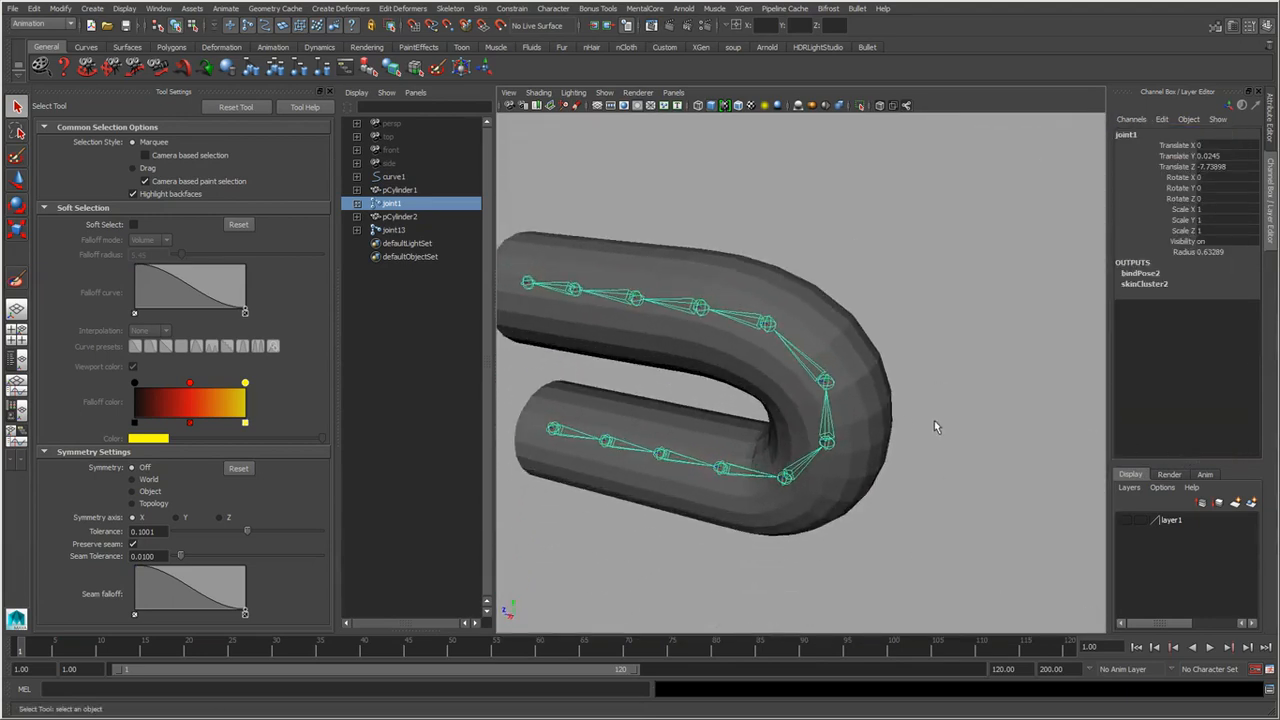
{"action": "left_click", "coordinate": [876, 400]}
{"action": "right_click", "coordinate": [830, 338]}
{"action": "right_click_drag", "start_coordinate": [820, 338], "coordinate": [757, 321]}
{"action": "middle_click_drag", "start_coordinate": [751, 438], "coordinate": [757, 407], "text": "alt"}
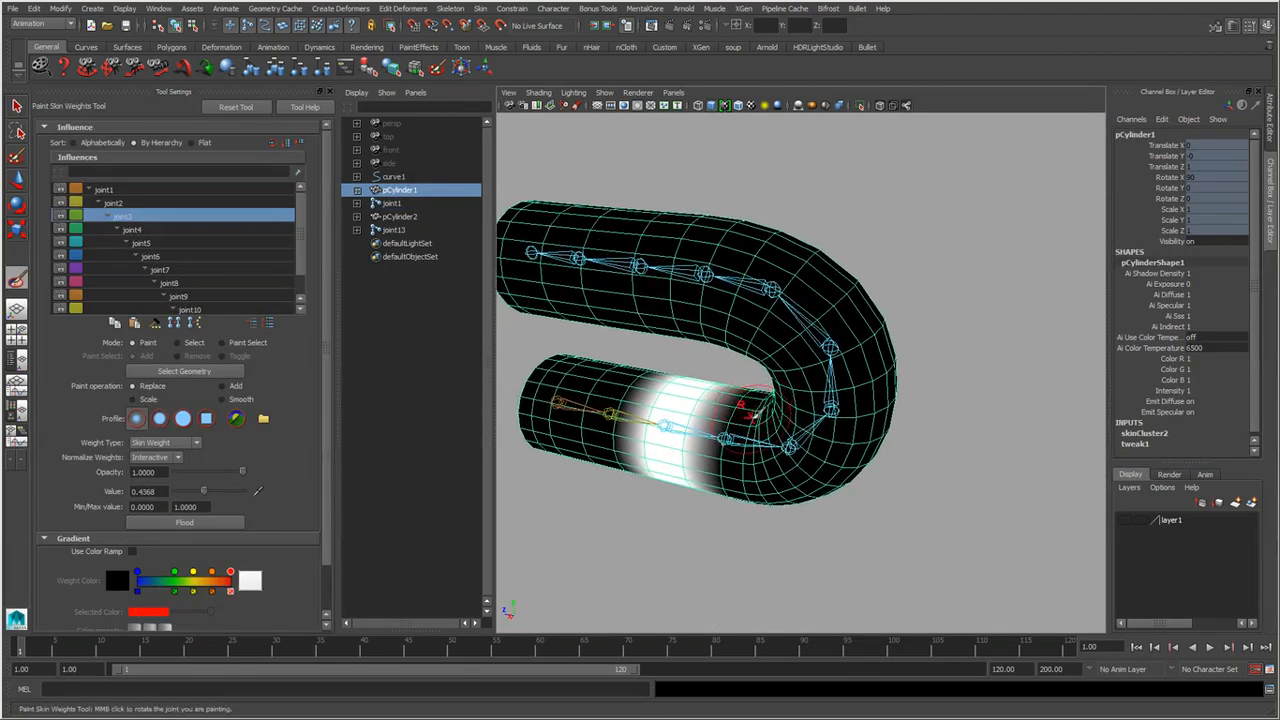
{"action": "mouse_move", "coordinate": [757, 407]}
{"action": "left_mouse_down", "text": "alt"}
{"action": "mouse_move", "coordinate": [830, 416]}
{"action": "mouse_move", "coordinate": [786, 474]}
{"action": "left_mouse_up", "text": "alt"}
{"action": "right_click_drag", "start_coordinate": [786, 474], "coordinate": [814, 551], "text": "alt"}
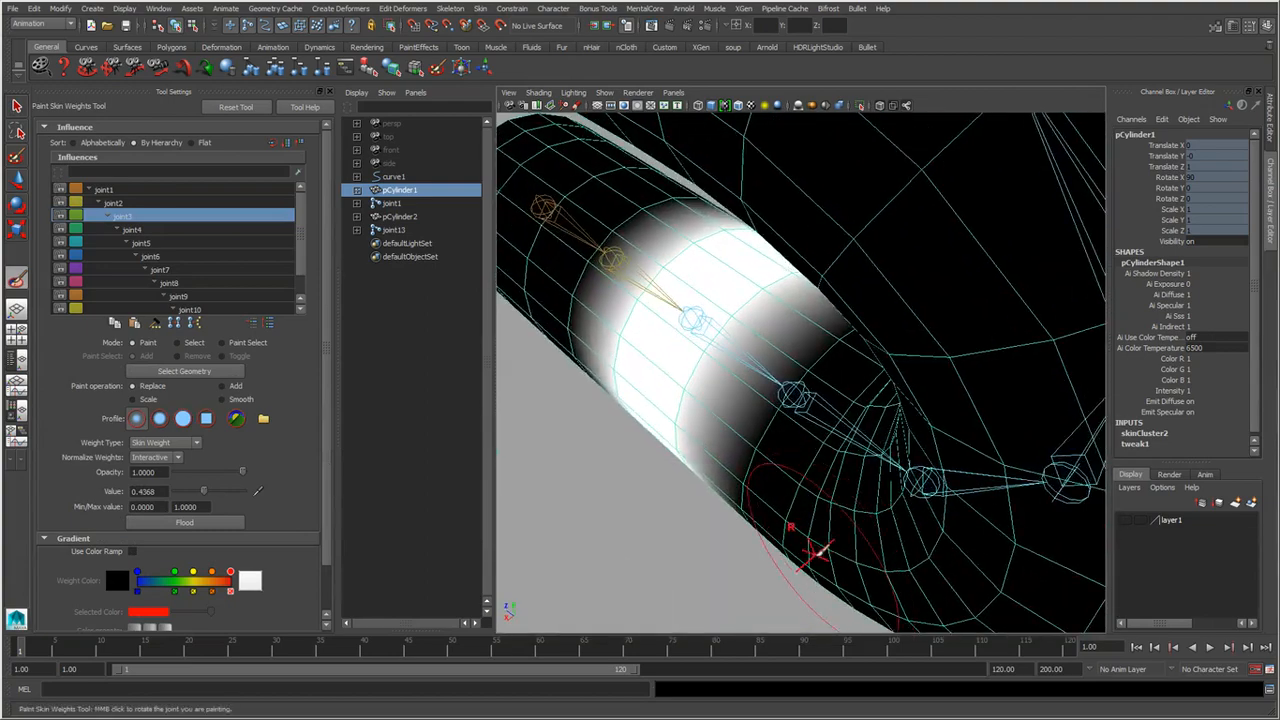
{"action": "left_click_drag", "start_coordinate": [814, 551], "coordinate": [880, 515], "text": "alt"}
{"action": "left_click", "coordinate": [206, 266]}
{"action": "mouse_move", "coordinate": [850, 400]}
{"action": "left_mouse_down", "text": "alt"}
{"action": "mouse_move", "coordinate": [871, 408]}
{"action": "mouse_move", "coordinate": [815, 400]}
{"action": "mouse_move", "coordinate": [849, 409]}
{"action": "mouse_move", "coordinate": [834, 389]}
{"action": "mouse_move", "coordinate": [815, 435]}
{"action": "mouse_move", "coordinate": [906, 437]}
{"action": "mouse_move", "coordinate": [920, 457]}
{"action": "mouse_move", "coordinate": [895, 453]}
{"action": "left_mouse_up", "text": "alt"}
{"action": "left_click", "coordinate": [183, 259]}
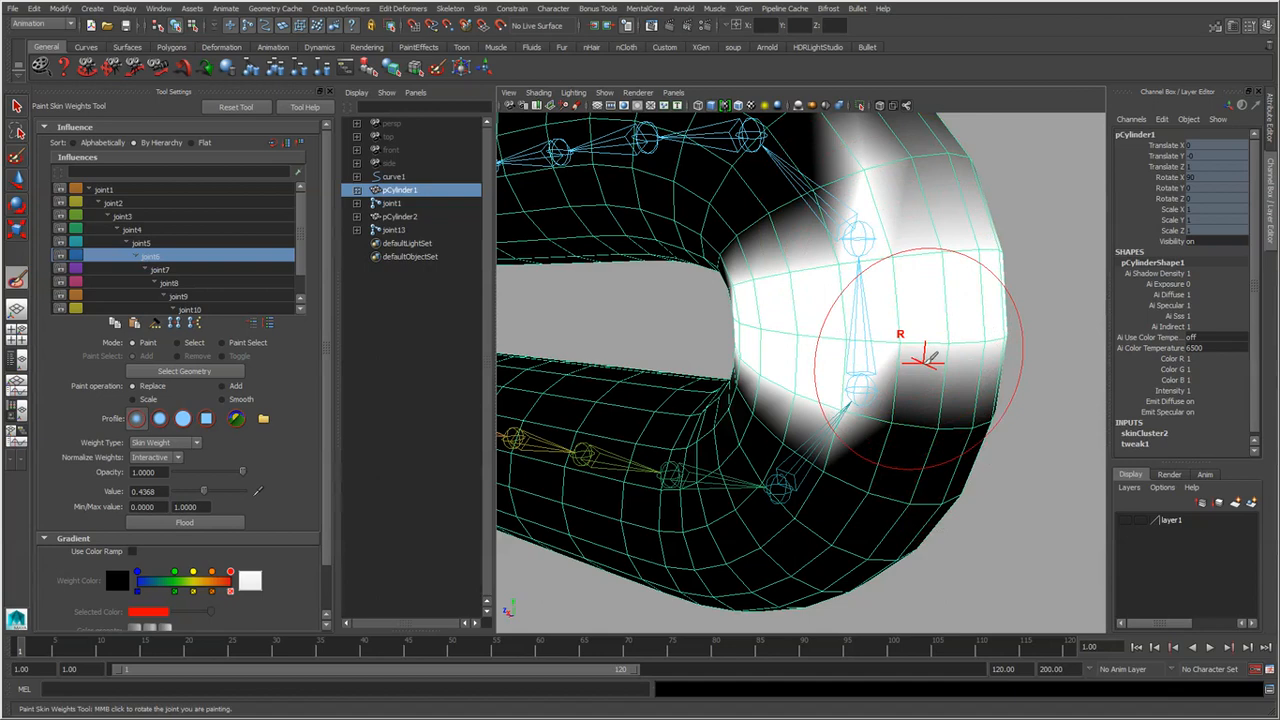
Examine joint6's weight falloff around the bend of pCylinder1 from several sides, with pCylinder2 also in view.
{"action": "scroll", "coordinate": [832, 368], "scroll_direction": "up", "scroll_amount": 1}
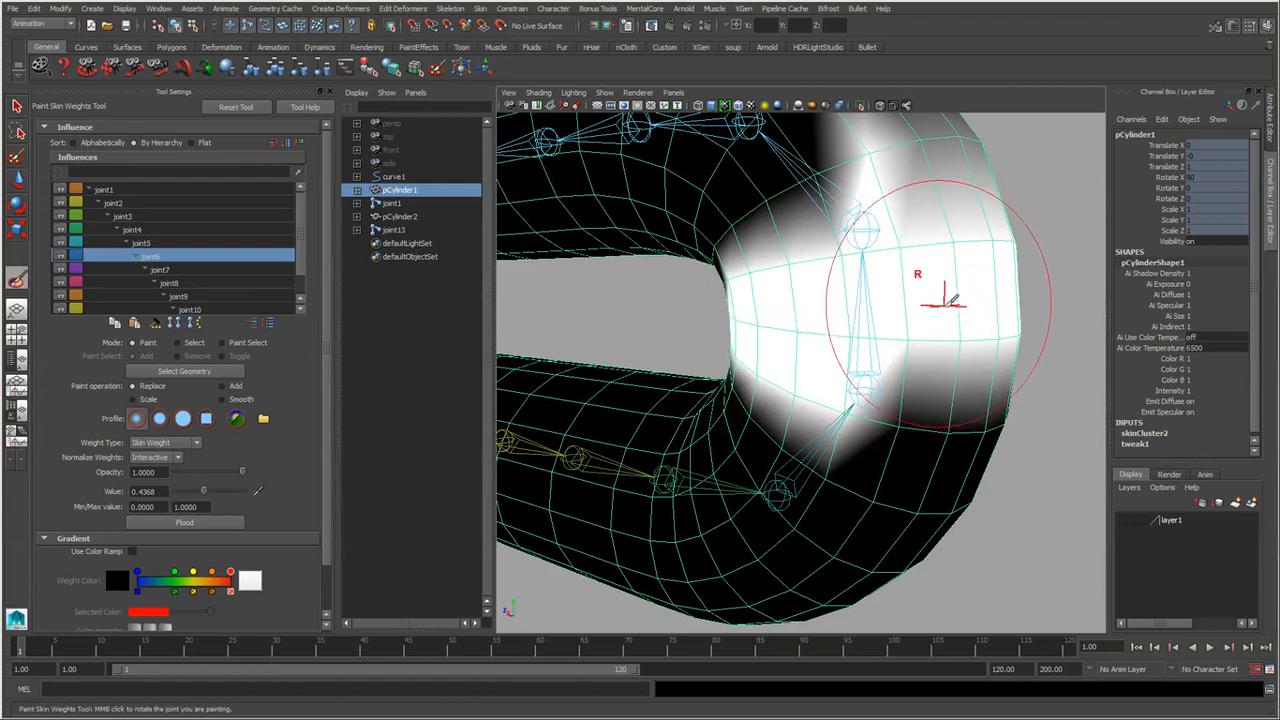
{"action": "left_click_drag", "start_coordinate": [868, 354], "coordinate": [900, 363], "text": "alt"}
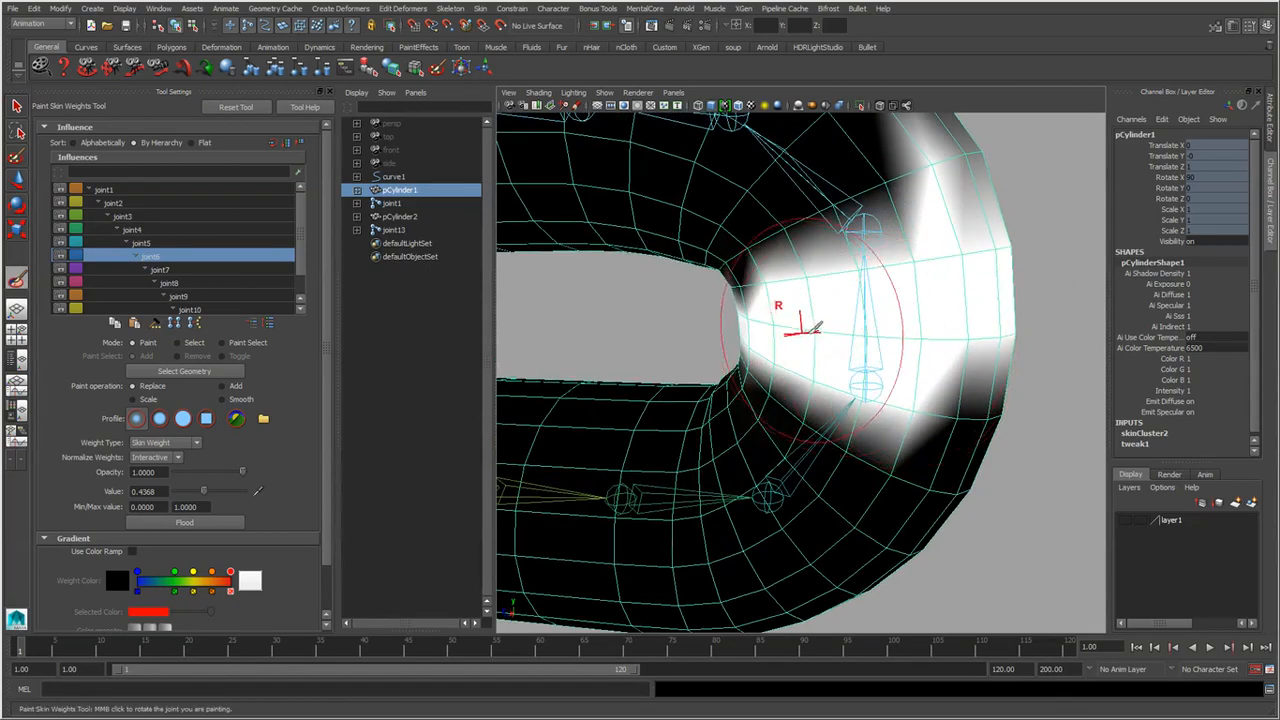
{"action": "middle_click_drag", "start_coordinate": [946, 354], "coordinate": [912, 400], "text": "alt"}
{"action": "left_click_drag", "start_coordinate": [935, 405], "coordinate": [890, 430], "text": "alt"}
{"action": "middle_click_drag", "start_coordinate": [902, 428], "coordinate": [890, 494], "text": "alt"}
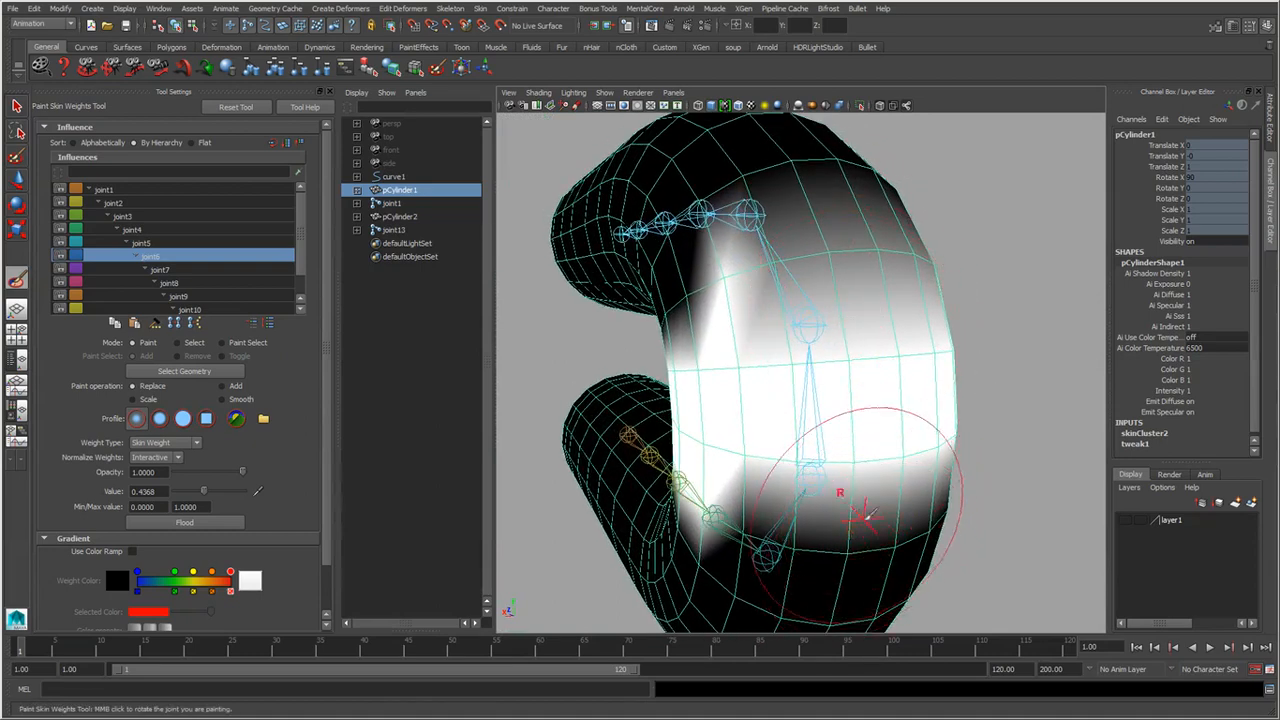
{"action": "right_click_drag", "start_coordinate": [904, 390], "coordinate": [740, 388], "text": "alt"}
{"action": "middle_click_drag", "start_coordinate": [822, 453], "coordinate": [908, 380], "text": "alt"}
{"action": "right_click_drag", "start_coordinate": [821, 369], "coordinate": [683, 361], "text": "alt"}
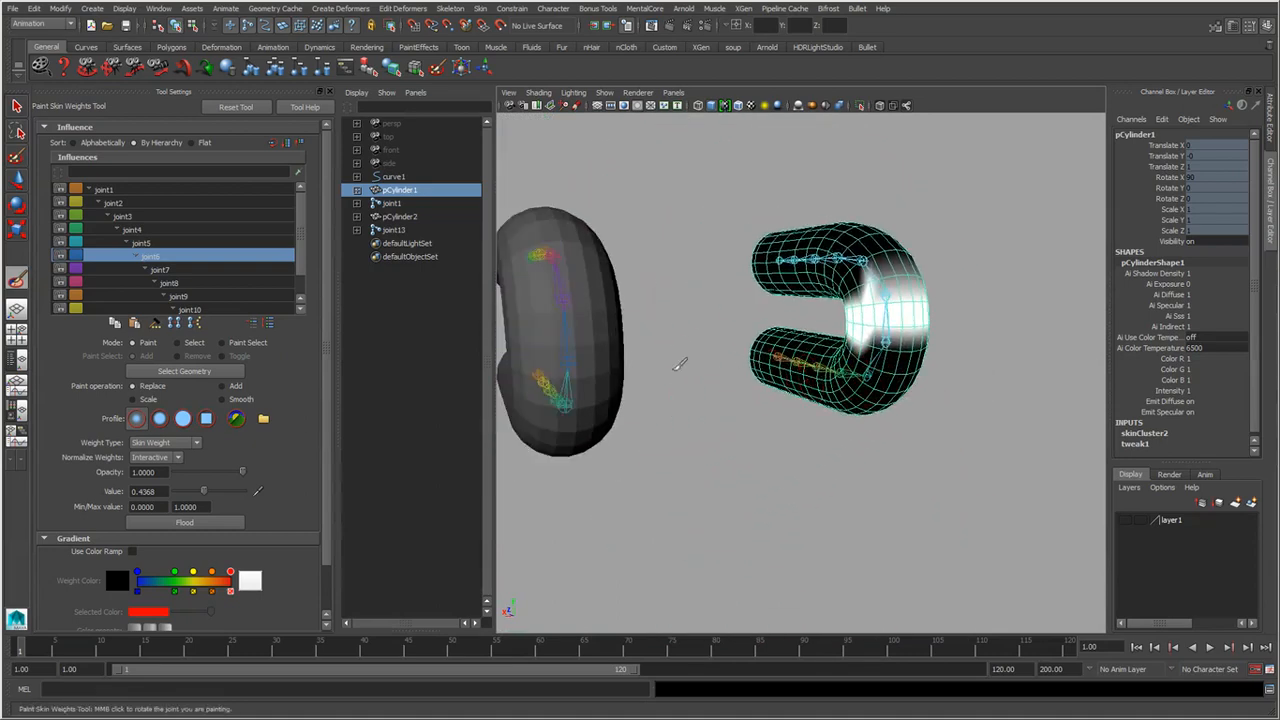
{"action": "middle_click_drag", "start_coordinate": [766, 381], "coordinate": [823, 437], "text": "alt"}
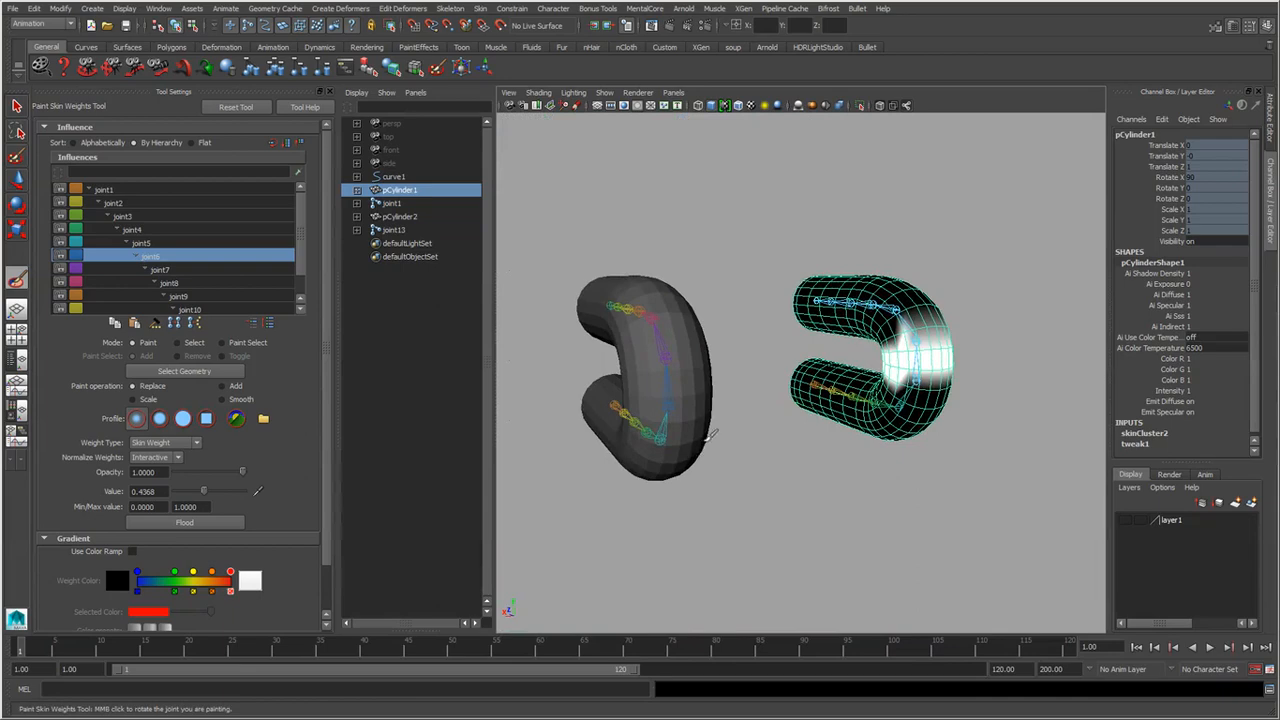
{"action": "left_click_drag", "start_coordinate": [710, 436], "coordinate": [720, 437], "text": "alt"}
{"action": "right_click_drag", "start_coordinate": [751, 466], "coordinate": [834, 494], "text": "alt"}
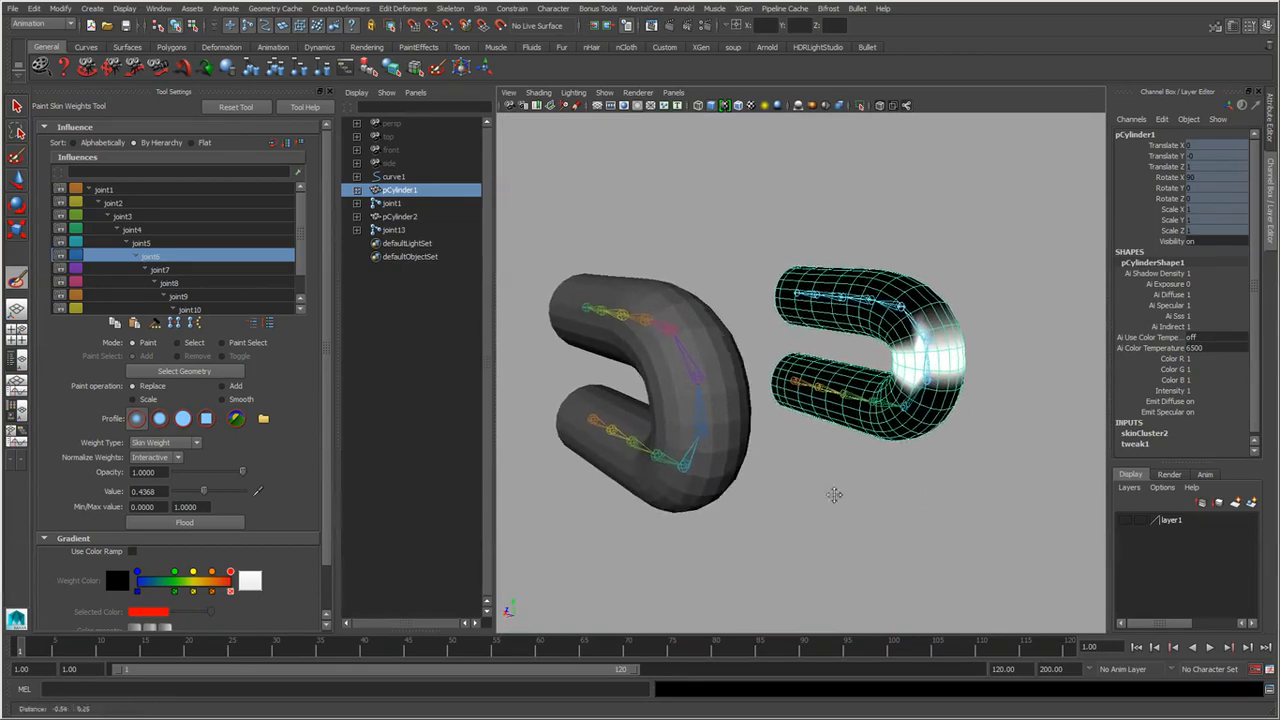
{"action": "middle_click_drag", "start_coordinate": [834, 495], "coordinate": [893, 518], "text": "alt"}
Switch Paint Skin Weights to pCylinder2 and view joint6's influence on its bend.
{"action": "key", "text": "q"}
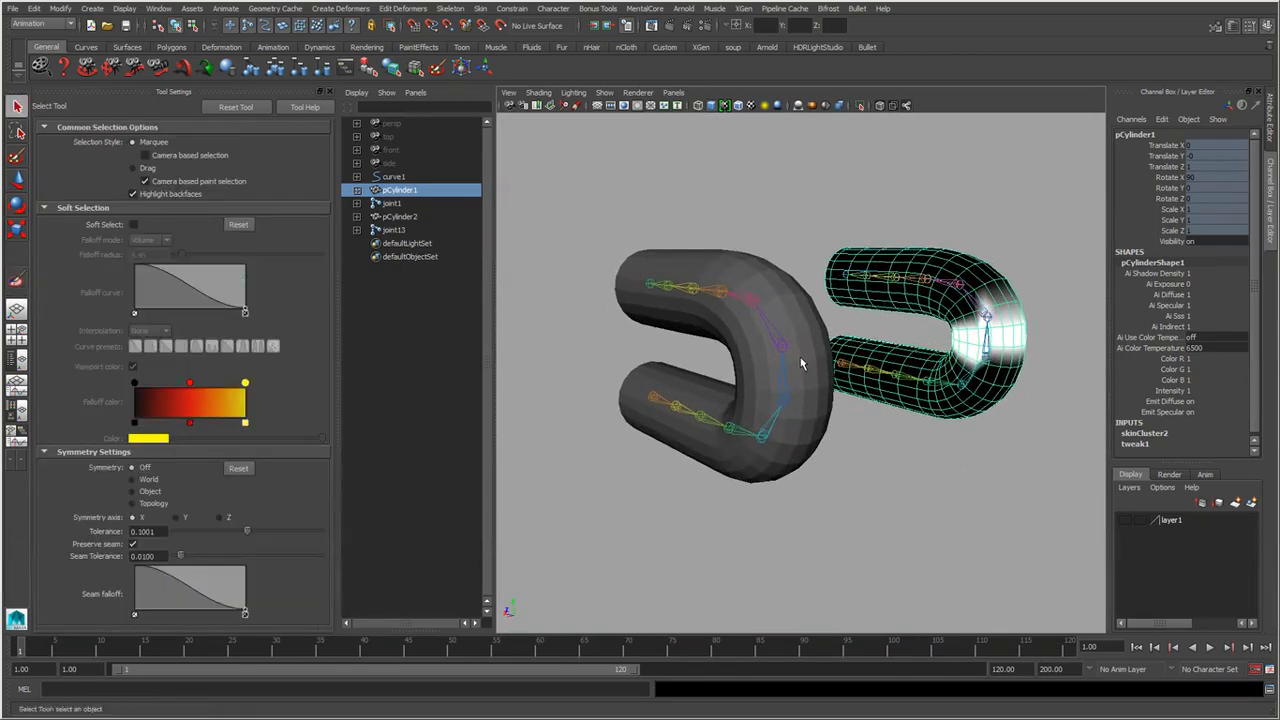
{"action": "left_click", "coordinate": [826, 363]}
{"action": "right_click_drag", "start_coordinate": [799, 341], "coordinate": [642, 306]}
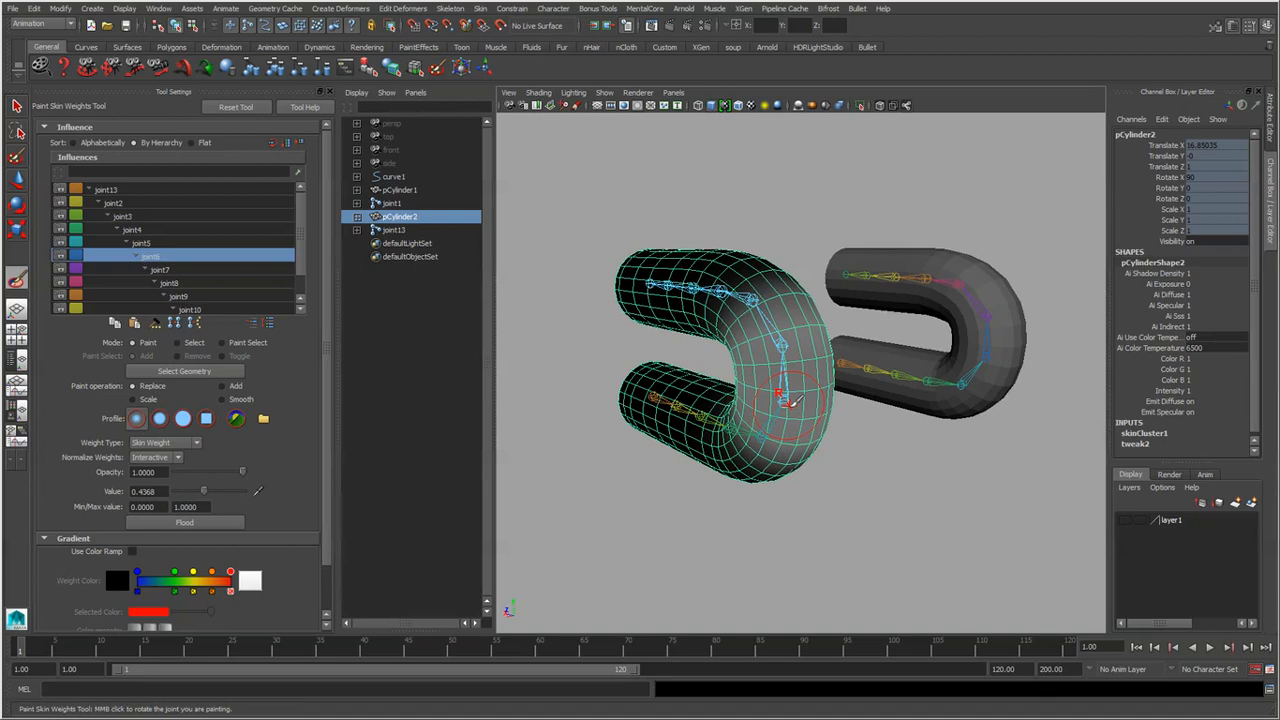
{"action": "left_click_drag", "start_coordinate": [790, 400], "coordinate": [965, 463], "text": "alt"}
Return Paint Skin Weights to pCylinder1 and inspect joint6's influence beside the other tube.
{"action": "key", "text": "q"}
{"action": "left_click", "coordinate": [950, 347]}
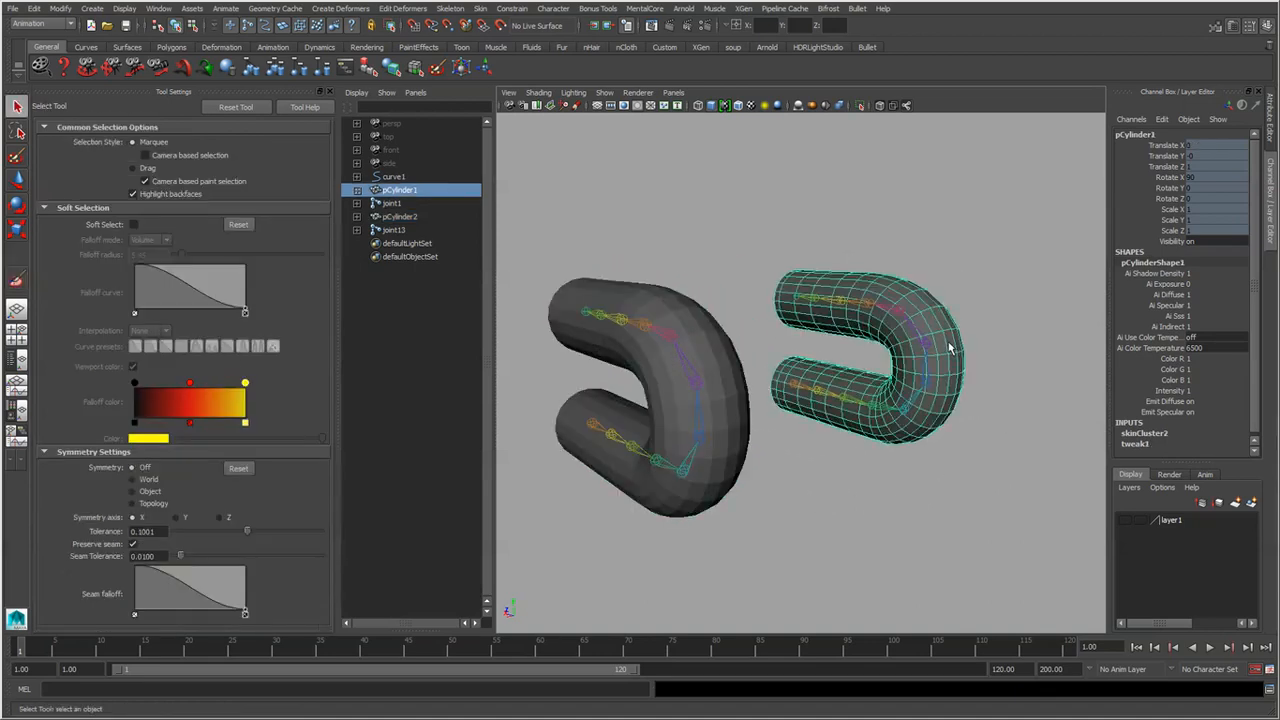
{"action": "key", "text": "y"}
{"action": "right_click_drag", "start_coordinate": [908, 463], "coordinate": [1000, 437], "text": "alt"}
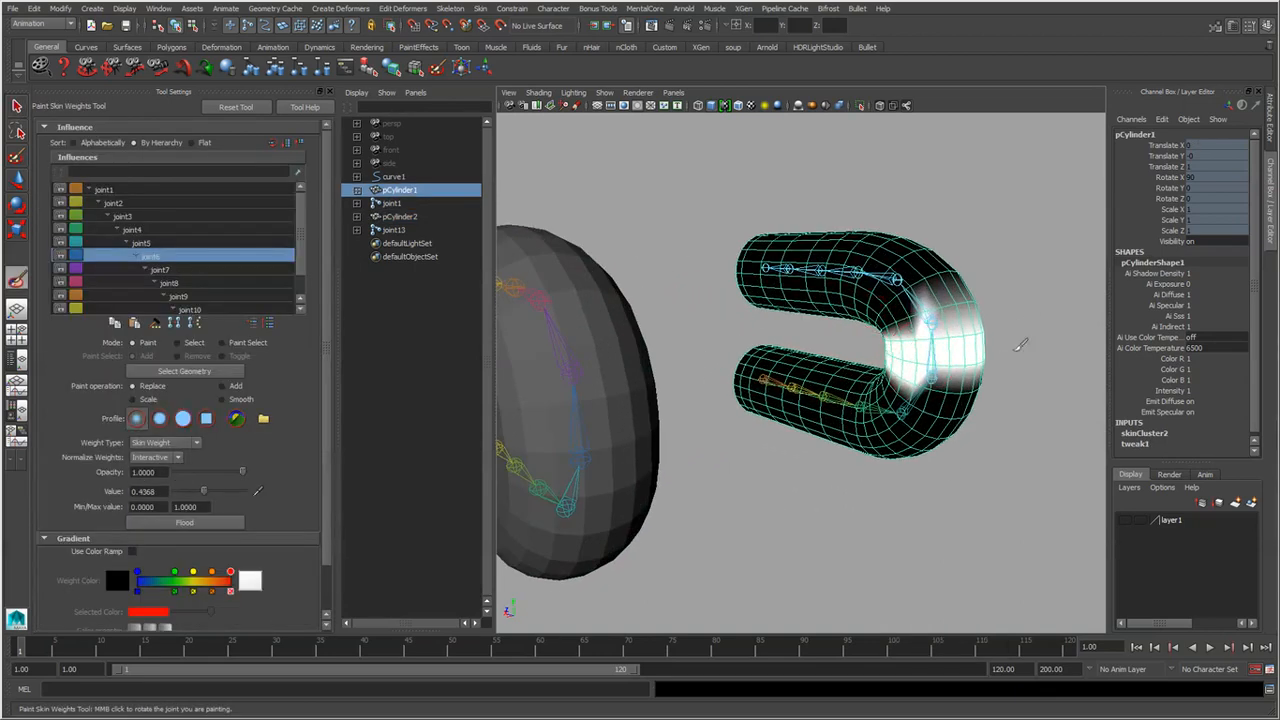
{"action": "left_click_drag", "start_coordinate": [848, 364], "coordinate": [849, 457], "text": "alt"}
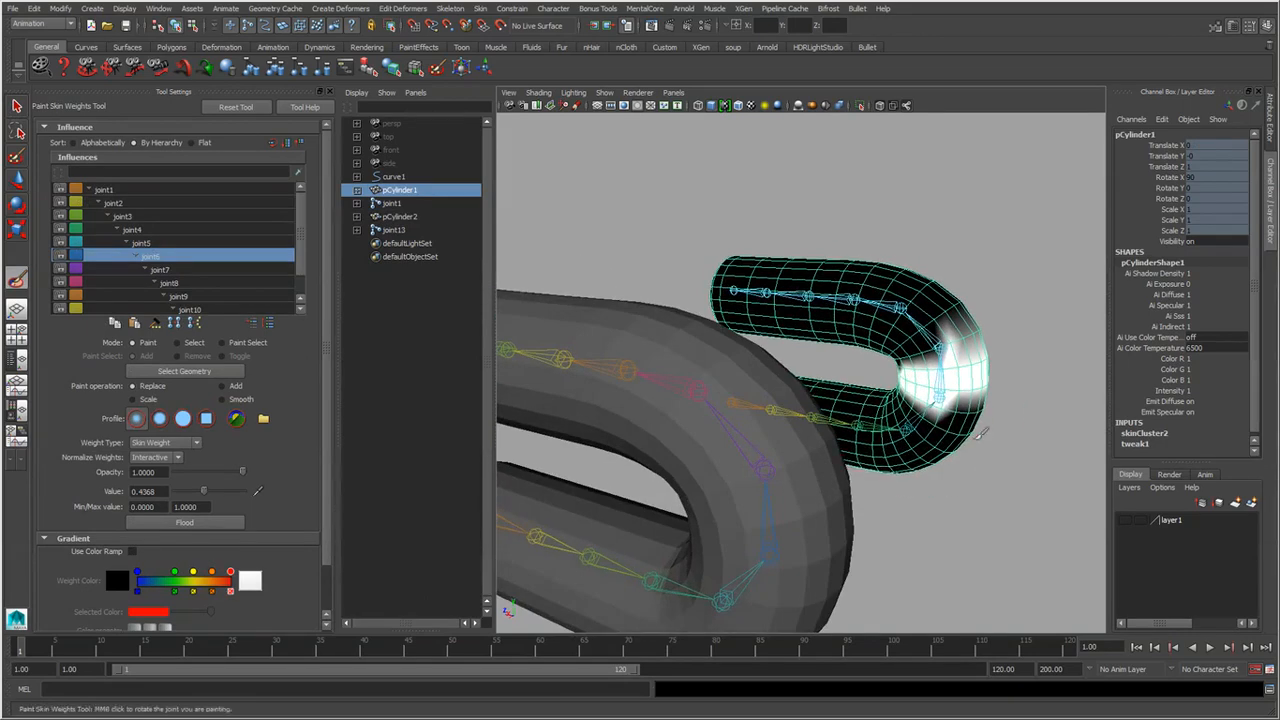
{"action": "mouse_move", "coordinate": [982, 432]}
{"action": "left_mouse_down", "text": "alt"}
{"action": "mouse_move", "coordinate": [903, 420]}
{"action": "mouse_move", "coordinate": [951, 389]}
{"action": "mouse_move", "coordinate": [903, 428]}
{"action": "left_mouse_up", "text": "alt"}
Rotate joint8 of the joint1 chain about -49 degrees in X to bend pCylinder1's upper arm.
{"action": "key", "text": "w"}
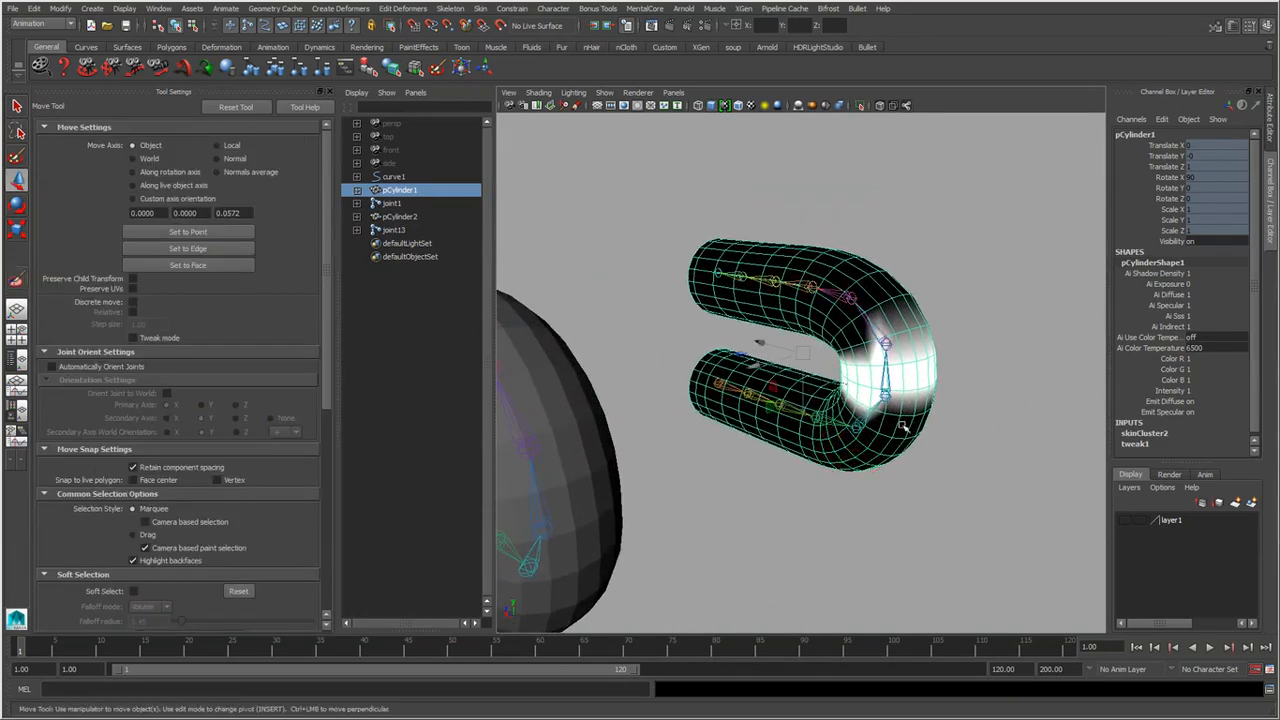
{"action": "left_click", "coordinate": [990, 358]}
{"action": "left_click_drag", "start_coordinate": [877, 300], "coordinate": [905, 349], "text": "alt"}
{"action": "left_click", "coordinate": [855, 263]}
{"action": "left_click_drag", "start_coordinate": [855, 263], "coordinate": [830, 366], "text": "alt"}
{"action": "key", "text": "e"}
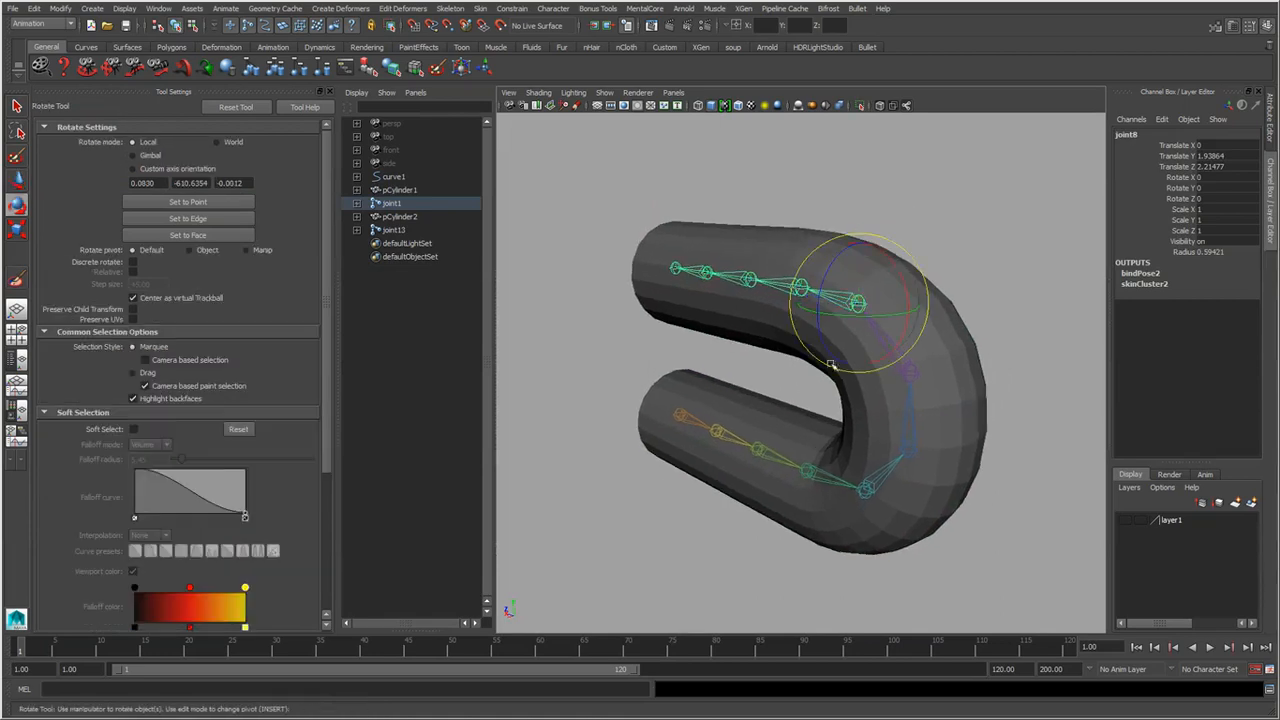
{"action": "left_click_drag", "start_coordinate": [903, 271], "coordinate": [932, 538]}
Rotate joint8 of the joint13 chain about -49 degrees in X to bend pCylinder2's upper arm.
{"action": "scroll", "coordinate": [797, 546], "scroll_direction": "up", "scroll_amount": 4}
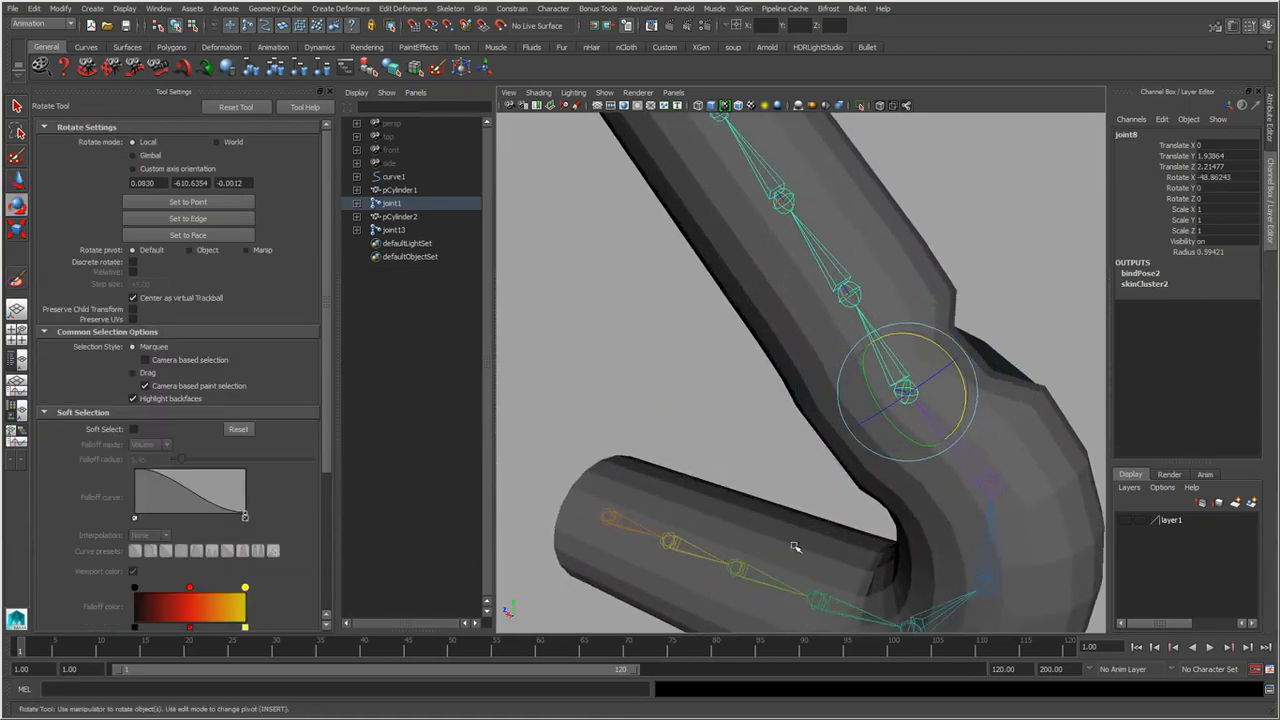
{"action": "left_click_drag", "start_coordinate": [693, 512], "coordinate": [731, 412], "text": "alt"}
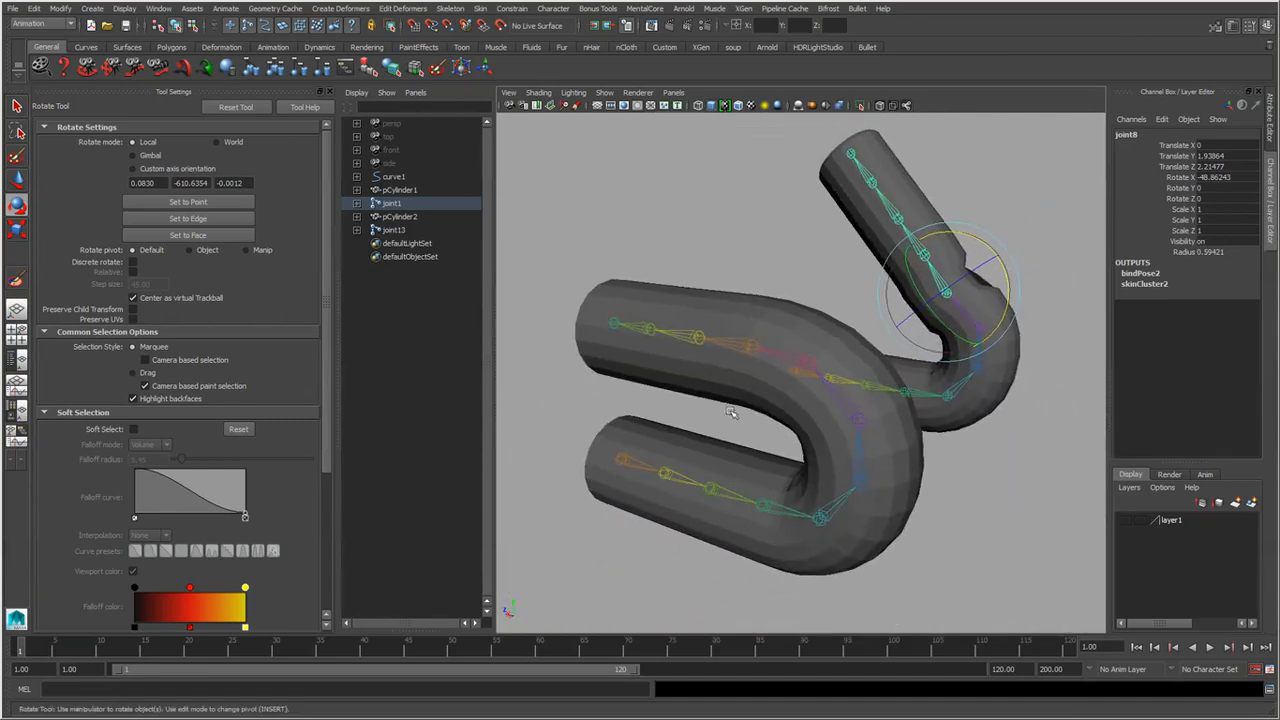
{"action": "left_click_drag", "start_coordinate": [817, 383], "coordinate": [831, 426], "text": "alt"}
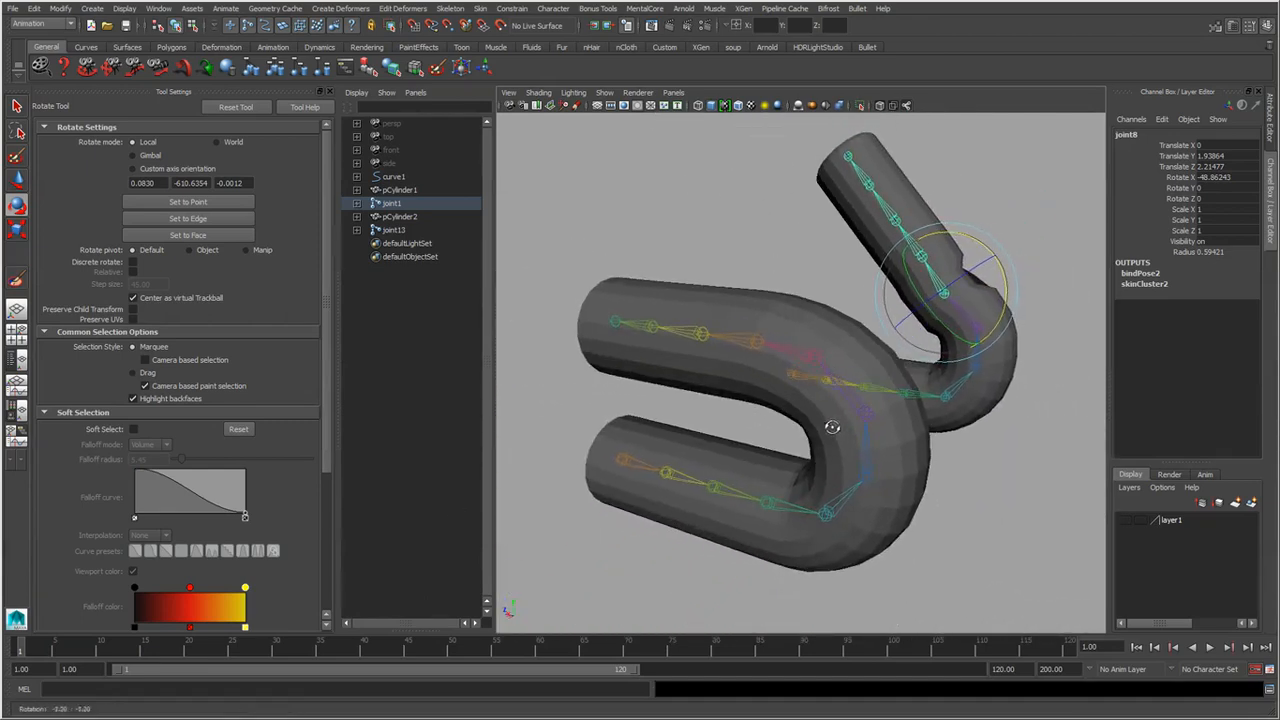
{"action": "left_click", "coordinate": [818, 348]}
{"action": "left_click_drag", "start_coordinate": [838, 302], "coordinate": [683, 420]}
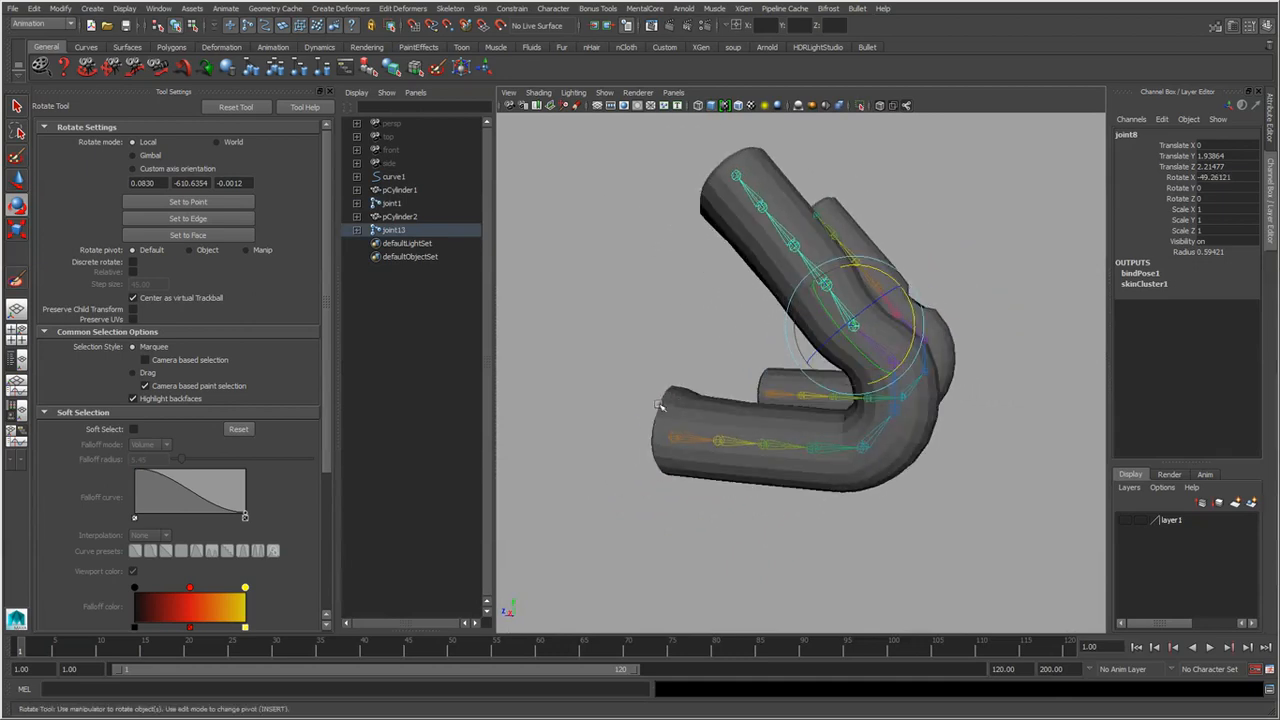
Examine and compare the deformation around the rotated joint8 on both tubes from several angles.
{"action": "left_click_drag", "start_coordinate": [601, 389], "coordinate": [820, 490], "text": "alt"}
{"action": "right_click_drag", "start_coordinate": [700, 500], "coordinate": [772, 525], "text": "alt"}
{"action": "middle_click_drag", "start_coordinate": [688, 511], "coordinate": [749, 534], "text": "alt"}
{"action": "left_click_drag", "start_coordinate": [749, 534], "coordinate": [655, 484], "text": "alt"}
{"action": "right_click_drag", "start_coordinate": [655, 484], "coordinate": [729, 440], "text": "alt"}
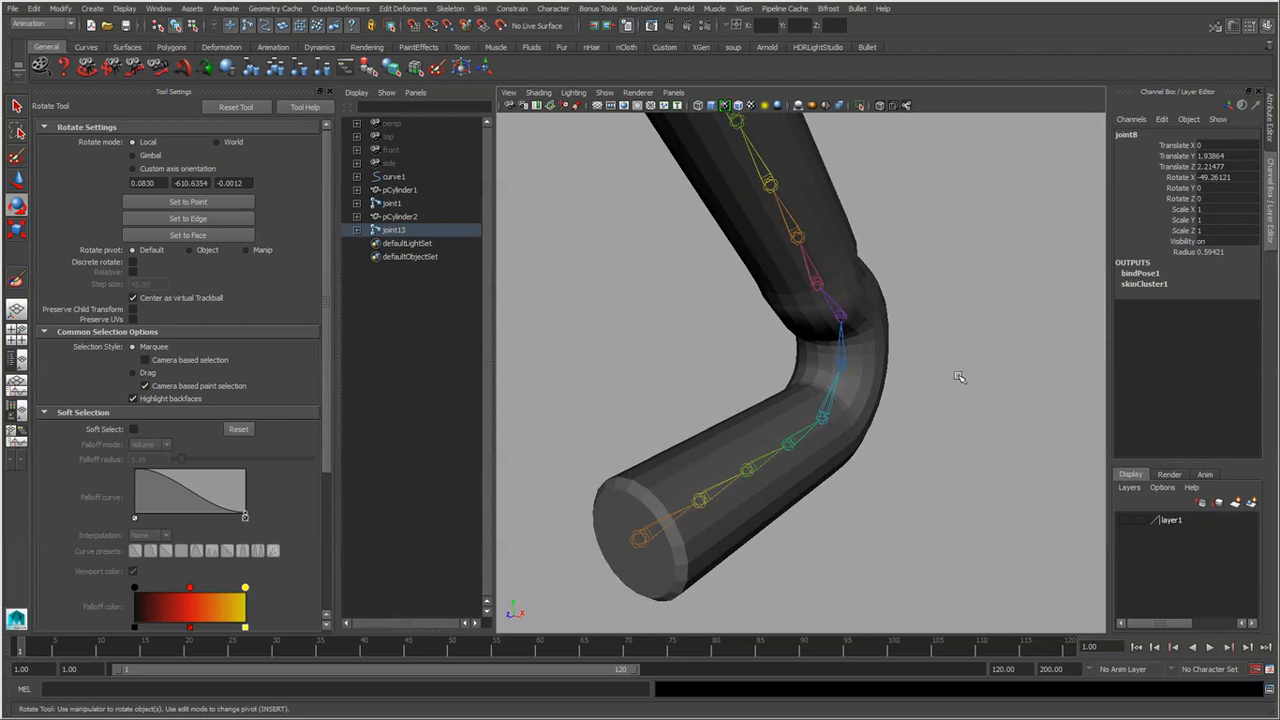
{"action": "right_click_drag", "start_coordinate": [922, 376], "coordinate": [606, 366], "text": "alt"}
{"action": "left_click_drag", "start_coordinate": [962, 440], "coordinate": [772, 480], "text": "alt"}
{"action": "right_click_drag", "start_coordinate": [772, 480], "coordinate": [846, 464], "text": "alt"}
{"action": "left_click_drag", "start_coordinate": [846, 464], "coordinate": [886, 360], "text": "alt"}
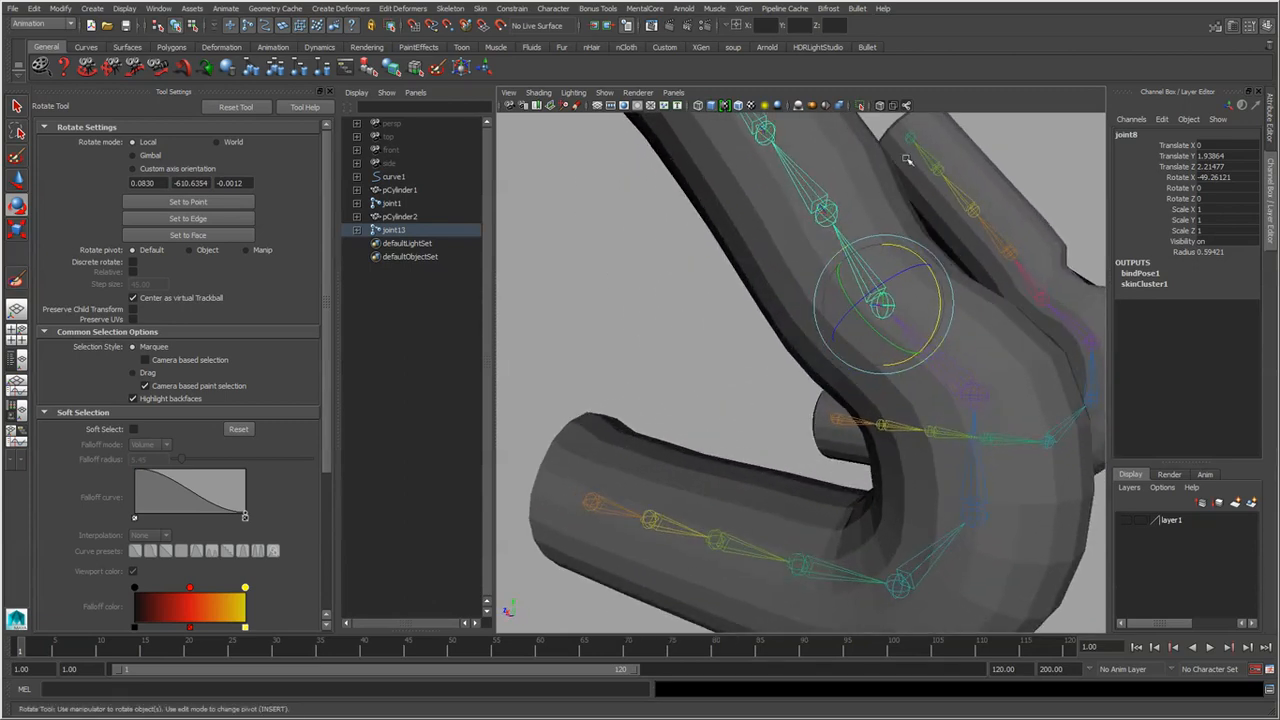
{"action": "left_click_drag", "start_coordinate": [879, 216], "coordinate": [793, 433], "text": "alt"}
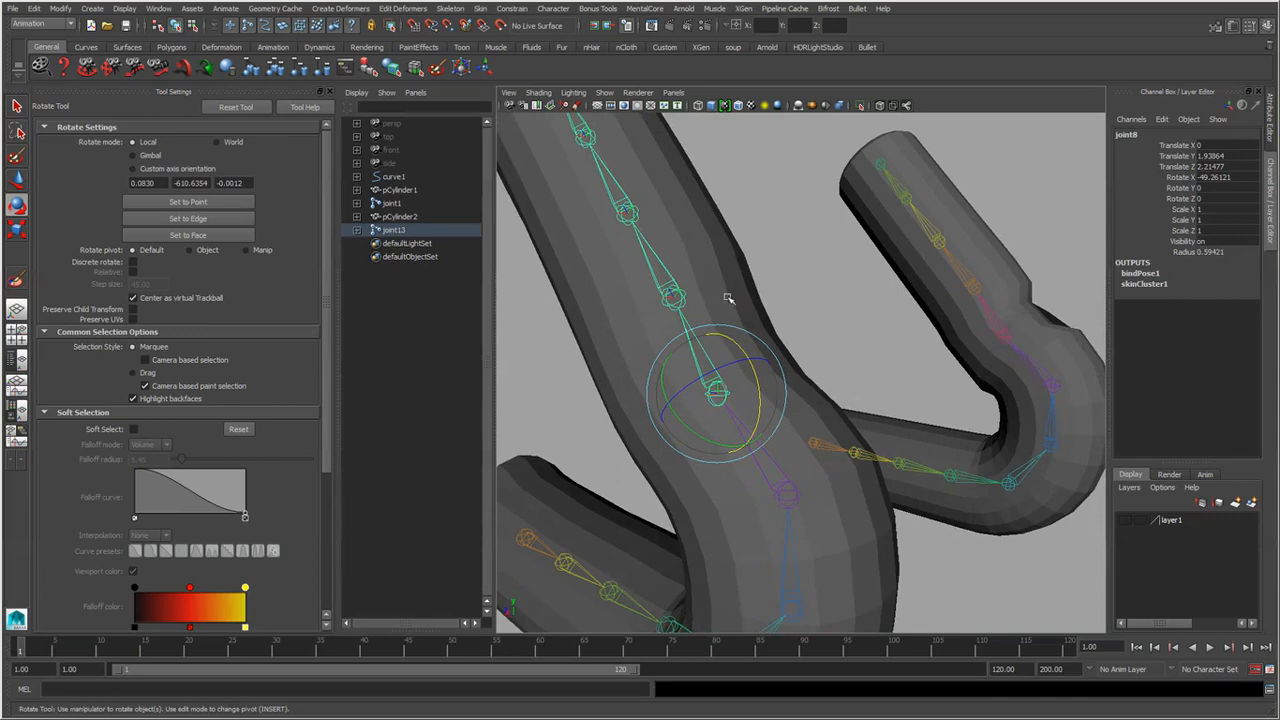
{"action": "middle_click_drag", "start_coordinate": [922, 402], "coordinate": [700, 485], "text": "alt"}
{"action": "right_click_drag", "start_coordinate": [700, 485], "coordinate": [990, 438], "text": "alt"}
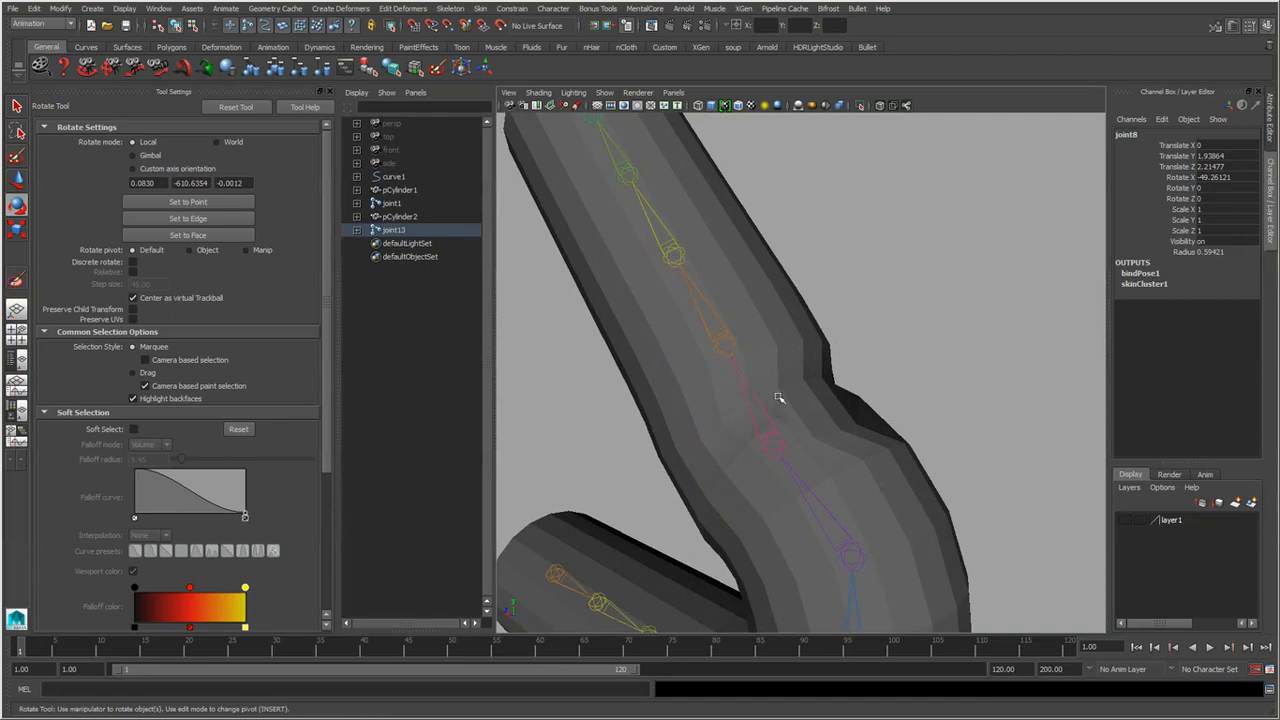
{"action": "right_click_drag", "start_coordinate": [780, 398], "coordinate": [600, 446], "text": "alt"}
{"action": "middle_click_drag", "start_coordinate": [620, 440], "coordinate": [802, 370], "text": "alt"}
{"action": "left_click_drag", "start_coordinate": [794, 400], "coordinate": [822, 416], "text": "alt"}
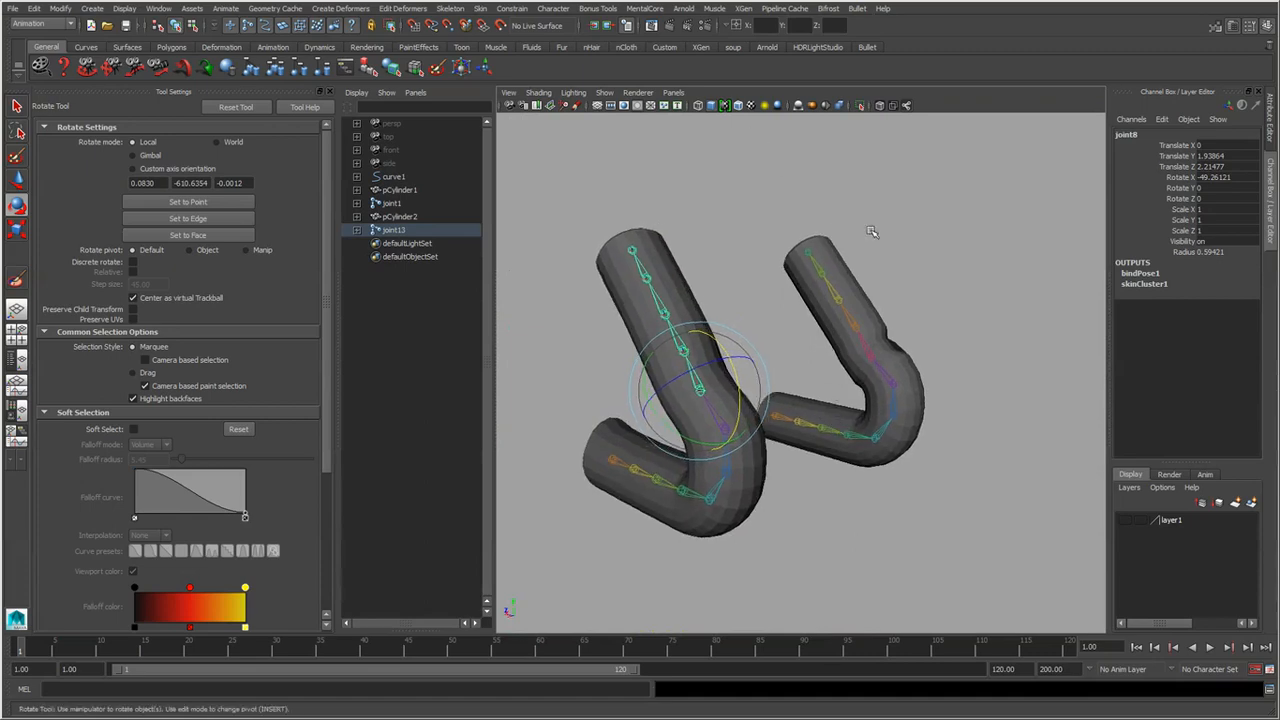
Open the Smooth Bind options and activate the Dropoff rate value.
{"action": "key", "text": "space"}
{"action": "left_click", "coordinate": [1030, 272]}
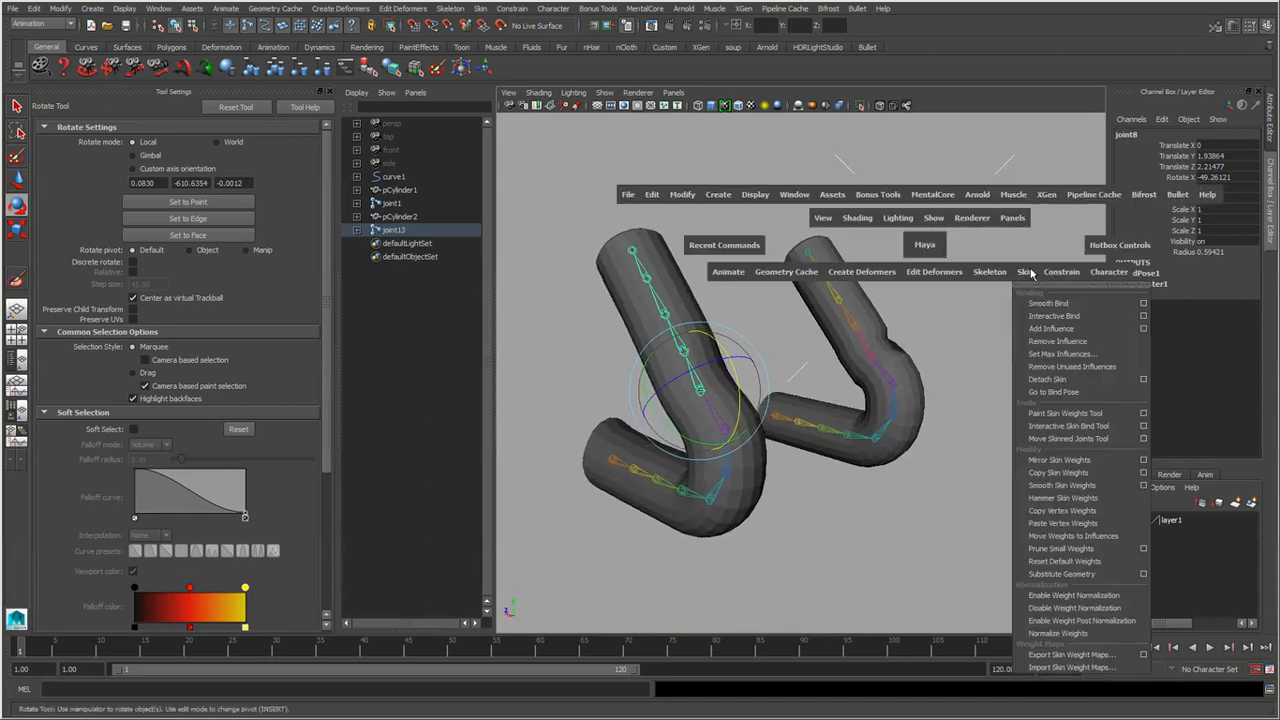
{"action": "left_click", "coordinate": [1144, 304]}
{"action": "left_click", "coordinate": [1044, 320]}
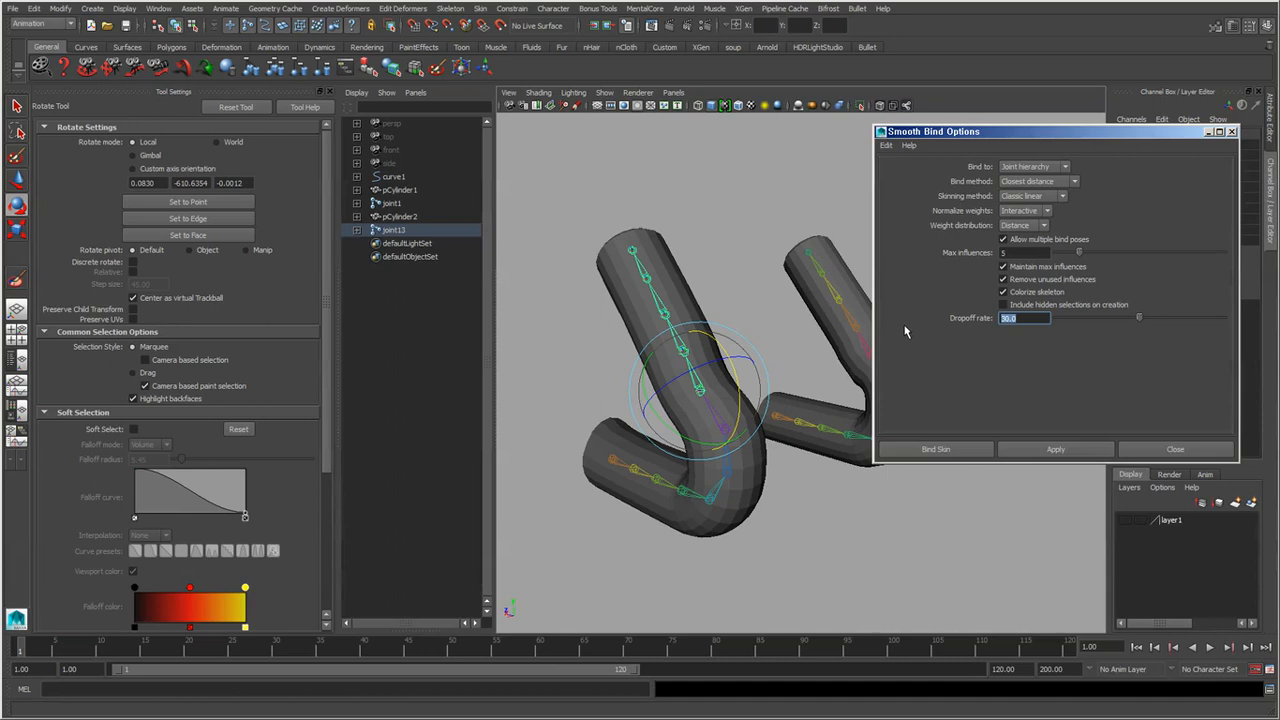
Display joint6's skin weights on pCylinder1 and examine them around the bend from several angles.
{"action": "left_click_drag", "start_coordinate": [735, 516], "coordinate": [735, 355], "text": "alt"}
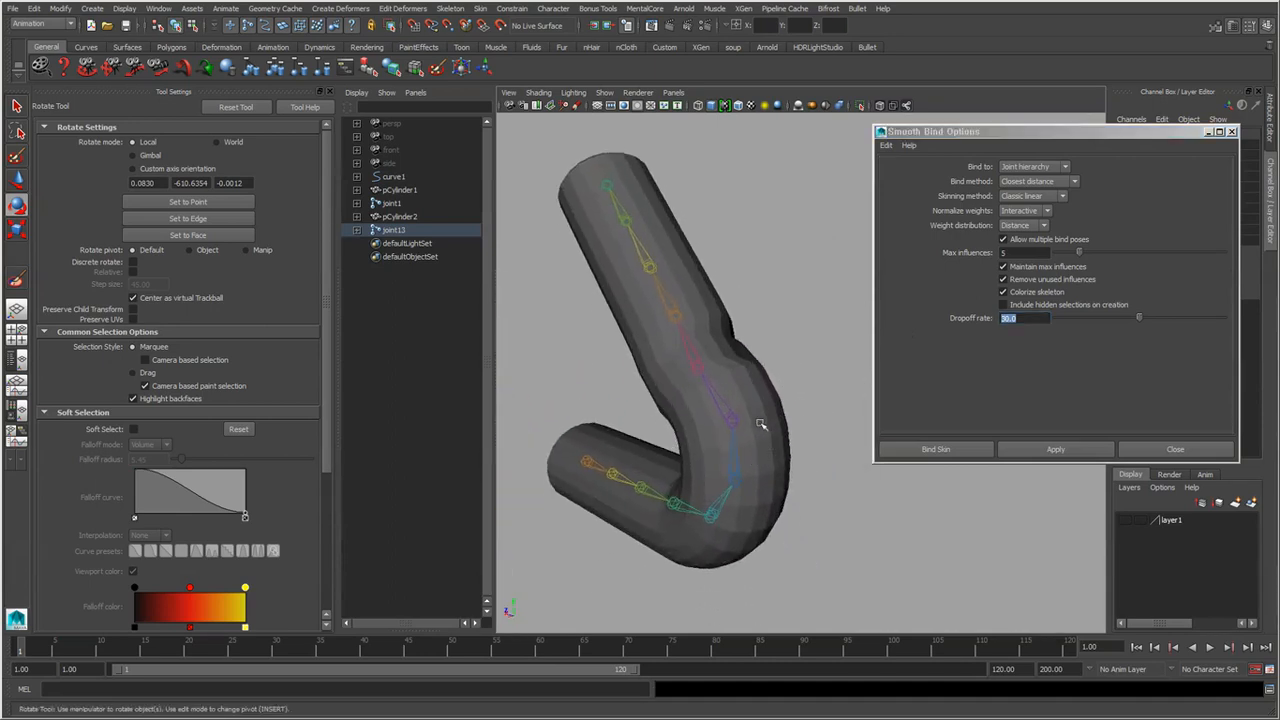
{"action": "left_click", "coordinate": [735, 355]}
{"action": "mouse_move", "coordinate": [735, 355]}
{"action": "right_mouse_down", "text": "alt"}
{"action": "mouse_move", "coordinate": [785, 455]}
{"action": "mouse_move", "coordinate": [690, 400]}
{"action": "mouse_move", "coordinate": [680, 440]}
{"action": "right_mouse_up", "text": "alt"}
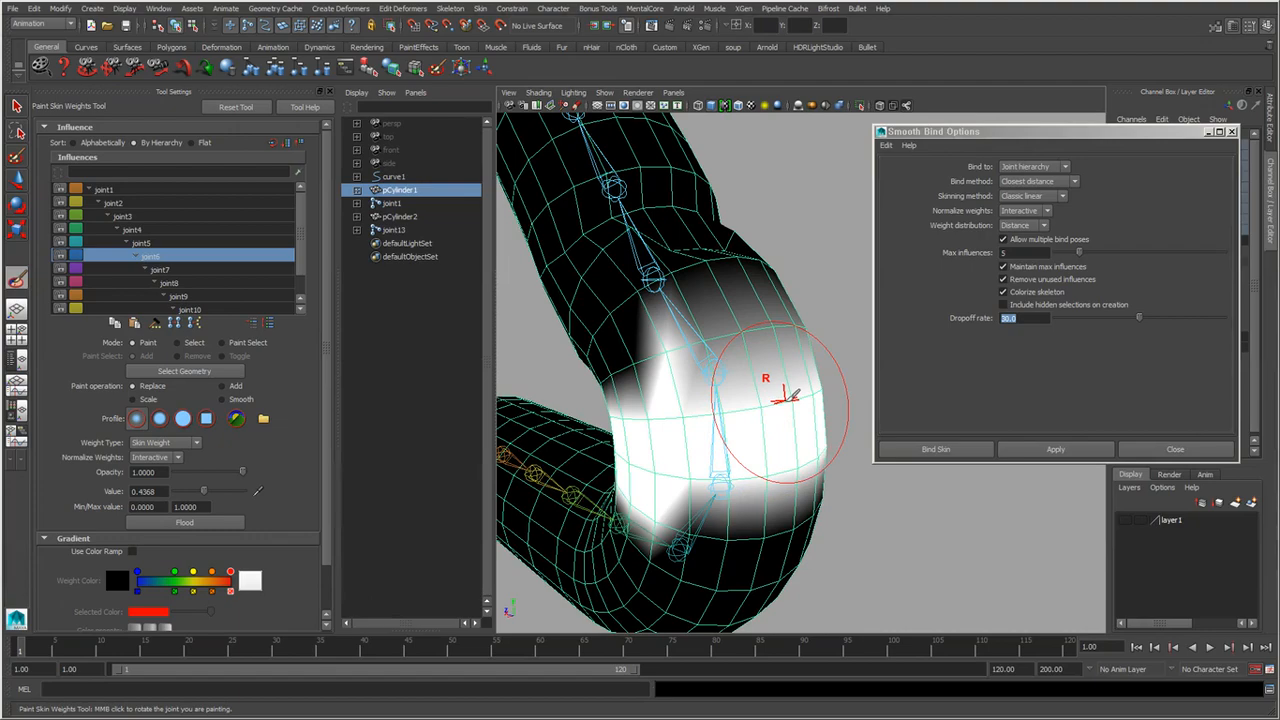
{"action": "mouse_move", "coordinate": [770, 385]}
{"action": "middle_mouse_down"}
{"action": "mouse_move", "coordinate": [775, 455]}
{"action": "mouse_move", "coordinate": [715, 455]}
{"action": "mouse_move", "coordinate": [794, 466]}
{"action": "mouse_move", "coordinate": [780, 445]}
{"action": "middle_mouse_up"}
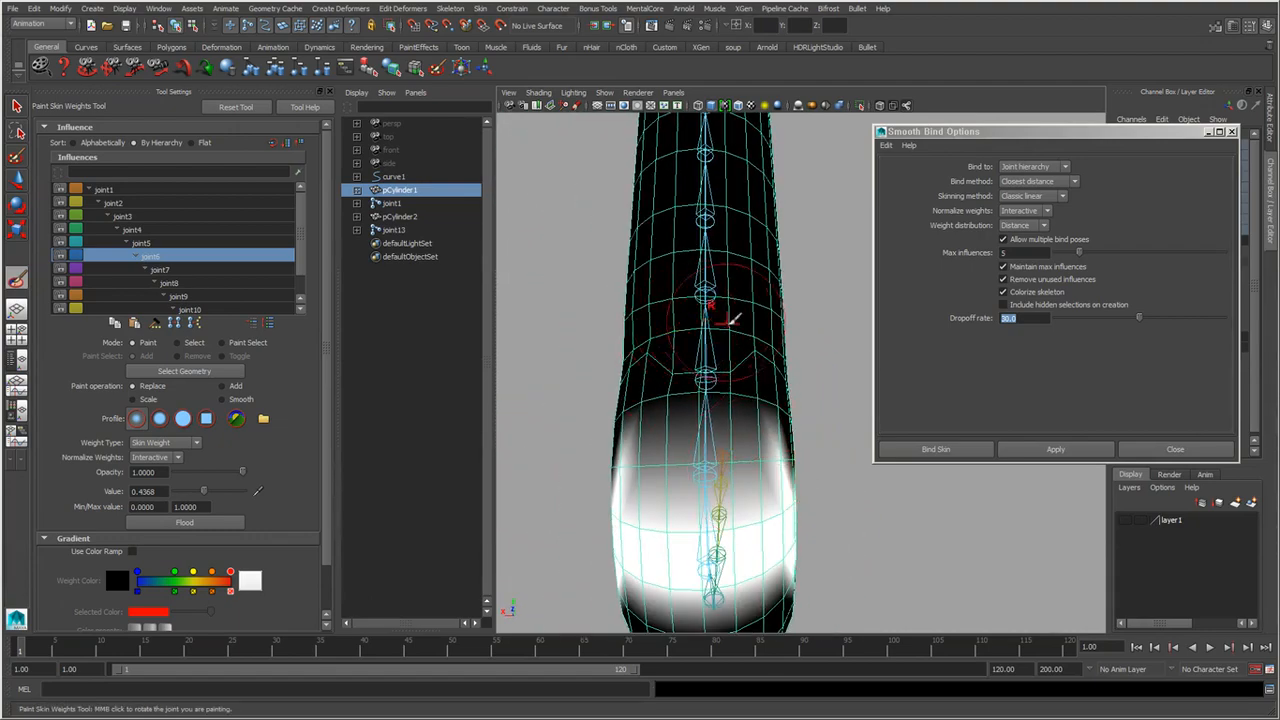
{"action": "mouse_move", "coordinate": [735, 318]}
{"action": "middle_mouse_down"}
{"action": "mouse_move", "coordinate": [800, 560]}
{"action": "mouse_move", "coordinate": [829, 520]}
{"action": "mouse_move", "coordinate": [820, 480]}
{"action": "middle_mouse_up"}
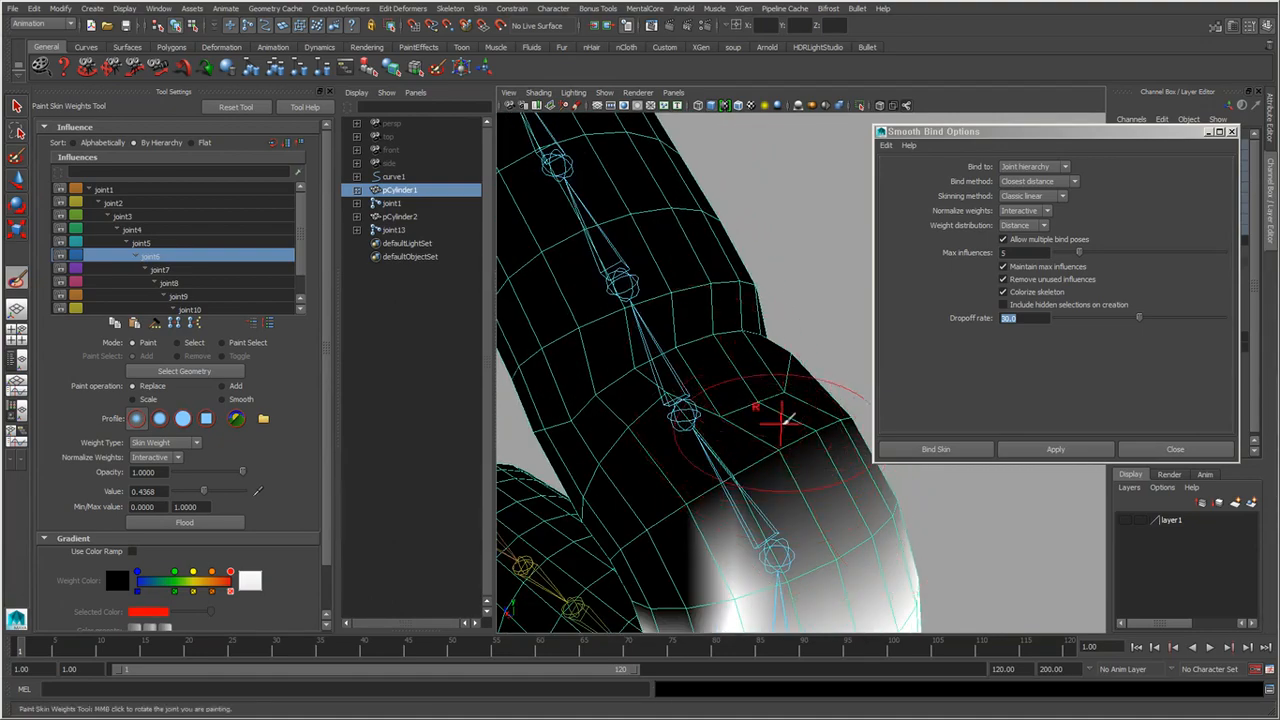
Display joint7's skin weights on pCylinder1 and compare the tube's shape with pCylinder2 from different angles.
{"action": "left_click", "coordinate": [221, 274]}
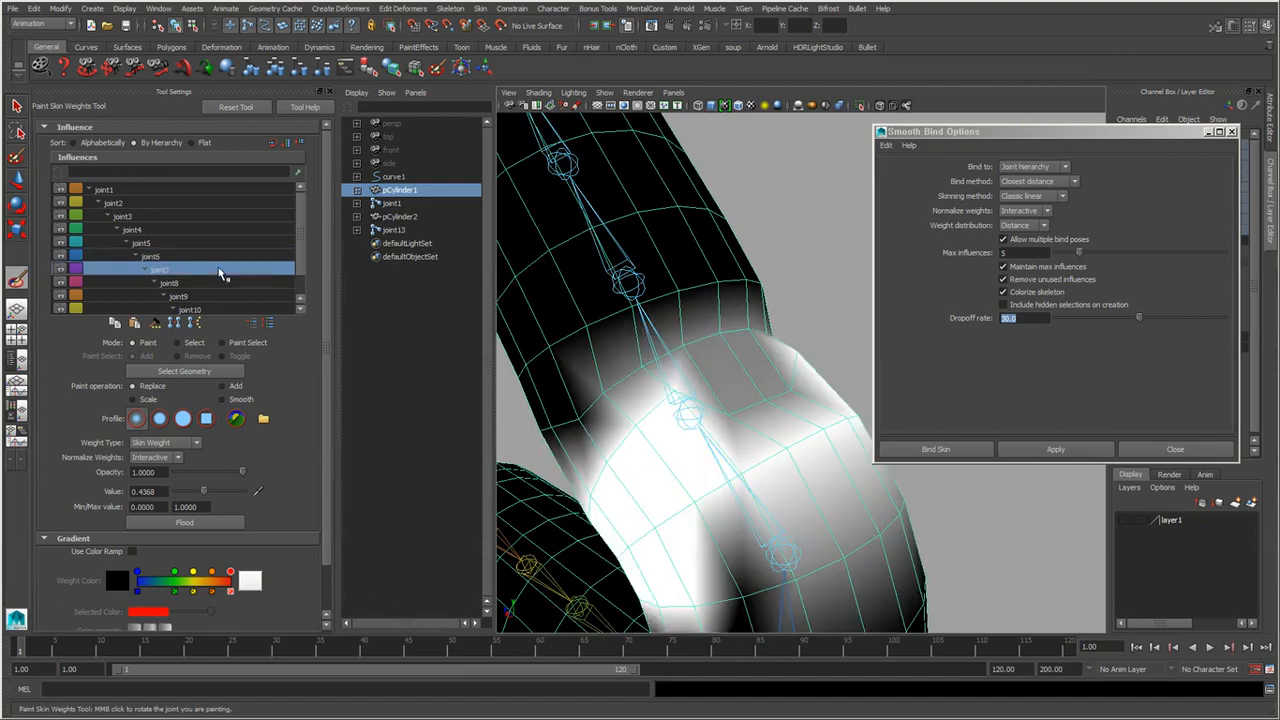
{"action": "scroll", "coordinate": [751, 457], "scroll_direction": "down", "scroll_amount": 5}
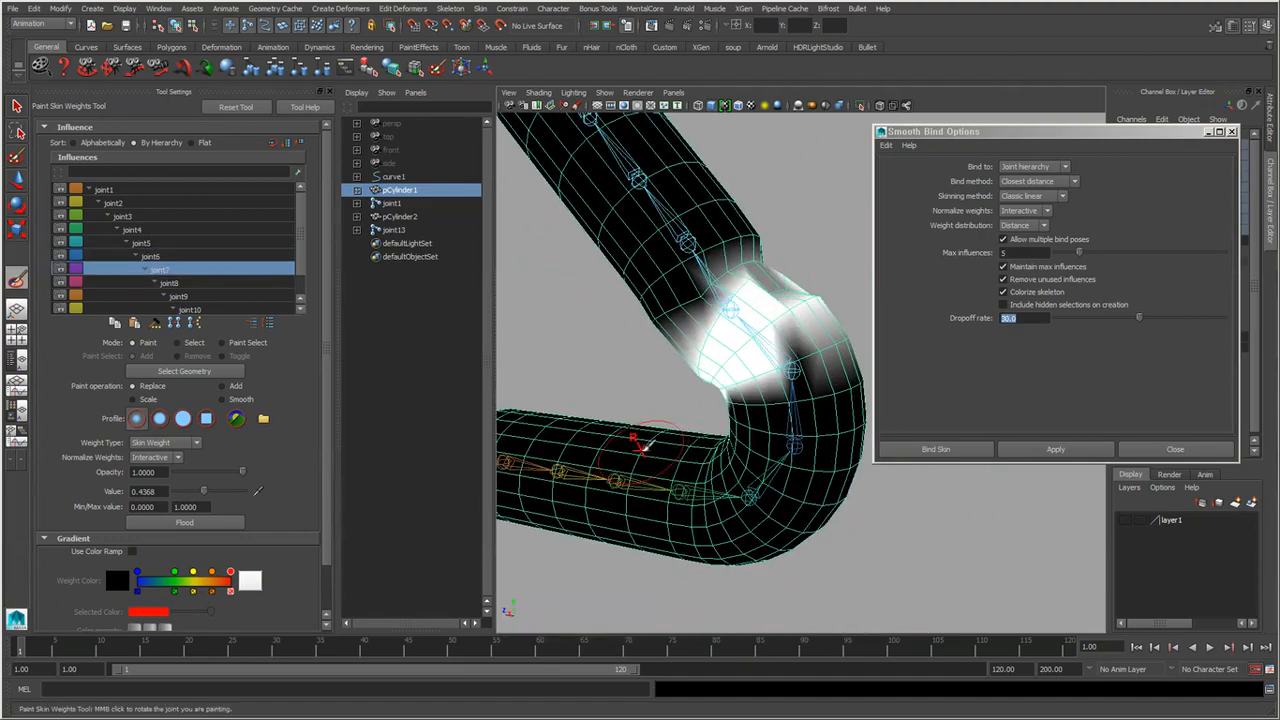
{"action": "mouse_move", "coordinate": [651, 449]}
{"action": "left_mouse_down", "text": "alt"}
{"action": "mouse_move", "coordinate": [766, 506]}
{"action": "mouse_move", "coordinate": [662, 455]}
{"action": "left_mouse_up", "text": "alt"}
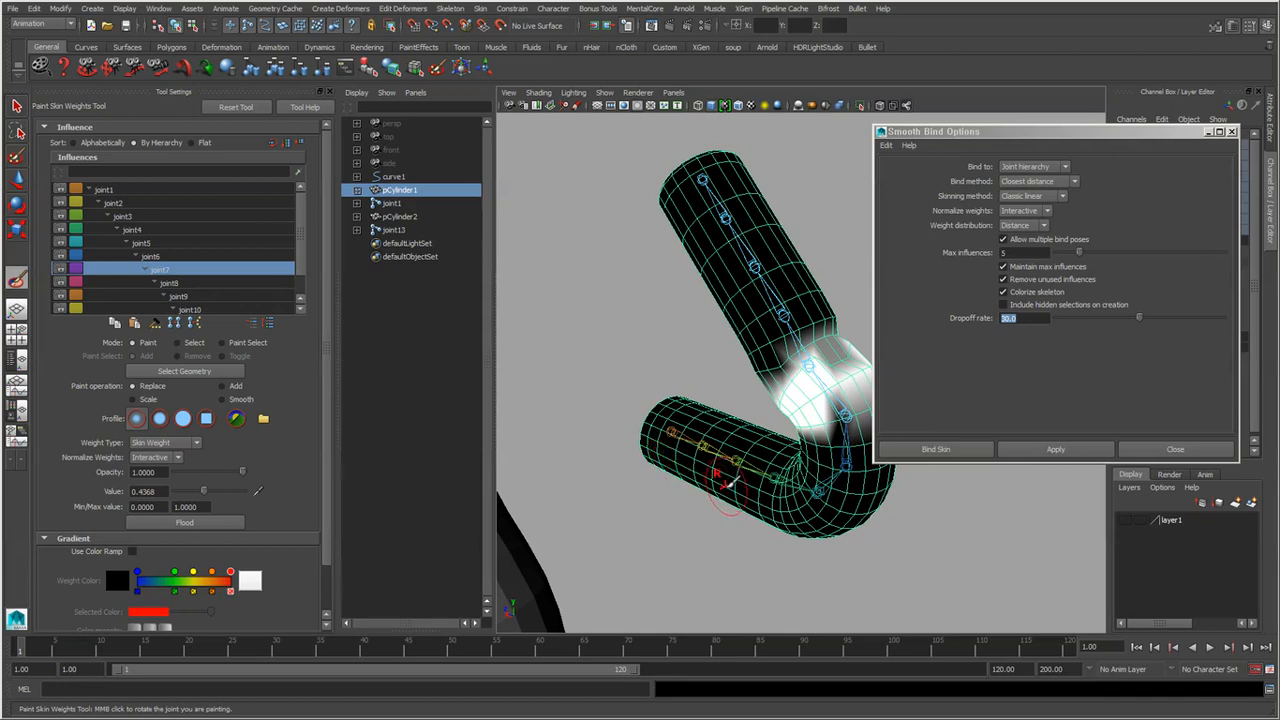
{"action": "left_click_drag", "start_coordinate": [791, 529], "coordinate": [674, 480], "text": "alt"}
{"action": "right_click_drag", "start_coordinate": [672, 480], "coordinate": [836, 592], "text": "alt"}
{"action": "middle_click_drag", "start_coordinate": [787, 562], "coordinate": [806, 500], "text": "alt"}
{"action": "left_click_drag", "start_coordinate": [806, 500], "coordinate": [752, 502], "text": "alt"}
{"action": "middle_click_drag", "start_coordinate": [740, 537], "coordinate": [700, 515], "text": "alt"}
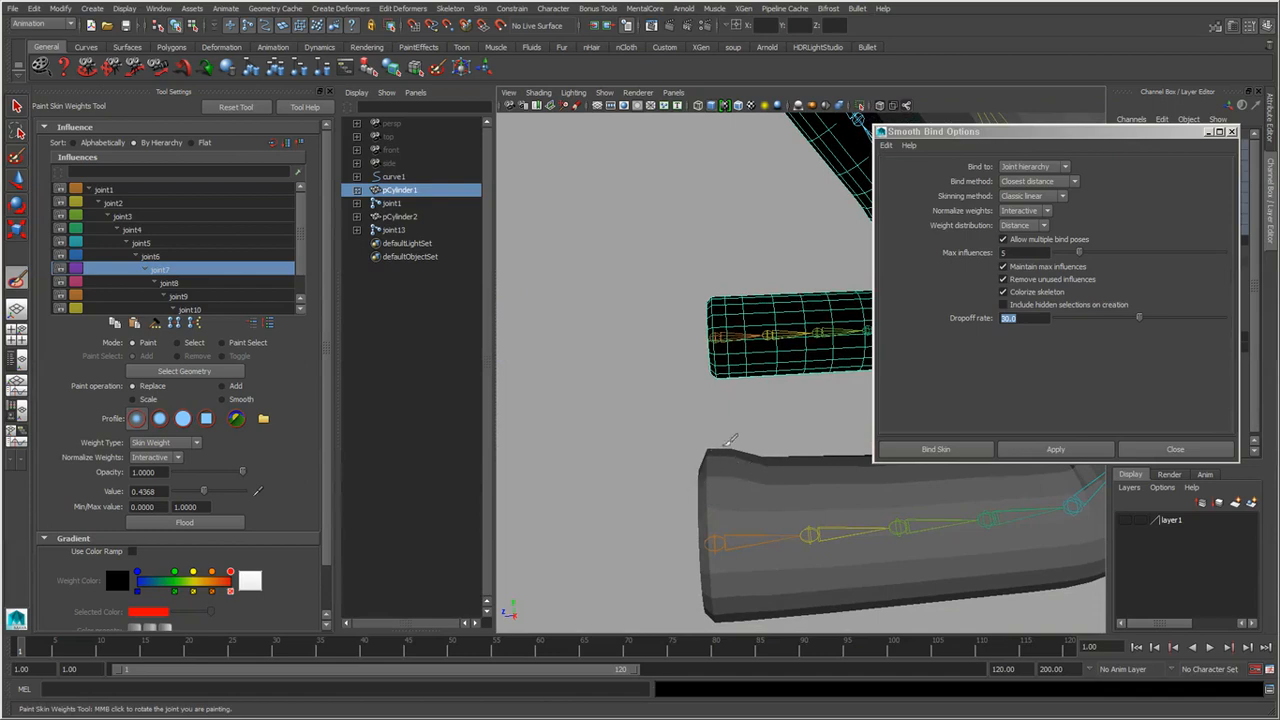
{"action": "left_click_drag", "start_coordinate": [731, 440], "coordinate": [680, 503], "text": "alt"}
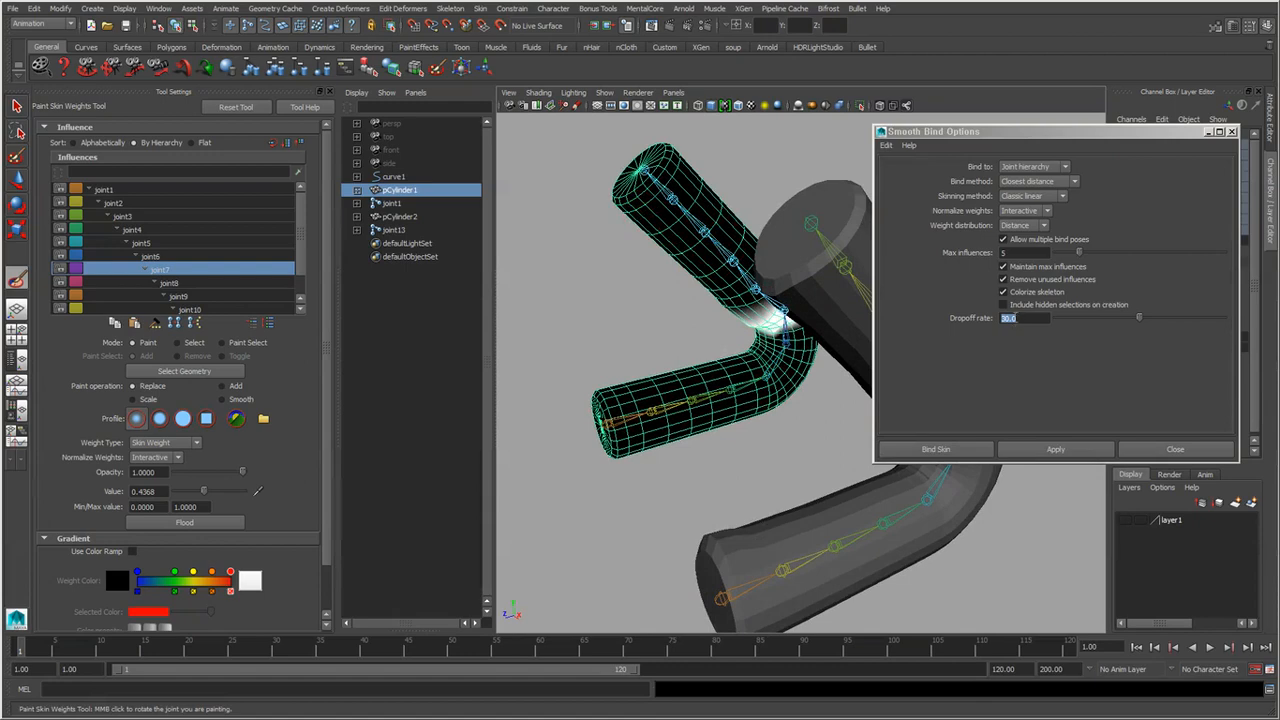
Examine joint7's weight falloff up close around the upper bend of pCylinder1.
{"action": "left_click_drag", "start_coordinate": [762, 330], "coordinate": [668, 432], "text": "alt"}
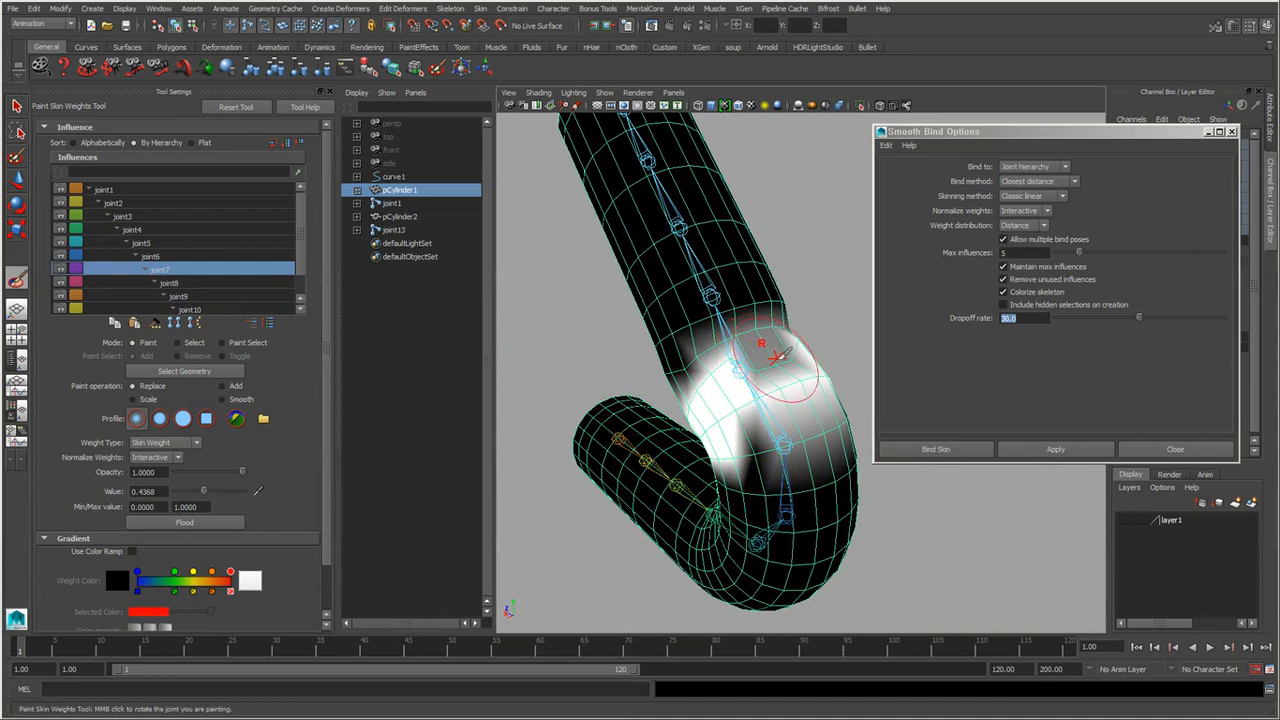
{"action": "left_click_drag", "start_coordinate": [790, 354], "coordinate": [731, 451], "text": "alt"}
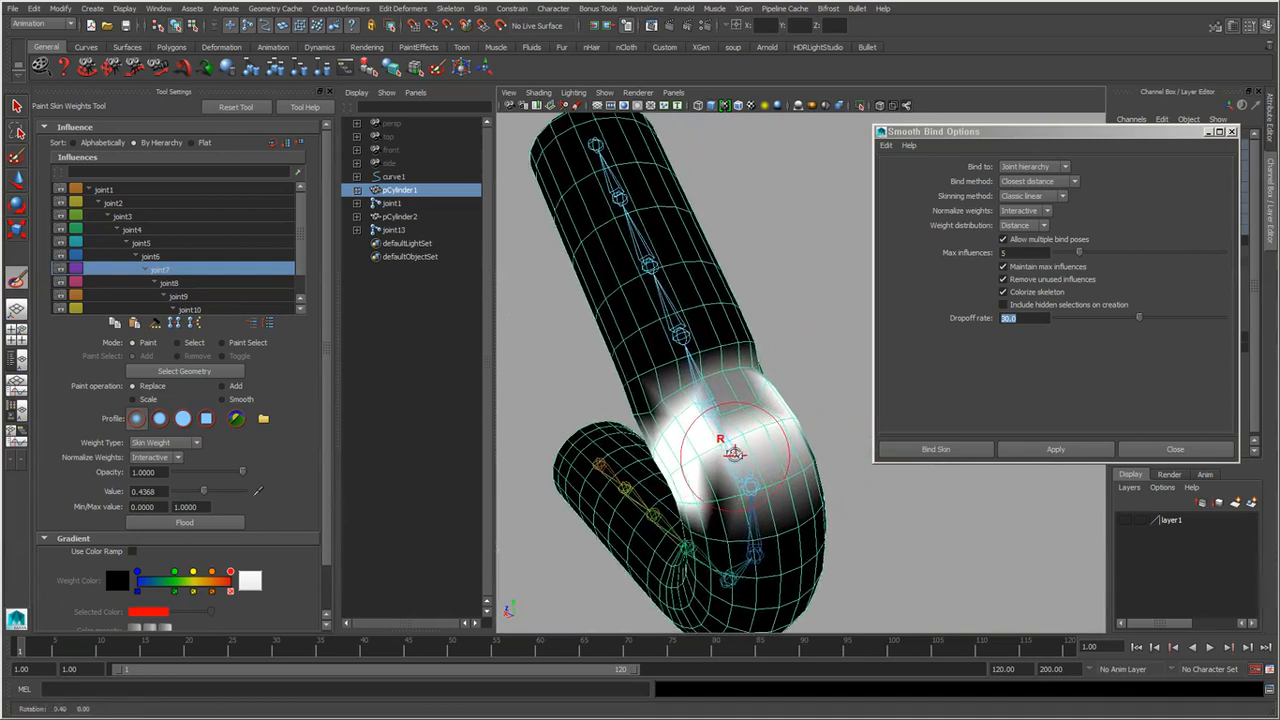
{"action": "right_click_drag", "start_coordinate": [731, 451], "coordinate": [837, 491], "text": "alt"}
{"action": "left_click_drag", "start_coordinate": [837, 491], "coordinate": [803, 389], "text": "alt"}
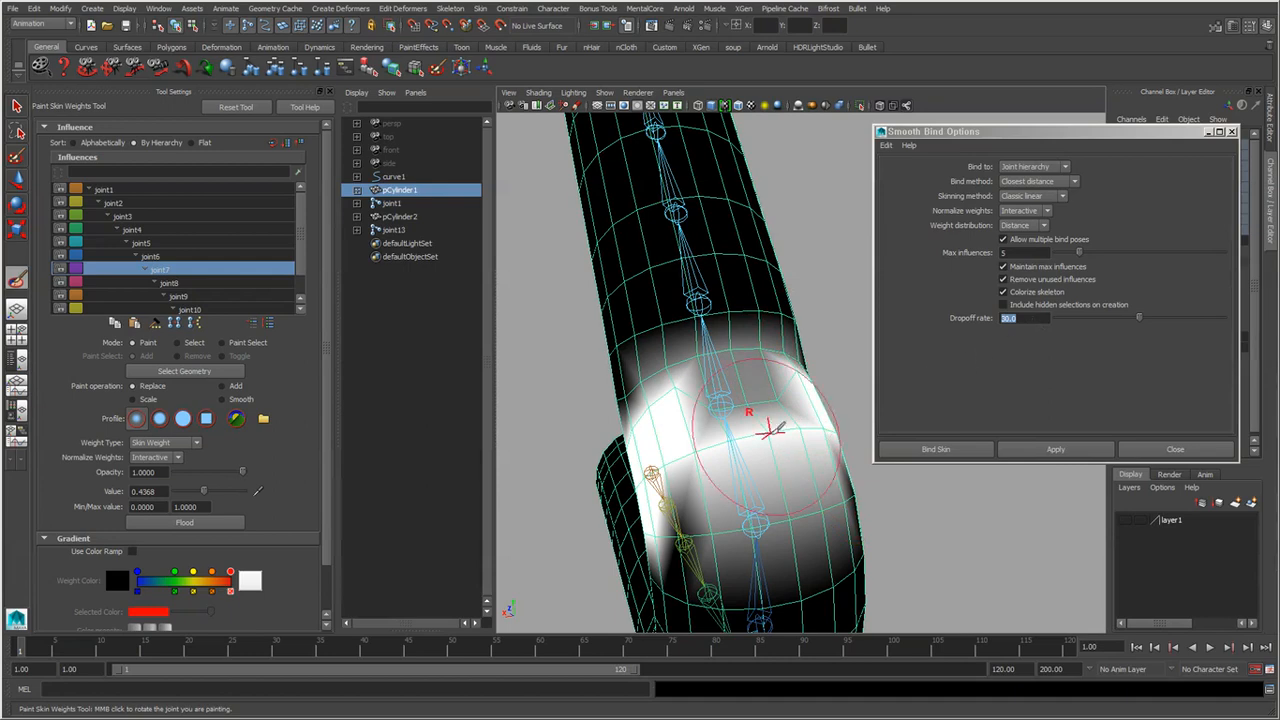
{"action": "right_click_drag", "start_coordinate": [757, 420], "coordinate": [679, 432], "text": "alt"}
{"action": "left_click_drag", "start_coordinate": [679, 432], "coordinate": [988, 352], "text": "alt"}
Check the Dropoff rate value in the Smooth Bind options against both bent tubes.
{"action": "left_click", "coordinate": [985, 362]}
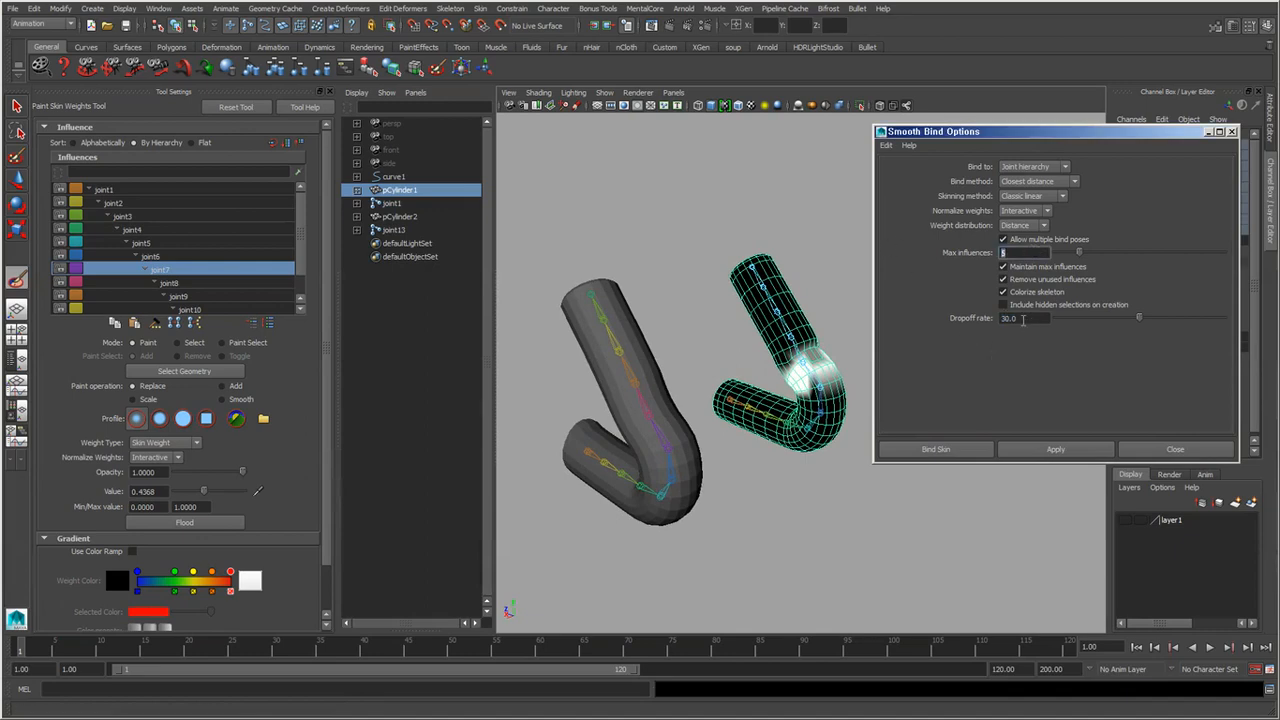
{"action": "left_click", "coordinate": [1022, 319]}
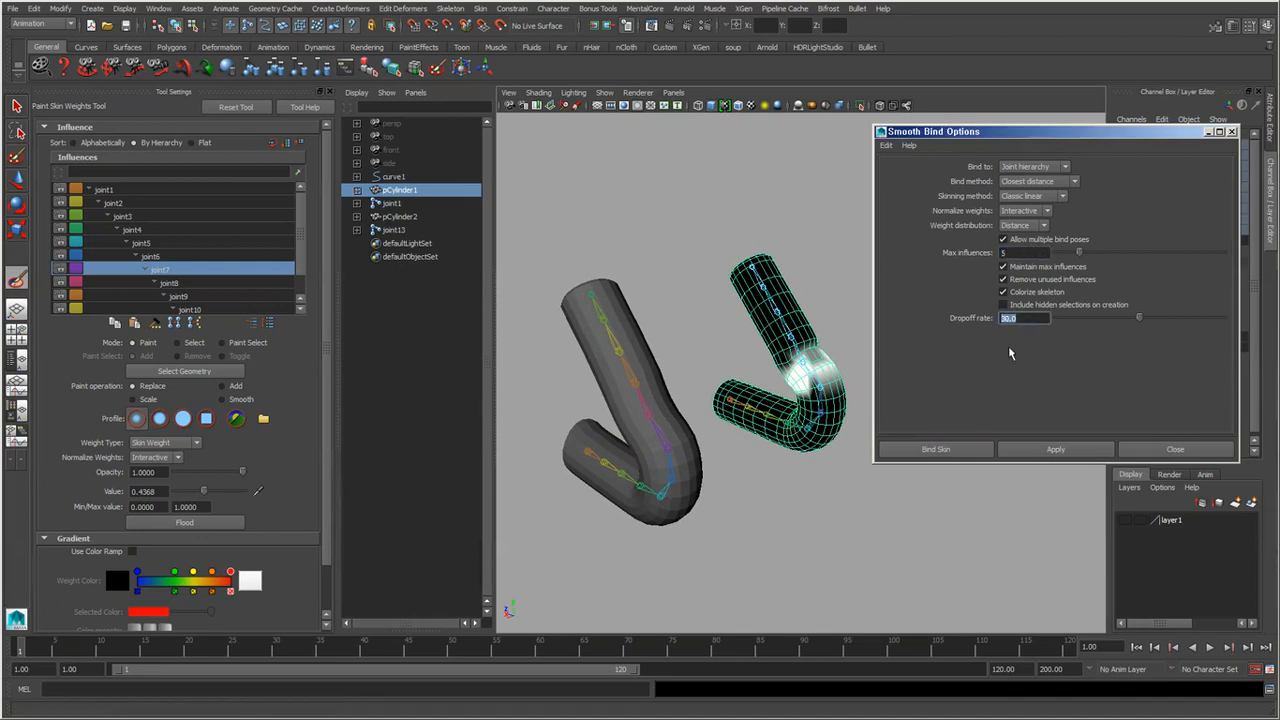
{"action": "left_click_drag", "start_coordinate": [660, 497], "coordinate": [747, 478], "text": "alt"}
{"action": "middle_click_drag", "start_coordinate": [728, 521], "coordinate": [691, 529], "text": "alt"}
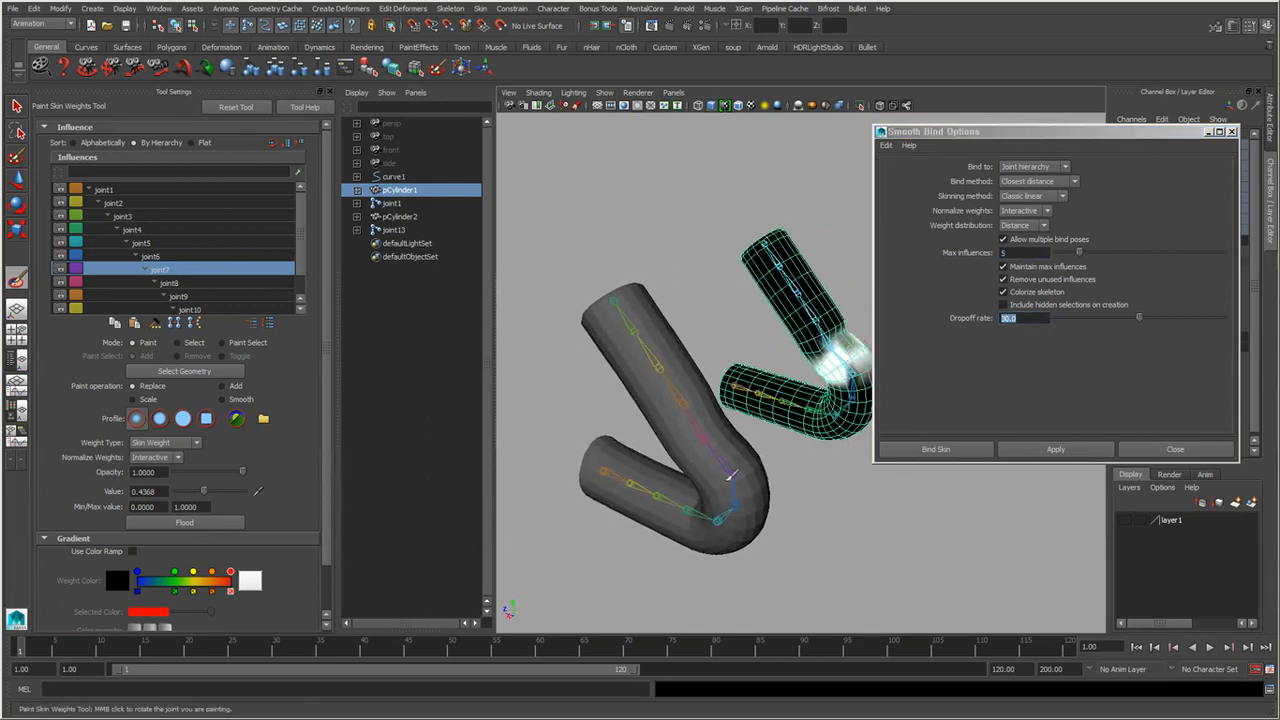
Leave weight painting and select pCylinder2 to examine its bend deformation up close.
{"action": "key", "text": "q"}
{"action": "left_click", "coordinate": [680, 480]}
{"action": "scroll", "coordinate": [655, 462], "scroll_direction": "up", "scroll_amount": 5}
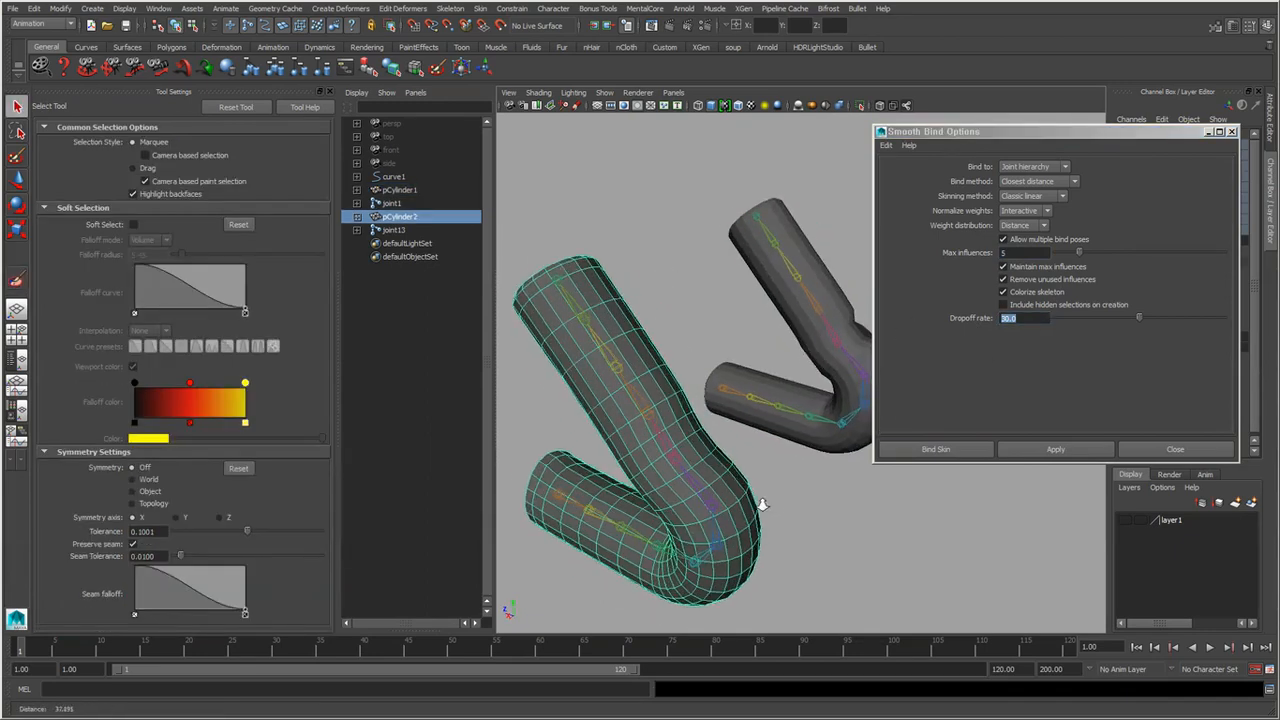
{"action": "left_click_drag", "start_coordinate": [638, 502], "coordinate": [704, 490], "text": "alt"}
{"action": "right_click_drag", "start_coordinate": [704, 490], "coordinate": [768, 505], "text": "alt"}
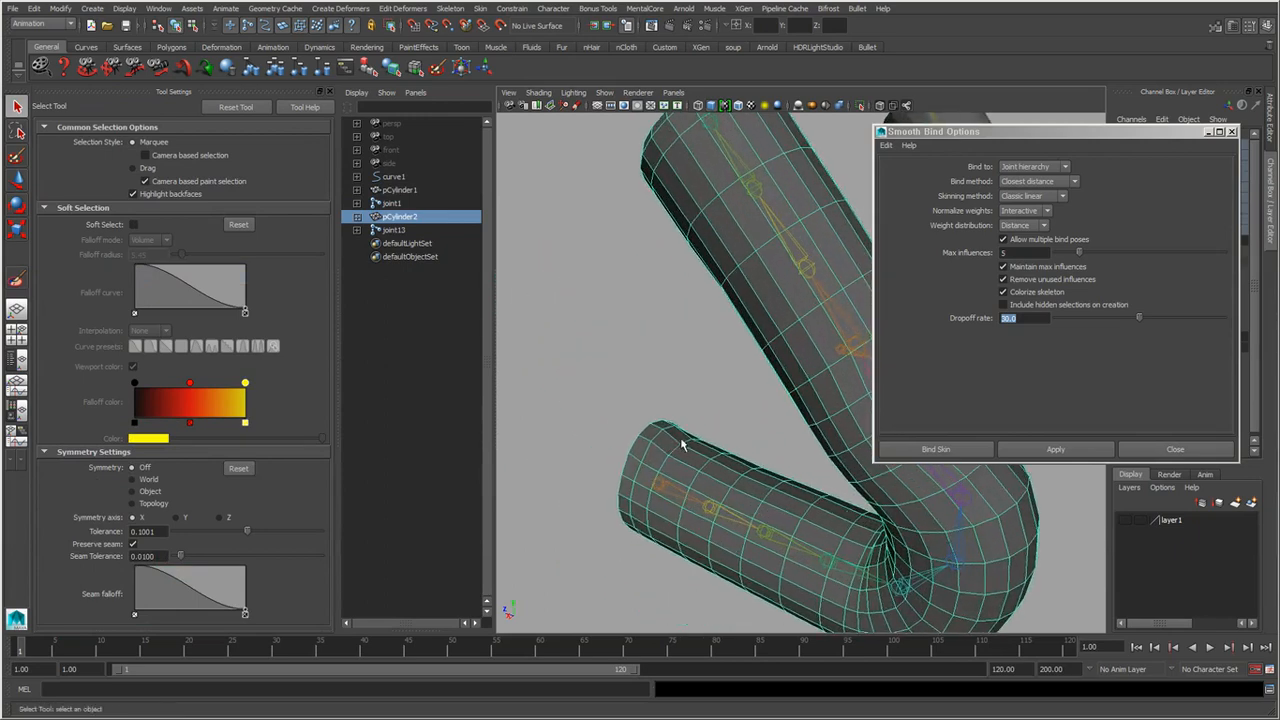
{"action": "middle_click_drag", "start_coordinate": [788, 328], "coordinate": [570, 480], "text": "alt"}
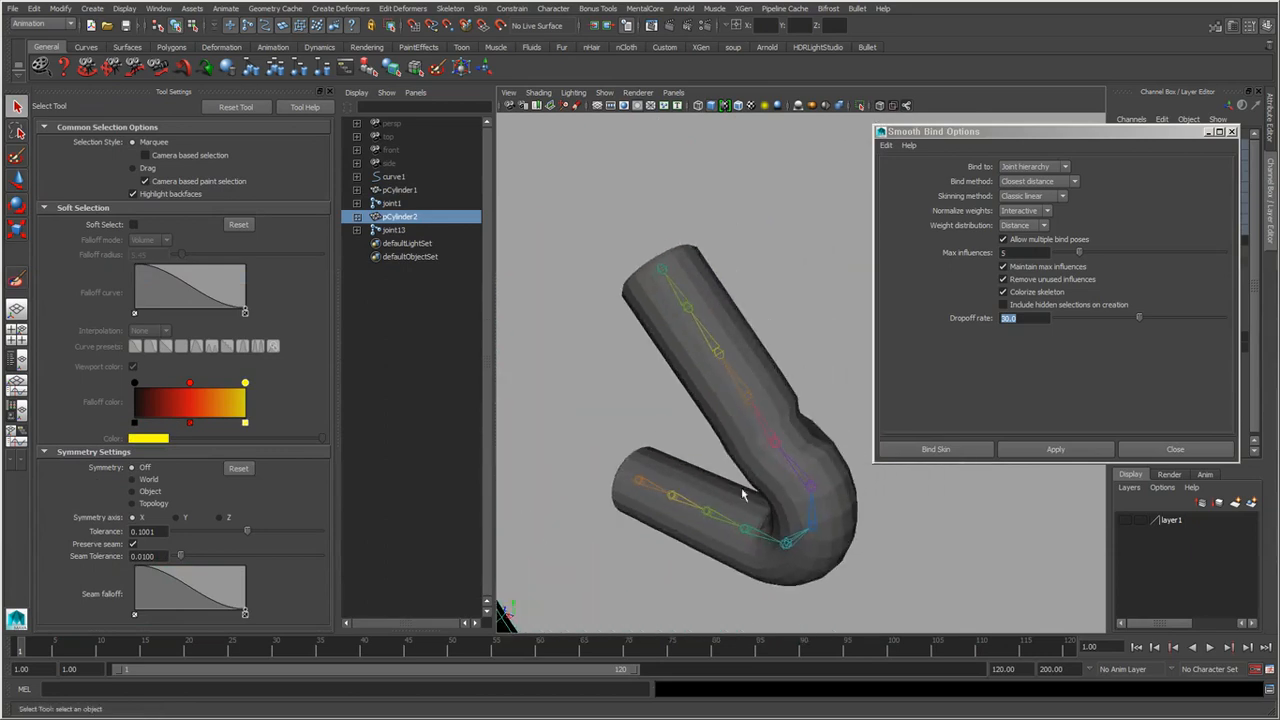
Select pCylinder1 and examine the mesh deformation at its upper bend.
{"action": "left_click", "coordinate": [750, 458]}
{"action": "mouse_move", "coordinate": [715, 500]}
{"action": "right_mouse_down", "text": "alt"}
{"action": "mouse_move", "coordinate": [745, 509]}
{"action": "mouse_move", "coordinate": [735, 506]}
{"action": "right_mouse_up", "text": "alt"}
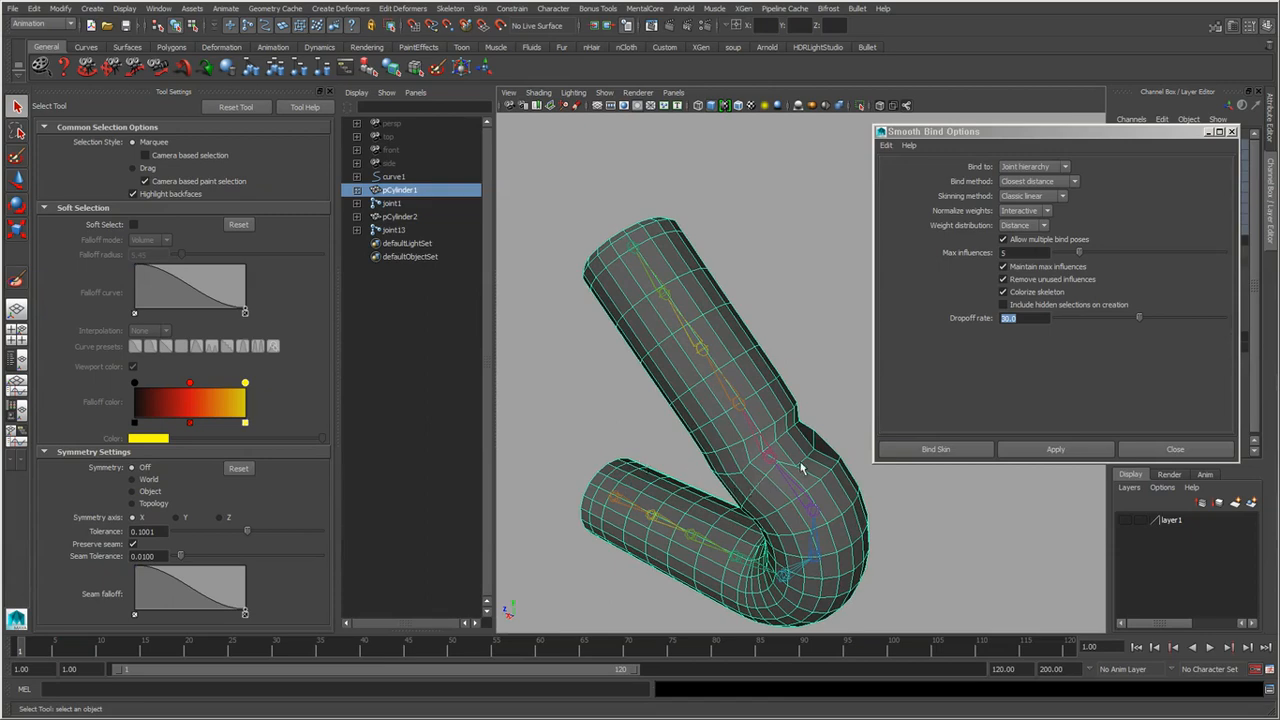
{"action": "right_click_drag", "start_coordinate": [816, 475], "coordinate": [603, 454], "text": "alt"}
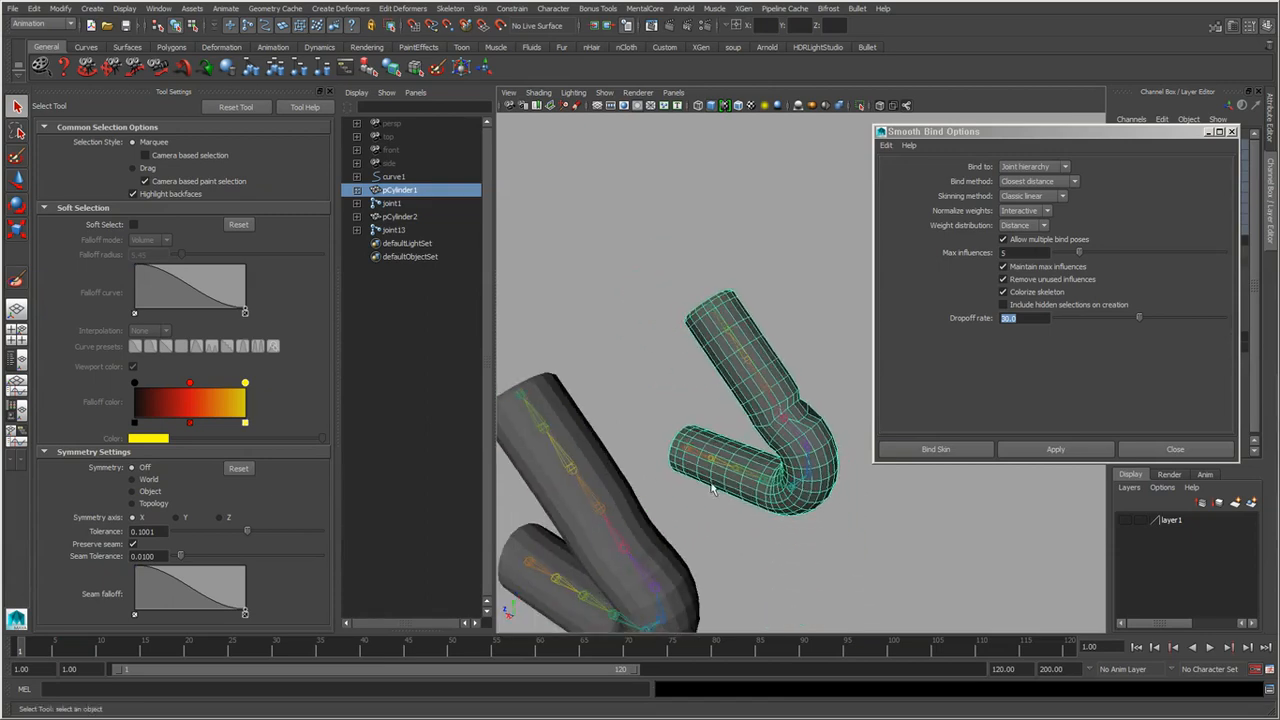
Add pCylinder2 to the selection and check the Max influences and Dropoff rate values in the Smooth Bind options.
{"action": "left_click_drag", "start_coordinate": [714, 484], "coordinate": [735, 461], "text": "alt"}
{"action": "left_click", "coordinate": [687, 465], "text": "shift"}
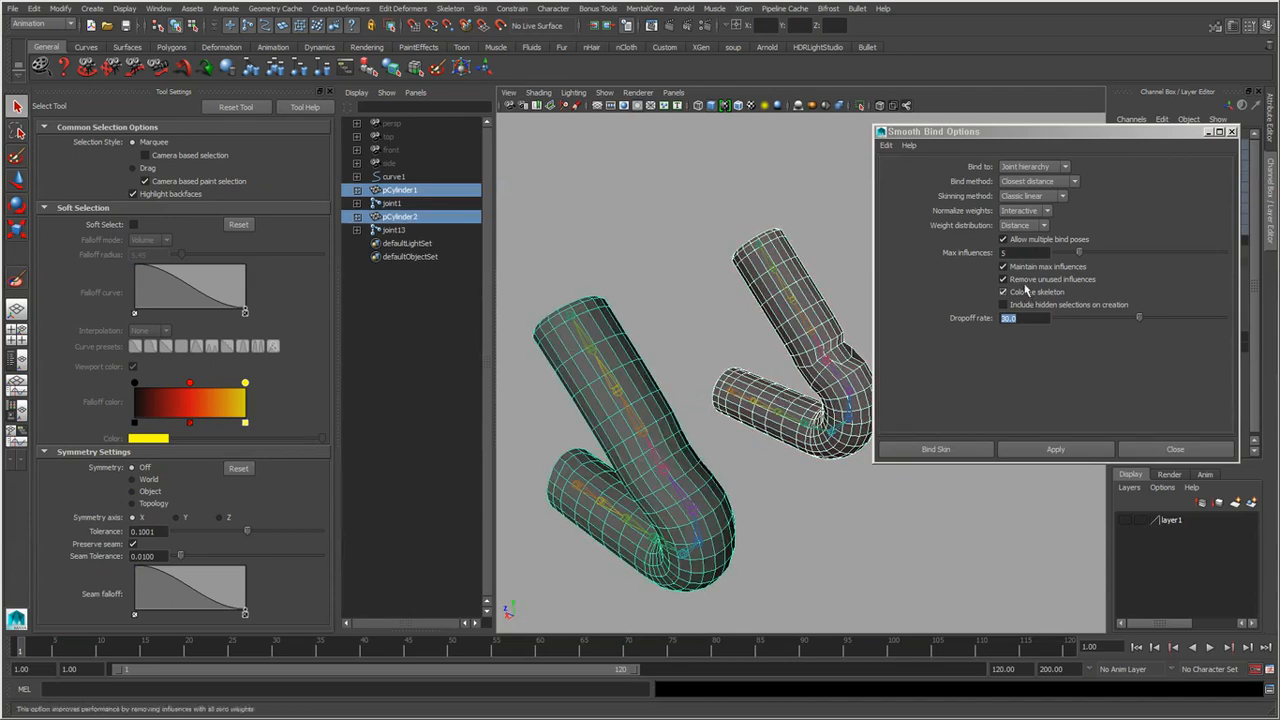
{"action": "left_click", "coordinate": [1020, 252]}
{"action": "left_click", "coordinate": [1045, 318]}
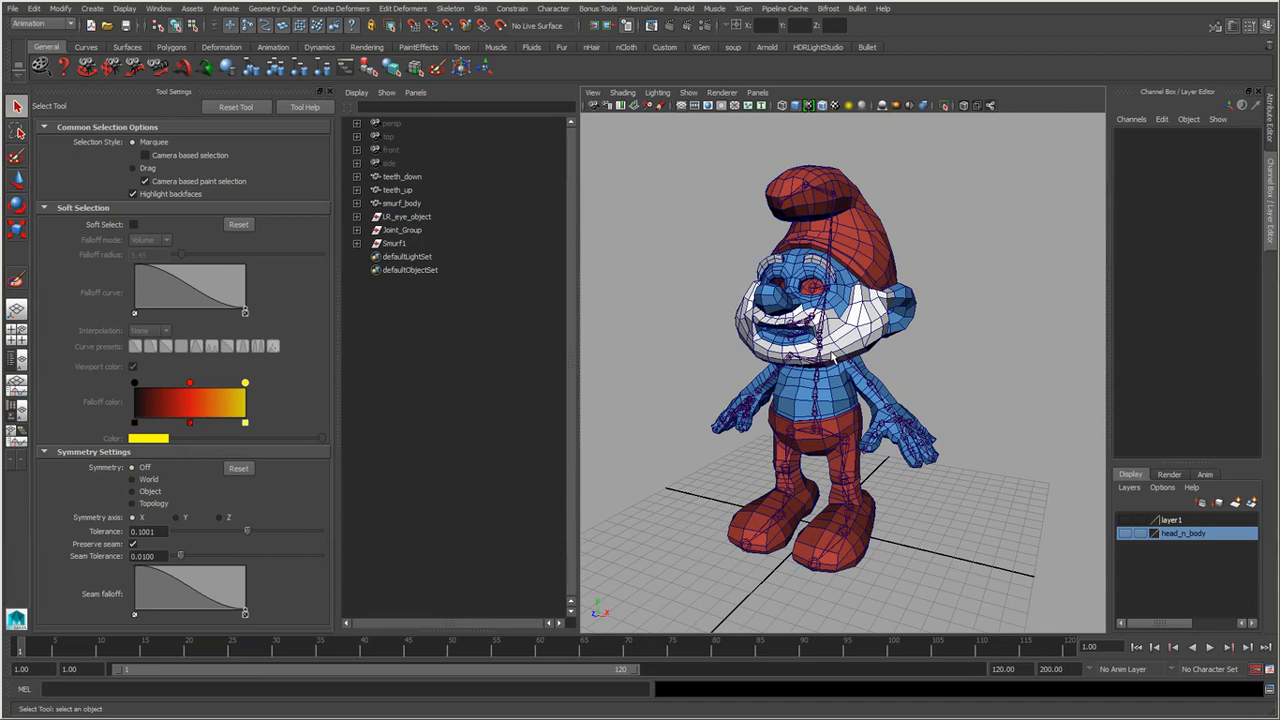
Select the smurf_body mesh and inspect how the skeleton sits inside the character.
{"action": "scroll", "coordinate": [860, 330], "scroll_direction": "up", "scroll_amount": 4}
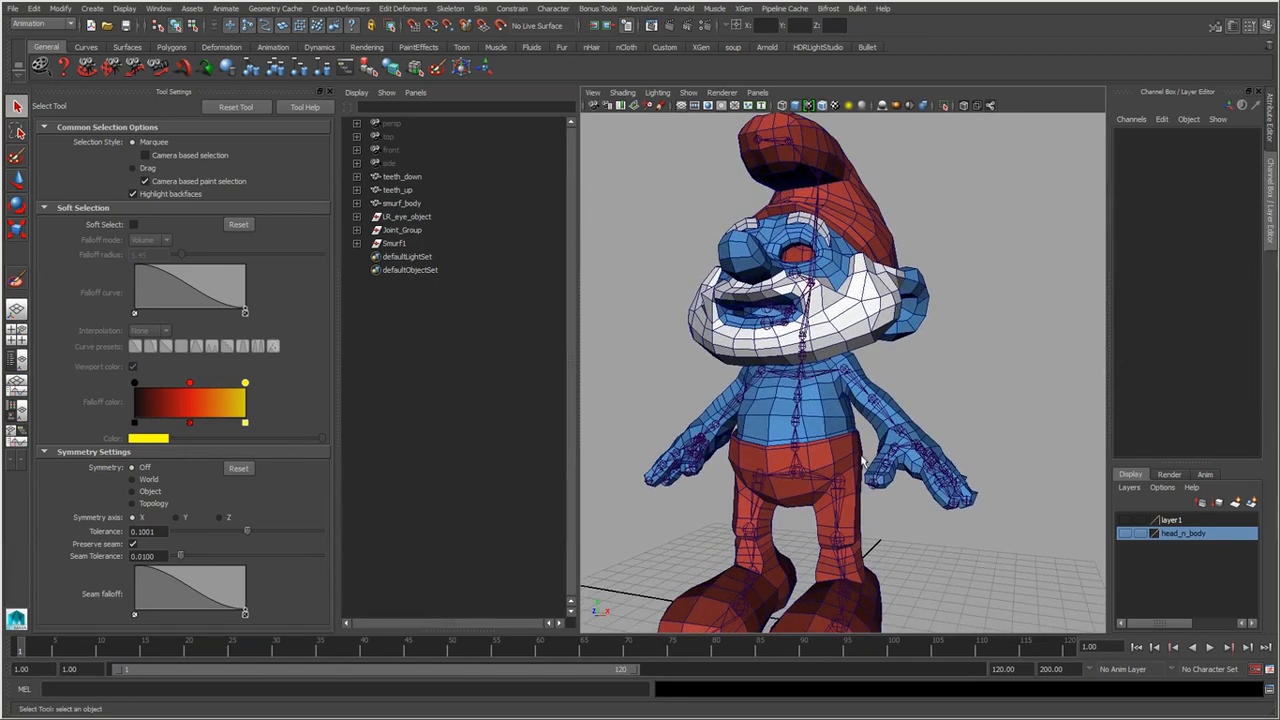
{"action": "left_click", "coordinate": [883, 243]}
{"action": "left_click_drag", "start_coordinate": [938, 494], "coordinate": [887, 484], "text": "alt"}
{"action": "scroll", "coordinate": [887, 484], "scroll_direction": "up", "scroll_amount": 2}
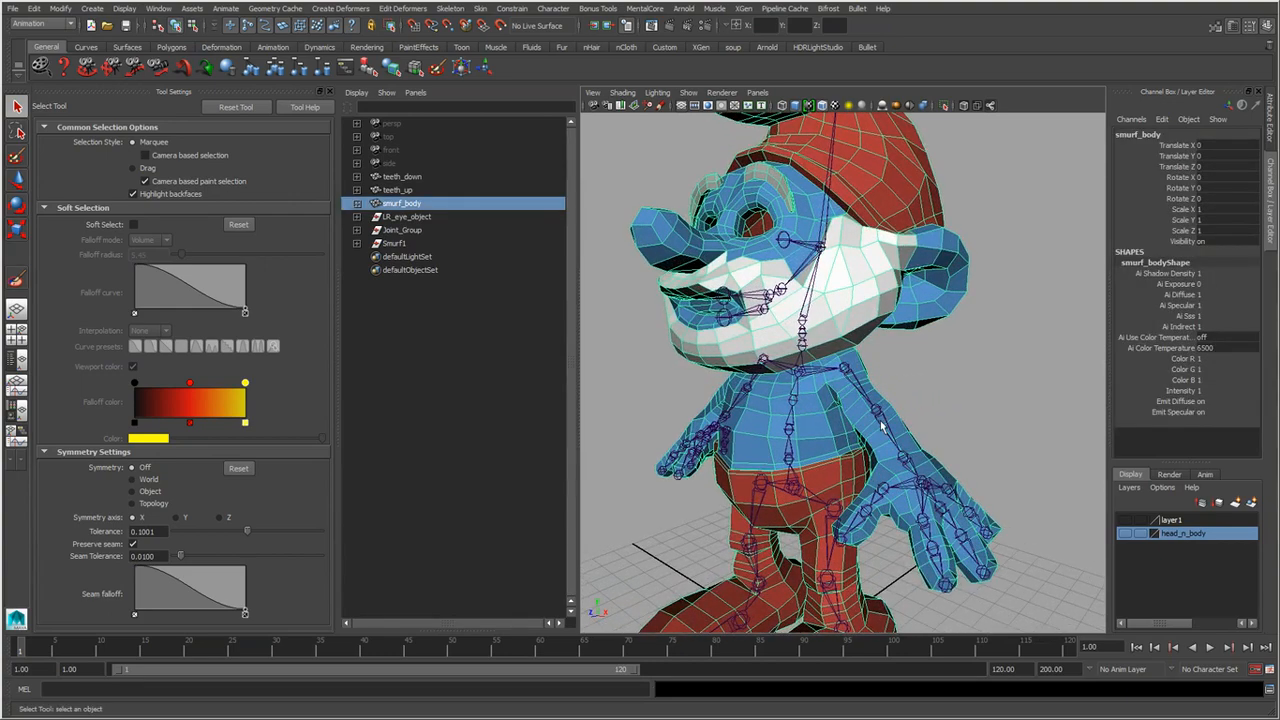
{"action": "left_click_drag", "start_coordinate": [802, 456], "coordinate": [839, 439], "text": "alt"}
{"action": "scroll", "coordinate": [839, 439], "scroll_direction": "up", "scroll_amount": 3}
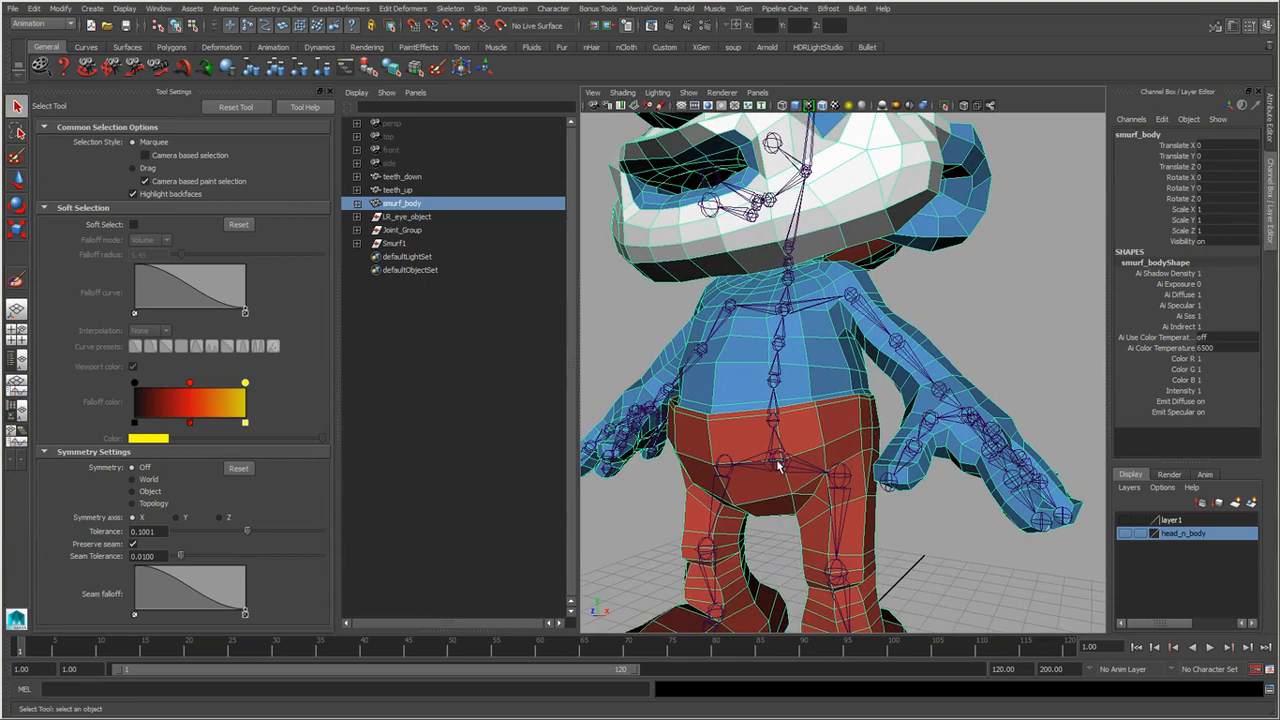
Select the root joint at the character's hips and add the smurf_body mesh to the selection.
{"action": "left_click", "coordinate": [778, 465]}
{"action": "key", "text": "f"}
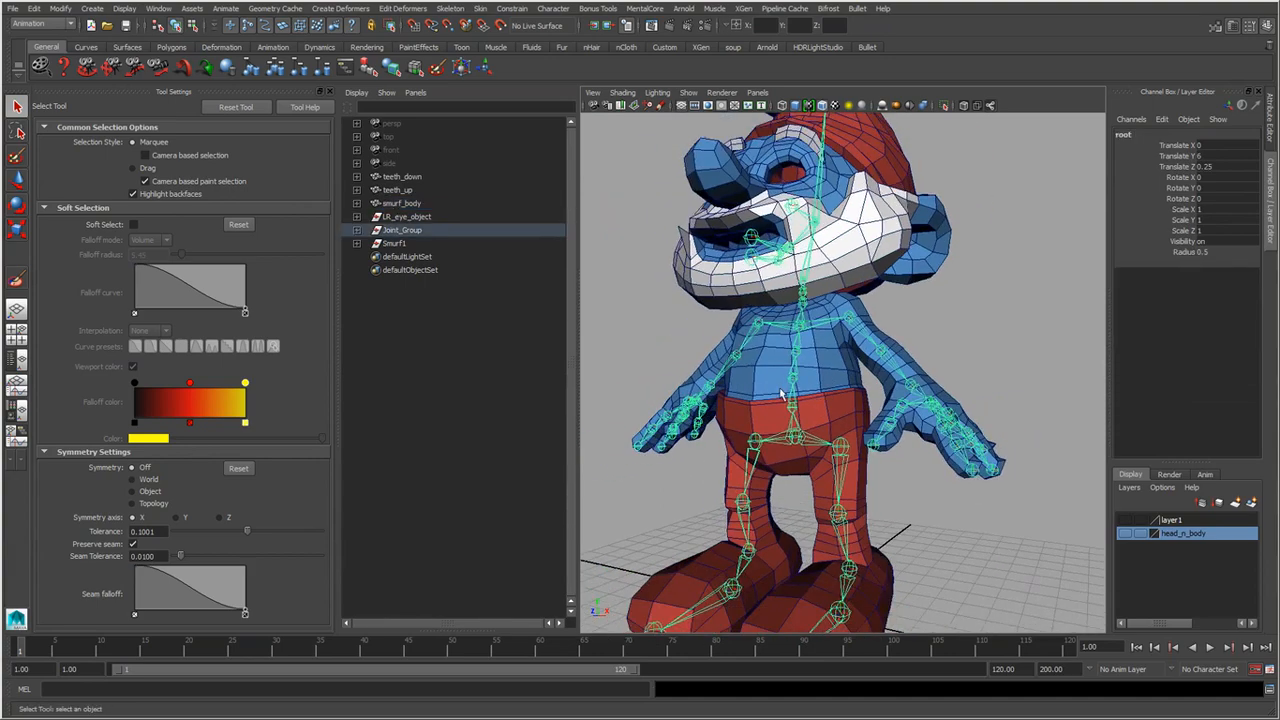
{"action": "left_click_drag", "start_coordinate": [795, 455], "coordinate": [774, 502], "text": "alt"}
{"action": "left_click", "coordinate": [853, 284]}
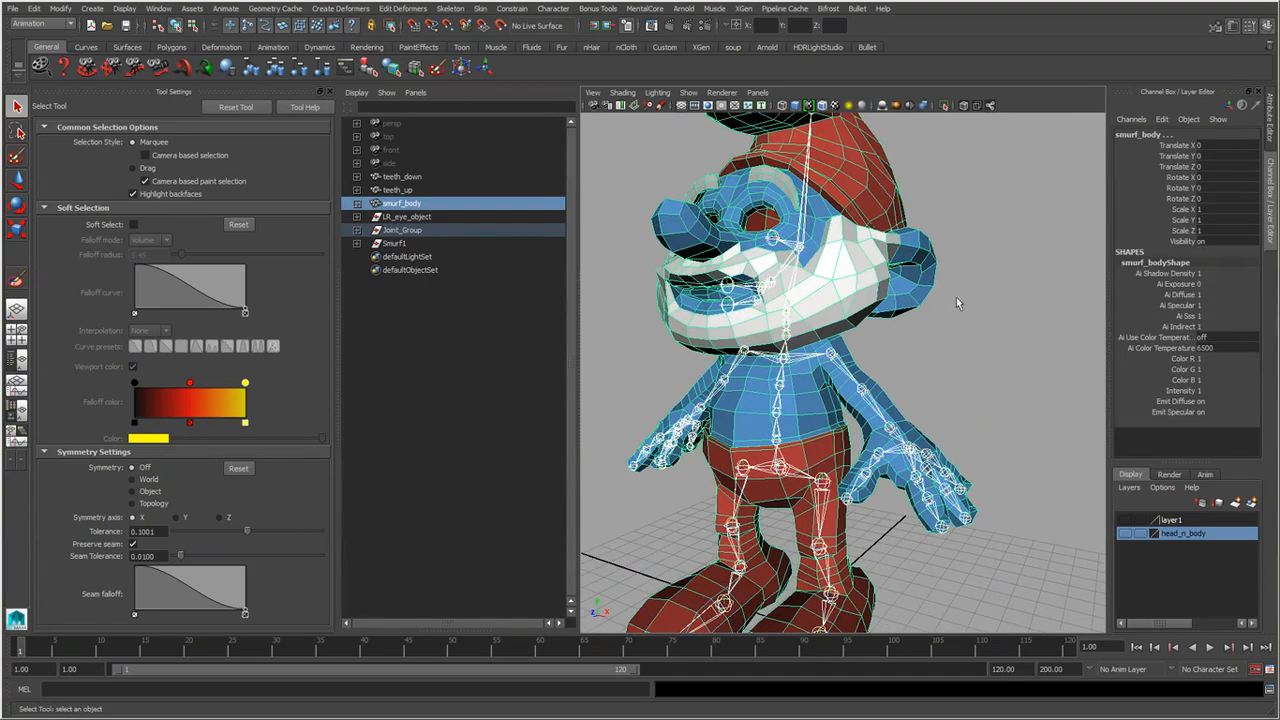
Open the Smooth Bind options for the selected skeleton and body, and reset the settings to their defaults.
{"action": "left_click_drag", "start_coordinate": [956, 303], "coordinate": [948, 304], "text": "alt"}
{"action": "key", "text": "space"}
{"action": "left_click", "coordinate": [1049, 331]}
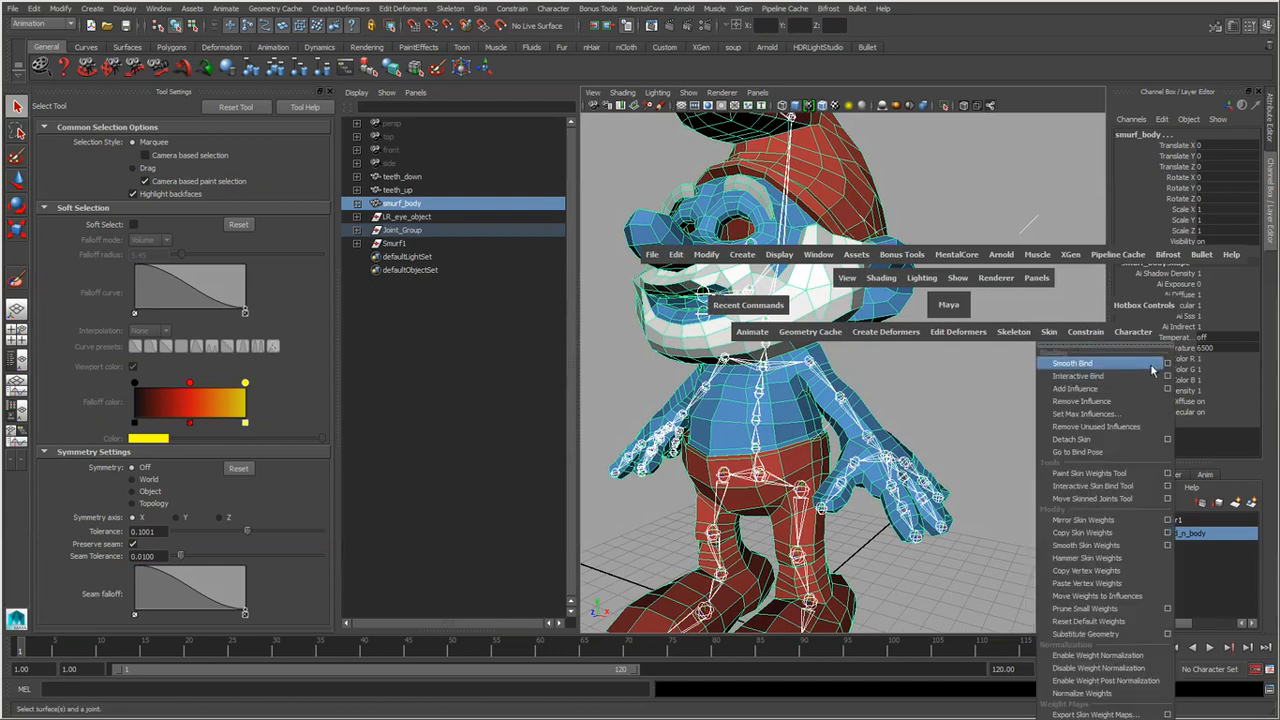
{"action": "left_click", "coordinate": [1166, 364]}
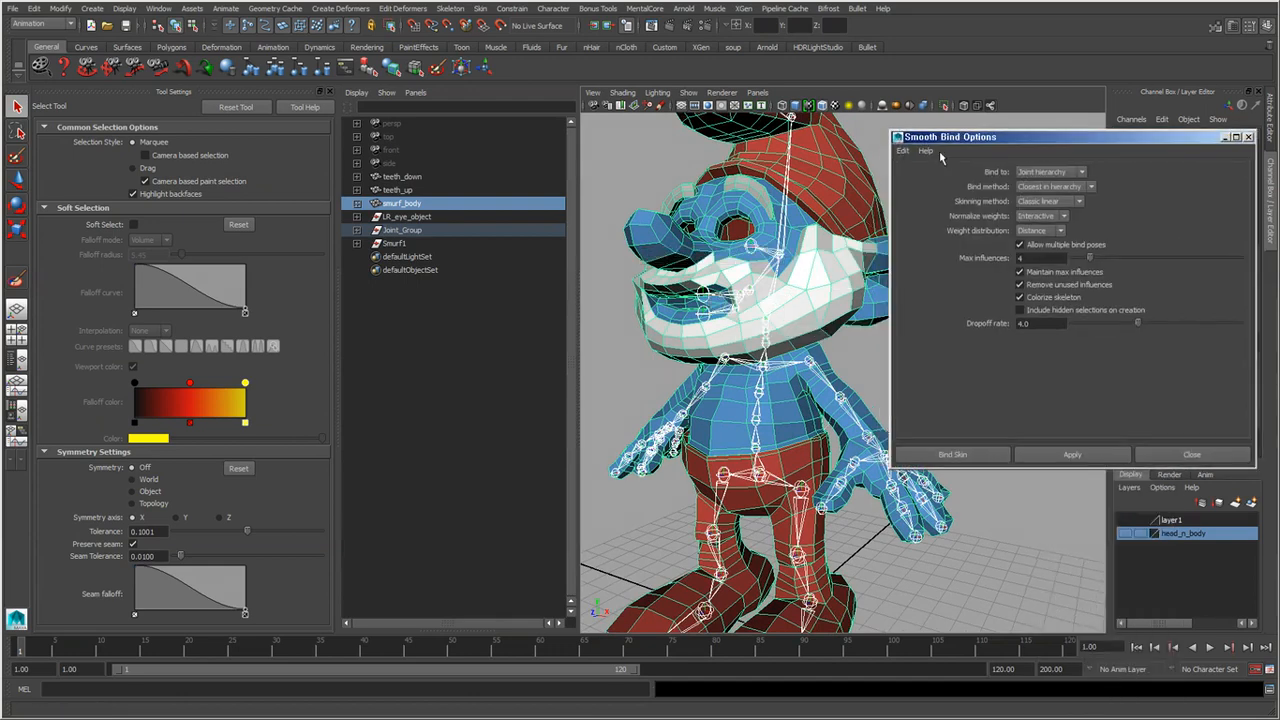
{"action": "left_click", "coordinate": [902, 150]}
{"action": "left_click", "coordinate": [925, 182]}
{"action": "left_click_drag", "start_coordinate": [774, 329], "coordinate": [745, 372], "text": "alt"}
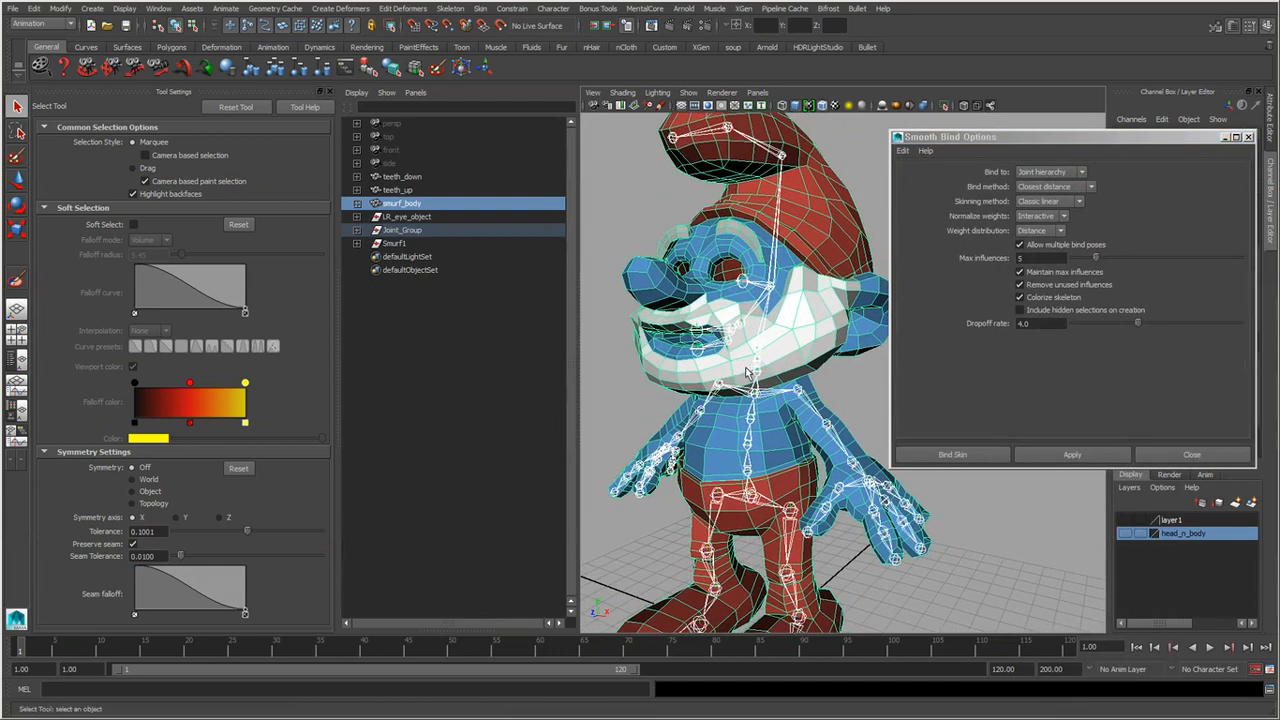
Choose Closest distance as the bind method and inspect the joints in the character's head and torso.
{"action": "left_click", "coordinate": [1078, 188]}
{"action": "left_click", "coordinate": [1072, 199]}
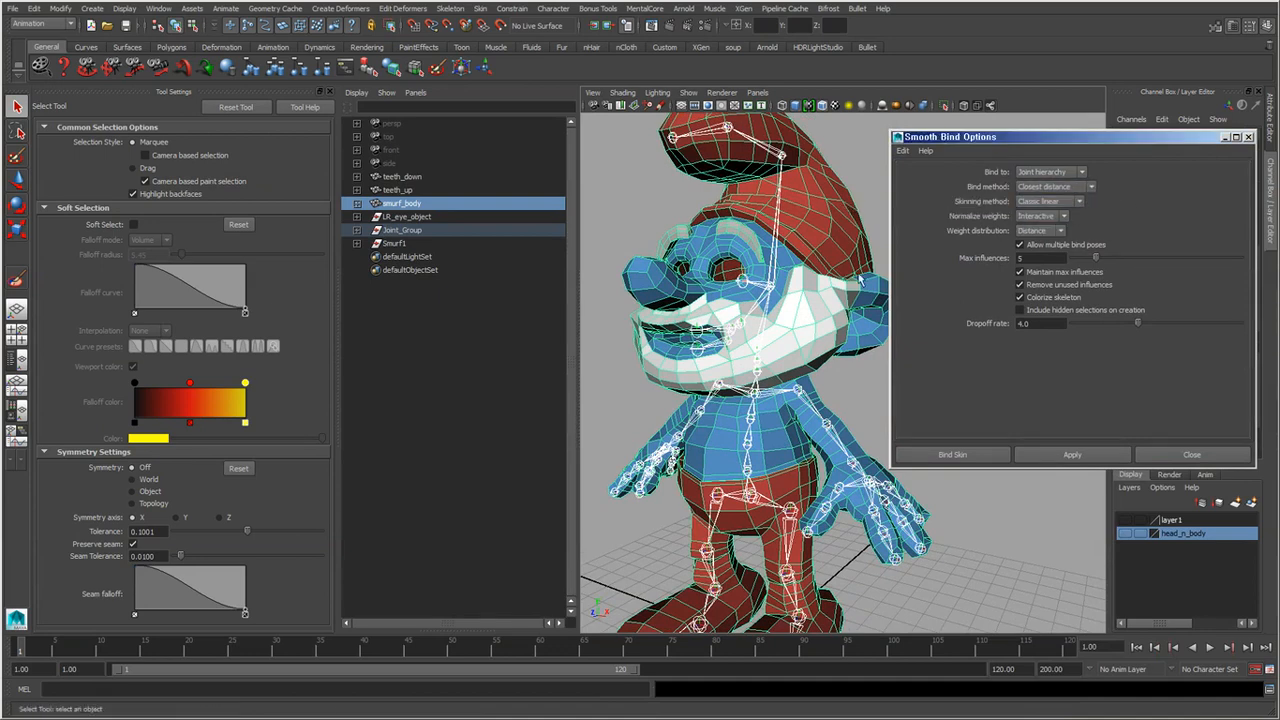
{"action": "middle_click_drag", "start_coordinate": [746, 369], "coordinate": [748, 455], "text": "alt"}
{"action": "right_click_drag", "start_coordinate": [748, 455], "coordinate": [785, 500], "text": "alt"}
{"action": "left_click_drag", "start_coordinate": [785, 500], "coordinate": [771, 481], "text": "alt"}
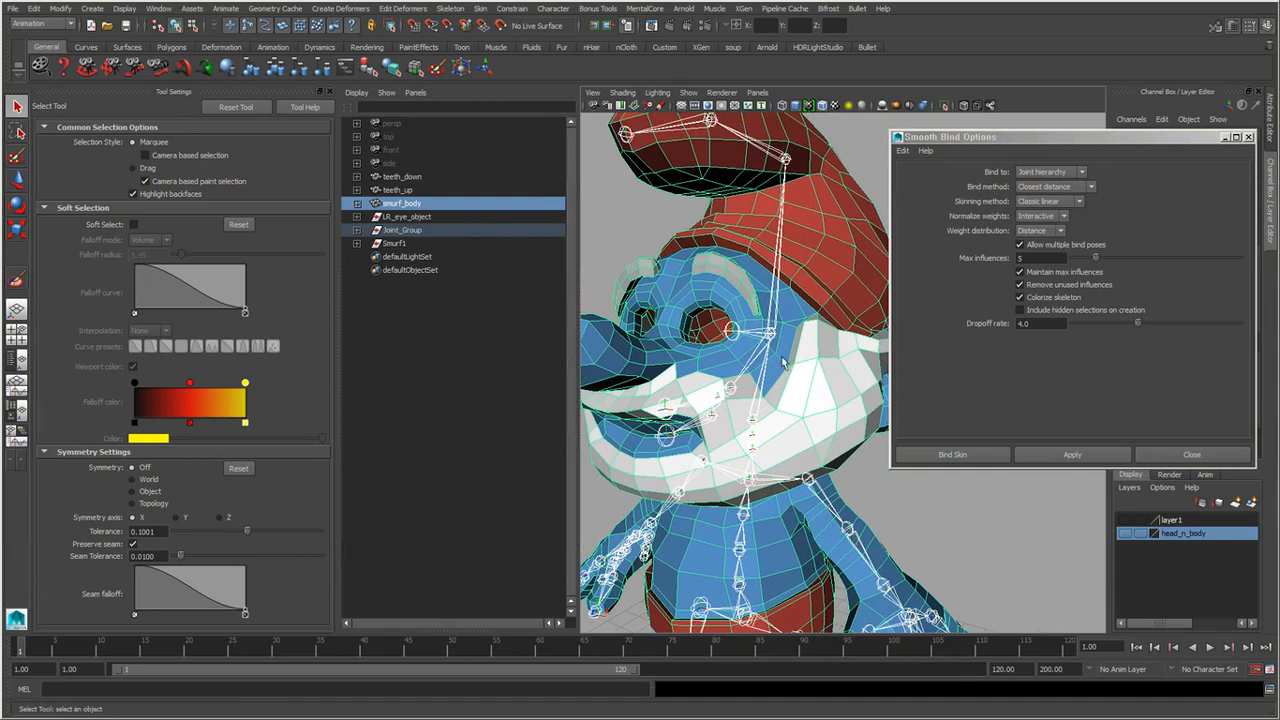
Review the Max influences and Dropoff rate values in the Smooth Bind options against the character's arm and body joints.
{"action": "left_click", "coordinate": [898, 403]}
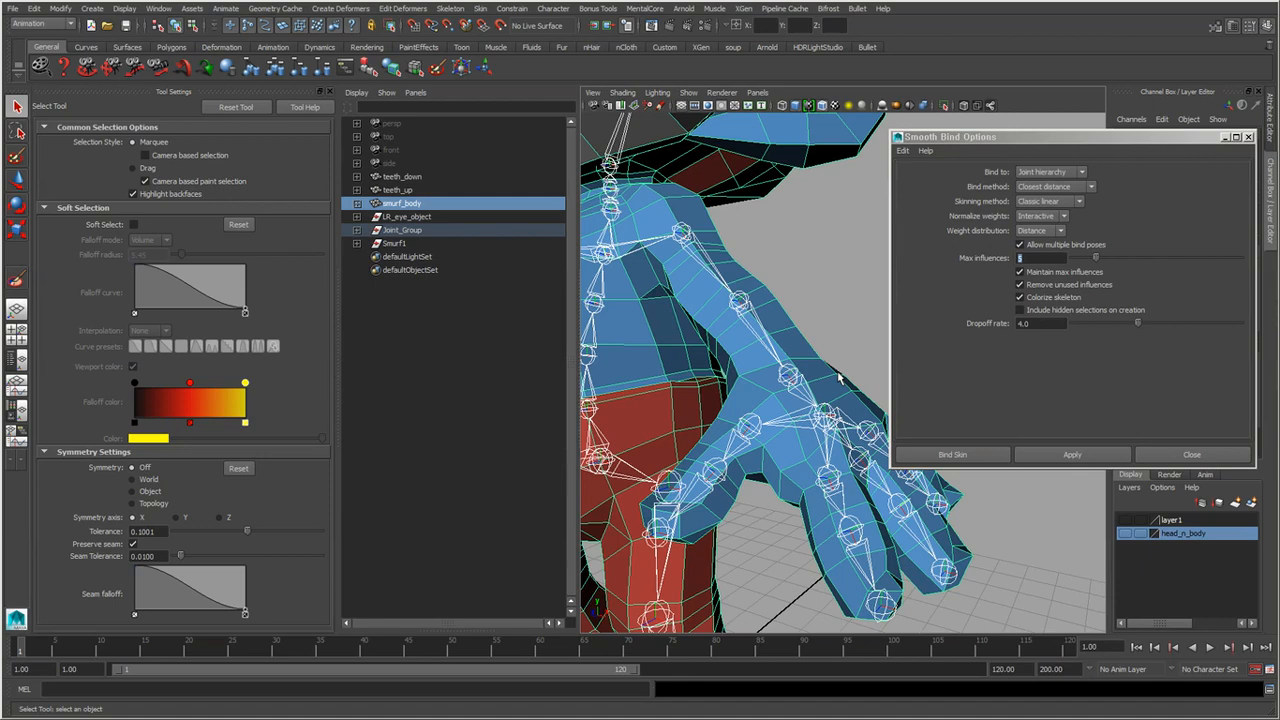
{"action": "left_click_drag", "start_coordinate": [1060, 324], "coordinate": [980, 328]}
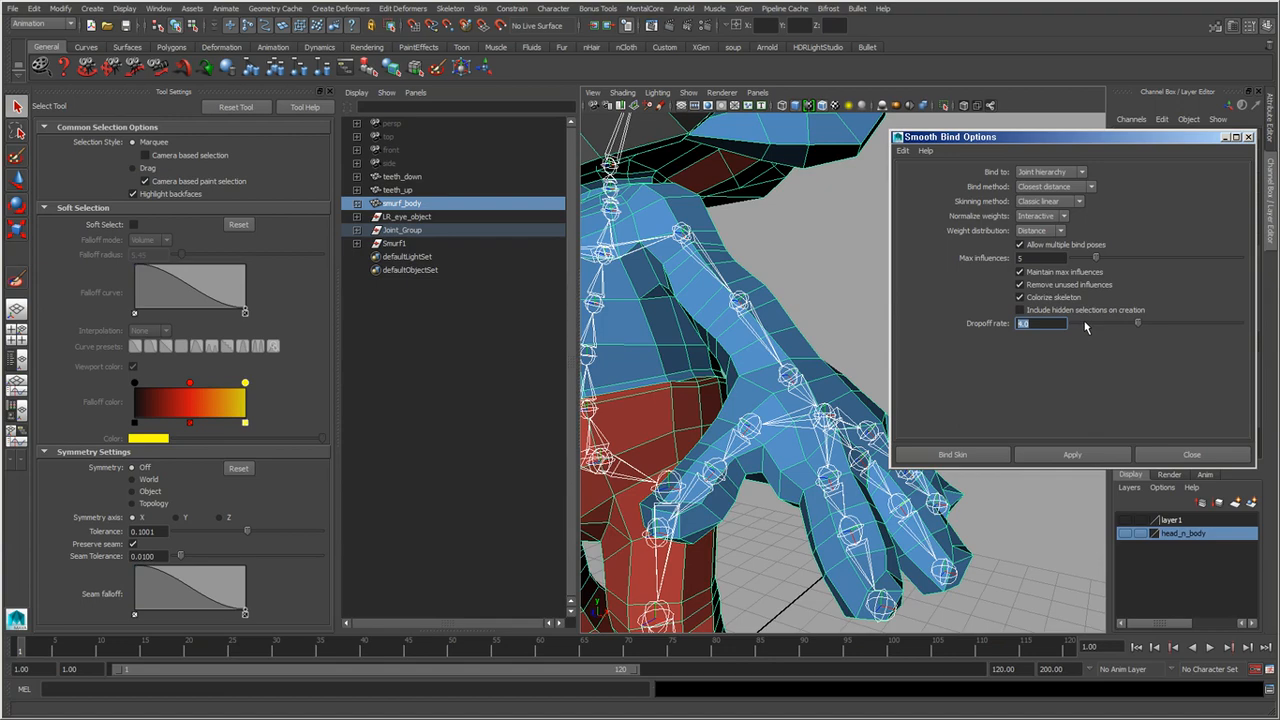
{"action": "right_click_drag", "start_coordinate": [809, 340], "coordinate": [760, 300], "text": "alt"}
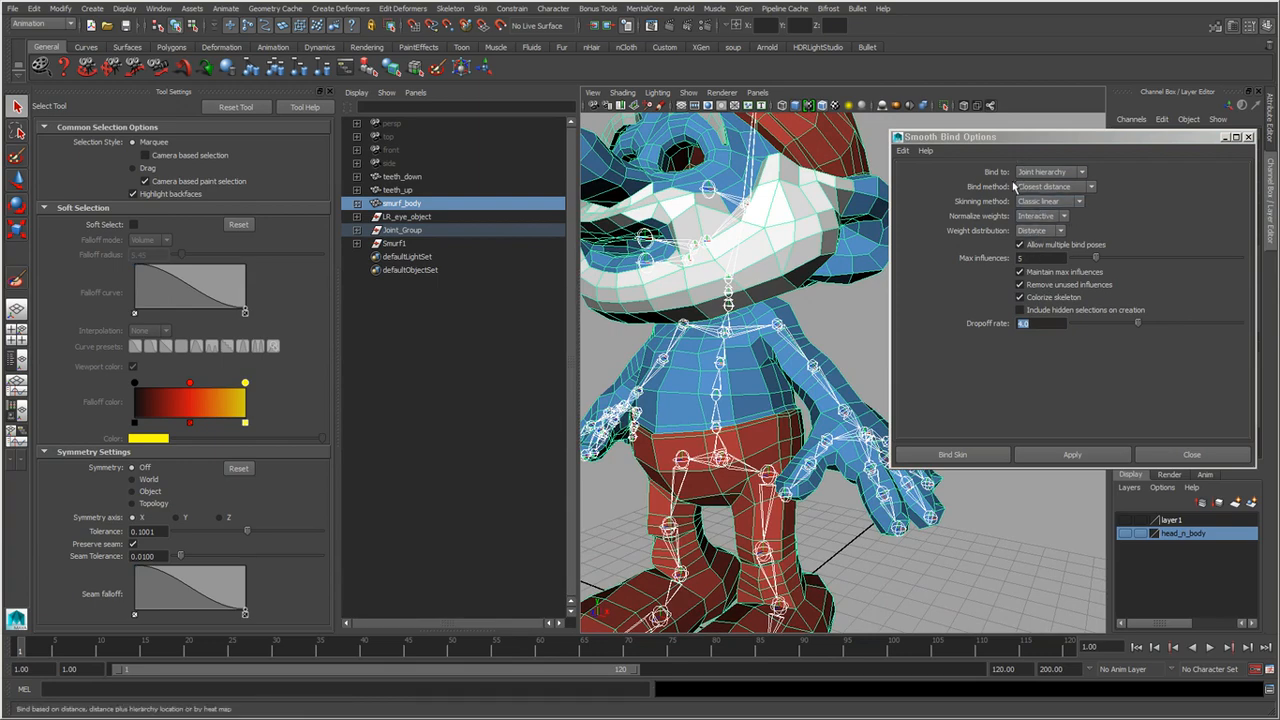
Smooth bind smurf_body to the skeleton using Closest distance, max influences 5 and dropoff rate 4, and deselect everything.
{"action": "left_click", "coordinate": [1070, 454]}
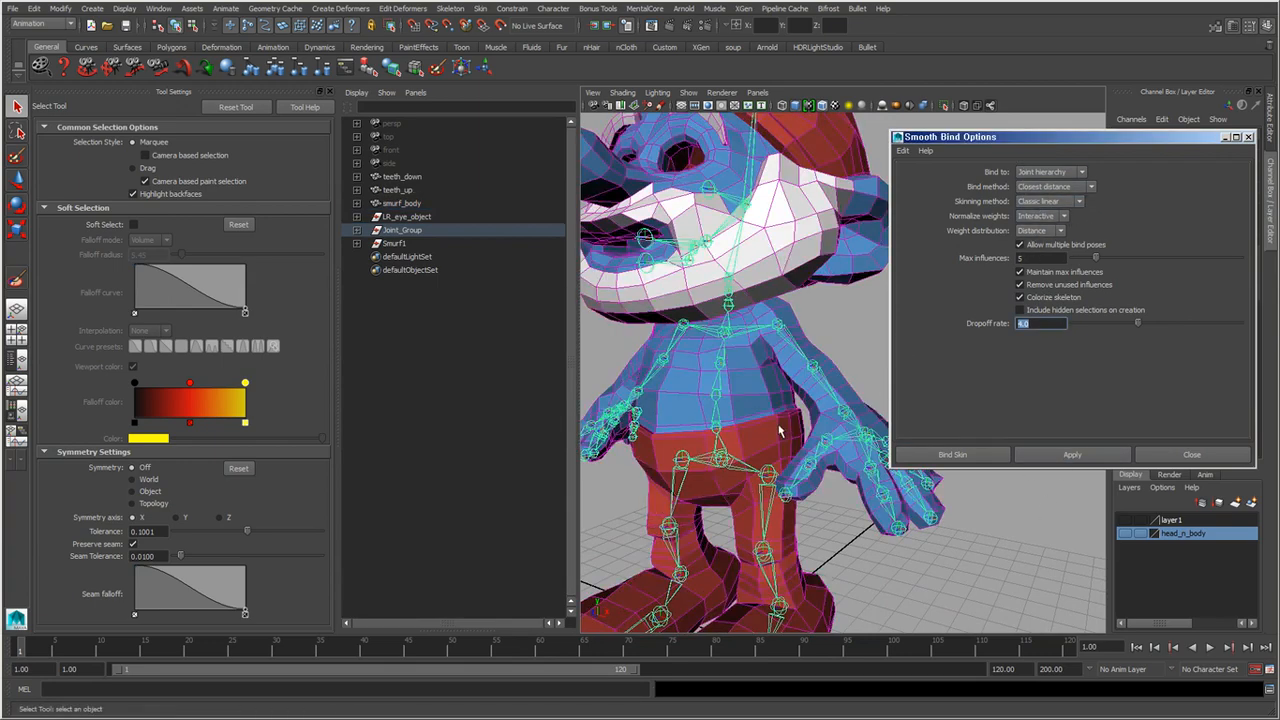
{"action": "right_click_drag", "start_coordinate": [779, 426], "coordinate": [708, 460], "text": "alt"}
{"action": "left_click_drag", "start_coordinate": [708, 460], "coordinate": [663, 484], "text": "alt"}
{"action": "right_click_drag", "start_coordinate": [663, 484], "coordinate": [800, 400], "text": "alt"}
{"action": "left_click", "coordinate": [837, 346]}
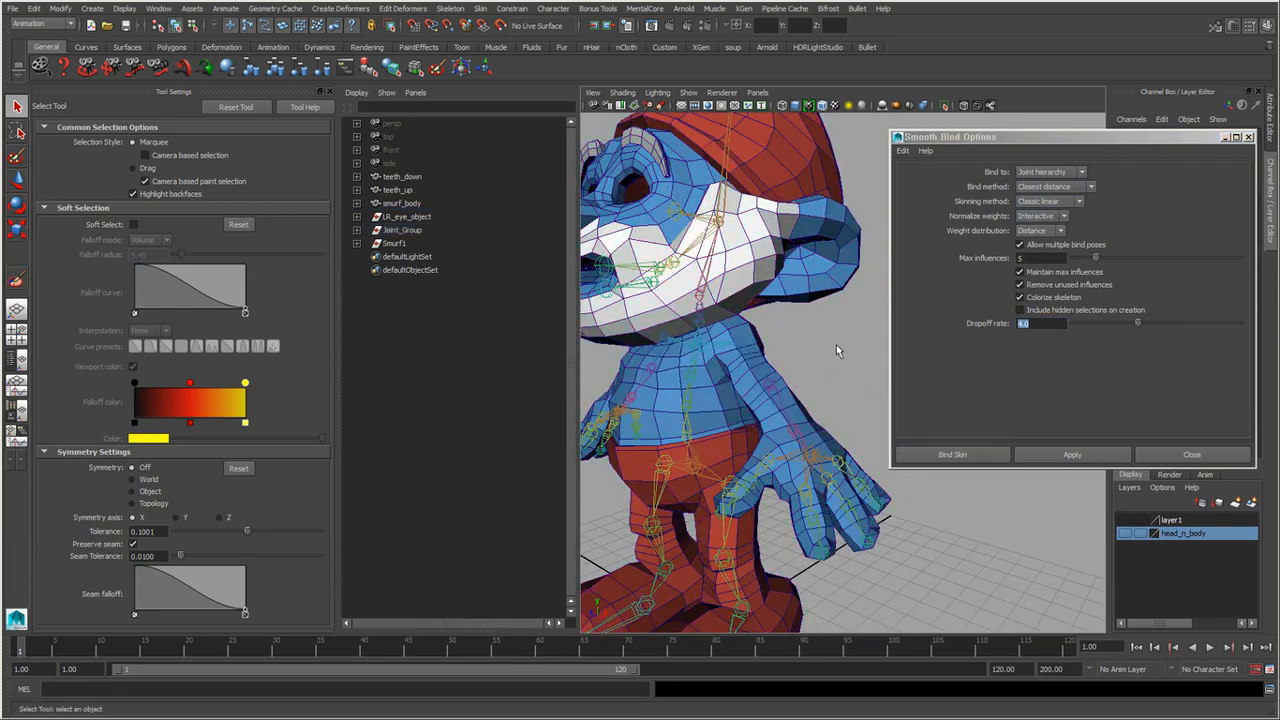
Rotate the left shoulder joint to raise the arm and inspect the deformation at the armpit, waist and head.
{"action": "left_click", "coordinate": [751, 355]}
{"action": "left_click_drag", "start_coordinate": [751, 355], "coordinate": [737, 394], "text": "alt"}
{"action": "right_click_drag", "start_coordinate": [737, 394], "coordinate": [787, 455], "text": "alt"}
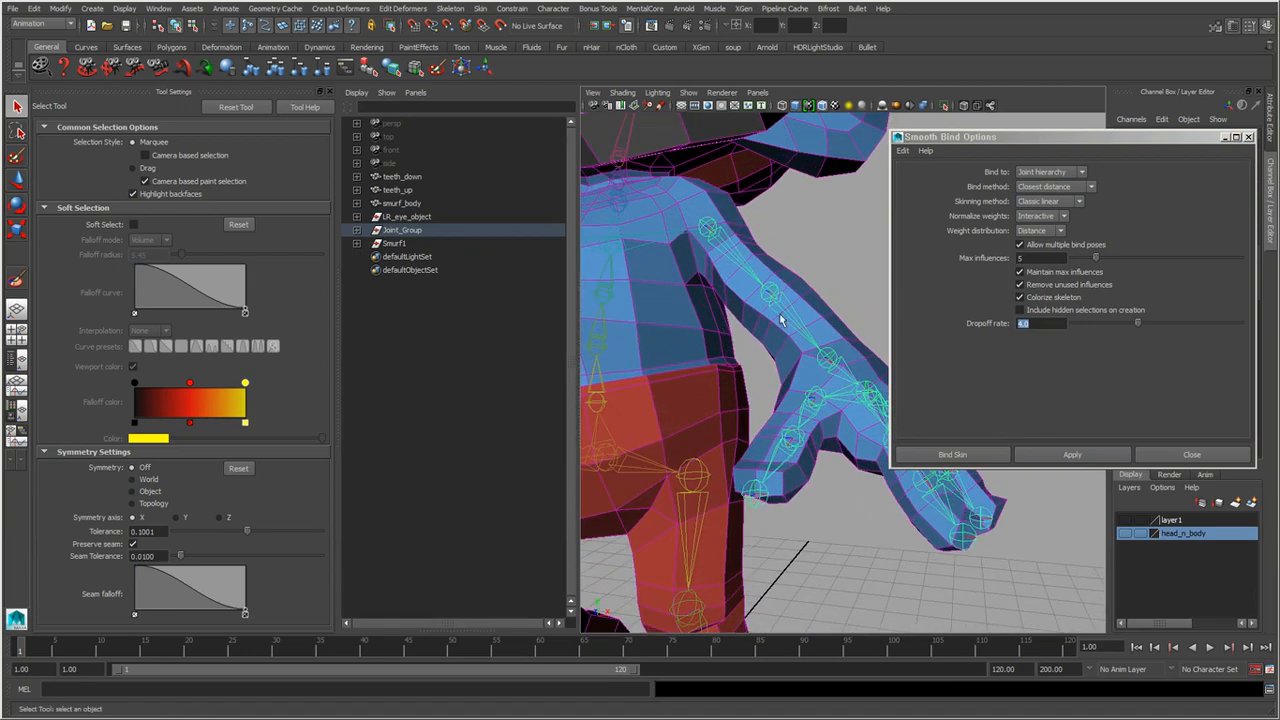
{"action": "right_click_drag", "start_coordinate": [860, 487], "coordinate": [765, 332], "text": "alt"}
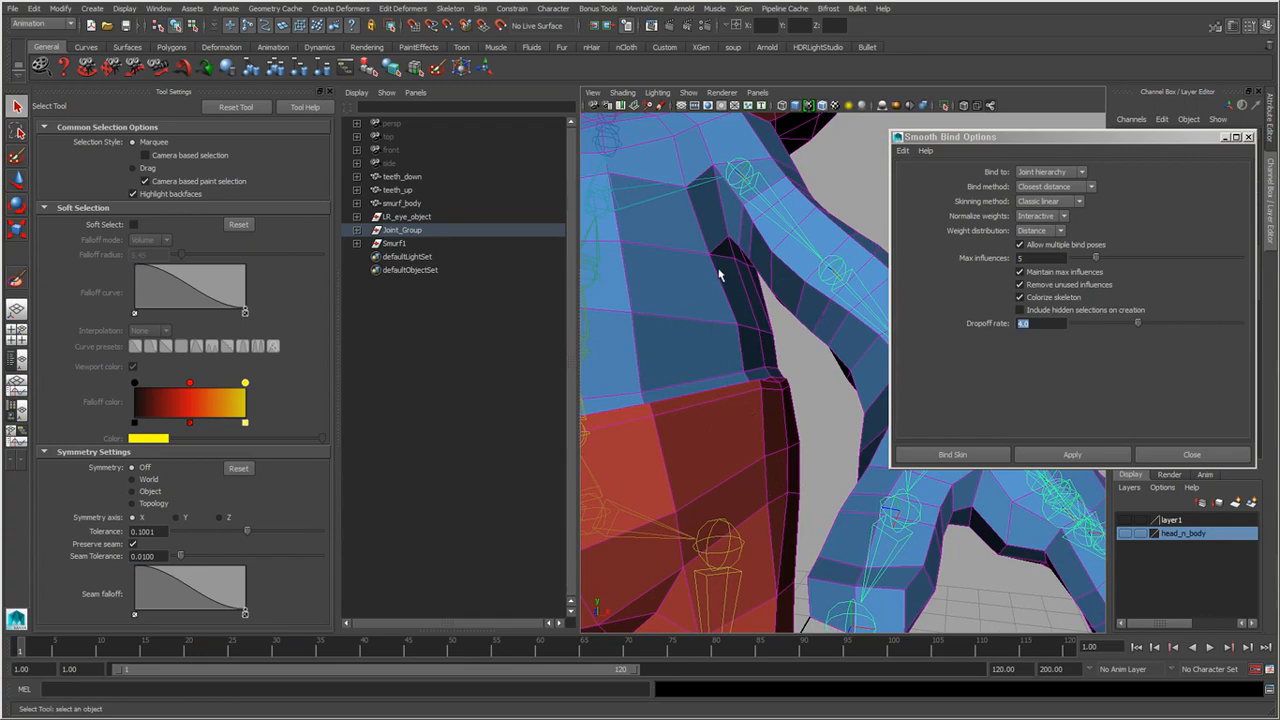
{"action": "left_click_drag", "start_coordinate": [773, 275], "coordinate": [731, 381], "text": "alt"}
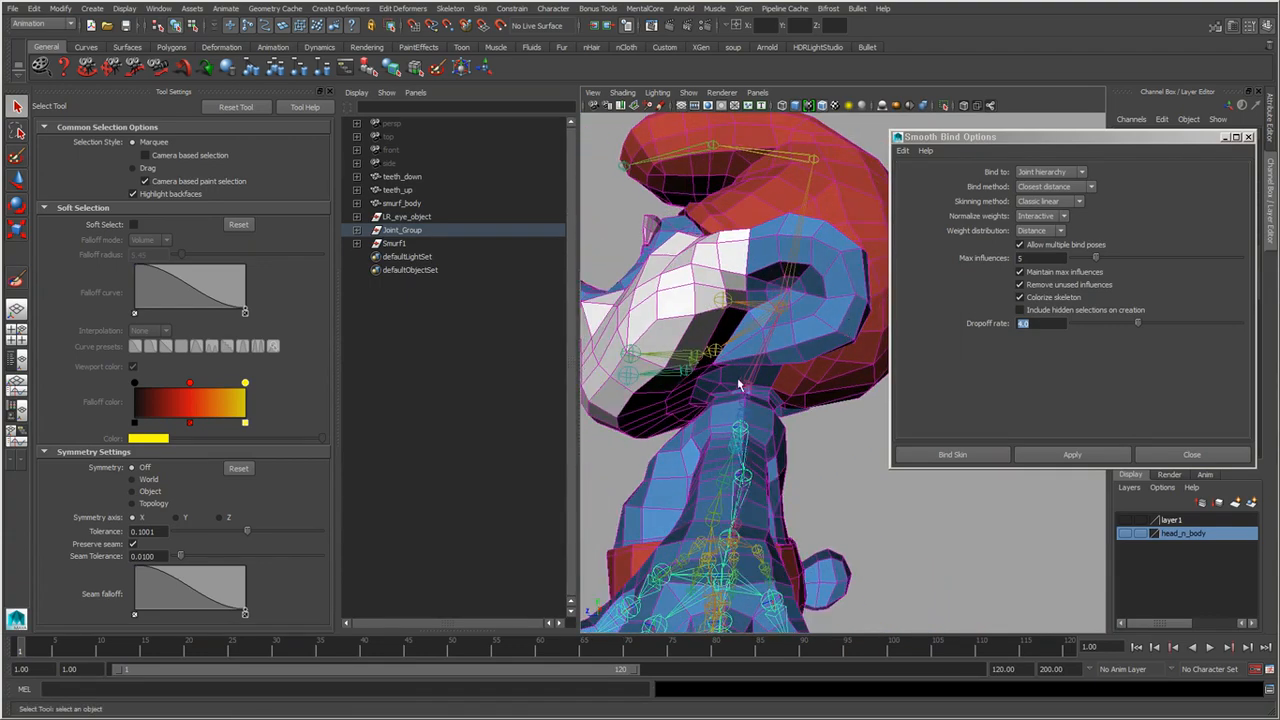
{"action": "mouse_move", "coordinate": [736, 440]}
{"action": "left_mouse_down", "text": "alt"}
{"action": "mouse_move", "coordinate": [774, 440]}
{"action": "mouse_move", "coordinate": [748, 443]}
{"action": "mouse_move", "coordinate": [766, 410]}
{"action": "mouse_move", "coordinate": [729, 463]}
{"action": "left_mouse_up", "text": "alt"}
{"action": "key", "text": "e"}
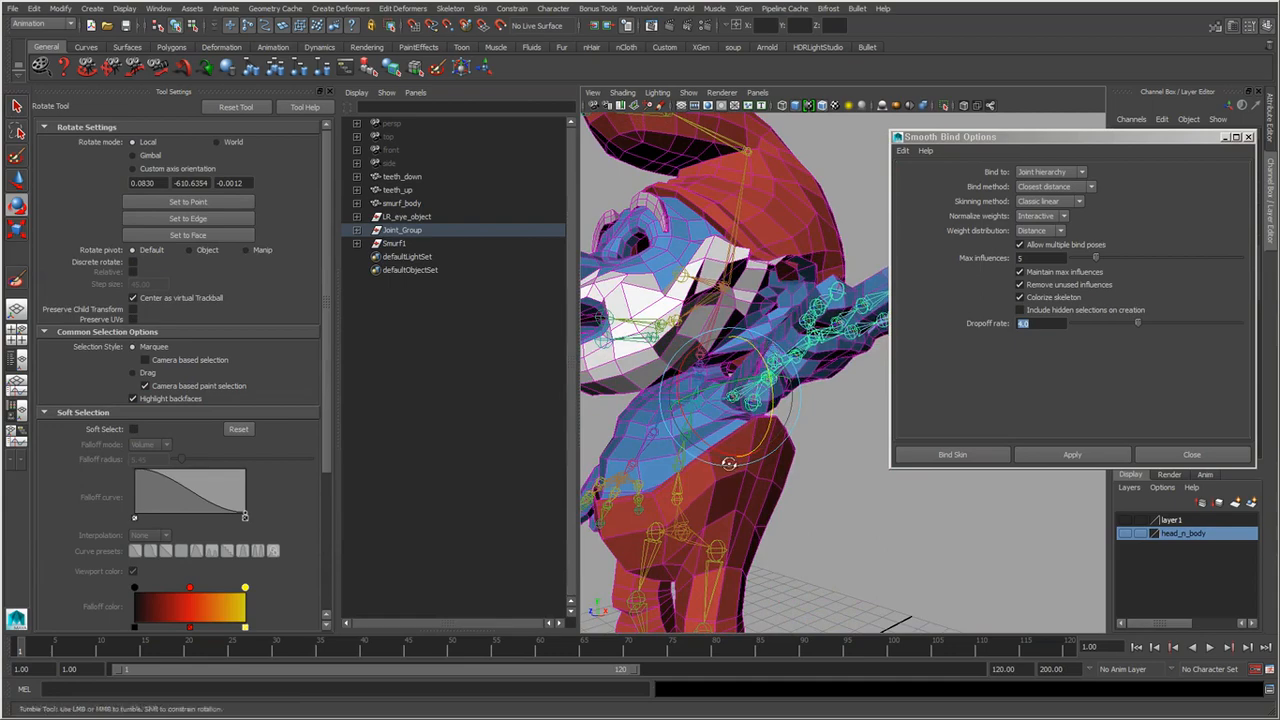
{"action": "right_click_drag", "start_coordinate": [729, 463], "coordinate": [760, 470], "text": "alt"}
{"action": "middle_click_drag", "start_coordinate": [760, 470], "coordinate": [805, 432], "text": "alt"}
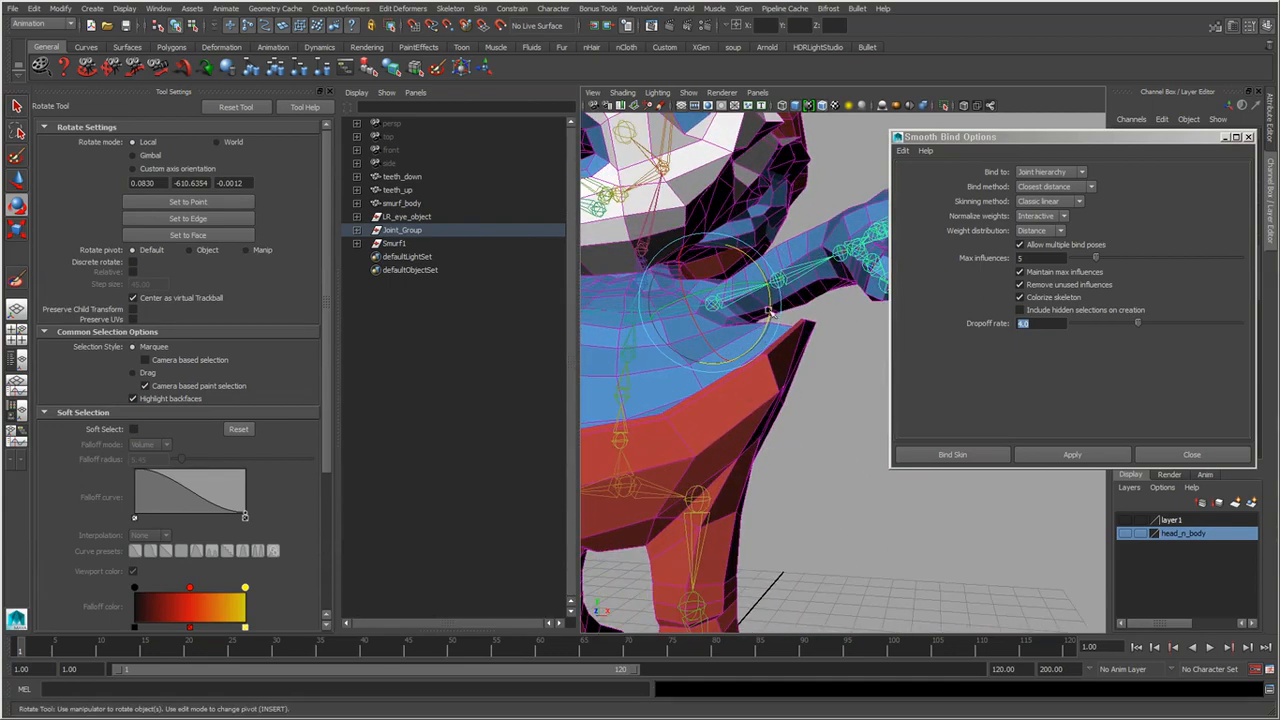
{"action": "left_click_drag", "start_coordinate": [770, 312], "coordinate": [771, 453], "text": "alt"}
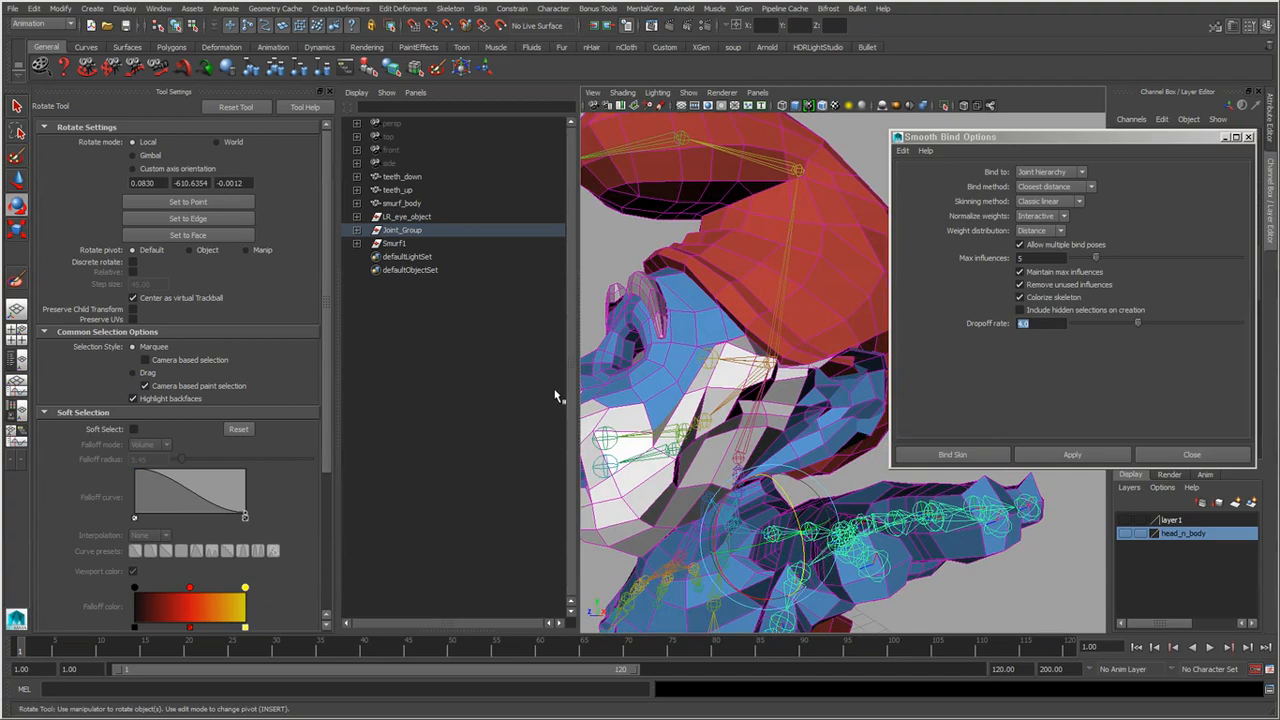
Undo the arm rotation and the smooth bind, back to the selected unbound skeleton and smurf_body.
{"action": "key", "text": "ctrl+z"}
{"action": "key", "text": "ctrl+z"}
{"action": "key", "text": "ctrl+z"}
{"action": "key", "text": "ctrl+z"}
{"action": "key", "text": "ctrl+z"}
{"action": "key", "text": "ctrl+z"}
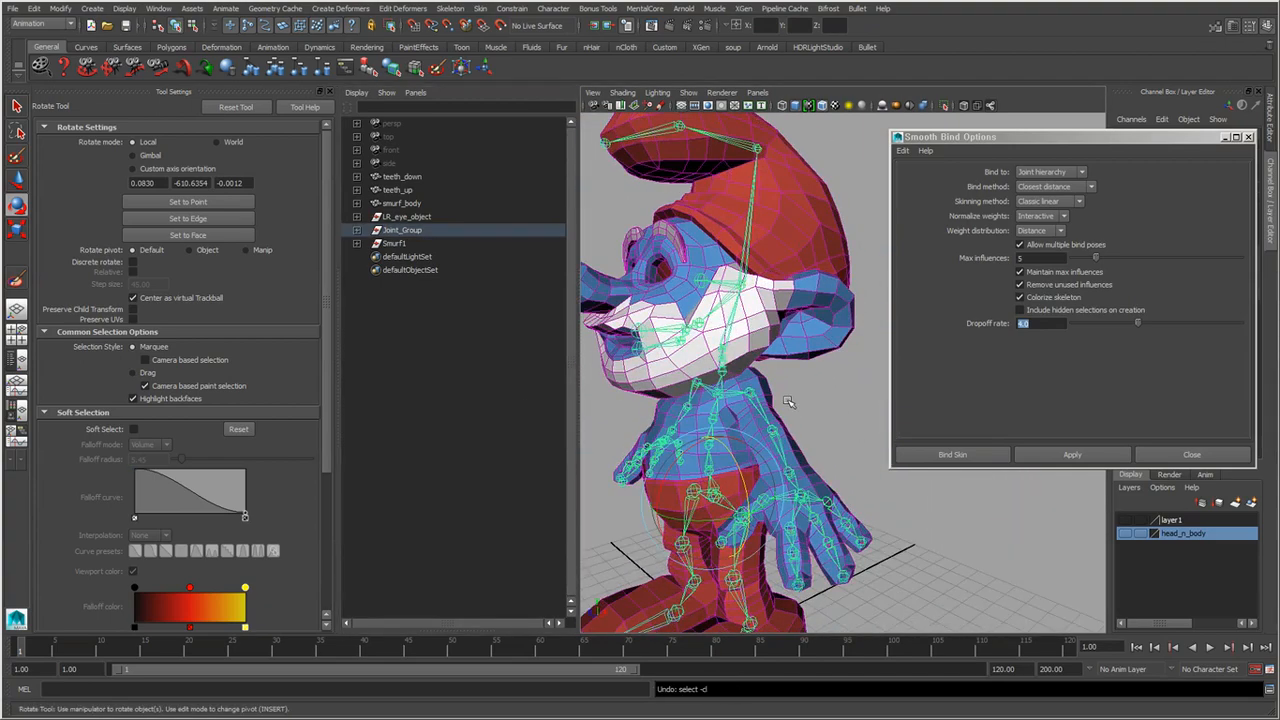
{"action": "key", "text": "ctrl+z"}
{"action": "left_click_drag", "start_coordinate": [800, 443], "coordinate": [850, 443], "text": "alt"}
{"action": "key", "text": "q"}
{"action": "left_click_drag", "start_coordinate": [802, 514], "coordinate": [811, 518], "text": "alt"}
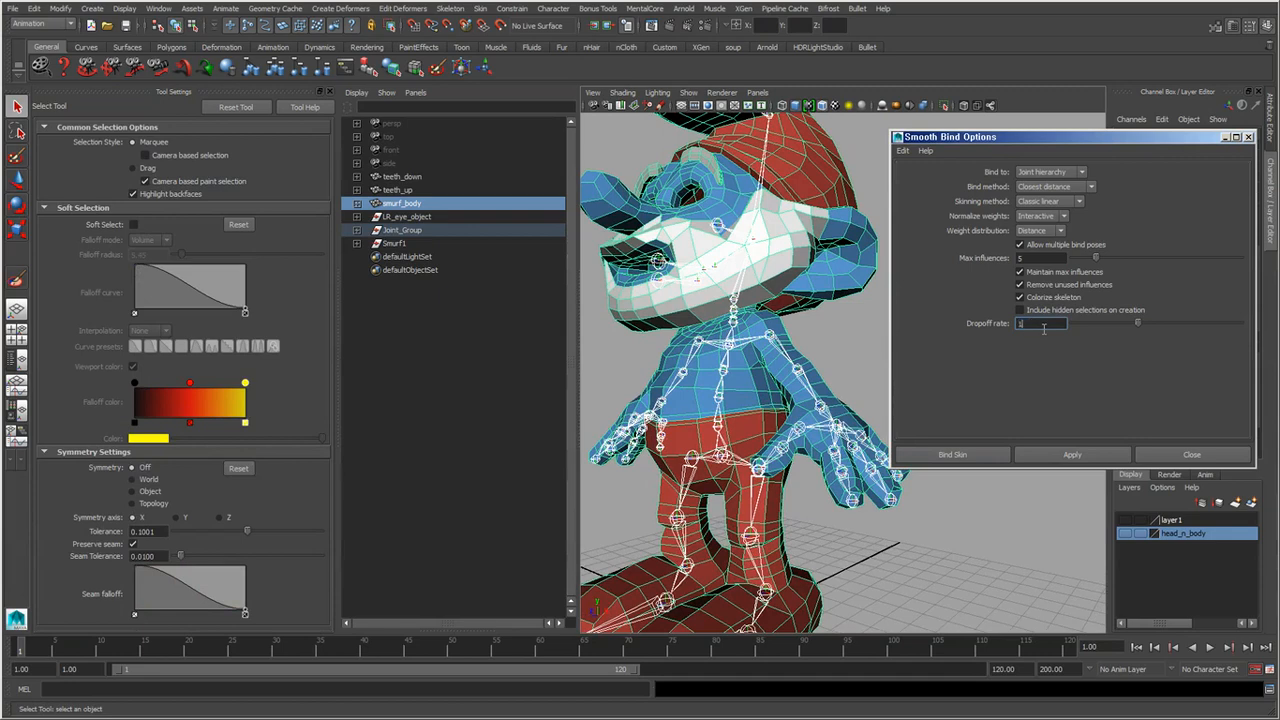
Set the dropoff rate to 1 and max influences to 3, and apply the smooth bind to the body.
{"action": "left_click_drag", "start_coordinate": [1046, 259], "coordinate": [893, 253]}
{"action": "left_click", "coordinate": [1072, 454]}
{"action": "left_click_drag", "start_coordinate": [860, 400], "coordinate": [803, 275], "text": "alt"}
Raise the arm by rotating the left shoulder joint to test the deformation with dropoff rate 1.
{"action": "left_click", "coordinate": [771, 342]}
{"action": "key", "text": "e"}
{"action": "right_click_drag", "start_coordinate": [788, 325], "coordinate": [763, 514], "text": "alt"}
{"action": "left_click_drag", "start_coordinate": [763, 514], "coordinate": [789, 466], "text": "alt"}
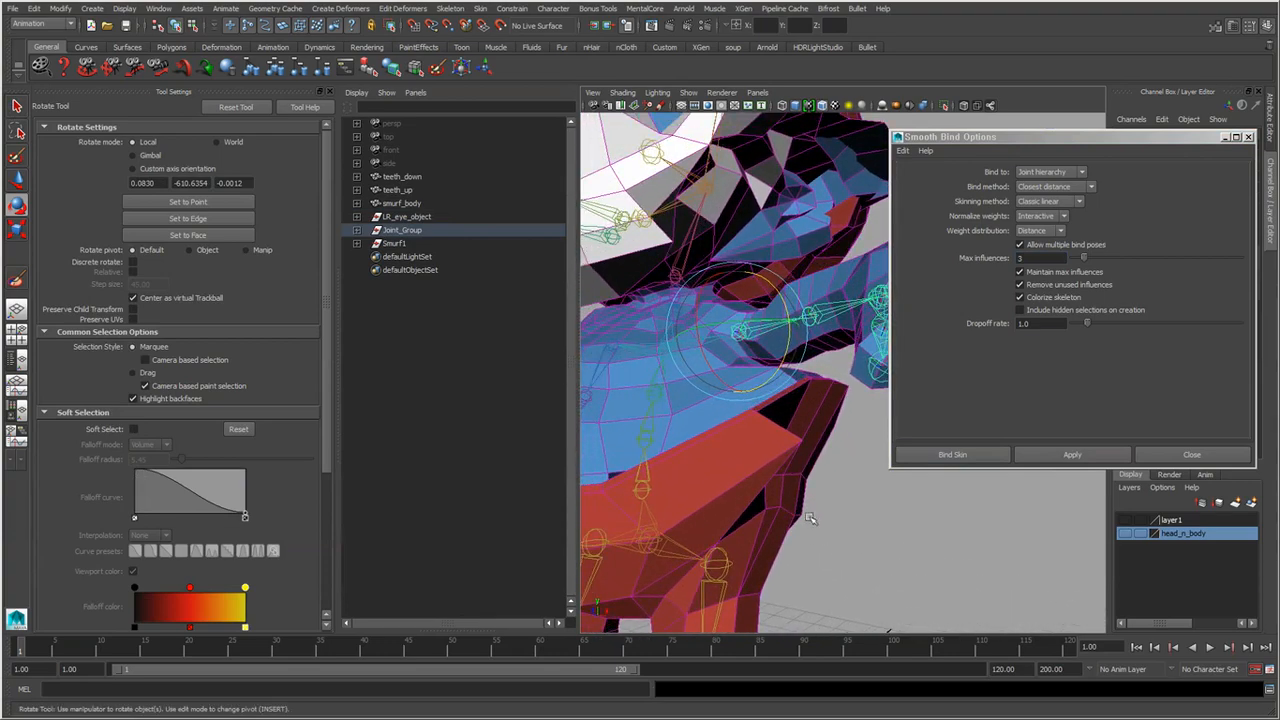
Undo the second arm rotation test and its smooth bind so the skeleton and body are selected again.
{"action": "key", "text": "ctrl+z"}
{"action": "key", "text": "ctrl+z"}
{"action": "key", "text": "ctrl+z"}
{"action": "key", "text": "ctrl+z"}
{"action": "key", "text": "ctrl+z"}
{"action": "key", "text": "ctrl+z"}
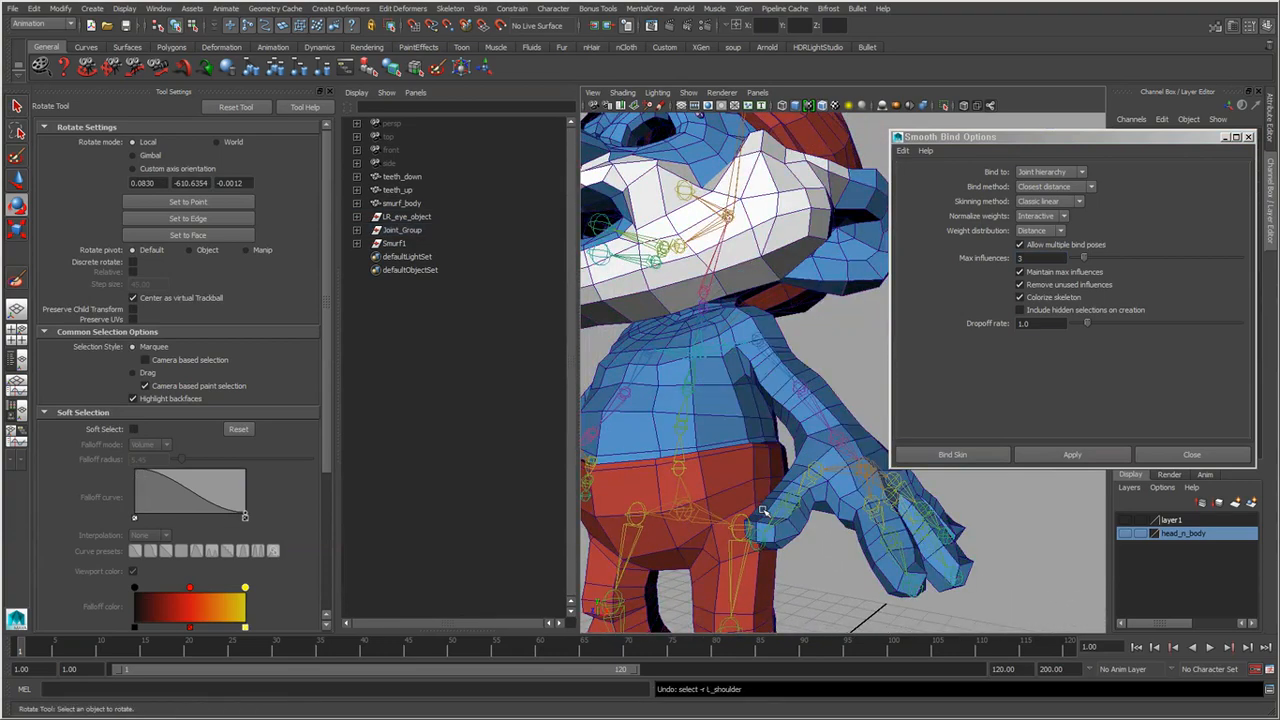
{"action": "key", "text": "ctrl+z"}
{"action": "key", "text": "ctrl+z"}
{"action": "right_click_drag", "start_coordinate": [763, 511], "coordinate": [766, 469], "text": "alt"}
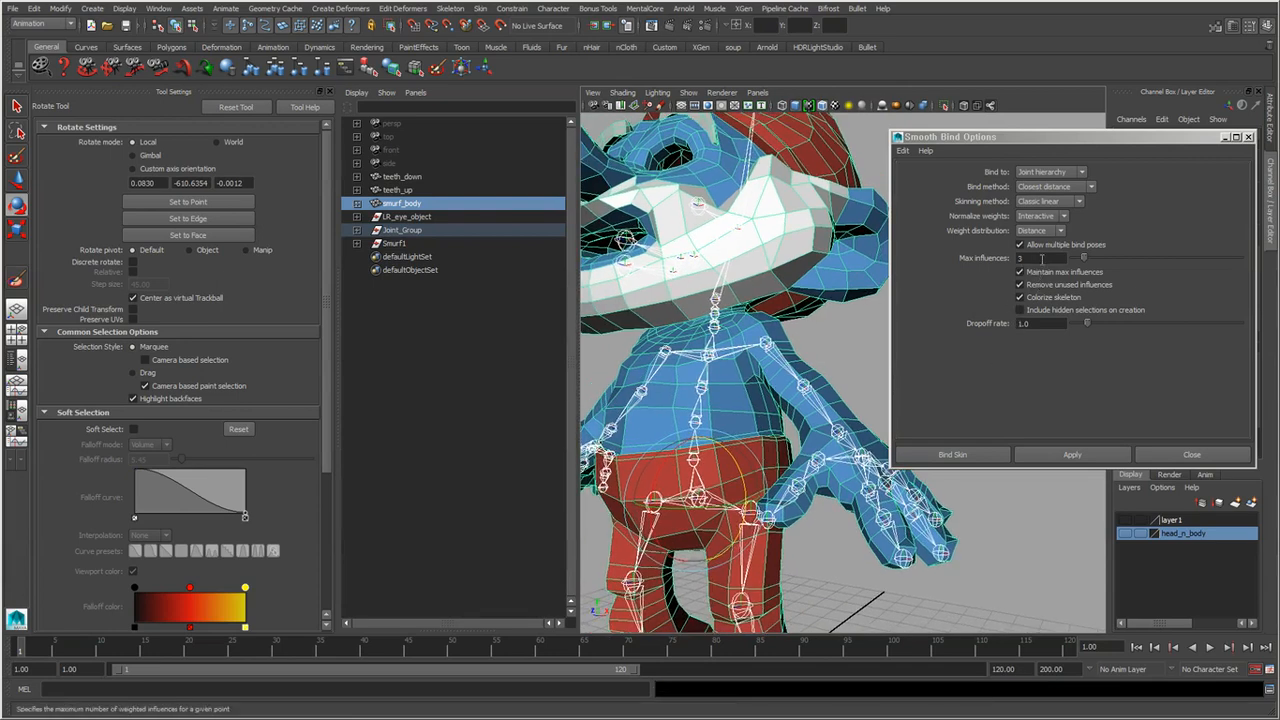
Set the dropoff rate to 30 and apply the smooth bind to smurf_body with max influences 3.
{"action": "left_click", "coordinate": [1053, 323]}
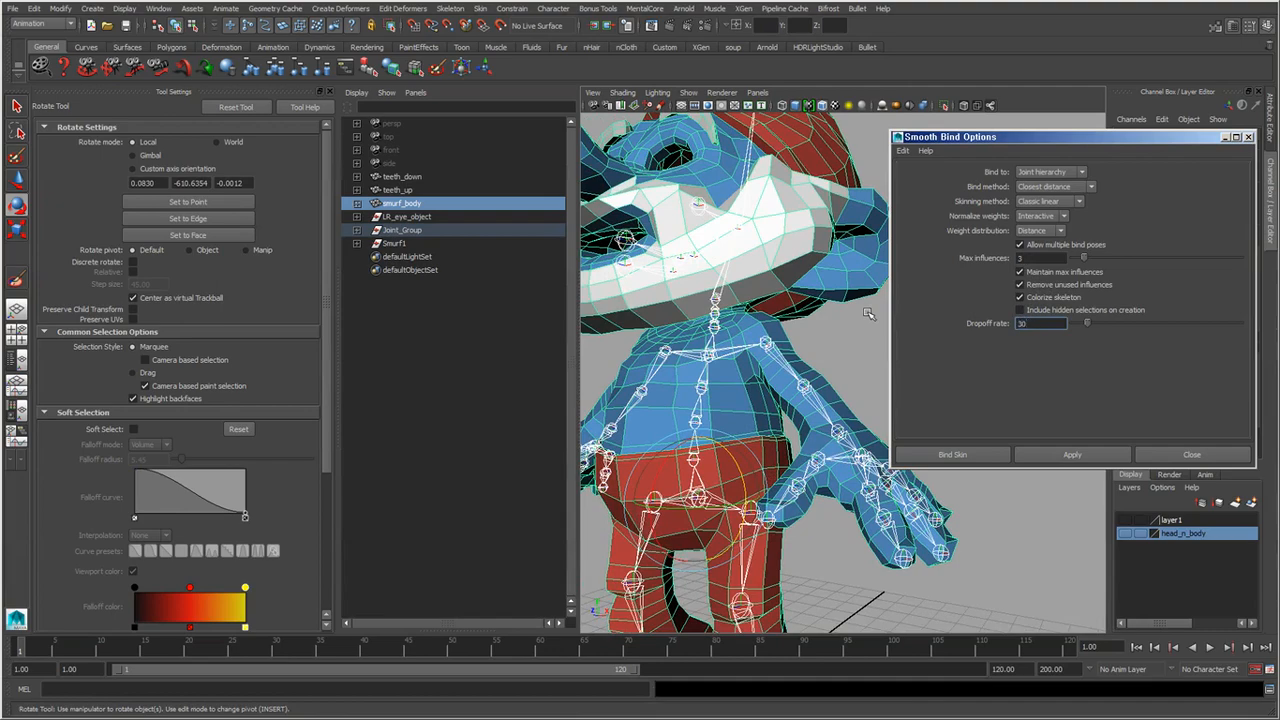
{"action": "left_click", "coordinate": [1056, 460]}
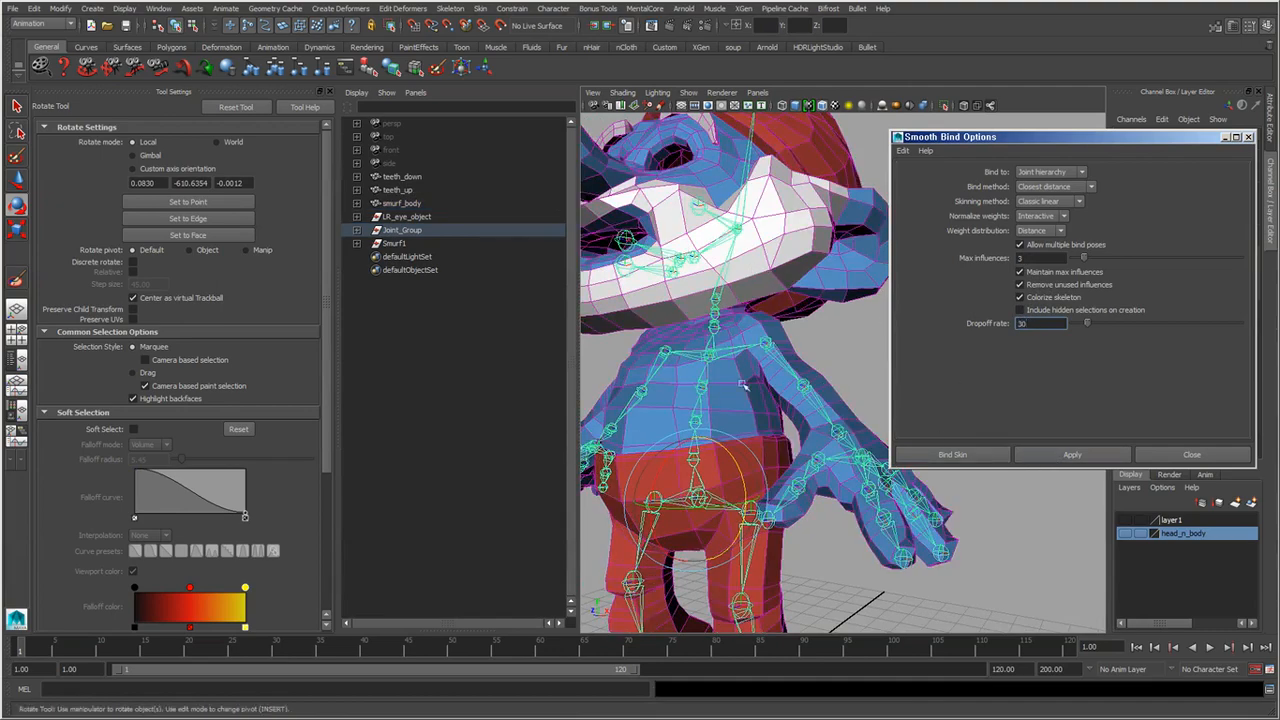
{"action": "left_click_drag", "start_coordinate": [743, 386], "coordinate": [723, 417], "text": "alt"}
{"action": "right_click_drag", "start_coordinate": [723, 417], "coordinate": [804, 393], "text": "alt"}
Select the left shoulder joint and rotate it so the arm rises to about horizontal.
{"action": "left_click", "coordinate": [774, 370]}
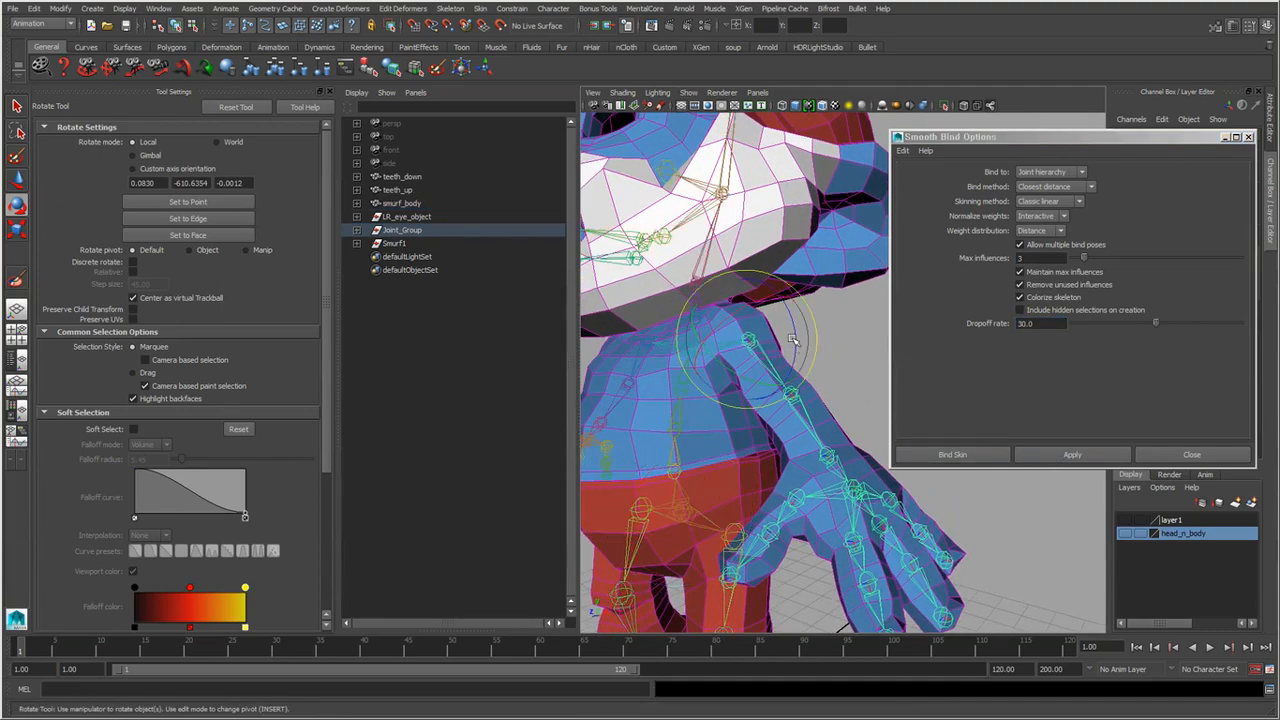
{"action": "left_click_drag", "start_coordinate": [793, 339], "coordinate": [787, 295]}
{"action": "key", "text": "ctrl+z"}
{"action": "left_click_drag", "start_coordinate": [795, 338], "coordinate": [798, 294]}
{"action": "right_click_drag", "start_coordinate": [775, 327], "coordinate": [706, 424], "text": "alt"}
{"action": "left_click_drag", "start_coordinate": [706, 424], "coordinate": [768, 388], "text": "alt"}
Move the Smooth Bind Options window clear of the character, deselect the joint and inspect the stretched waist geometry.
{"action": "left_click_drag", "start_coordinate": [1029, 138], "coordinate": [1102, 126]}
{"action": "left_click_drag", "start_coordinate": [822, 446], "coordinate": [800, 484], "text": "alt"}
{"action": "right_click_drag", "start_coordinate": [800, 484], "coordinate": [858, 510], "text": "alt"}
{"action": "left_click_drag", "start_coordinate": [858, 510], "coordinate": [905, 502], "text": "alt"}
{"action": "left_click", "coordinate": [877, 434]}
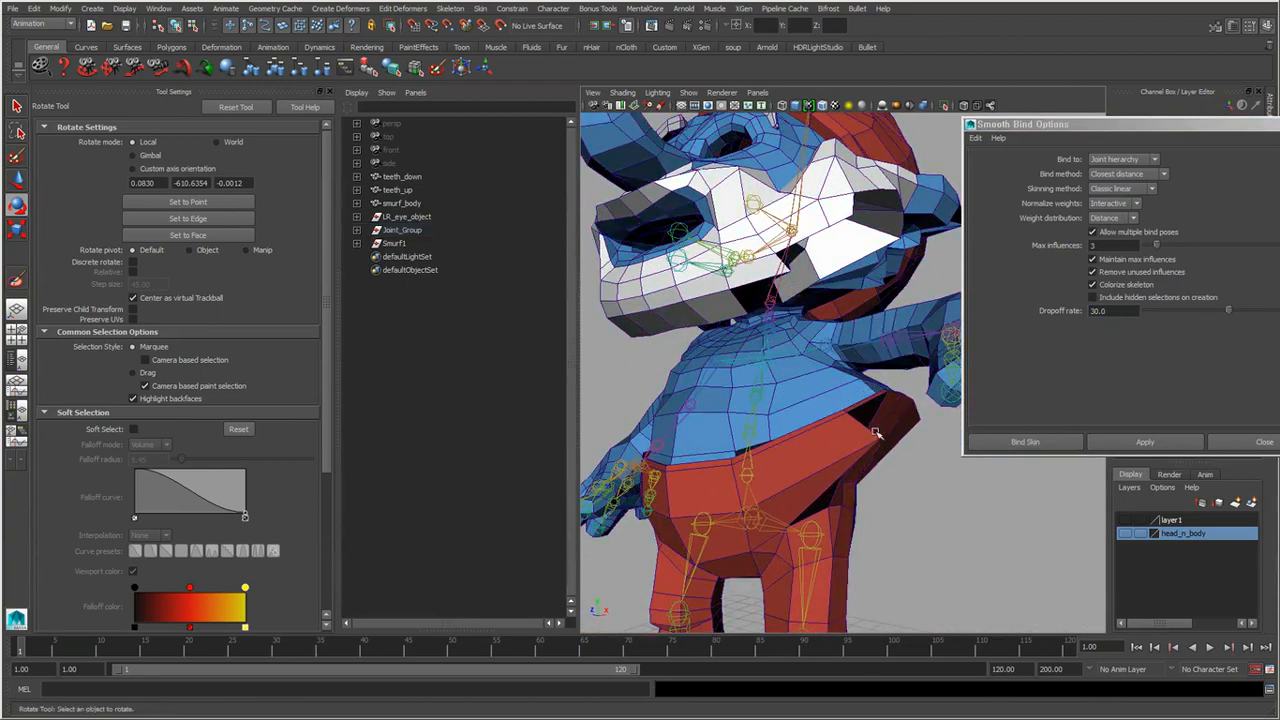
Start the Paint Skin Weights Tool on smurf_body and display the weights of the L_shoulder influence.
{"action": "right_click_drag", "start_coordinate": [819, 395], "coordinate": [660, 316]}
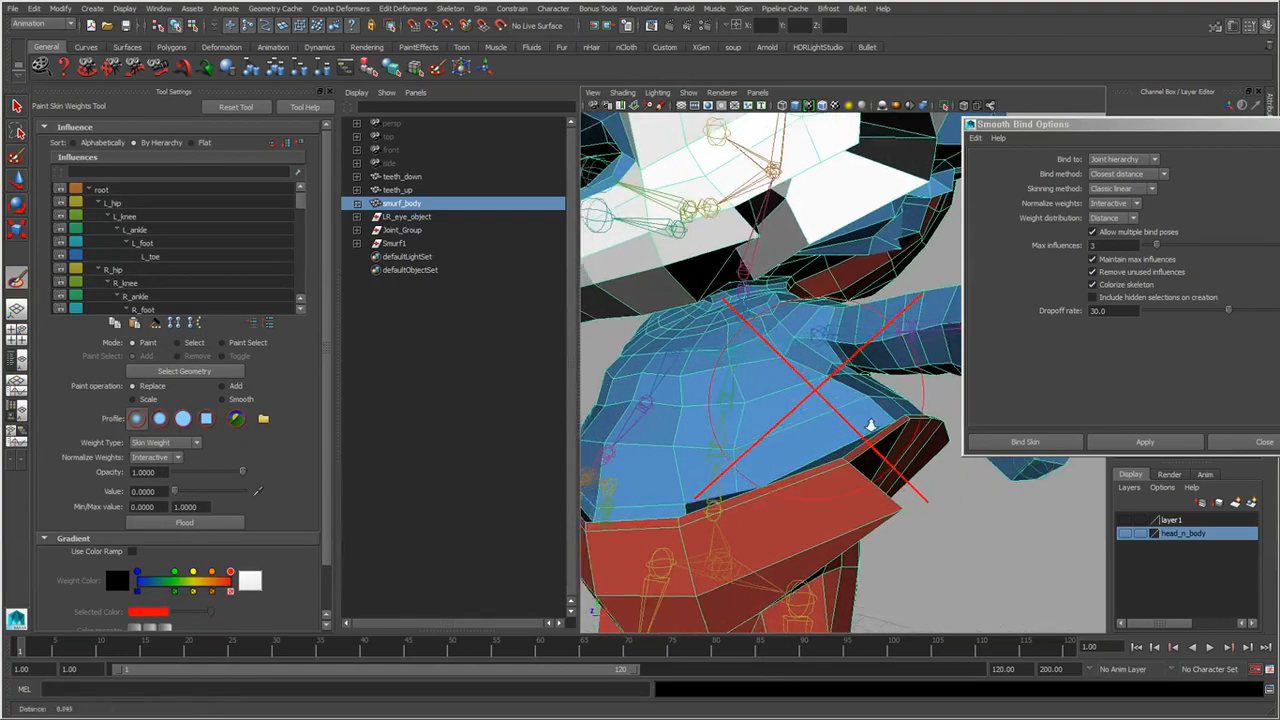
{"action": "scroll", "coordinate": [800, 318], "scroll_direction": "up", "scroll_amount": 5}
{"action": "right_click_drag", "start_coordinate": [819, 335], "coordinate": [814, 250]}
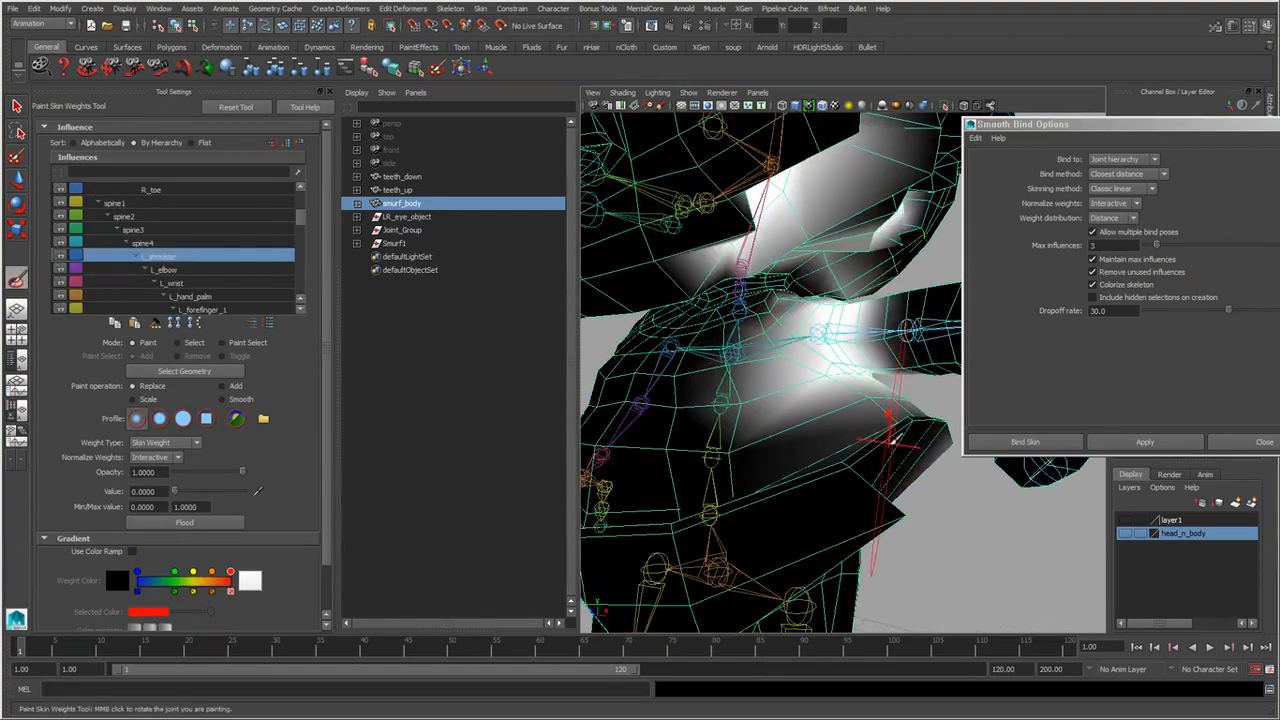
{"action": "left_click_drag", "start_coordinate": [880, 468], "coordinate": [886, 443], "text": "alt"}
{"action": "scroll", "coordinate": [803, 306], "scroll_direction": "down", "scroll_amount": 5}
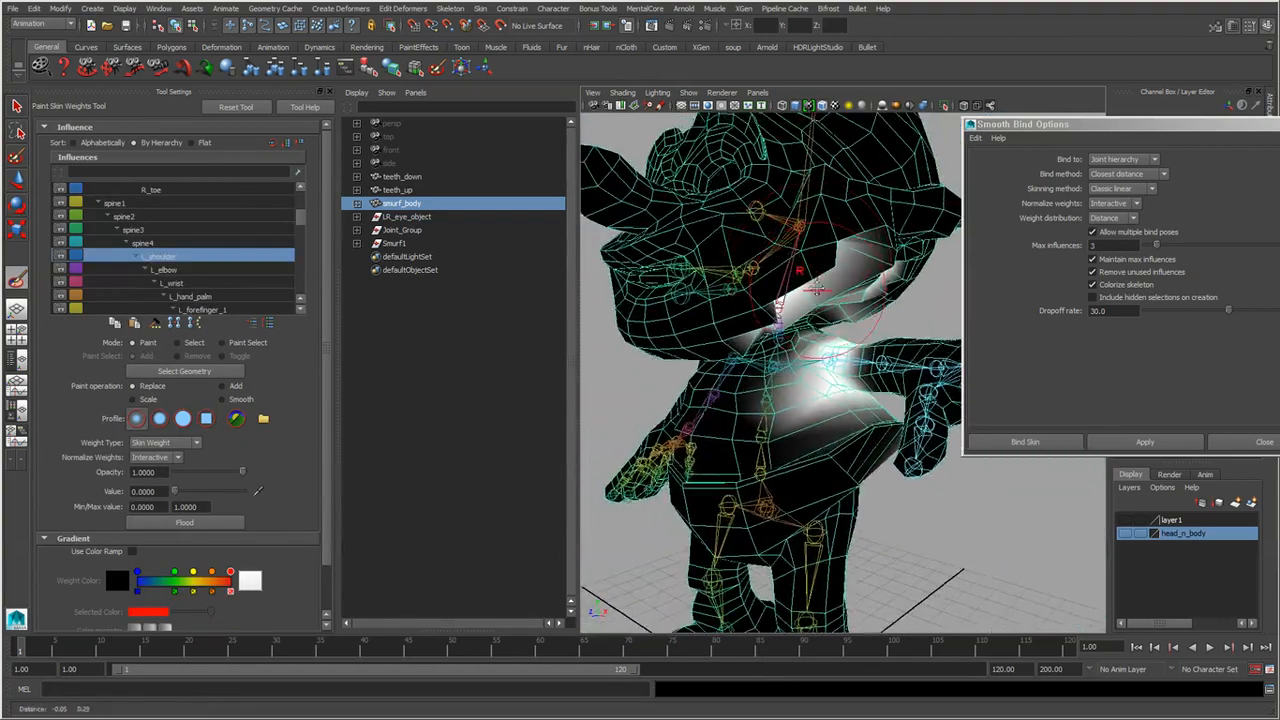
Paint L_shoulder weights with Replace at value 0 over the cheek, ear area and side of the torso below the armpit.
{"action": "left_click_drag", "start_coordinate": [831, 386], "coordinate": [796, 367], "text": "alt"}
{"action": "left_click_drag", "start_coordinate": [174, 491], "coordinate": [140, 491]}
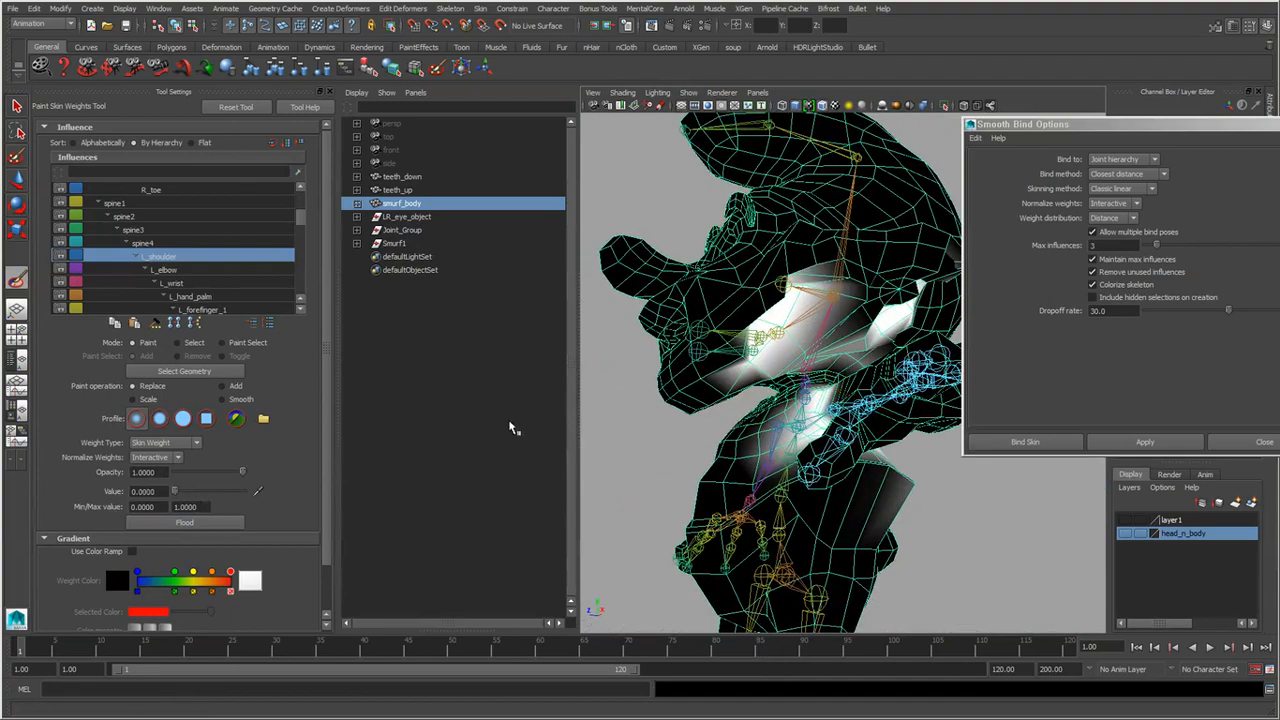
{"action": "middle_click_drag", "start_coordinate": [839, 356], "coordinate": [822, 378], "text": "alt"}
{"action": "scroll", "coordinate": [822, 378], "scroll_direction": "up", "scroll_amount": 2}
{"action": "left_click_drag", "start_coordinate": [822, 378], "coordinate": [789, 387], "text": "alt"}
{"action": "mouse_move", "coordinate": [731, 333]}
{"action": "left_mouse_down"}
{"action": "mouse_move", "coordinate": [715, 348]}
{"action": "mouse_move", "coordinate": [742, 333]}
{"action": "left_mouse_up"}
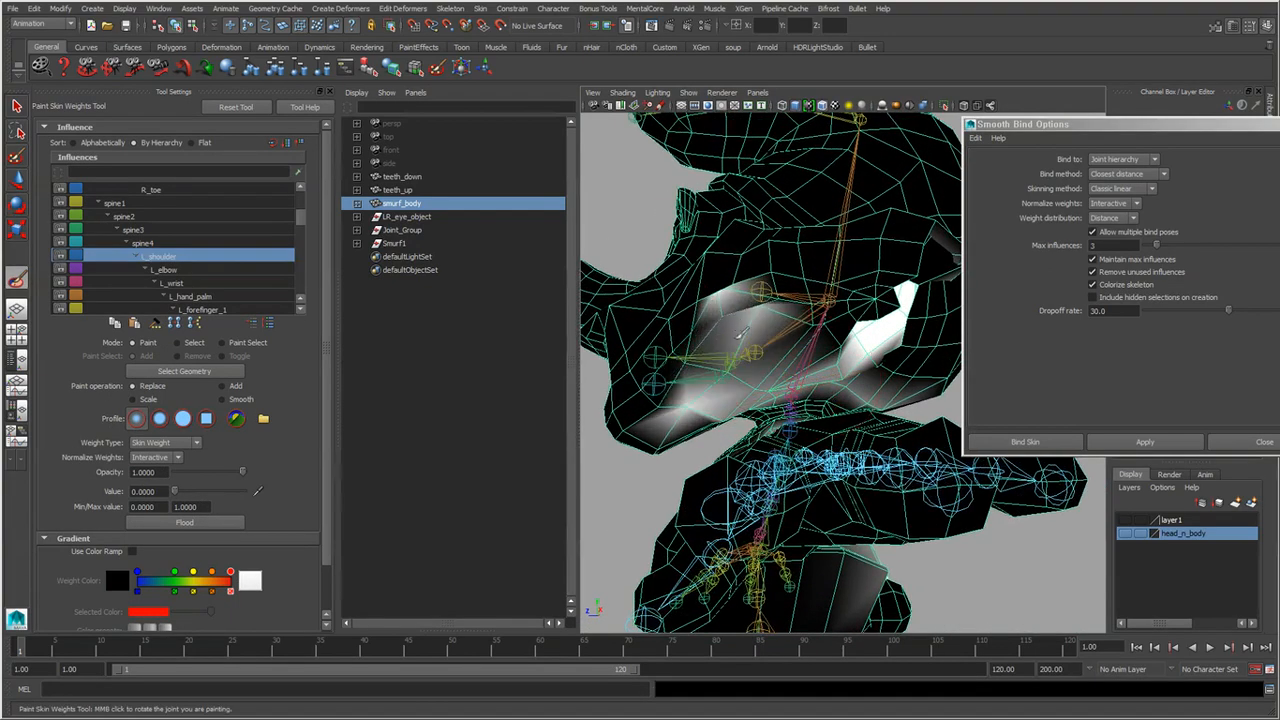
{"action": "mouse_move", "coordinate": [884, 352]}
{"action": "left_mouse_down", "text": "alt"}
{"action": "mouse_move", "coordinate": [859, 335]}
{"action": "mouse_move", "coordinate": [911, 267]}
{"action": "mouse_move", "coordinate": [820, 338]}
{"action": "left_mouse_up", "text": "alt"}
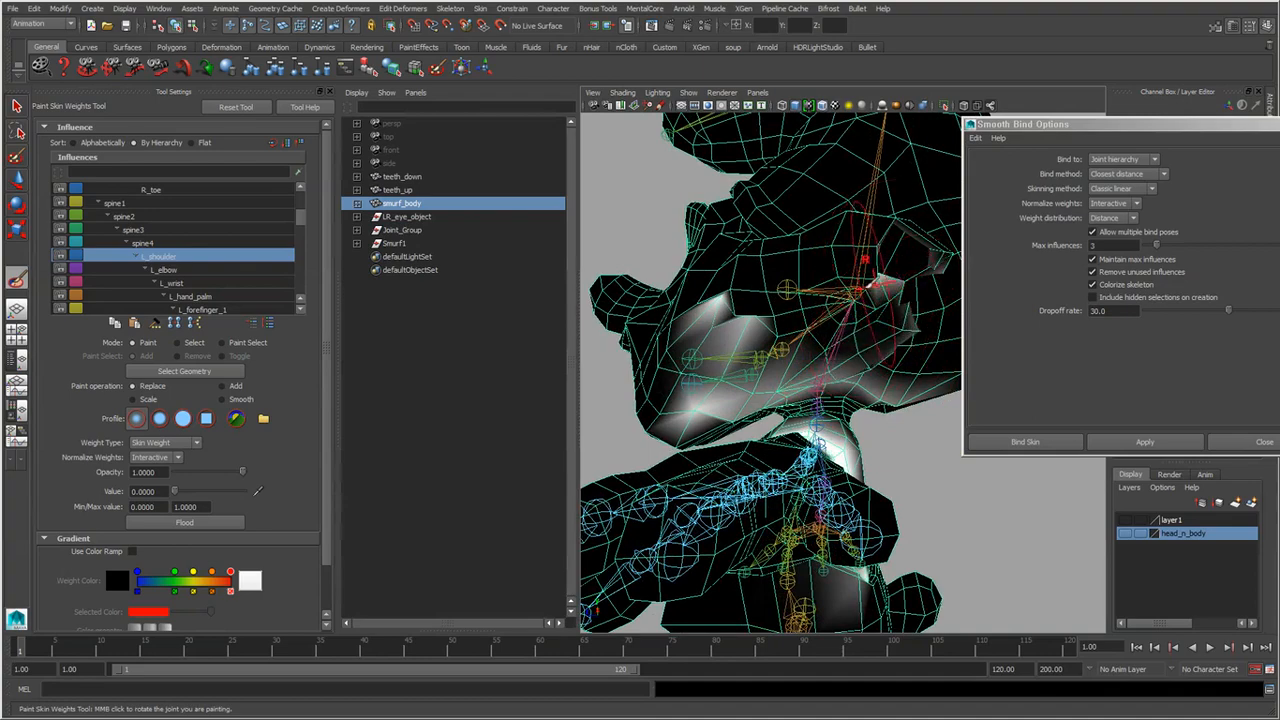
{"action": "mouse_move", "coordinate": [735, 396]}
{"action": "left_mouse_down", "text": "alt"}
{"action": "mouse_move", "coordinate": [703, 344]}
{"action": "mouse_move", "coordinate": [694, 502]}
{"action": "left_mouse_up", "text": "alt"}
{"action": "left_click_drag", "start_coordinate": [754, 446], "coordinate": [803, 443]}
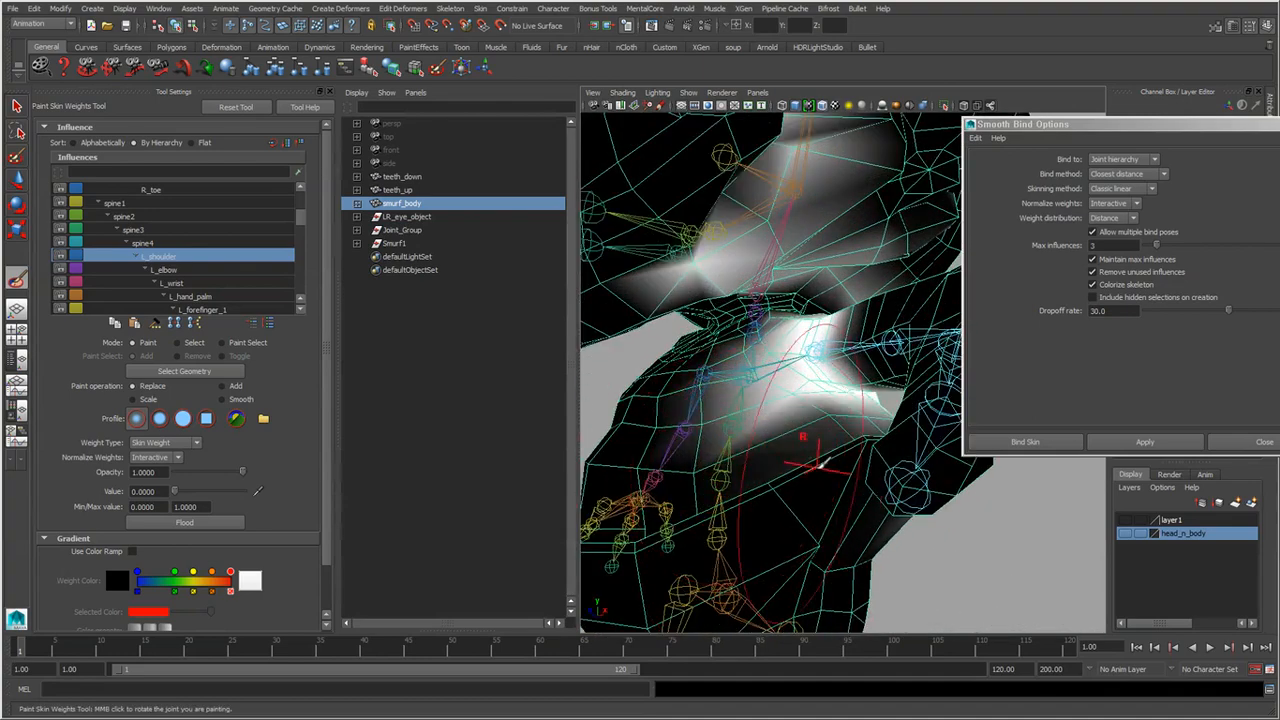
Examine the L_shoulder weight distribution around the armpit, torso and head from several angles.
{"action": "left_click_drag", "start_coordinate": [815, 515], "coordinate": [729, 528], "text": "alt"}
{"action": "mouse_move", "coordinate": [931, 547]}
{"action": "left_mouse_down", "text": "alt"}
{"action": "mouse_move", "coordinate": [800, 491]}
{"action": "mouse_move", "coordinate": [838, 480]}
{"action": "mouse_move", "coordinate": [805, 492]}
{"action": "left_mouse_up", "text": "alt"}
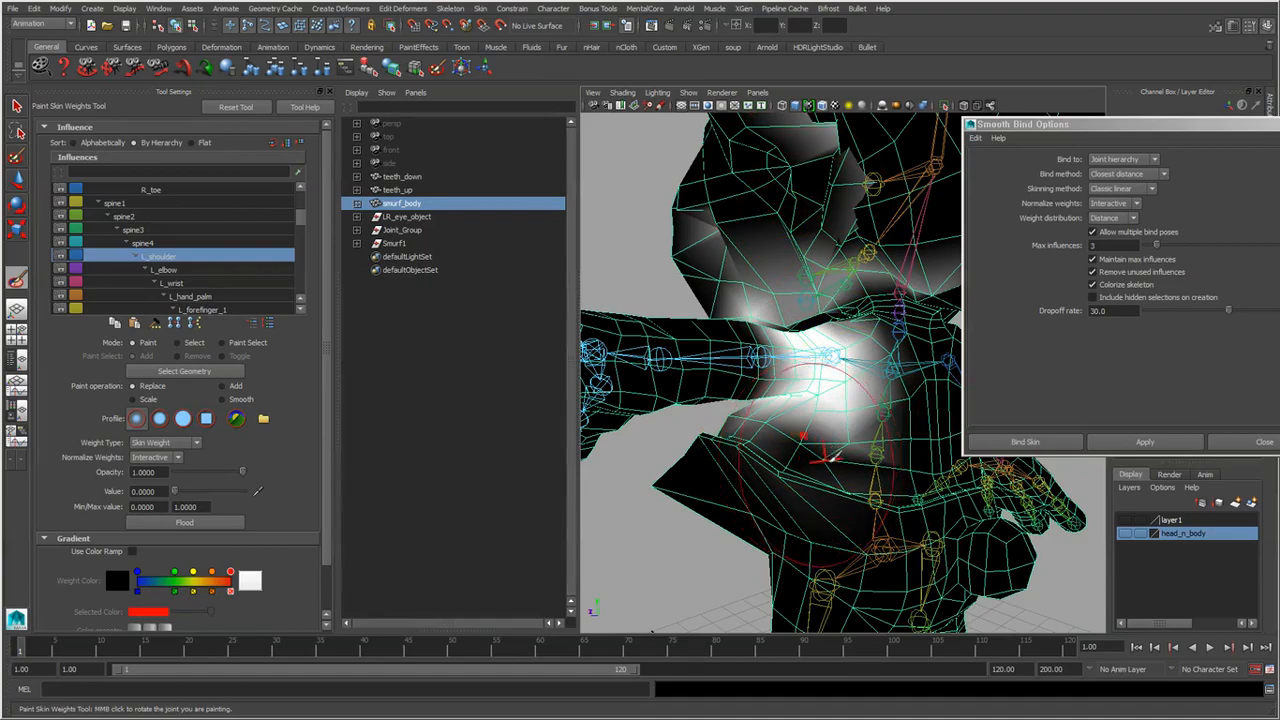
{"action": "left_click_drag", "start_coordinate": [824, 456], "coordinate": [935, 445], "text": "alt"}
{"action": "middle_click_drag", "start_coordinate": [935, 445], "coordinate": [834, 520], "text": "alt"}
{"action": "left_click_drag", "start_coordinate": [834, 520], "coordinate": [870, 485], "text": "alt"}
{"action": "right_click_drag", "start_coordinate": [789, 481], "coordinate": [776, 483], "text": "alt"}
{"action": "middle_click_drag", "start_coordinate": [776, 483], "coordinate": [800, 415], "text": "alt"}
{"action": "key", "text": "super"}
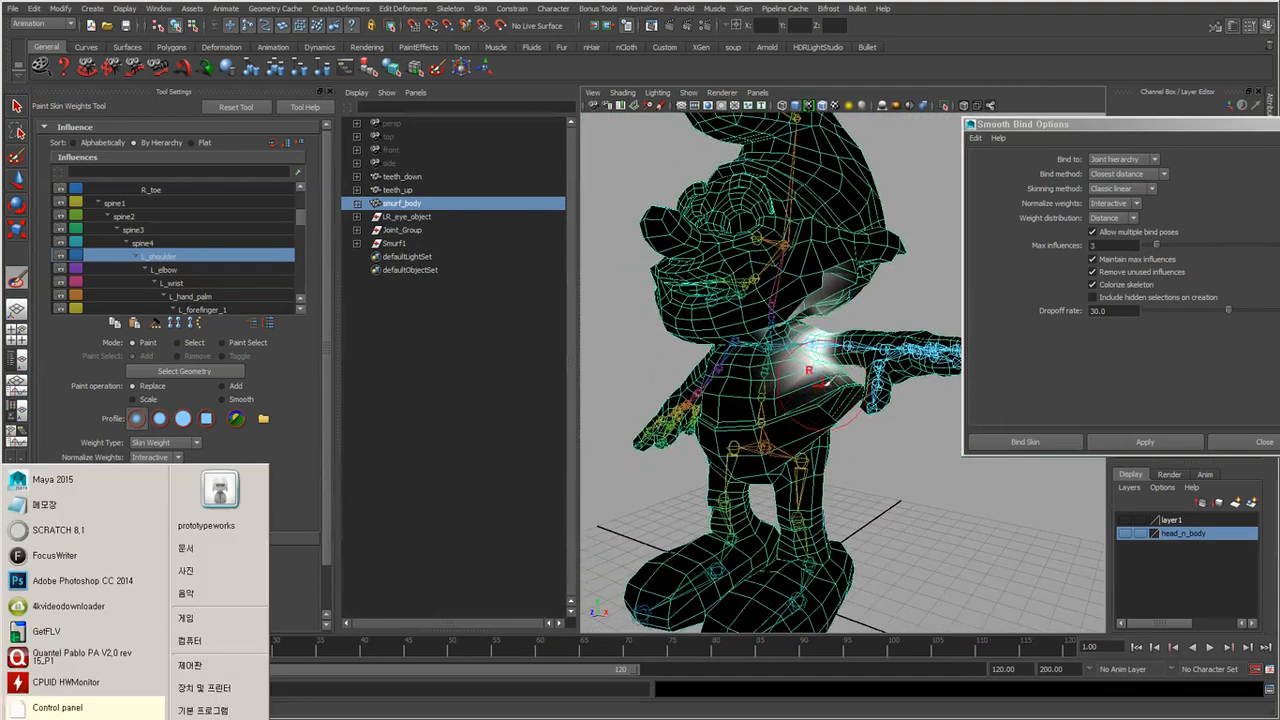
{"action": "key", "text": "super"}
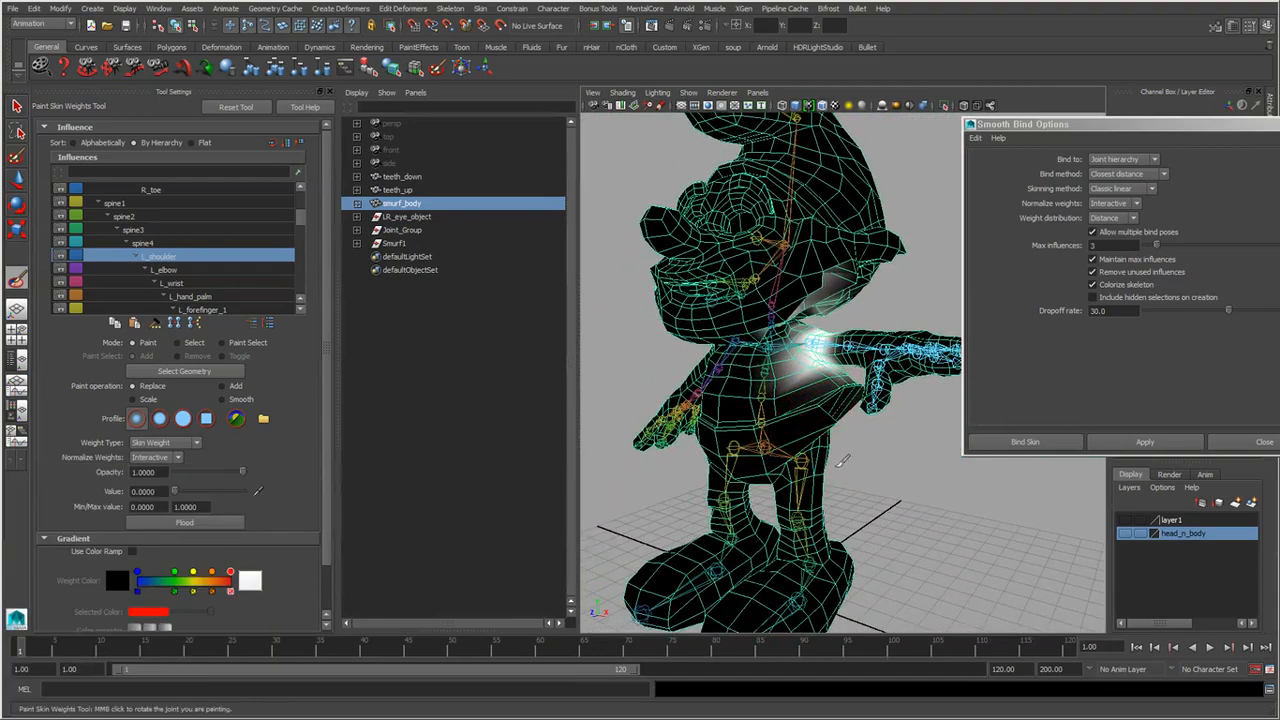
Leave the Paint Skin Weights Tool and return the bound skeleton to its bind pose.
{"action": "right_click_drag", "start_coordinate": [840, 466], "coordinate": [879, 479], "text": "alt"}
{"action": "left_click_drag", "start_coordinate": [879, 479], "coordinate": [868, 483], "text": "alt"}
{"action": "key", "text": "q"}
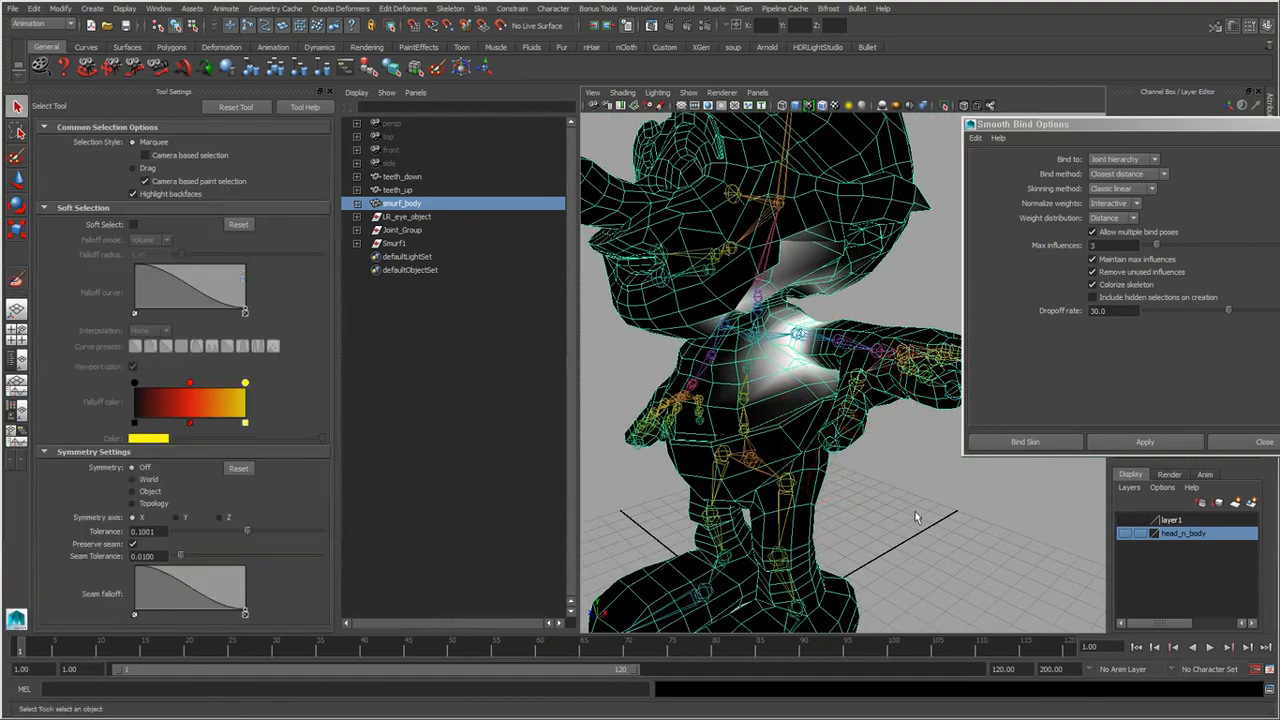
{"action": "key", "text": "space"}
{"action": "left_click_drag", "start_coordinate": [928, 328], "coordinate": [955, 440]}
{"action": "key", "text": "space"}
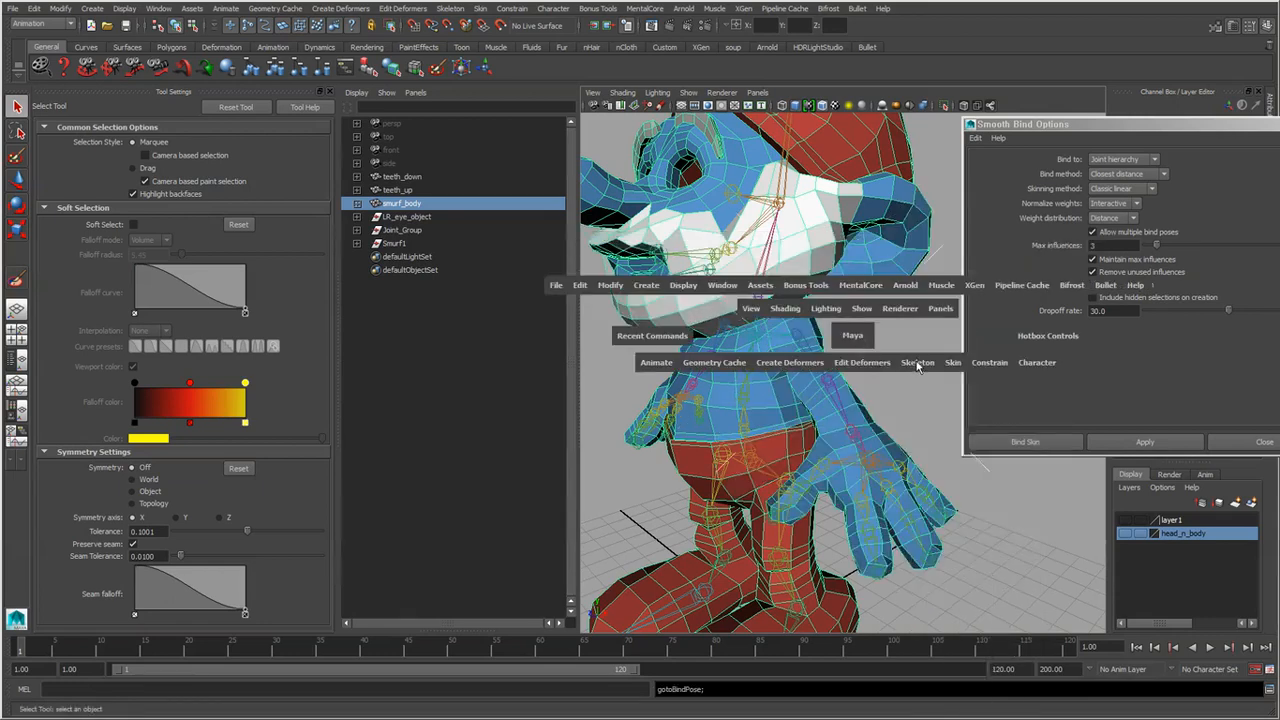
Detach the skin from the smurf body, then select the root joint together with the body mesh.
{"action": "left_click_drag", "start_coordinate": [953, 362], "coordinate": [974, 478]}
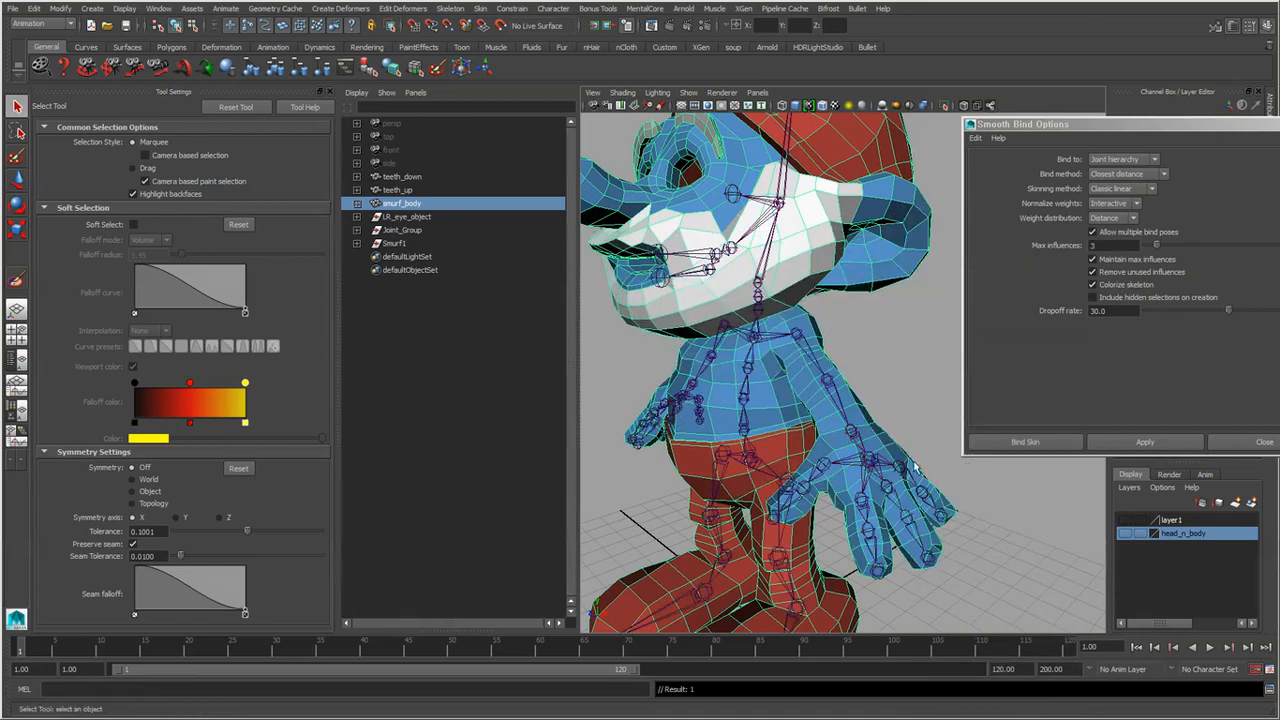
{"action": "left_click", "coordinate": [697, 432]}
{"action": "left_click", "coordinate": [749, 461]}
{"action": "left_click", "coordinate": [794, 386], "text": "shift"}
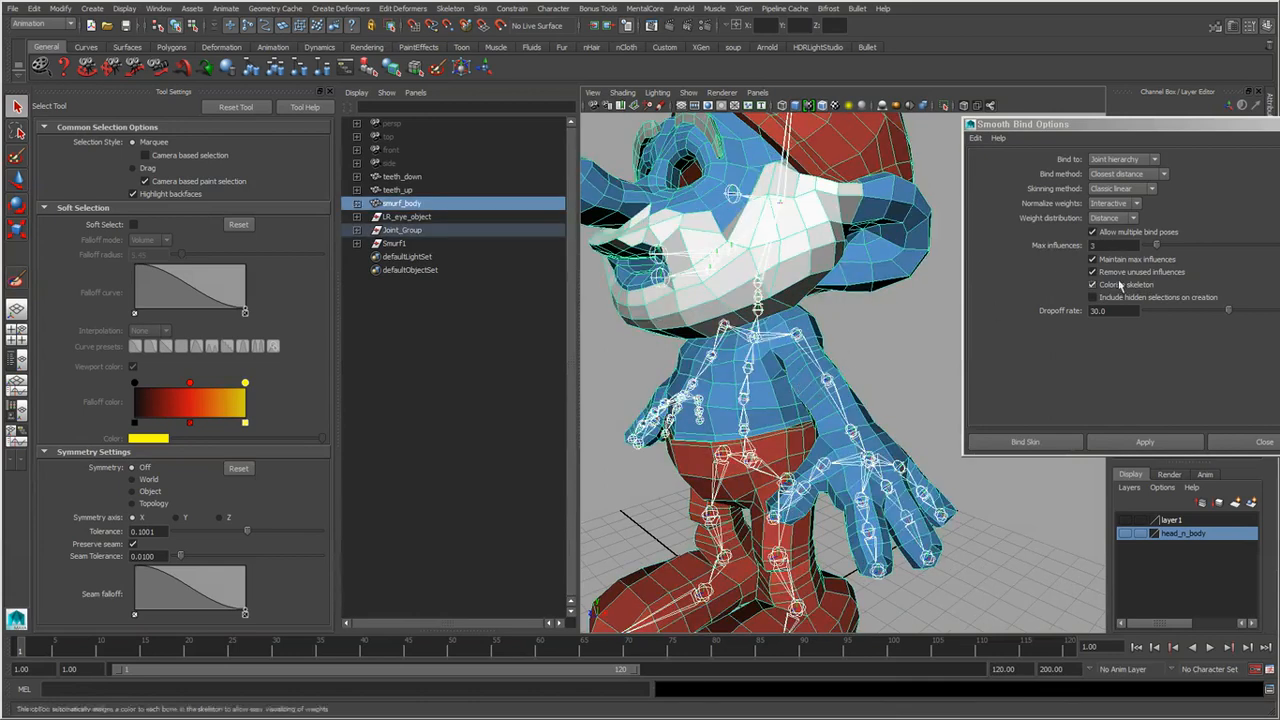
Set the Smooth Bind method to Closest in hierarchy.
{"action": "left_click_drag", "start_coordinate": [1125, 126], "coordinate": [1084, 120]}
{"action": "left_click", "coordinate": [1085, 168]}
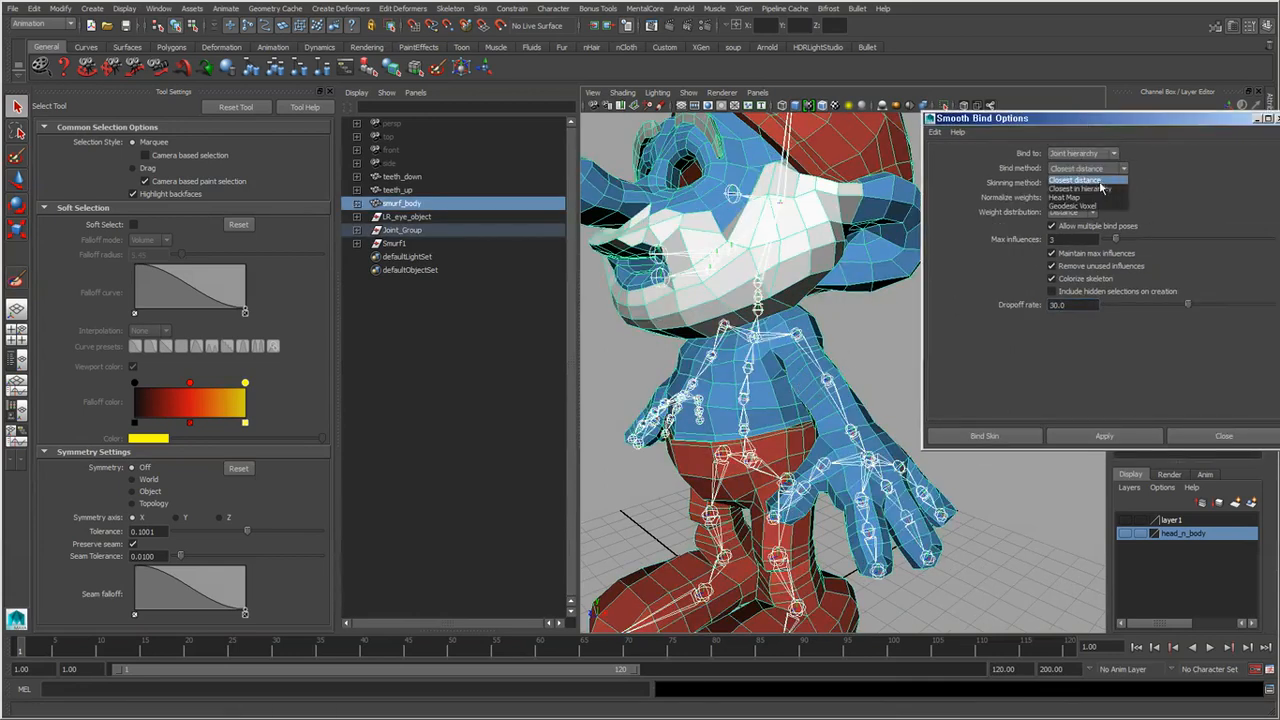
{"action": "left_click", "coordinate": [1078, 174]}
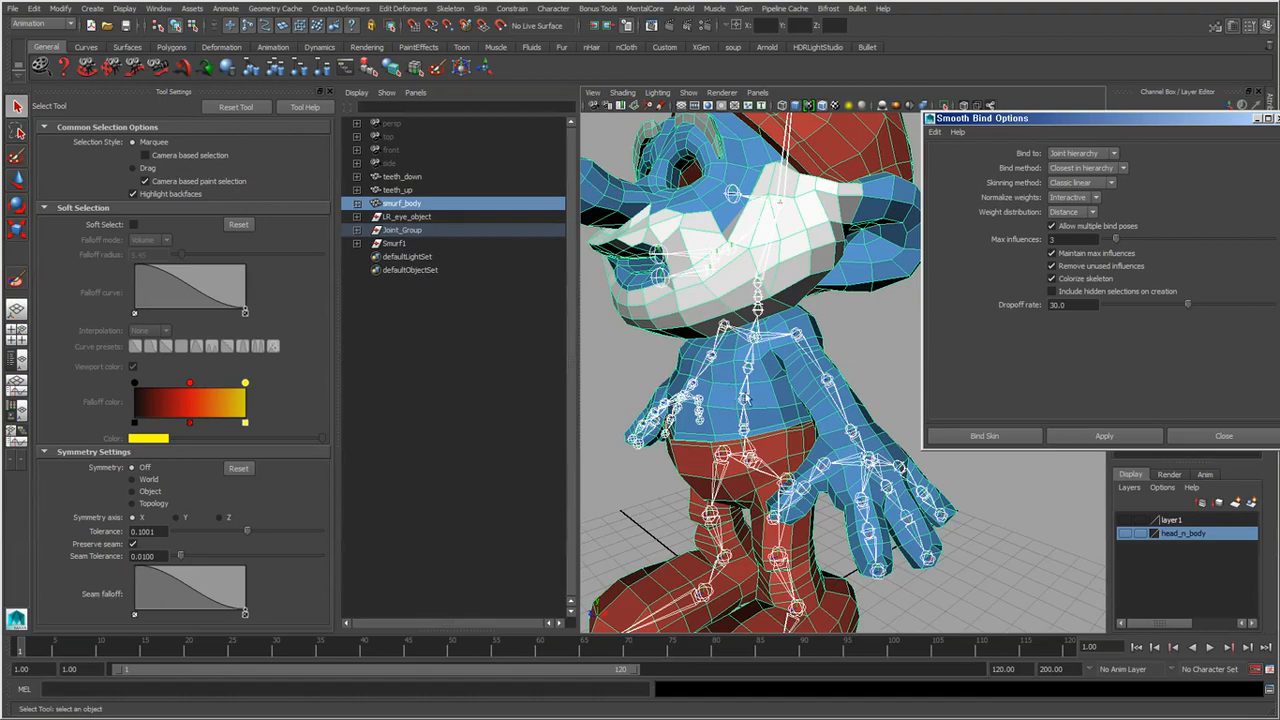
{"action": "left_click_drag", "start_coordinate": [745, 396], "coordinate": [870, 392], "text": "alt"}
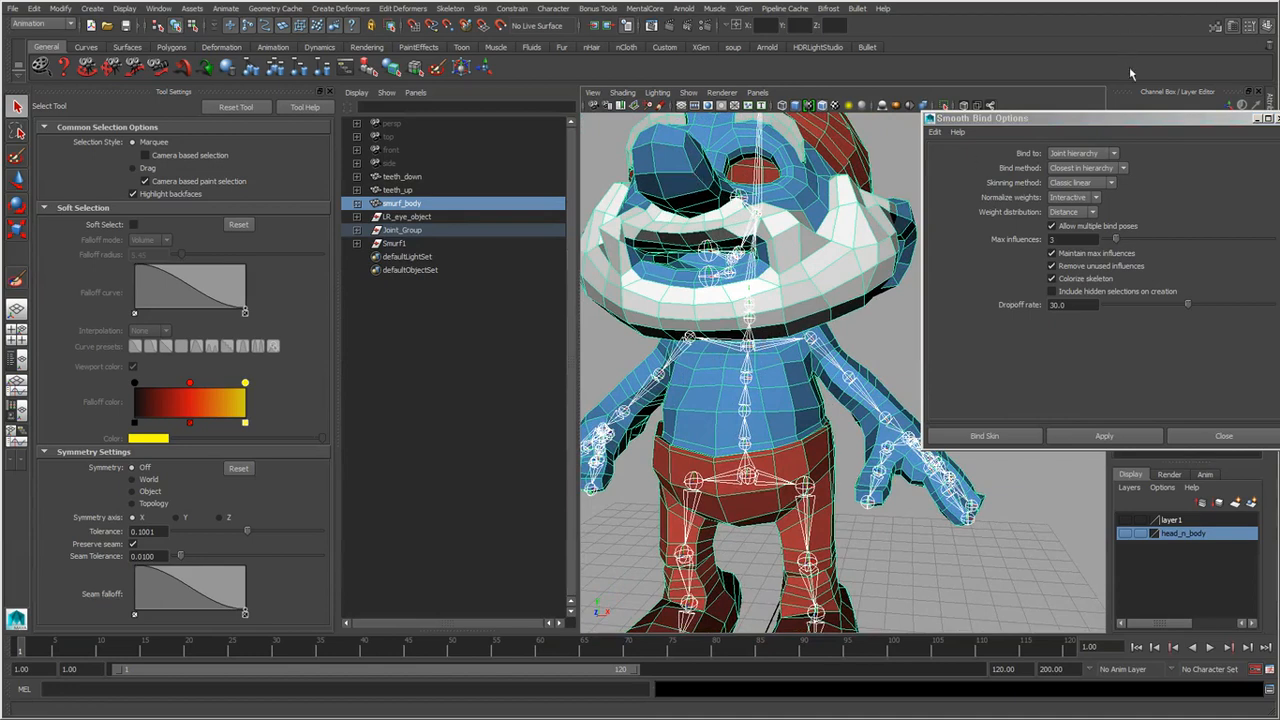
{"action": "left_click", "coordinate": [1106, 170]}
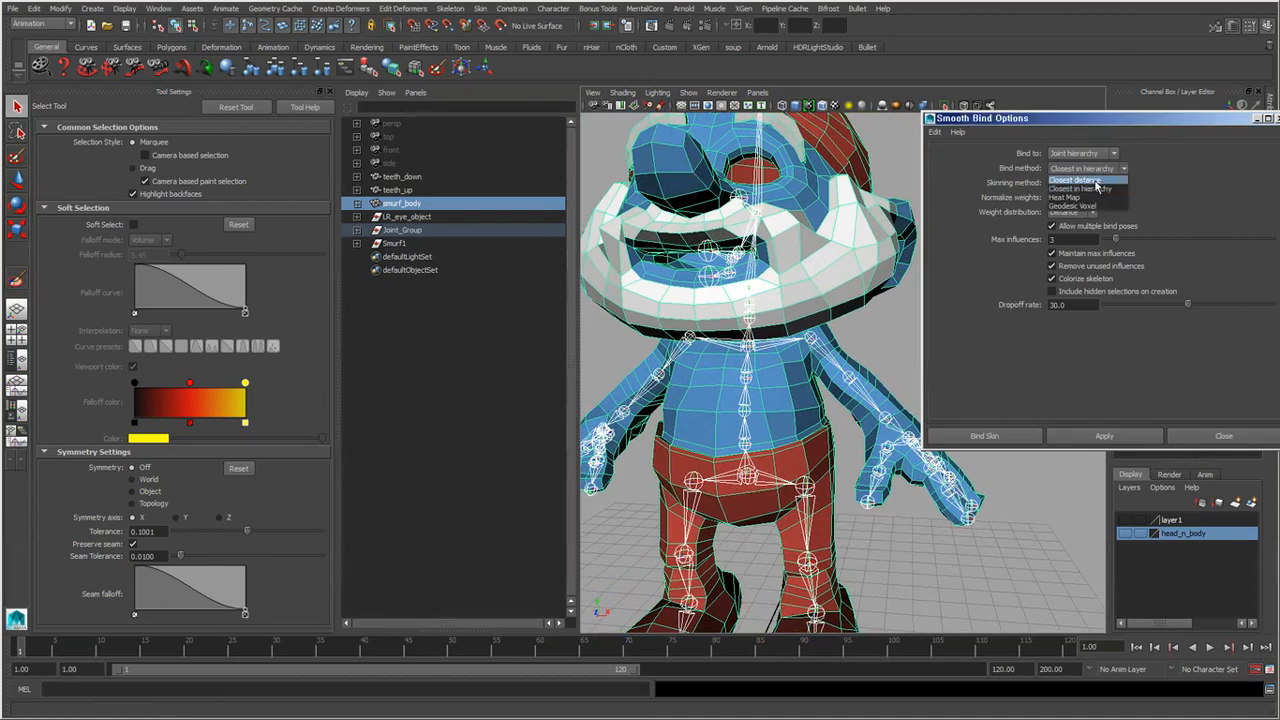
{"action": "left_click", "coordinate": [1097, 188]}
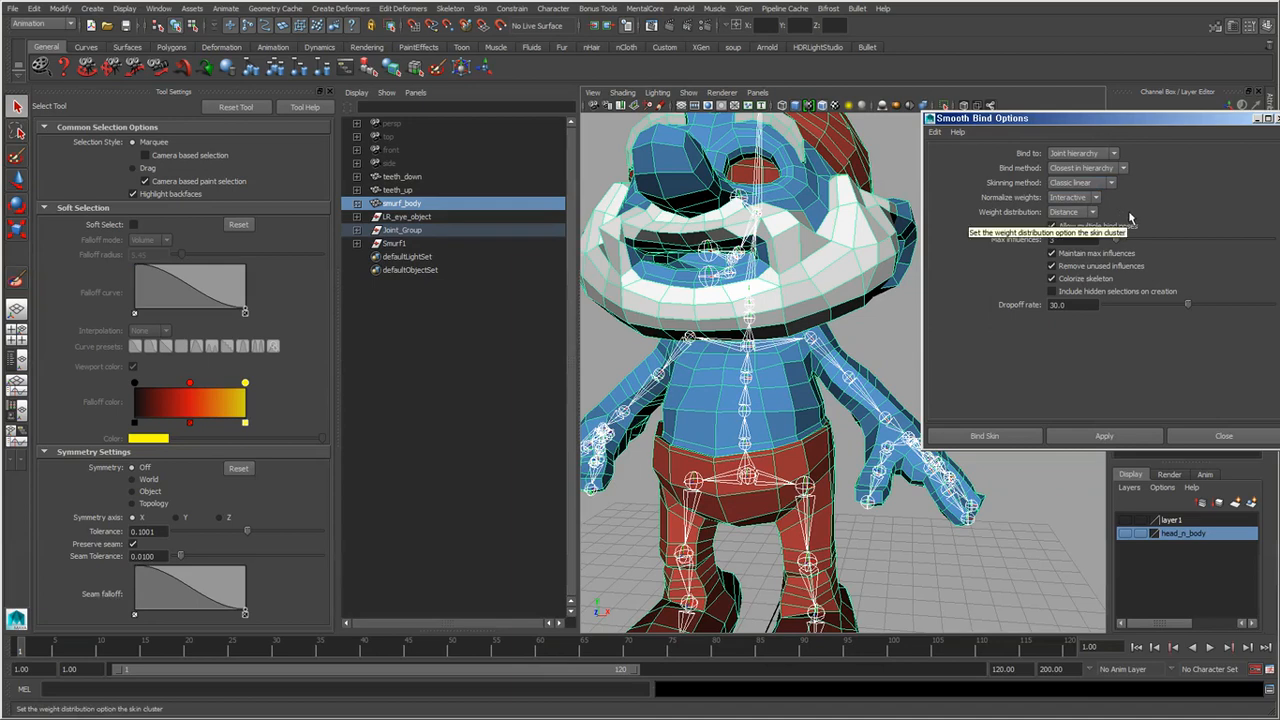
Set the Smooth Bind dropoff rate to 10 and bind the body to the joint hierarchy.
{"action": "double_click", "coordinate": [1074, 306]}
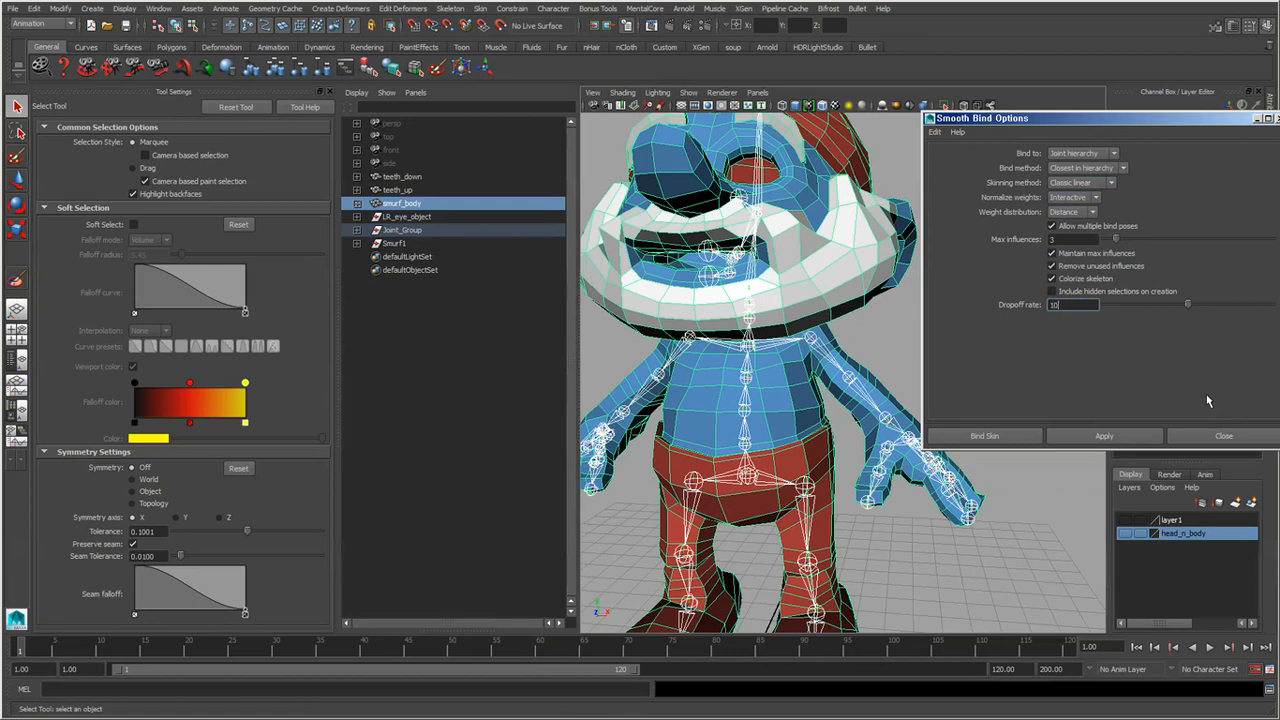
{"action": "type", "text": "10"}
{"action": "key", "text": "Tab"}
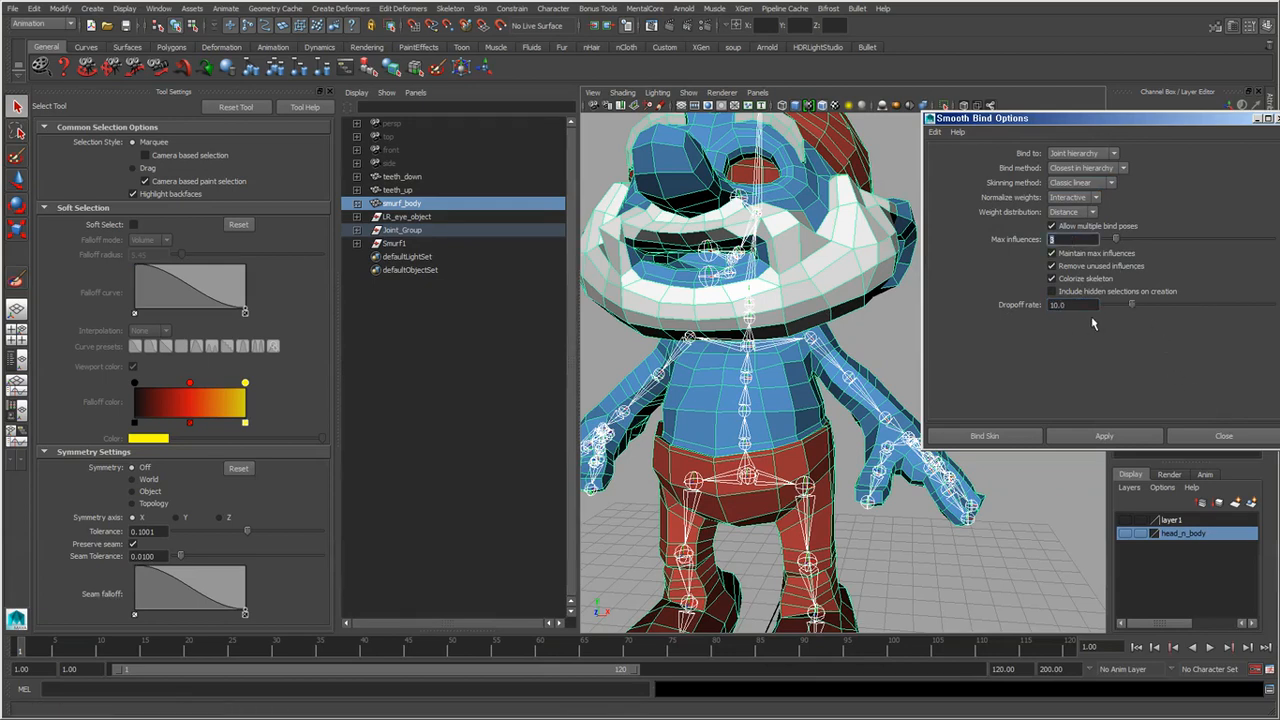
{"action": "left_click", "coordinate": [1104, 437]}
Rotate the character's left shoulder joint to raise the arm and test how the body mesh deforms.
{"action": "right_click_drag", "start_coordinate": [846, 456], "coordinate": [920, 500], "text": "alt"}
{"action": "left_click_drag", "start_coordinate": [920, 500], "coordinate": [876, 517], "text": "alt"}
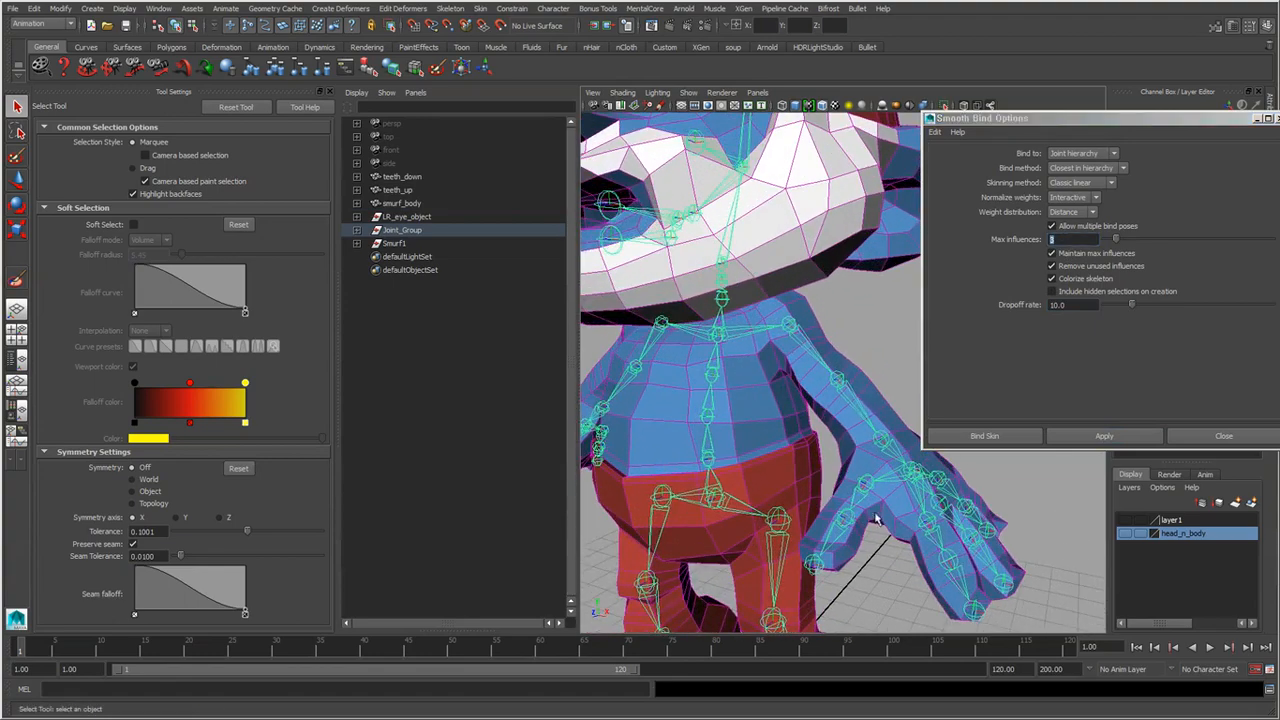
{"action": "left_click", "coordinate": [803, 340]}
{"action": "left_click_drag", "start_coordinate": [801, 440], "coordinate": [738, 474], "text": "alt"}
{"action": "key", "text": "e"}
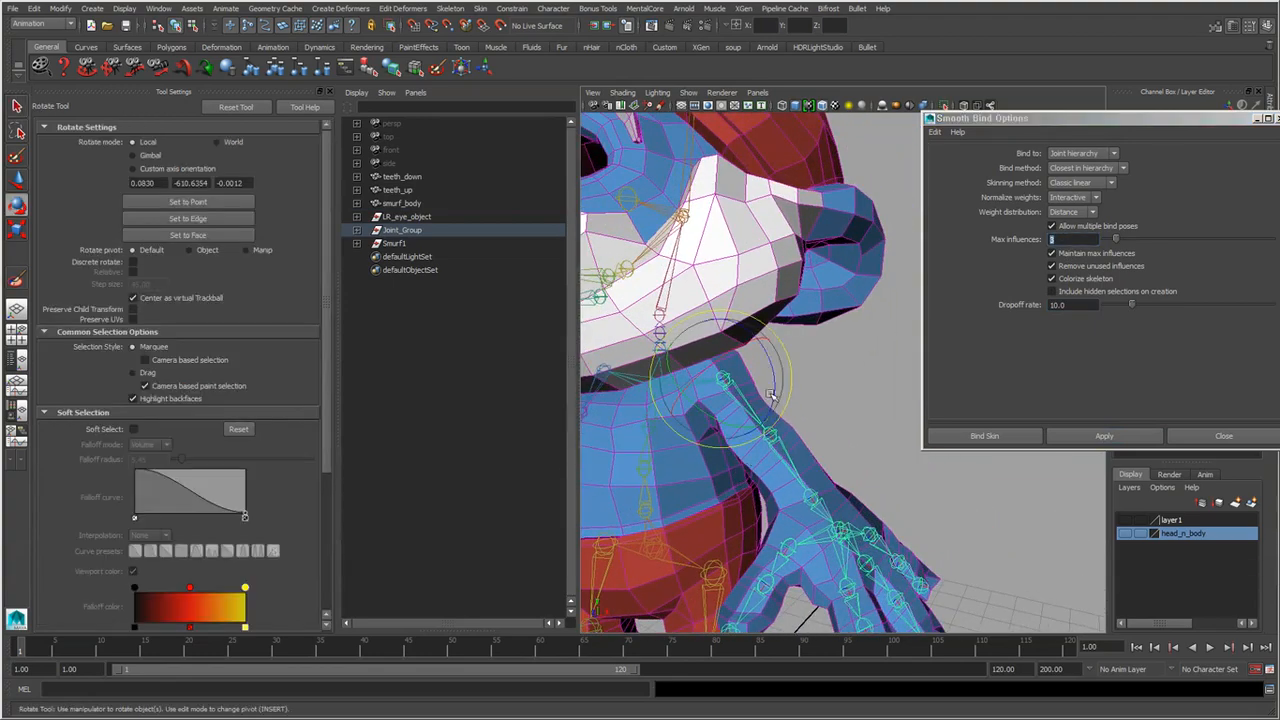
{"action": "left_click_drag", "start_coordinate": [779, 384], "coordinate": [728, 478]}
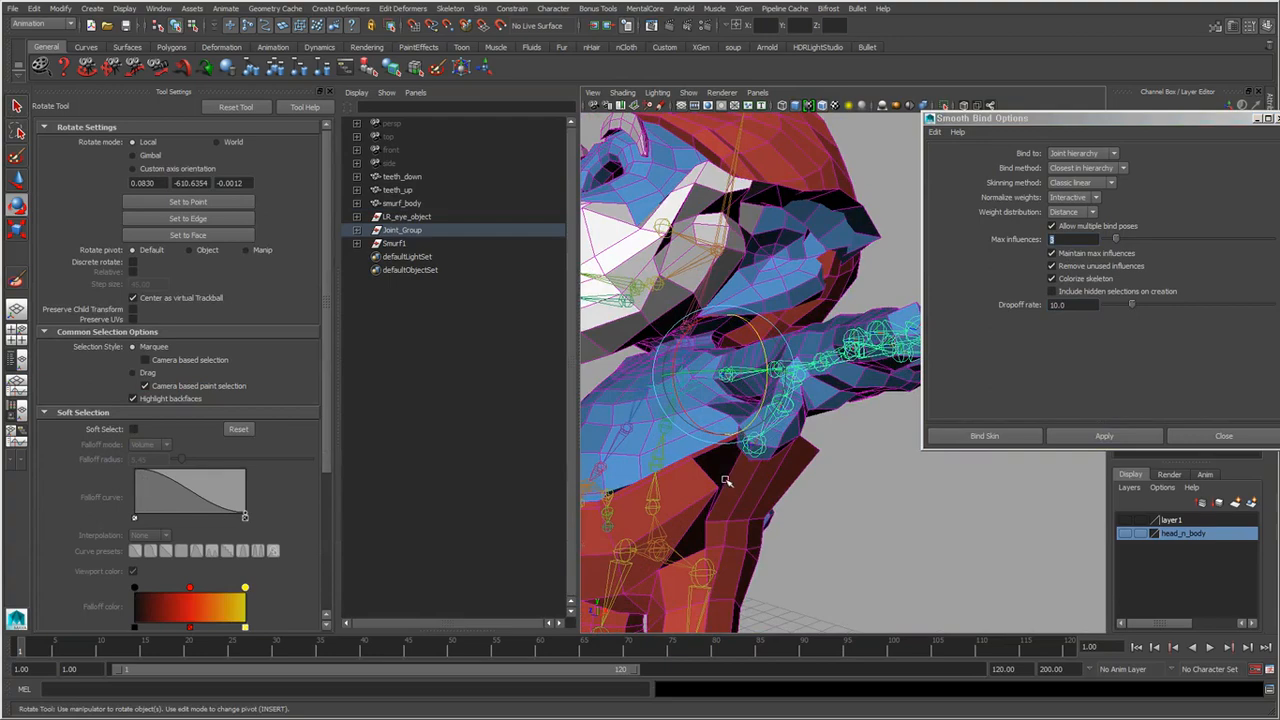
{"action": "left_click_drag", "start_coordinate": [864, 470], "coordinate": [688, 481], "text": "alt"}
{"action": "left_click_drag", "start_coordinate": [815, 341], "coordinate": [810, 462]}
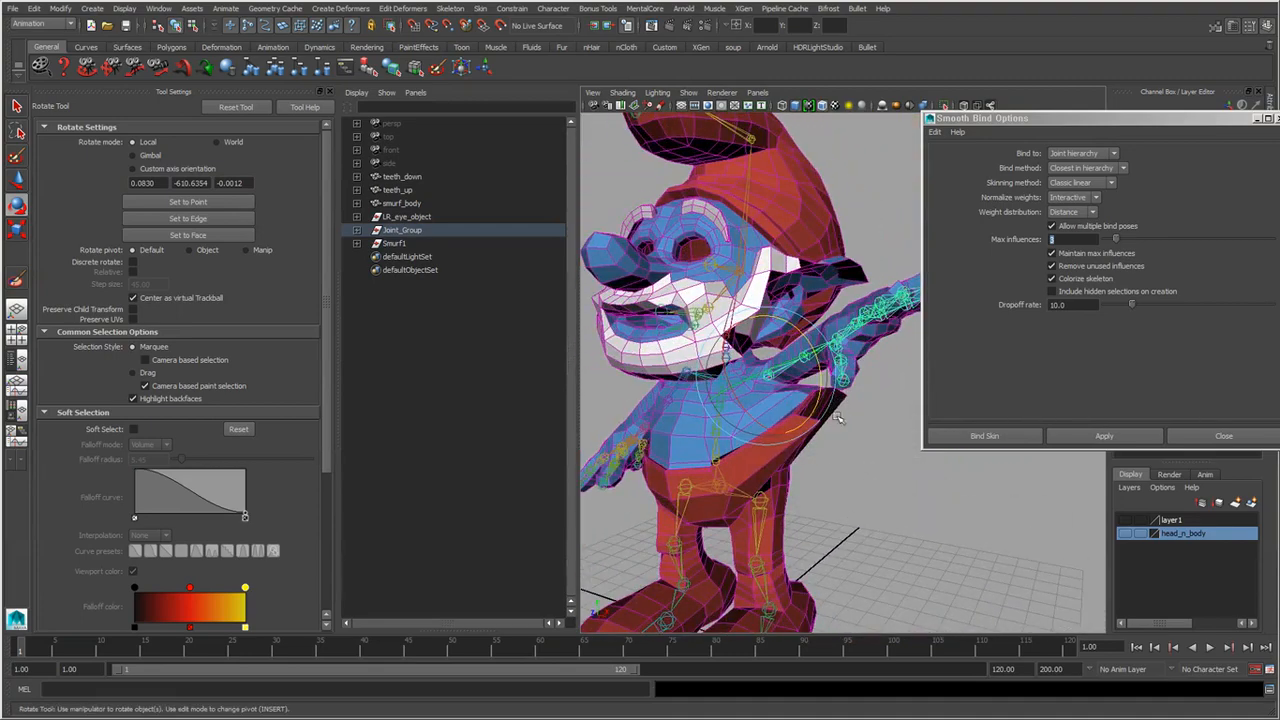
{"action": "left_click_drag", "start_coordinate": [839, 418], "coordinate": [835, 355], "text": "alt"}
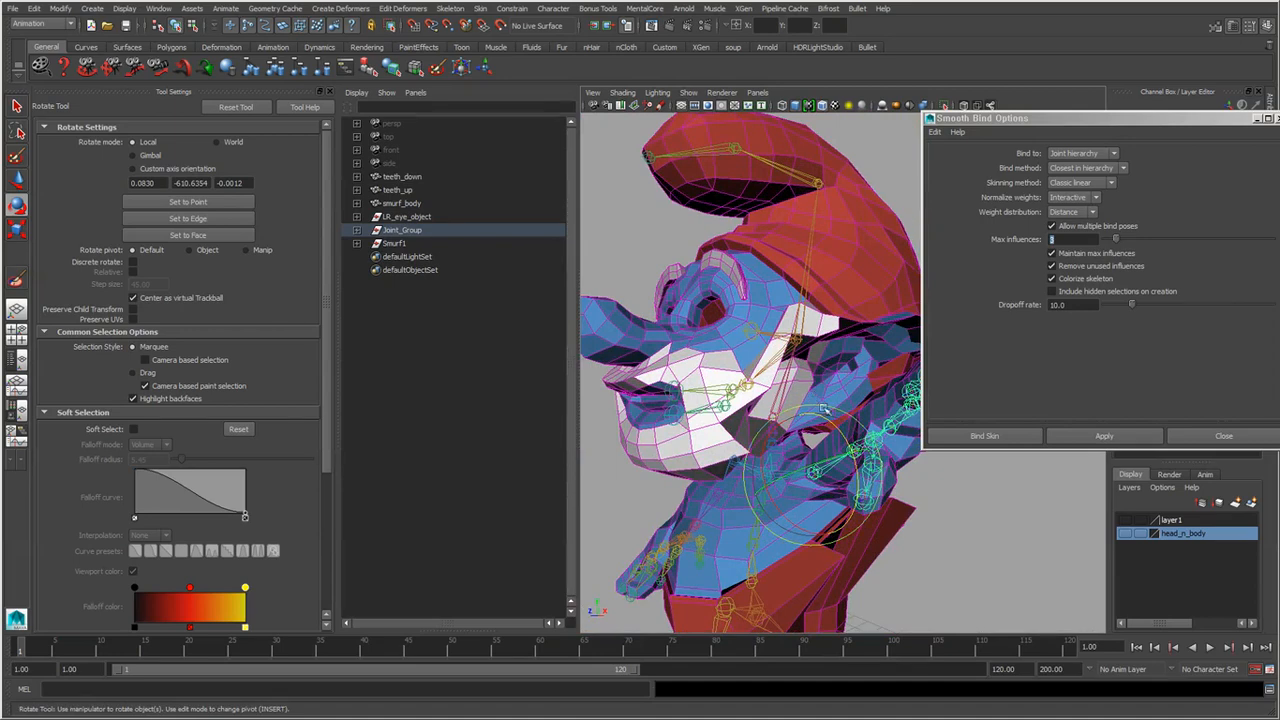
Display the body's skin weights with the Paint Skin Weights Tool and examine the rotated shoulder joint's influence around the raised arm.
{"action": "left_click", "coordinate": [1108, 168]}
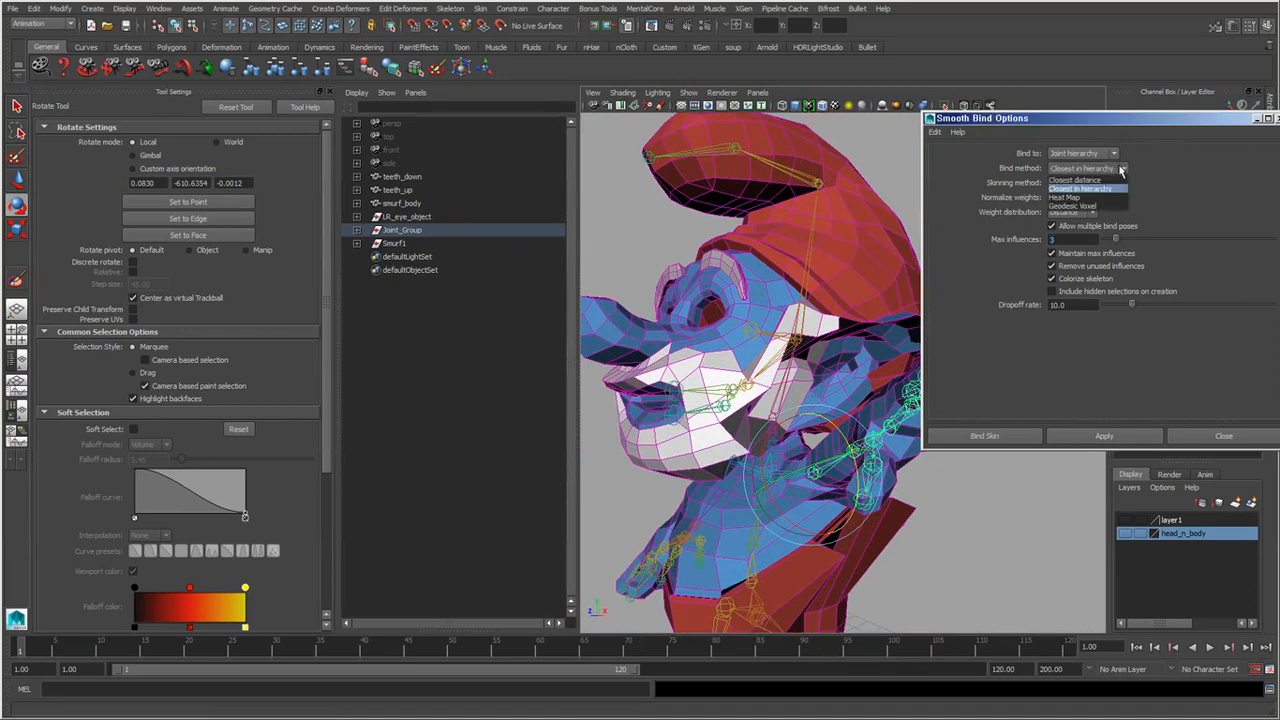
{"action": "left_click", "coordinate": [1110, 189]}
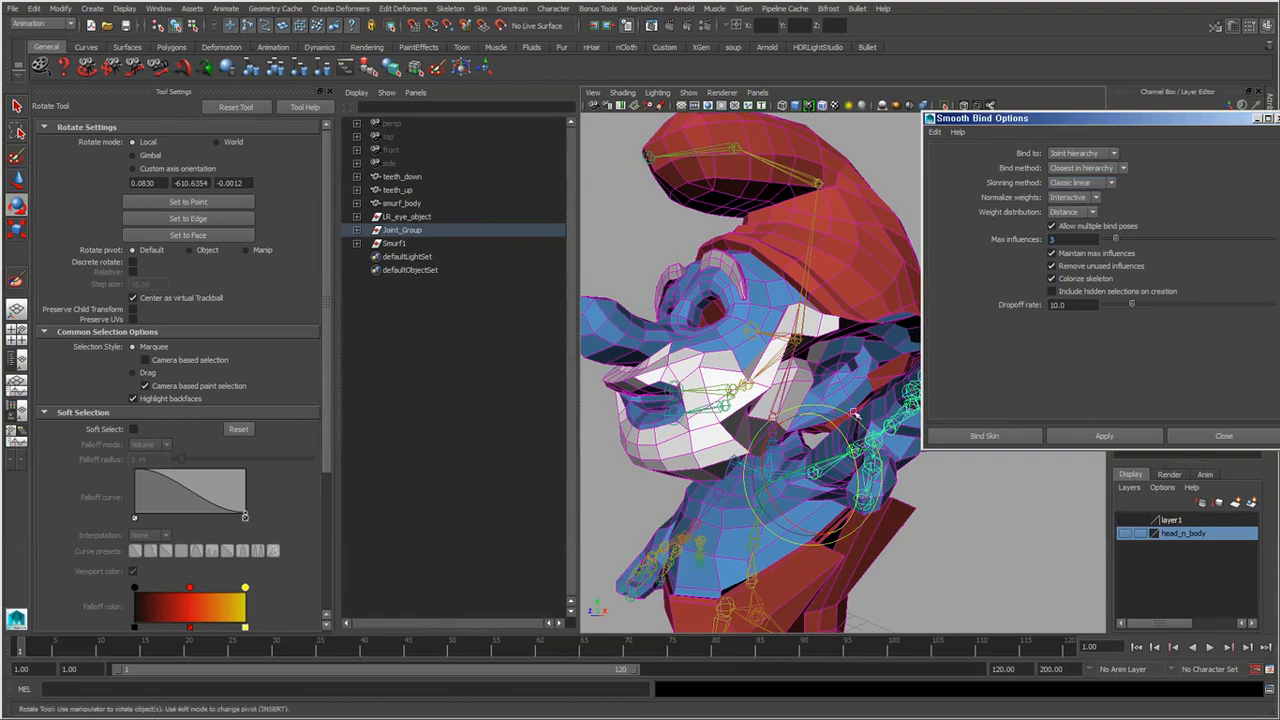
{"action": "left_click_drag", "start_coordinate": [816, 512], "coordinate": [840, 402], "text": "alt"}
{"action": "key", "text": "q"}
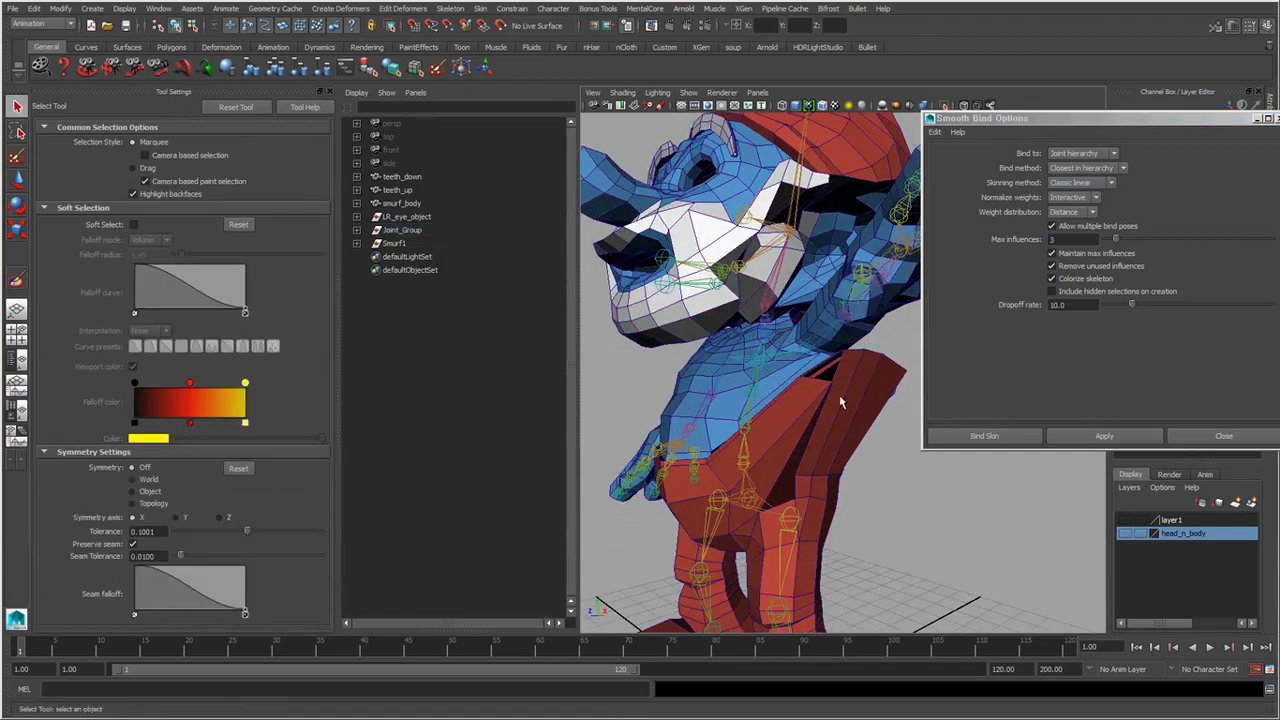
{"action": "left_click", "coordinate": [840, 402]}
{"action": "right_click", "coordinate": [840, 402]}
{"action": "left_click", "coordinate": [850, 520]}
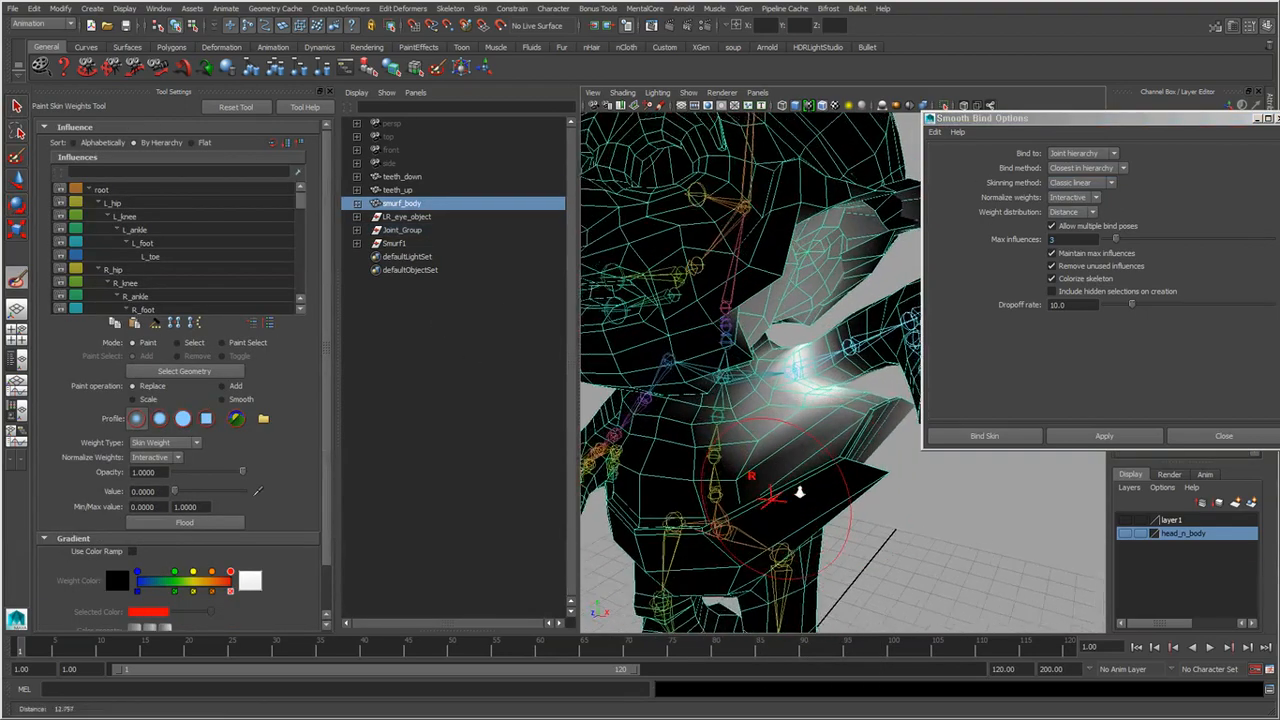
{"action": "right_click_drag", "start_coordinate": [800, 492], "coordinate": [826, 487], "text": "alt"}
{"action": "left_click_drag", "start_coordinate": [776, 230], "coordinate": [808, 314], "text": "alt"}
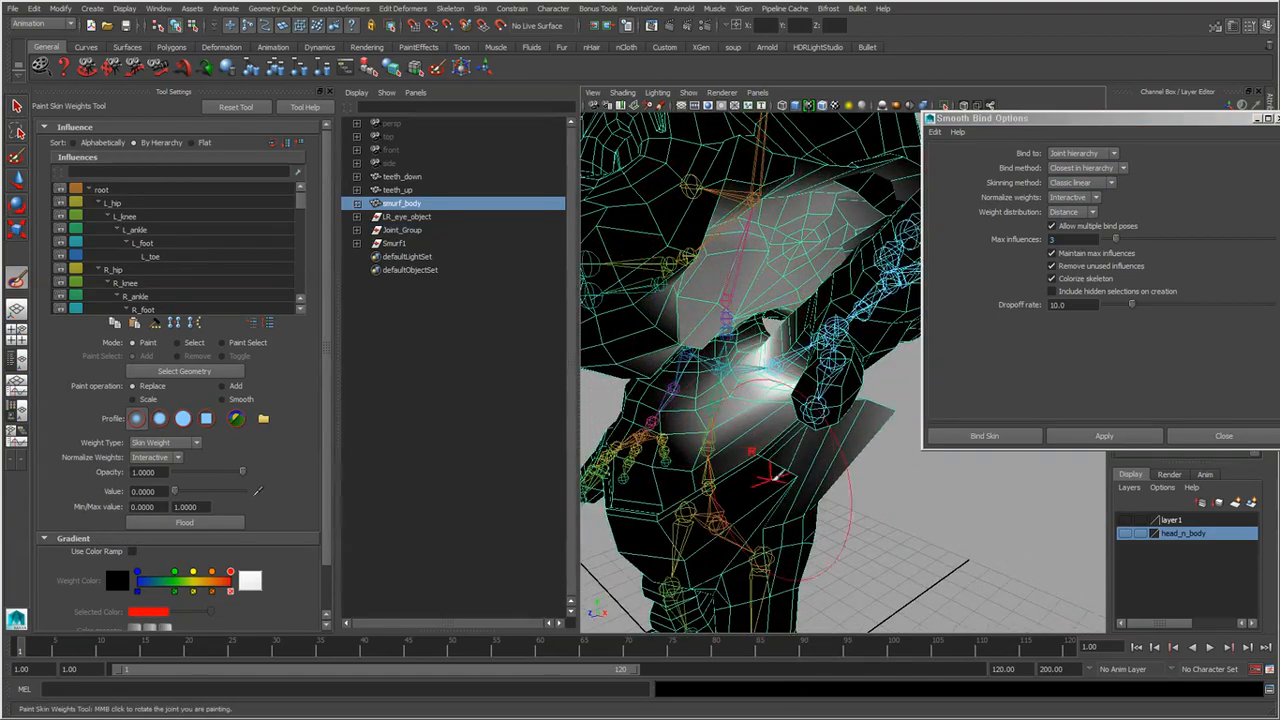
{"action": "mouse_move", "coordinate": [772, 478]}
{"action": "left_mouse_down", "text": "alt"}
{"action": "mouse_move", "coordinate": [663, 423]}
{"action": "mouse_move", "coordinate": [757, 430]}
{"action": "left_mouse_up", "text": "alt"}
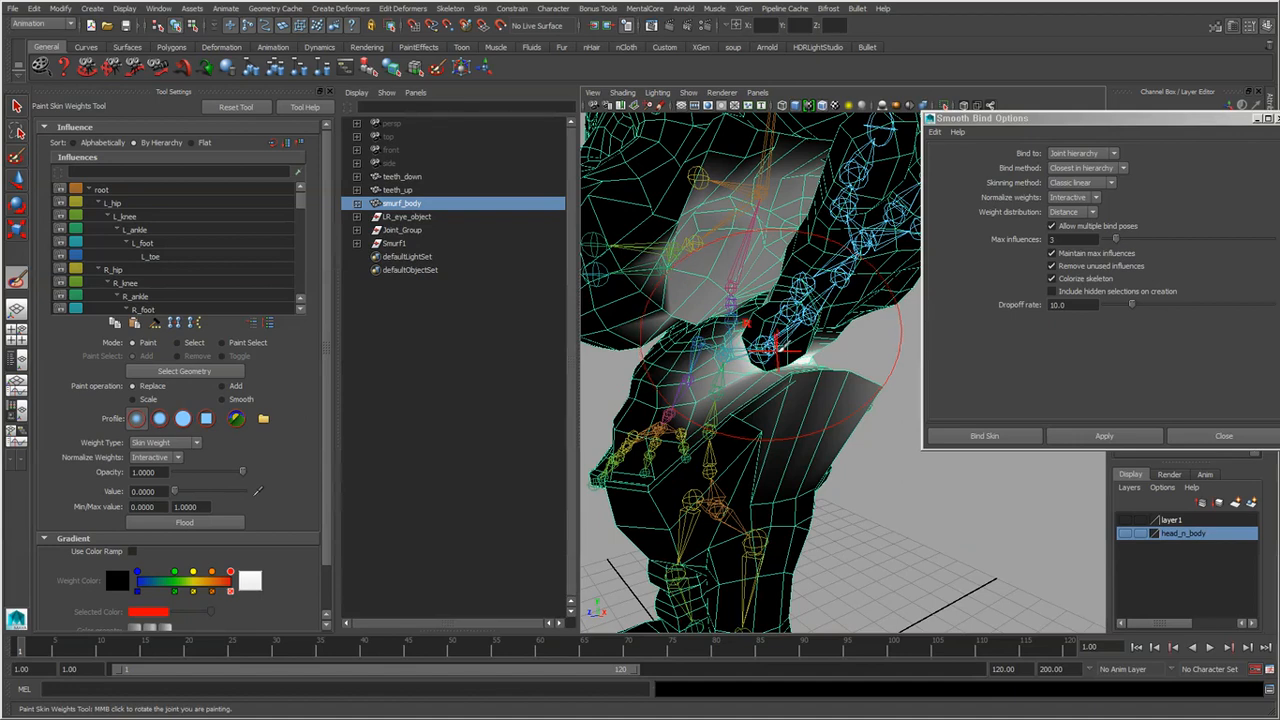
{"action": "scroll", "coordinate": [826, 318], "scroll_direction": "up", "scroll_amount": 2}
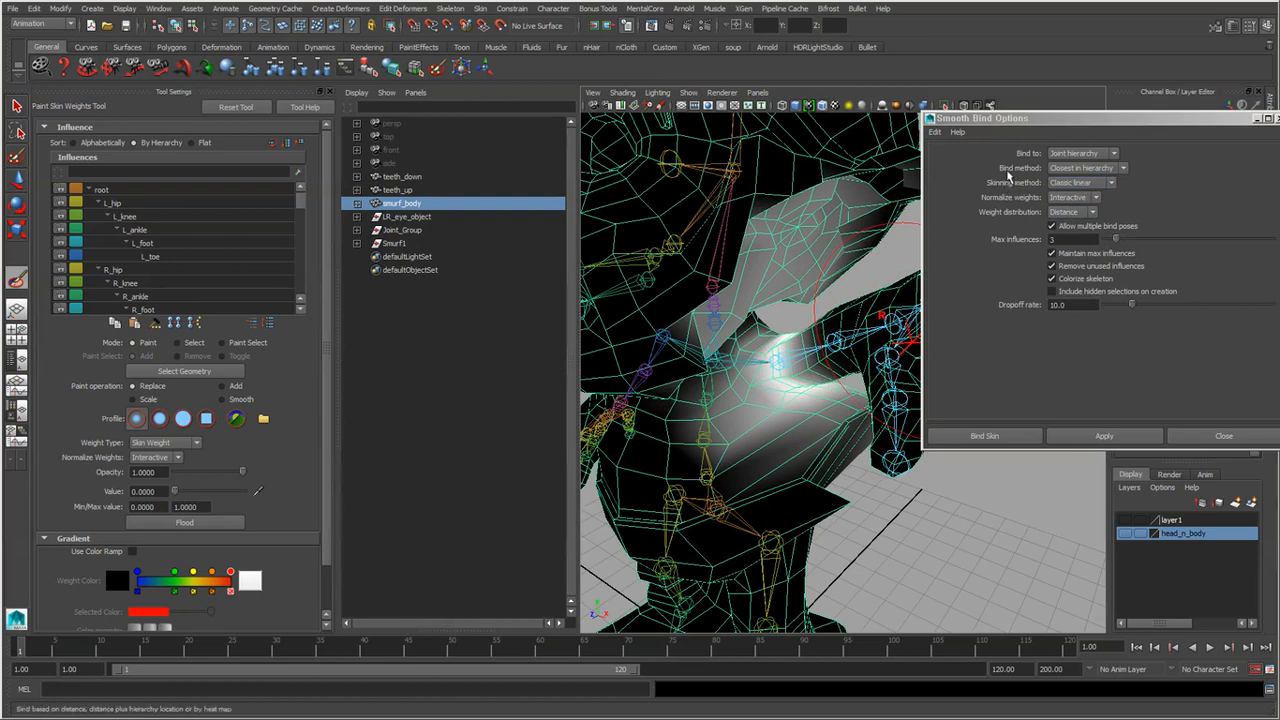
Review the available bind methods while inspecting the shoulder joint's weights on the head and torso.
{"action": "left_click", "coordinate": [1112, 169]}
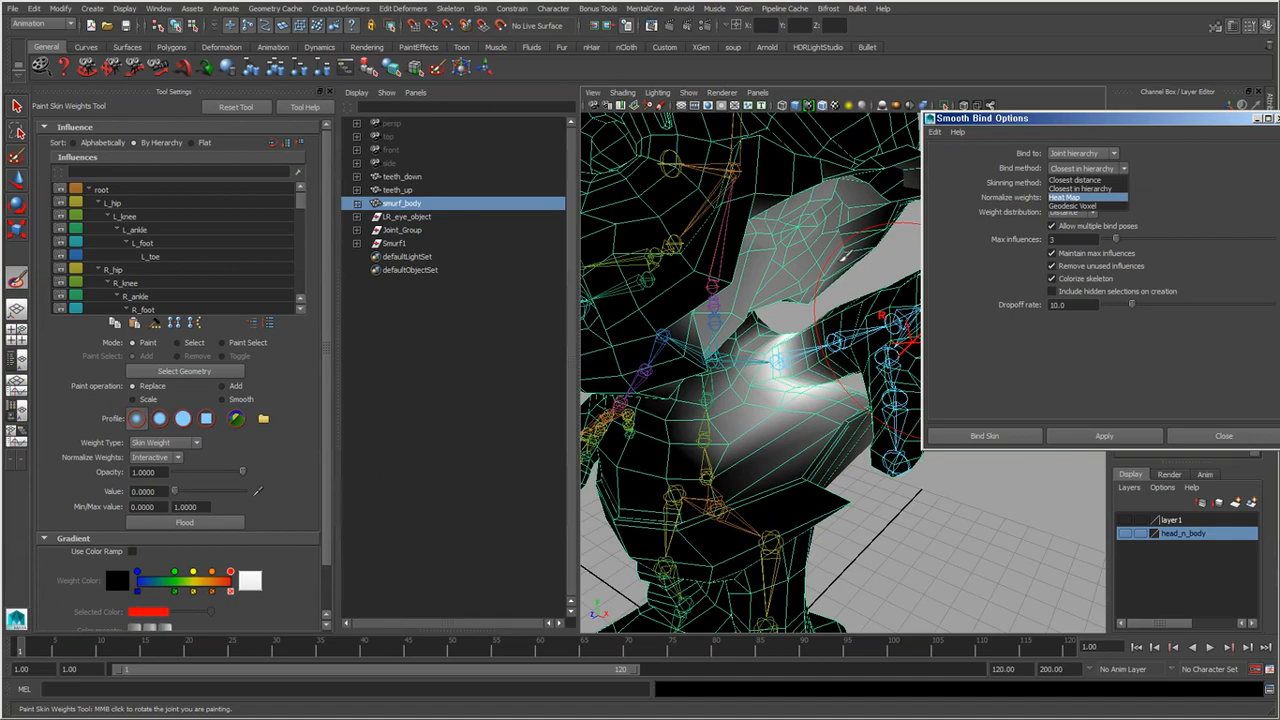
{"action": "left_click_drag", "start_coordinate": [841, 309], "coordinate": [825, 338], "text": "alt"}
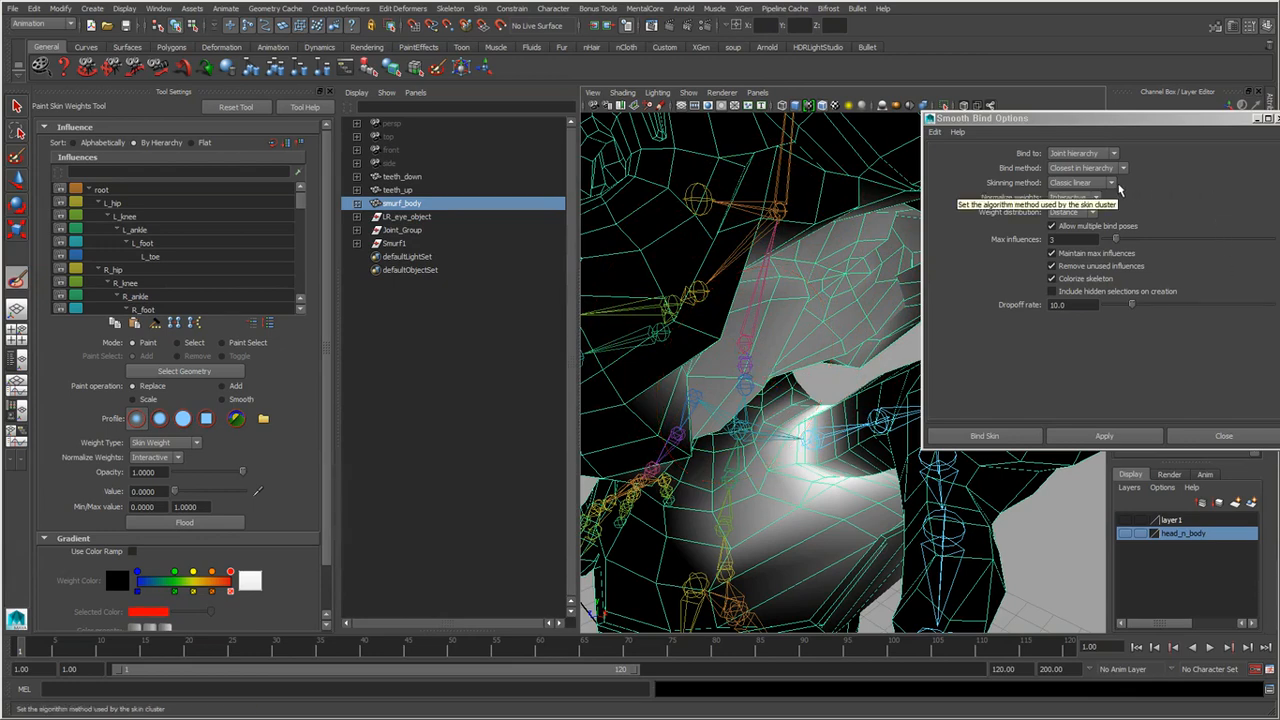
{"action": "left_click", "coordinate": [1100, 168]}
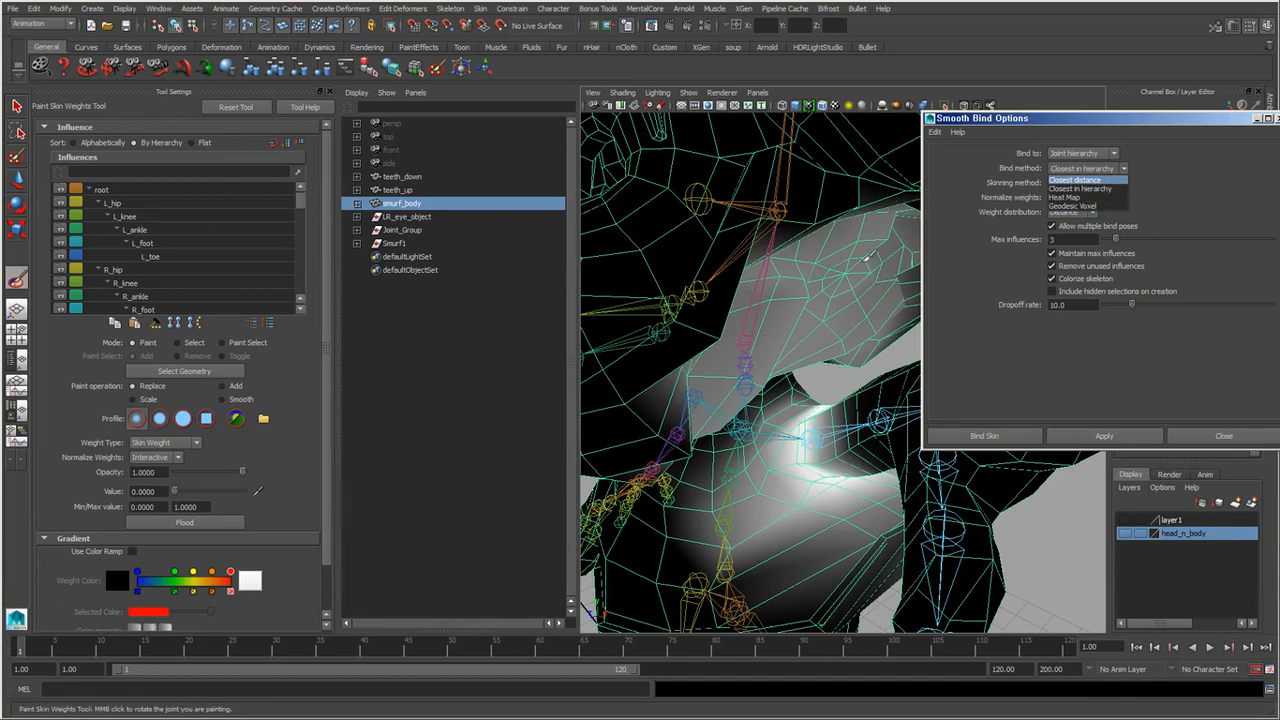
{"action": "mouse_move", "coordinate": [864, 339]}
{"action": "left_mouse_down", "text": "alt"}
{"action": "mouse_move", "coordinate": [840, 427]}
{"action": "mouse_move", "coordinate": [805, 375]}
{"action": "left_mouse_up", "text": "alt"}
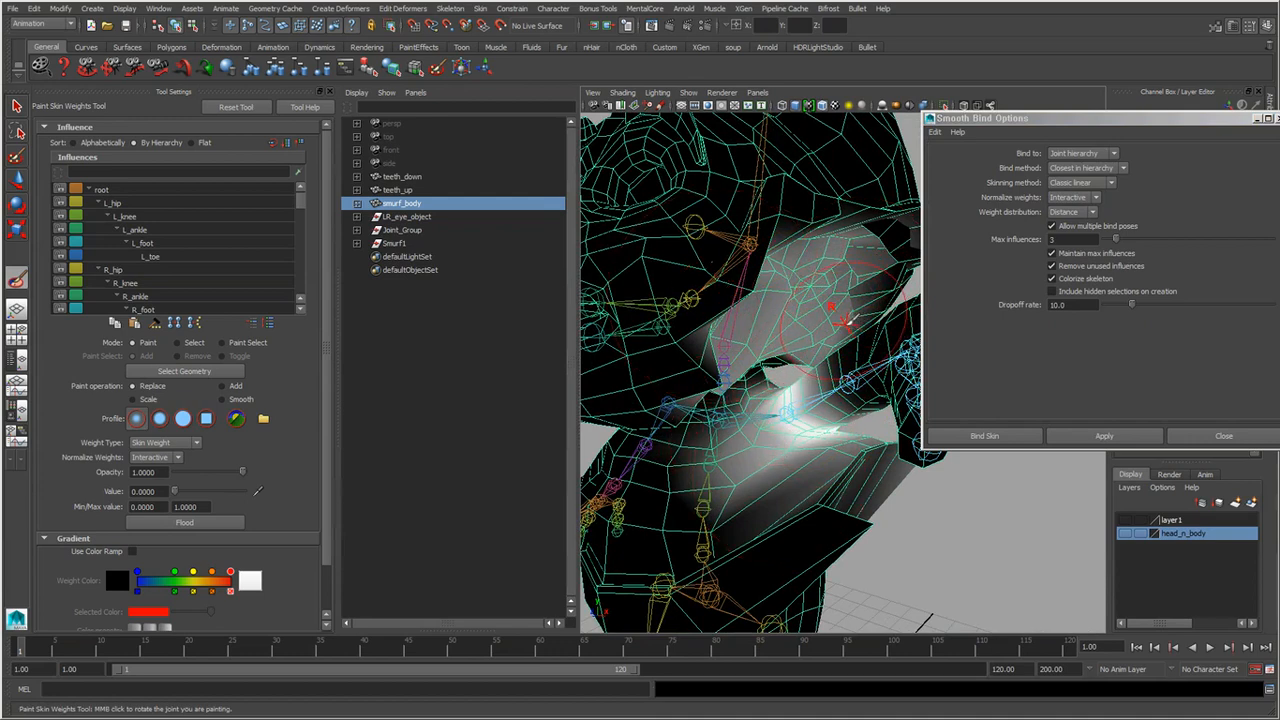
{"action": "left_click", "coordinate": [1083, 168]}
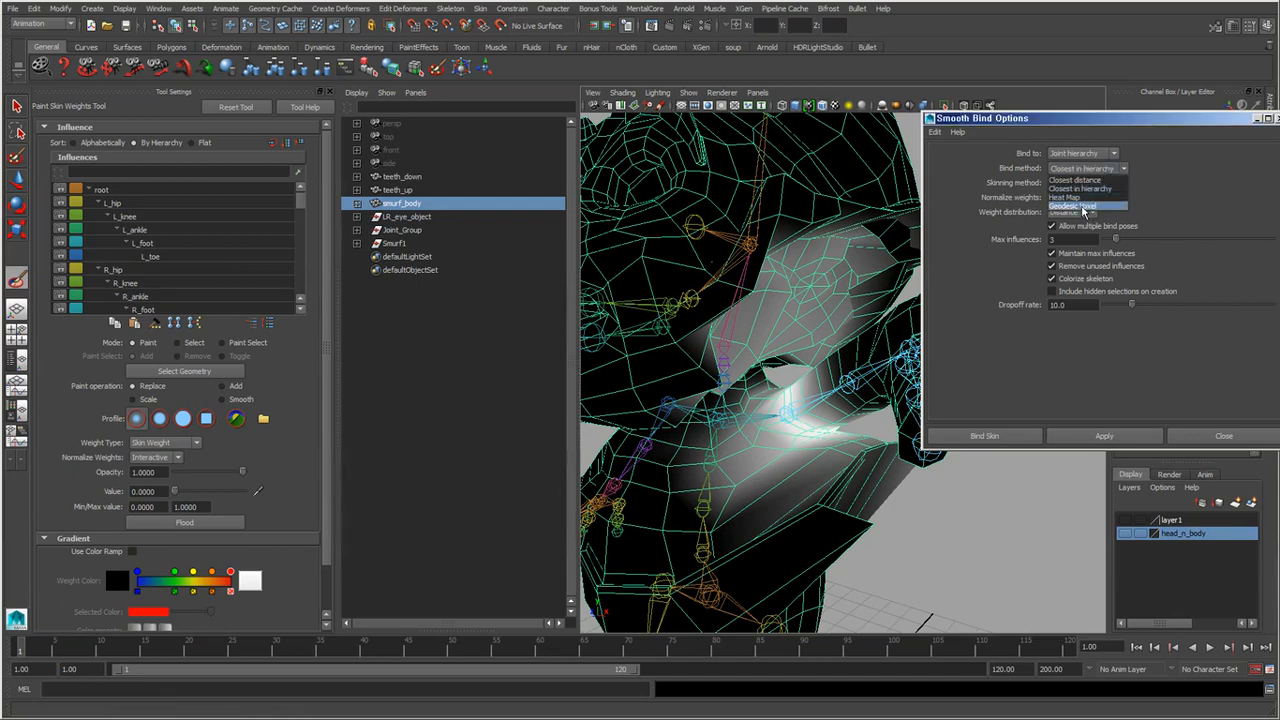
{"action": "right_click_drag", "start_coordinate": [880, 385], "coordinate": [790, 385], "text": "alt"}
{"action": "left_click_drag", "start_coordinate": [790, 385], "coordinate": [809, 445], "text": "alt"}
Return the smurf body to its bind pose and detach its skin.
{"action": "key", "text": "q"}
{"action": "left_click", "coordinate": [812, 448]}
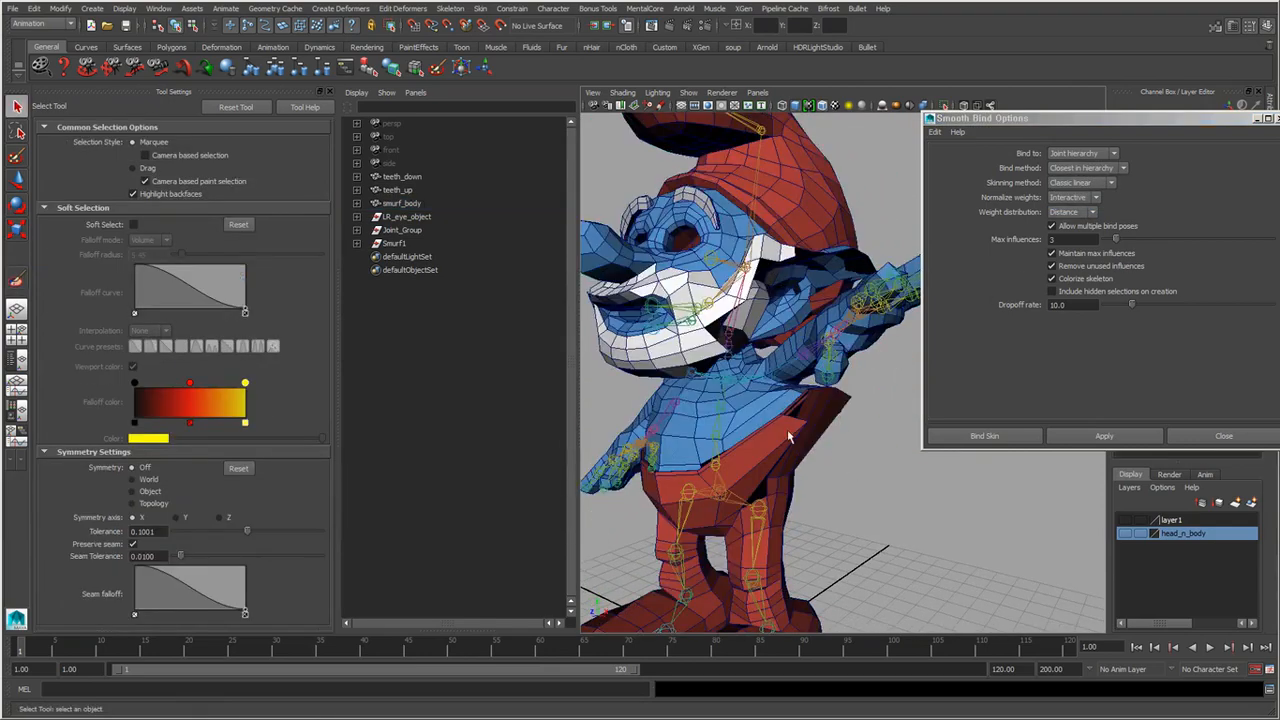
{"action": "left_click", "coordinate": [788, 435]}
{"action": "key", "text": "space"}
{"action": "left_click_drag", "start_coordinate": [903, 352], "coordinate": [900, 454]}
{"action": "key", "text": "space"}
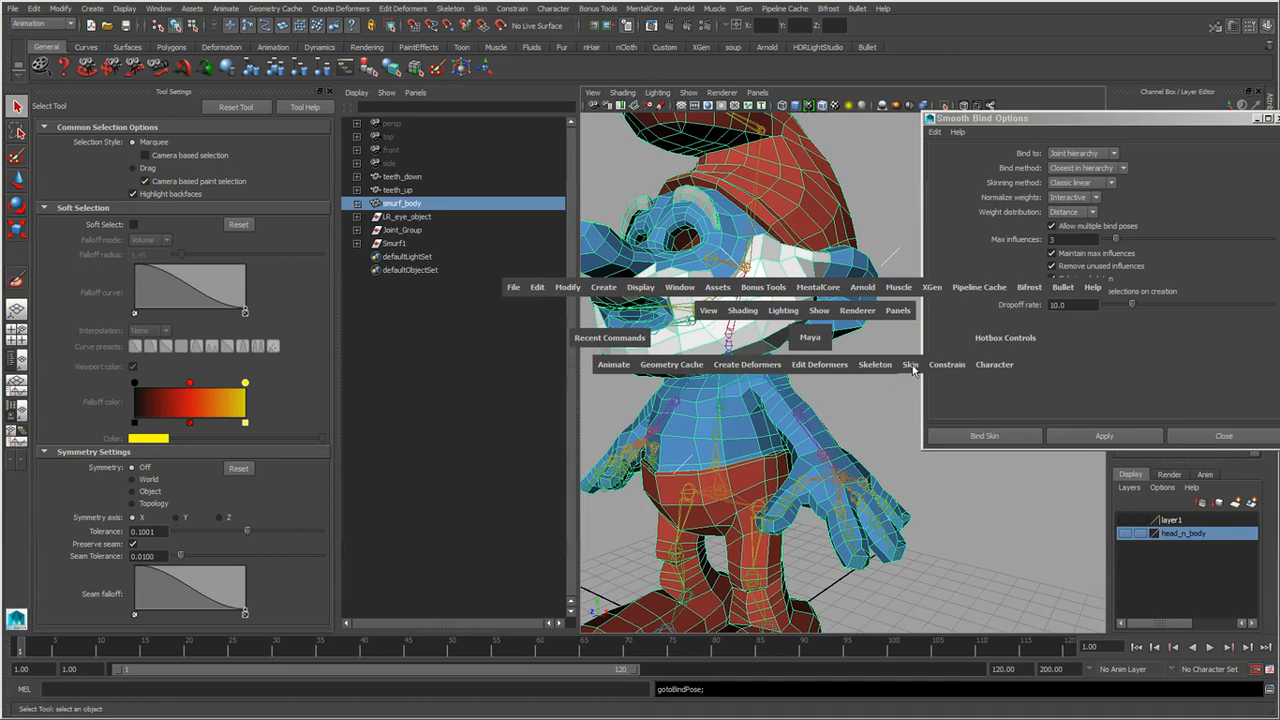
{"action": "left_click_drag", "start_coordinate": [910, 365], "coordinate": [945, 478]}
{"action": "left_click", "coordinate": [945, 513]}
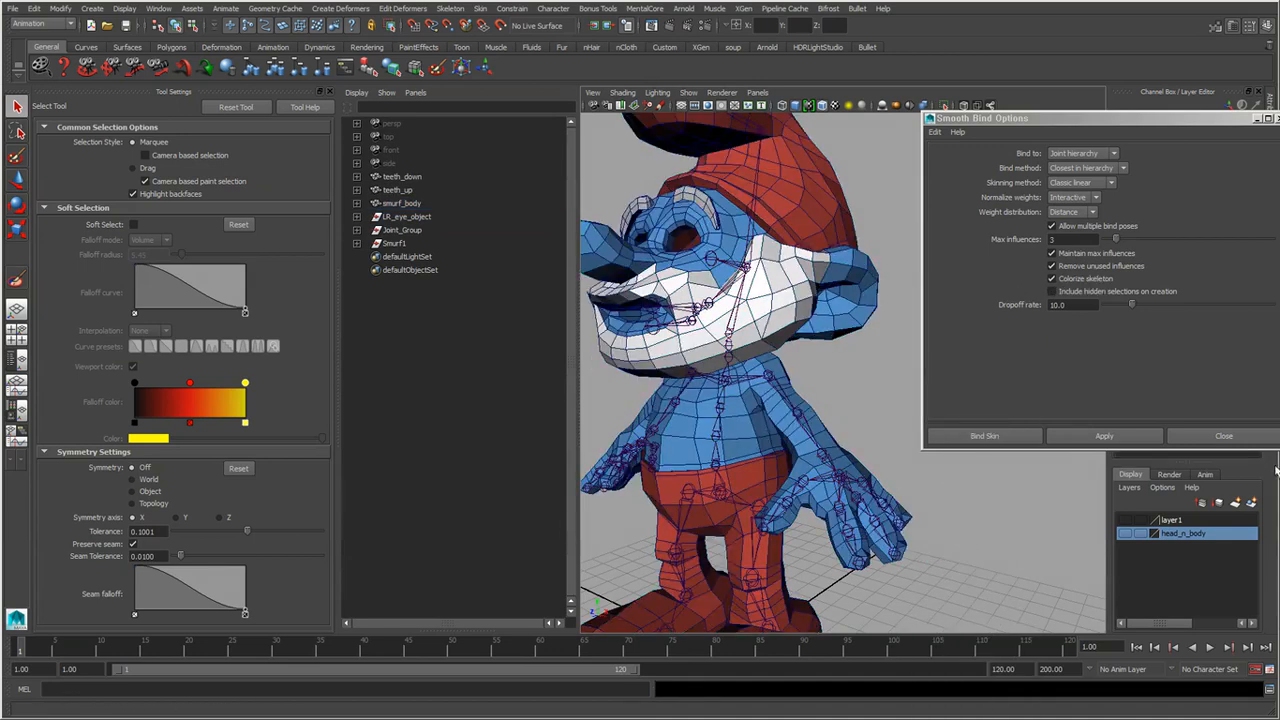
Close the Smooth Bind options and duplicate the smurf body together with its root joint.
{"action": "left_click", "coordinate": [1224, 436]}
{"action": "key", "text": "f"}
{"action": "left_click", "coordinate": [789, 424]}
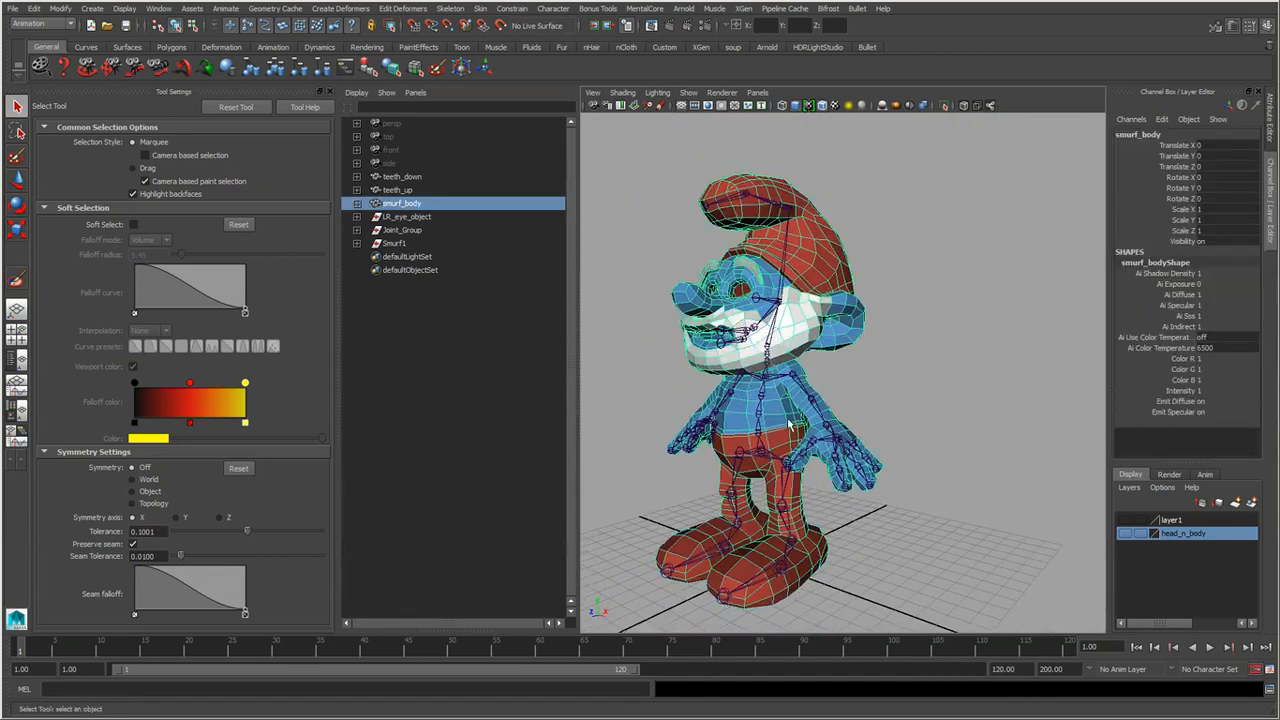
{"action": "left_click", "coordinate": [758, 456]}
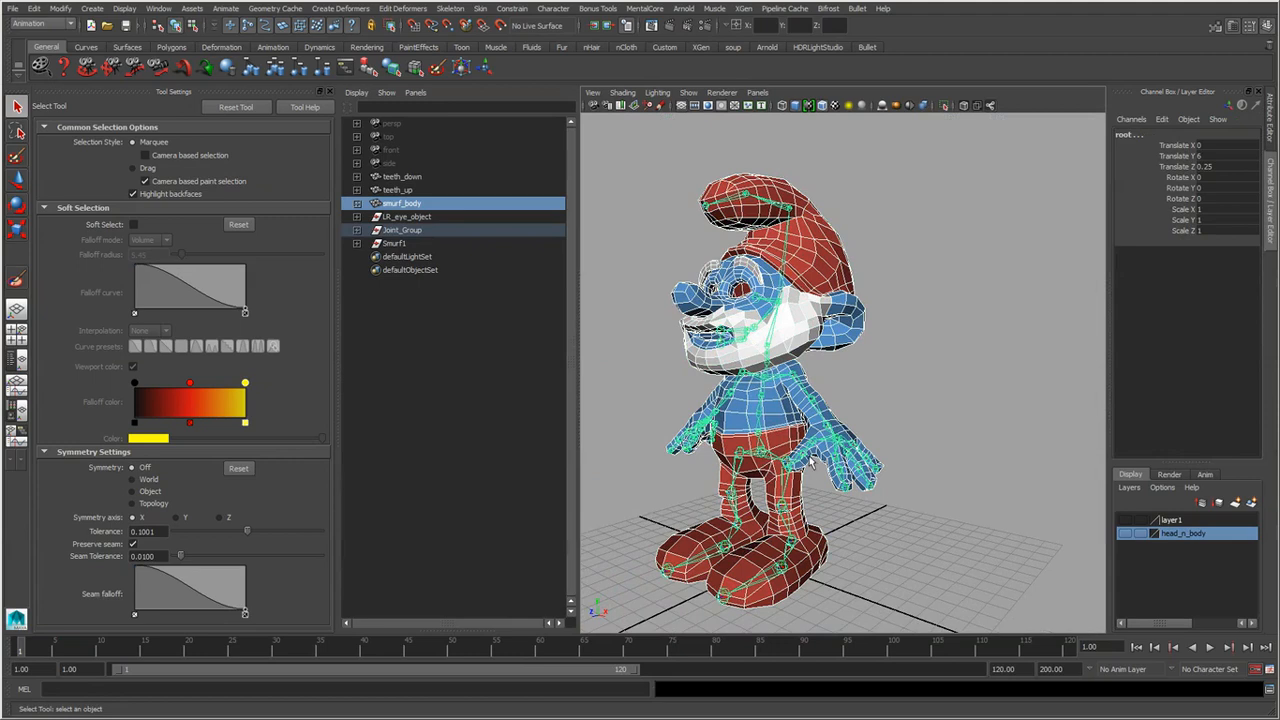
{"action": "key", "text": "ctrl+d"}
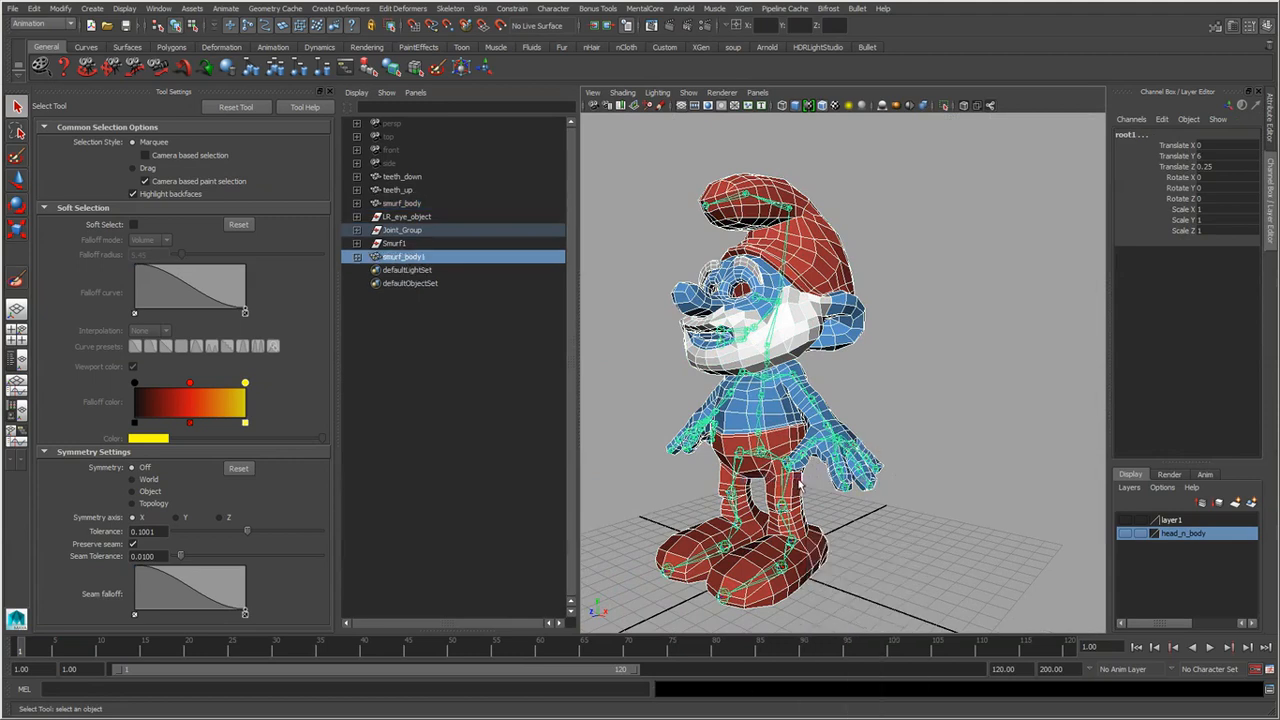
Move the duplicated body and skeleton along the X axis to stand beside the original.
{"action": "key", "text": "w"}
{"action": "left_click_drag", "start_coordinate": [720, 466], "coordinate": [876, 406]}
{"action": "key", "text": "ctrl+z"}
{"action": "left_click_drag", "start_coordinate": [868, 463], "coordinate": [896, 478], "text": "alt"}
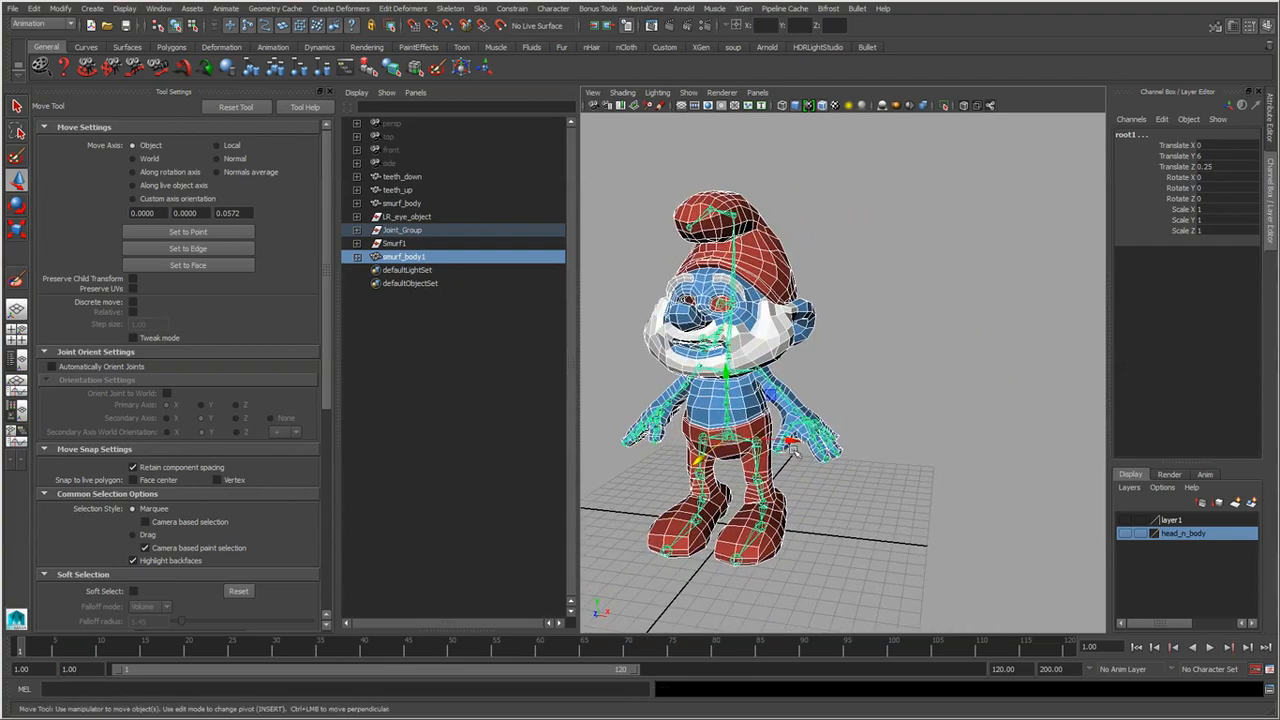
{"action": "left_click_drag", "start_coordinate": [797, 445], "coordinate": [1081, 462]}
Open the Smooth Bind options for the original root joint and smurf body, and choose Closest in hierarchy as the bind method.
{"action": "left_click_drag", "start_coordinate": [905, 551], "coordinate": [845, 480], "text": "alt"}
{"action": "scroll", "coordinate": [910, 538], "scroll_direction": "down", "scroll_amount": 4}
{"action": "left_click", "coordinate": [849, 533]}
{"action": "scroll", "coordinate": [845, 480], "scroll_direction": "up", "scroll_amount": 7}
{"action": "middle_click_drag", "start_coordinate": [845, 480], "coordinate": [862, 508], "text": "alt"}
{"action": "left_click_drag", "start_coordinate": [672, 508], "coordinate": [771, 482], "text": "alt"}
{"action": "left_click", "coordinate": [731, 490]}
{"action": "left_click", "coordinate": [766, 422], "text": "shift"}
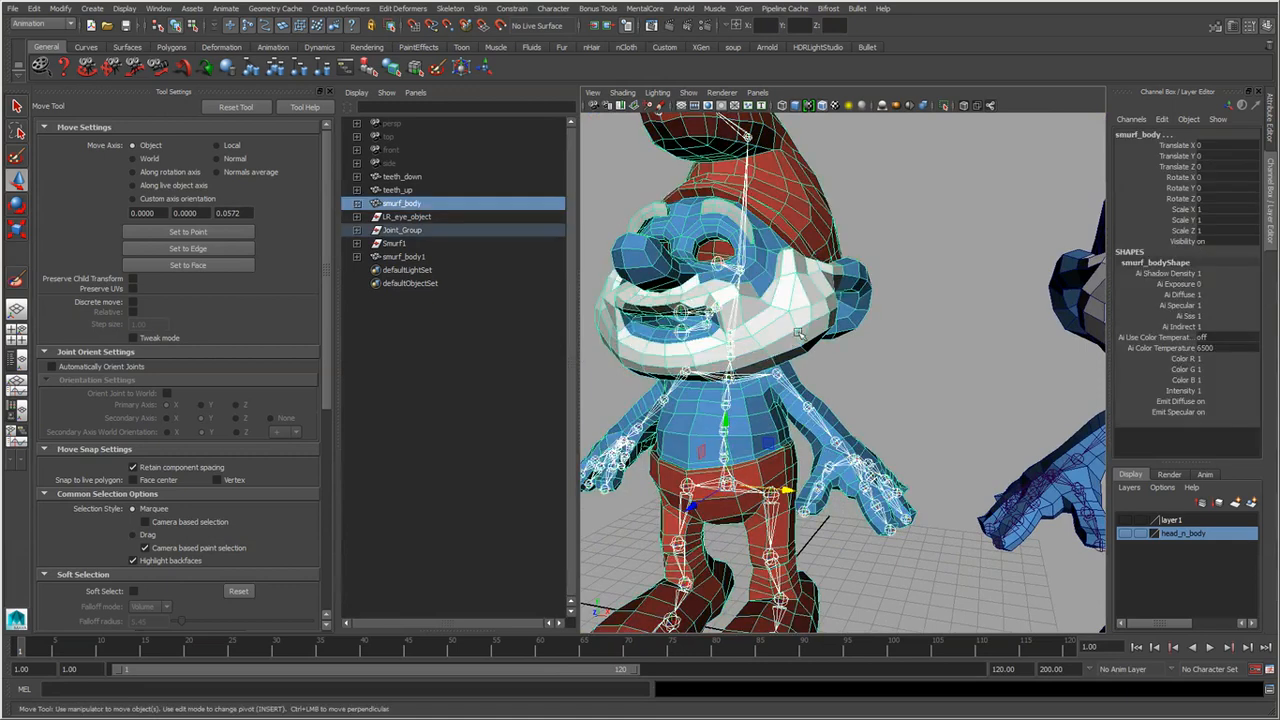
{"action": "key", "text": "space"}
{"action": "left_click", "coordinate": [902, 357]}
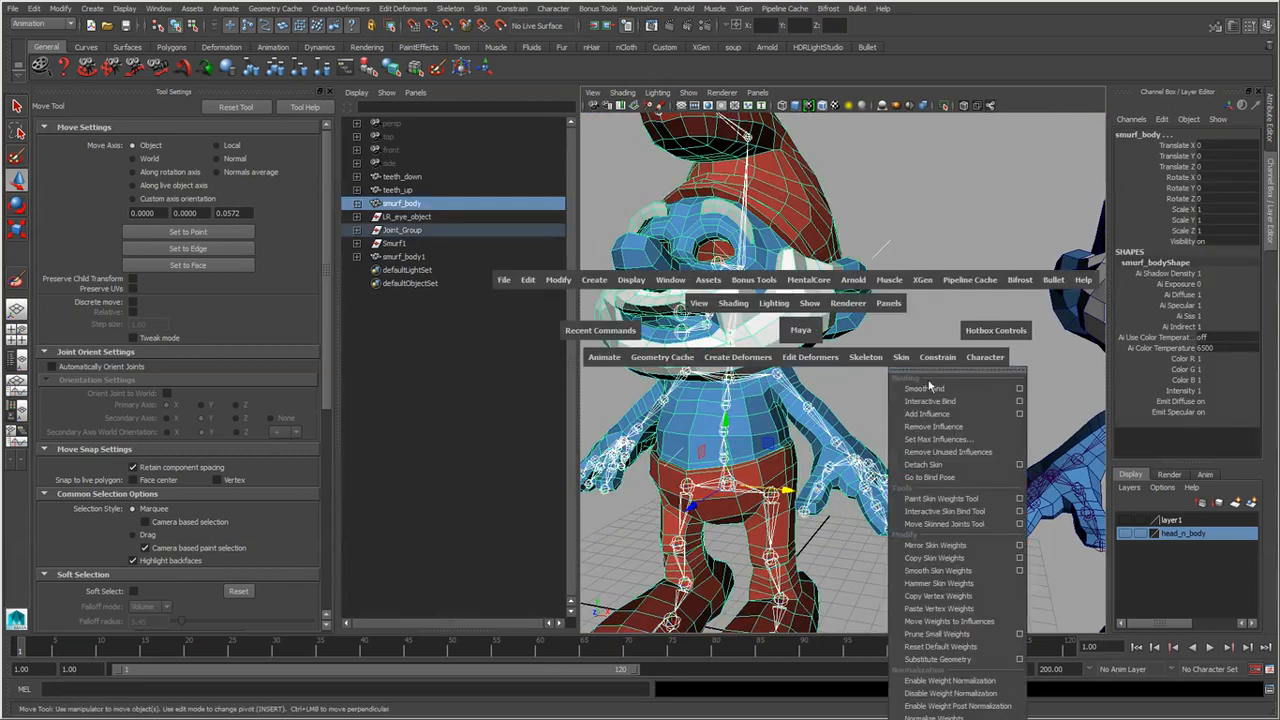
{"action": "left_click", "coordinate": [1019, 388]}
{"action": "left_click", "coordinate": [1085, 168]}
{"action": "left_click", "coordinate": [1087, 190]}
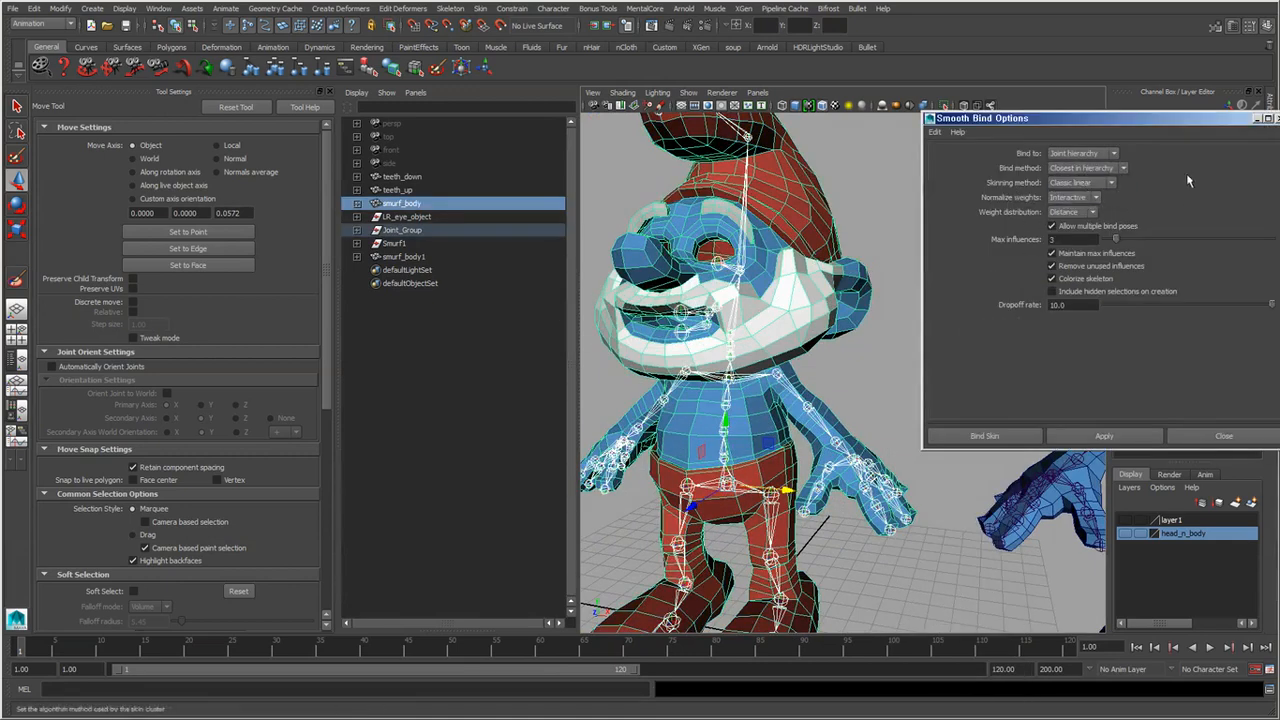
Set max influences to 4 and dropoff rate to 8, and bind the original smurf body to its skeleton.
{"action": "left_click", "coordinate": [1084, 239]}
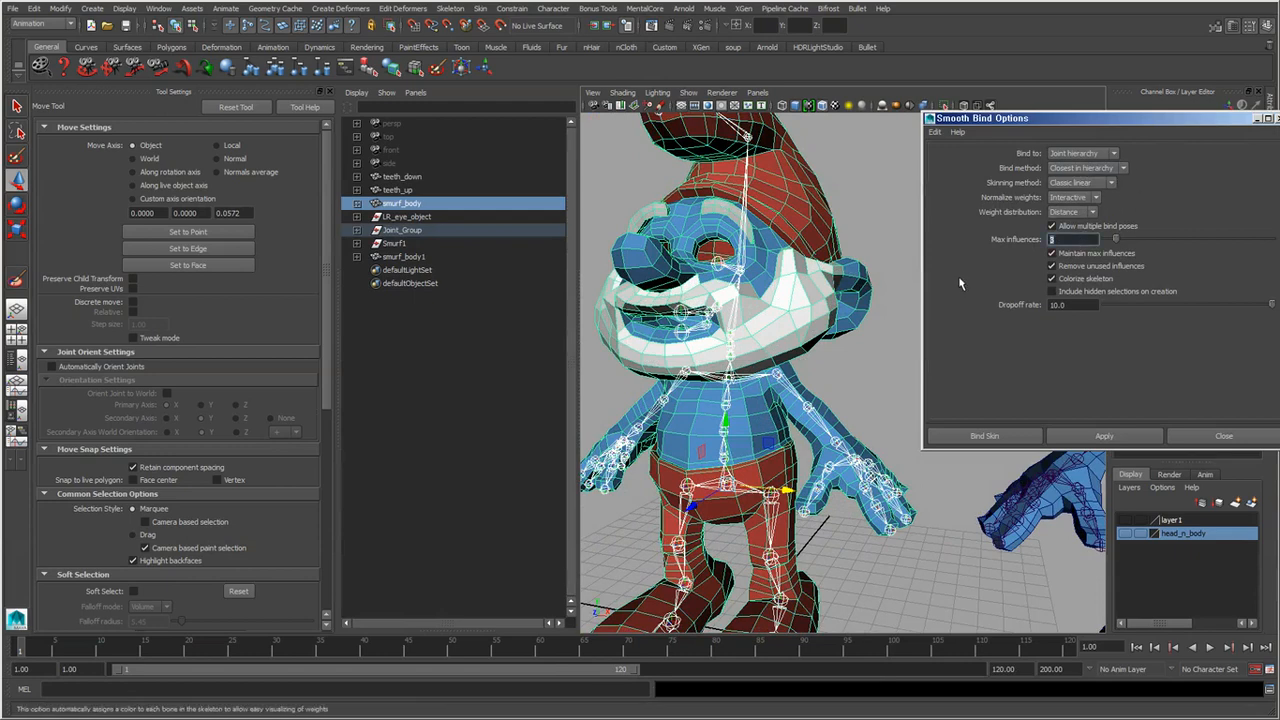
{"action": "type", "text": "4"}
{"action": "key", "text": "Tab"}
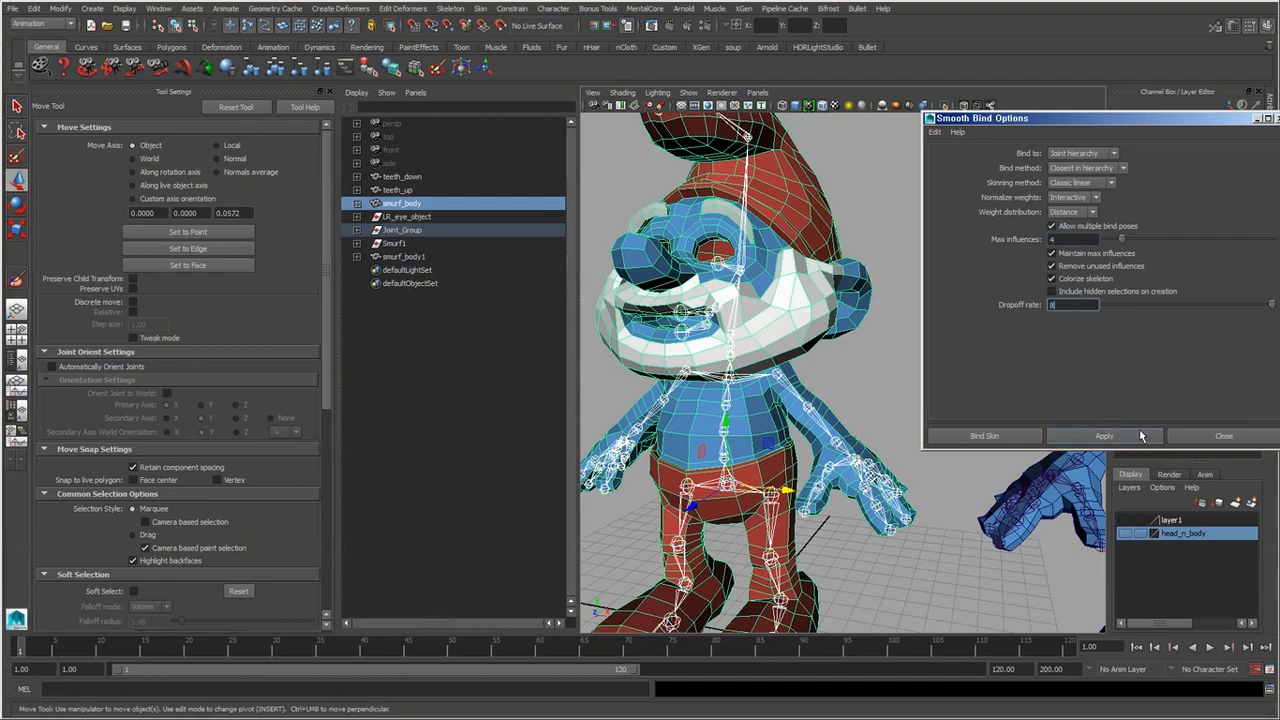
{"action": "type", "text": "8"}
{"action": "left_click", "coordinate": [1141, 436]}
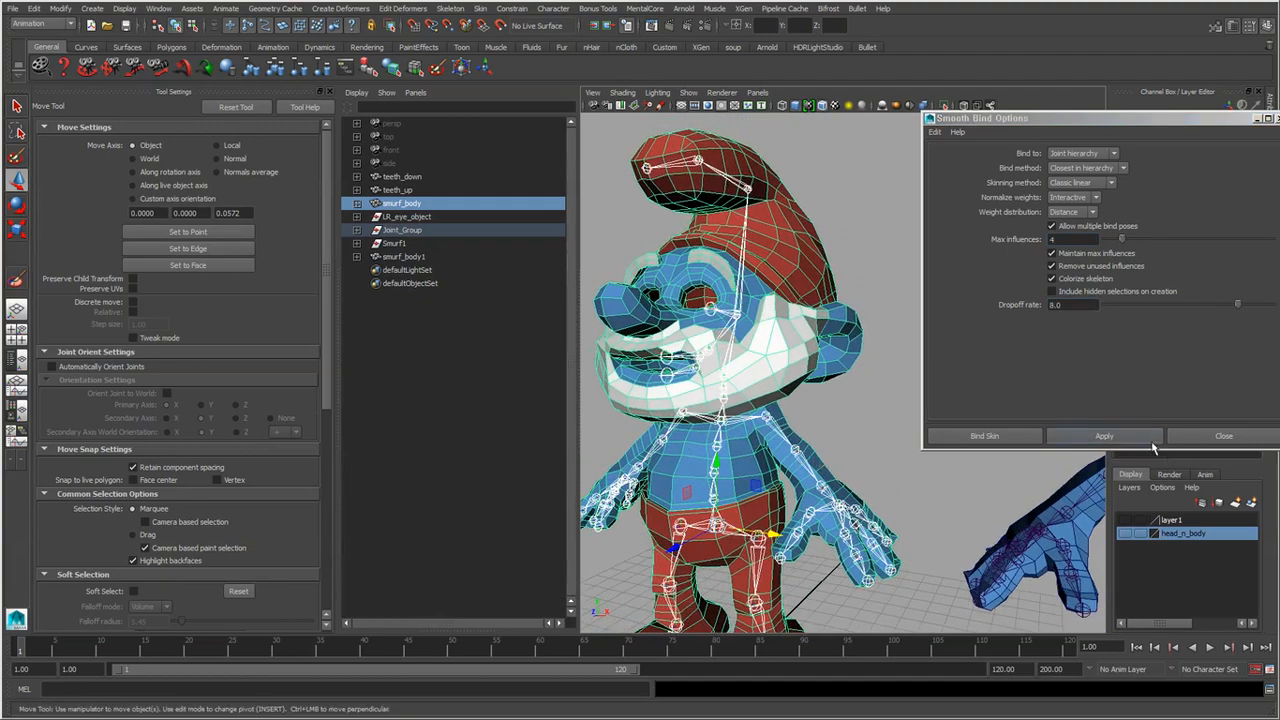
Close the bind options and rotate the original smurf's left shoulder joint to 60 degrees on Z.
{"action": "right_click_drag", "start_coordinate": [834, 518], "coordinate": [743, 486], "text": "alt"}
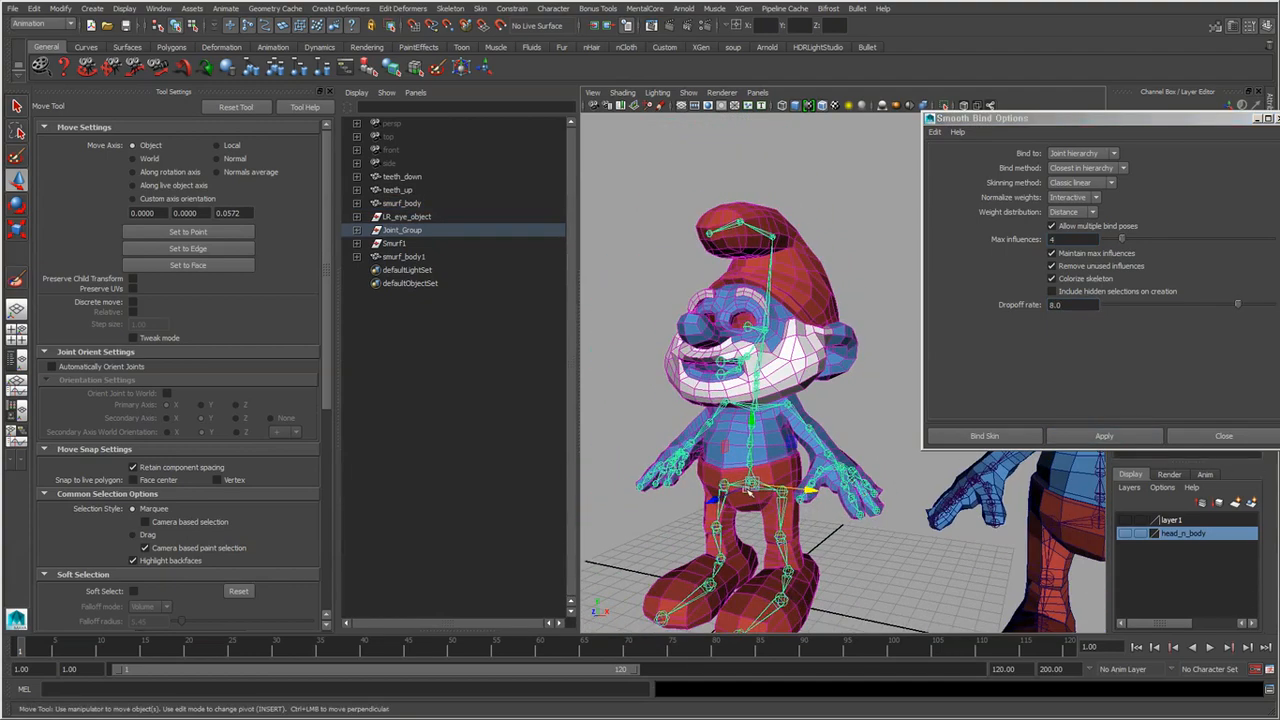
{"action": "left_click", "coordinate": [788, 408]}
{"action": "left_click", "coordinate": [1200, 435]}
{"action": "right_click_drag", "start_coordinate": [774, 438], "coordinate": [818, 428], "text": "alt"}
{"action": "key", "text": "e"}
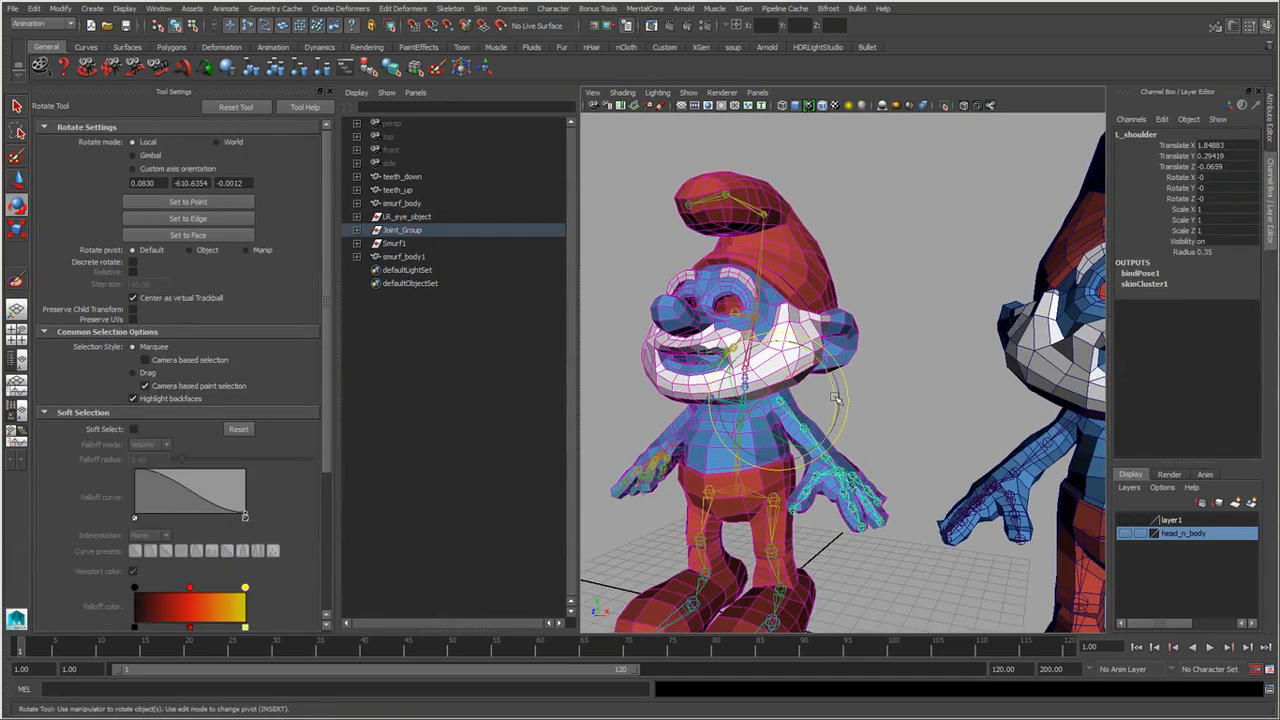
{"action": "left_click_drag", "start_coordinate": [834, 398], "coordinate": [884, 349]}
{"action": "left_click", "coordinate": [1215, 198]}
{"action": "type", "text": "60"}
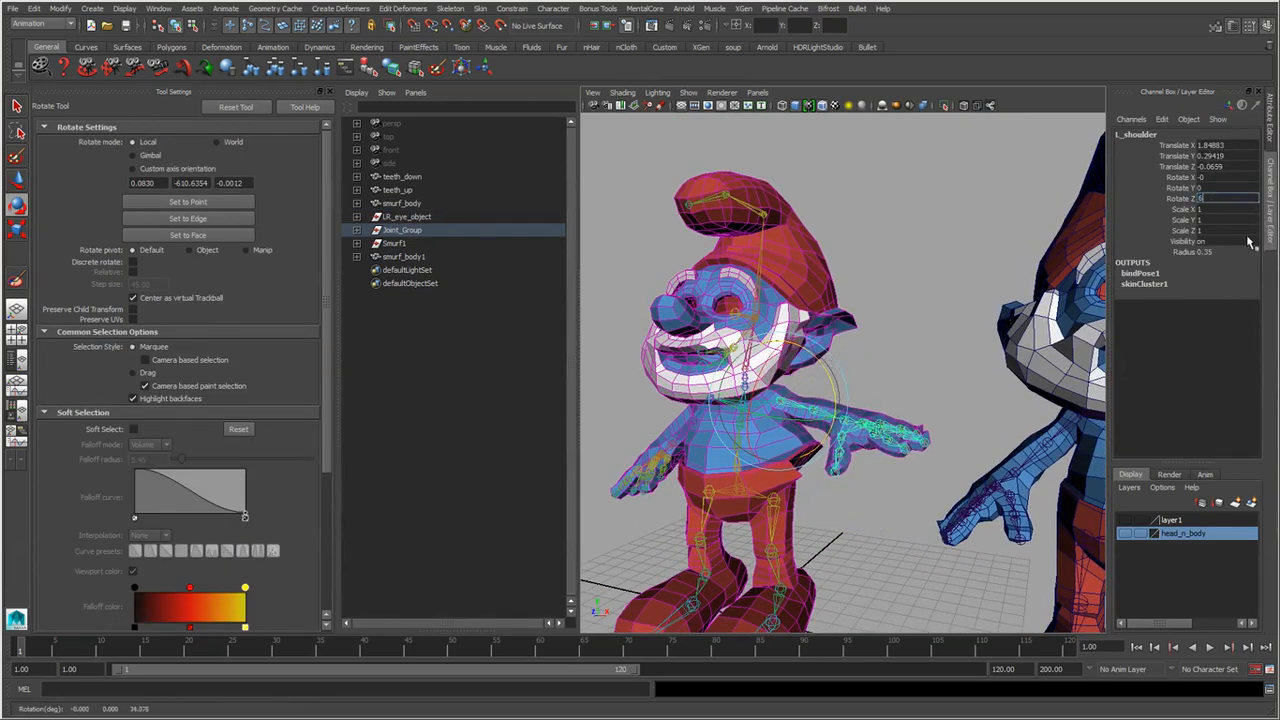
{"action": "key", "text": "Return"}
Select the duplicate's root joint together with the duplicated smurf body and open the Smooth Bind options.
{"action": "key", "text": "f"}
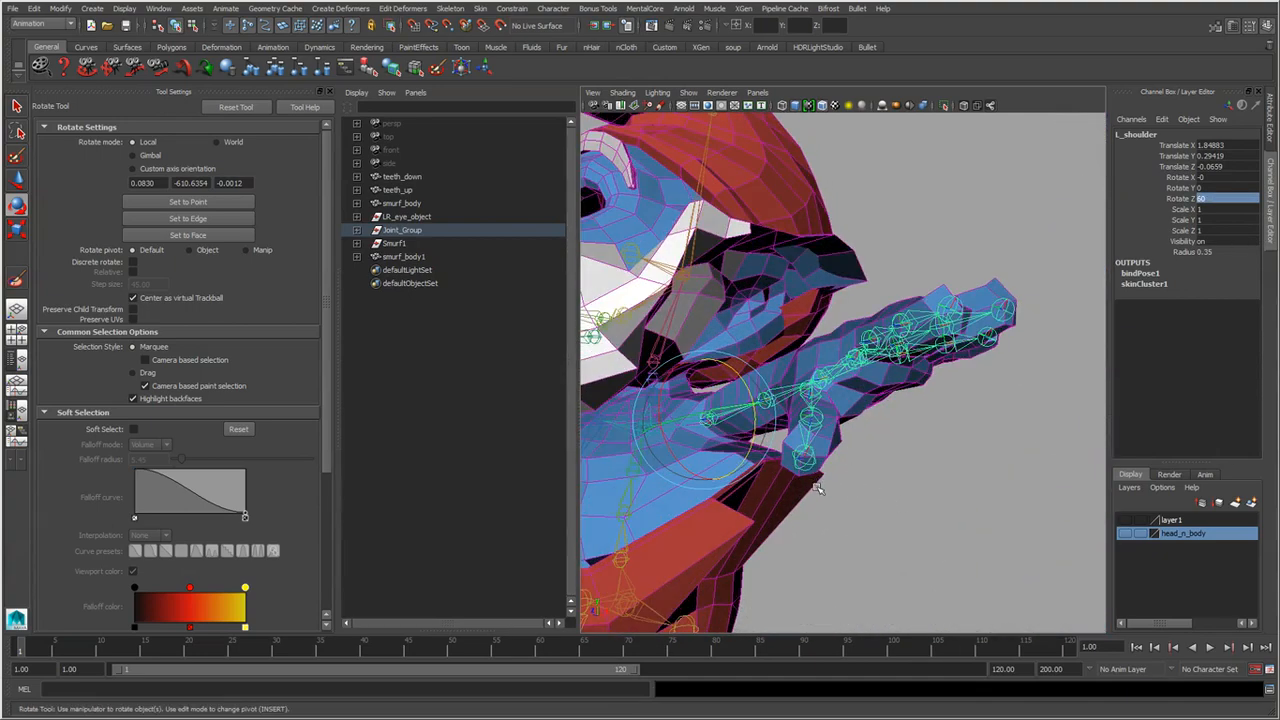
{"action": "right_click_drag", "start_coordinate": [924, 389], "coordinate": [831, 449], "text": "alt"}
{"action": "middle_click_drag", "start_coordinate": [831, 449], "coordinate": [700, 433], "text": "alt"}
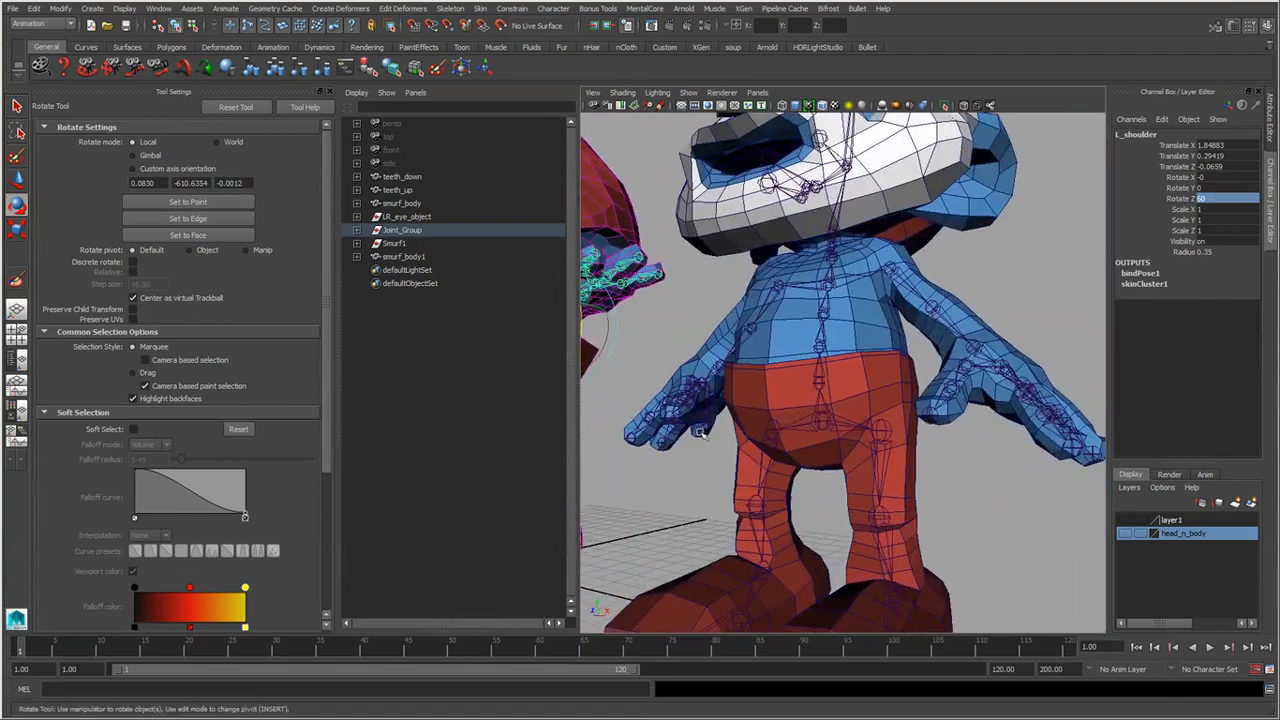
{"action": "right_click_drag", "start_coordinate": [700, 433], "coordinate": [900, 498], "text": "alt"}
{"action": "left_click", "coordinate": [942, 516]}
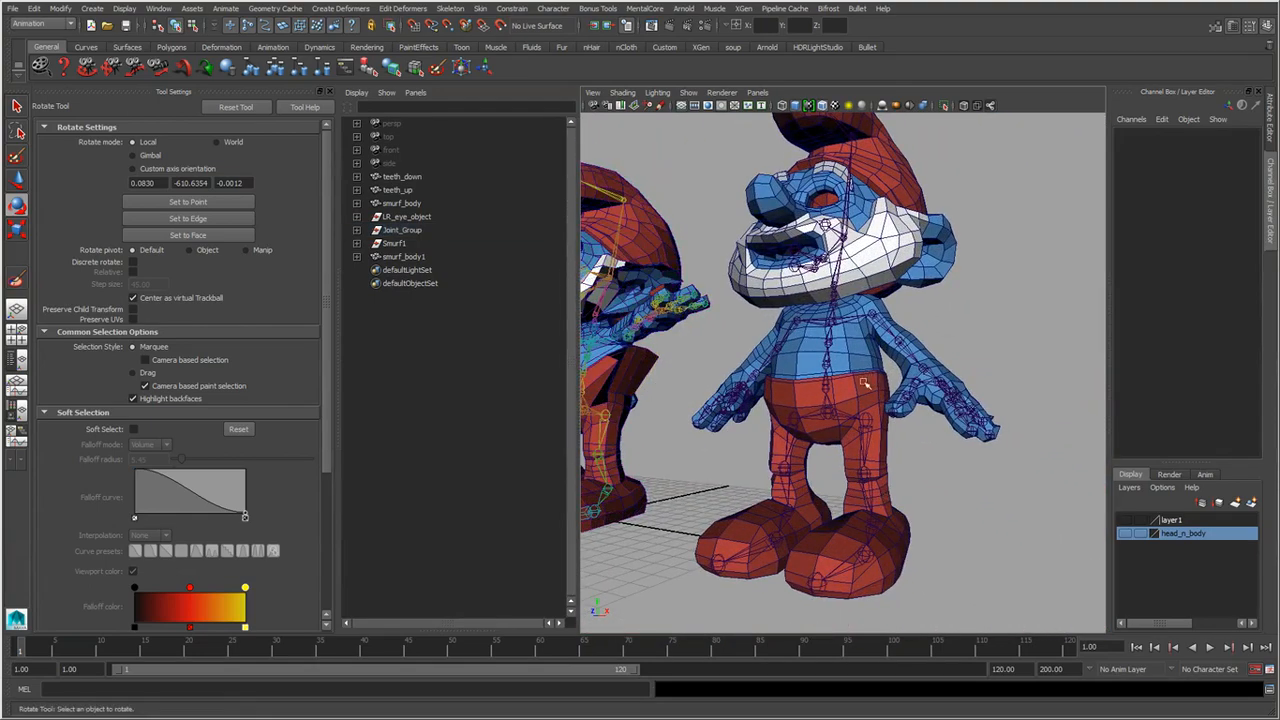
{"action": "left_click_drag", "start_coordinate": [843, 449], "coordinate": [870, 451], "text": "alt"}
{"action": "right_click_drag", "start_coordinate": [870, 451], "coordinate": [896, 479], "text": "alt"}
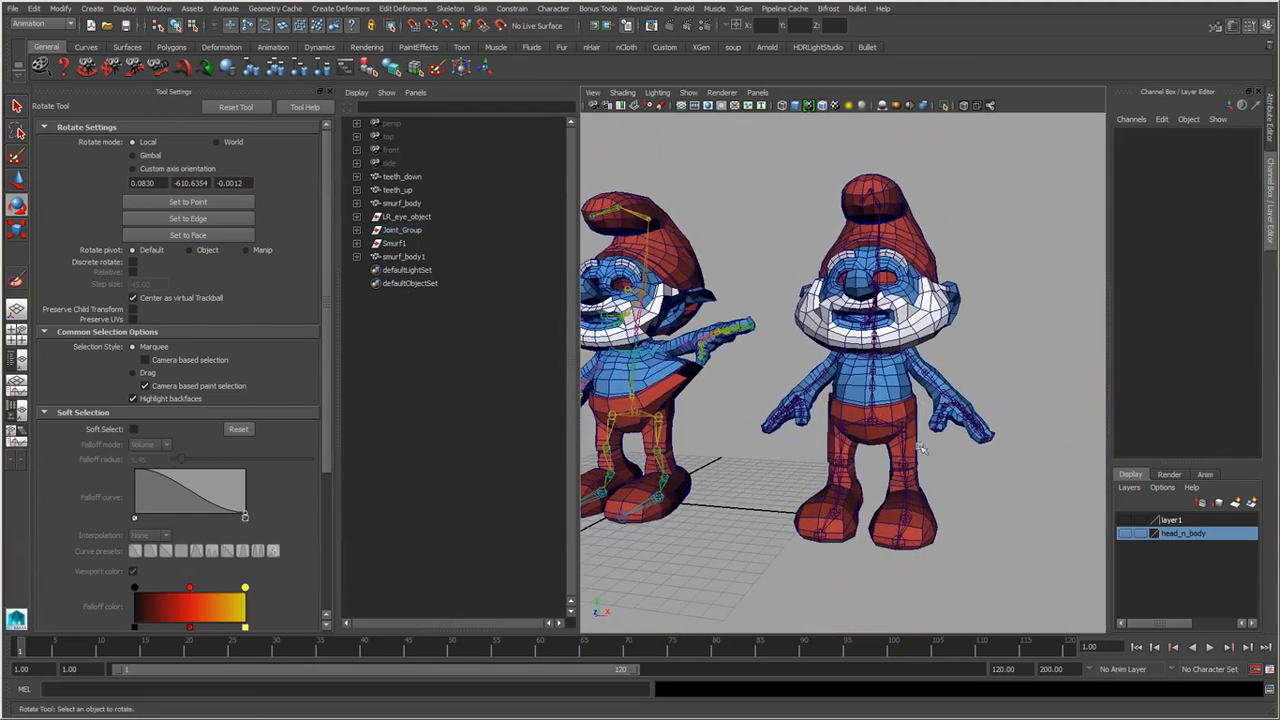
{"action": "left_click", "coordinate": [882, 428]}
{"action": "key", "text": "q"}
{"action": "right_click_drag", "start_coordinate": [882, 428], "coordinate": [897, 445], "text": "alt"}
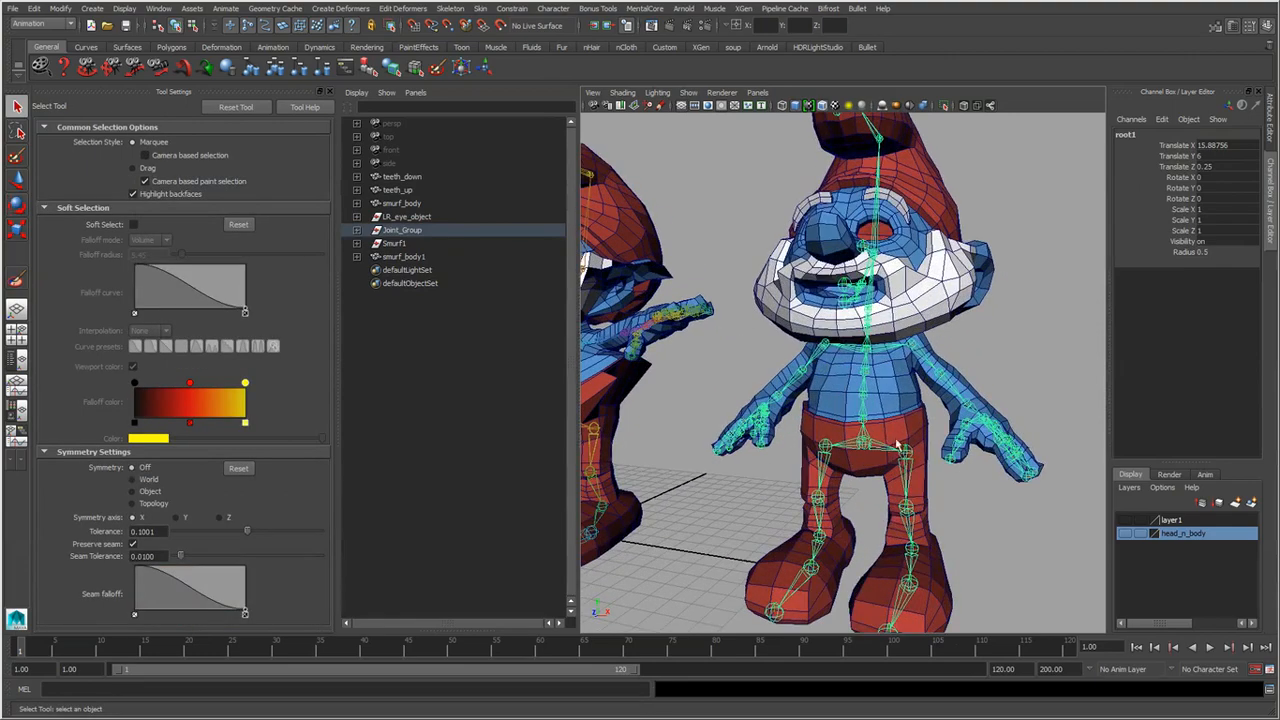
{"action": "left_click", "coordinate": [894, 400], "text": "shift"}
{"action": "key", "text": "space"}
{"action": "left_click", "coordinate": [1098, 360]}
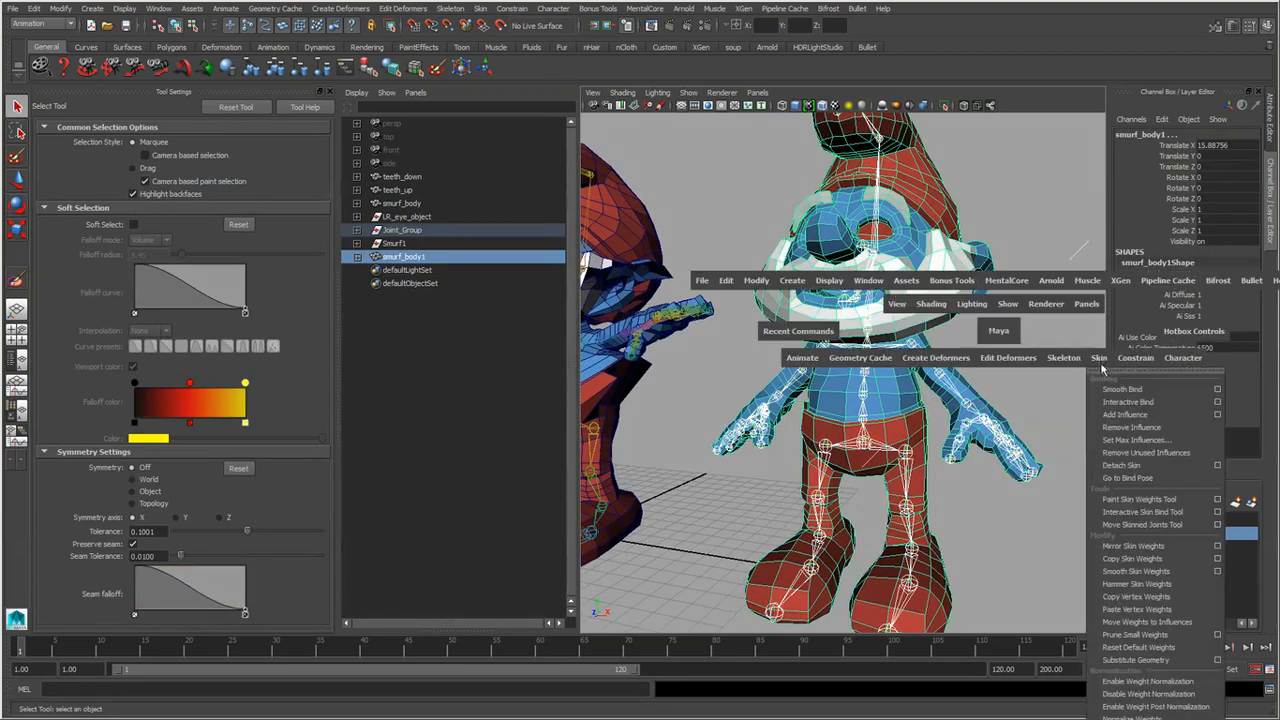
{"action": "left_click", "coordinate": [1217, 389]}
{"action": "key", "text": "f"}
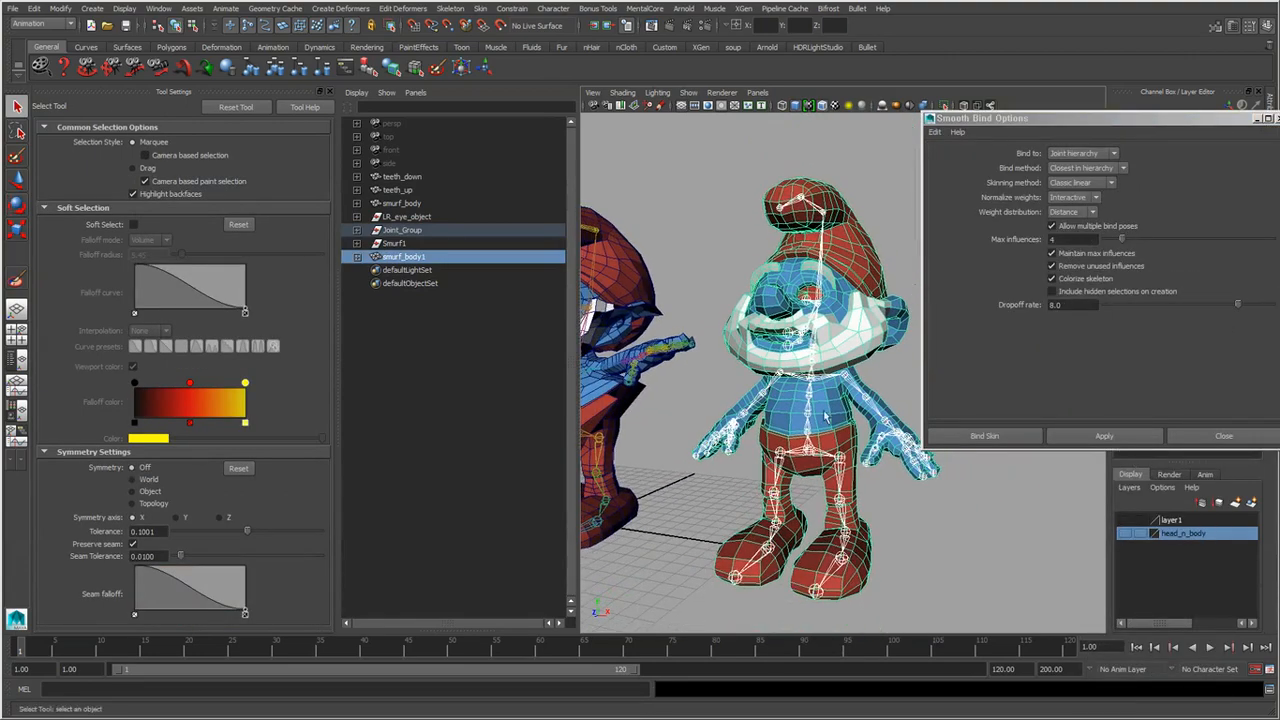
Bind the duplicated body with the Heat Map method, continuing with the slower, more permissive solver, and close the options.
{"action": "left_click", "coordinate": [1098, 168]}
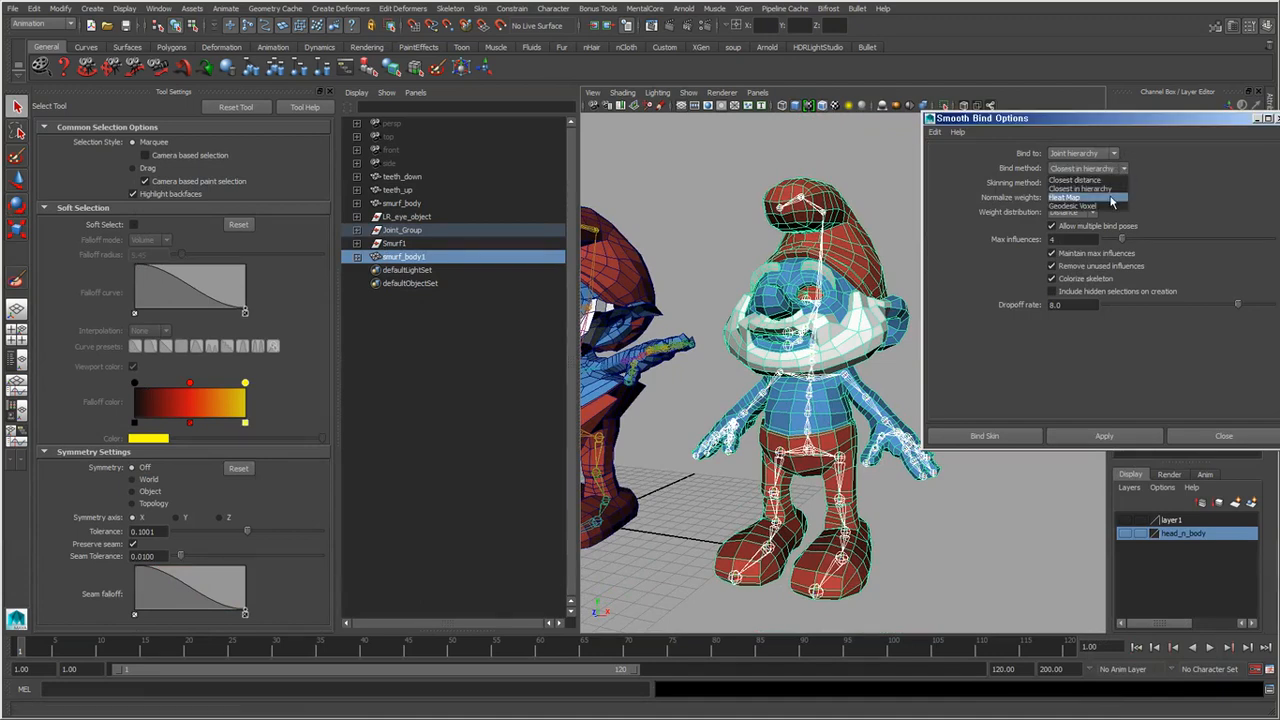
{"action": "left_click", "coordinate": [1111, 199]}
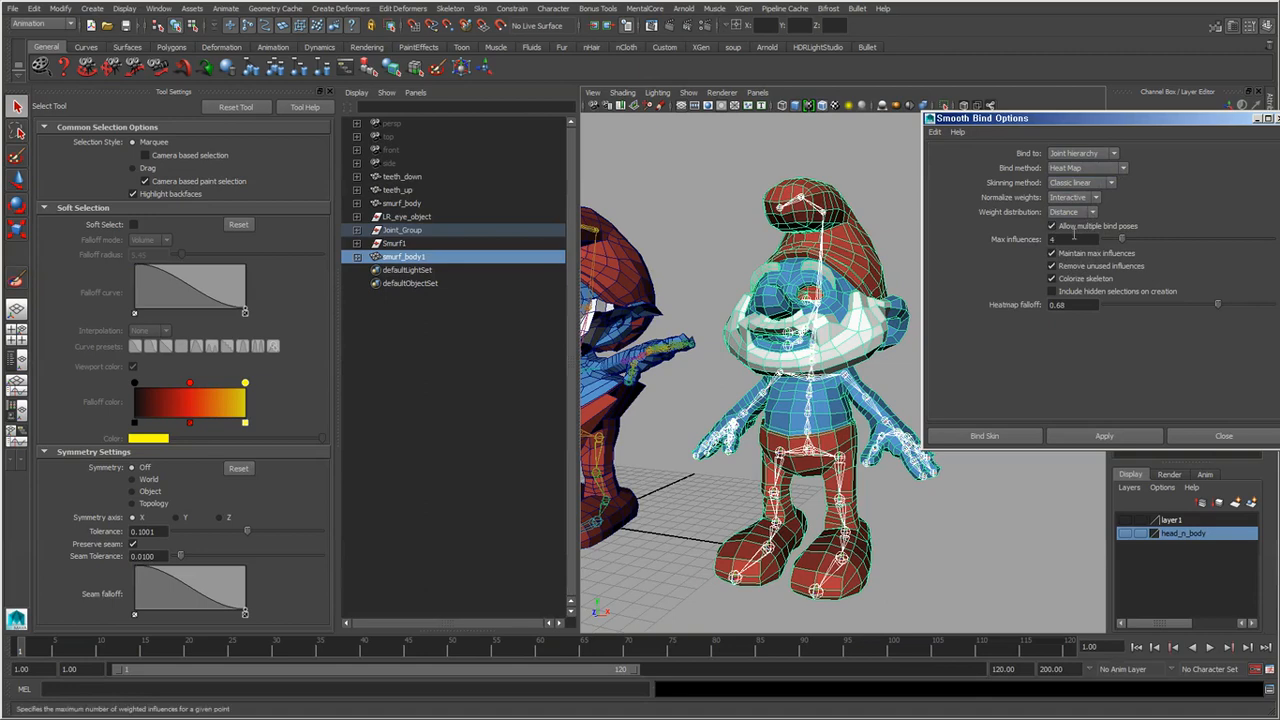
{"action": "double_click", "coordinate": [1080, 306]}
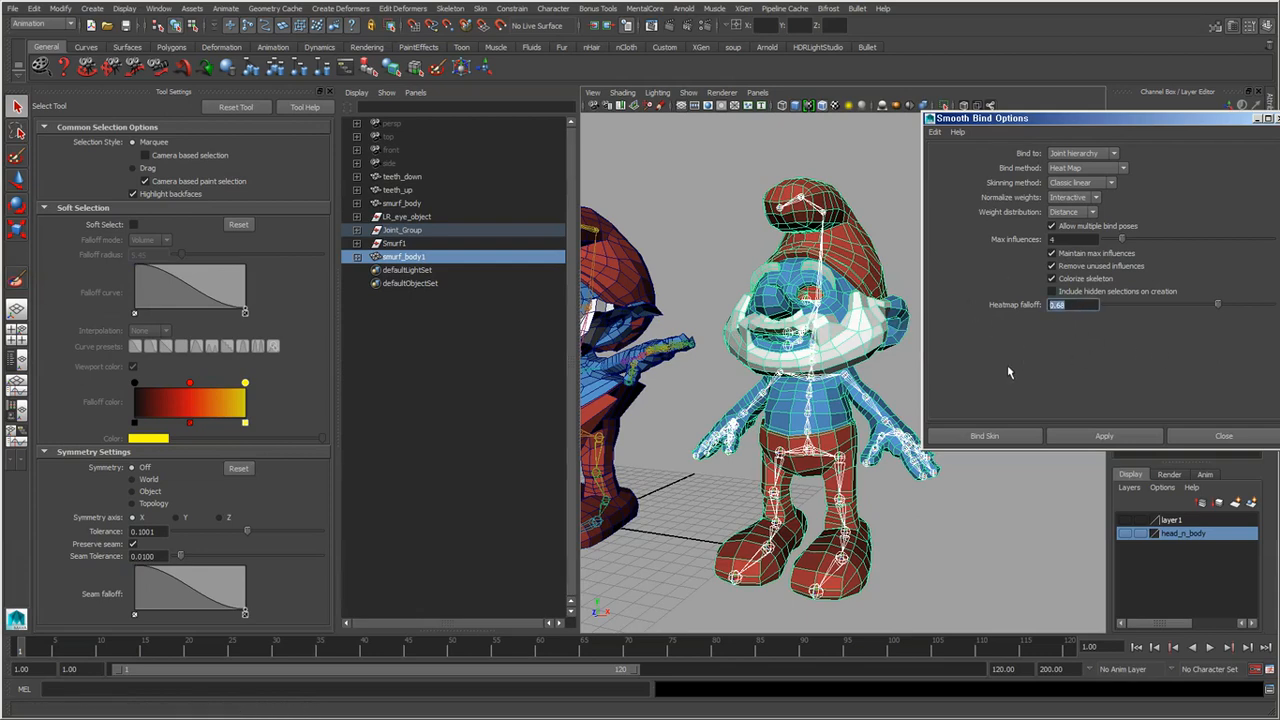
{"action": "left_click_drag", "start_coordinate": [850, 480], "coordinate": [846, 612], "text": "alt"}
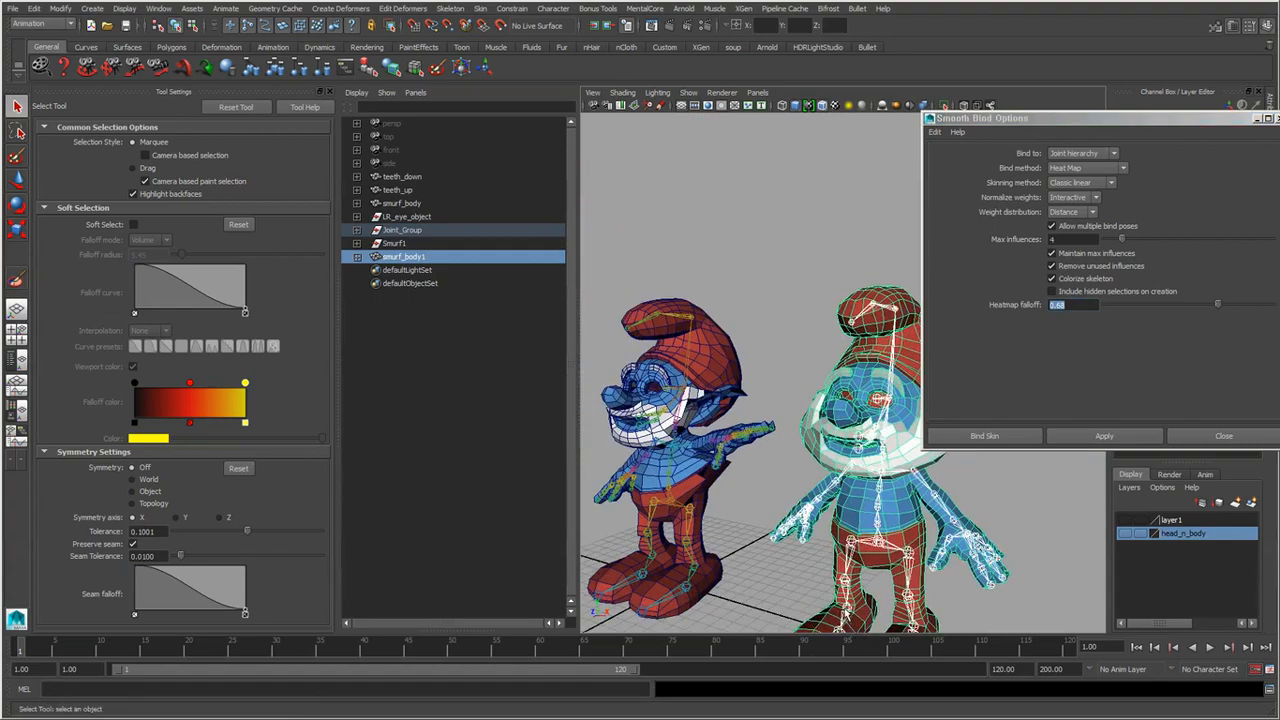
{"action": "middle_click_drag", "start_coordinate": [846, 612], "coordinate": [745, 502], "text": "alt"}
{"action": "right_click_drag", "start_coordinate": [745, 502], "coordinate": [850, 530], "text": "alt"}
{"action": "middle_click_drag", "start_coordinate": [850, 530], "coordinate": [882, 492], "text": "alt"}
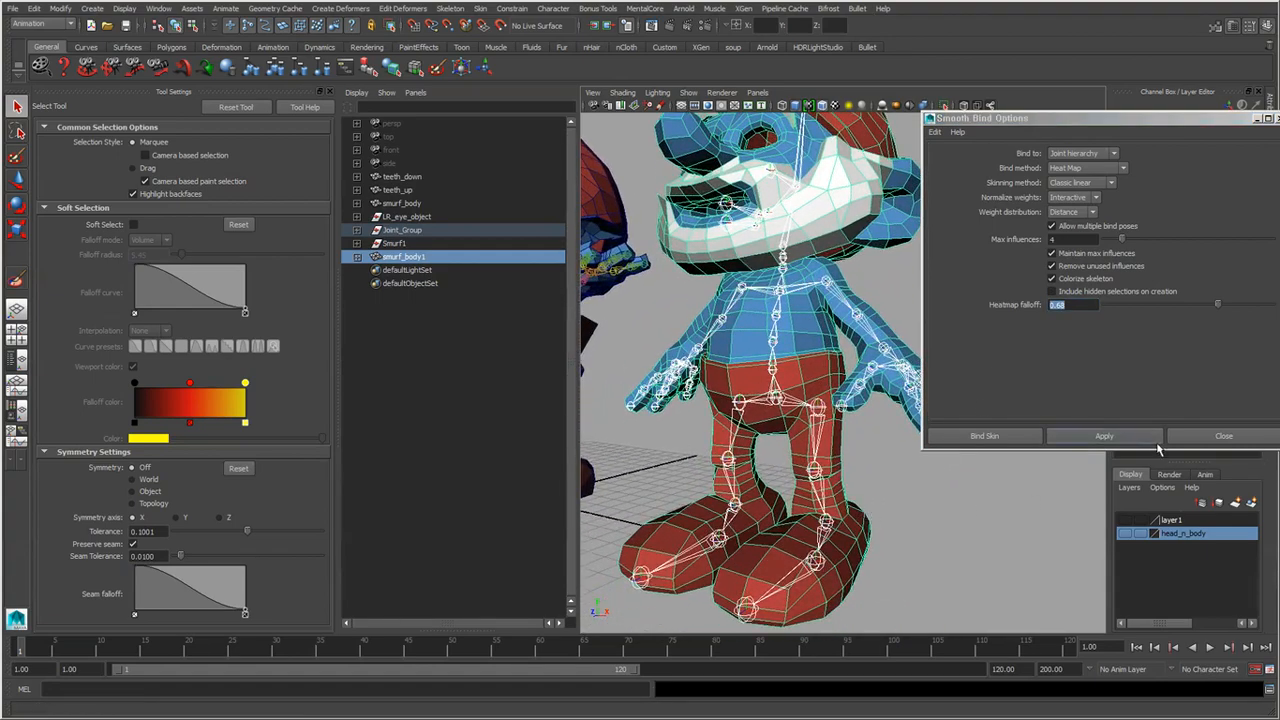
{"action": "left_click", "coordinate": [1143, 437]}
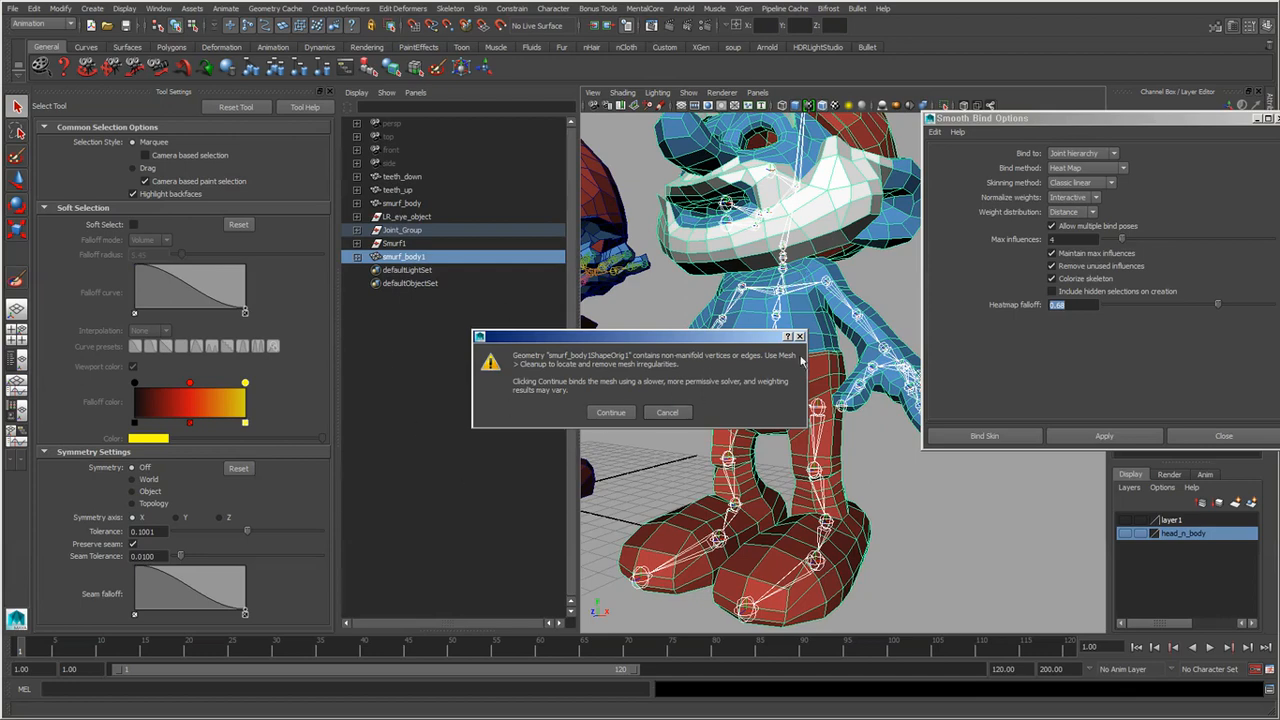
{"action": "left_click", "coordinate": [605, 413]}
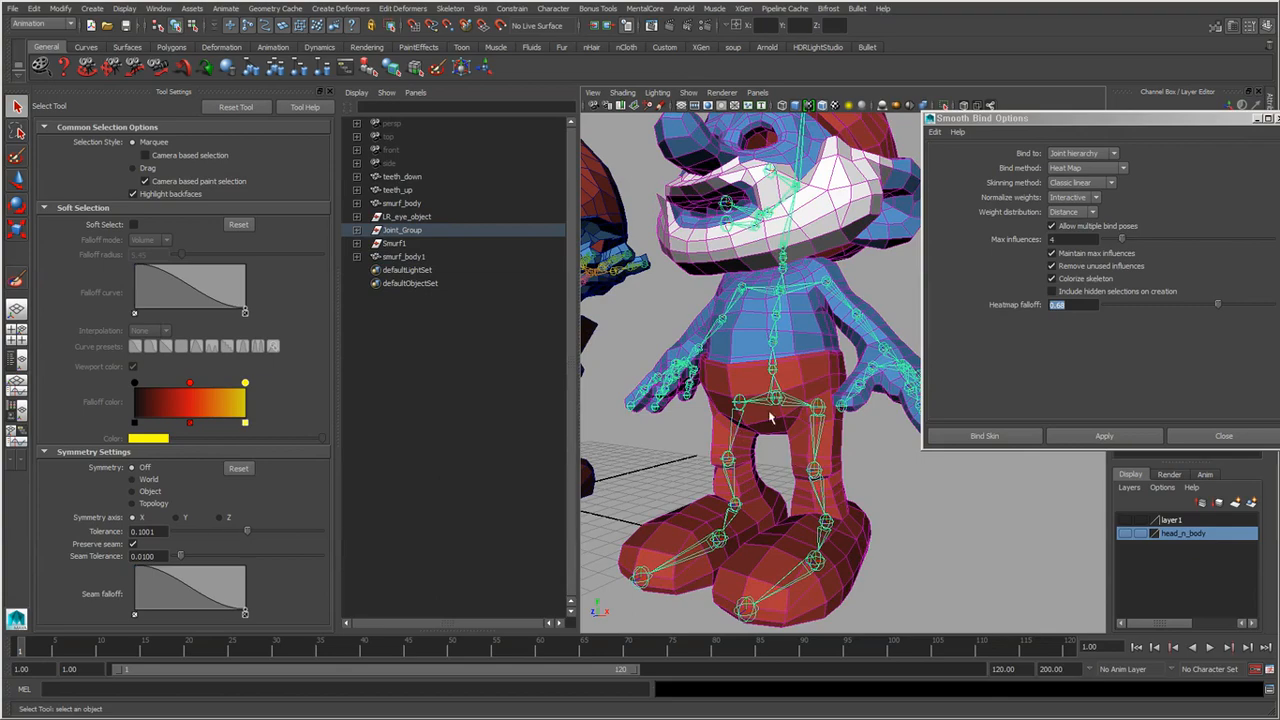
{"action": "left_click", "coordinate": [1244, 443]}
Rotate the duplicate smurf's left shoulder joint to 60 degrees on Z.
{"action": "right_click_drag", "start_coordinate": [825, 442], "coordinate": [794, 451], "text": "alt"}
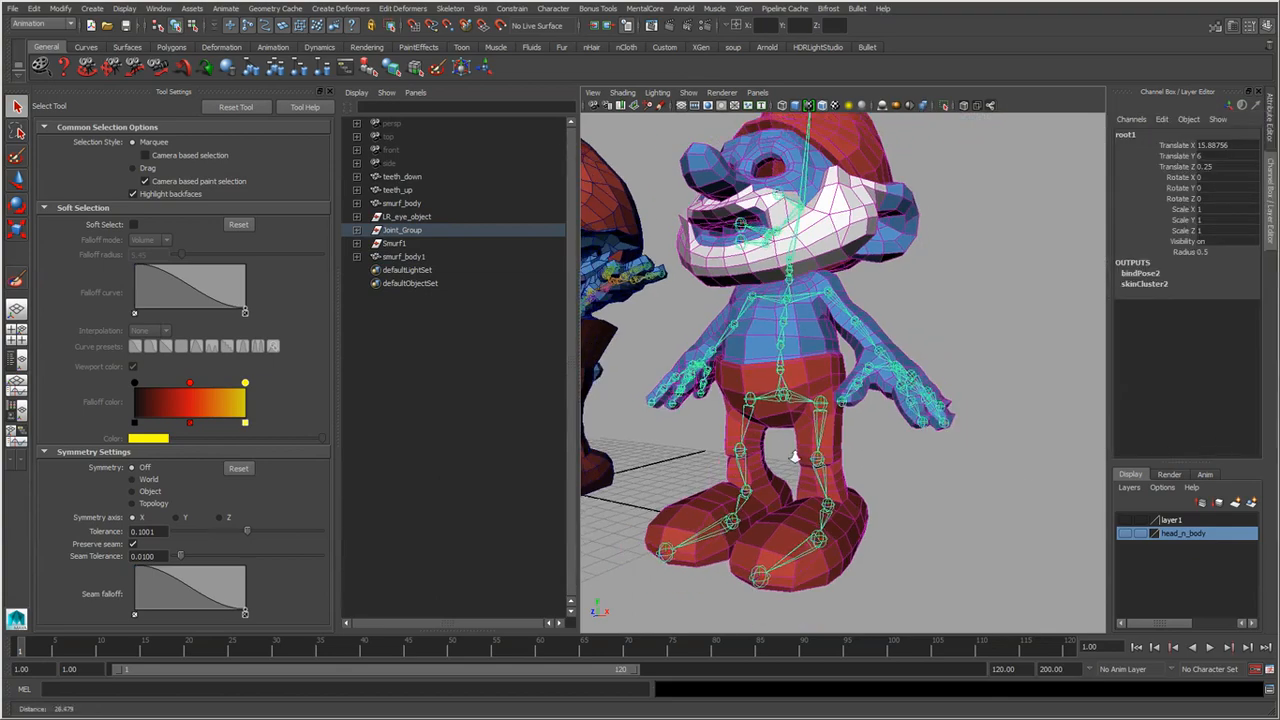
{"action": "left_click_drag", "start_coordinate": [794, 451], "coordinate": [868, 436], "text": "alt"}
{"action": "right_click_drag", "start_coordinate": [873, 446], "coordinate": [897, 424], "text": "alt"}
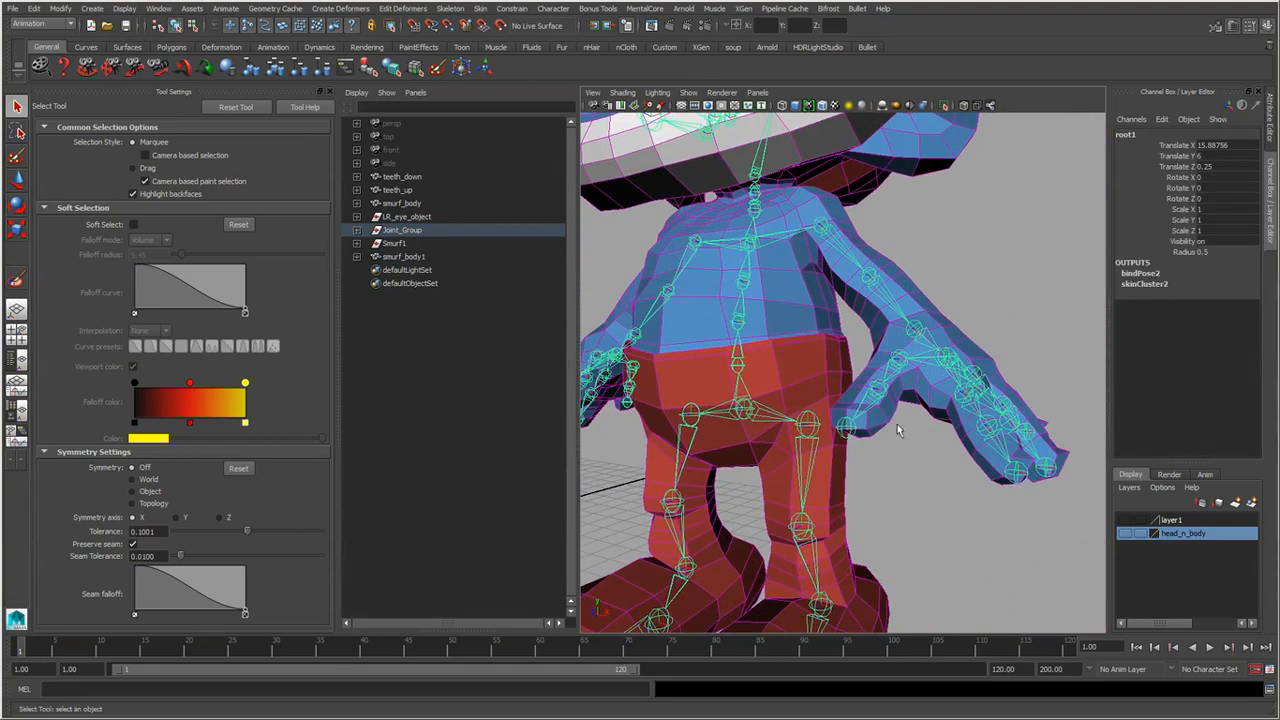
{"action": "left_click", "coordinate": [839, 241]}
{"action": "left_click", "coordinate": [944, 298]}
{"action": "middle_click_drag", "start_coordinate": [944, 298], "coordinate": [913, 365], "text": "alt"}
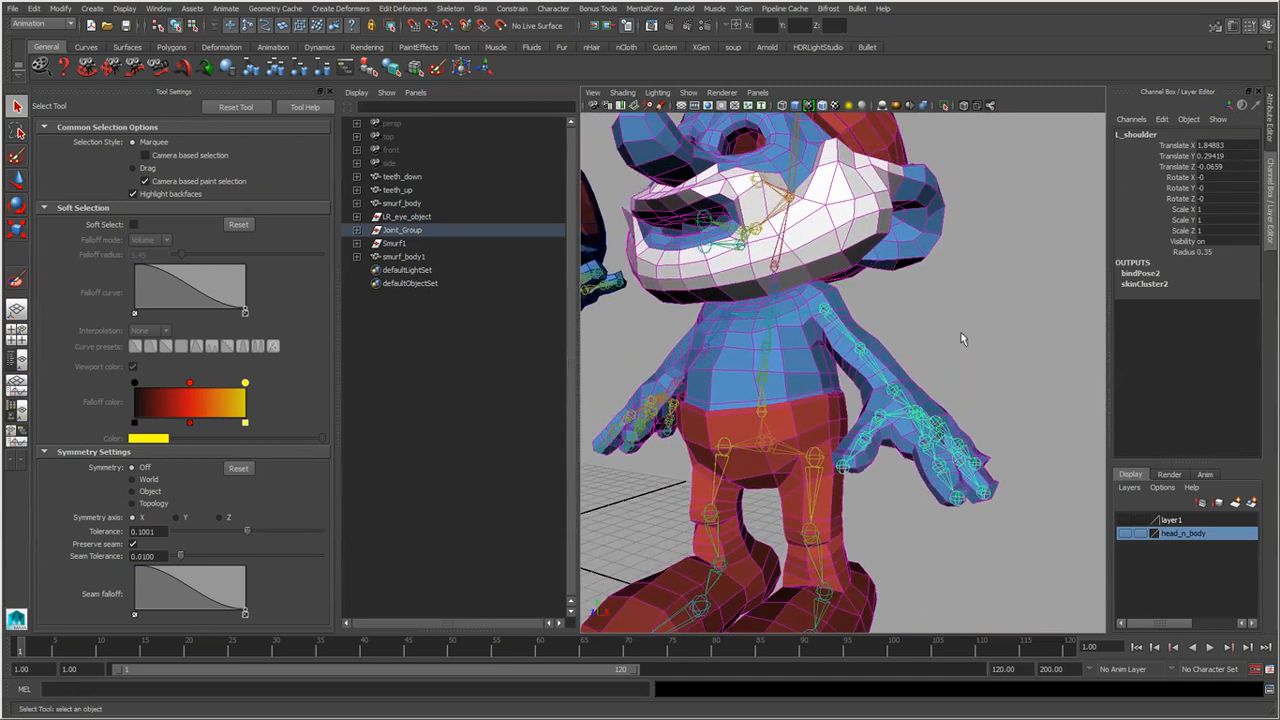
{"action": "key", "text": "e"}
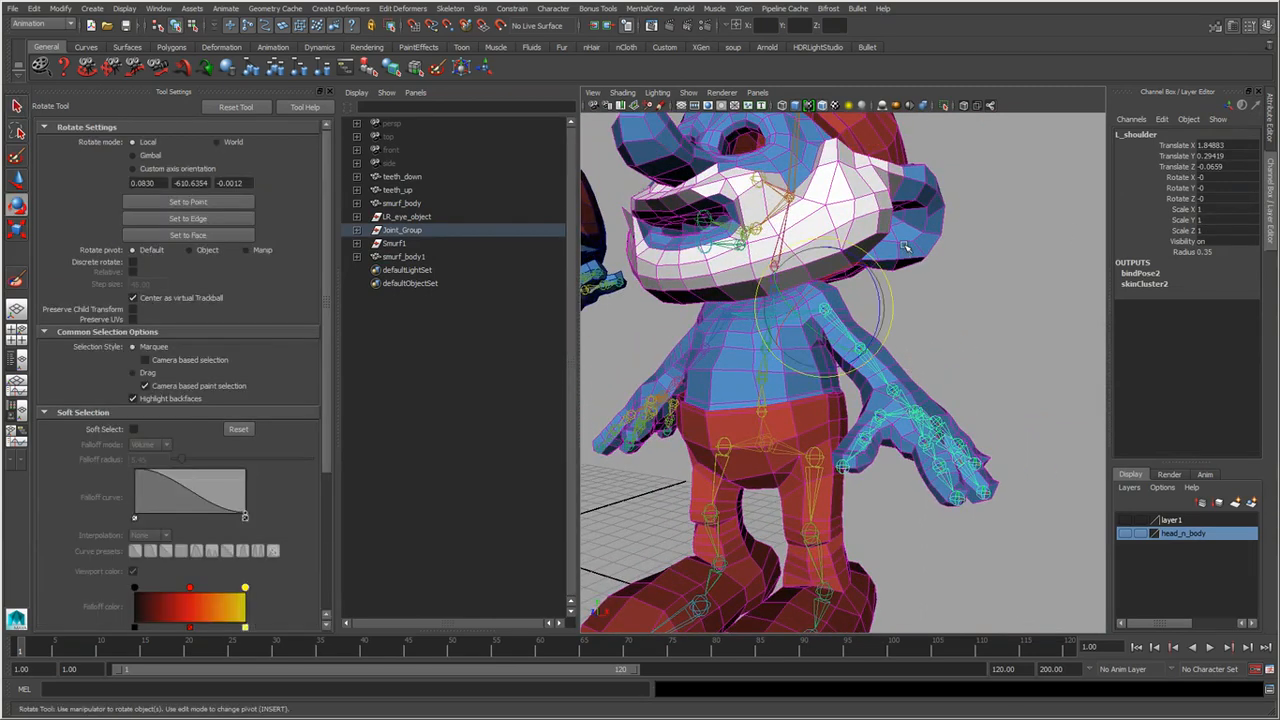
{"action": "left_click_drag", "start_coordinate": [892, 296], "coordinate": [878, 242]}
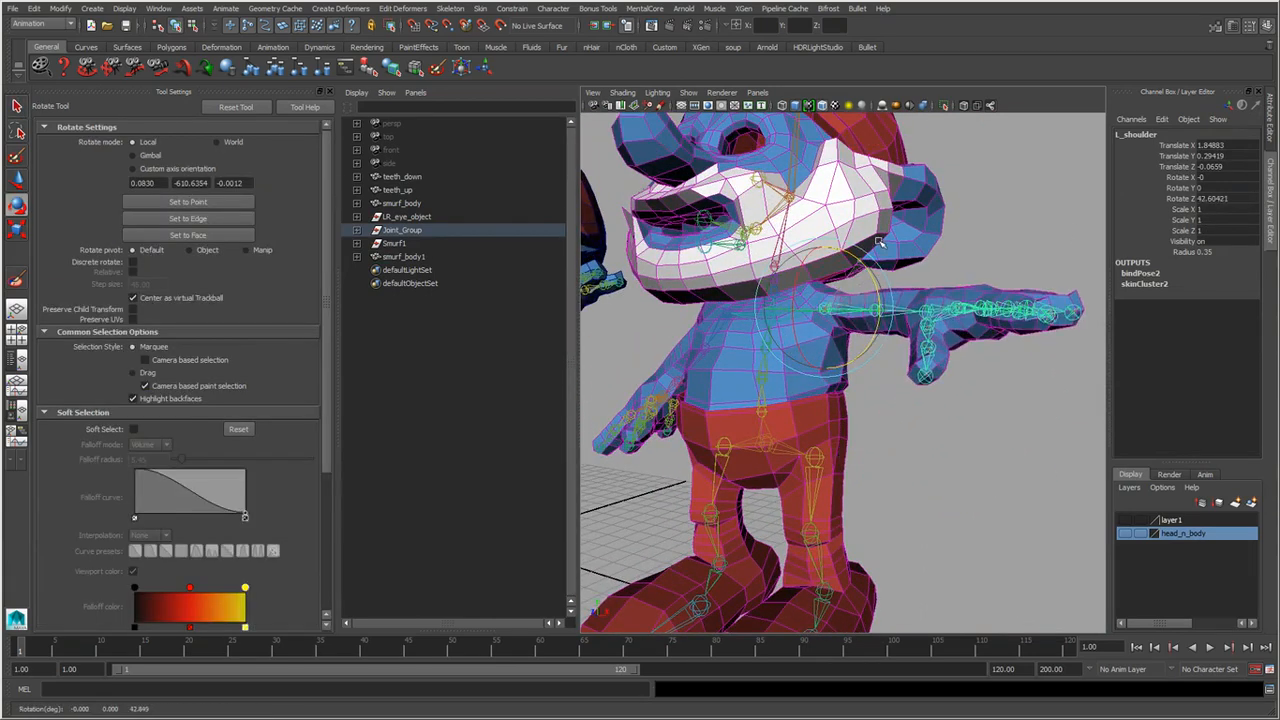
{"action": "left_click", "coordinate": [1237, 199]}
{"action": "type", "text": "60"}
{"action": "key", "text": "Return"}
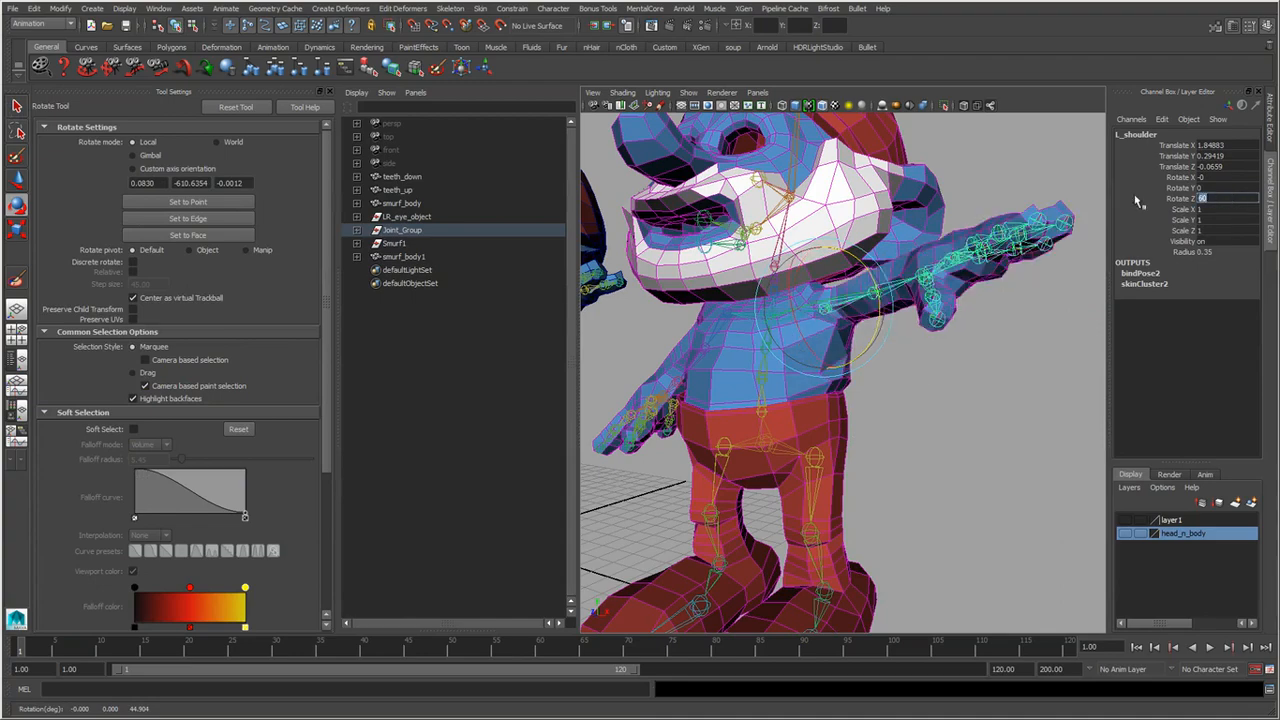
Examine how the duplicate's mesh deforms around the raised left shoulder and armpit, with the duplicated body selected.
{"action": "right_click_drag", "start_coordinate": [905, 350], "coordinate": [803, 342], "text": "alt"}
{"action": "left_click_drag", "start_coordinate": [803, 342], "coordinate": [790, 411], "text": "alt"}
{"action": "right_click_drag", "start_coordinate": [815, 432], "coordinate": [982, 490], "text": "alt"}
{"action": "middle_click_drag", "start_coordinate": [907, 422], "coordinate": [886, 473], "text": "alt"}
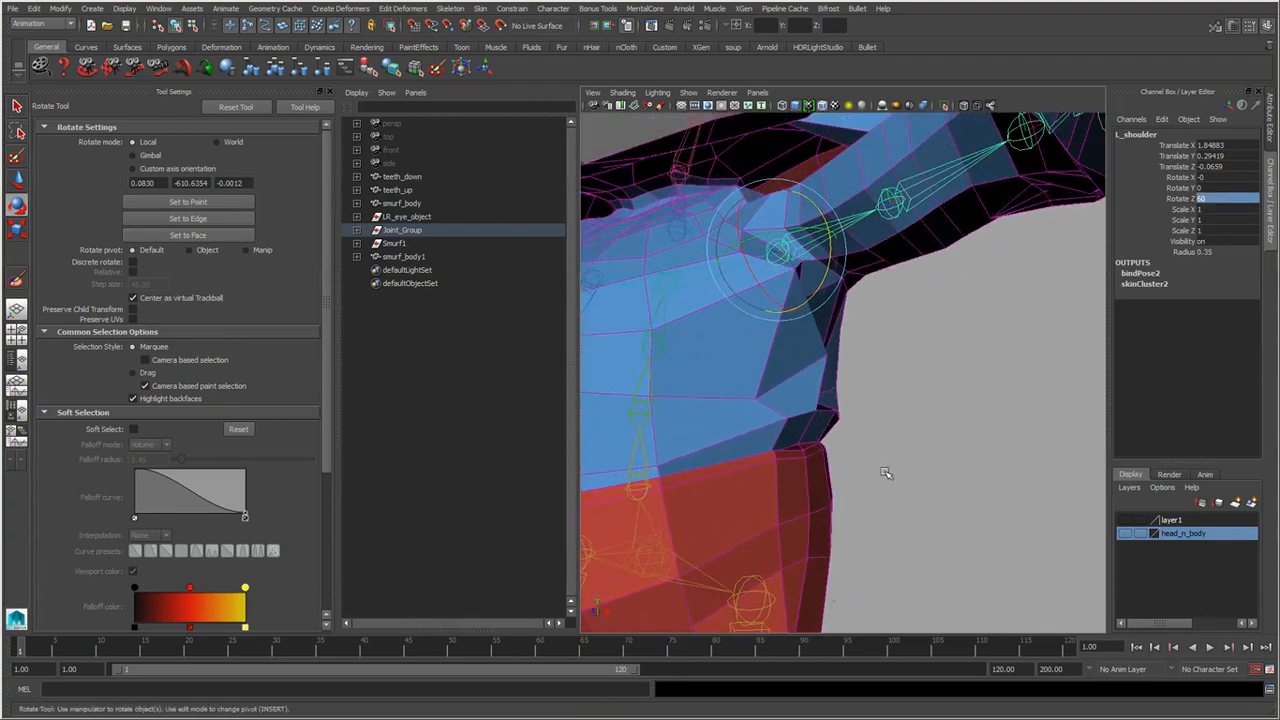
{"action": "left_click_drag", "start_coordinate": [886, 473], "coordinate": [774, 428], "text": "alt"}
{"action": "key", "text": "q"}
{"action": "left_click", "coordinate": [870, 384]}
{"action": "left_click", "coordinate": [833, 338]}
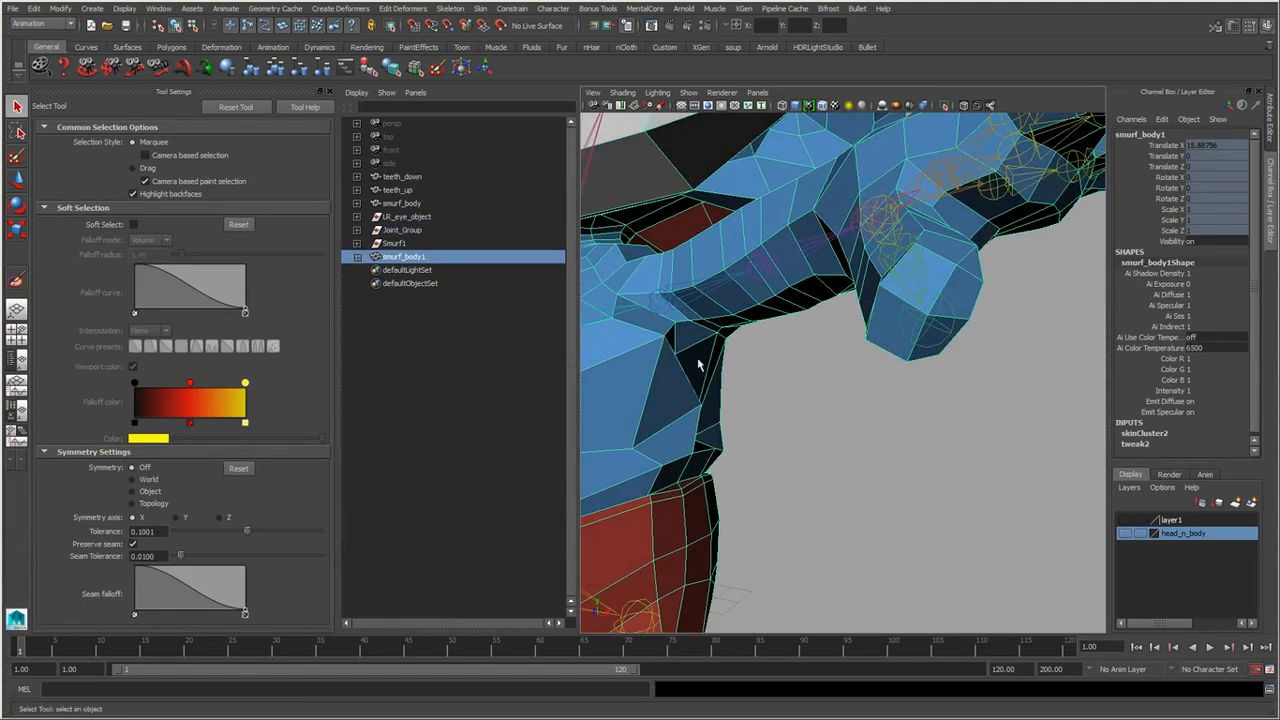
{"action": "right_click_drag", "start_coordinate": [705, 411], "coordinate": [689, 377], "text": "alt"}
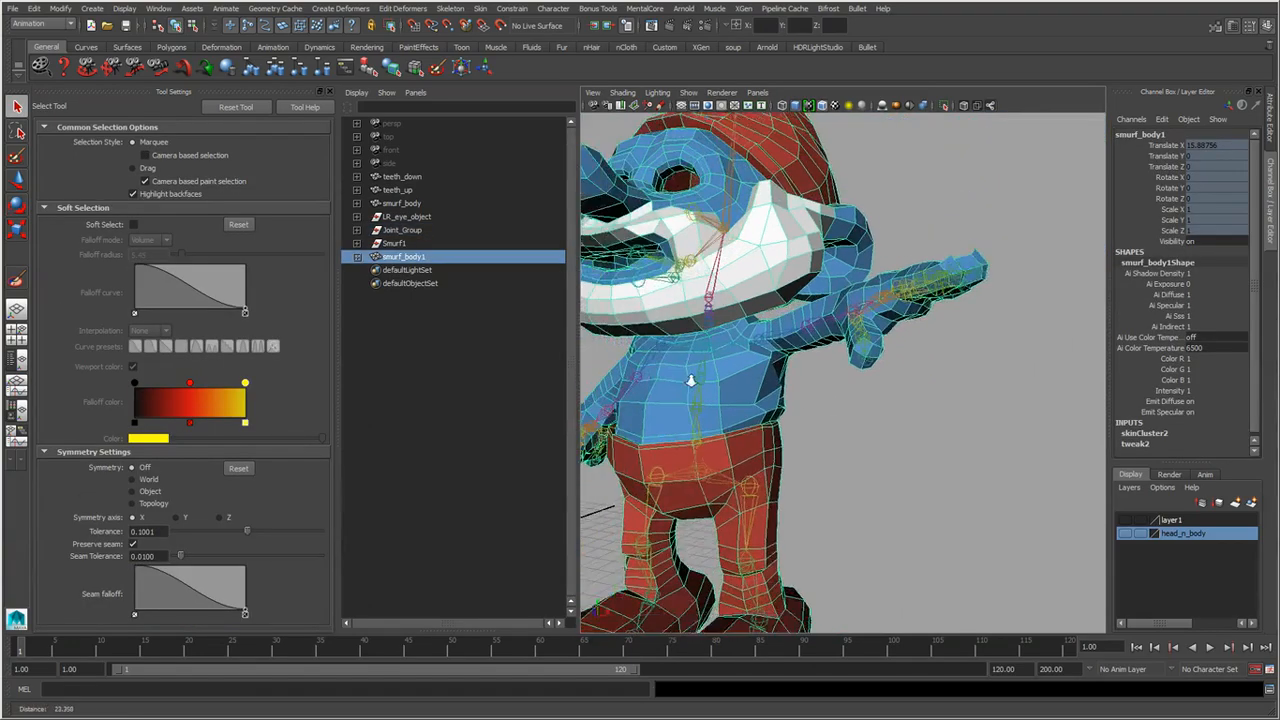
Compare the raised-arm deformation of the ear, torso and shorts on the original smurf with that of the duplicate.
{"action": "left_click_drag", "start_coordinate": [689, 377], "coordinate": [734, 406], "text": "alt"}
{"action": "middle_click_drag", "start_coordinate": [720, 415], "coordinate": [822, 436], "text": "alt"}
{"action": "right_click_drag", "start_coordinate": [672, 384], "coordinate": [775, 405], "text": "alt"}
{"action": "middle_click_drag", "start_coordinate": [780, 412], "coordinate": [917, 435], "text": "alt"}
{"action": "left_click_drag", "start_coordinate": [917, 435], "coordinate": [816, 427], "text": "alt"}
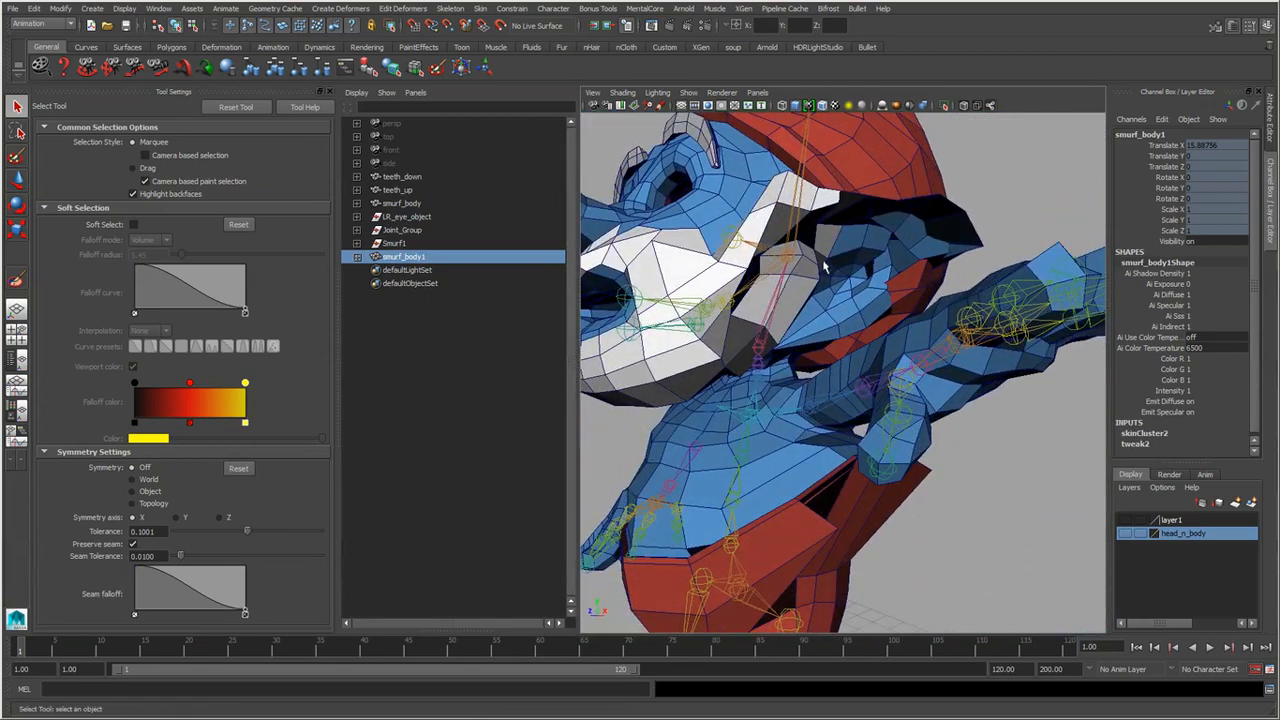
{"action": "left_click_drag", "start_coordinate": [847, 326], "coordinate": [940, 413], "text": "alt"}
{"action": "right_click_drag", "start_coordinate": [940, 413], "coordinate": [803, 437], "text": "alt"}
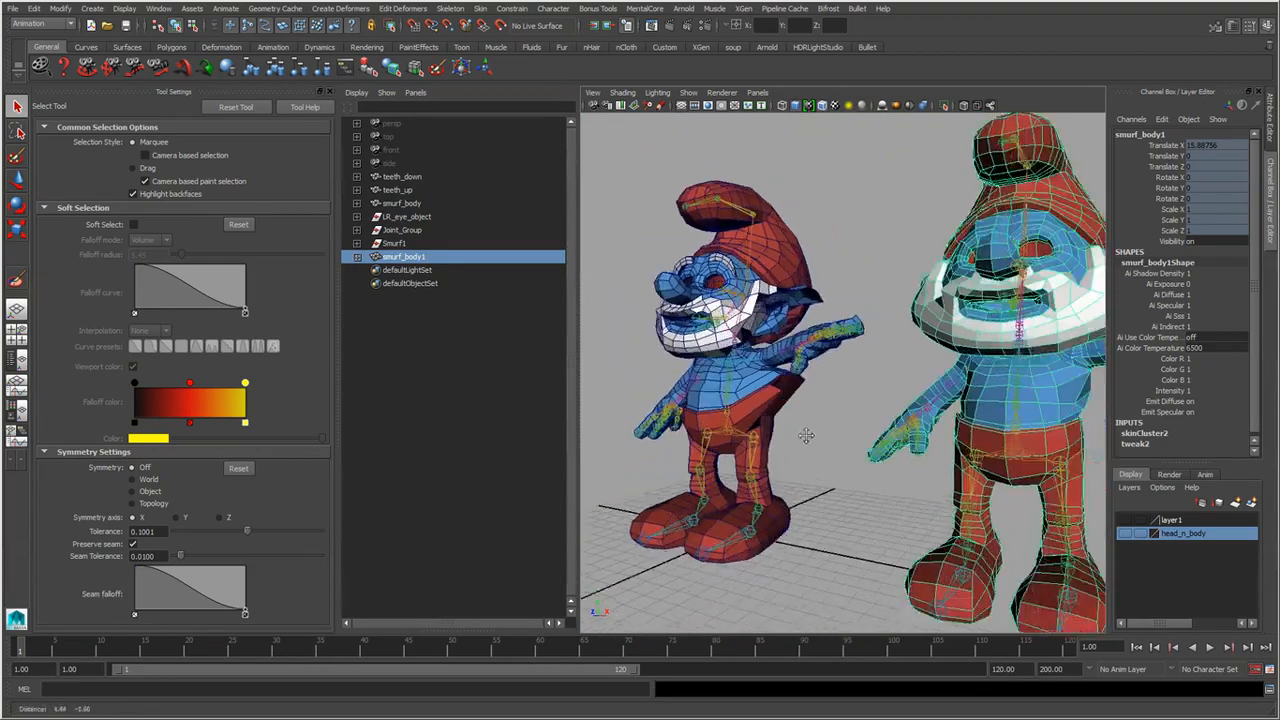
{"action": "left_click_drag", "start_coordinate": [803, 437], "coordinate": [811, 389], "text": "alt"}
{"action": "right_click_drag", "start_coordinate": [811, 389], "coordinate": [788, 400], "text": "alt"}
{"action": "left_click_drag", "start_coordinate": [788, 400], "coordinate": [803, 421], "text": "alt"}
{"action": "middle_click_drag", "start_coordinate": [803, 421], "coordinate": [808, 424], "text": "alt"}
{"action": "left_click_drag", "start_coordinate": [808, 424], "coordinate": [823, 401], "text": "alt"}
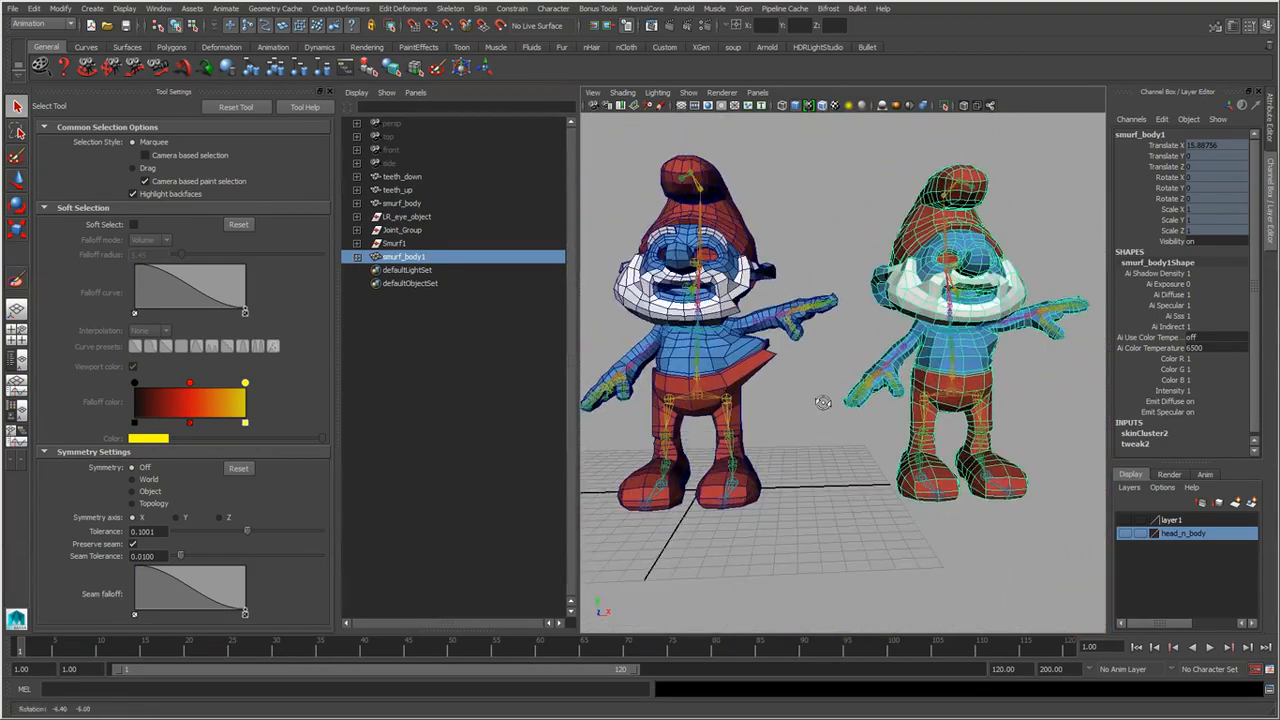
Compare the raised-arm deformation on the original and duplicate smurfs, selecting each body, and inspect the duplicate's torso and armpit closely.
{"action": "left_click", "coordinate": [773, 475]}
{"action": "left_click", "coordinate": [710, 366]}
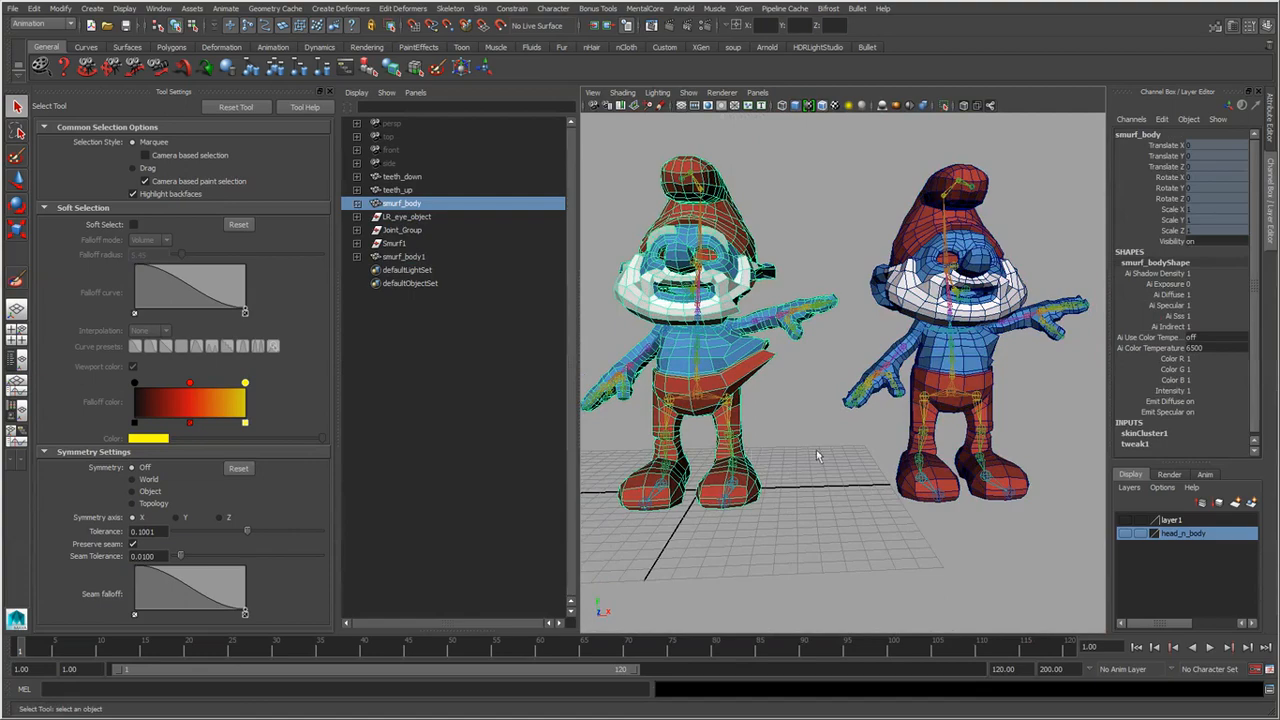
{"action": "left_click", "coordinate": [976, 364]}
{"action": "left_click", "coordinate": [1066, 409]}
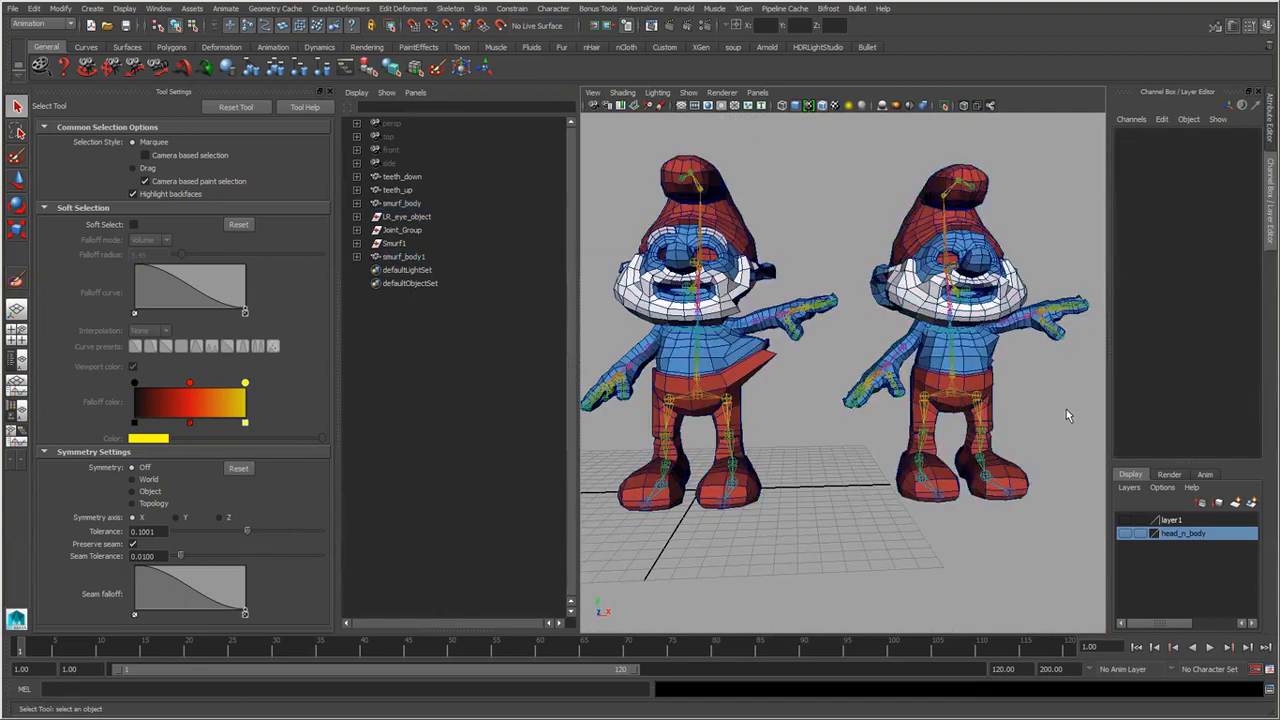
{"action": "left_click_drag", "start_coordinate": [1066, 409], "coordinate": [977, 417], "text": "alt"}
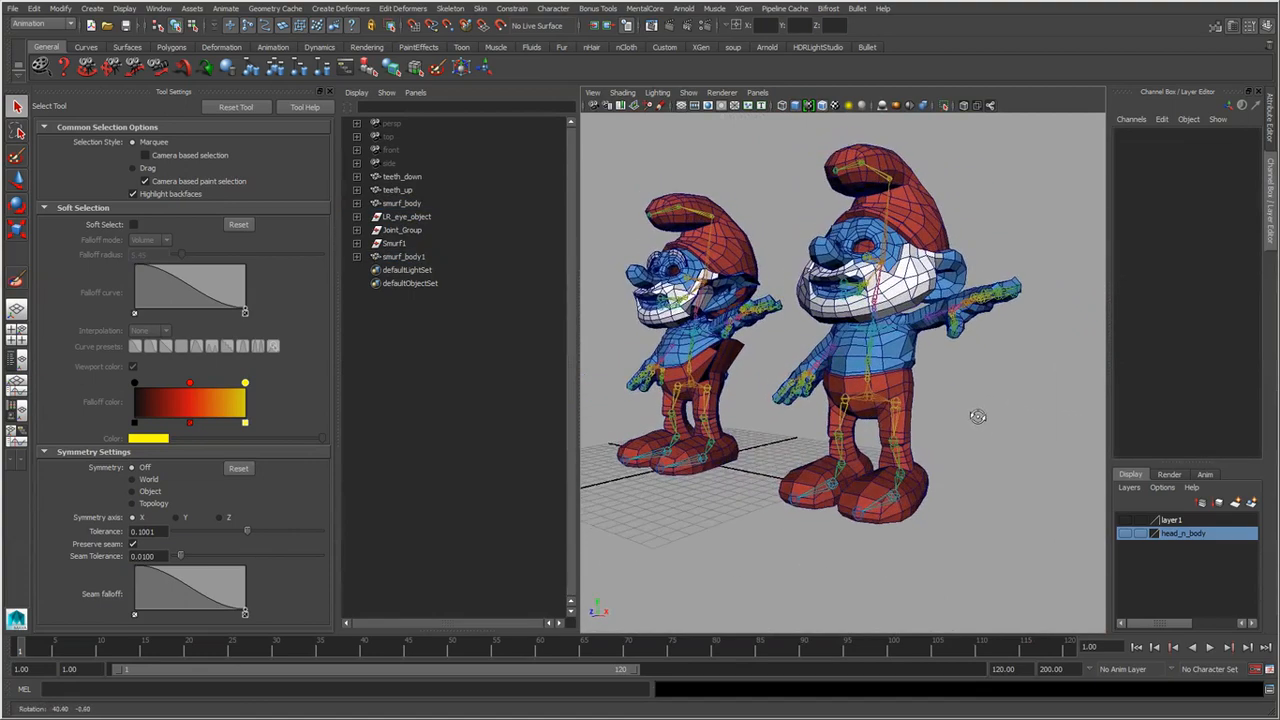
{"action": "scroll", "coordinate": [992, 443], "scroll_direction": "up", "scroll_amount": 4}
{"action": "middle_click_drag", "start_coordinate": [994, 446], "coordinate": [969, 508], "text": "alt"}
{"action": "scroll", "coordinate": [923, 500], "scroll_direction": "up", "scroll_amount": 4}
{"action": "scroll", "coordinate": [969, 508], "scroll_direction": "up", "scroll_amount": 2}
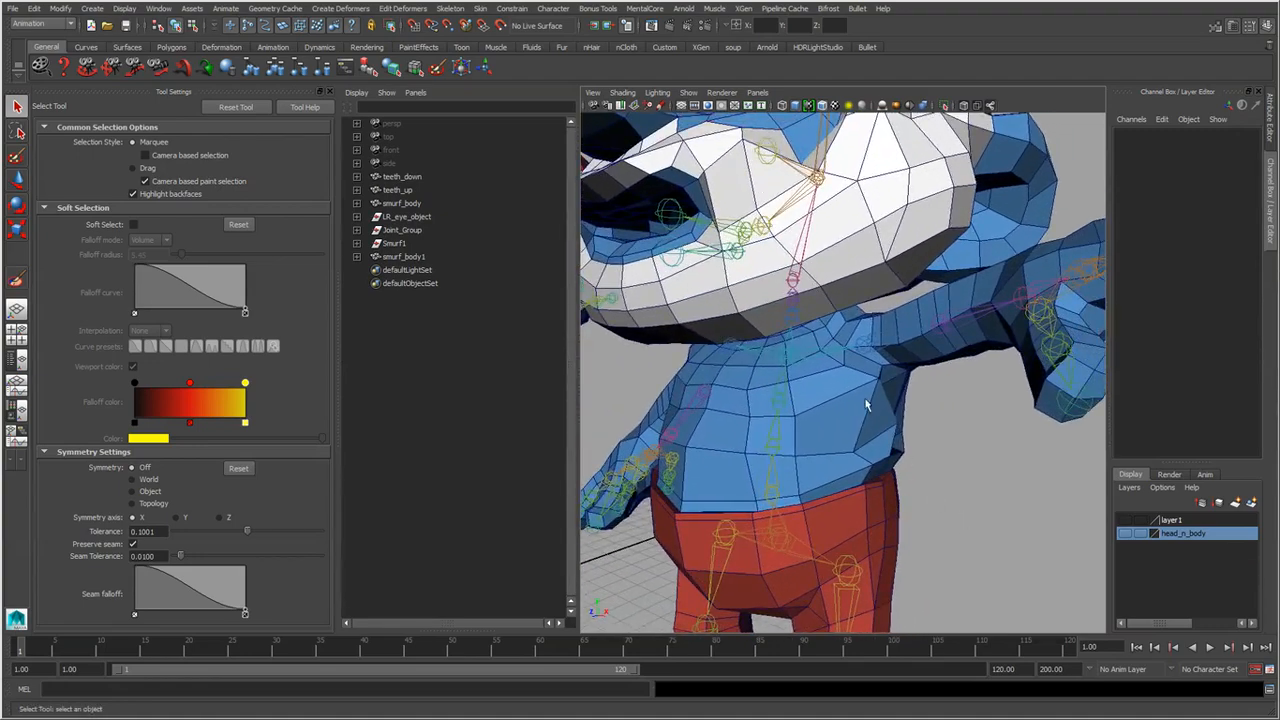
Display the L_shoulder influence on the duplicated body with the Paint Skin Weights Tool, viewed from the raised arm's side.
{"action": "left_click", "coordinate": [868, 406]}
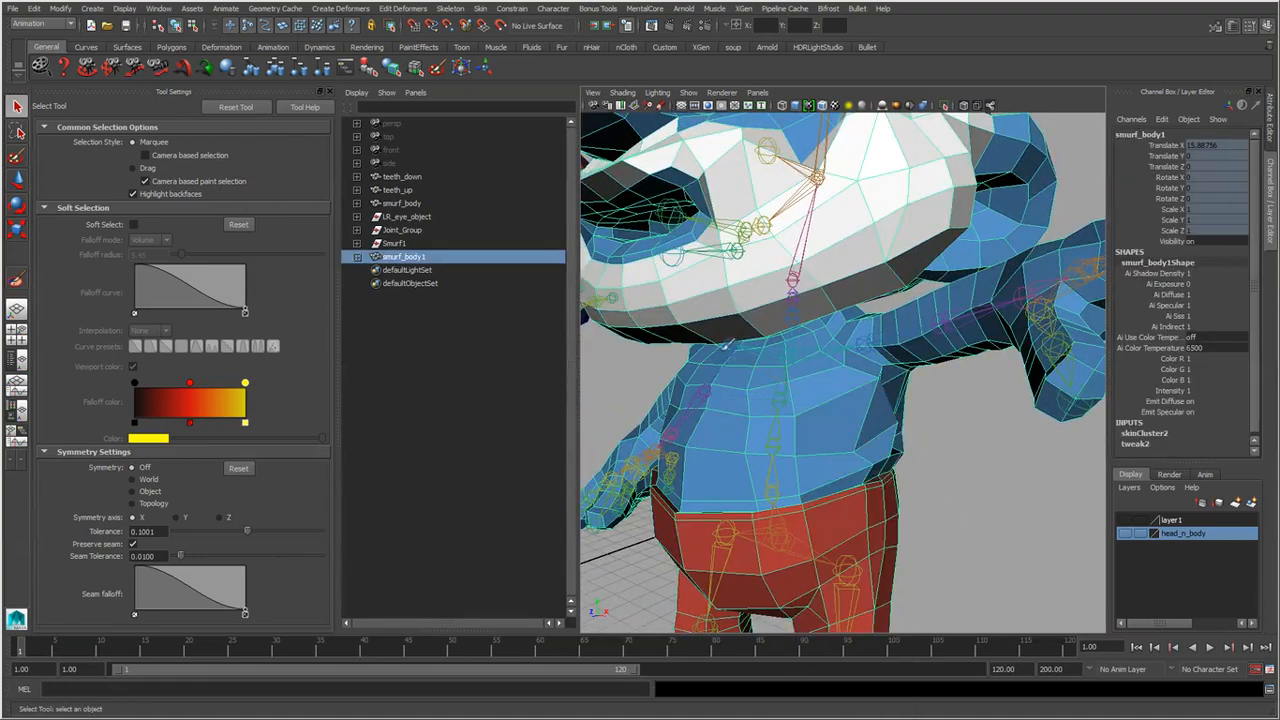
{"action": "key", "text": "y"}
{"action": "right_click_drag", "start_coordinate": [862, 347], "coordinate": [863, 314]}
{"action": "left_click_drag", "start_coordinate": [945, 440], "coordinate": [756, 450], "text": "alt"}
{"action": "right_click_drag", "start_coordinate": [756, 450], "coordinate": [870, 445], "text": "alt"}
{"action": "mouse_move", "coordinate": [850, 440]}
{"action": "left_mouse_down", "text": "alt"}
{"action": "mouse_move", "coordinate": [890, 430]}
{"action": "mouse_move", "coordinate": [720, 430]}
{"action": "mouse_move", "coordinate": [773, 402]}
{"action": "mouse_move", "coordinate": [846, 450]}
{"action": "left_mouse_up", "text": "alt"}
Adjust the brush size and paint the L_shoulder weights with Replace at value 0 on the duplicate's torso below the raised arm.
{"action": "key", "text": "b"}
{"action": "key", "text": "b"}
{"action": "left_click_drag", "start_coordinate": [765, 447], "coordinate": [817, 461]}
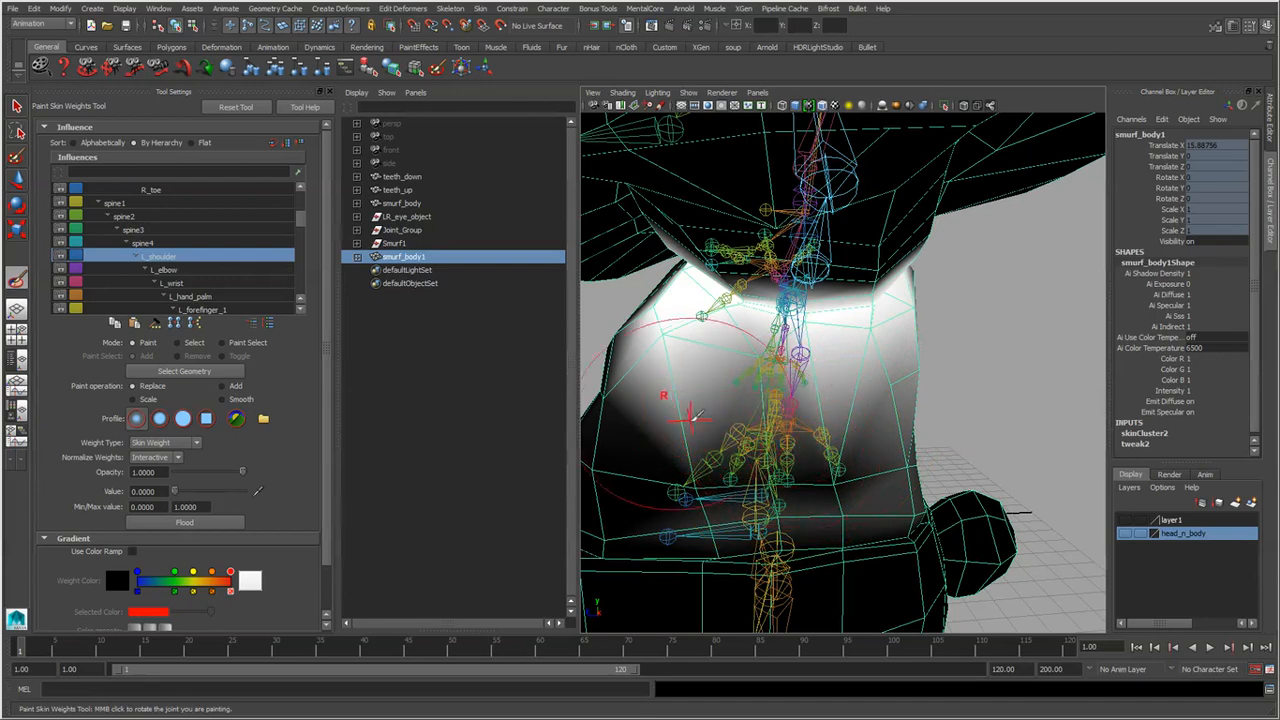
{"action": "left_click_drag", "start_coordinate": [690, 420], "coordinate": [672, 382]}
{"action": "left_click_drag", "start_coordinate": [838, 434], "coordinate": [850, 415]}
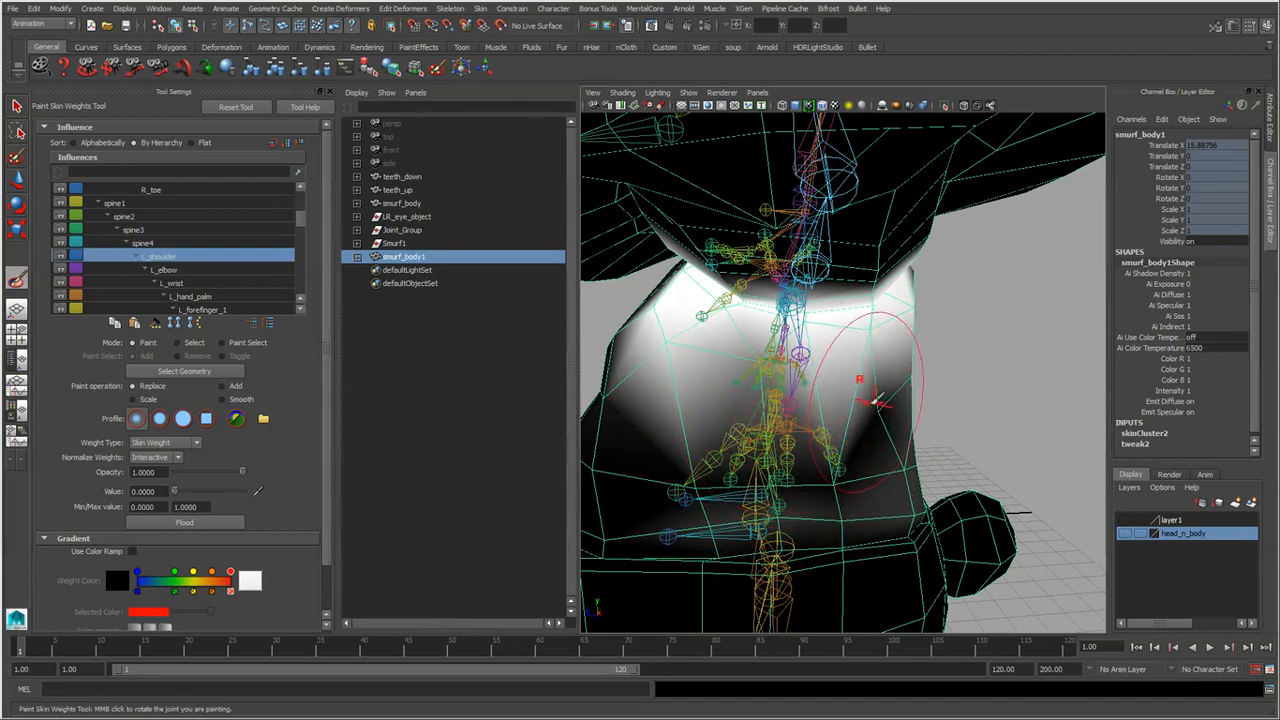
{"action": "mouse_move", "coordinate": [734, 424]}
{"action": "left_mouse_down"}
{"action": "mouse_move", "coordinate": [822, 402]}
{"action": "mouse_move", "coordinate": [880, 363]}
{"action": "mouse_move", "coordinate": [866, 358]}
{"action": "left_mouse_up"}
{"action": "mouse_move", "coordinate": [684, 402]}
{"action": "left_mouse_down"}
{"action": "mouse_move", "coordinate": [668, 356]}
{"action": "mouse_move", "coordinate": [676, 380]}
{"action": "left_mouse_up"}
{"action": "mouse_move", "coordinate": [852, 356]}
{"action": "left_mouse_down"}
{"action": "mouse_move", "coordinate": [808, 392]}
{"action": "mouse_move", "coordinate": [808, 370]}
{"action": "mouse_move", "coordinate": [788, 378]}
{"action": "left_mouse_up"}
Examine the extent of the L_shoulder influence on the duplicate from several angles beside the original smurf.
{"action": "scroll", "coordinate": [722, 362], "scroll_direction": "down", "scroll_amount": 6}
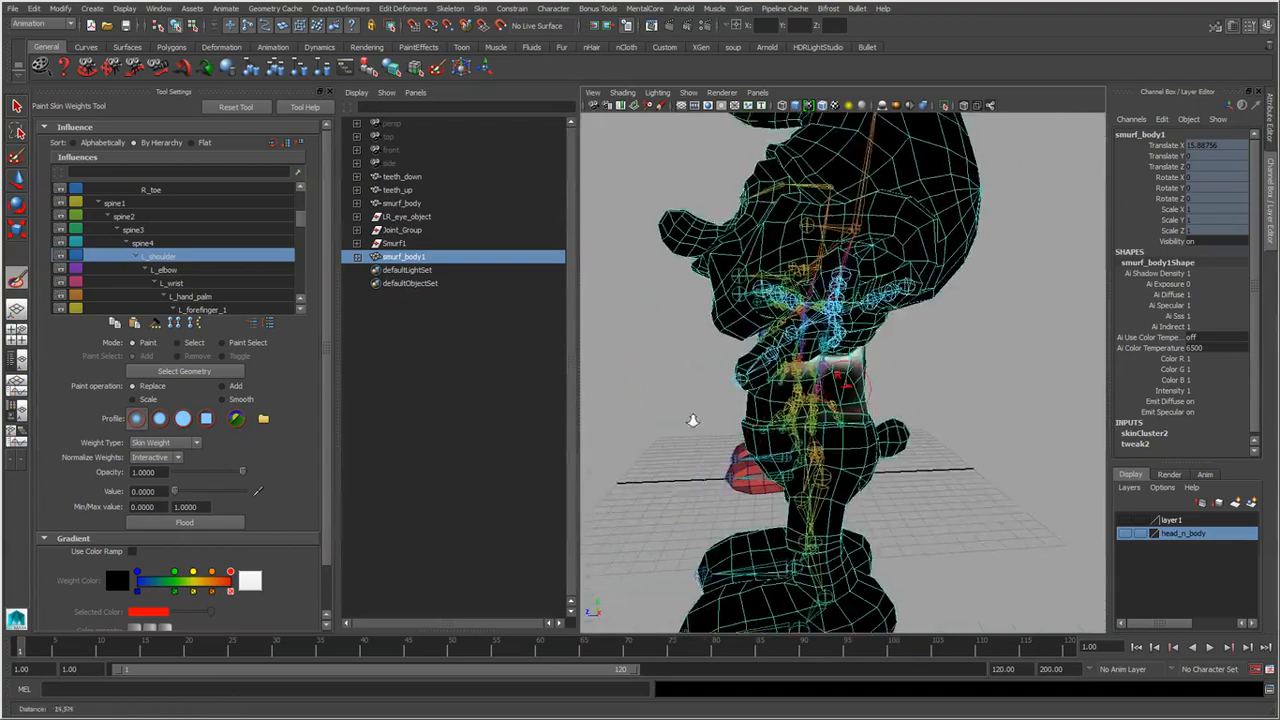
{"action": "mouse_move", "coordinate": [691, 420]}
{"action": "left_mouse_down", "text": "alt"}
{"action": "mouse_move", "coordinate": [920, 446]}
{"action": "mouse_move", "coordinate": [930, 434]}
{"action": "mouse_move", "coordinate": [860, 430]}
{"action": "left_mouse_up", "text": "alt"}
{"action": "scroll", "coordinate": [920, 430], "scroll_direction": "down", "scroll_amount": 4}
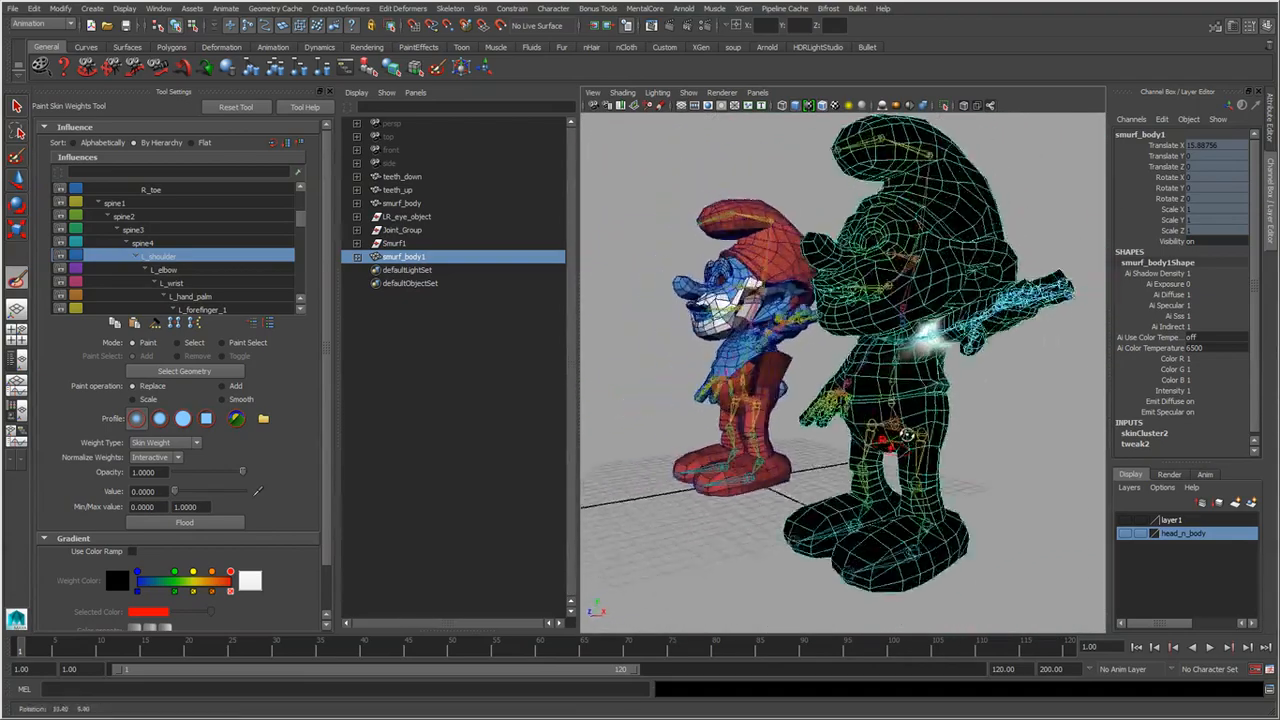
{"action": "right_click_drag", "start_coordinate": [860, 430], "coordinate": [953, 405], "text": "alt"}
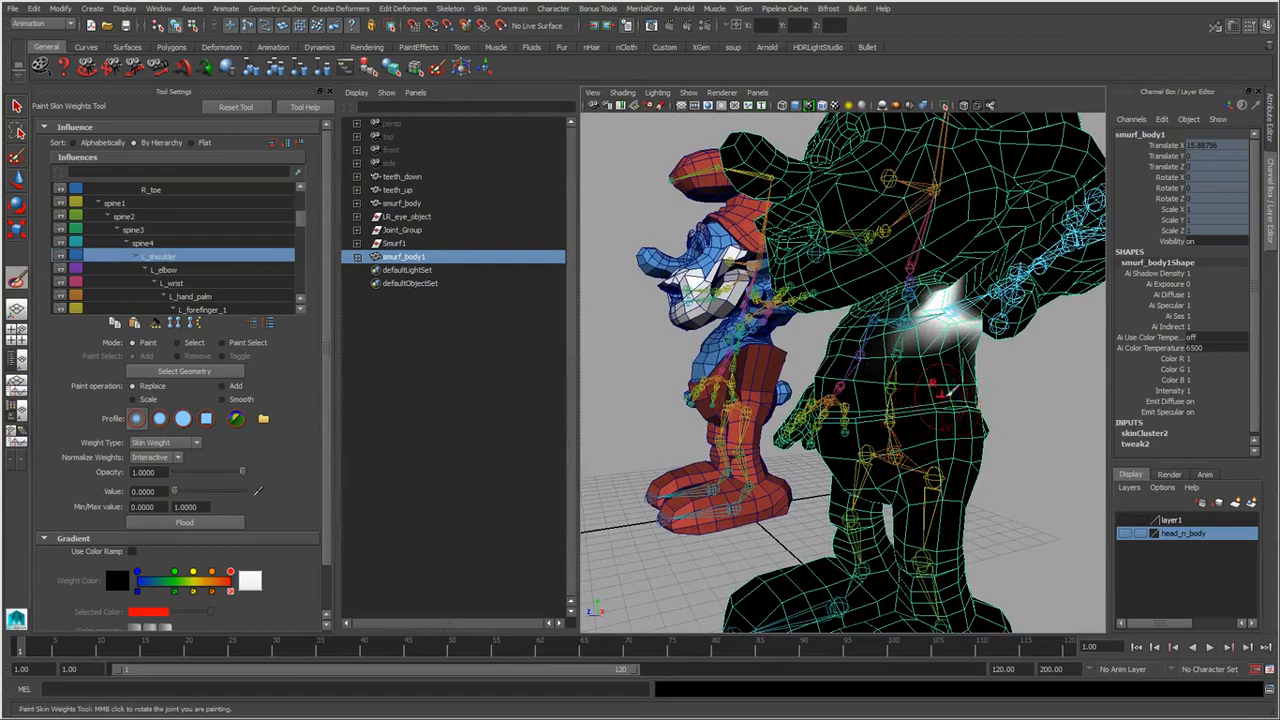
{"action": "mouse_move", "coordinate": [930, 392]}
{"action": "left_mouse_down", "text": "alt"}
{"action": "mouse_move", "coordinate": [835, 430]}
{"action": "mouse_move", "coordinate": [926, 432]}
{"action": "mouse_move", "coordinate": [912, 435]}
{"action": "left_mouse_up", "text": "alt"}
{"action": "scroll", "coordinate": [816, 419], "scroll_direction": "down", "scroll_amount": 4}
{"action": "scroll", "coordinate": [926, 432], "scroll_direction": "down", "scroll_amount": 3}
{"action": "scroll", "coordinate": [905, 440], "scroll_direction": "down", "scroll_amount": 3}
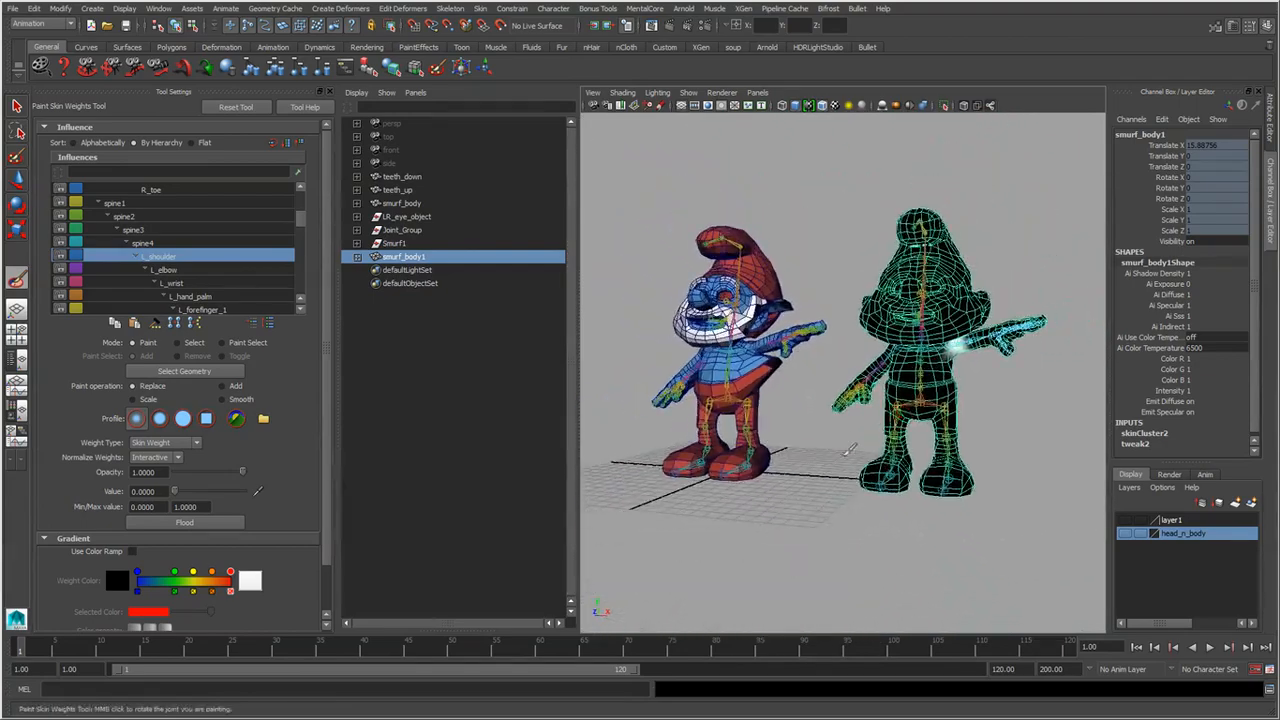
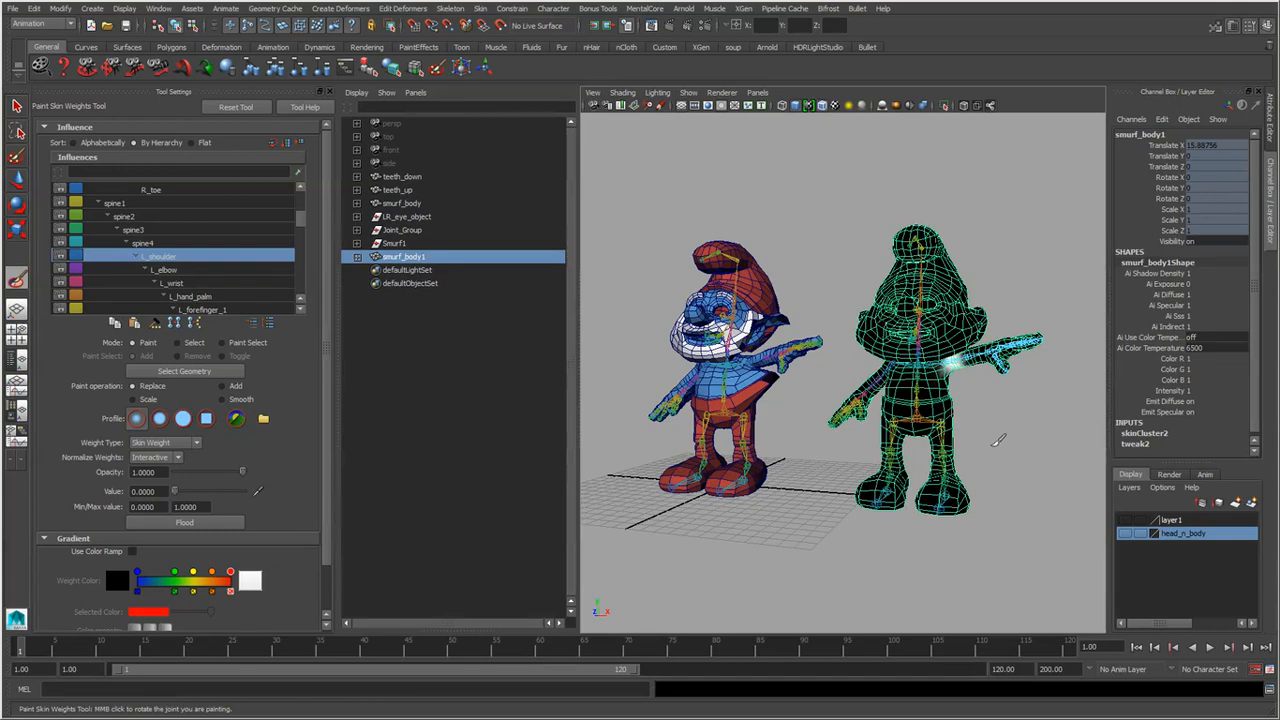
Open the Smooth Bind options and examine the L_shoulder weights along the duplicate's arm, armpit and torso.
{"action": "left_click", "coordinate": [480, 8]}
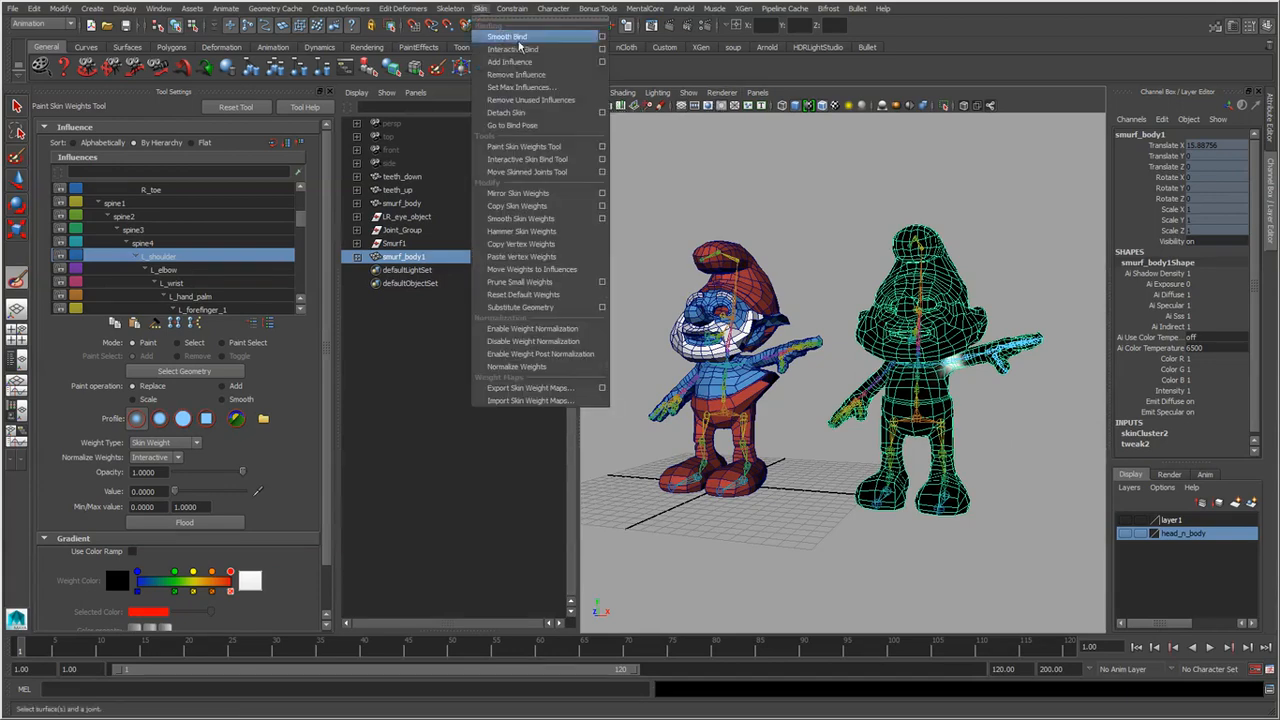
{"action": "left_click", "coordinate": [602, 36]}
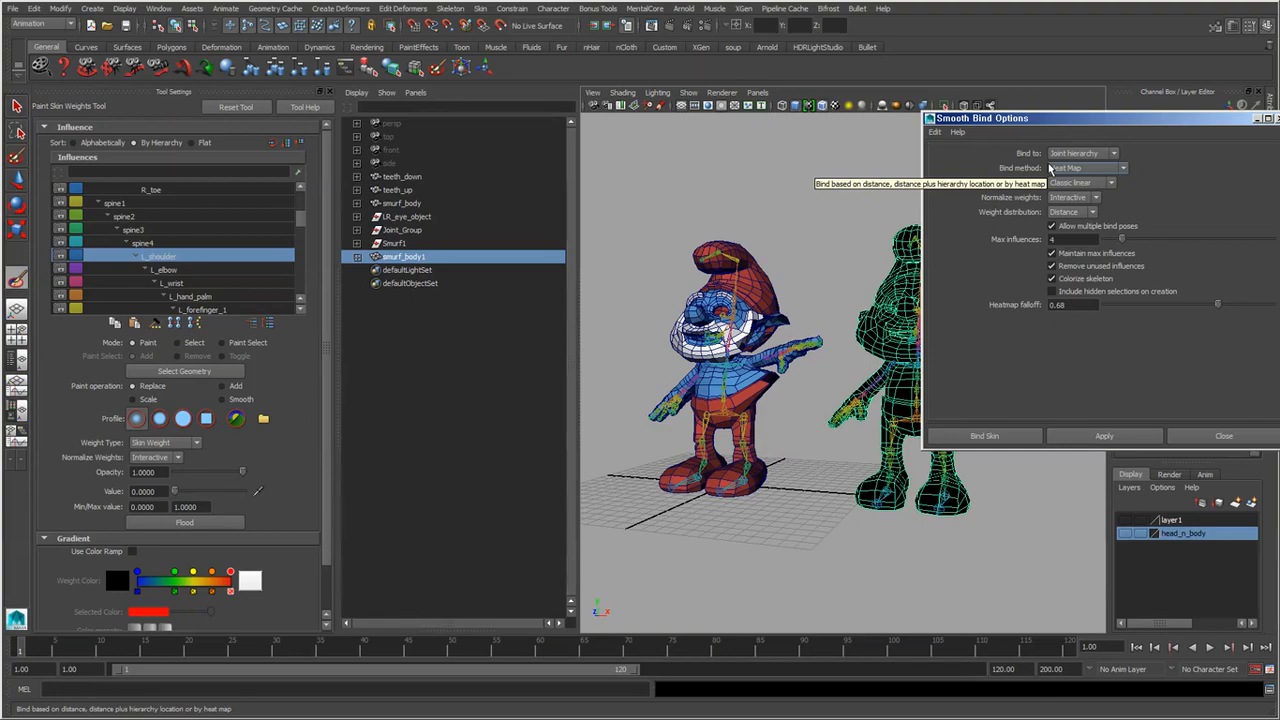
{"action": "middle_click_drag", "start_coordinate": [838, 434], "coordinate": [755, 455], "text": "alt"}
{"action": "mouse_move", "coordinate": [755, 455]}
{"action": "right_mouse_down", "text": "alt"}
{"action": "mouse_move", "coordinate": [813, 516]}
{"action": "mouse_move", "coordinate": [835, 520]}
{"action": "right_mouse_up", "text": "alt"}
{"action": "middle_click_drag", "start_coordinate": [835, 470], "coordinate": [780, 435], "text": "alt"}
{"action": "right_click_drag", "start_coordinate": [740, 430], "coordinate": [823, 466], "text": "alt"}
{"action": "left_click_drag", "start_coordinate": [823, 466], "coordinate": [800, 443], "text": "alt"}
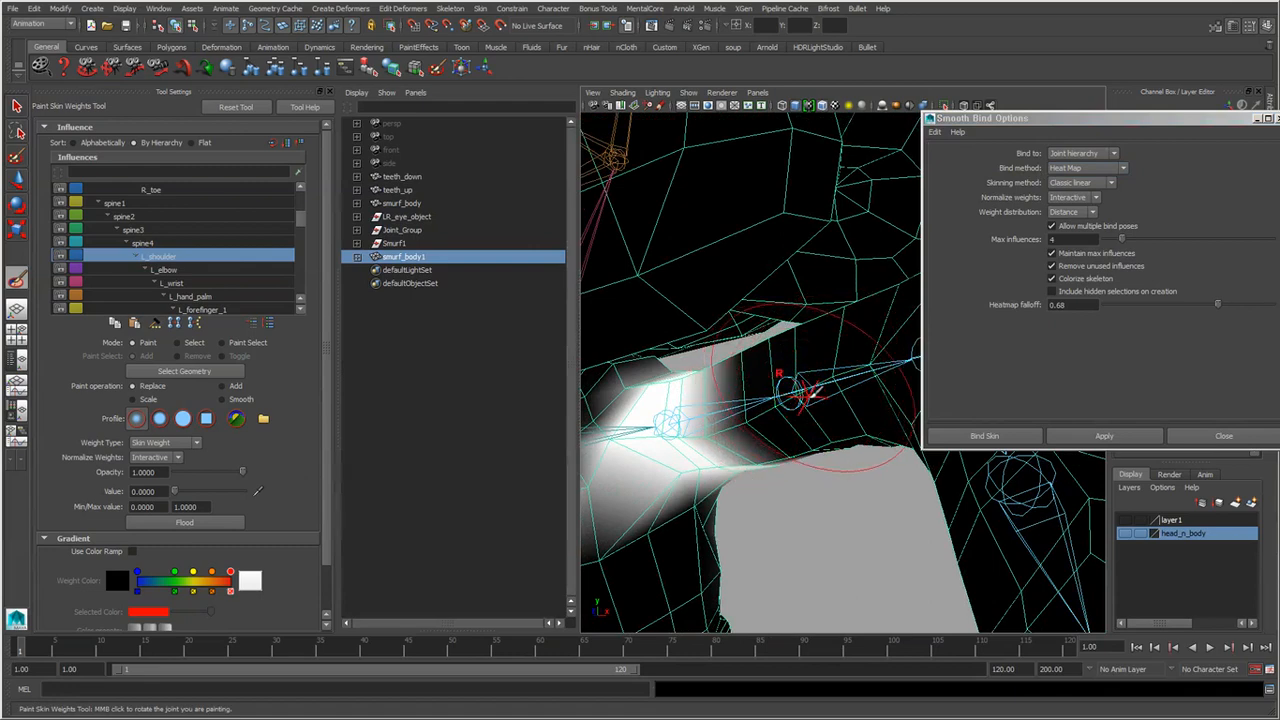
{"action": "left_click_drag", "start_coordinate": [808, 396], "coordinate": [855, 522], "text": "alt"}
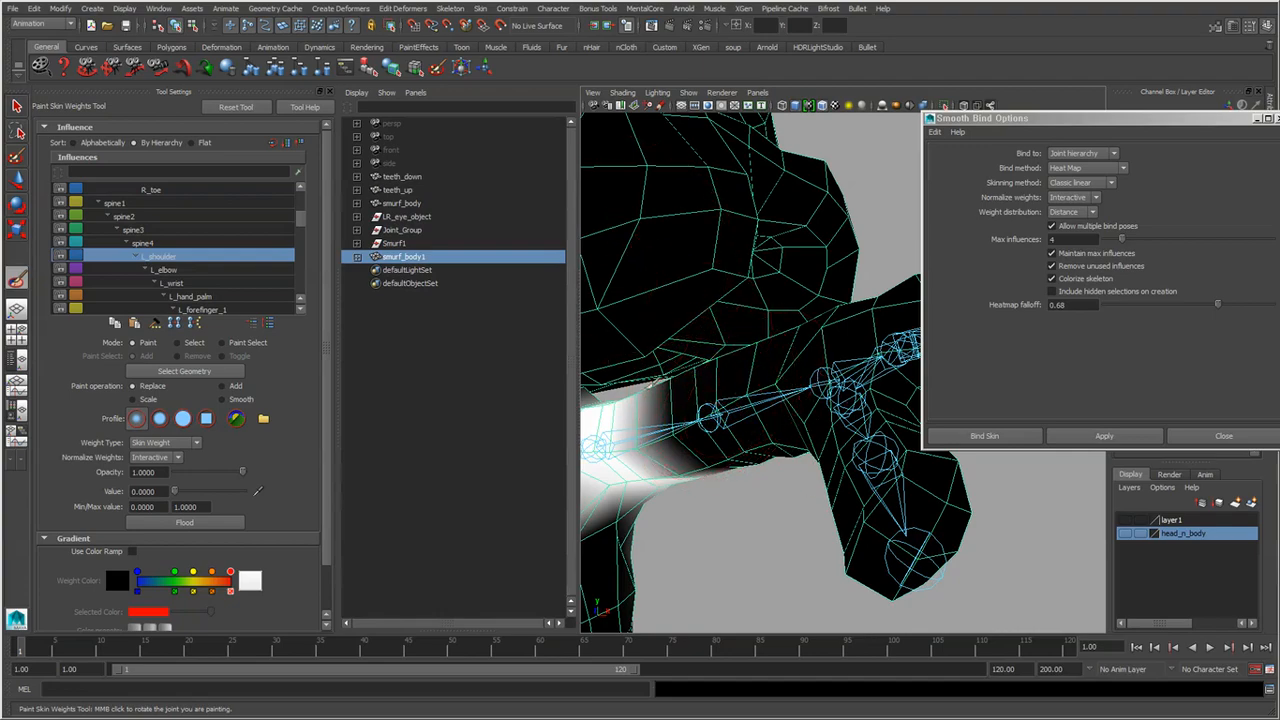
{"action": "right_click_drag", "start_coordinate": [830, 470], "coordinate": [703, 466], "text": "alt"}
{"action": "left_click_drag", "start_coordinate": [703, 466], "coordinate": [750, 498], "text": "alt"}
{"action": "middle_click_drag", "start_coordinate": [750, 498], "coordinate": [851, 503], "text": "alt"}
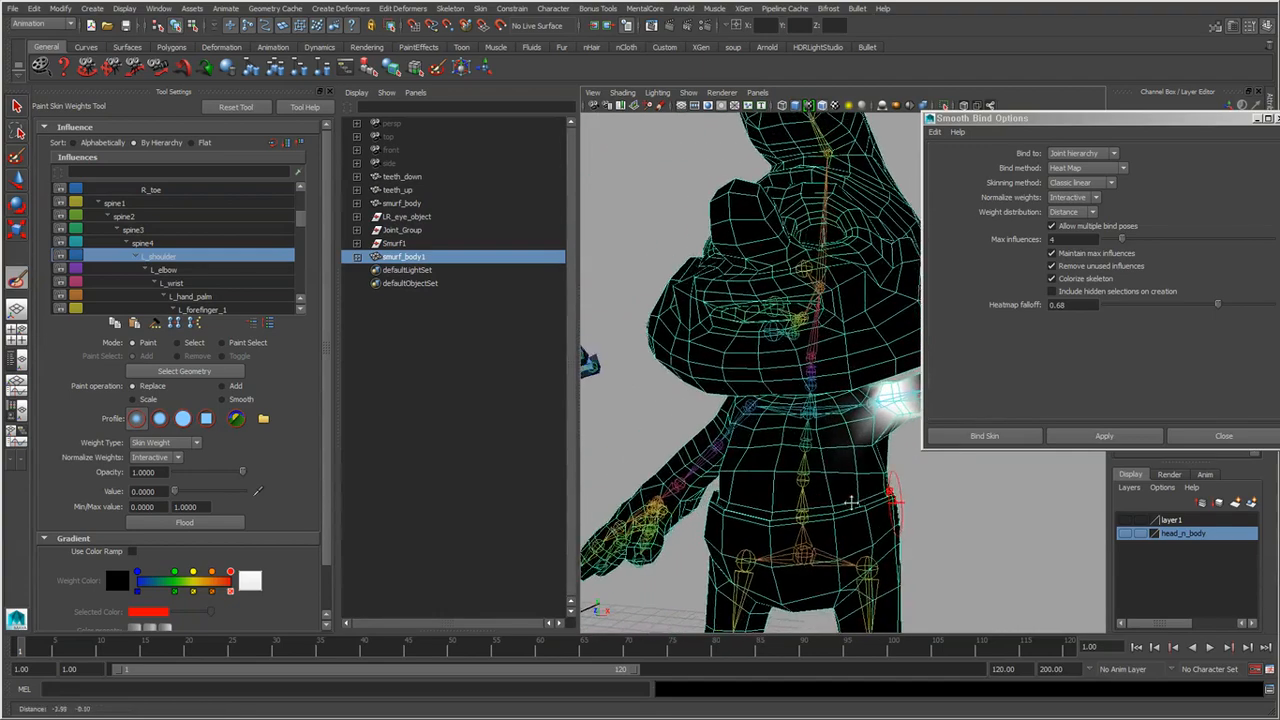
{"action": "right_click_drag", "start_coordinate": [851, 503], "coordinate": [823, 486], "text": "alt"}
{"action": "left_click_drag", "start_coordinate": [823, 486], "coordinate": [862, 472], "text": "alt"}
{"action": "right_click_drag", "start_coordinate": [862, 472], "coordinate": [820, 450], "text": "alt"}
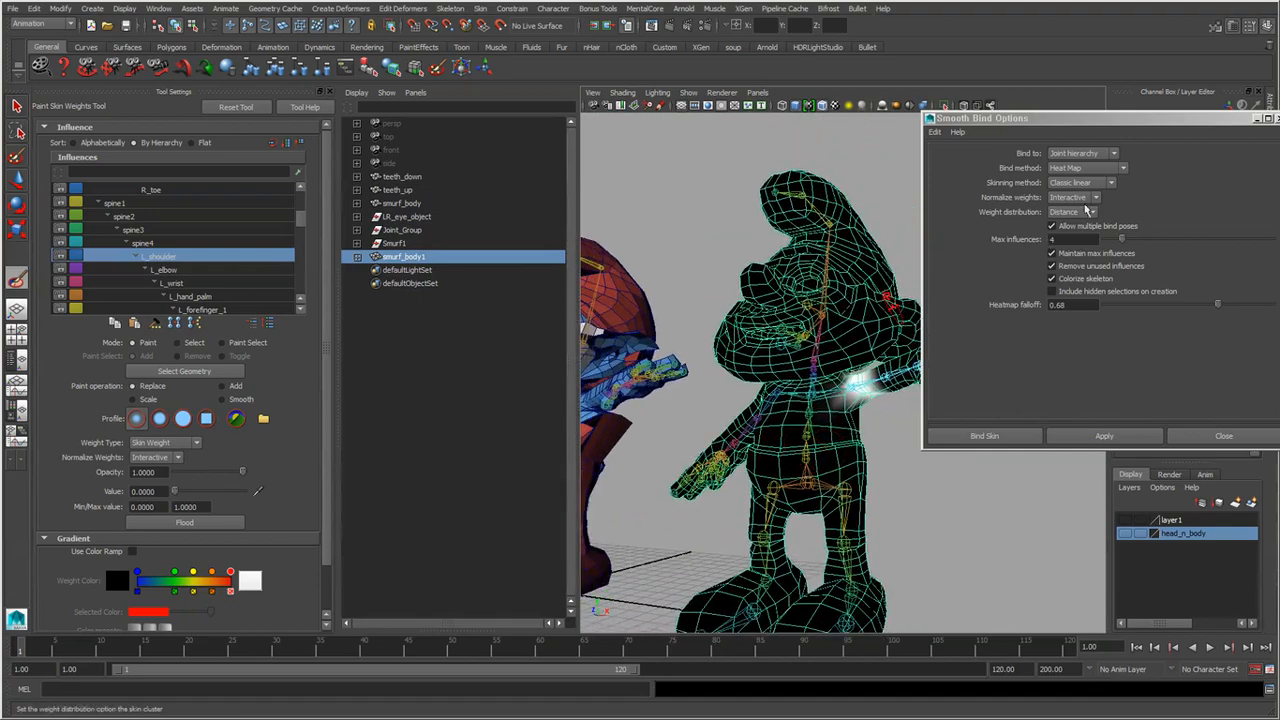
Review the available bind methods, keeping Heat Map, and inspect the duplicate's weights around the shoulder, torso, legs and feet.
{"action": "left_click", "coordinate": [1115, 168]}
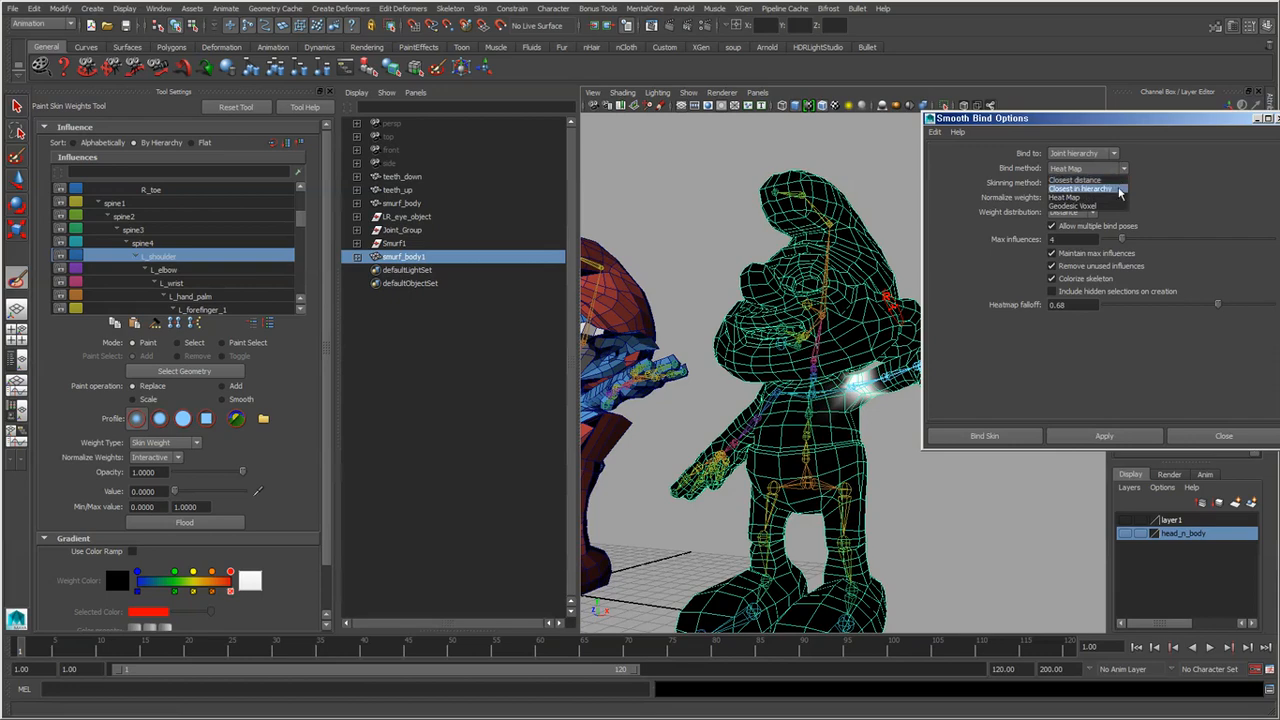
{"action": "left_click", "coordinate": [1110, 197]}
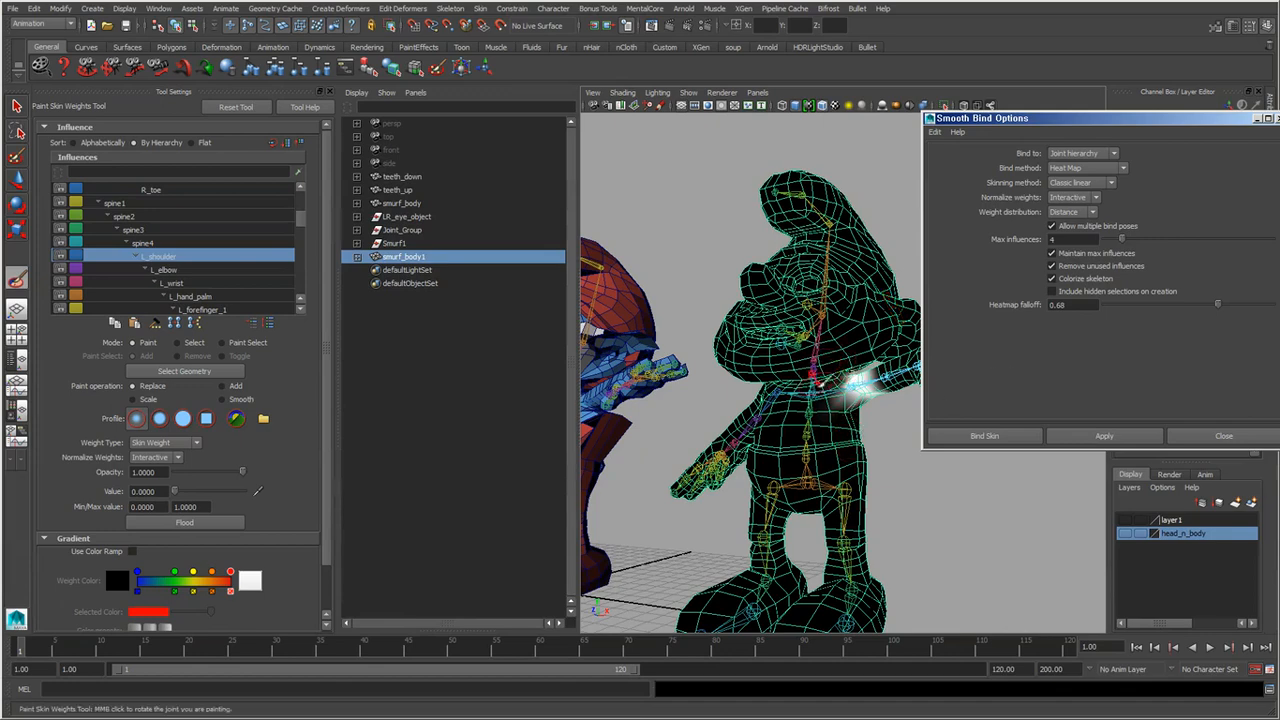
{"action": "left_click_drag", "start_coordinate": [820, 378], "coordinate": [753, 465], "text": "alt"}
{"action": "scroll", "coordinate": [780, 437], "scroll_direction": "up", "scroll_amount": 5}
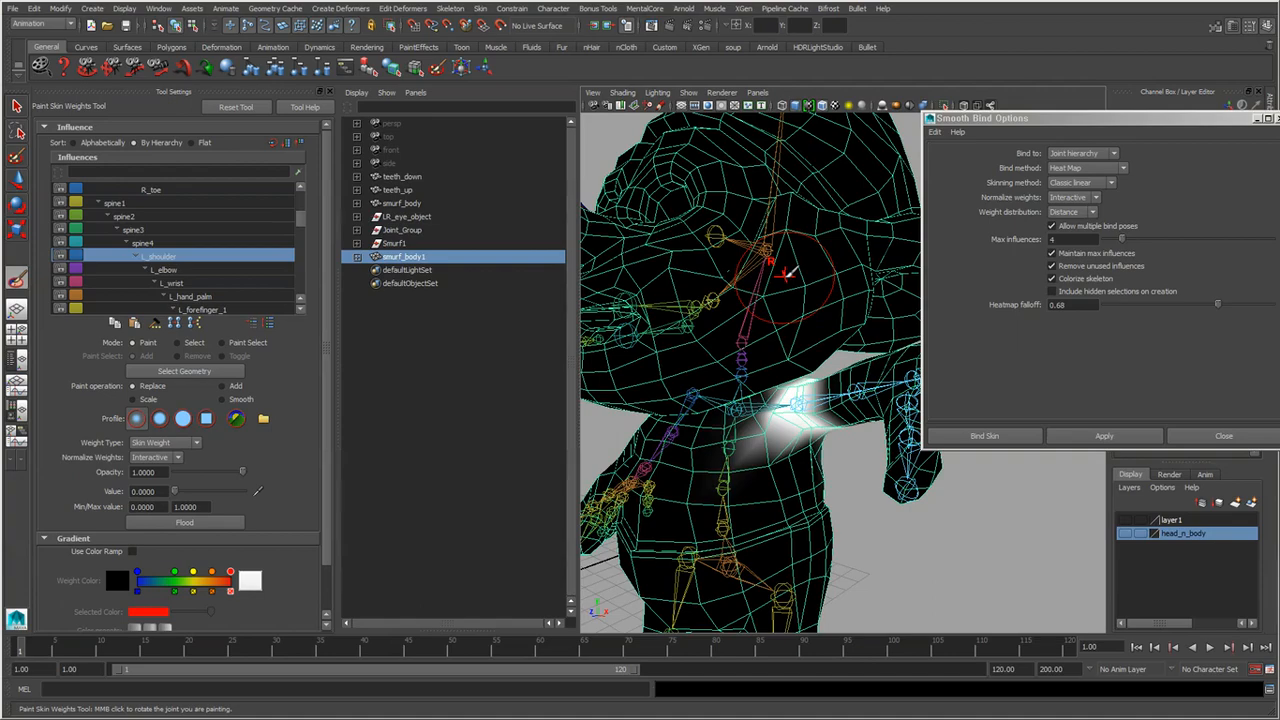
{"action": "mouse_move", "coordinate": [785, 272]}
{"action": "left_mouse_down", "text": "alt"}
{"action": "mouse_move", "coordinate": [830, 480]}
{"action": "mouse_move", "coordinate": [800, 515]}
{"action": "mouse_move", "coordinate": [710, 520]}
{"action": "left_mouse_up", "text": "alt"}
{"action": "mouse_move", "coordinate": [746, 397]}
{"action": "left_mouse_down", "text": "alt"}
{"action": "mouse_move", "coordinate": [728, 455]}
{"action": "mouse_move", "coordinate": [735, 410]}
{"action": "left_mouse_up", "text": "alt"}
{"action": "right_click_drag", "start_coordinate": [736, 412], "coordinate": [763, 385], "text": "alt"}
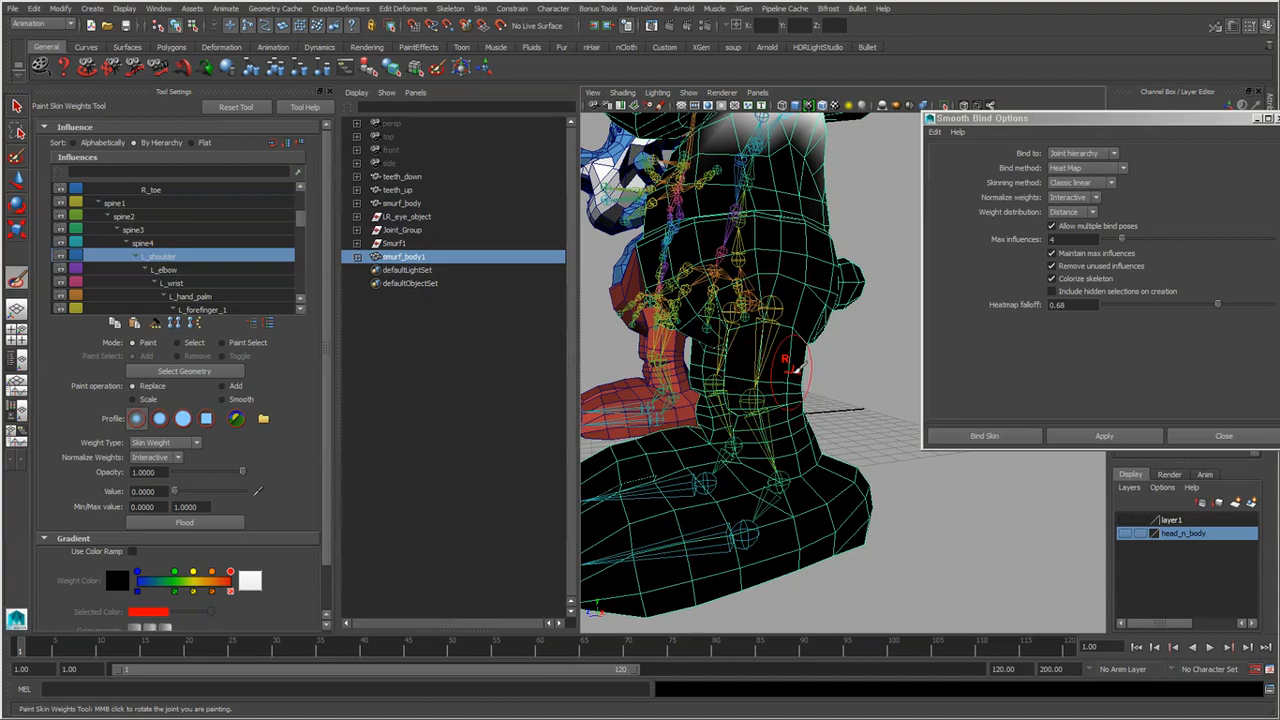
{"action": "left_click_drag", "start_coordinate": [793, 365], "coordinate": [830, 485], "text": "alt"}
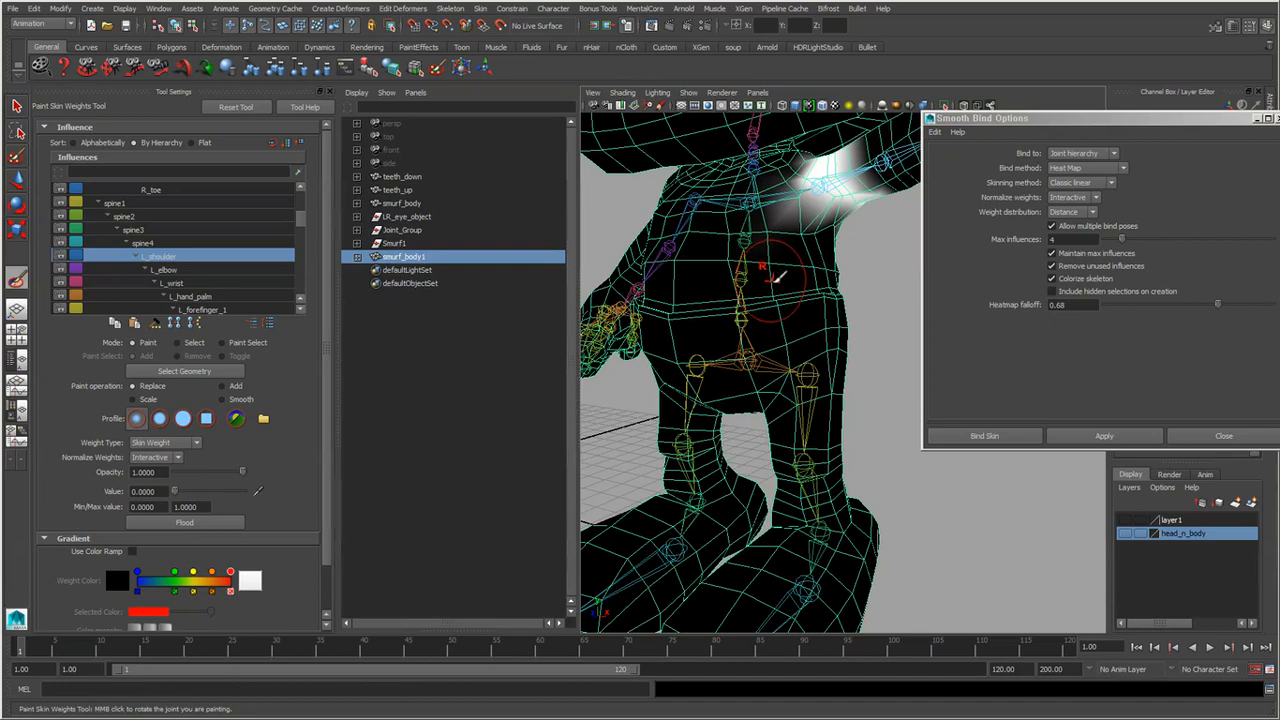
{"action": "scroll", "coordinate": [780, 290], "scroll_direction": "down", "scroll_amount": 2}
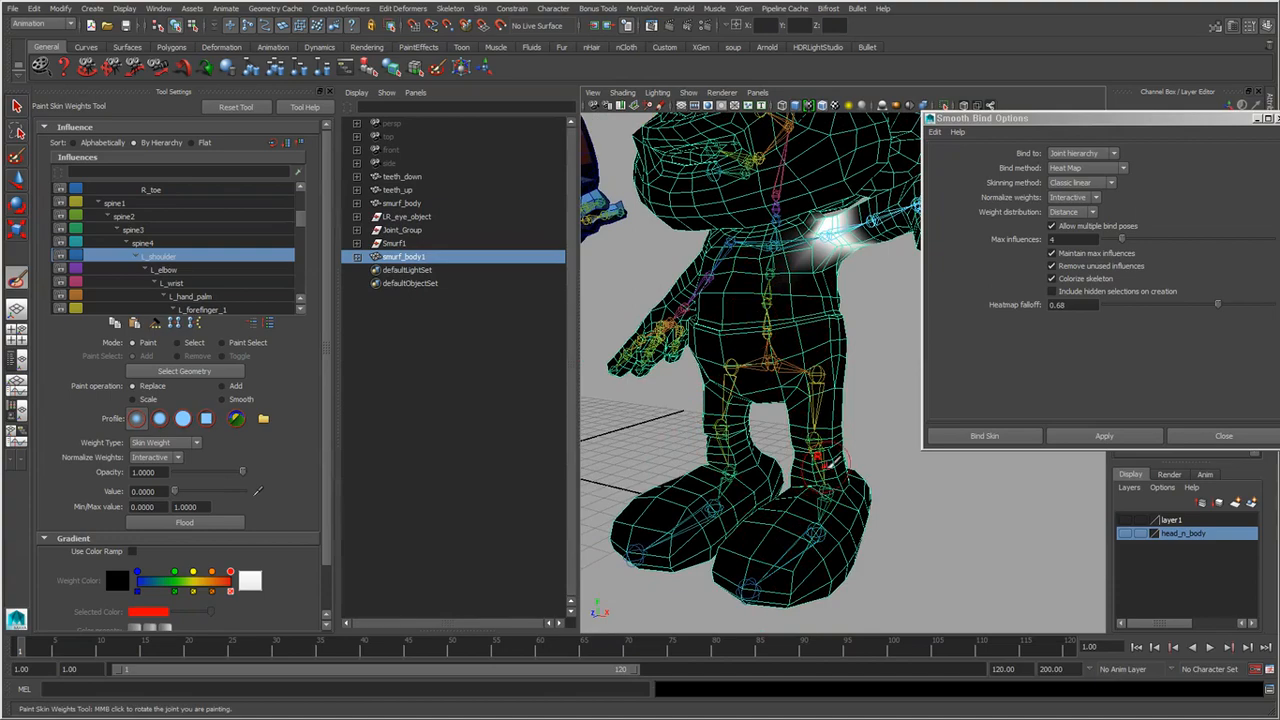
{"action": "left_click_drag", "start_coordinate": [826, 458], "coordinate": [720, 465], "text": "alt"}
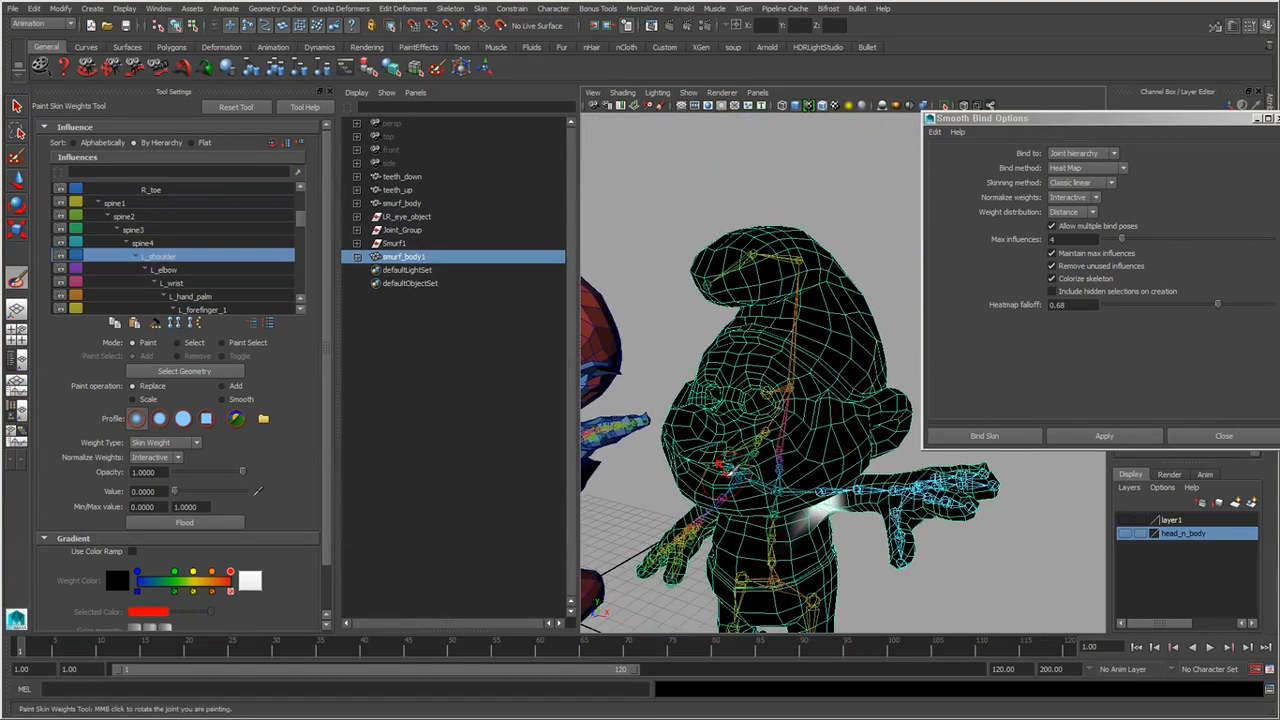
Leave weight painting, deselect the duplicated body and close the Smooth Bind options.
{"action": "key", "text": "q"}
{"action": "left_click", "coordinate": [856, 224]}
{"action": "scroll", "coordinate": [880, 450], "scroll_direction": "down", "scroll_amount": 2}
{"action": "middle_click_drag", "start_coordinate": [880, 450], "coordinate": [930, 414], "text": "alt"}
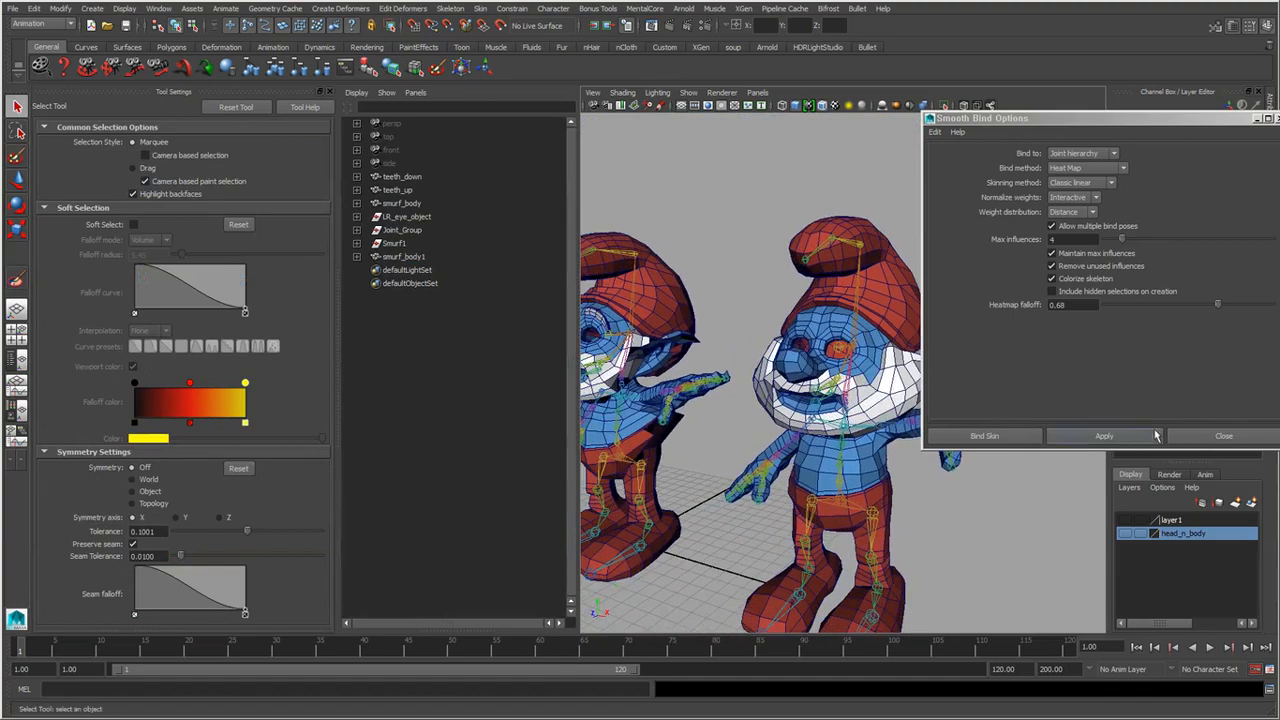
{"action": "left_click", "coordinate": [1200, 437]}
Examine the separate eyebrow geometry on the original smurf's face and compare it with the duplicate's face.
{"action": "middle_click_drag", "start_coordinate": [690, 448], "coordinate": [843, 454], "text": "alt"}
{"action": "right_click_drag", "start_coordinate": [843, 454], "coordinate": [930, 456], "text": "alt"}
{"action": "left_click", "coordinate": [753, 363]}
{"action": "left_click_drag", "start_coordinate": [753, 363], "coordinate": [800, 370], "text": "alt"}
{"action": "middle_click_drag", "start_coordinate": [770, 350], "coordinate": [790, 415], "text": "alt"}
{"action": "right_click_drag", "start_coordinate": [750, 412], "coordinate": [870, 410], "text": "alt"}
{"action": "left_click_drag", "start_coordinate": [790, 300], "coordinate": [758, 303], "text": "alt"}
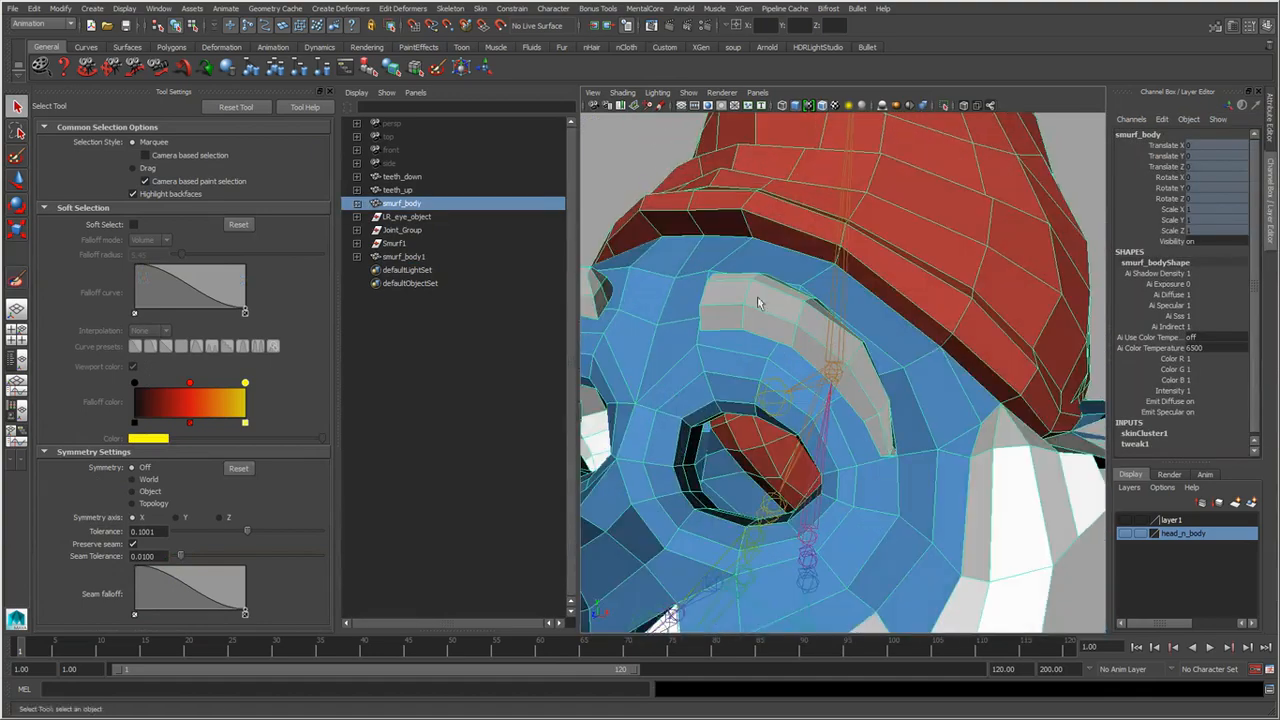
{"action": "left_click", "coordinate": [647, 164]}
{"action": "left_click", "coordinate": [734, 301]}
{"action": "right_click_drag", "start_coordinate": [957, 416], "coordinate": [790, 412], "text": "alt"}
{"action": "middle_click_drag", "start_coordinate": [980, 440], "coordinate": [780, 390], "text": "alt"}
{"action": "right_click_drag", "start_coordinate": [940, 480], "coordinate": [988, 415], "text": "alt"}
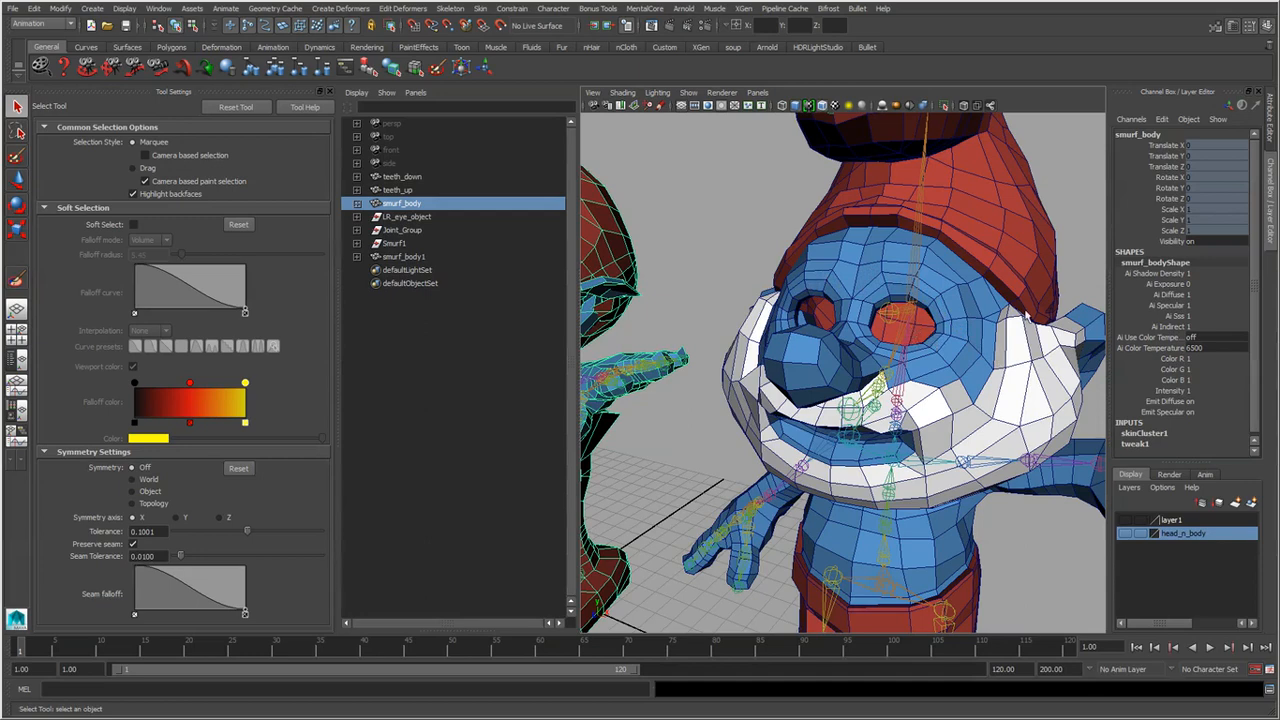
Return the duplicated smurf body to its bind pose.
{"action": "left_click", "coordinate": [1025, 318]}
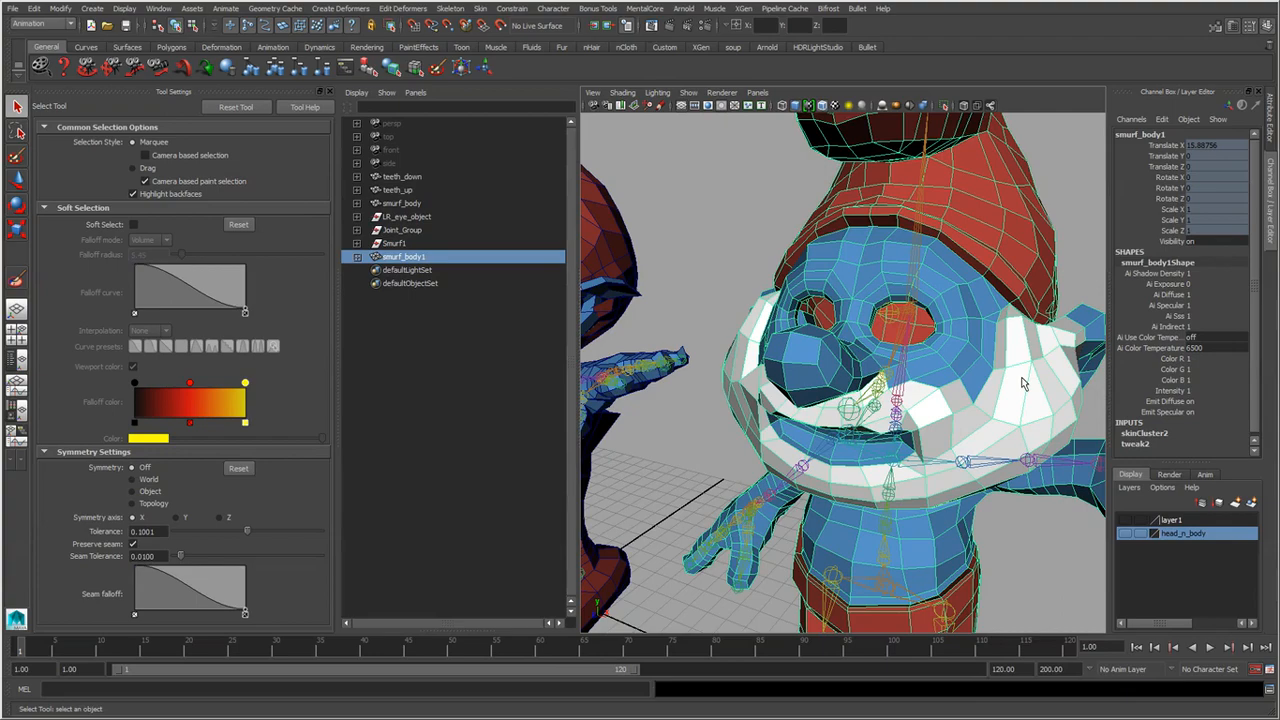
{"action": "key", "text": "f"}
{"action": "key", "text": "space"}
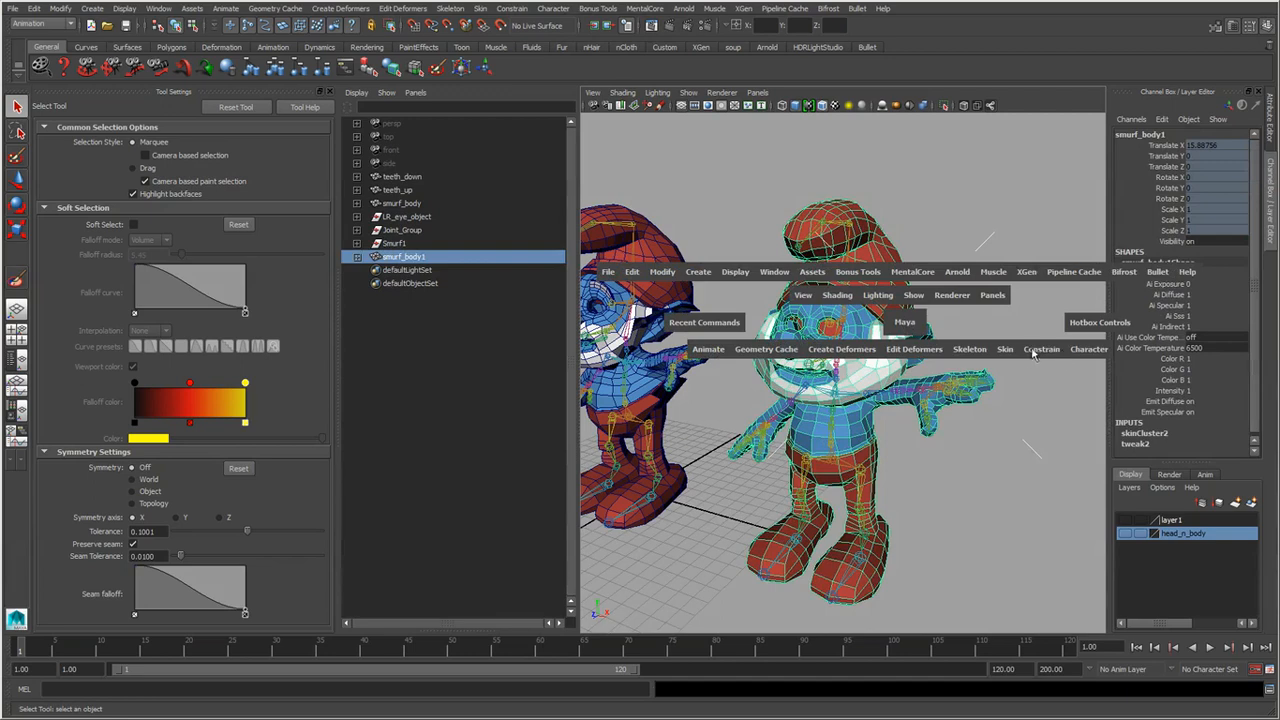
{"action": "left_click_drag", "start_coordinate": [1020, 356], "coordinate": [1047, 471]}
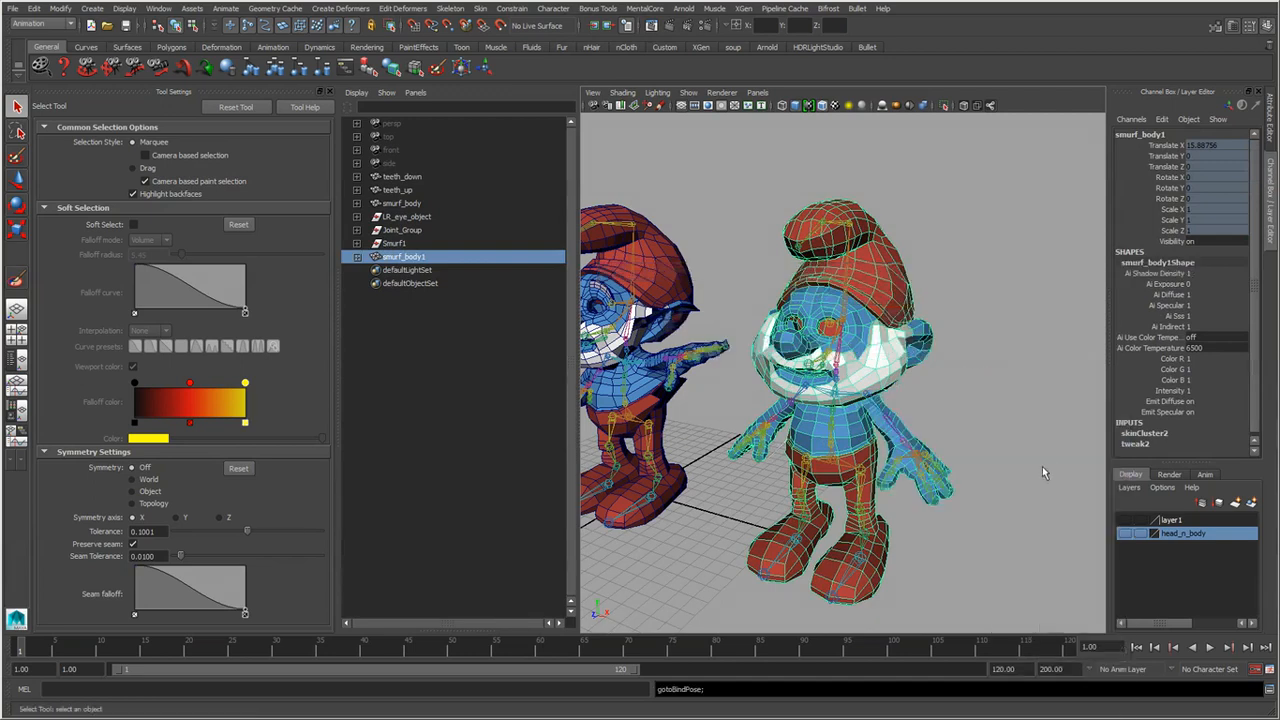
Detach the skin from the duplicated smurf body.
{"action": "key", "text": "f"}
{"action": "key", "text": "space"}
{"action": "left_click_drag", "start_coordinate": [1054, 374], "coordinate": [1094, 488]}
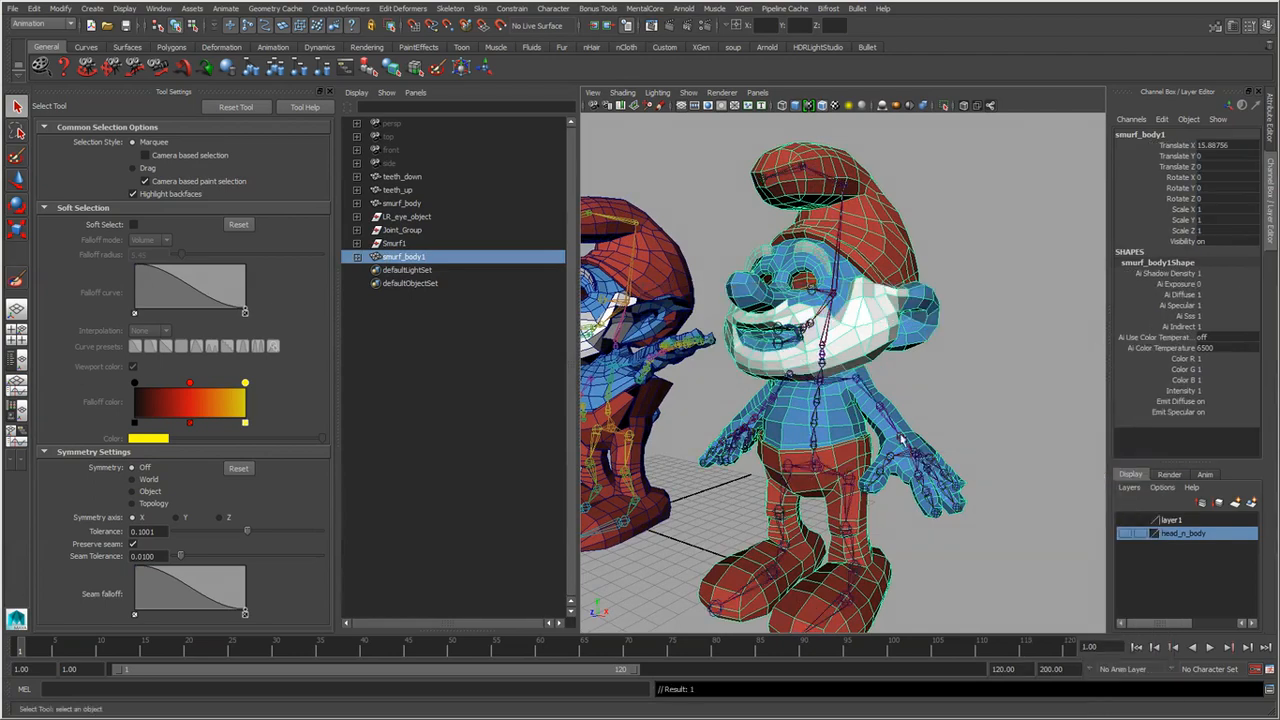
Examine the eyebrows, eyes and beard on the duplicate's unbound mesh up close, with the duplicated body selected.
{"action": "right_click_drag", "start_coordinate": [901, 434], "coordinate": [885, 325], "text": "alt"}
{"action": "middle_click_drag", "start_coordinate": [885, 325], "coordinate": [922, 514], "text": "alt"}
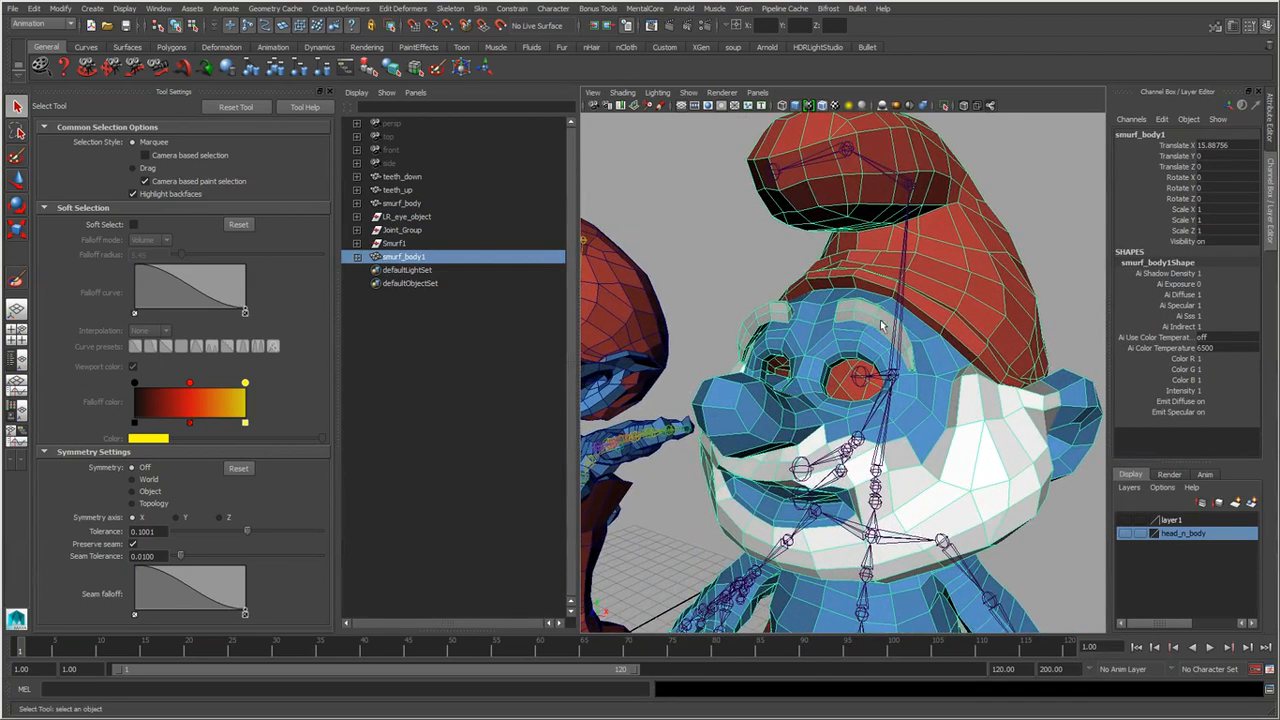
{"action": "scroll", "coordinate": [870, 300], "scroll_direction": "up", "scroll_amount": 3}
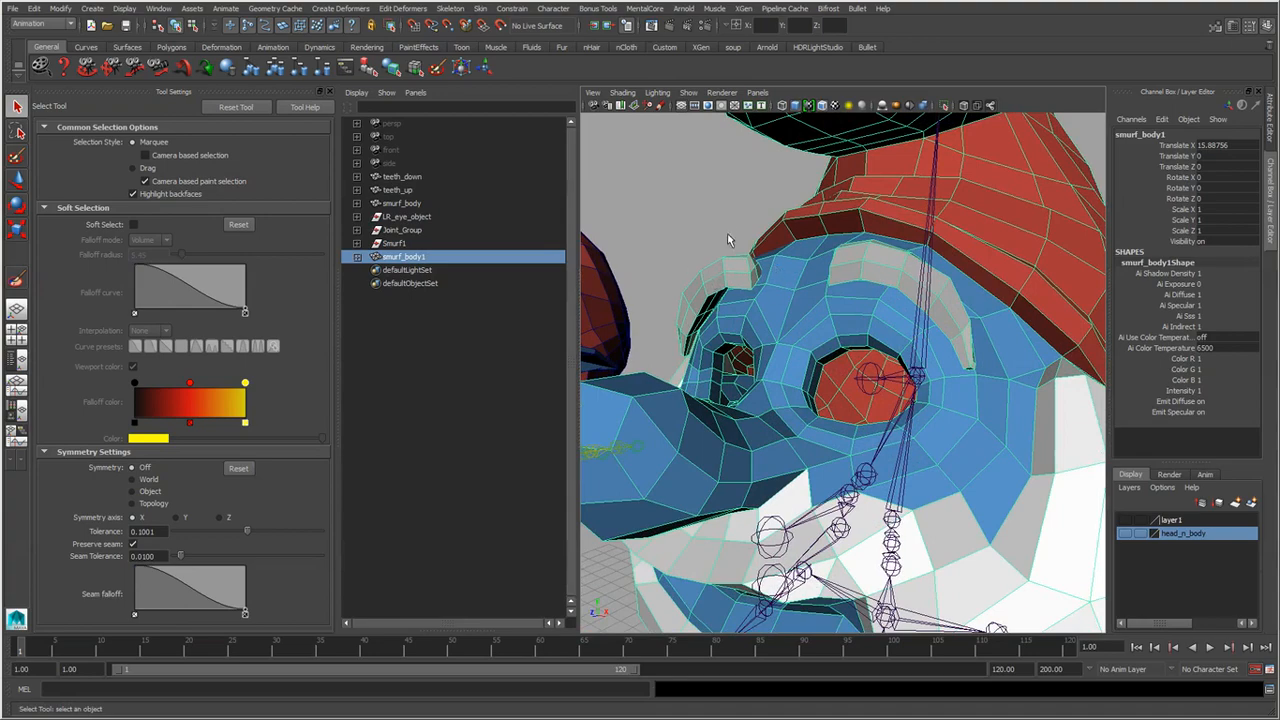
{"action": "left_click", "coordinate": [727, 235]}
{"action": "left_click", "coordinate": [834, 295]}
{"action": "right_click_drag", "start_coordinate": [838, 304], "coordinate": [840, 472], "text": "alt"}
{"action": "middle_click_drag", "start_coordinate": [840, 472], "coordinate": [793, 371], "text": "alt"}
{"action": "left_click_drag", "start_coordinate": [786, 342], "coordinate": [770, 308], "text": "alt"}
{"action": "right_click_drag", "start_coordinate": [770, 308], "coordinate": [1029, 305], "text": "alt"}
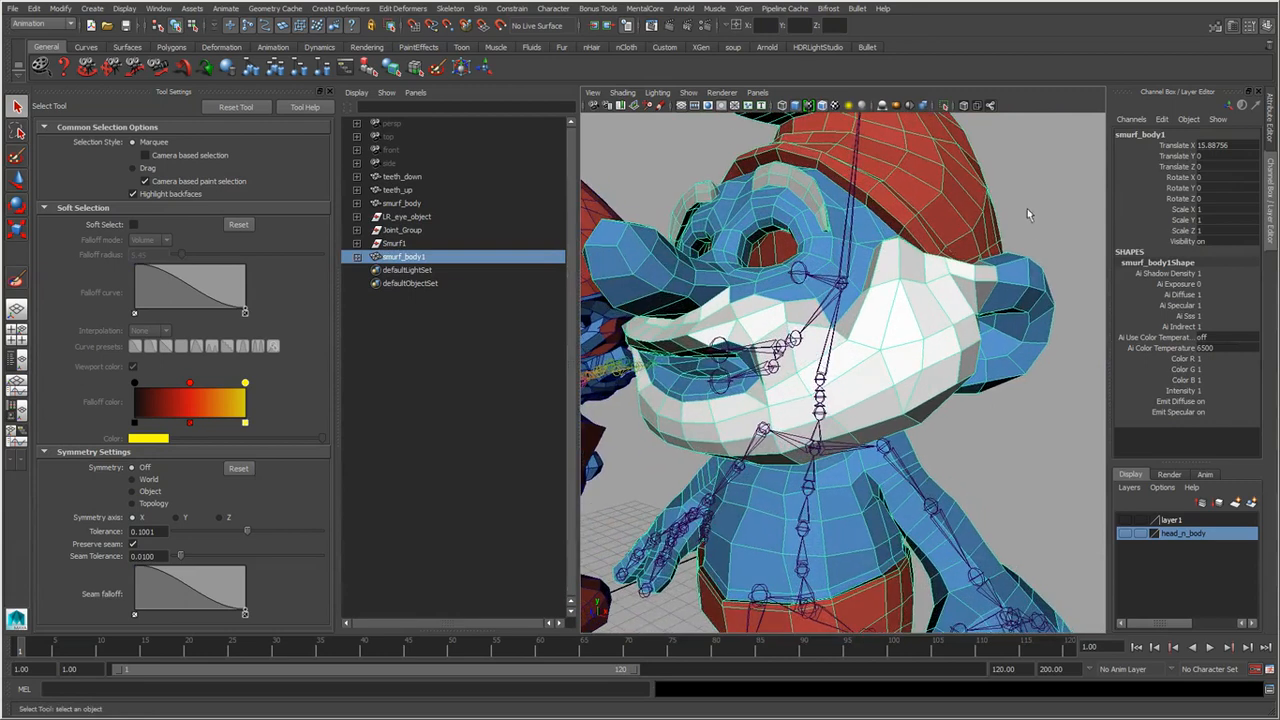
Separate the duplicated smurf body mesh into its individual shells.
{"action": "key", "text": "space"}
{"action": "key", "text": "F3"}
{"action": "key", "text": "space"}
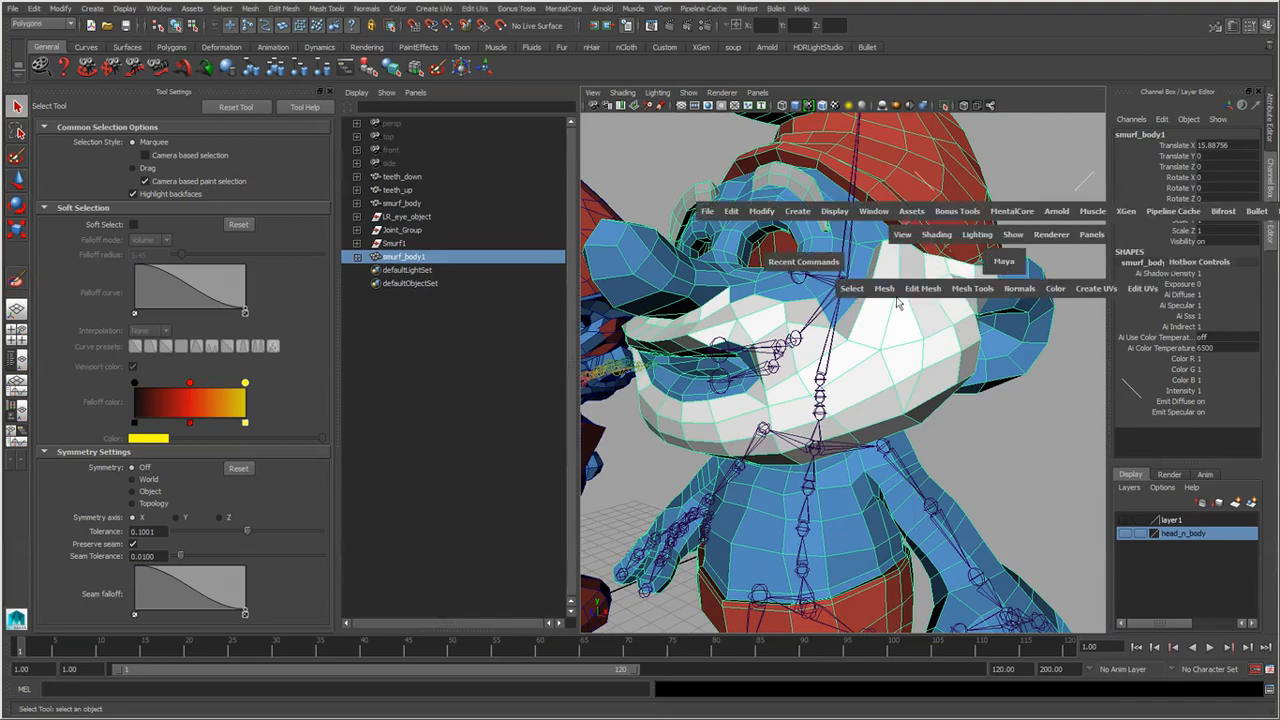
{"action": "left_click", "coordinate": [886, 289]}
{"action": "left_click", "coordinate": [900, 366]}
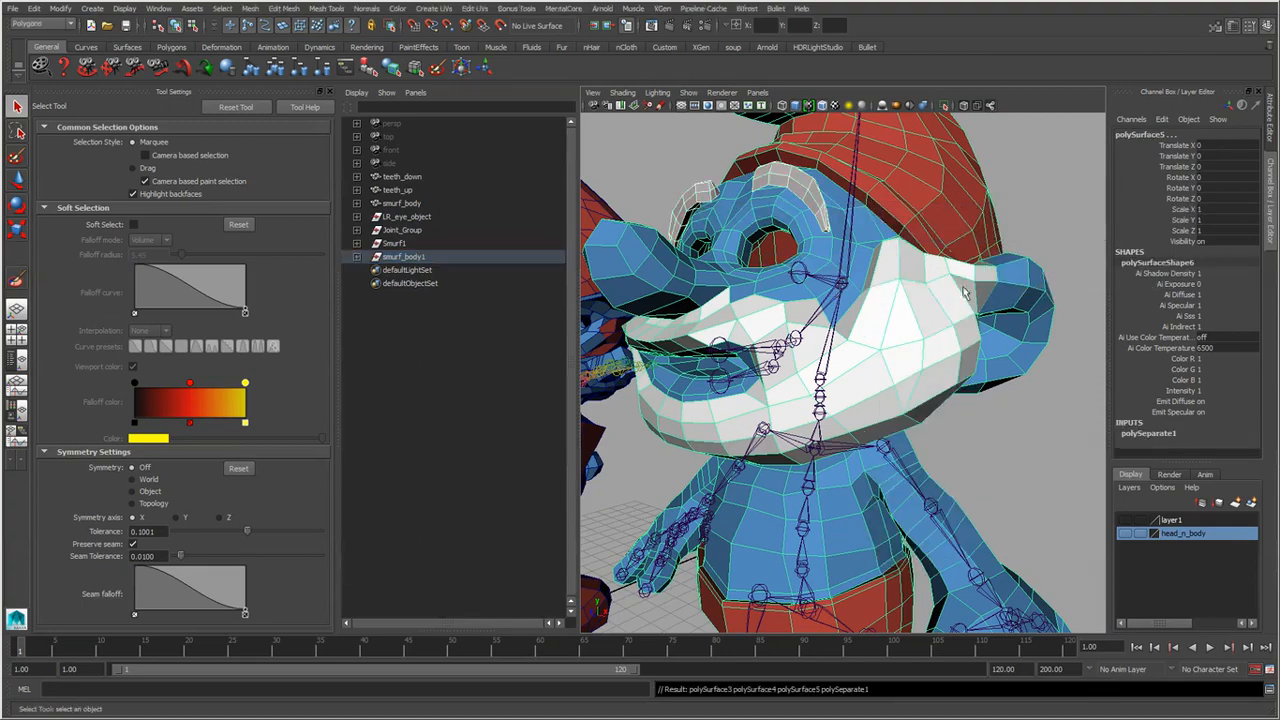
Select the eyebrows on the duplicate's face one after another to check that they are now individual objects.
{"action": "left_click_drag", "start_coordinate": [764, 190], "coordinate": [798, 215], "text": "alt"}
{"action": "middle_click_drag", "start_coordinate": [772, 248], "coordinate": [808, 340], "text": "alt"}
{"action": "left_click", "coordinate": [742, 236]}
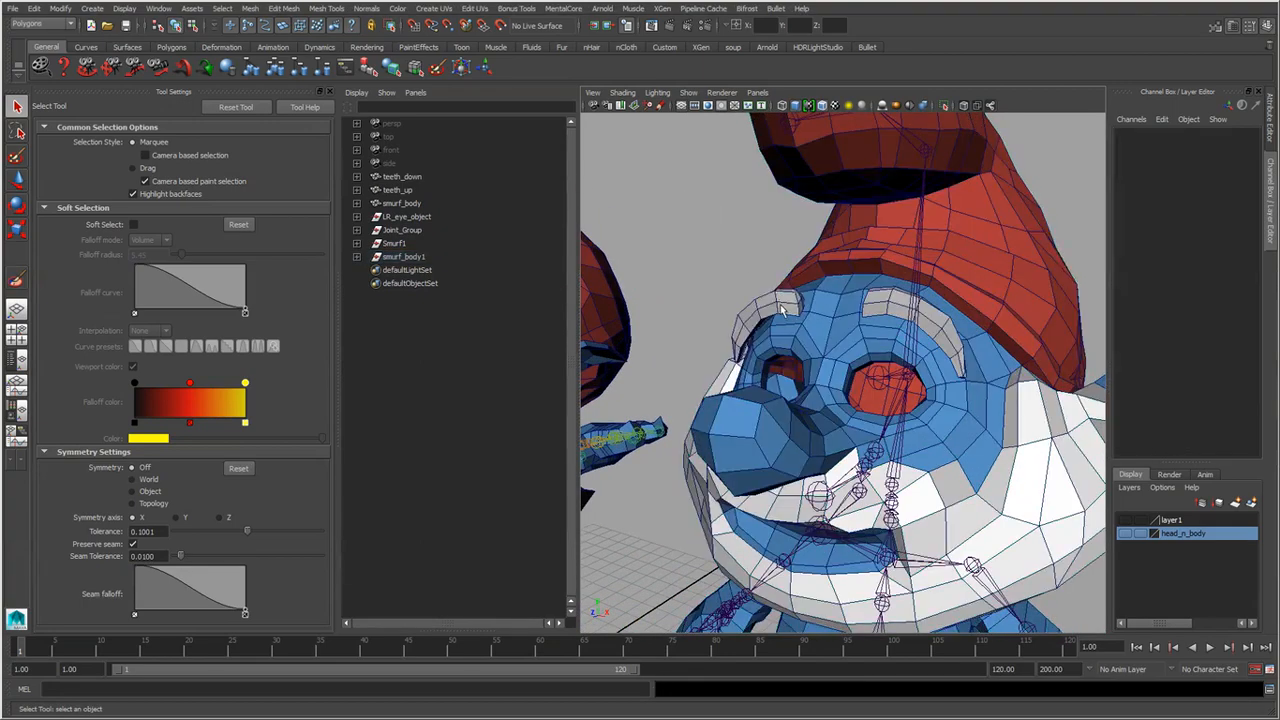
{"action": "left_click", "coordinate": [777, 303]}
{"action": "left_click", "coordinate": [857, 318]}
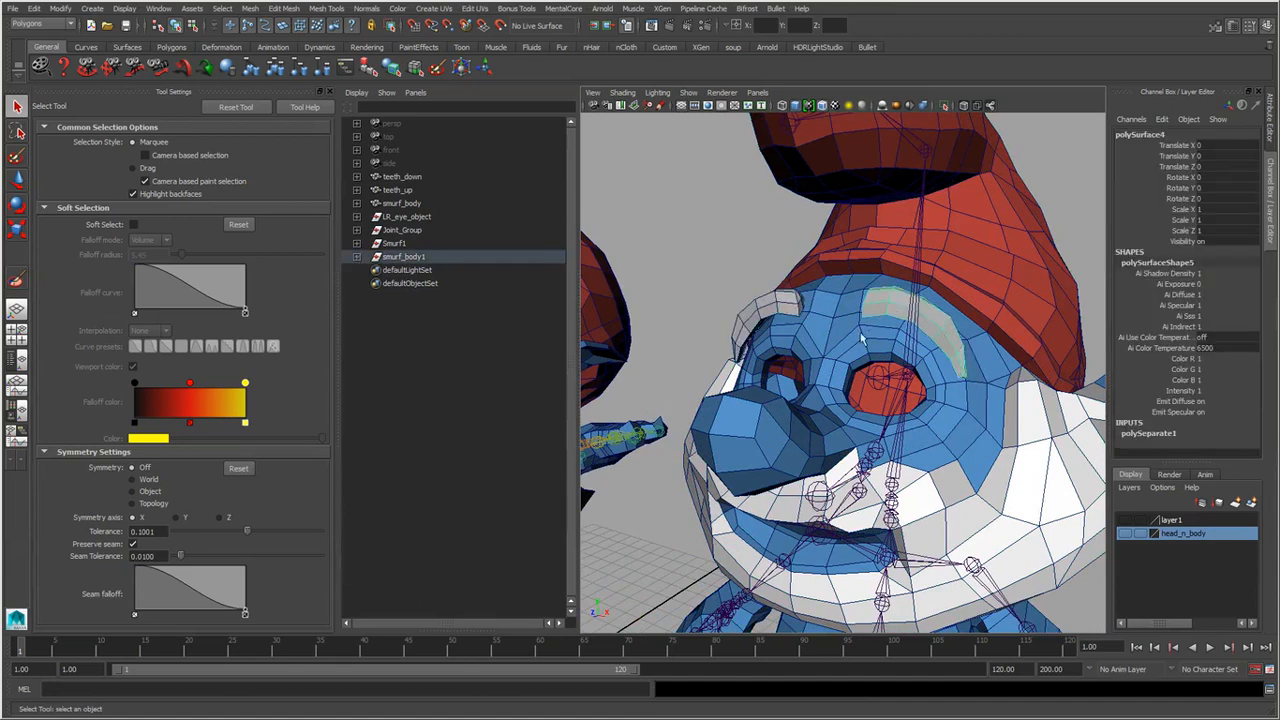
Expand the smurf_body1 group and rename its separated body mesh, polySurface5, as smurf_body.
{"action": "left_click", "coordinate": [357, 257]}
{"action": "left_click", "coordinate": [420, 257]}
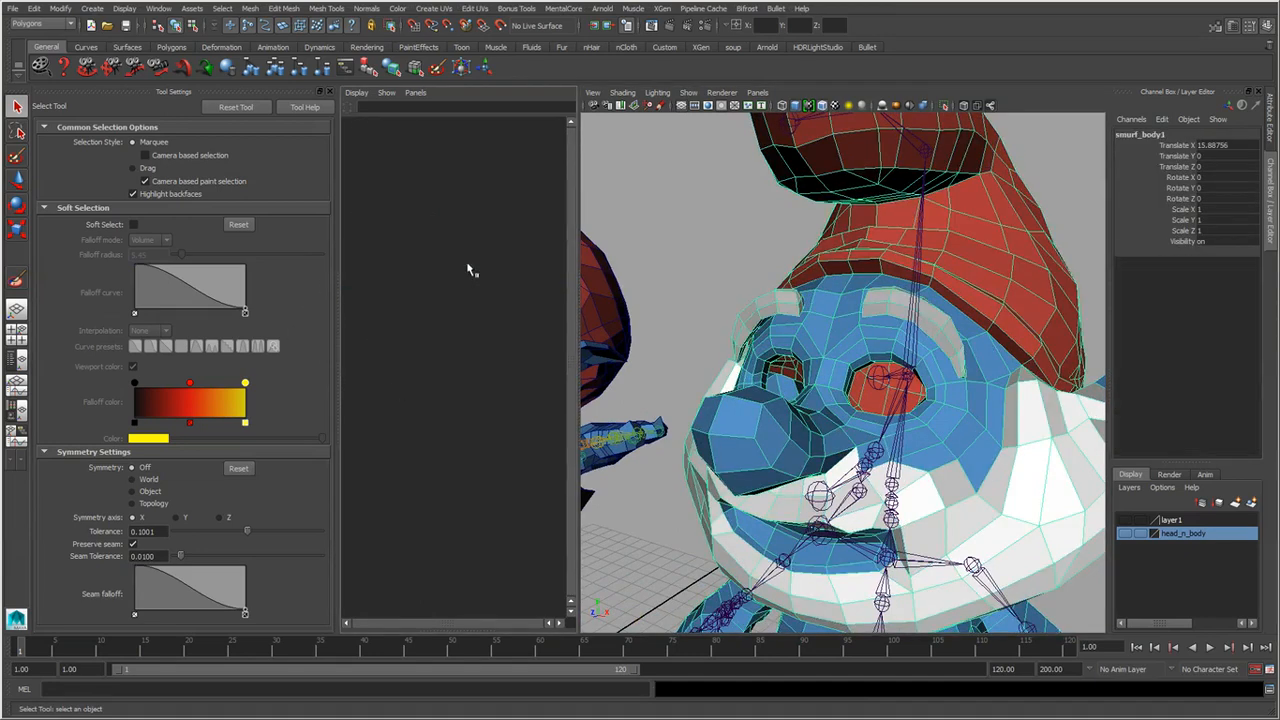
{"action": "left_click", "coordinate": [436, 297]}
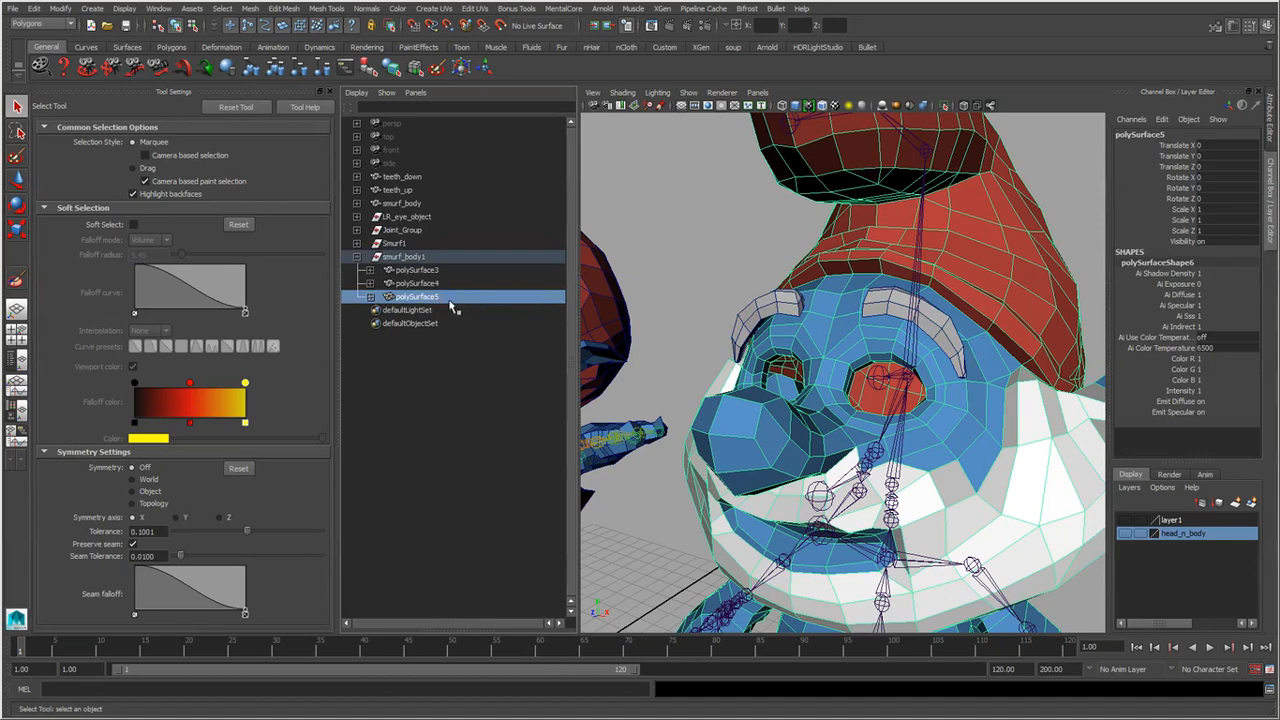
{"action": "double_click", "coordinate": [441, 298]}
{"action": "type", "text": "smurf_body"}
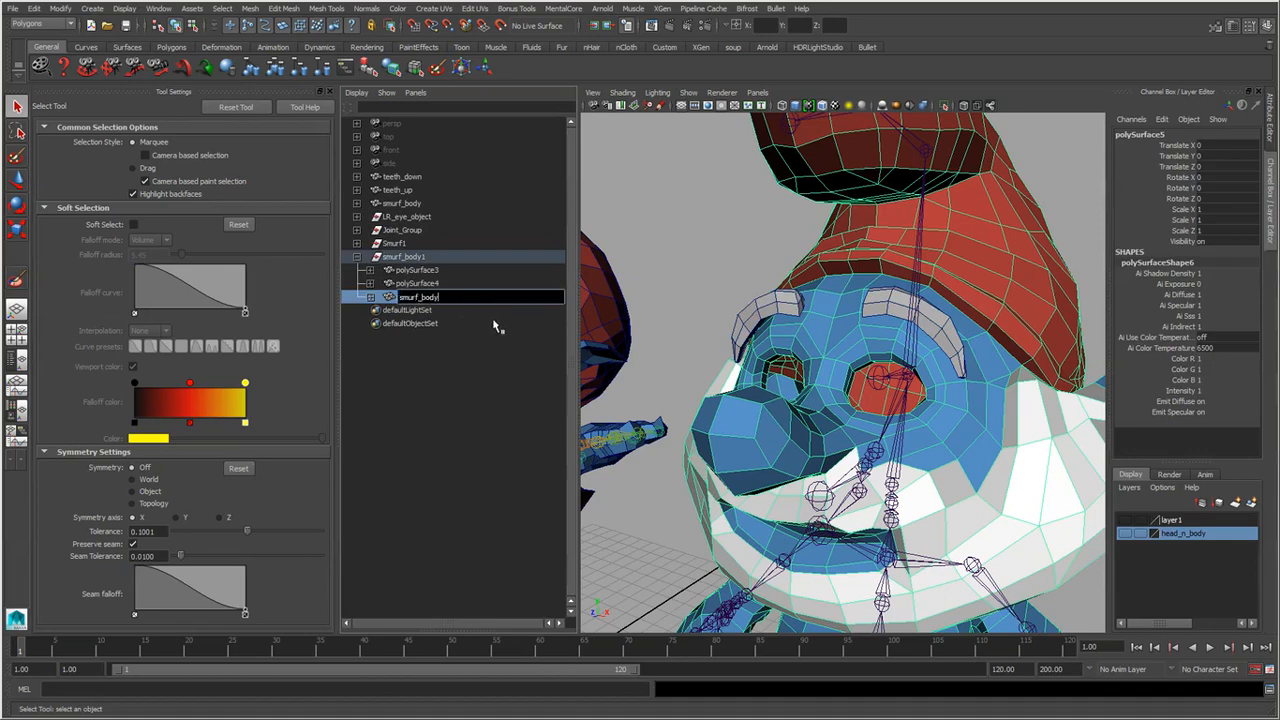
{"action": "key", "text": "Return"}
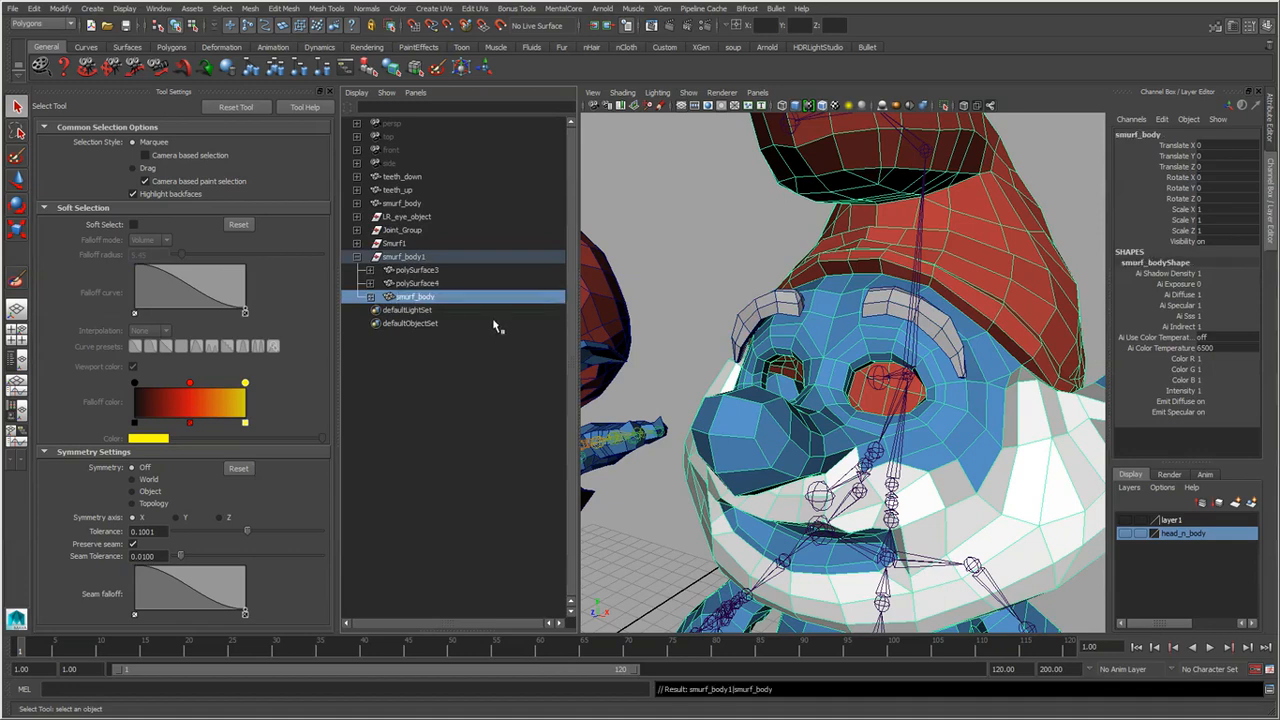
{"action": "right_click_drag", "start_coordinate": [886, 382], "coordinate": [766, 370], "text": "alt"}
{"action": "left_click_drag", "start_coordinate": [882, 474], "coordinate": [696, 517], "text": "alt"}
{"action": "middle_click_drag", "start_coordinate": [748, 535], "coordinate": [846, 375], "text": "alt"}
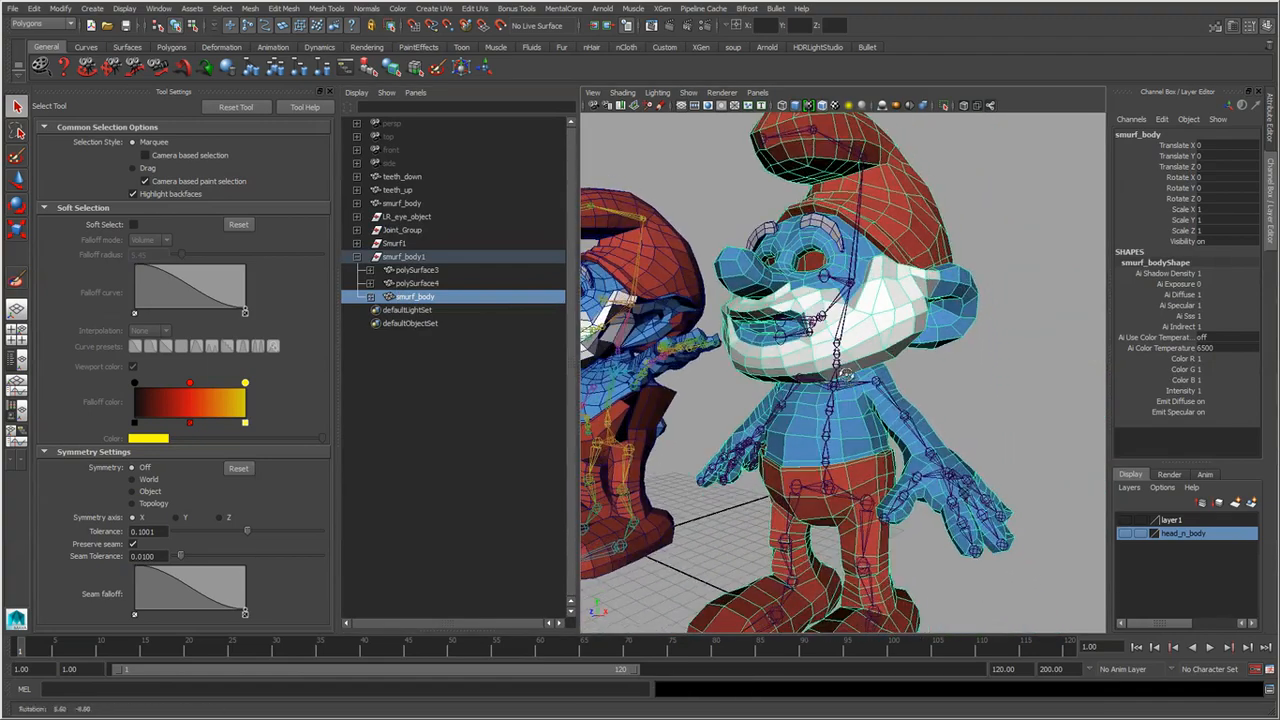
{"action": "left_click", "coordinate": [975, 387]}
{"action": "left_click", "coordinate": [828, 488]}
{"action": "left_click_drag", "start_coordinate": [831, 514], "coordinate": [833, 484], "text": "alt"}
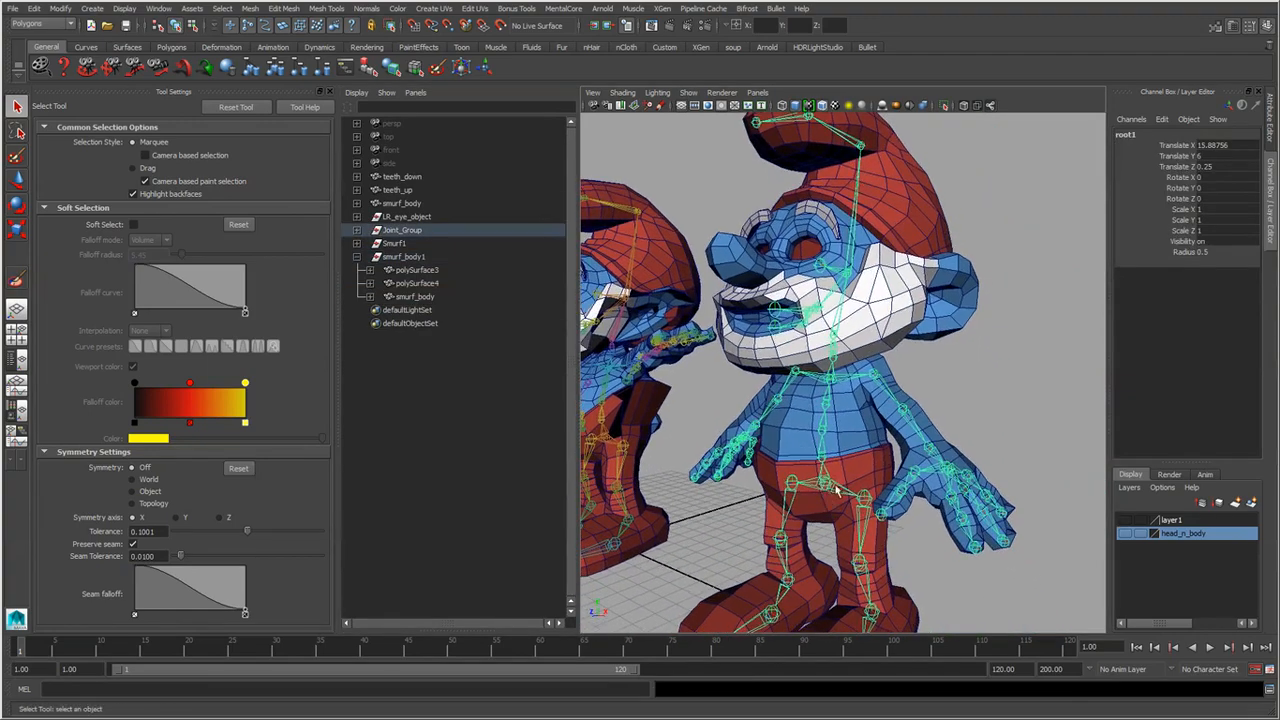
{"action": "left_click", "coordinate": [867, 436], "text": "shift"}
{"action": "right_click_drag", "start_coordinate": [833, 400], "coordinate": [845, 209], "text": "alt"}
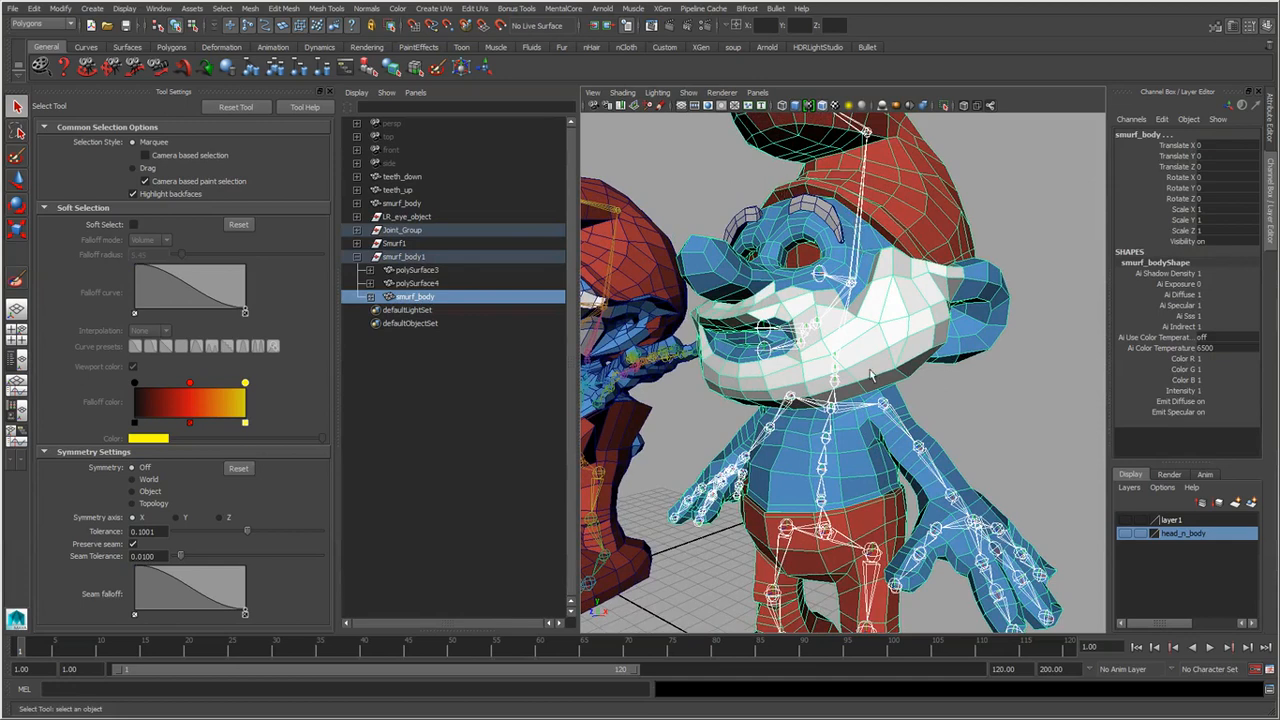
Open the mesh Cleanup options for the duplicate's smurf_body and reset them to their defaults.
{"action": "left_click", "coordinate": [945, 390]}
{"action": "left_click", "coordinate": [840, 202]}
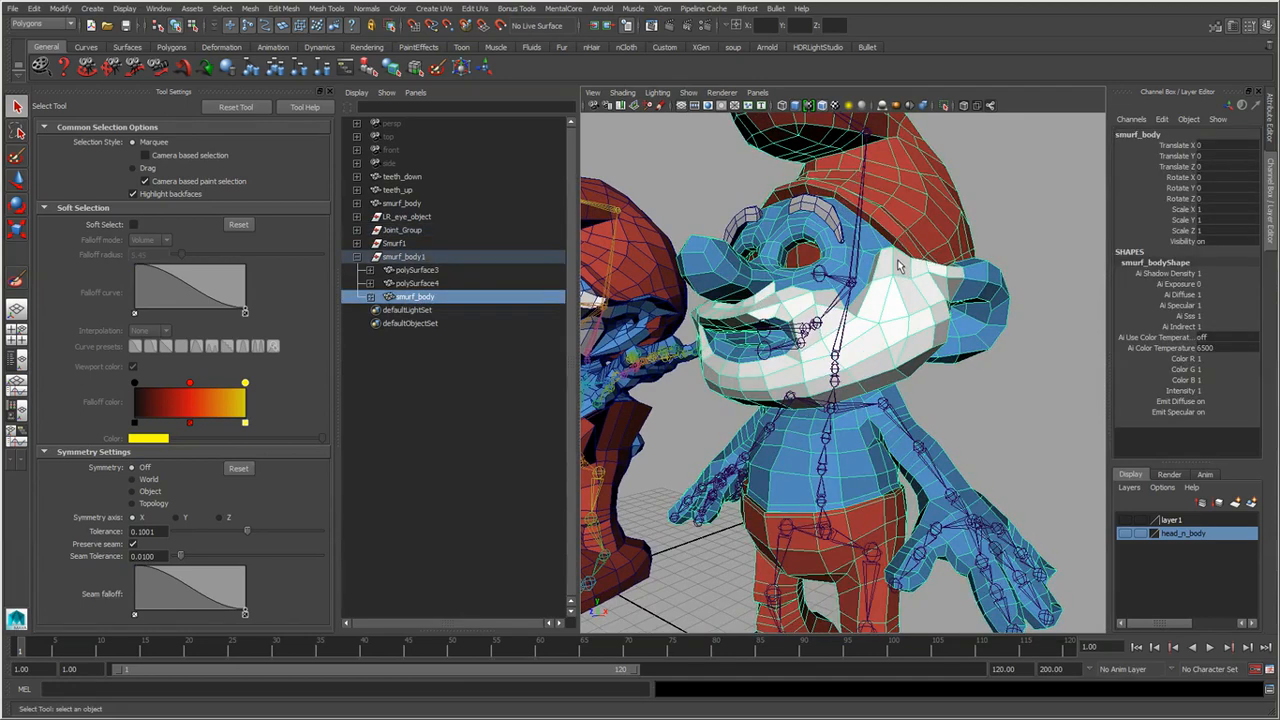
{"action": "key", "text": "space"}
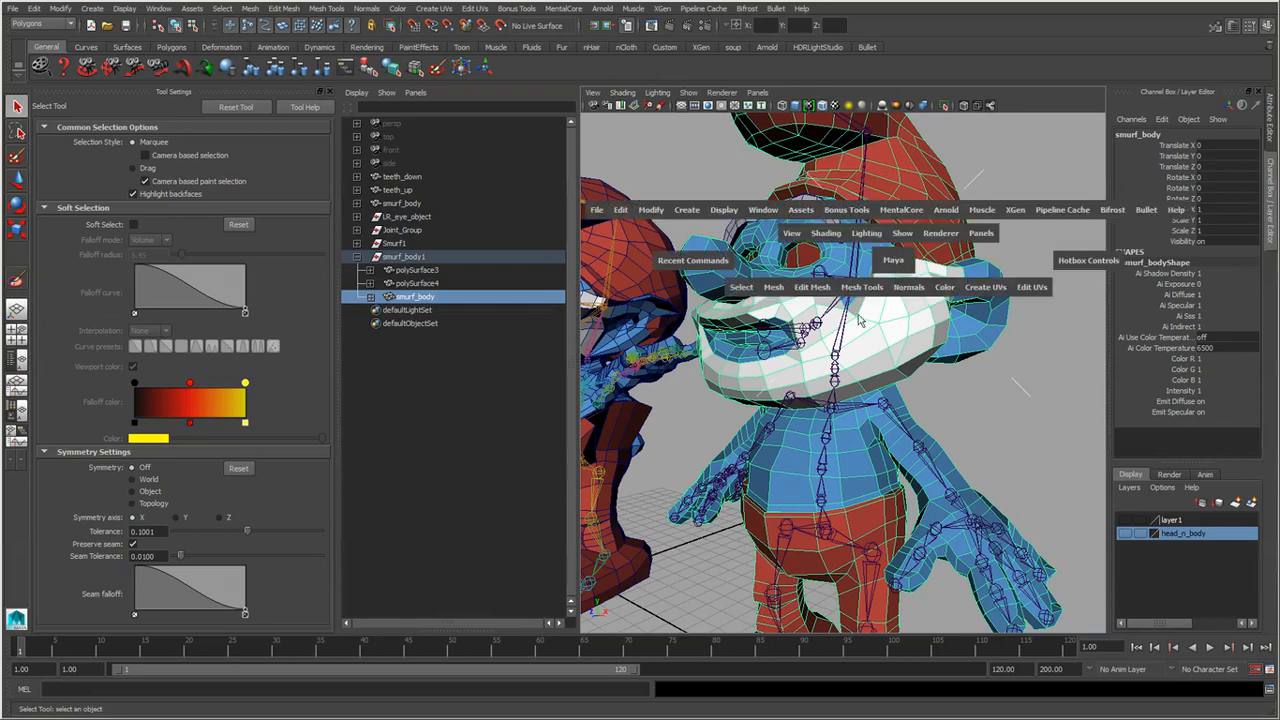
{"action": "left_click", "coordinate": [773, 287]}
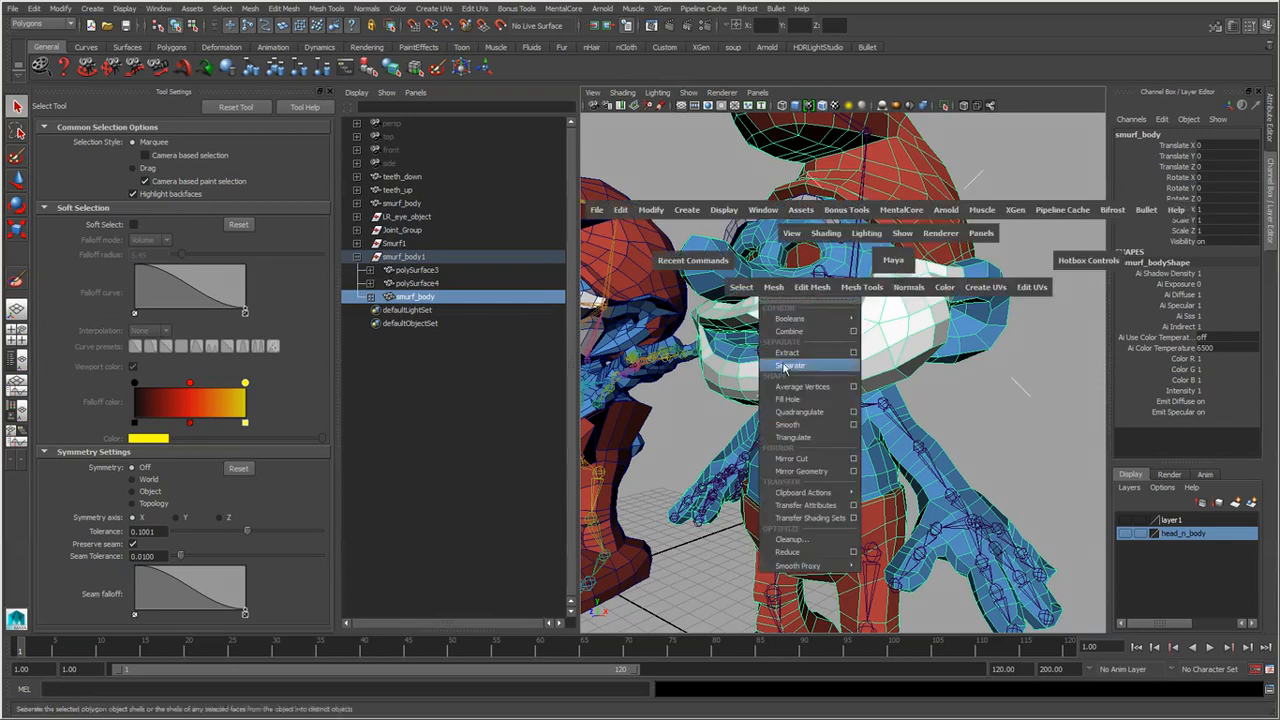
{"action": "left_click", "coordinate": [805, 539]}
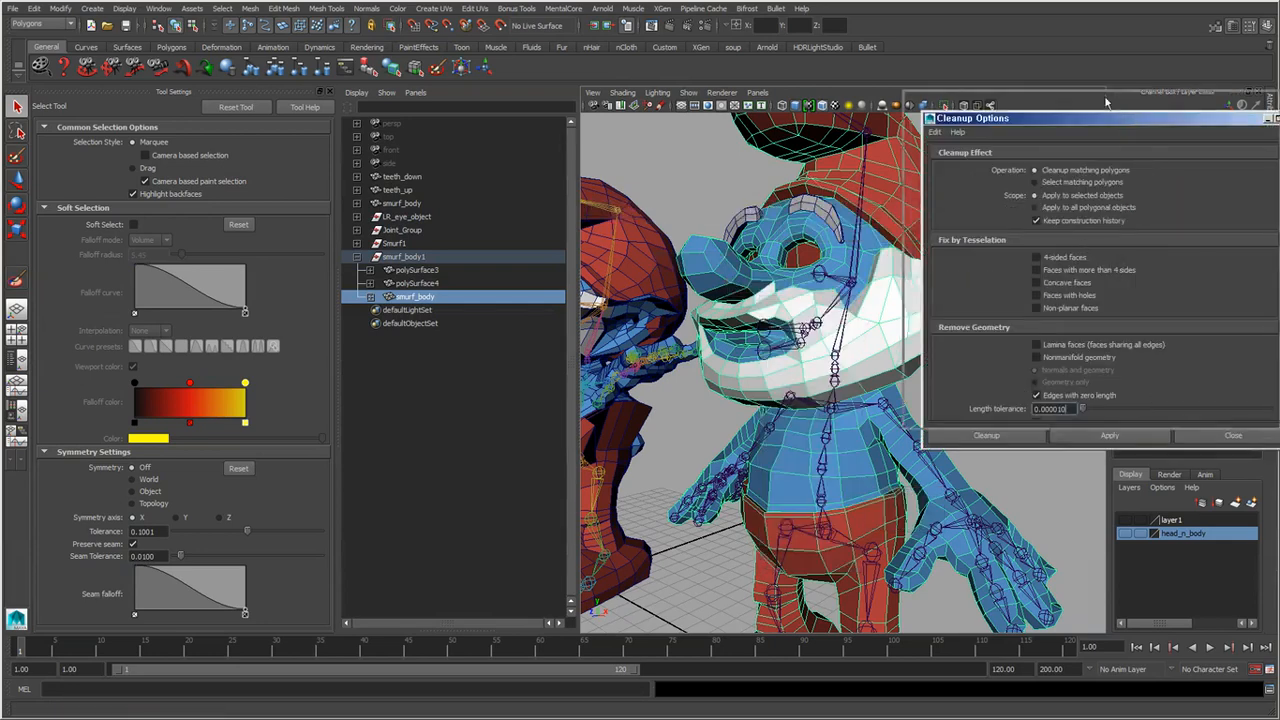
{"action": "left_click_drag", "start_coordinate": [1128, 121], "coordinate": [1108, 100]}
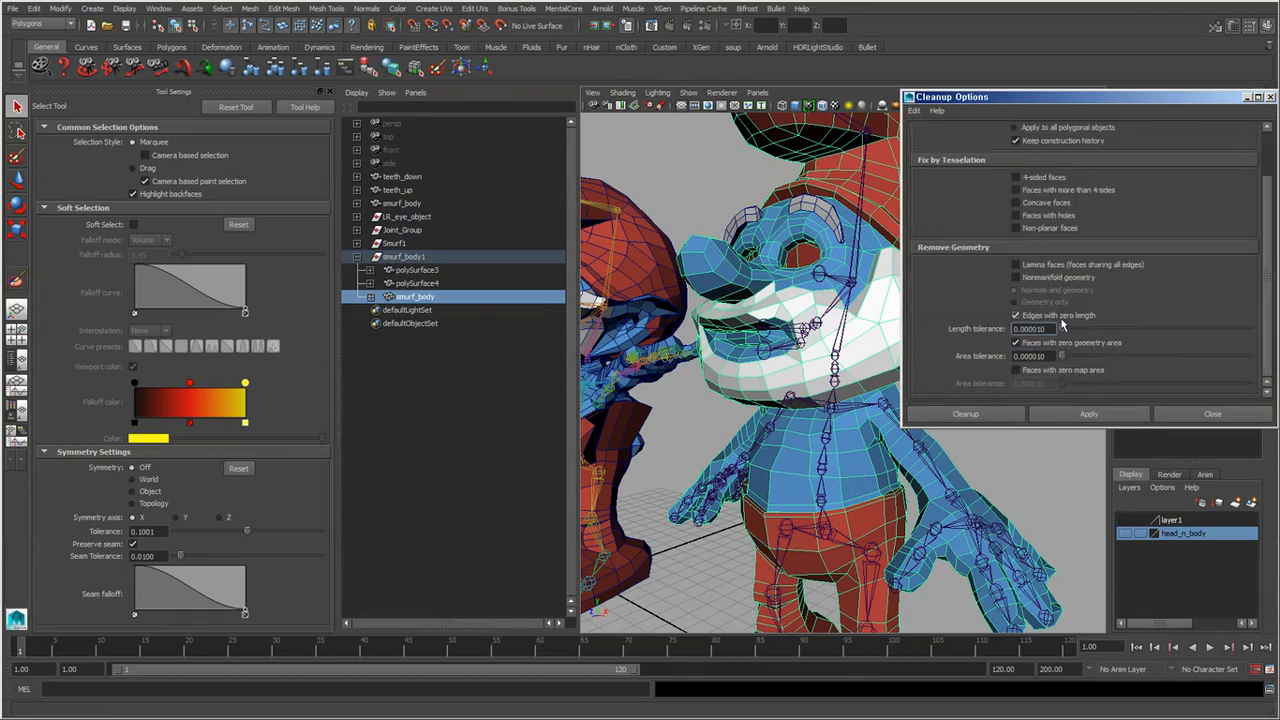
{"action": "left_click", "coordinate": [1016, 315]}
{"action": "left_click", "coordinate": [918, 112]}
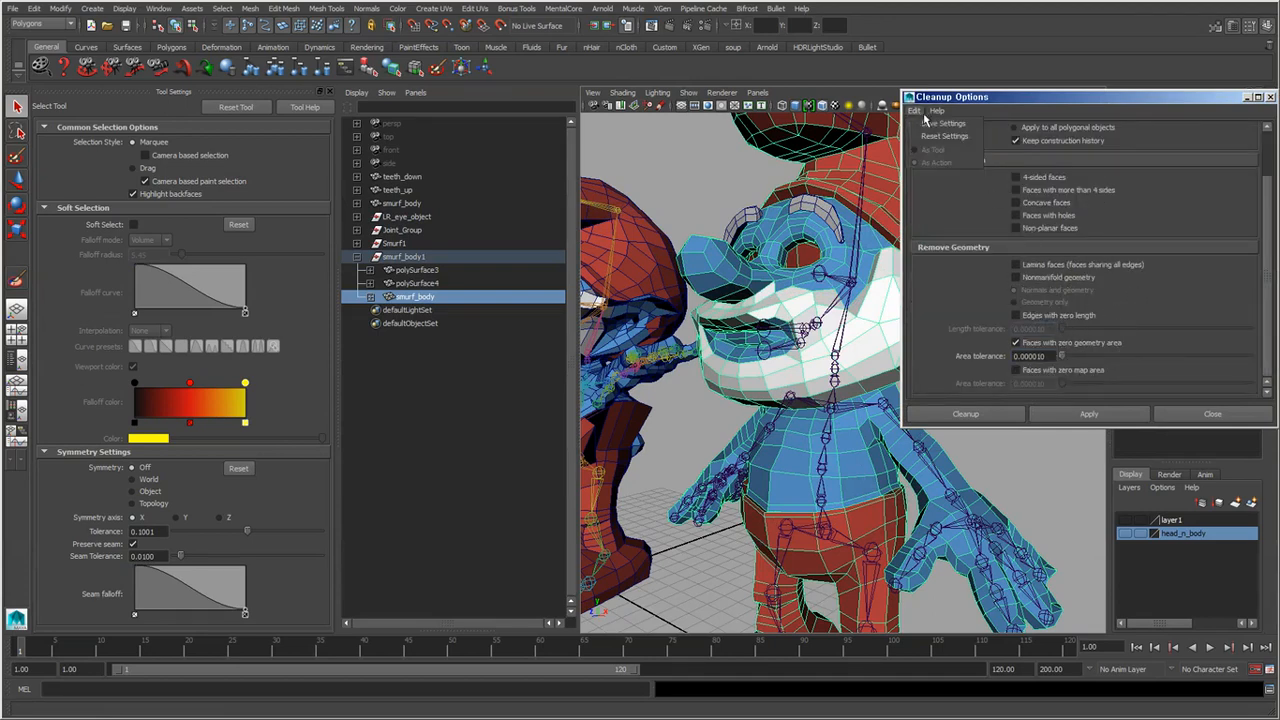
{"action": "left_click", "coordinate": [922, 134]}
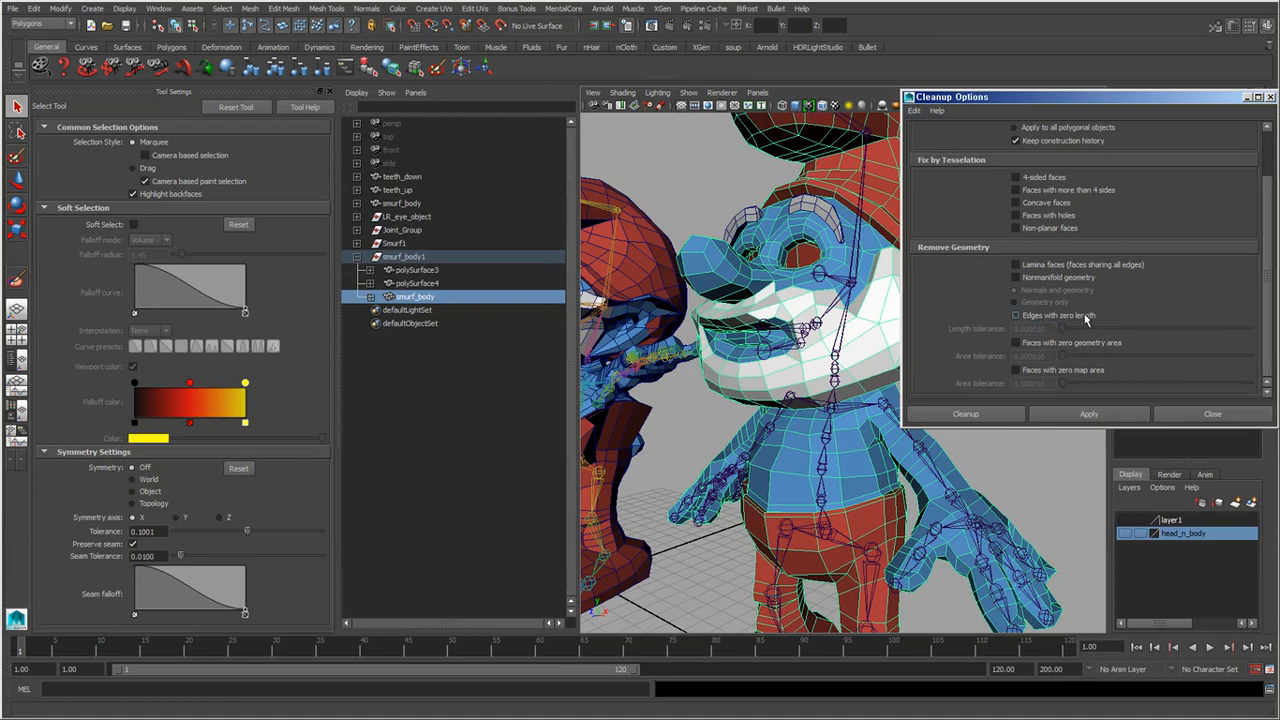
Enable cleanup of edges with zero length and faces with zero geometry area, and apply it to the body mesh.
{"action": "left_click", "coordinate": [1086, 316]}
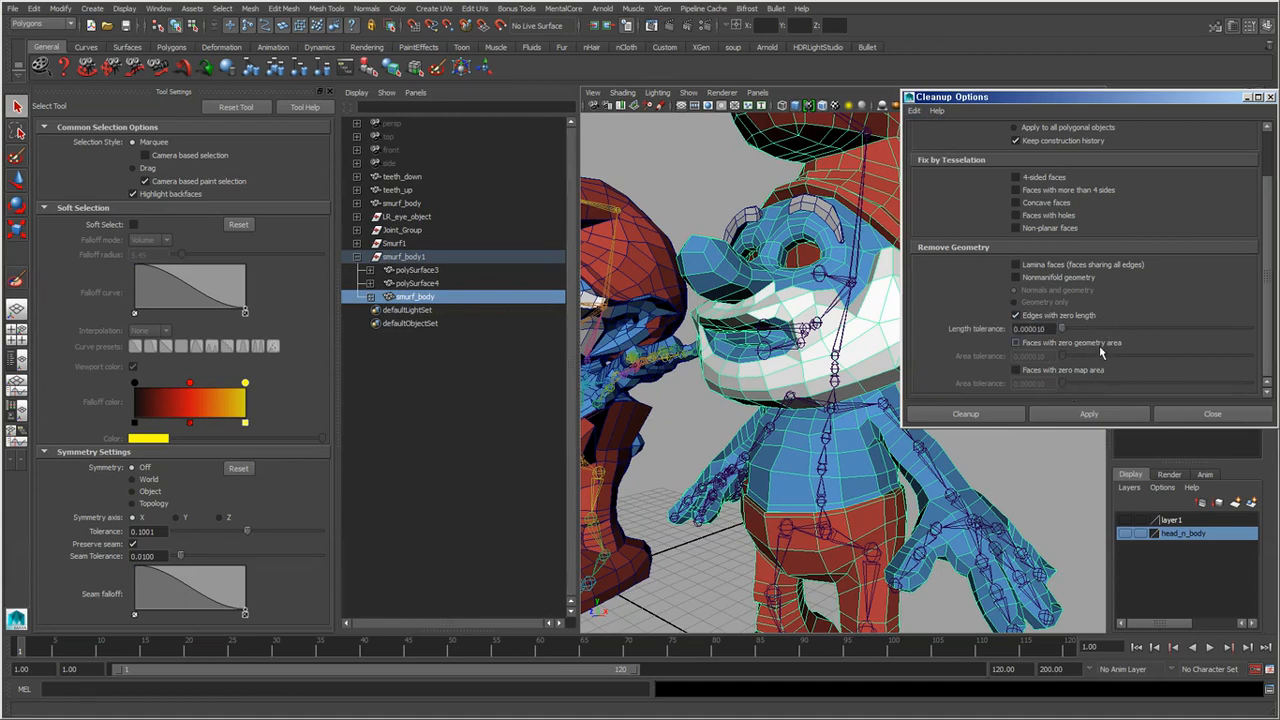
{"action": "left_click", "coordinate": [1097, 347]}
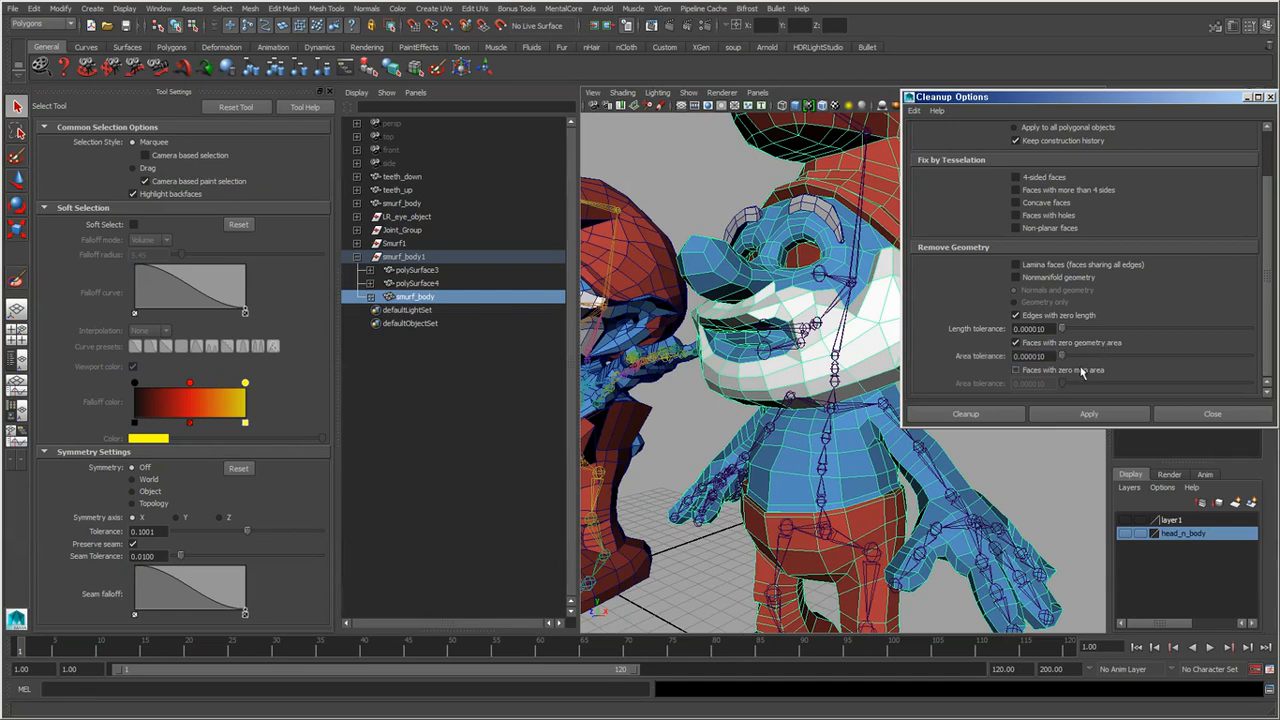
{"action": "left_click", "coordinate": [1015, 315]}
{"action": "left_click", "coordinate": [1104, 417]}
{"action": "left_click", "coordinate": [1212, 414]}
Select the duplicate's left eyebrow to check that it is separate from the body mesh.
{"action": "left_click_drag", "start_coordinate": [960, 445], "coordinate": [914, 452], "text": "alt"}
{"action": "right_click_drag", "start_coordinate": [914, 452], "coordinate": [953, 443], "text": "alt"}
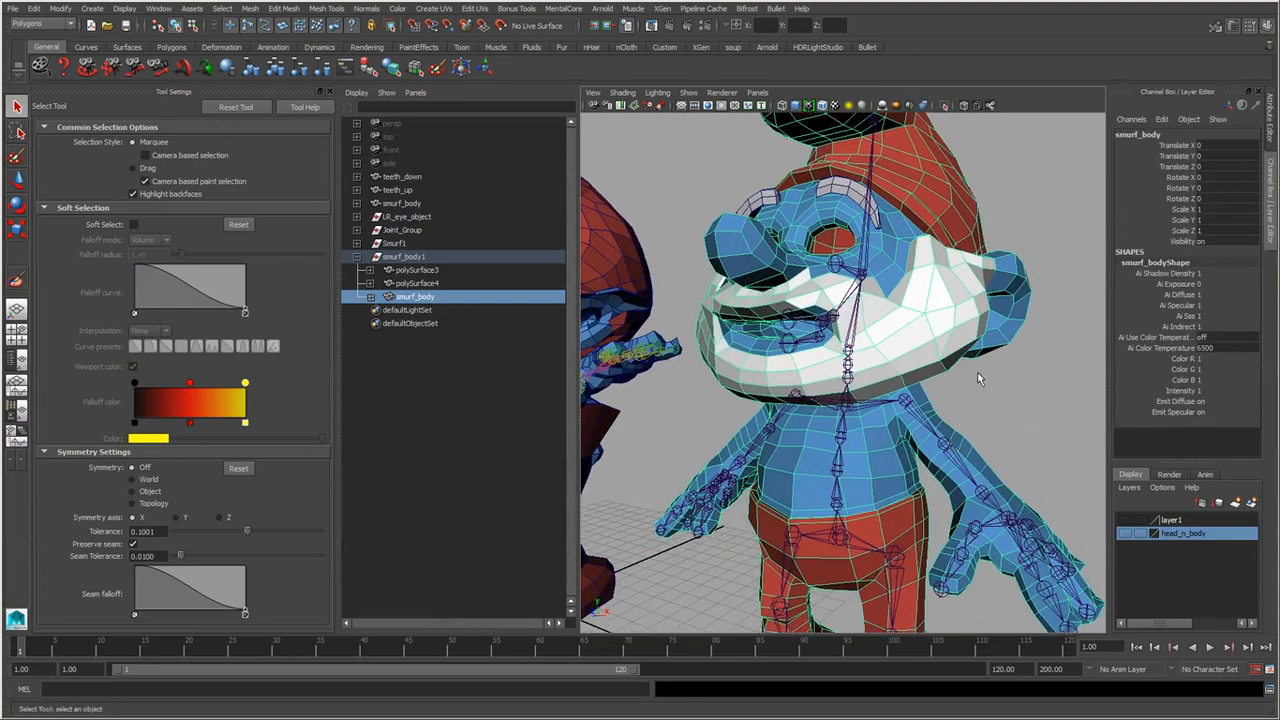
{"action": "left_click", "coordinate": [977, 373]}
{"action": "left_click", "coordinate": [834, 190]}
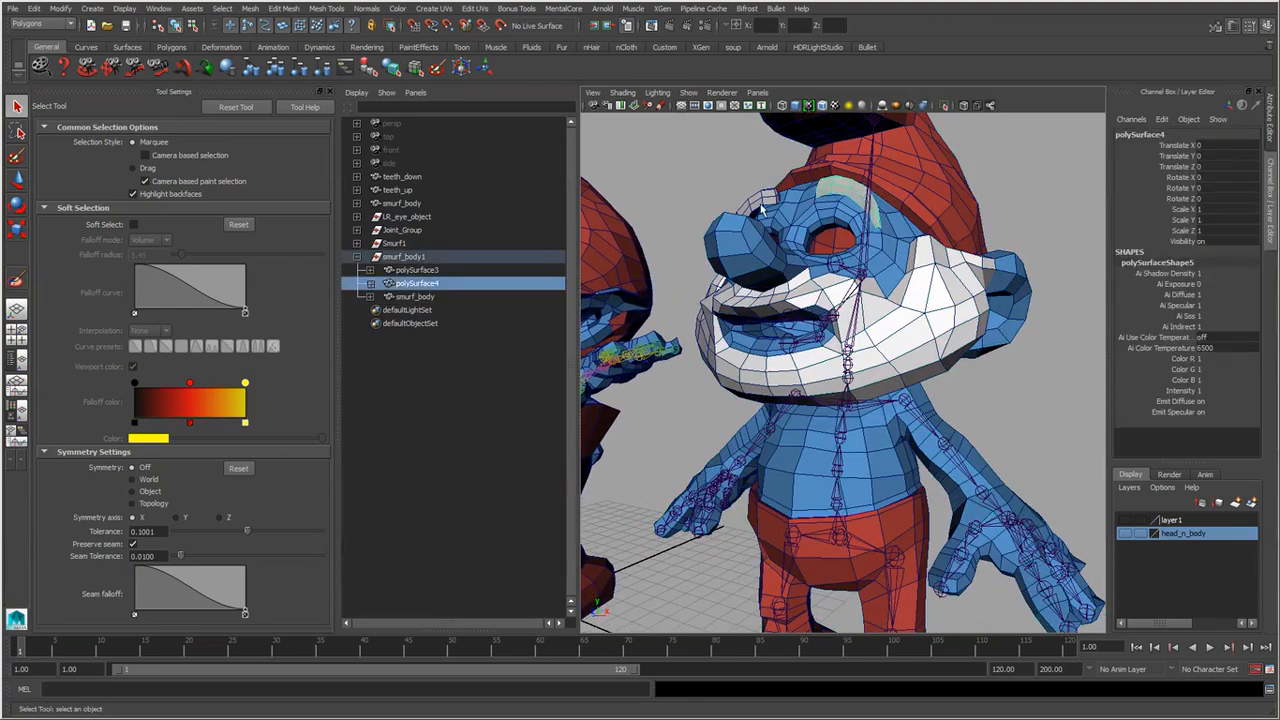
Smooth bind the duplicate's body to its root joint hierarchy using Heat Map, Classic linear skinning, 4 max influences and 0.68 heatmap falloff.
{"action": "left_click", "coordinate": [929, 280]}
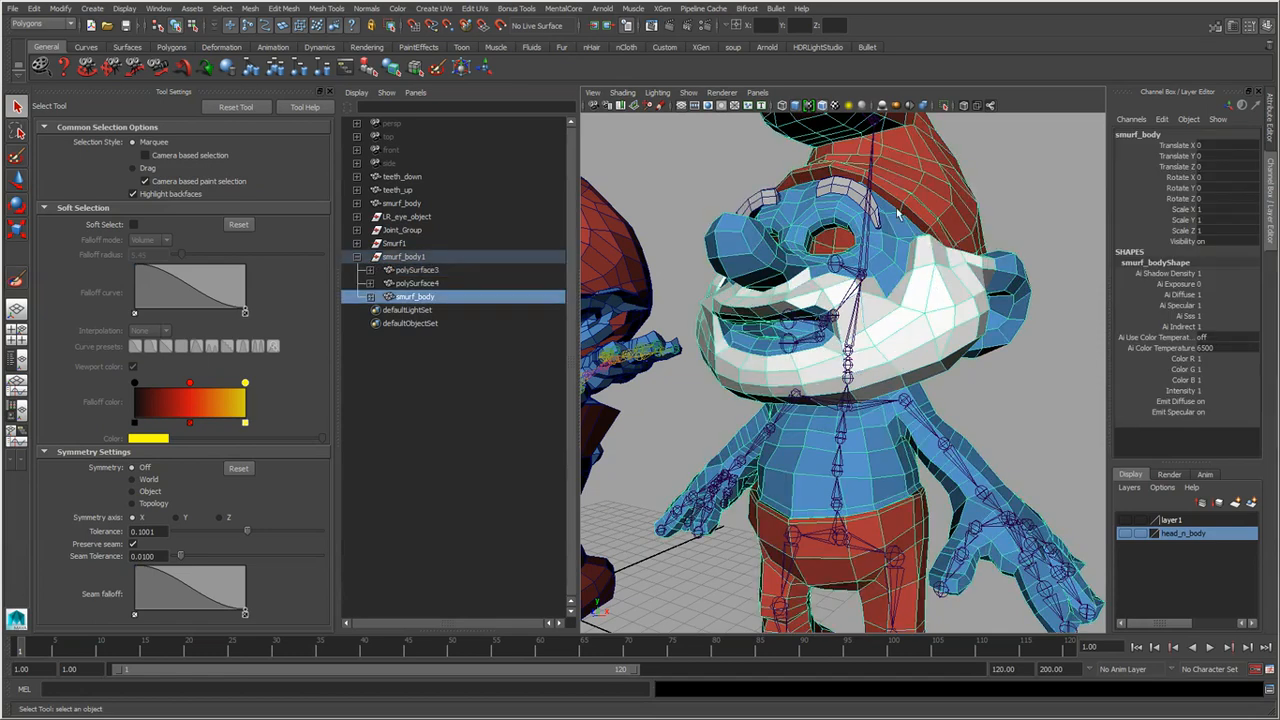
{"action": "left_click", "coordinate": [841, 540]}
{"action": "key", "text": "space"}
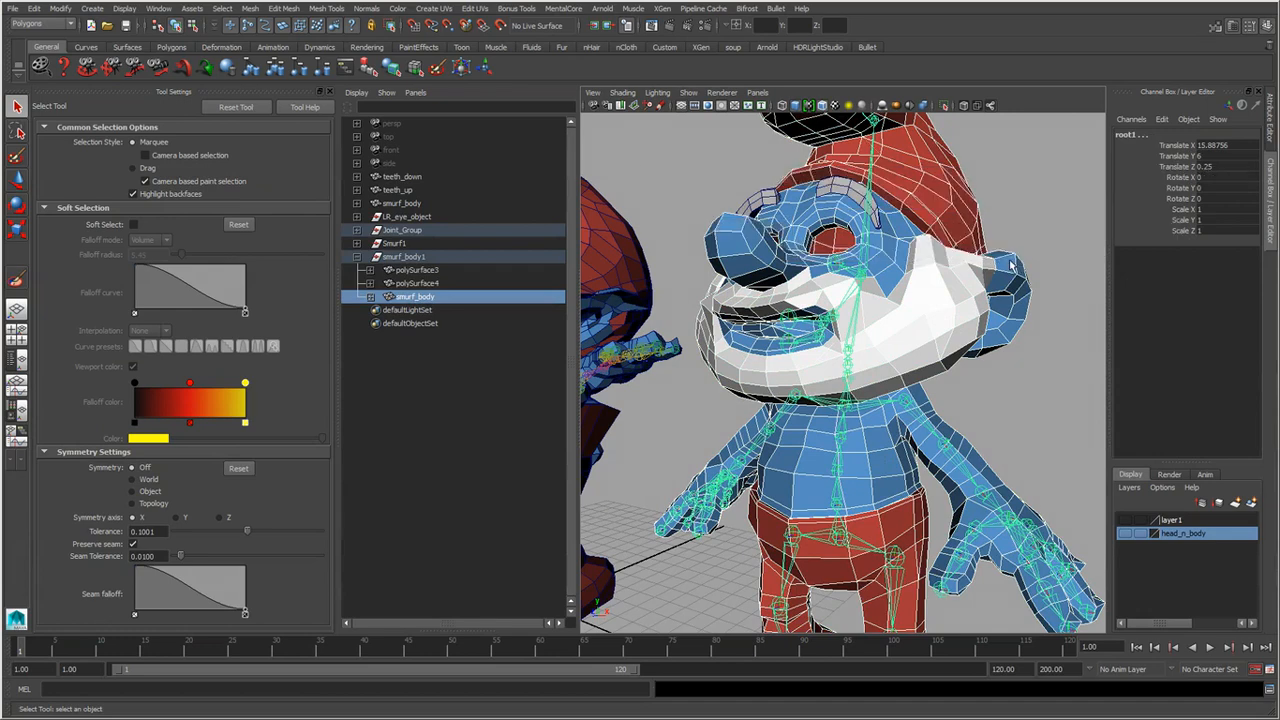
{"action": "key", "text": "F2"}
{"action": "key", "text": "space"}
{"action": "left_click", "coordinate": [1148, 316]}
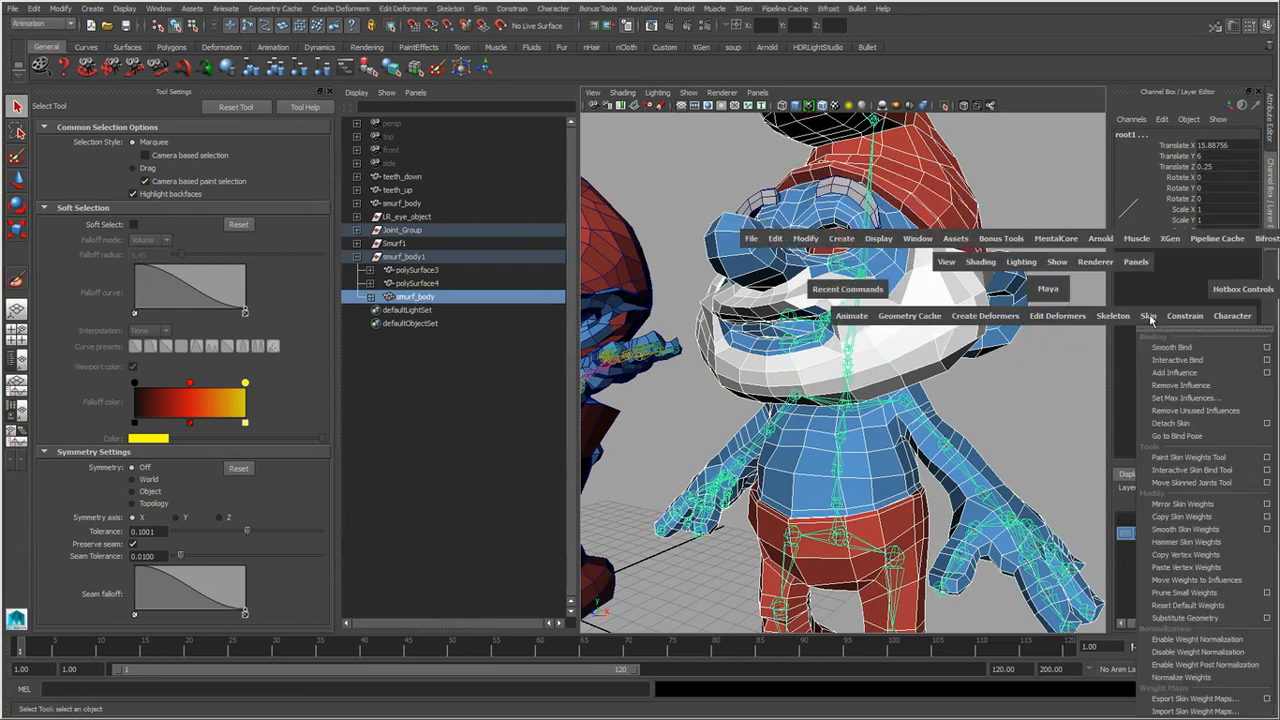
{"action": "left_click", "coordinate": [1267, 347]}
{"action": "left_click_drag", "start_coordinate": [862, 450], "coordinate": [791, 462], "text": "alt"}
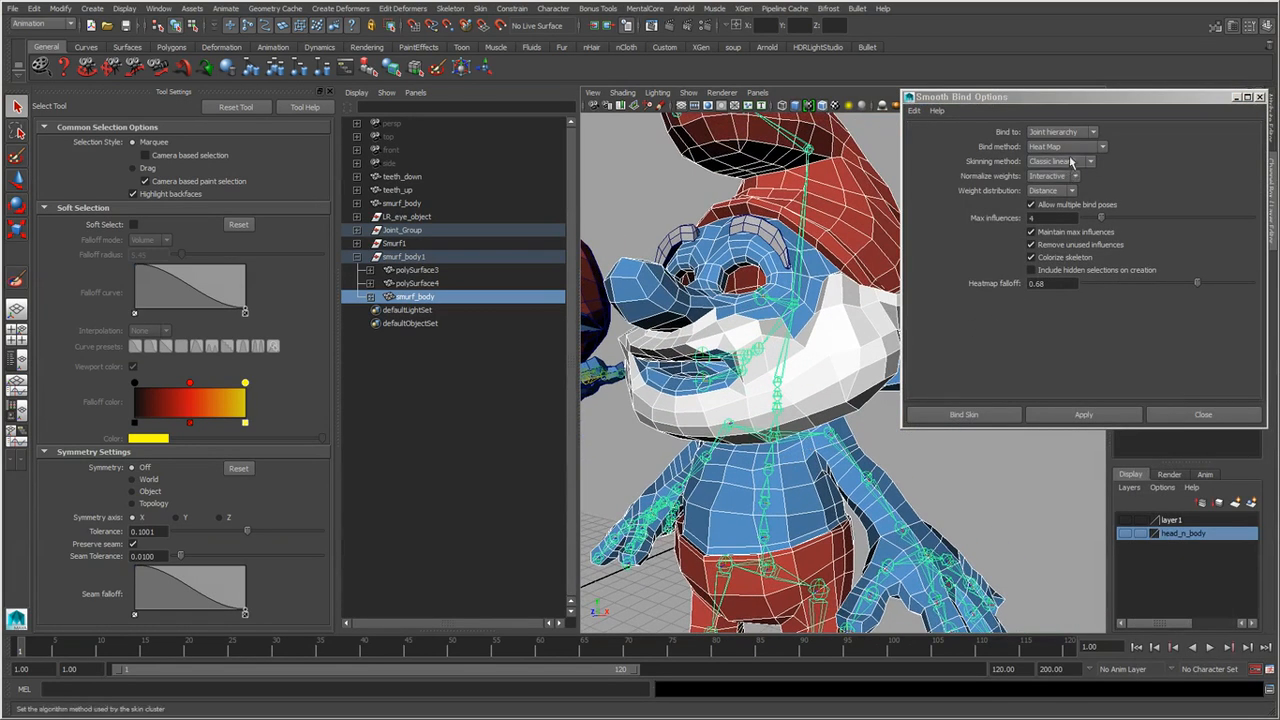
{"action": "left_click", "coordinate": [1053, 218]}
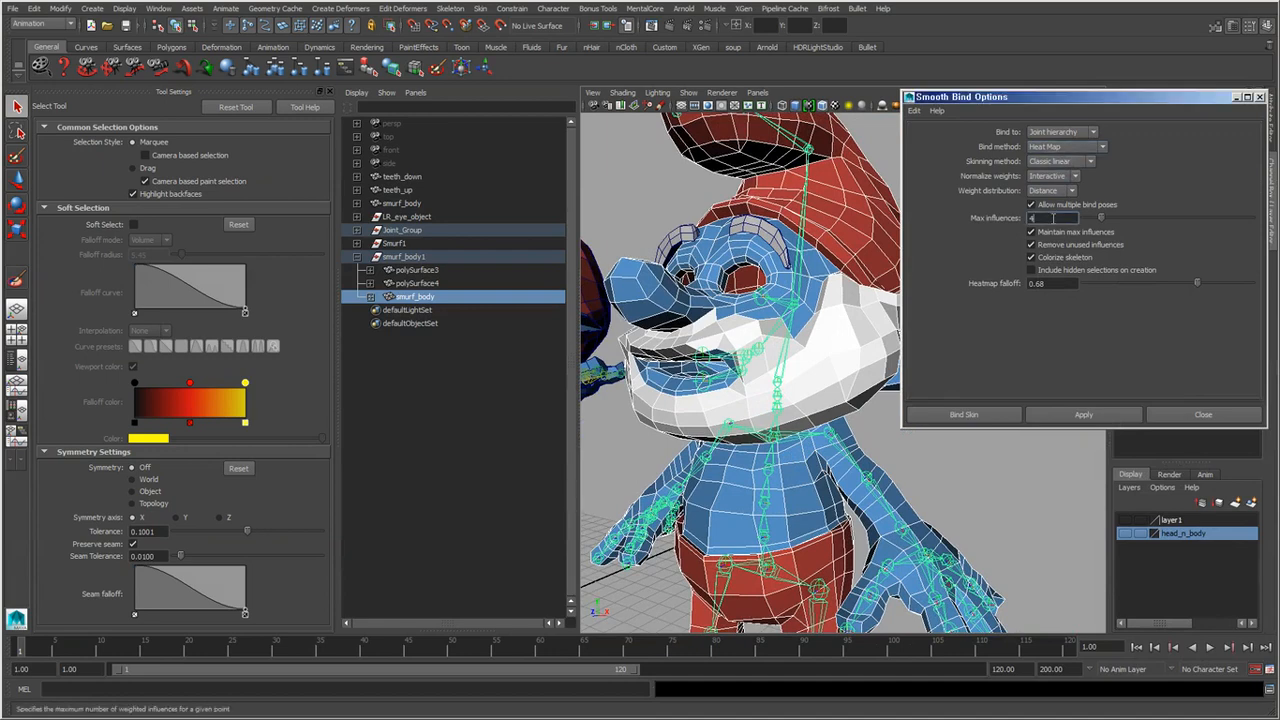
{"action": "left_click", "coordinate": [1056, 283]}
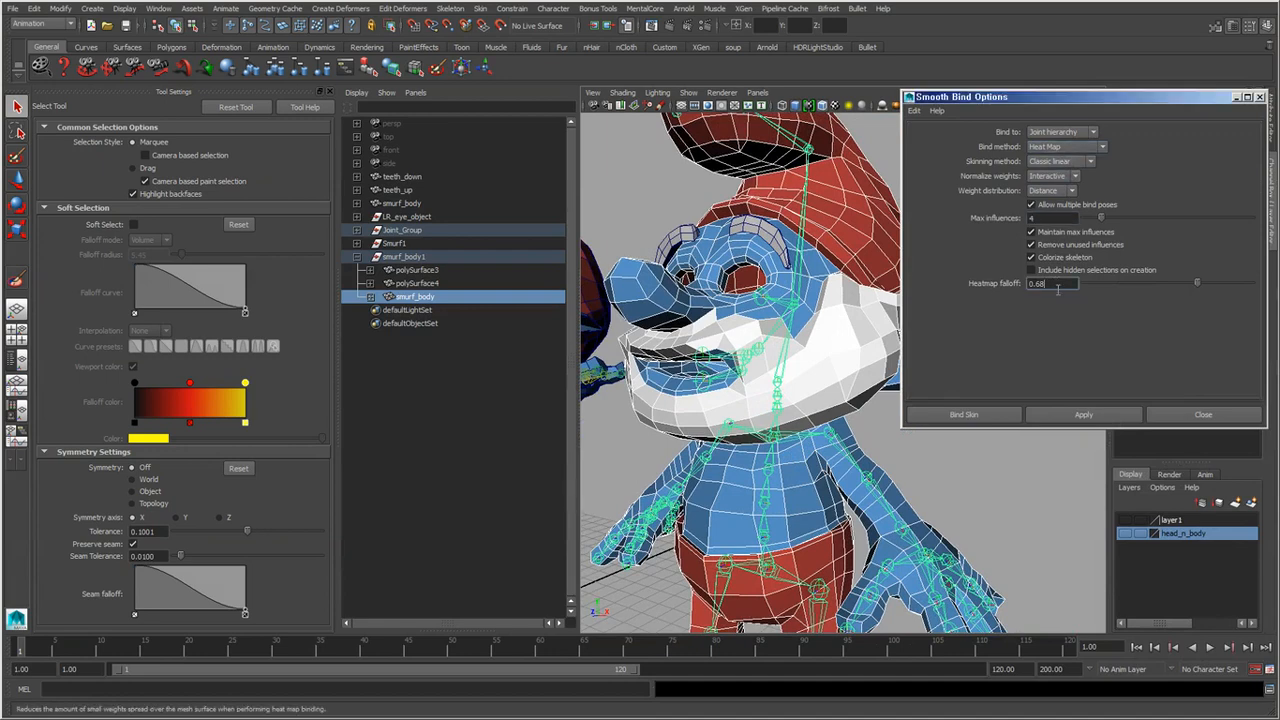
{"action": "left_click", "coordinate": [1105, 416]}
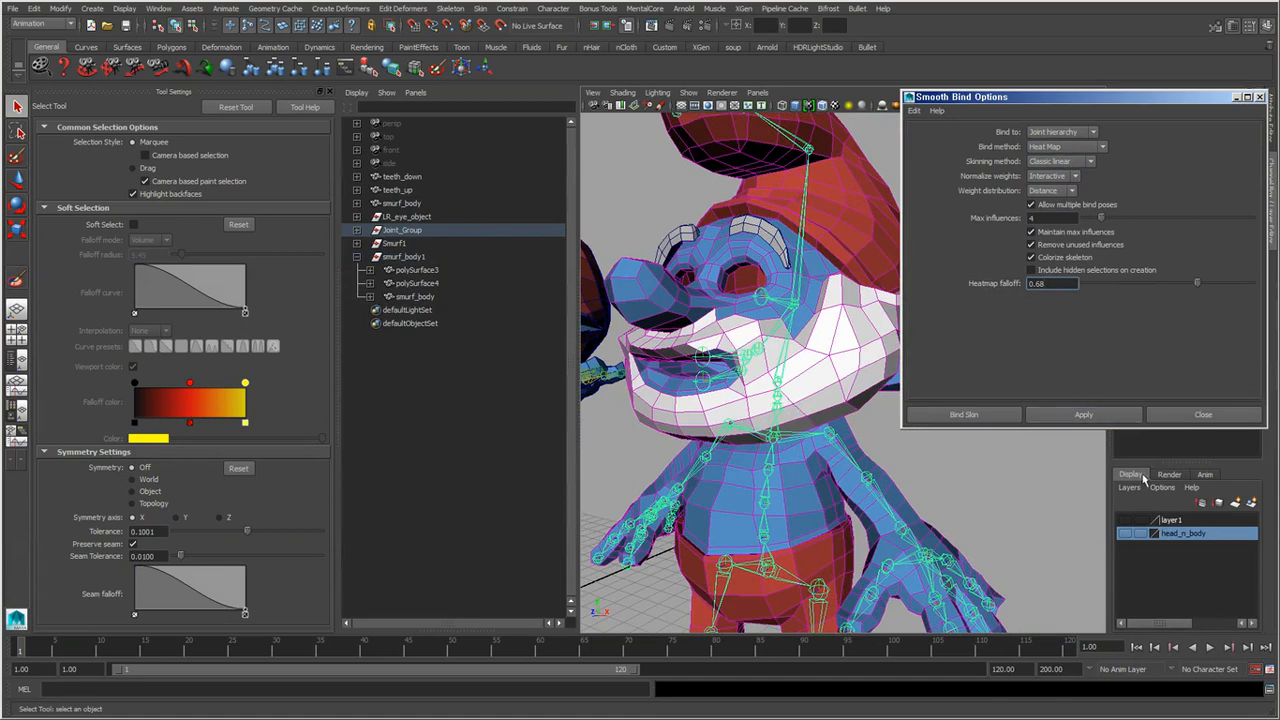
{"action": "left_click", "coordinate": [1177, 418]}
Raise the duplicate's left arm by rotating its shoulder joint to about 67.2 degrees in Z.
{"action": "scroll", "coordinate": [840, 486], "scroll_direction": "down", "scroll_amount": 4}
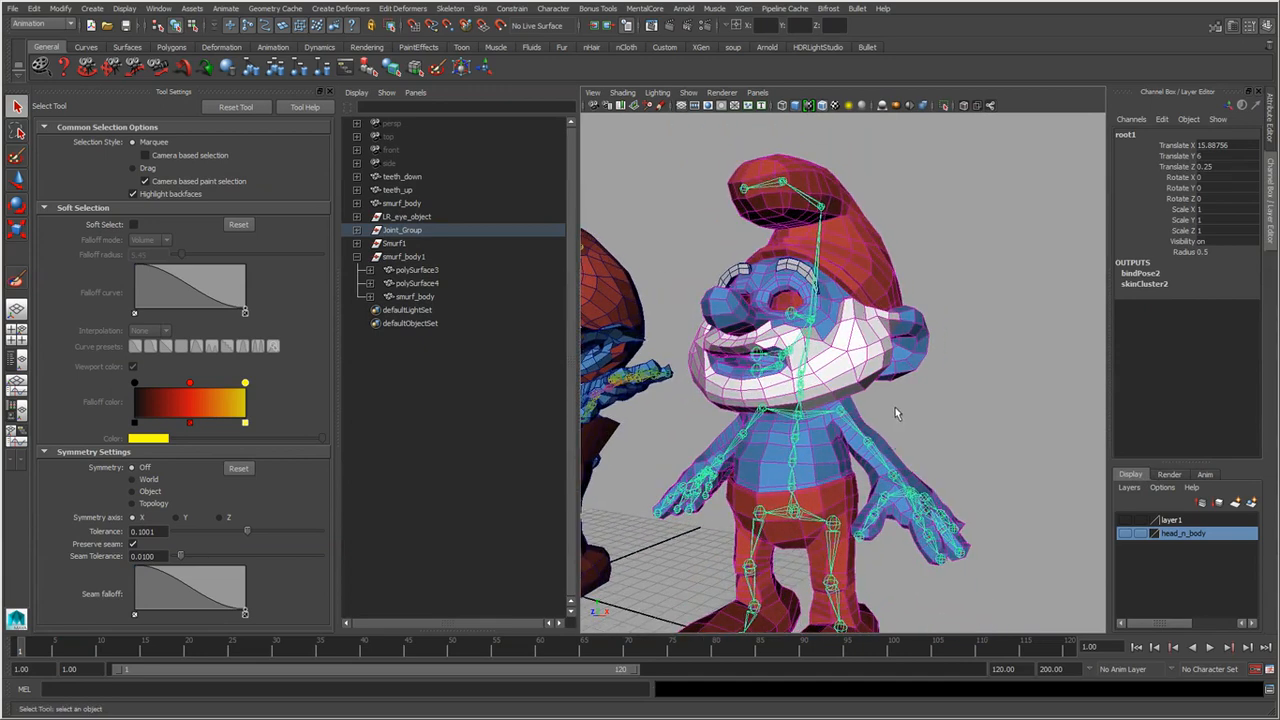
{"action": "left_click", "coordinate": [897, 413]}
{"action": "left_click", "coordinate": [857, 424]}
{"action": "scroll", "coordinate": [866, 446], "scroll_direction": "up", "scroll_amount": 3}
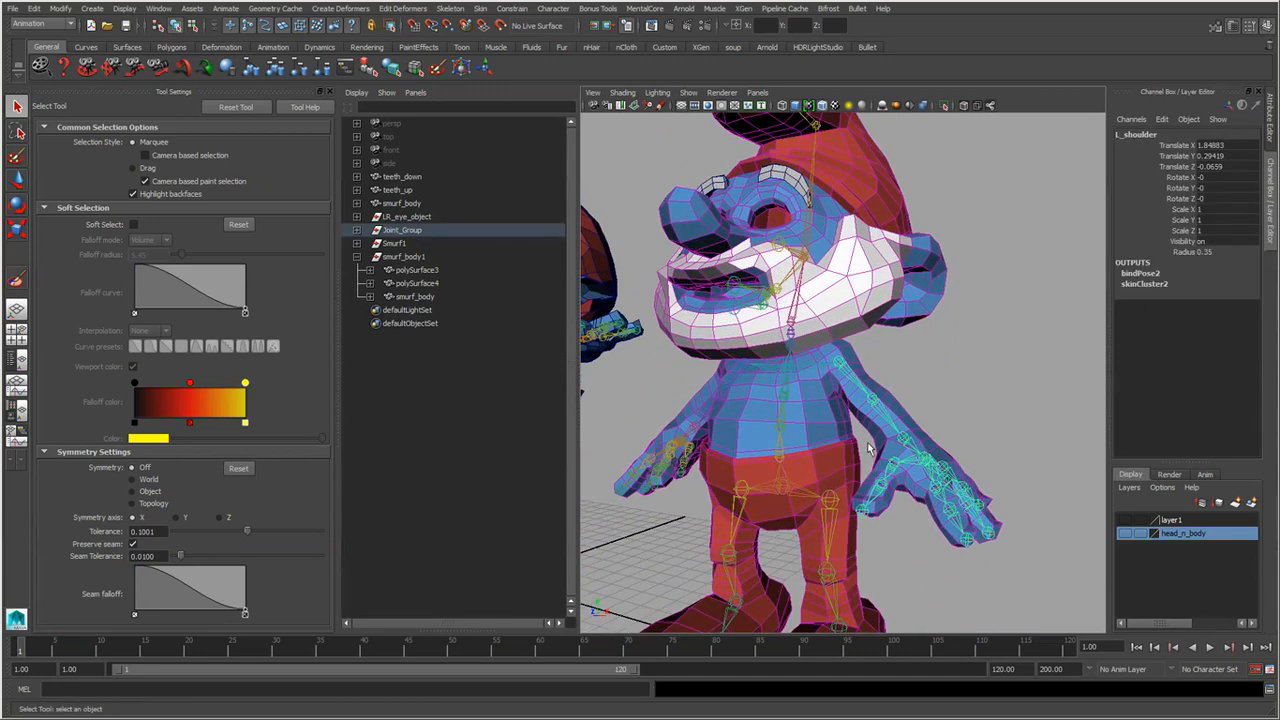
{"action": "key", "text": "e"}
{"action": "left_click_drag", "start_coordinate": [892, 386], "coordinate": [830, 318]}
{"action": "scroll", "coordinate": [860, 420], "scroll_direction": "up", "scroll_amount": 5}
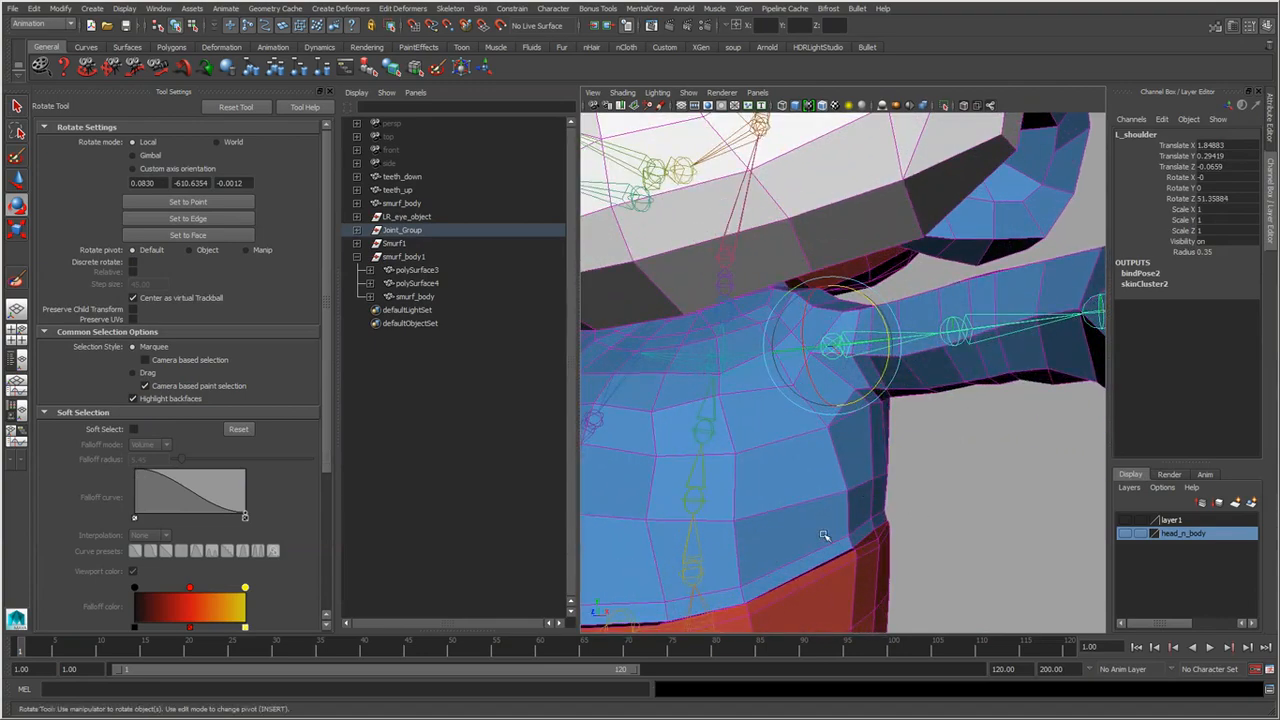
{"action": "scroll", "coordinate": [910, 423], "scroll_direction": "down", "scroll_amount": 5}
{"action": "left_click_drag", "start_coordinate": [893, 370], "coordinate": [944, 374]}
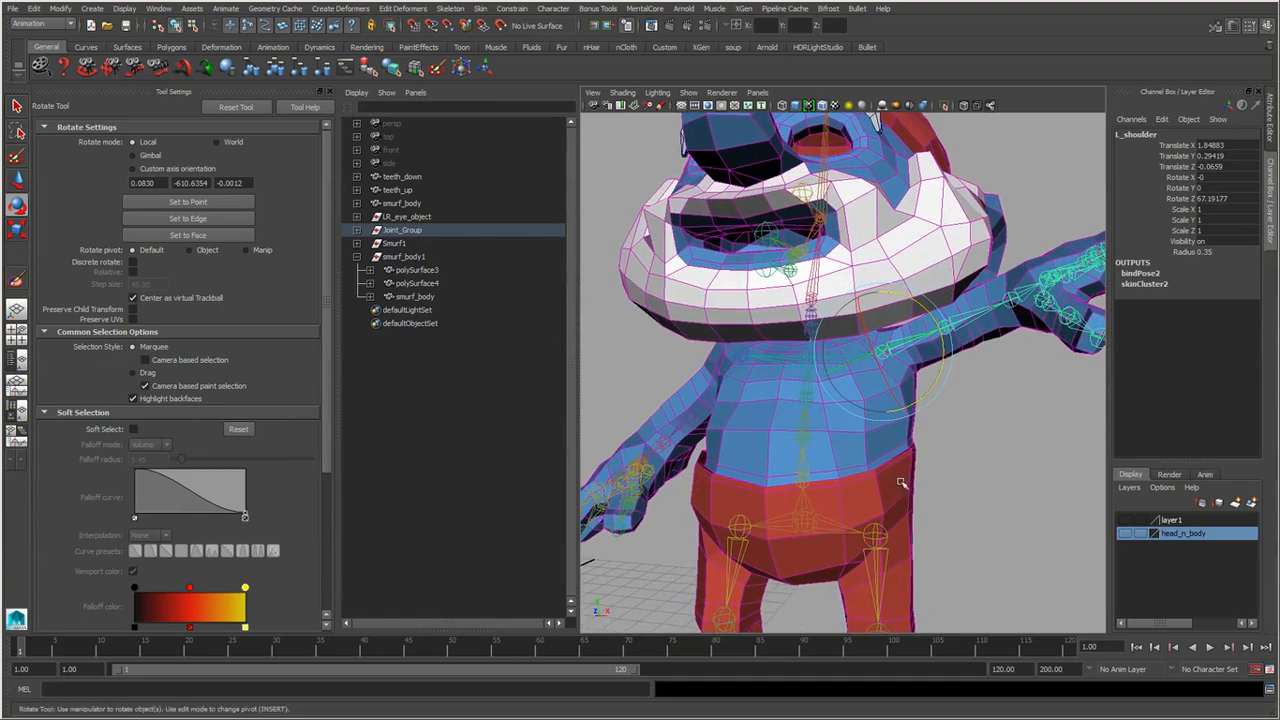
Examine the raised arm and shoulder deformation on the duplicate from the front and the side.
{"action": "key", "text": "q"}
{"action": "right_click_drag", "start_coordinate": [969, 481], "coordinate": [865, 470], "text": "alt"}
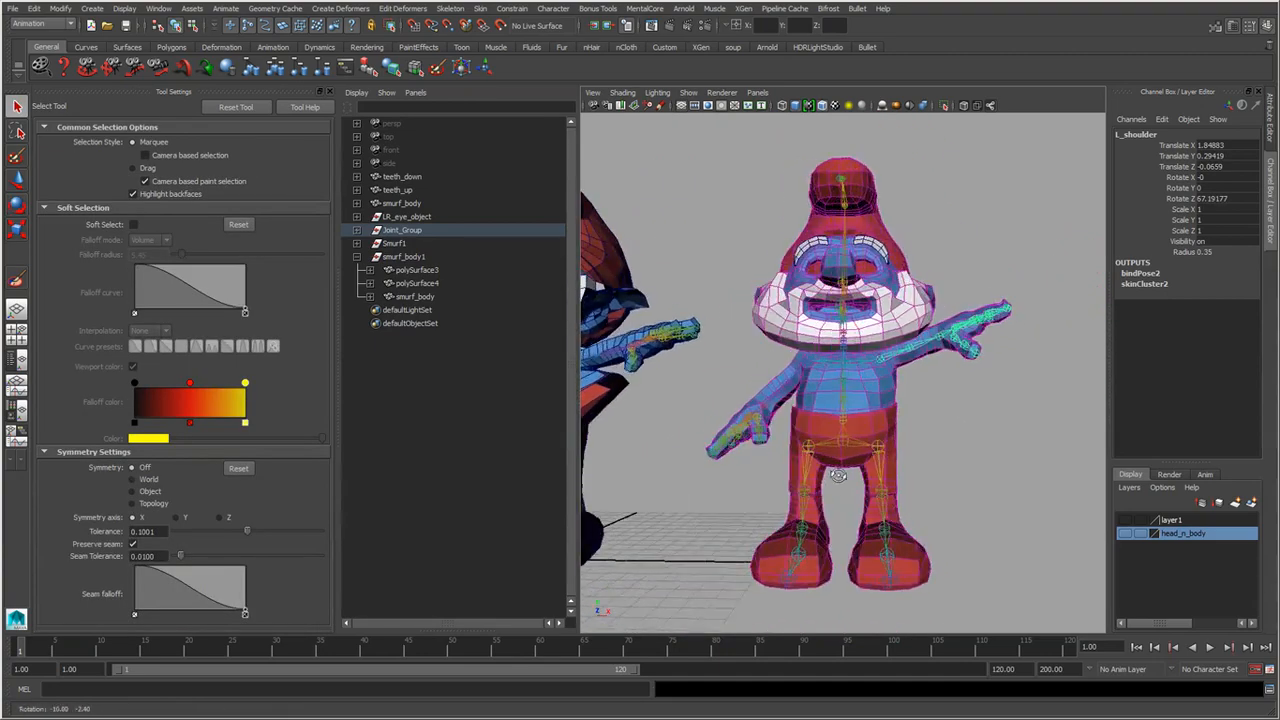
{"action": "left_click_drag", "start_coordinate": [865, 470], "coordinate": [767, 482], "text": "alt"}
{"action": "right_click_drag", "start_coordinate": [767, 482], "coordinate": [843, 503], "text": "alt"}
{"action": "left_click_drag", "start_coordinate": [843, 503], "coordinate": [870, 500], "text": "alt"}
{"action": "key", "text": "e"}
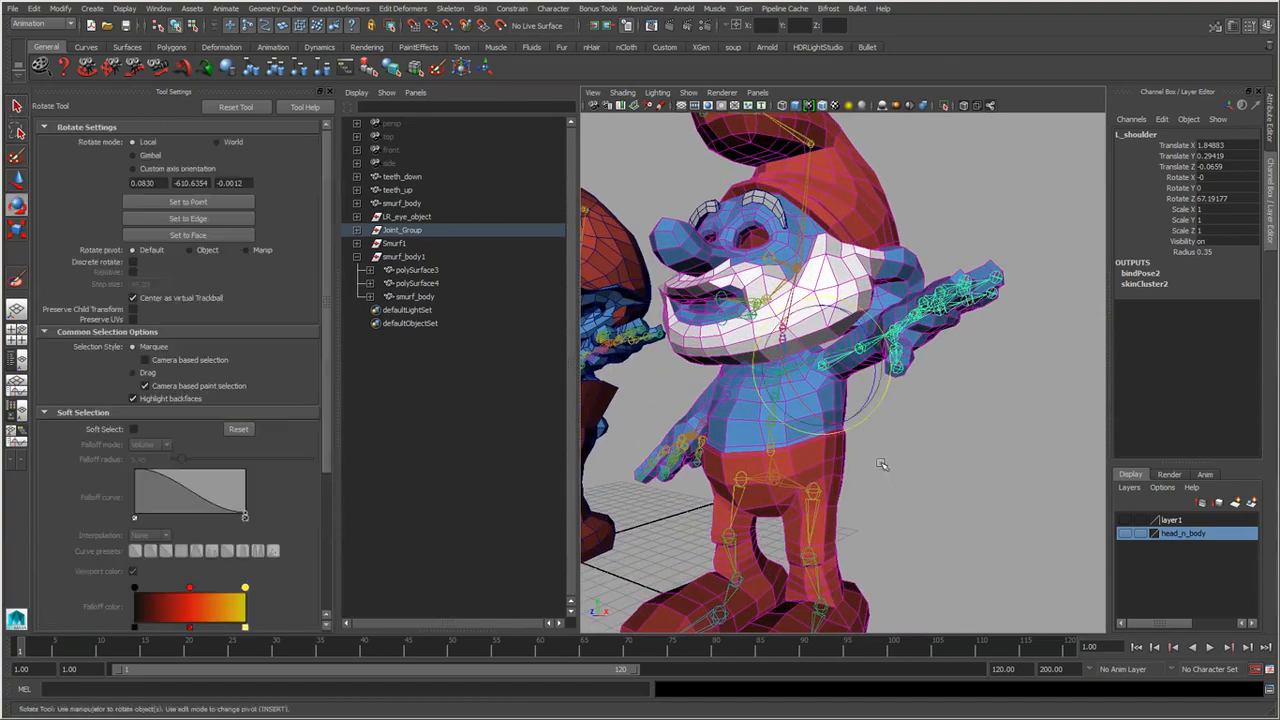
Set the duplicate's left shoulder joint to 60 degrees in Rotate Z and examine the raised arm from the front and side.
{"action": "left_click", "coordinate": [1243, 197]}
{"action": "type", "text": "60"}
{"action": "key", "text": "Return"}
{"action": "right_click_drag", "start_coordinate": [828, 437], "coordinate": [734, 457], "text": "alt"}
{"action": "left_click_drag", "start_coordinate": [734, 457], "coordinate": [794, 480], "text": "alt"}
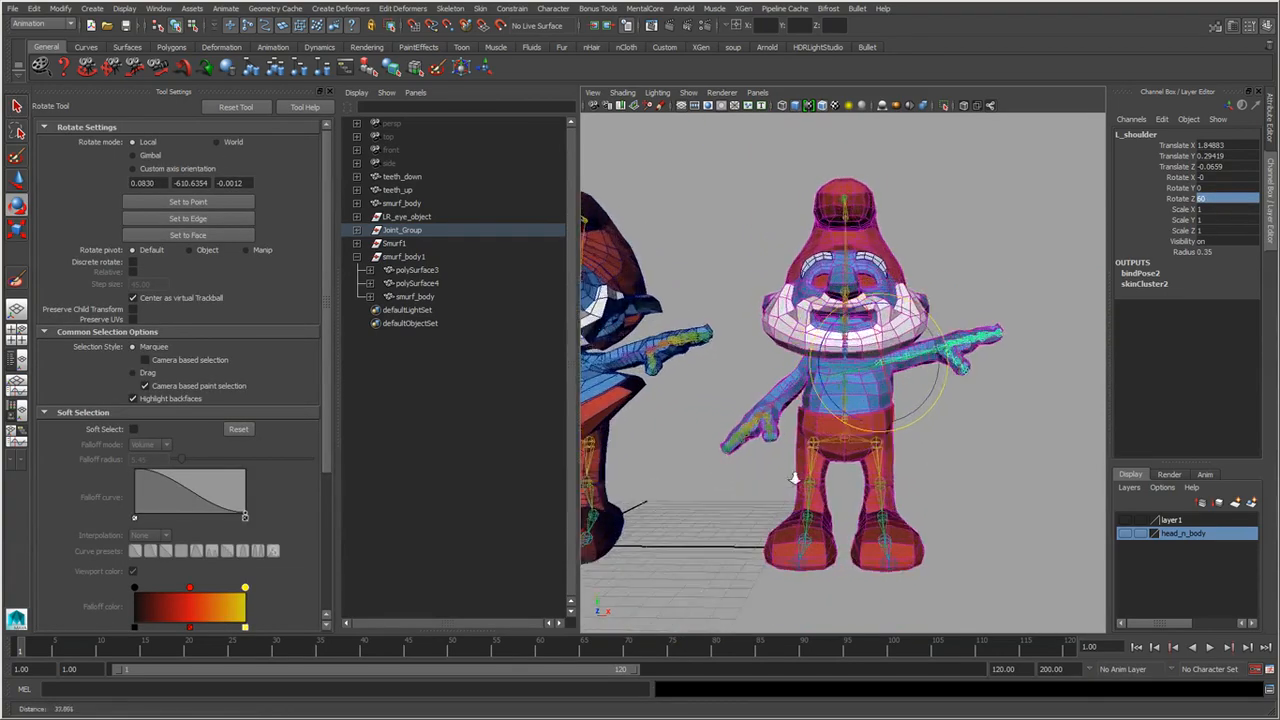
{"action": "right_click_drag", "start_coordinate": [794, 480], "coordinate": [885, 505], "text": "alt"}
{"action": "left_click_drag", "start_coordinate": [885, 505], "coordinate": [845, 515], "text": "alt"}
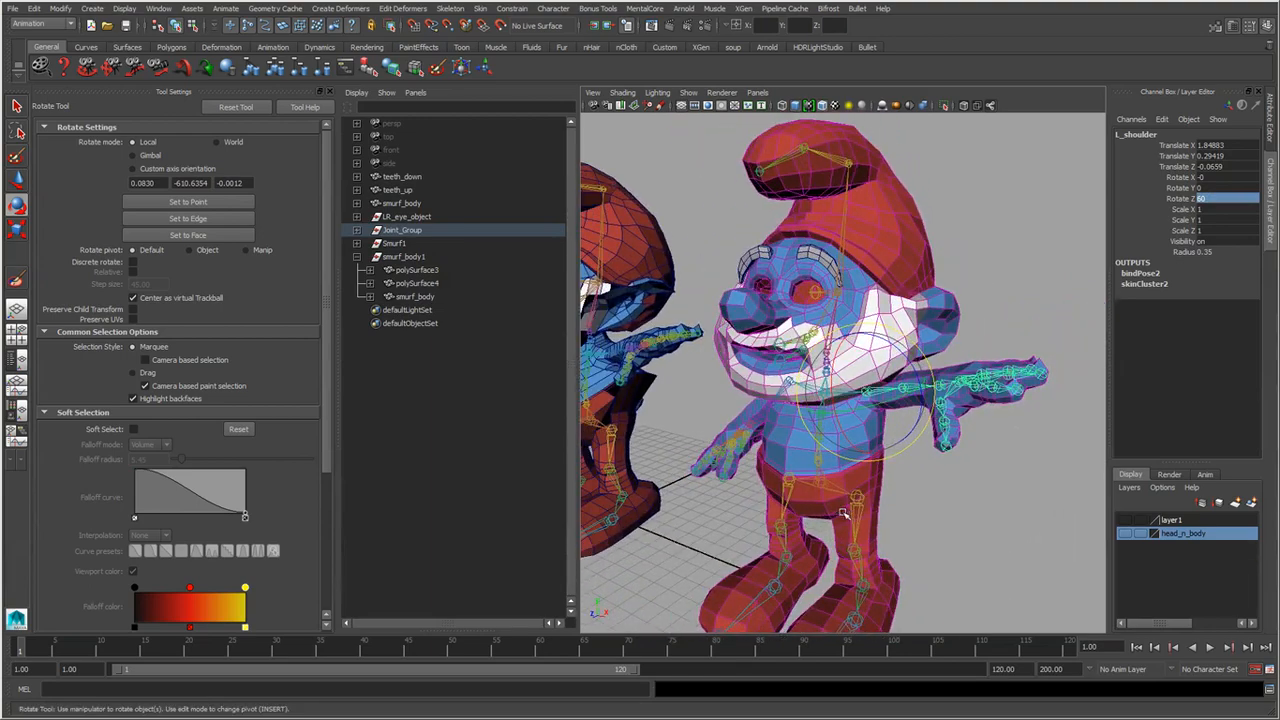
Select each of the duplicate's eyebrow meshes in turn to check that they are separate from the body.
{"action": "left_click", "coordinate": [1003, 250]}
{"action": "right_click_drag", "start_coordinate": [775, 381], "coordinate": [826, 415], "text": "alt"}
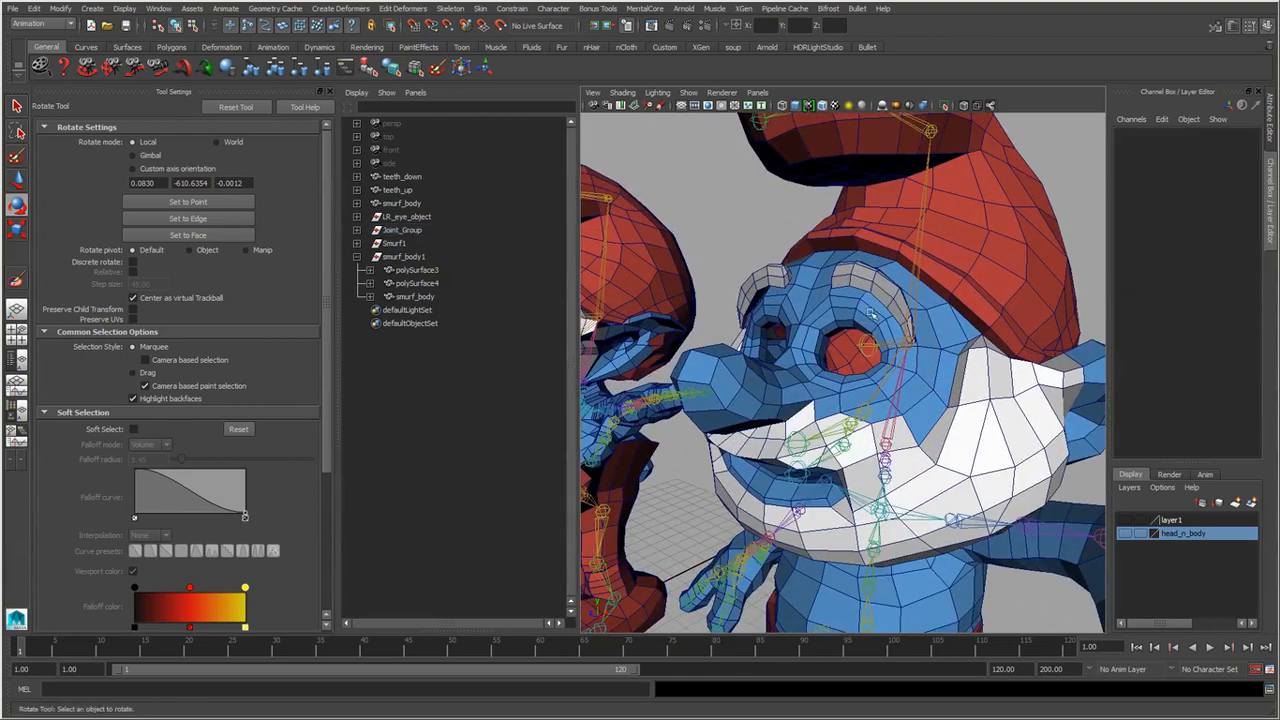
{"action": "left_click", "coordinate": [415, 270]}
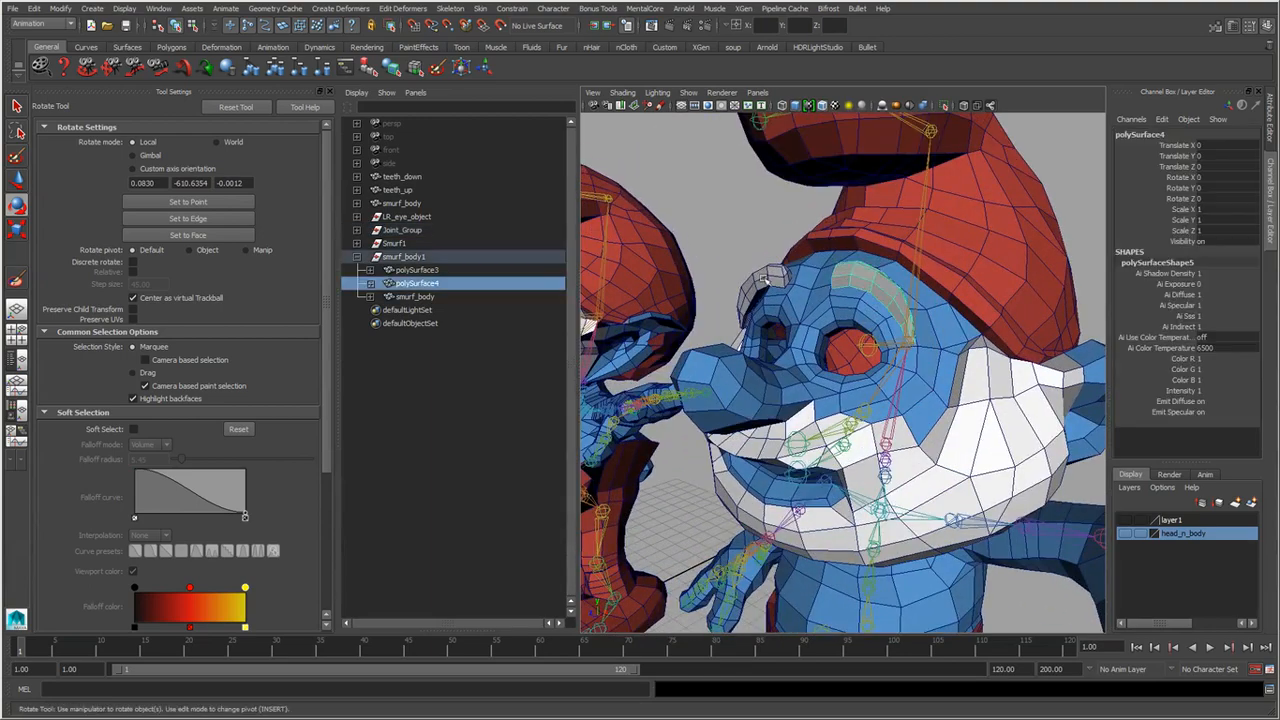
{"action": "left_click_drag", "start_coordinate": [800, 400], "coordinate": [842, 258], "text": "alt"}
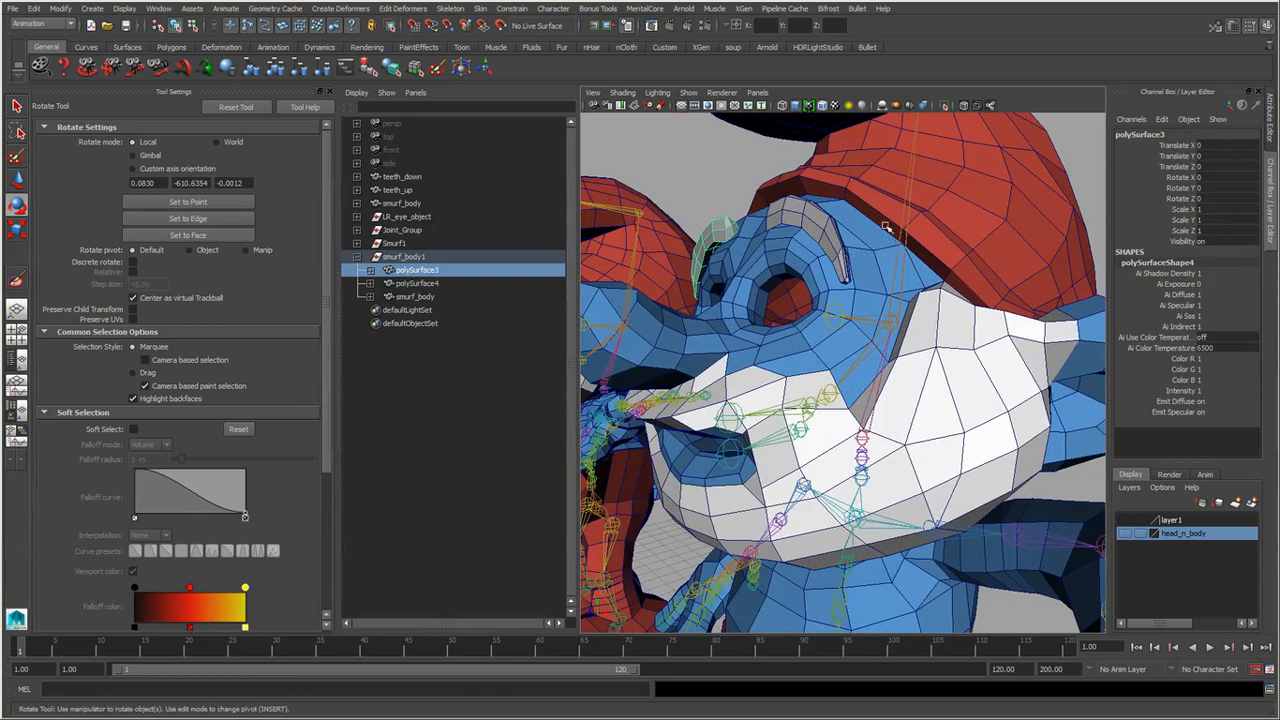
{"action": "left_click", "coordinate": [735, 237]}
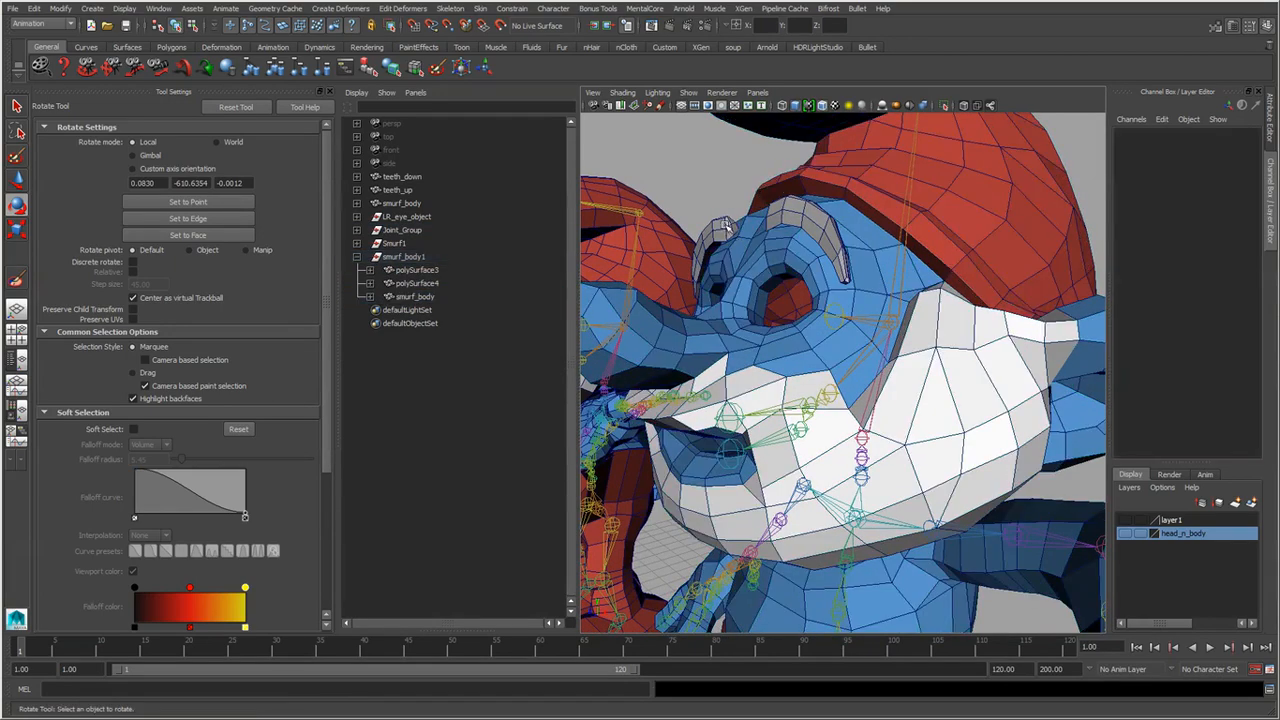
Try to smooth bind both eyebrows to the head joint's hierarchy with the Heat Map method.
{"action": "left_click", "coordinate": [727, 226]}
{"action": "left_click", "coordinate": [788, 222], "text": "shift"}
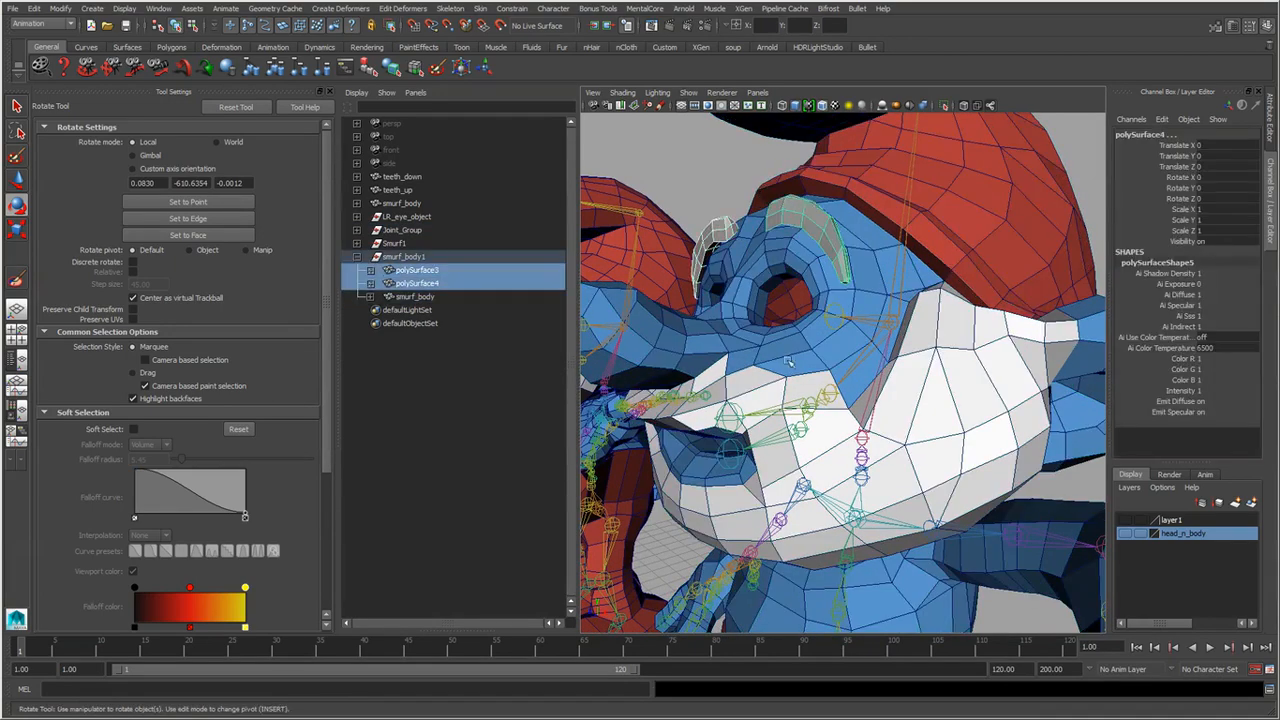
{"action": "left_click", "coordinate": [891, 322]}
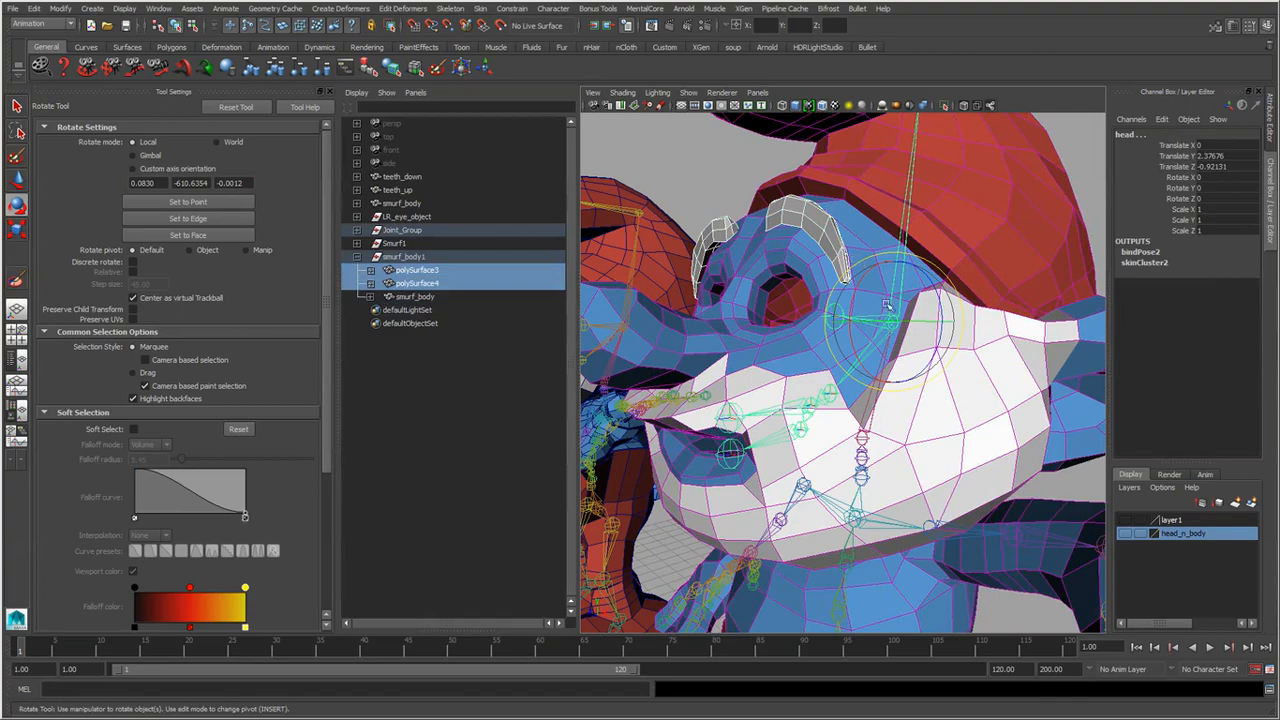
{"action": "left_click_drag", "start_coordinate": [886, 303], "coordinate": [780, 362], "text": "alt"}
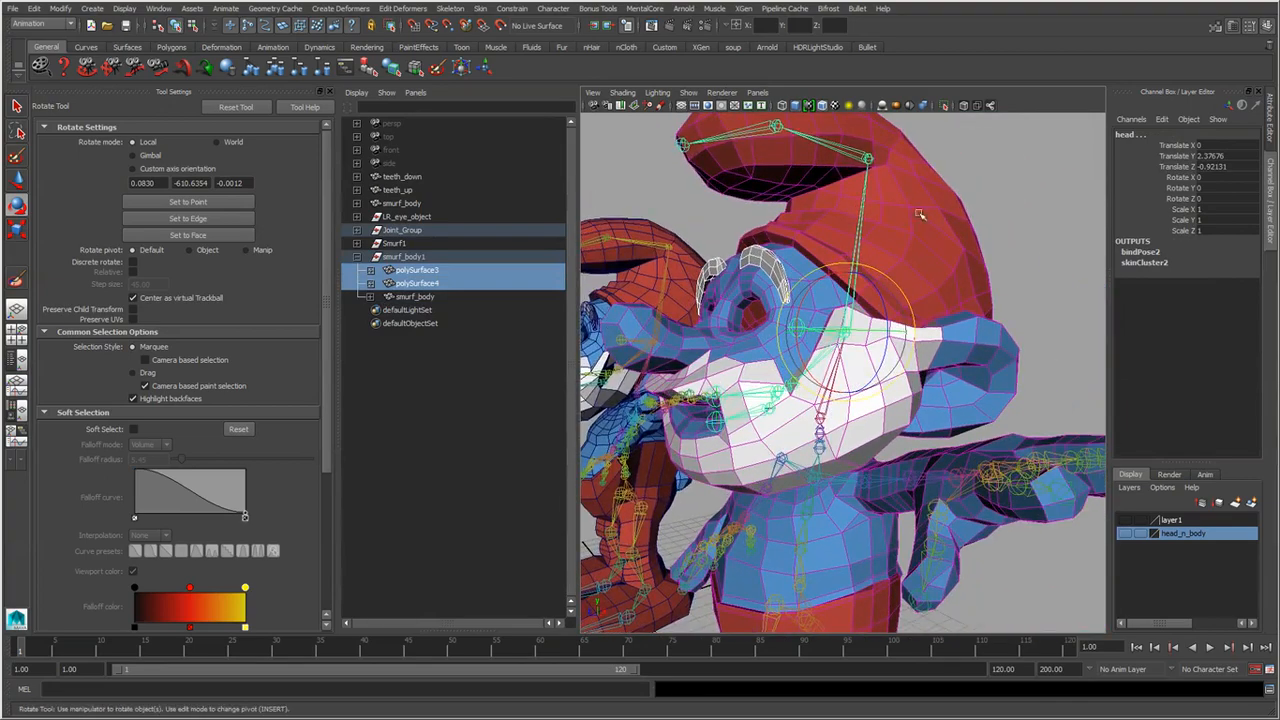
{"action": "key", "text": "space"}
{"action": "key", "text": "space"}
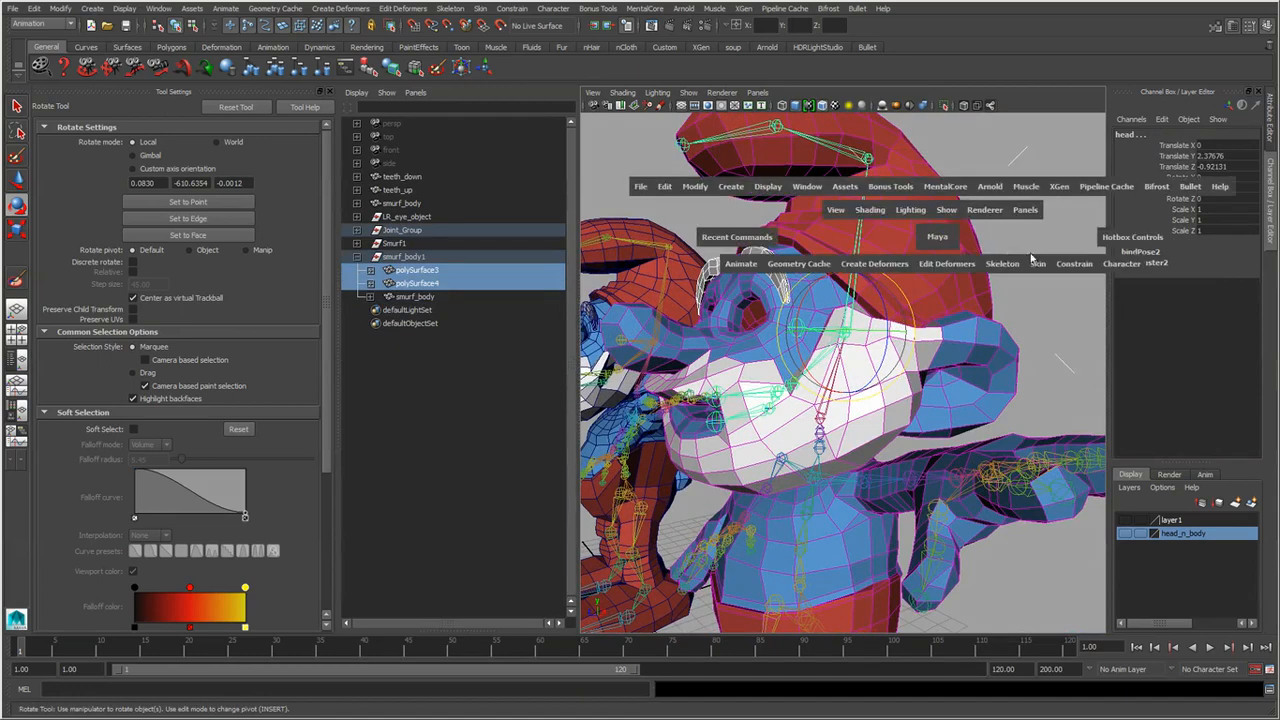
{"action": "left_click_drag", "start_coordinate": [1038, 265], "coordinate": [1158, 296]}
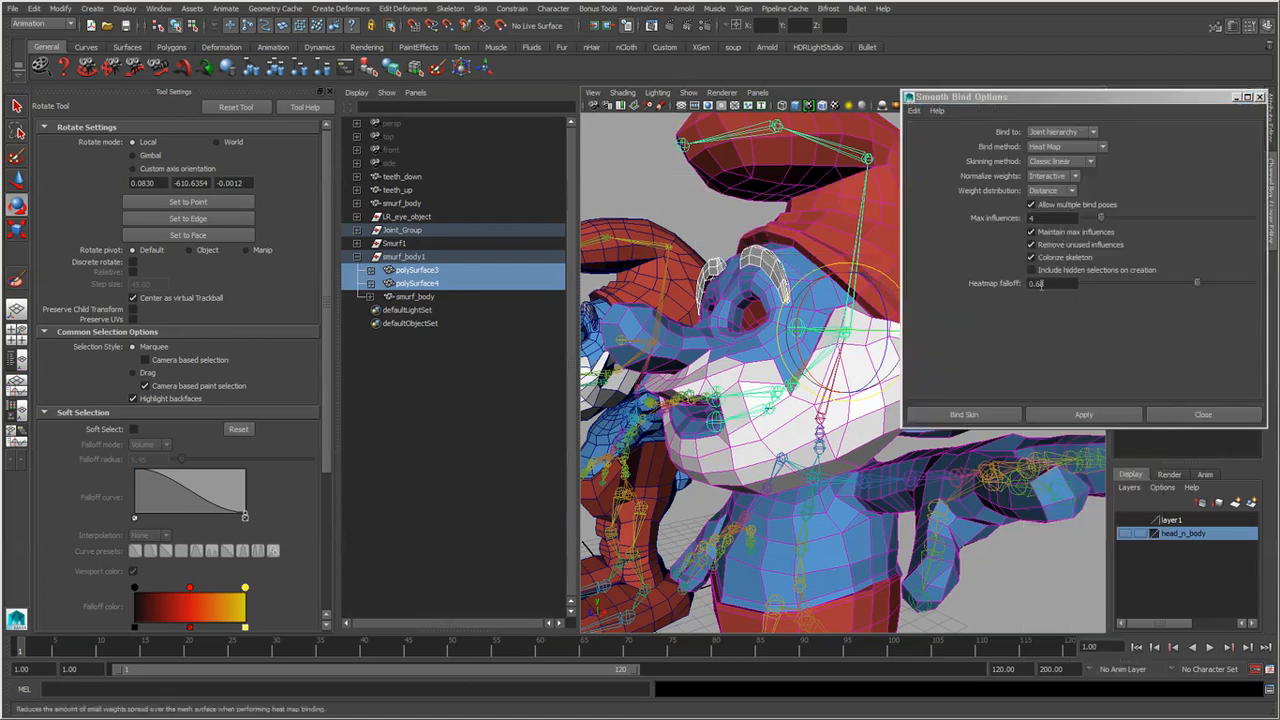
{"action": "left_click", "coordinate": [1083, 415]}
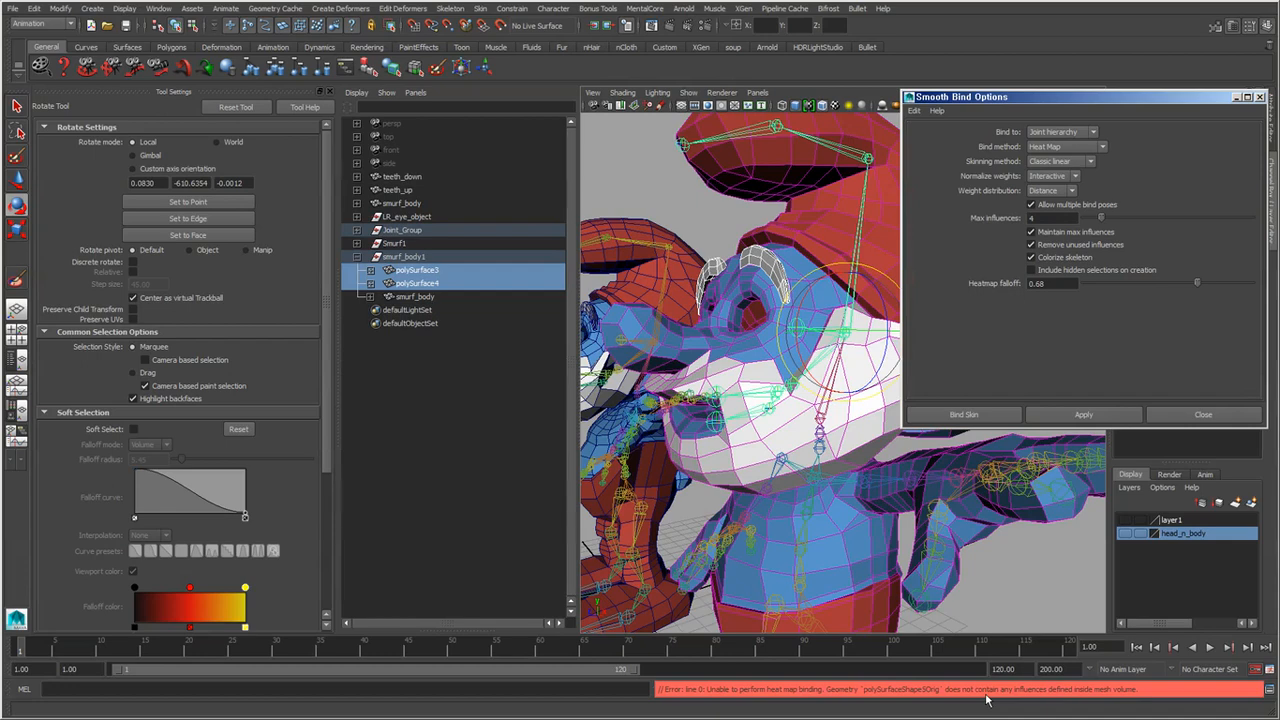
Smooth bind both eyebrows to the skeleton using Closest in hierarchy, Classic linear skinning and 2 max influences.
{"action": "left_click", "coordinate": [1080, 148]}
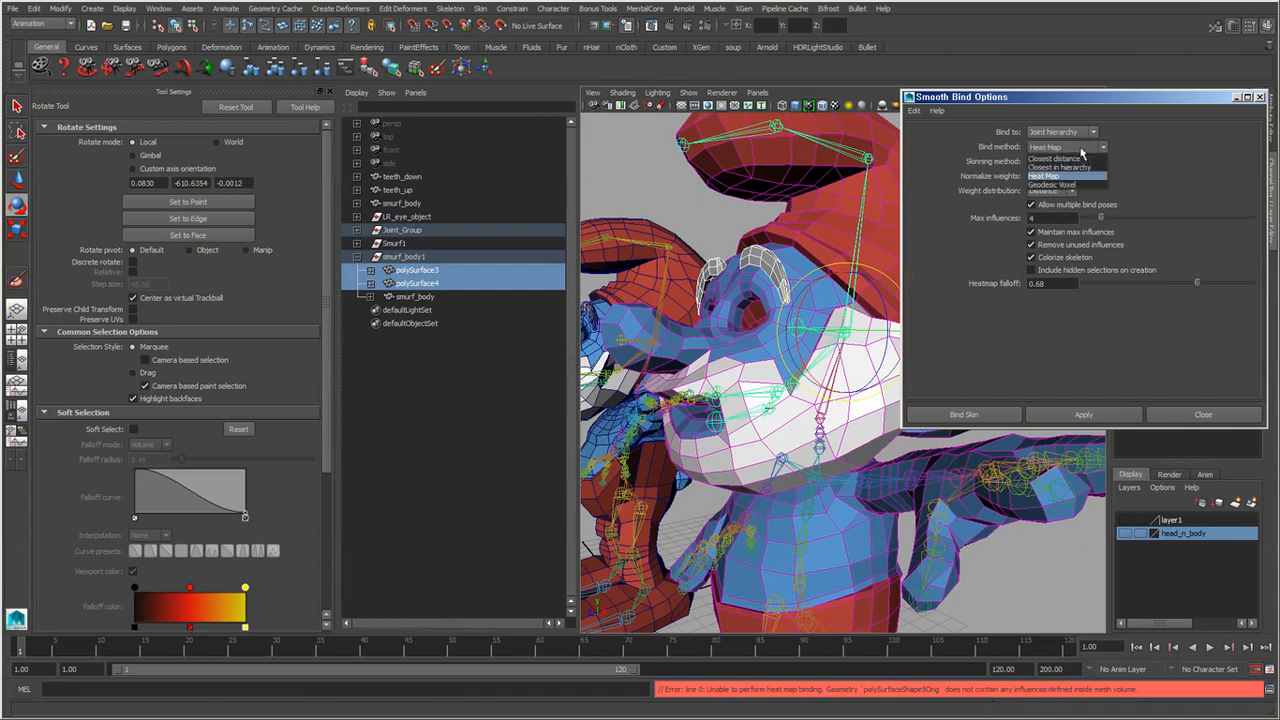
{"action": "left_click", "coordinate": [1075, 167]}
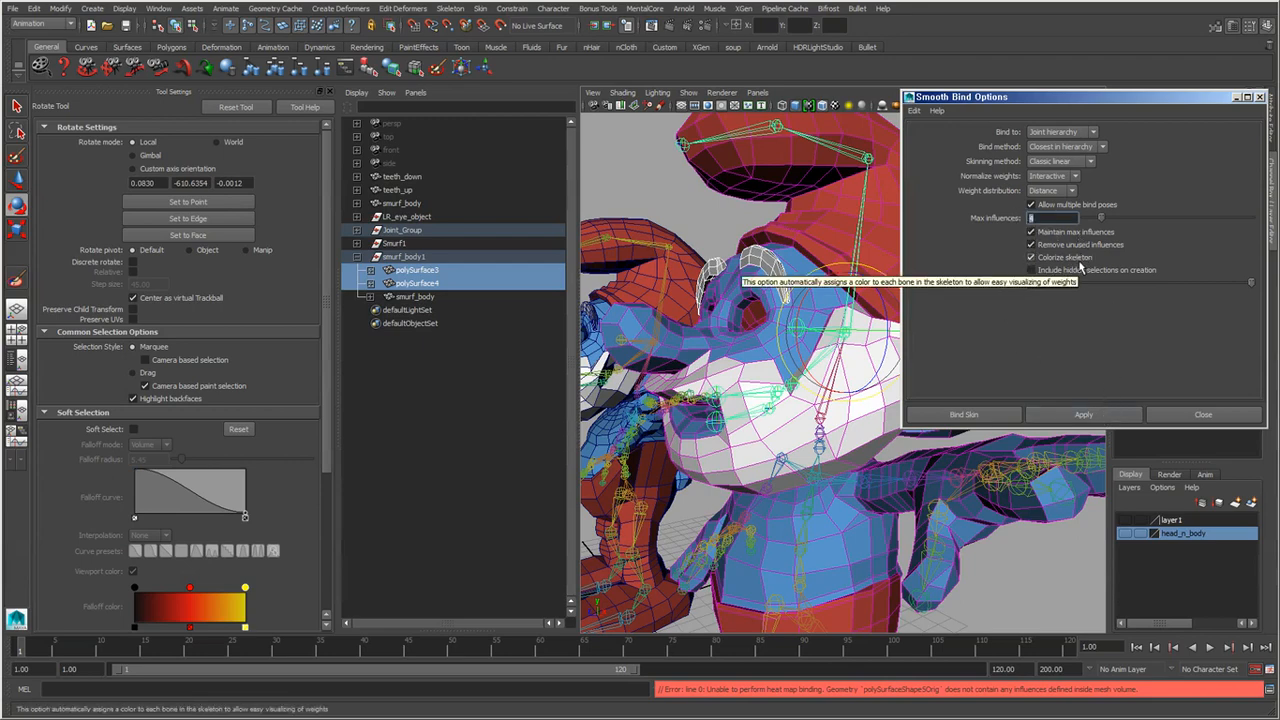
{"action": "left_click", "coordinate": [1084, 414]}
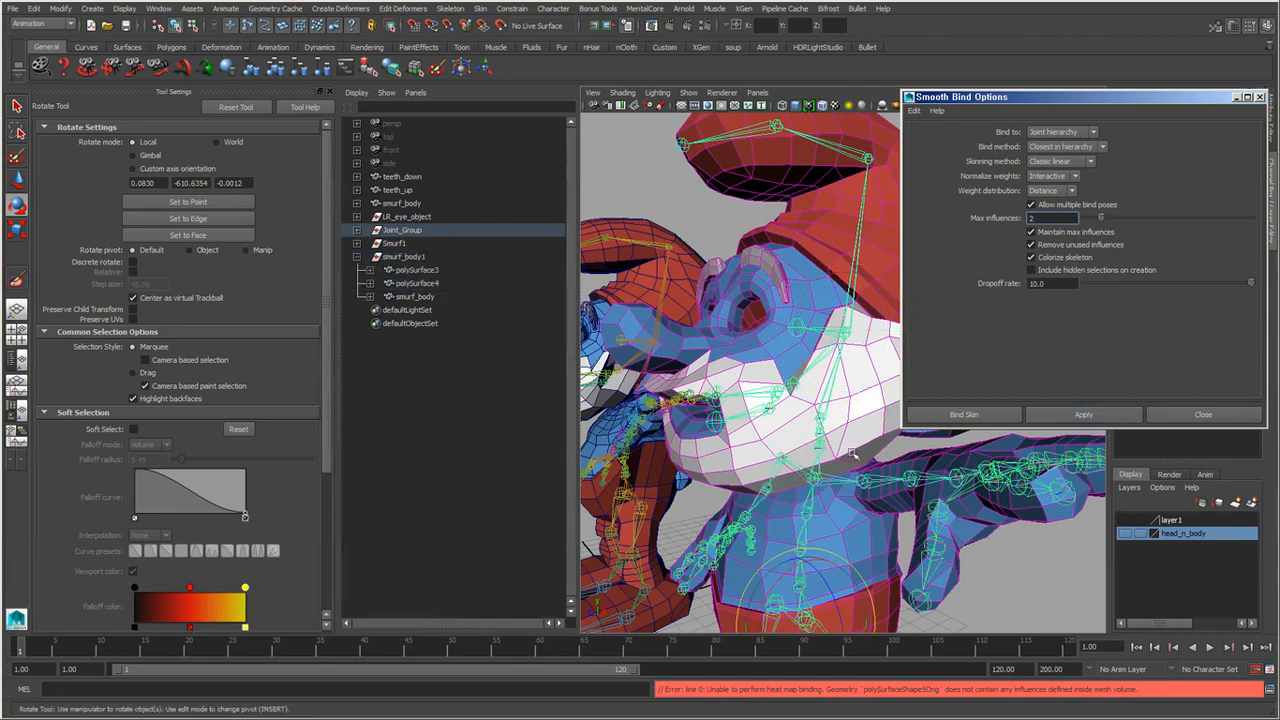
{"action": "right_click_drag", "start_coordinate": [852, 453], "coordinate": [756, 462], "text": "alt"}
{"action": "left_click", "coordinate": [1229, 417]}
{"action": "left_click_drag", "start_coordinate": [945, 467], "coordinate": [925, 499], "text": "alt"}
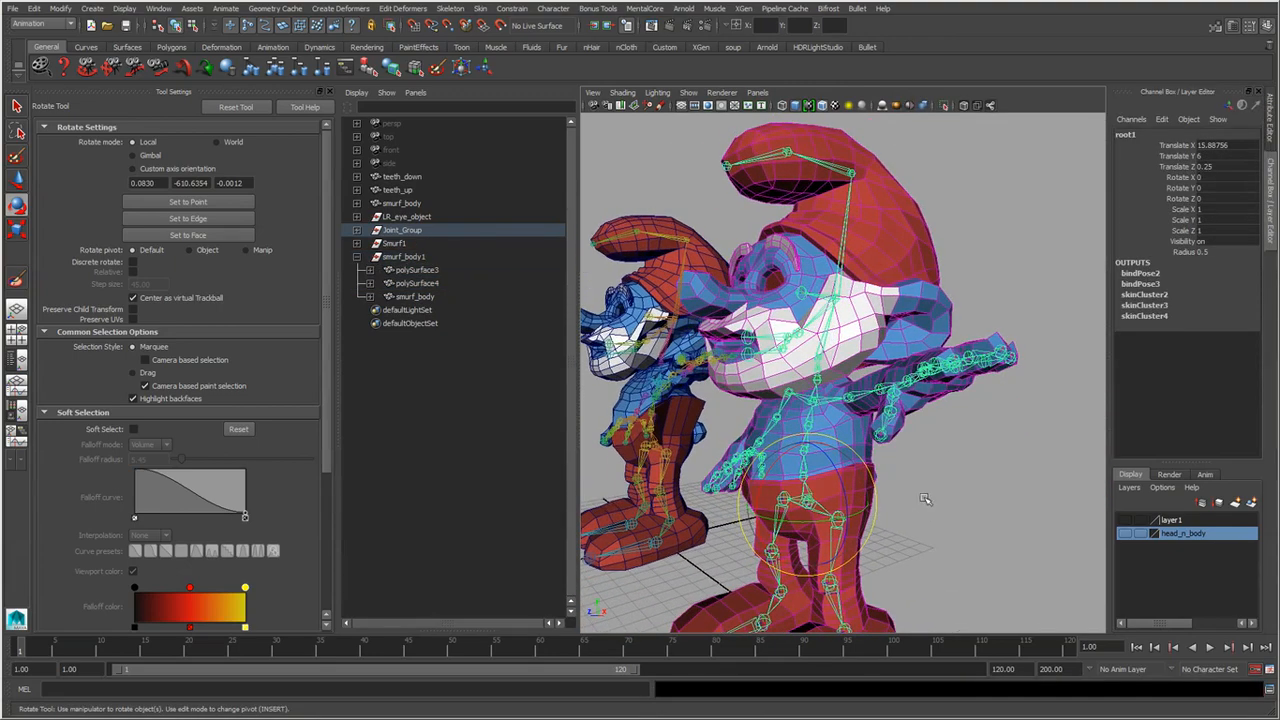
Inspect the root joint's skinCluster2, skinCluster3 and skinCluster4 outputs and the skin cluster on the duplicate's body.
{"action": "left_click", "coordinate": [1155, 317]}
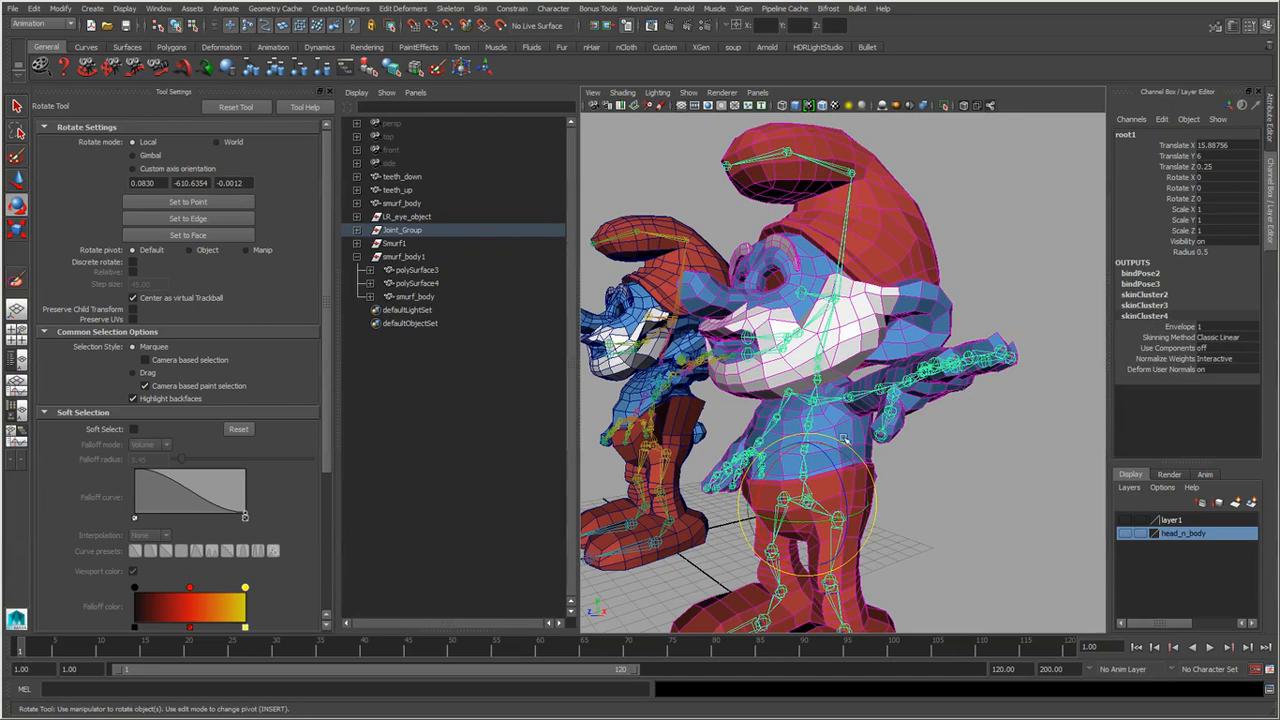
{"action": "left_click", "coordinate": [1164, 296]}
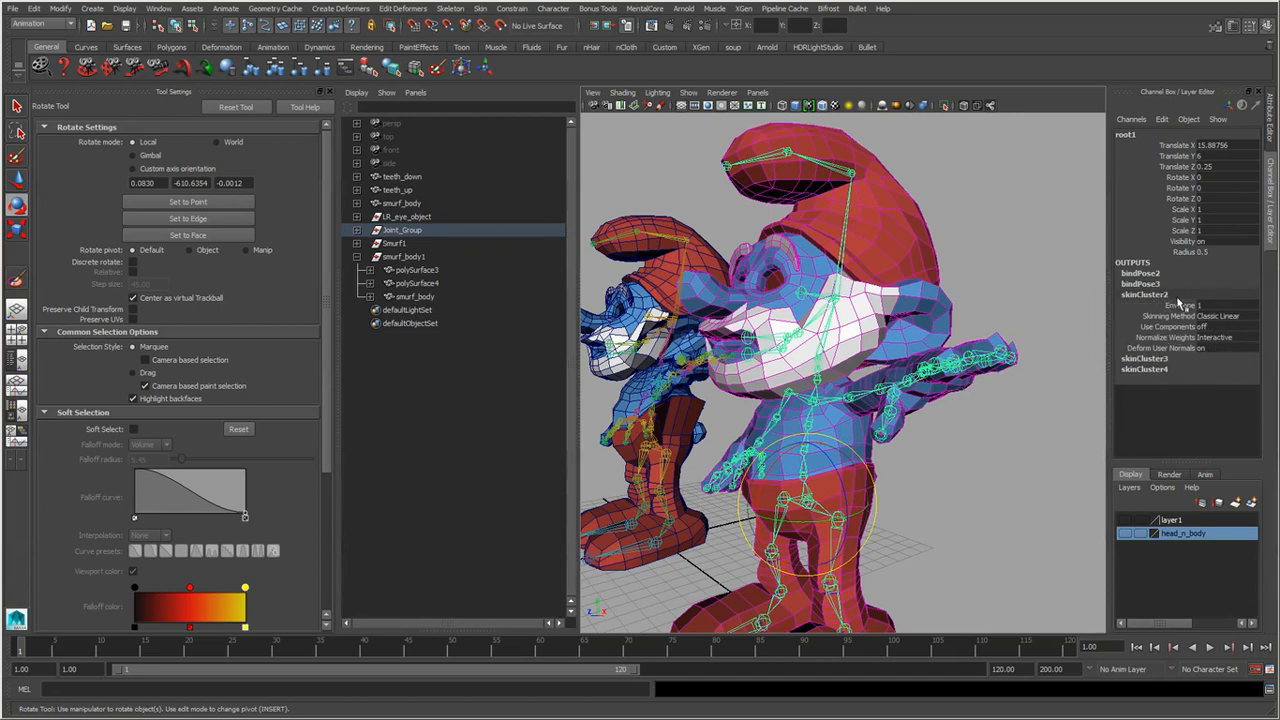
{"action": "left_click", "coordinate": [1165, 359]}
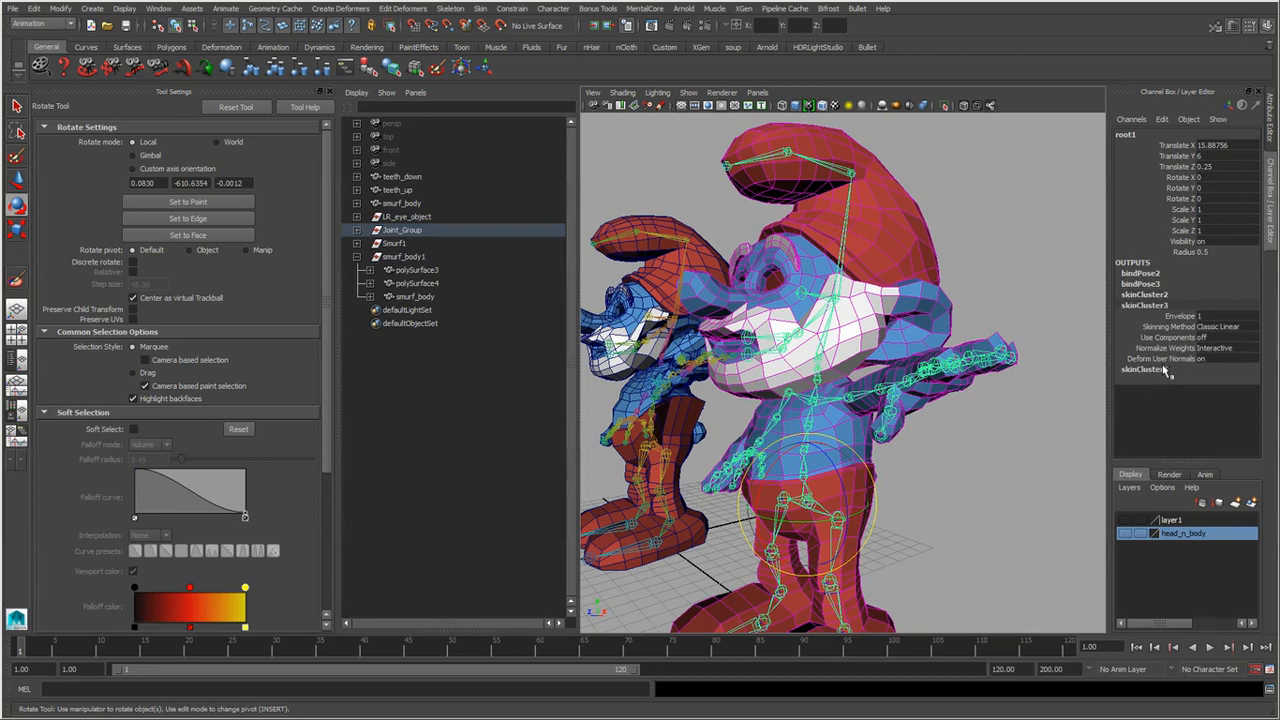
{"action": "left_click", "coordinate": [1166, 370]}
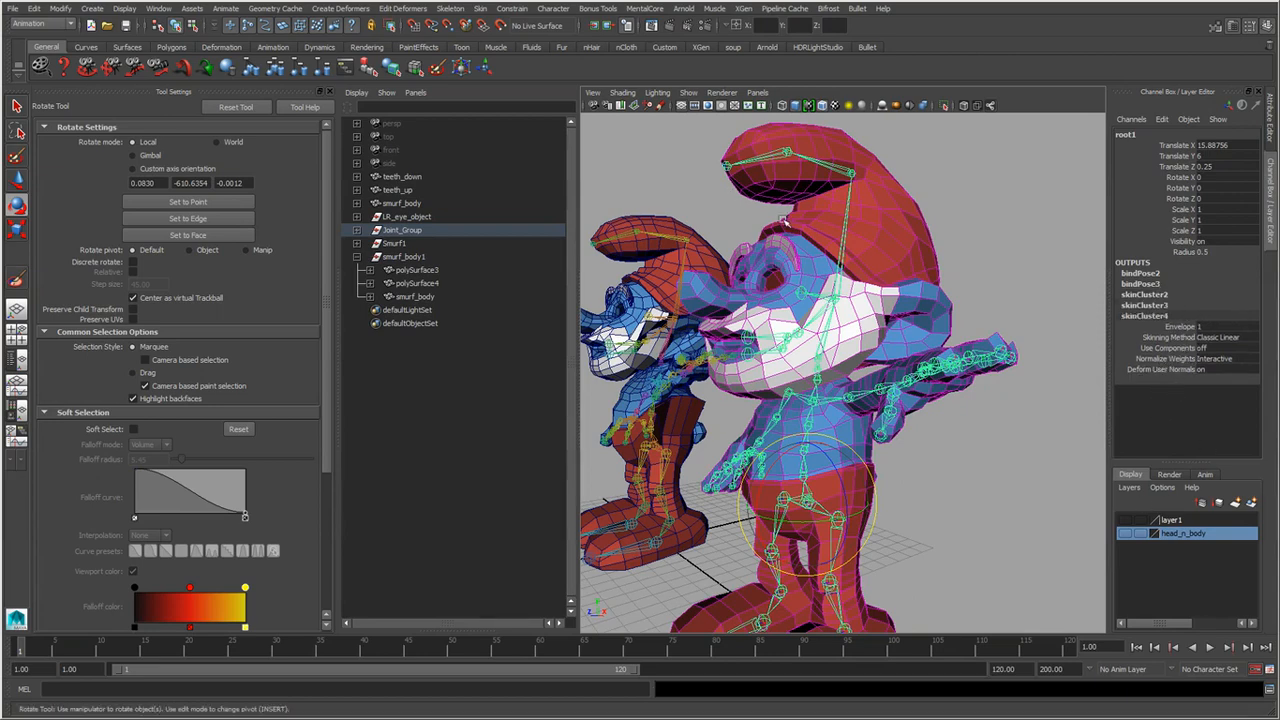
{"action": "left_click", "coordinate": [973, 467]}
{"action": "left_click", "coordinate": [832, 360]}
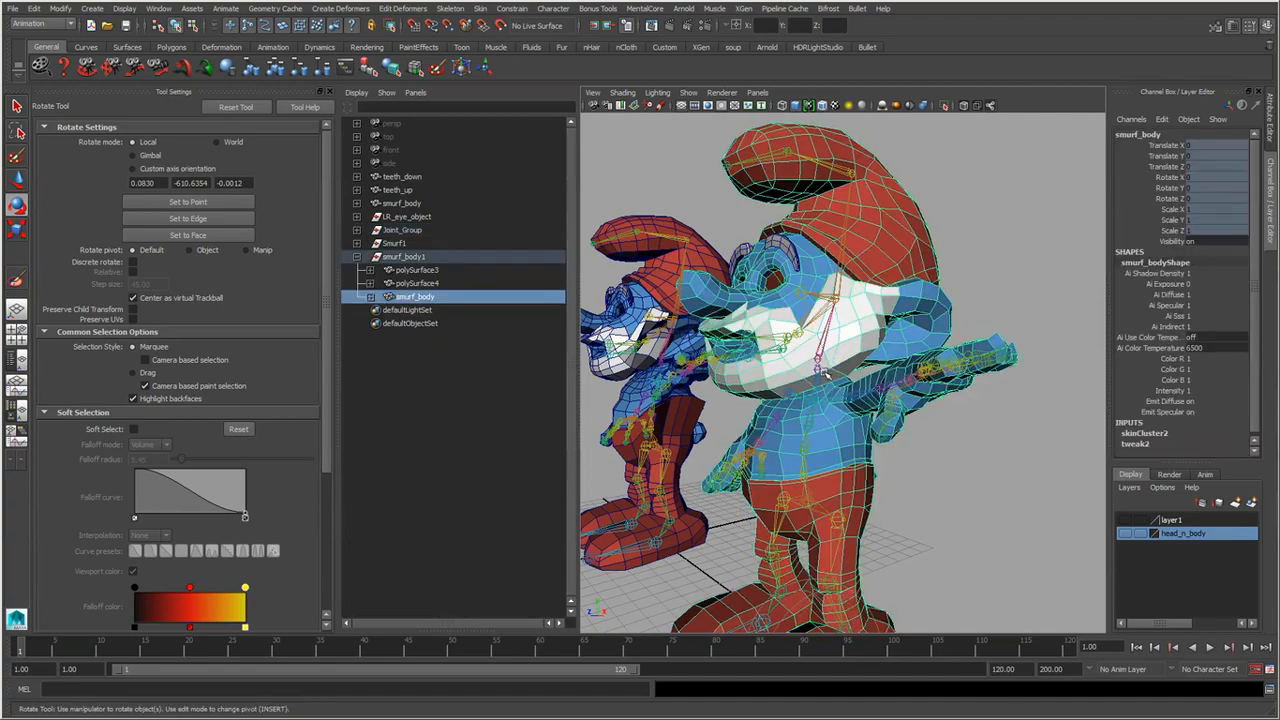
Test the head and eyebrow binding by rotating the neck joint, undo the rotation and examine the duplicate from several sides.
{"action": "left_click", "coordinate": [820, 373]}
{"action": "left_click_drag", "start_coordinate": [840, 420], "coordinate": [805, 312], "text": "alt"}
{"action": "key", "text": "ctrl+z"}
{"action": "key", "text": "ctrl+z"}
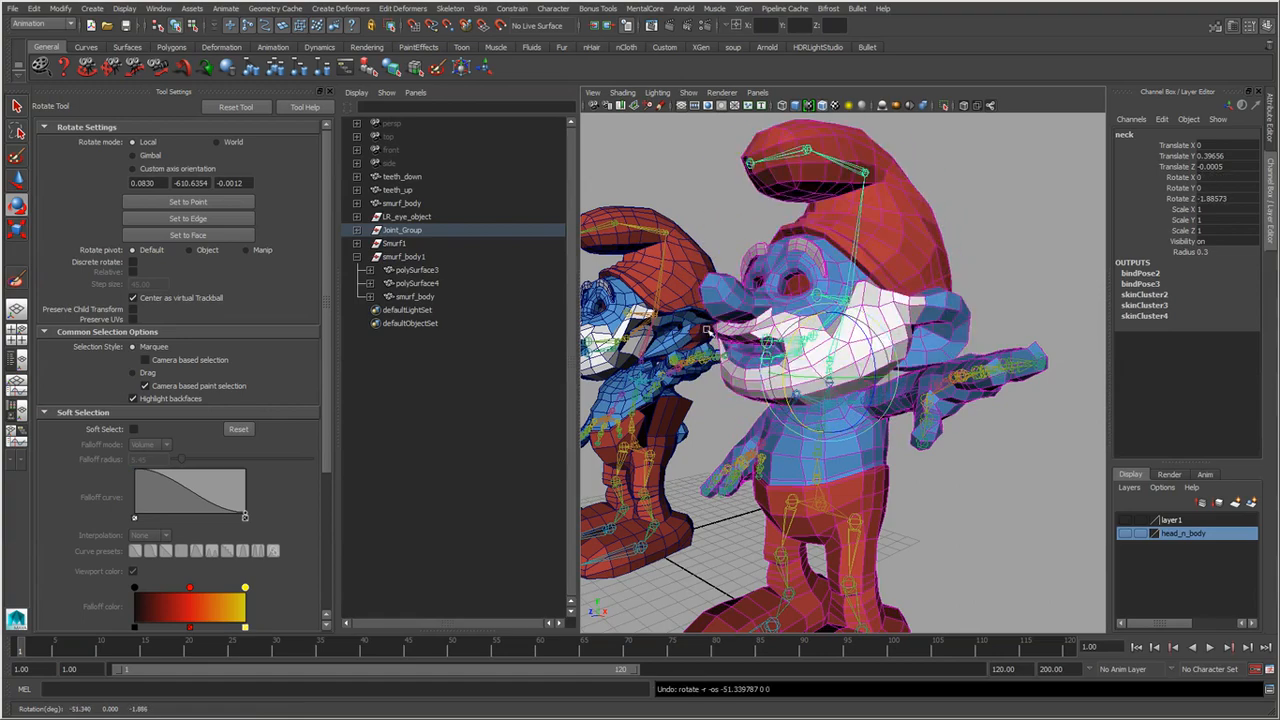
{"action": "left_click_drag", "start_coordinate": [838, 389], "coordinate": [880, 428], "text": "alt"}
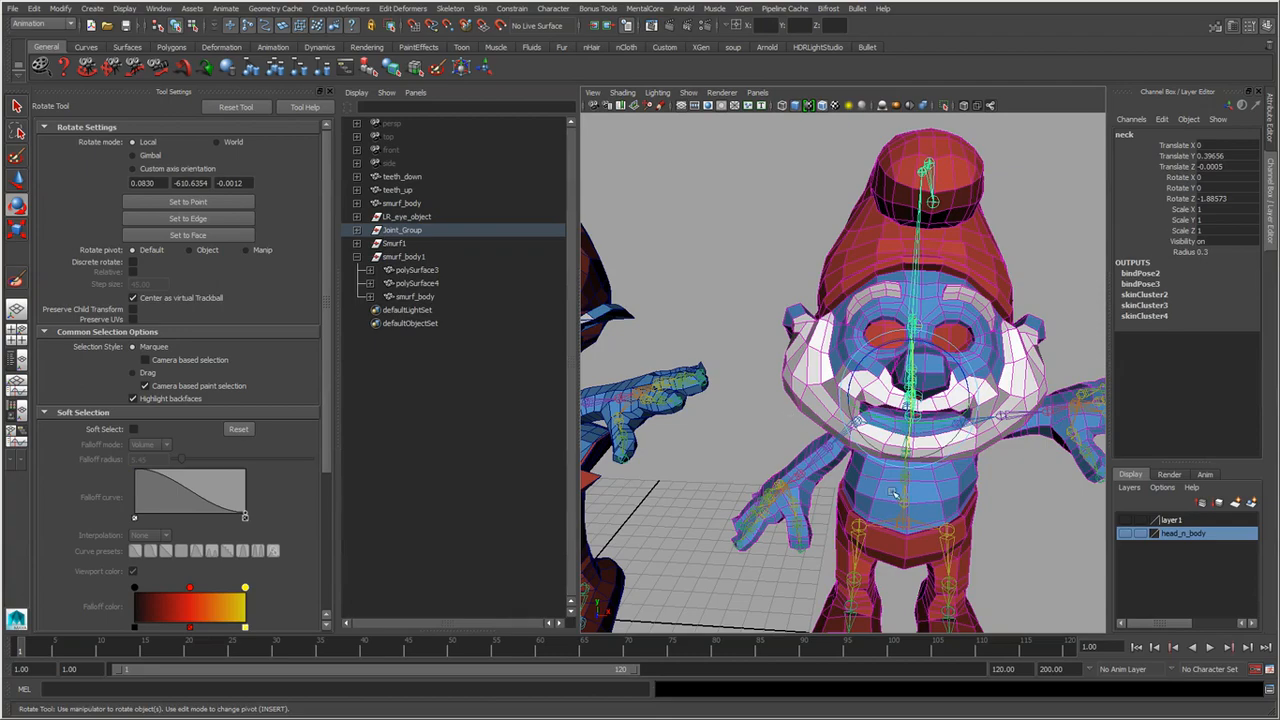
{"action": "left_click_drag", "start_coordinate": [1005, 500], "coordinate": [966, 466], "text": "alt"}
{"action": "right_click_drag", "start_coordinate": [966, 466], "coordinate": [908, 449], "text": "alt"}
{"action": "left_click_drag", "start_coordinate": [908, 449], "coordinate": [905, 477], "text": "alt"}
{"action": "middle_click_drag", "start_coordinate": [905, 477], "coordinate": [930, 470], "text": "alt"}
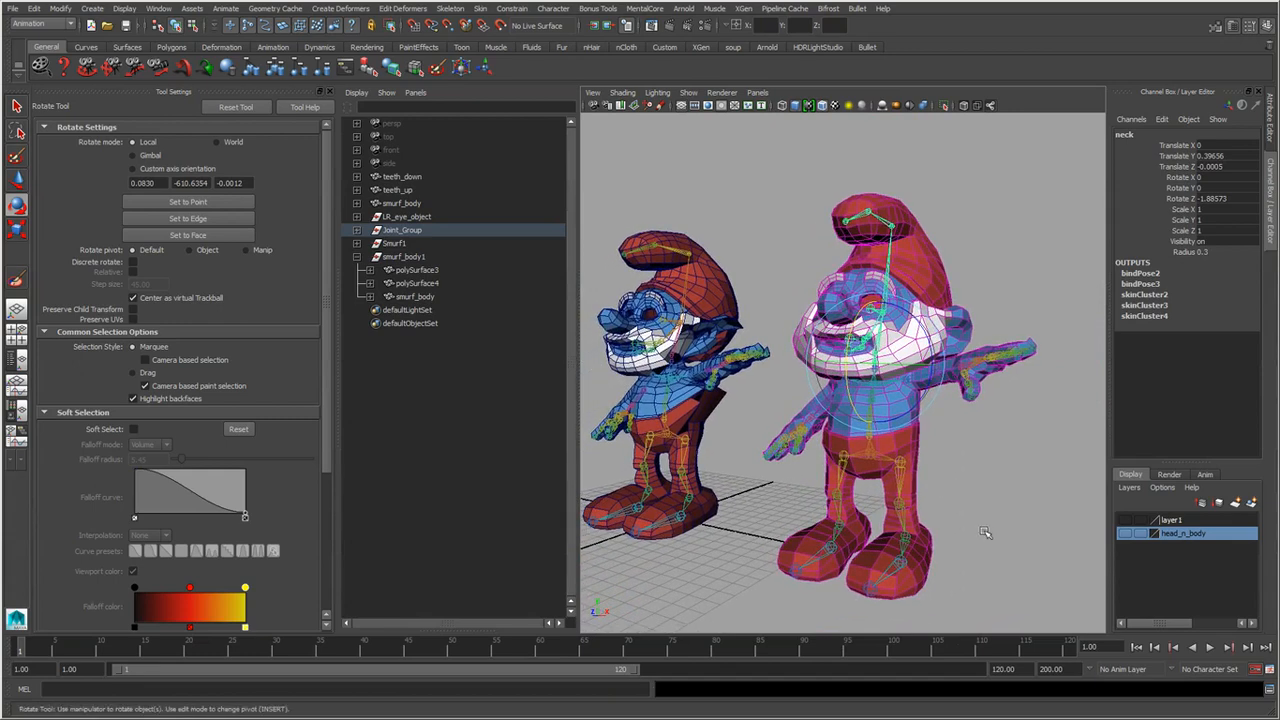
{"action": "middle_click_drag", "start_coordinate": [983, 510], "coordinate": [946, 502], "text": "alt"}
Return the duplicate's body mesh and skeleton to the bind pose.
{"action": "key", "text": "q"}
{"action": "left_click", "coordinate": [946, 502]}
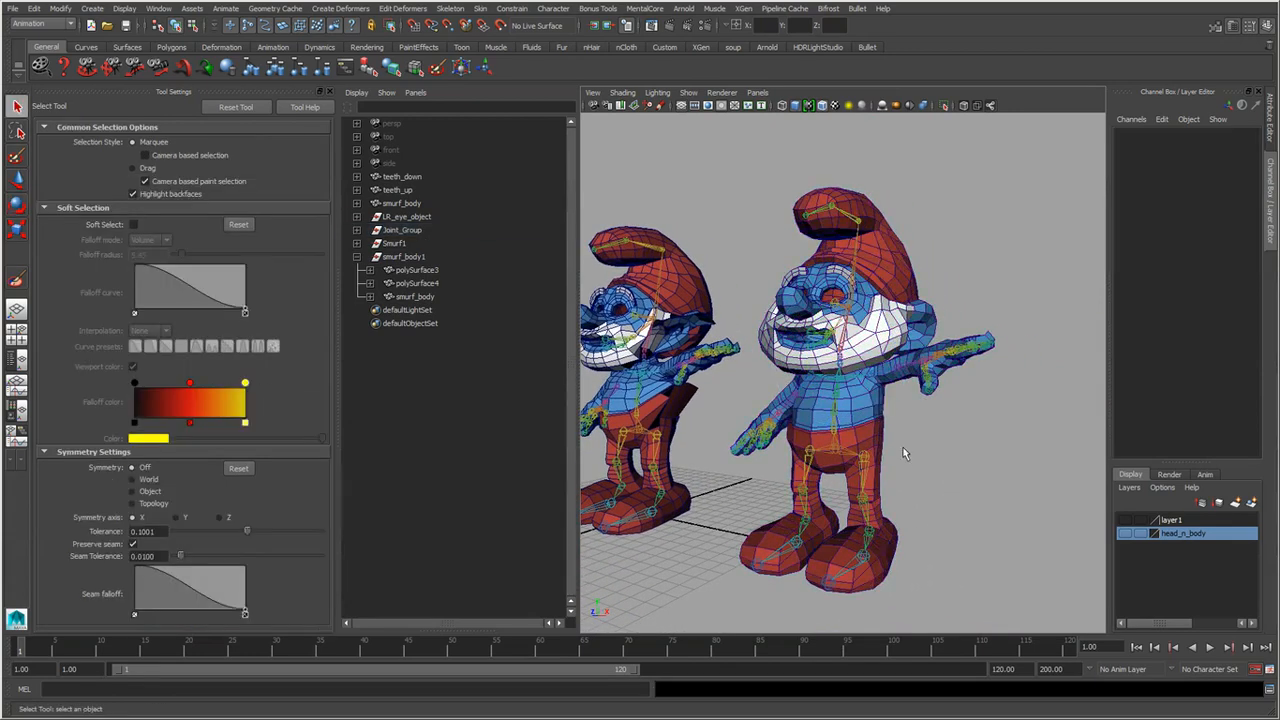
{"action": "left_click", "coordinate": [875, 424]}
{"action": "key", "text": "space"}
{"action": "left_click", "coordinate": [1019, 381]}
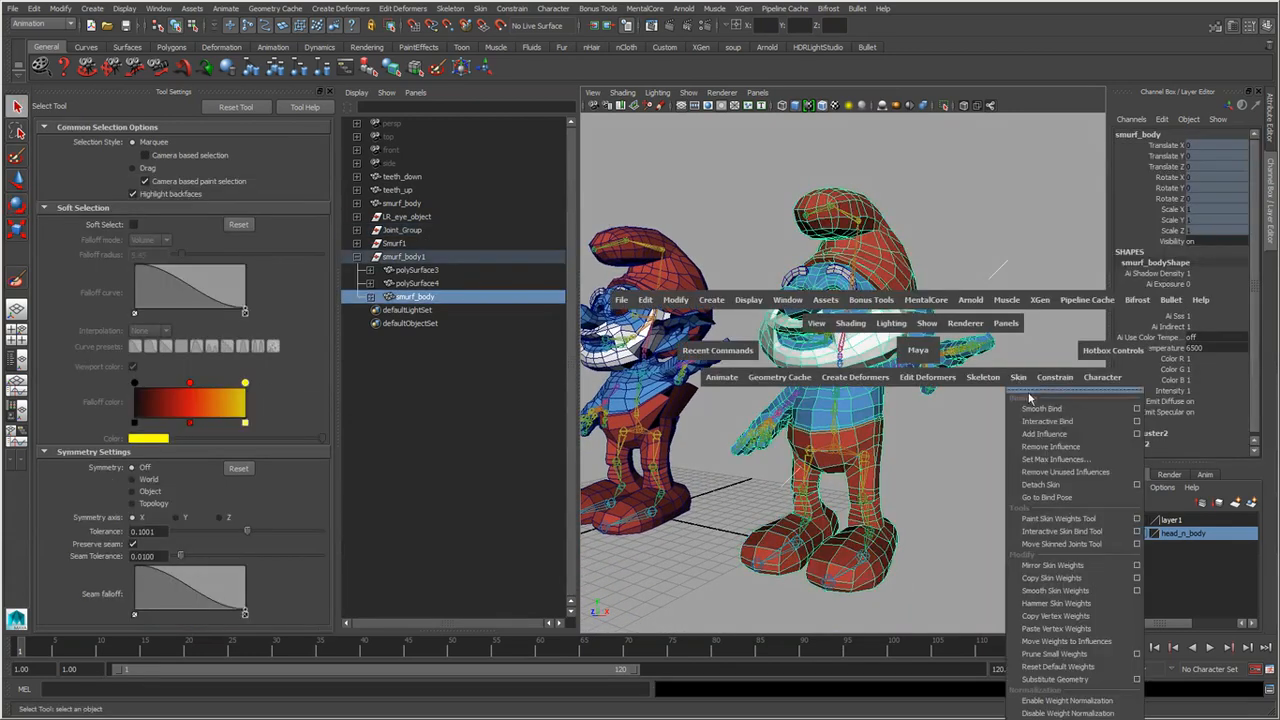
{"action": "left_click", "coordinate": [1081, 498]}
{"action": "right_click_drag", "start_coordinate": [876, 478], "coordinate": [918, 490], "text": "alt"}
Detach the skin from the duplicate's body mesh.
{"action": "key", "text": "space"}
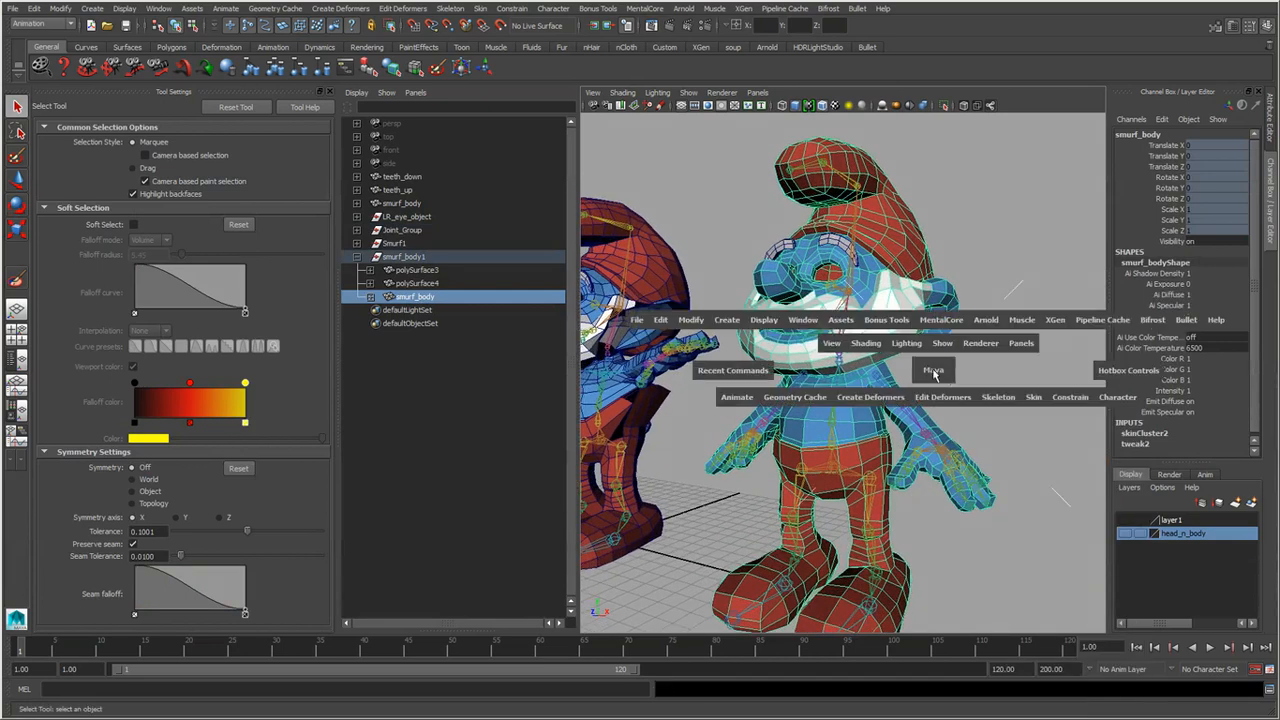
{"action": "key", "text": "space"}
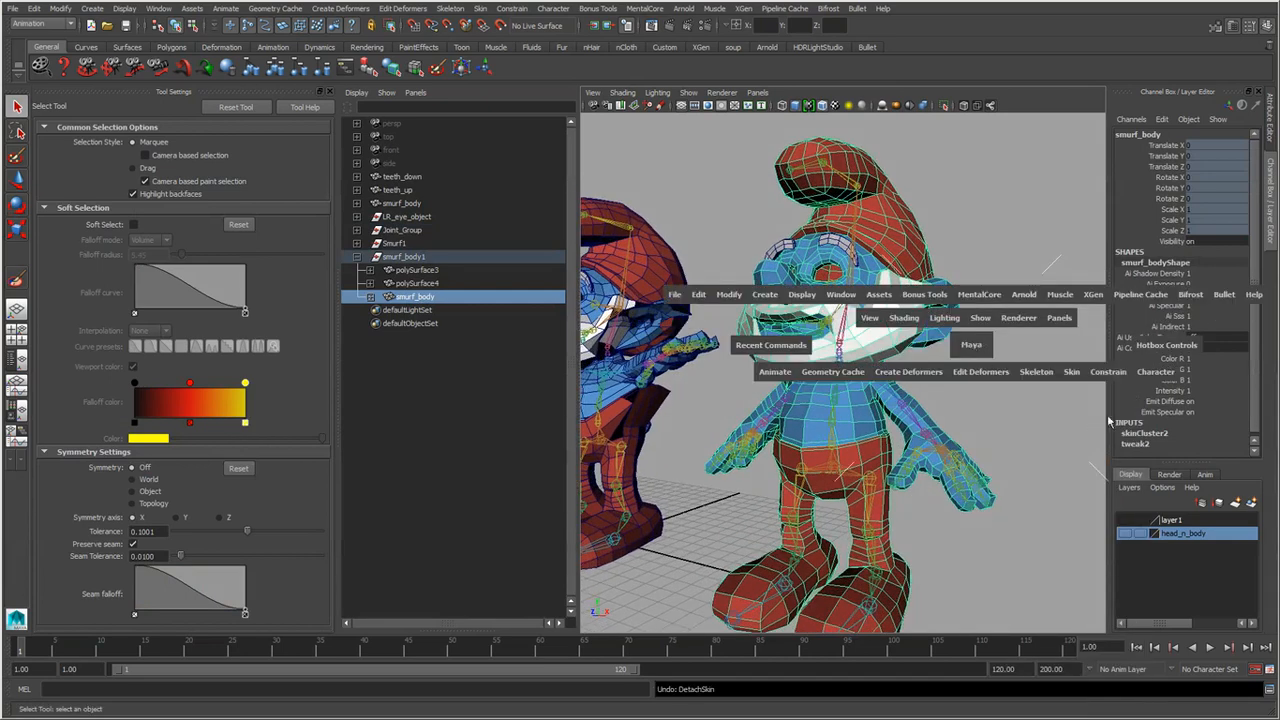
{"action": "left_click", "coordinate": [1071, 372]}
{"action": "left_click", "coordinate": [1097, 481]}
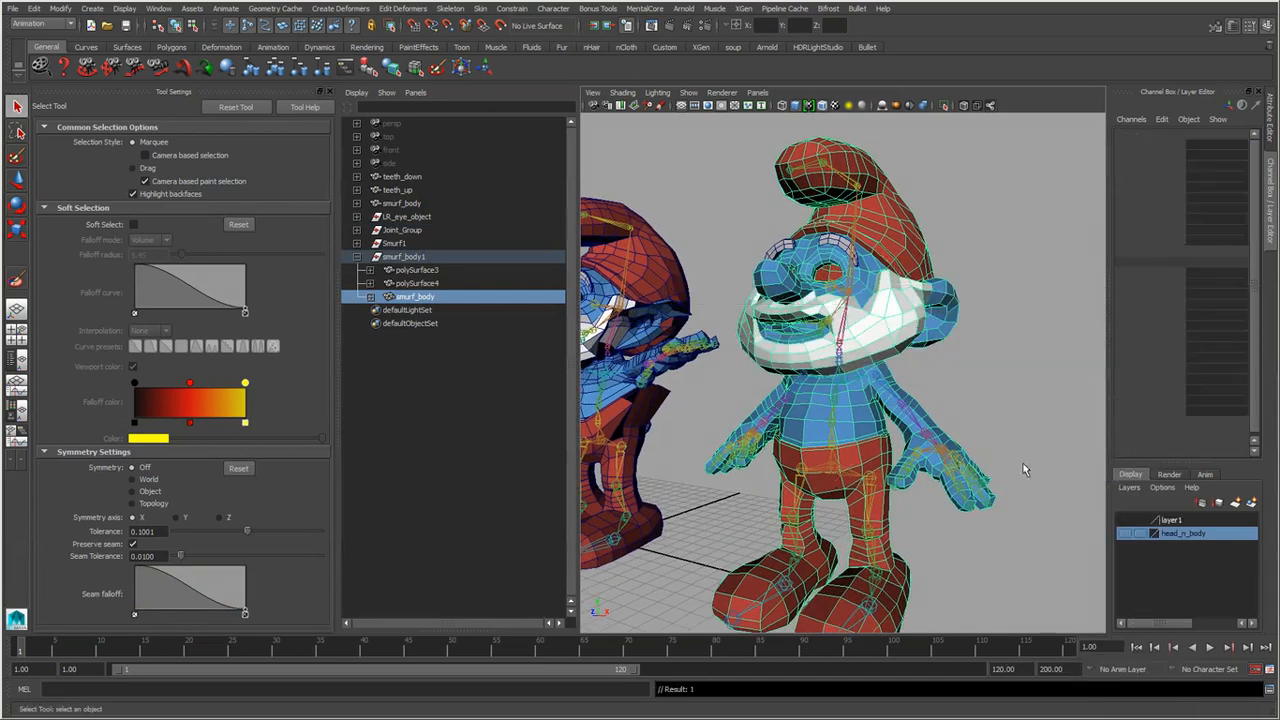
{"action": "left_click", "coordinate": [978, 379]}
Detach the skin from both of the duplicate's eyebrow meshes.
{"action": "scroll", "coordinate": [828, 243], "scroll_direction": "up", "scroll_amount": 5}
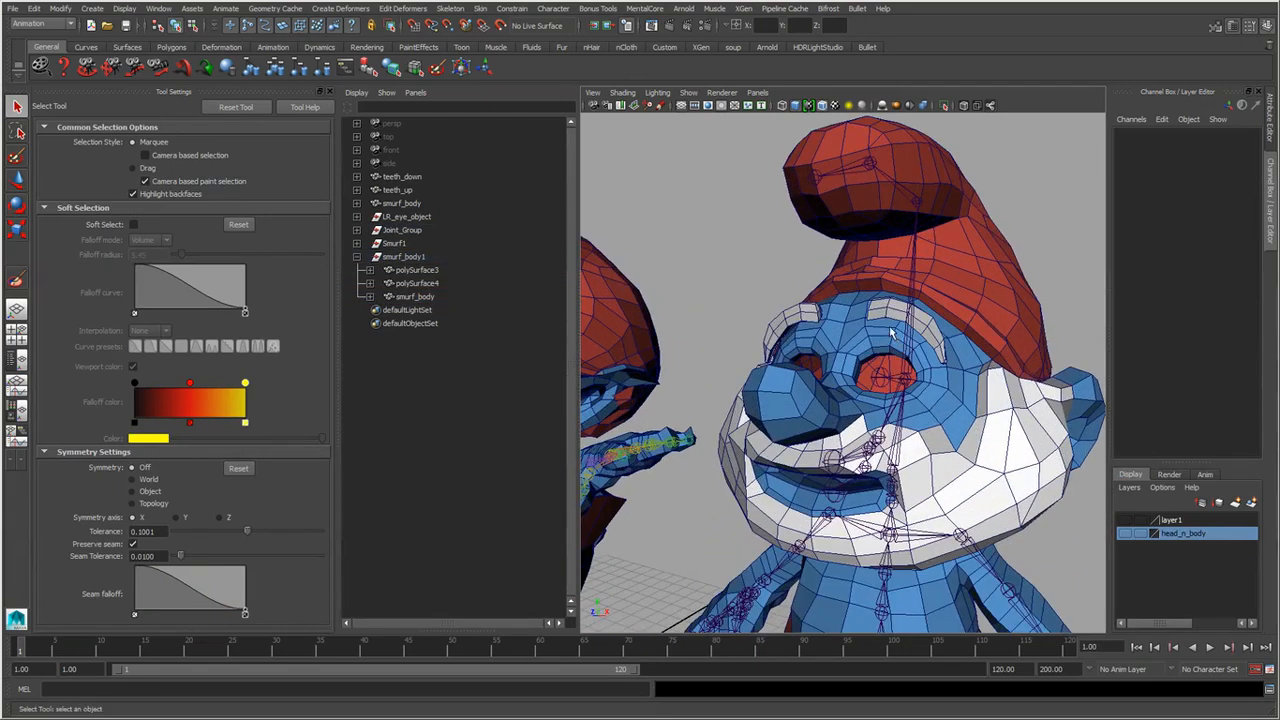
{"action": "left_click", "coordinate": [890, 325]}
{"action": "left_click", "coordinate": [810, 320], "text": "shift"}
{"action": "key", "text": "space"}
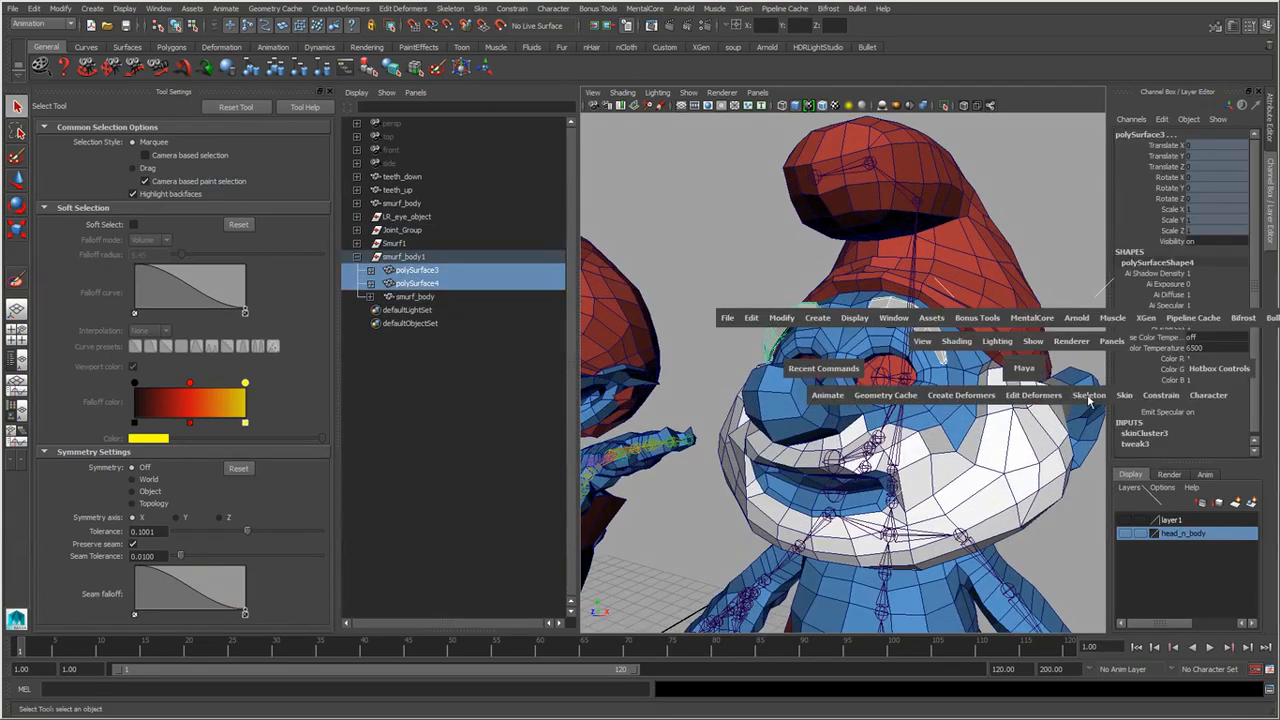
{"action": "left_click", "coordinate": [1122, 395]}
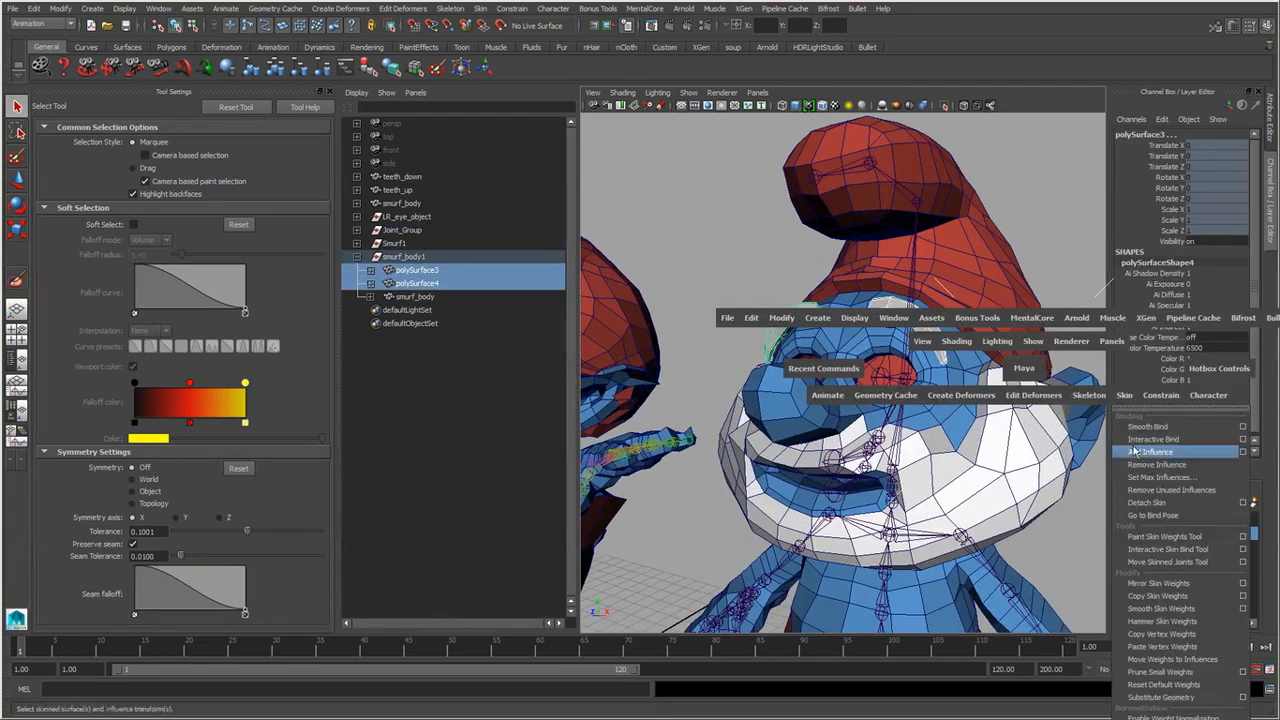
{"action": "left_click", "coordinate": [1150, 502]}
{"action": "scroll", "coordinate": [1009, 520], "scroll_direction": "down", "scroll_amount": 5}
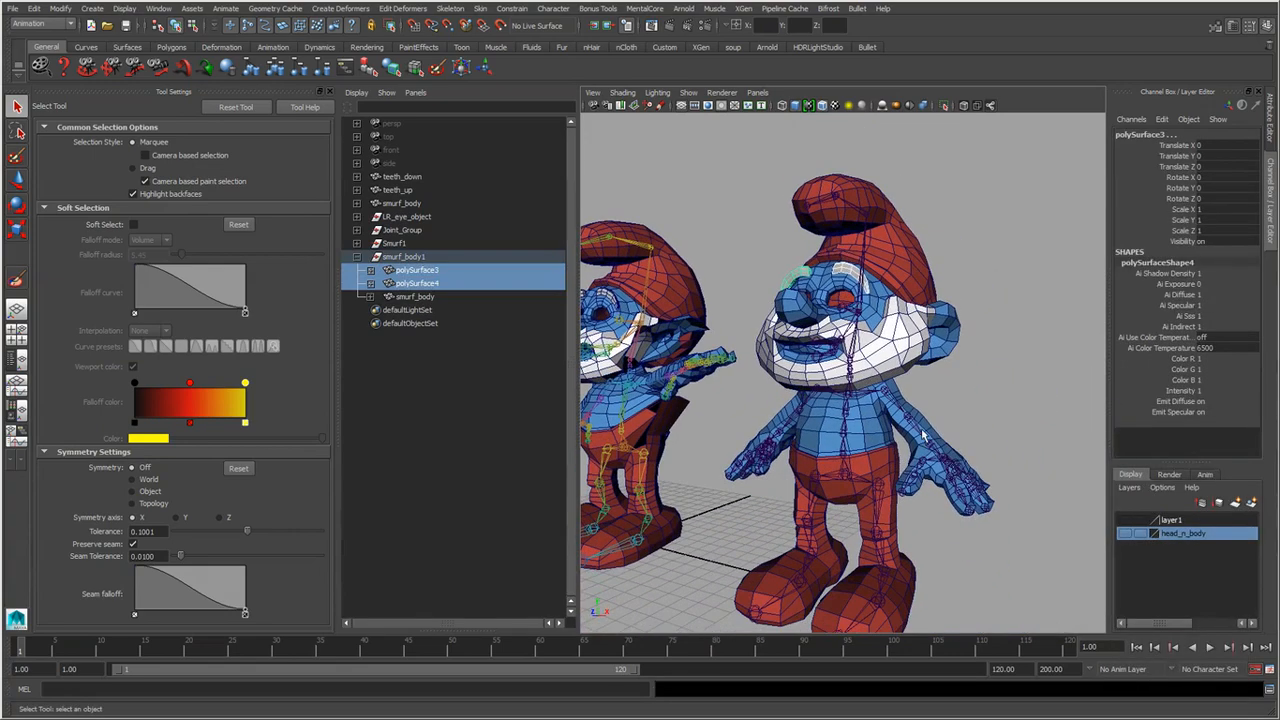
{"action": "left_click", "coordinate": [996, 397]}
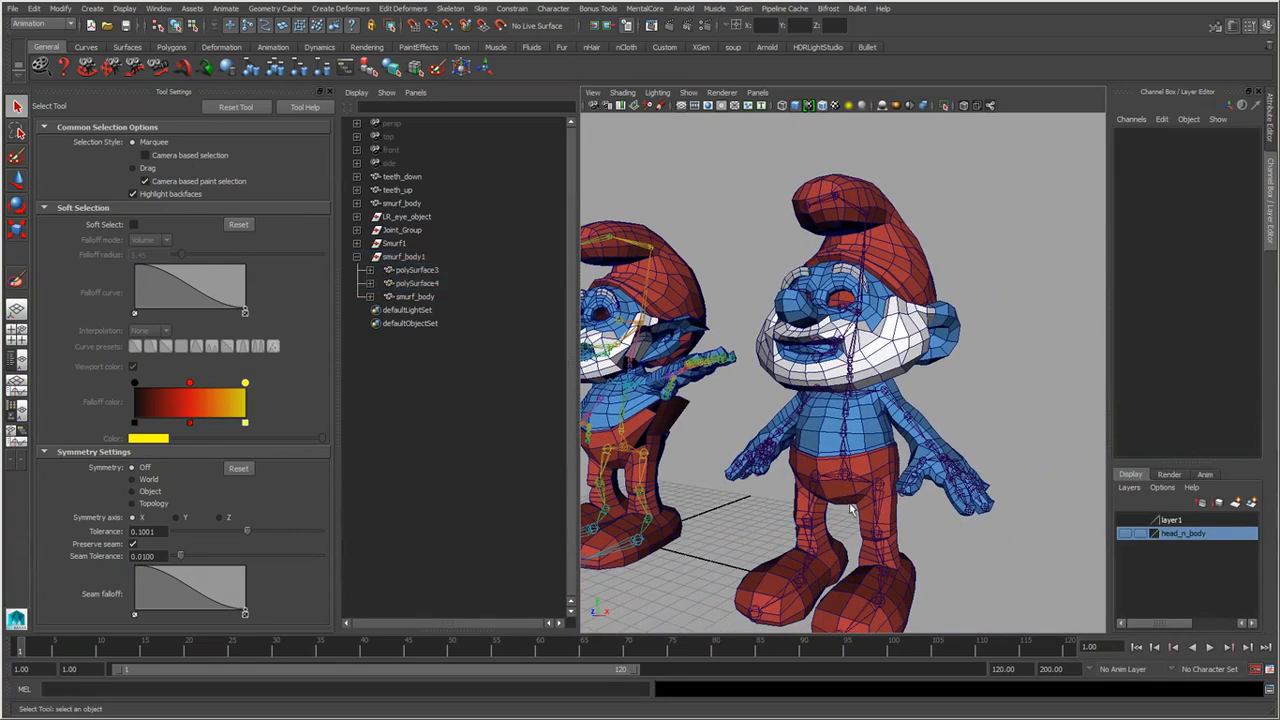
Select the duplicate's whole skeleton with its body mesh and choose Heat Map as the smooth bind method.
{"action": "middle_click_drag", "start_coordinate": [850, 509], "coordinate": [831, 440], "text": "alt"}
{"action": "scroll", "coordinate": [831, 440], "scroll_direction": "up", "scroll_amount": 2}
{"action": "left_click", "coordinate": [831, 437]}
{"action": "left_click", "coordinate": [902, 369], "text": "shift"}
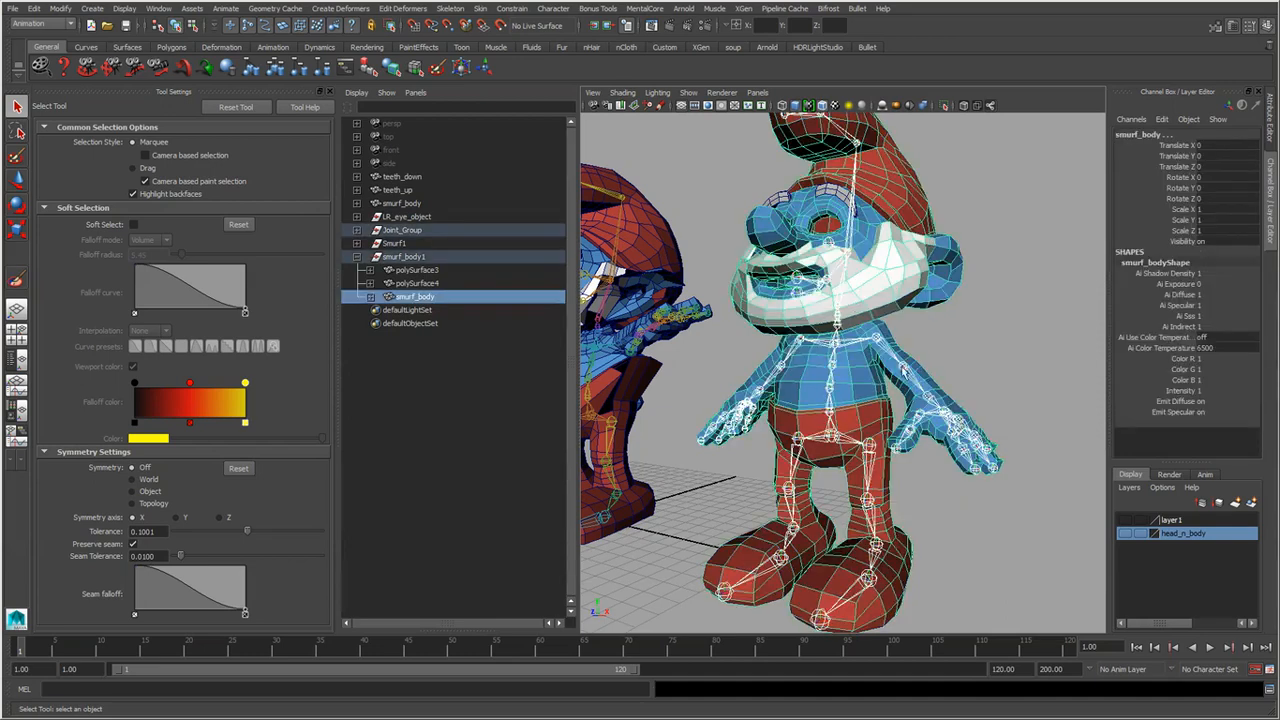
{"action": "key", "text": "space"}
{"action": "left_click_drag", "start_coordinate": [1078, 374], "coordinate": [1190, 410]}
{"action": "left_click", "coordinate": [1065, 146]}
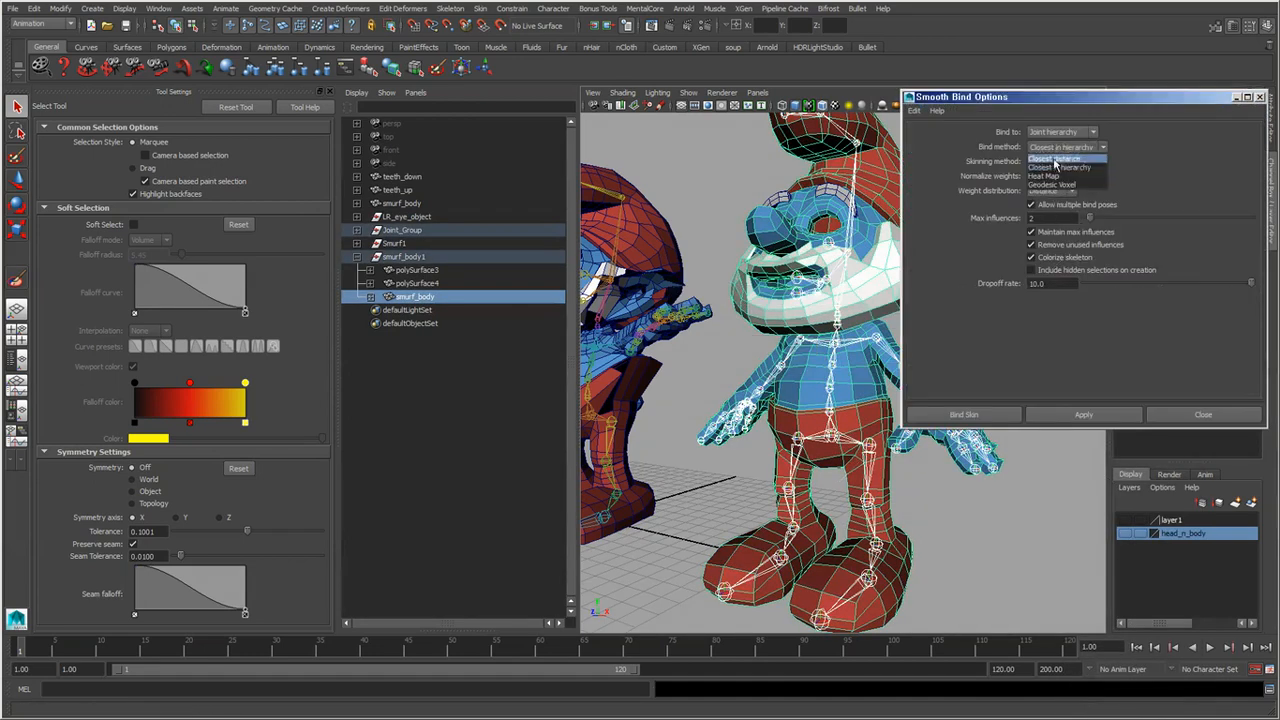
{"action": "left_click", "coordinate": [1060, 176]}
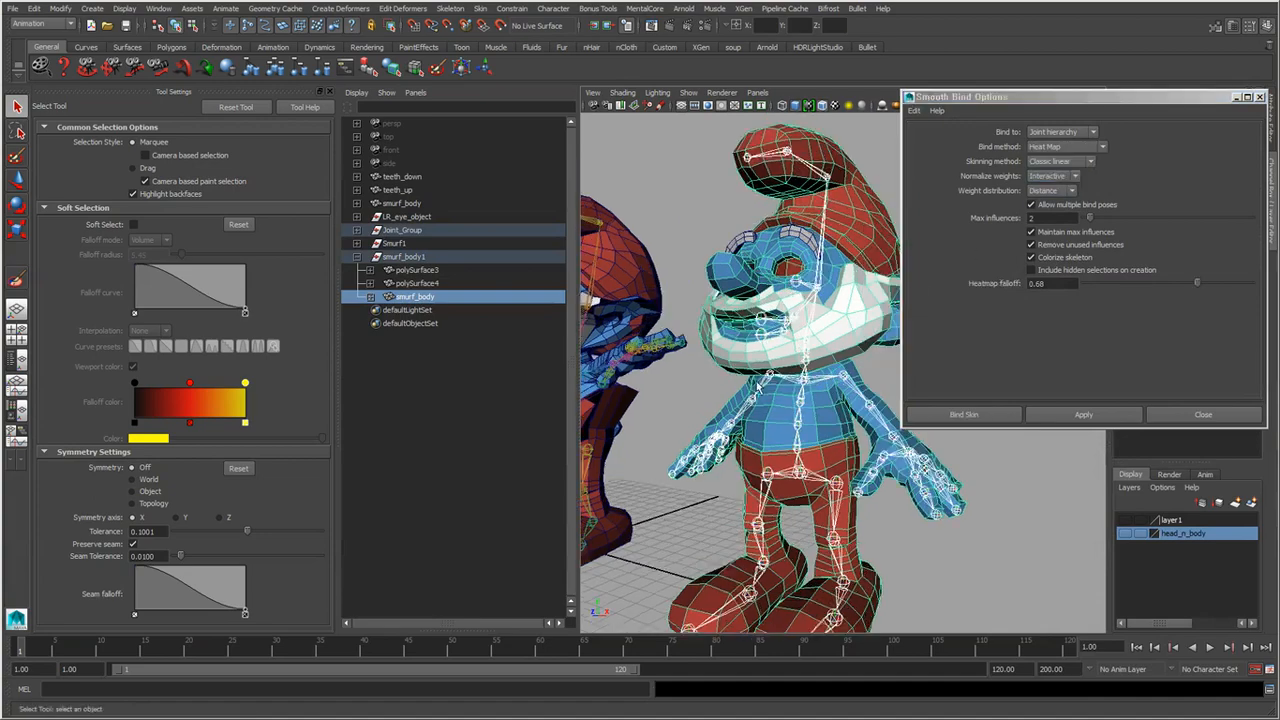
Set the heatmap falloff to 1 and max influences to 3, and bind the body mesh to the skeleton.
{"action": "mouse_move", "coordinate": [757, 388]}
{"action": "left_mouse_down", "text": "alt"}
{"action": "mouse_move", "coordinate": [772, 374]}
{"action": "mouse_move", "coordinate": [748, 372]}
{"action": "left_mouse_up", "text": "alt"}
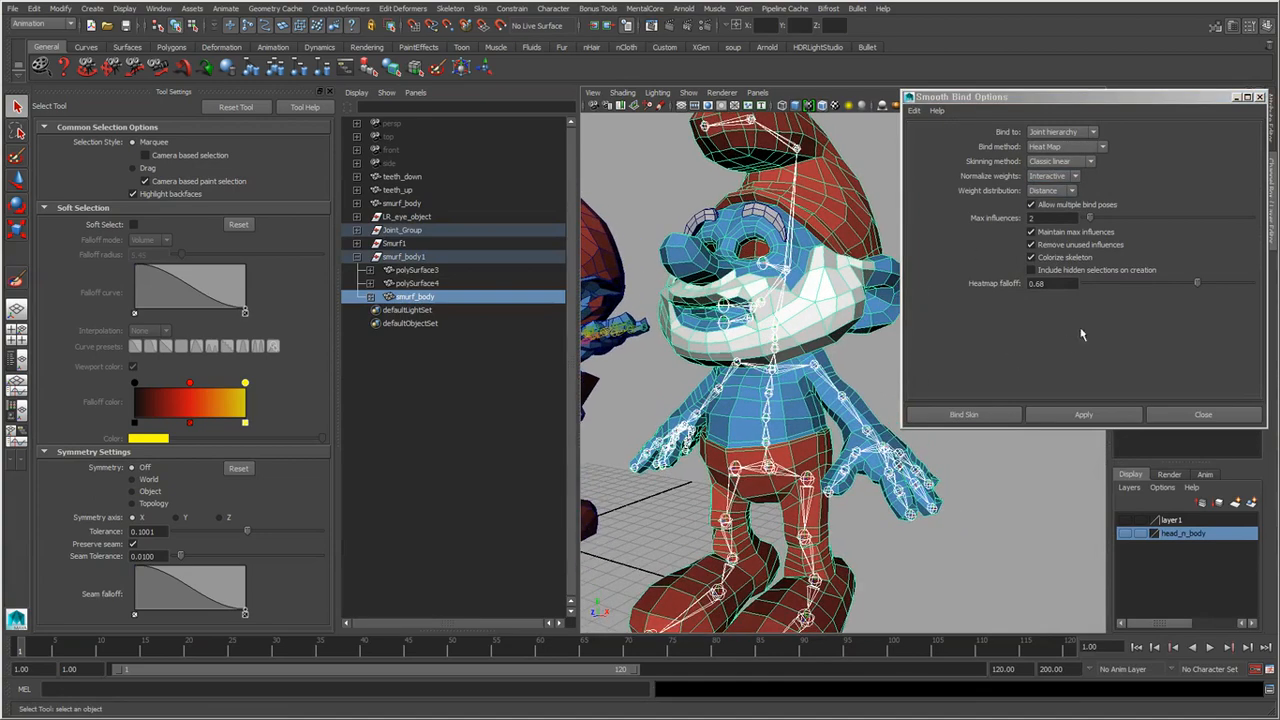
{"action": "double_click", "coordinate": [1060, 284]}
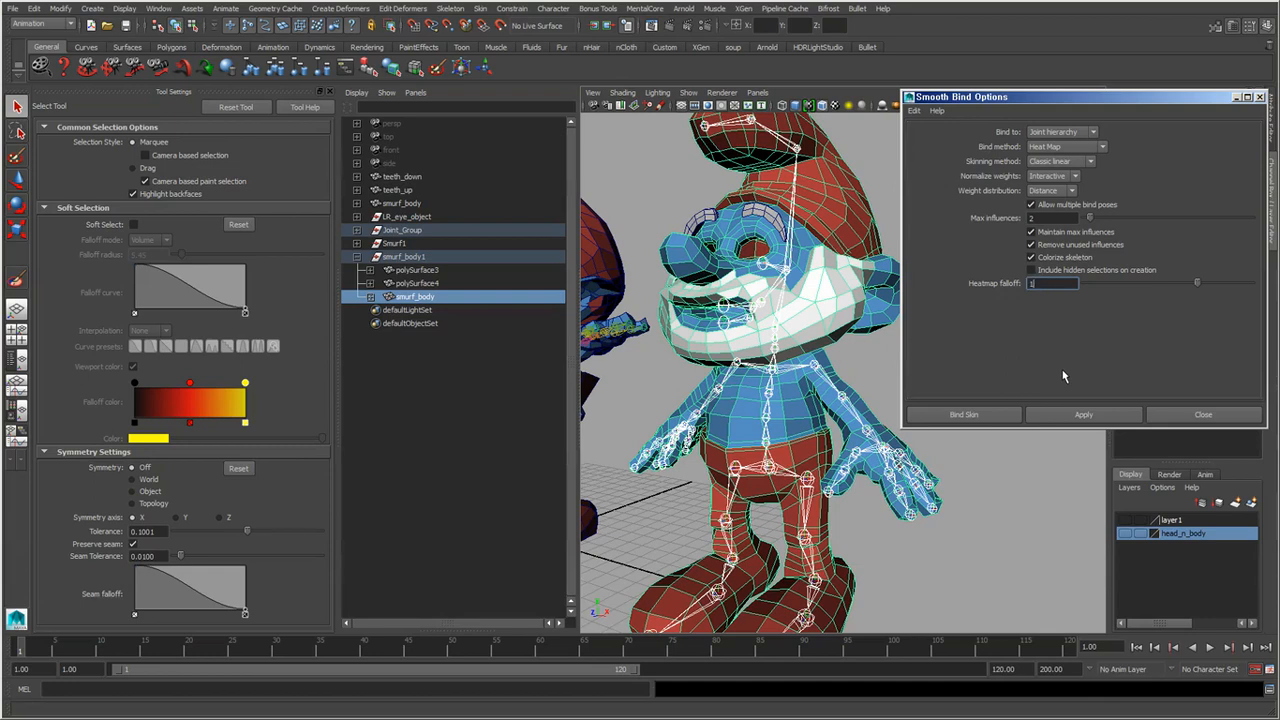
{"action": "left_click", "coordinate": [1062, 218]}
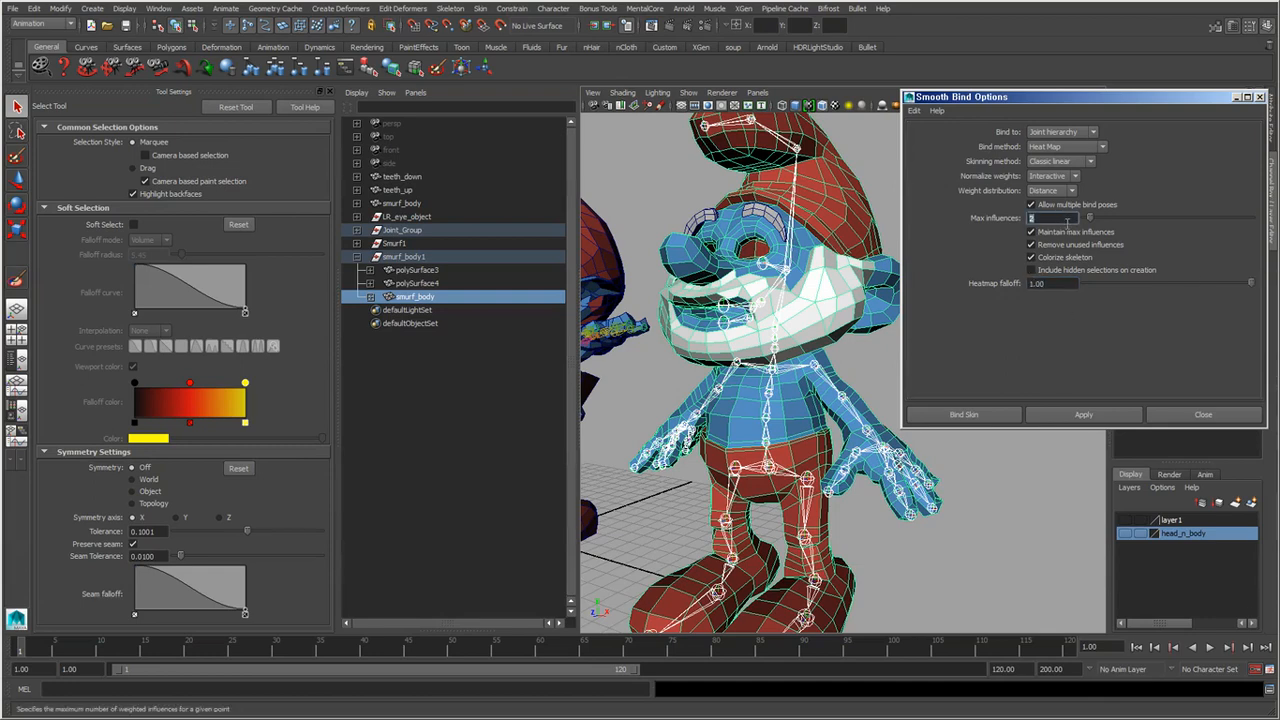
{"action": "left_click", "coordinate": [1100, 414]}
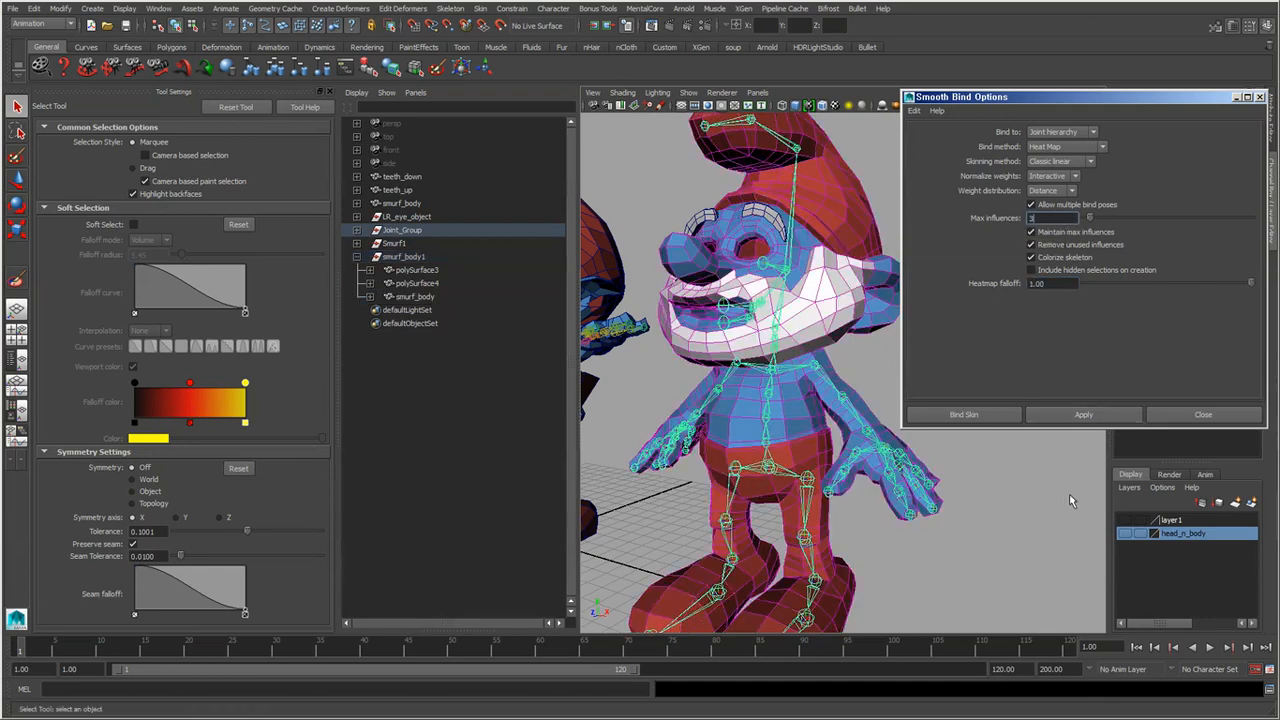
{"action": "left_click", "coordinate": [1205, 414]}
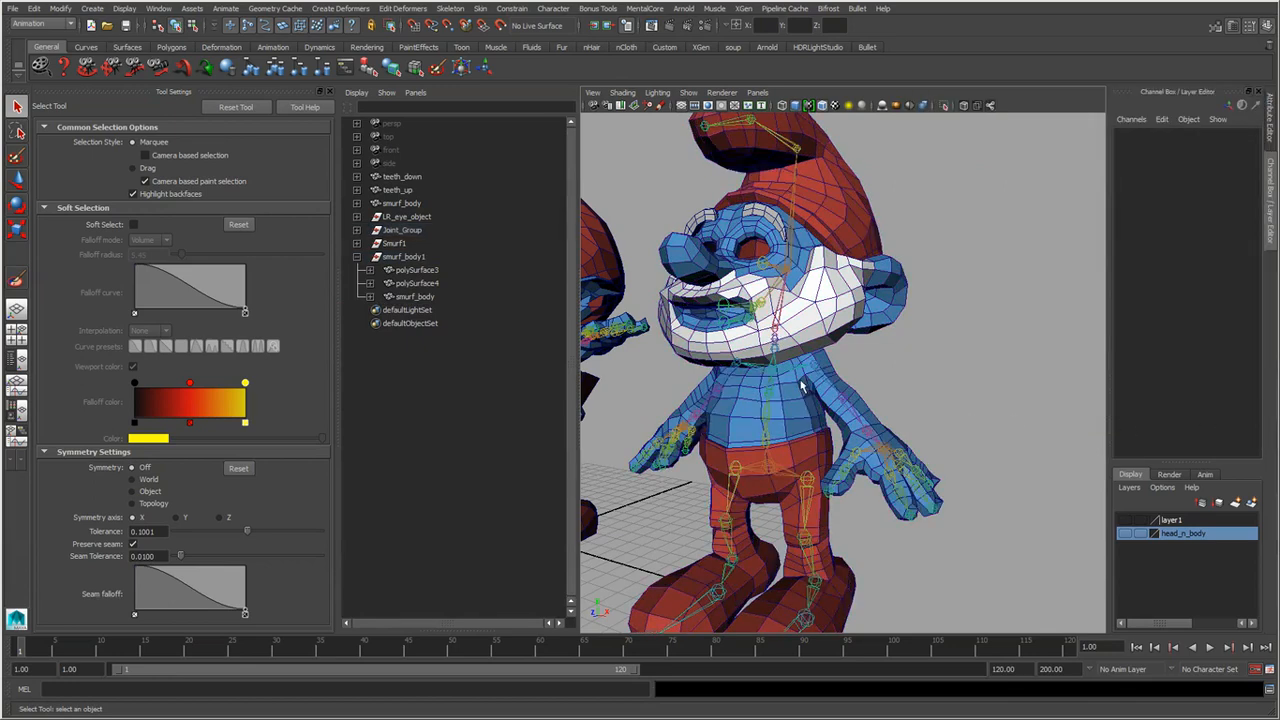
Test the binding by raising the duplicate's left arm, rotating the left shoulder joint to about 63 degrees in Z.
{"action": "left_click", "coordinate": [820, 376]}
{"action": "key", "text": "e"}
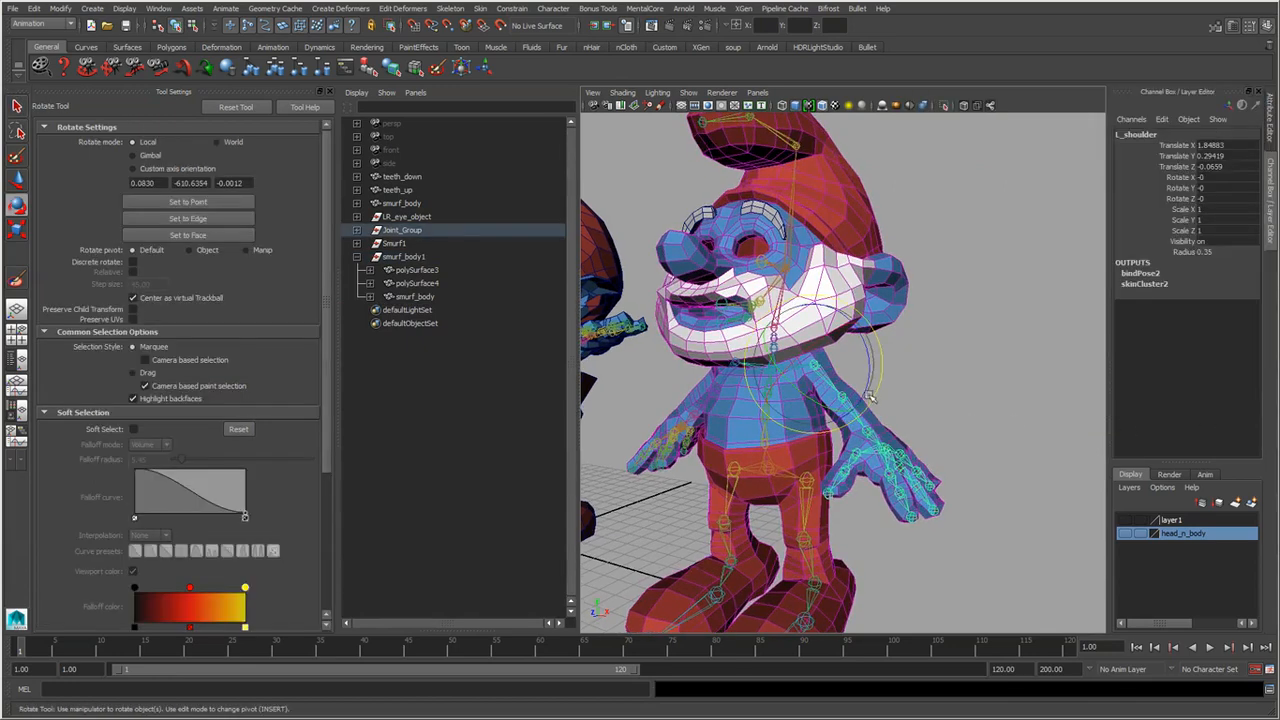
{"action": "left_click_drag", "start_coordinate": [865, 383], "coordinate": [876, 341]}
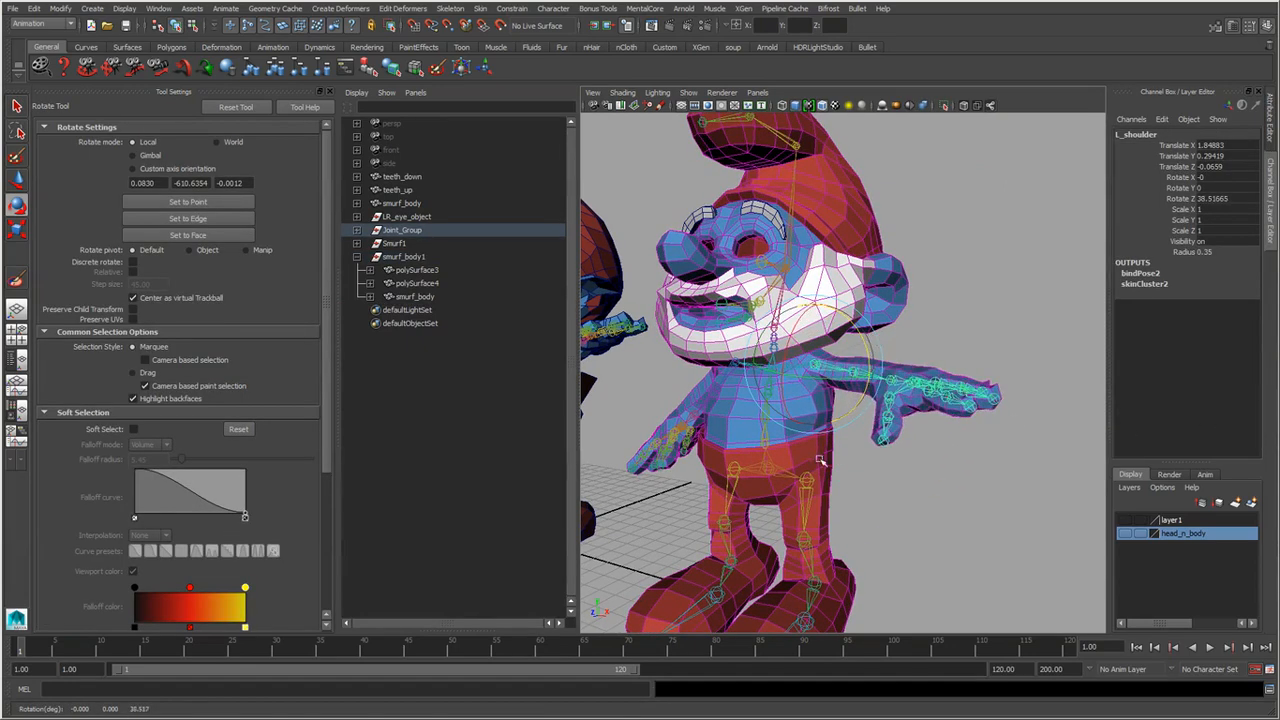
{"action": "right_click_drag", "start_coordinate": [876, 341], "coordinate": [943, 474], "text": "alt"}
{"action": "left_click_drag", "start_coordinate": [943, 474], "coordinate": [938, 450], "text": "alt"}
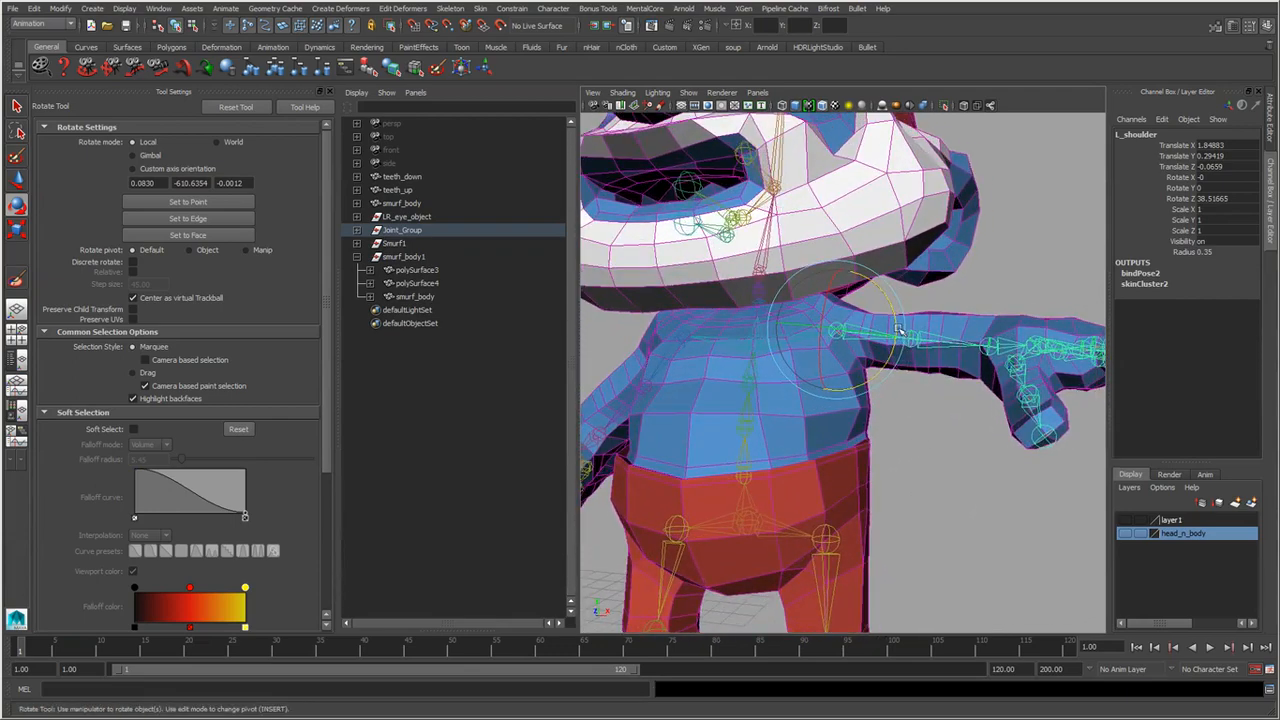
{"action": "mouse_move", "coordinate": [894, 323]}
{"action": "left_mouse_down"}
{"action": "mouse_move", "coordinate": [894, 311]}
{"action": "mouse_move", "coordinate": [896, 362]}
{"action": "mouse_move", "coordinate": [898, 320]}
{"action": "left_mouse_up"}
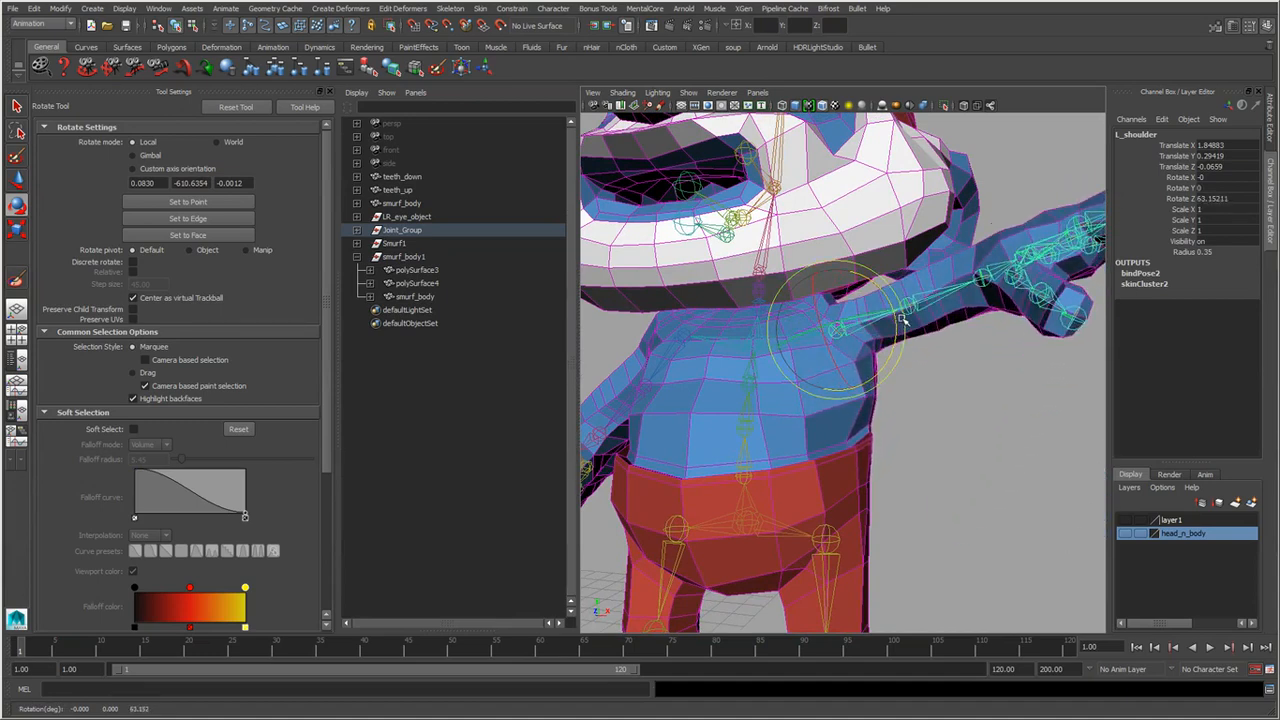
Reopen the Smooth Bind options to review the Heat Map settings.
{"action": "key", "text": "space"}
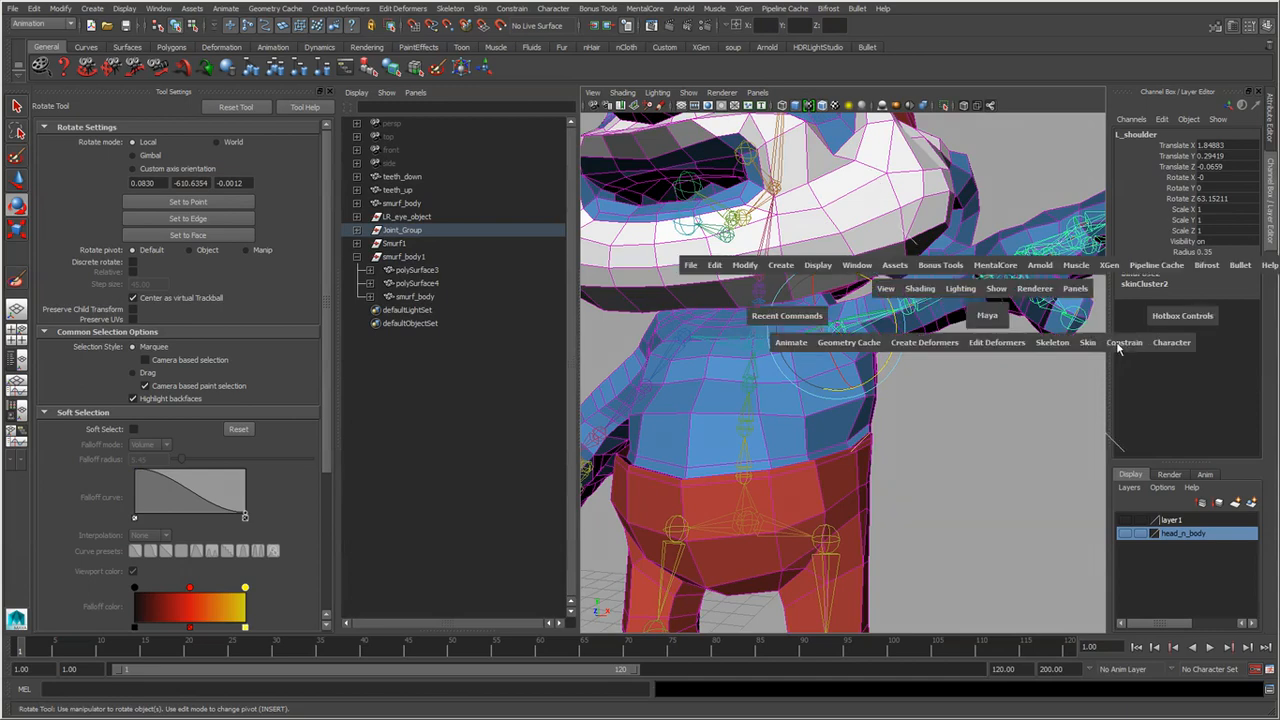
{"action": "left_click", "coordinate": [1089, 344]}
{"action": "left_click", "coordinate": [1211, 376]}
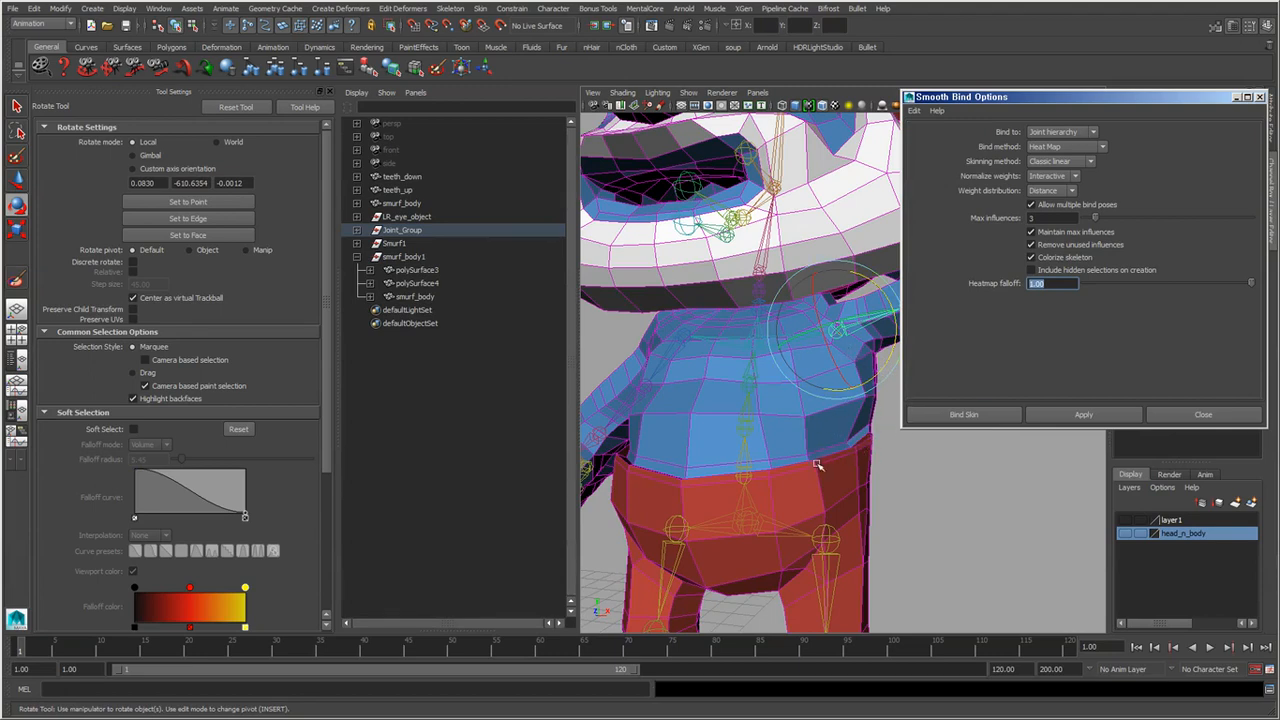
Show the left shoulder joint's influence on the body mesh with Paint Skin Weights and examine the weights from several sides.
{"action": "mouse_move", "coordinate": [817, 465]}
{"action": "left_mouse_down", "text": "alt"}
{"action": "mouse_move", "coordinate": [774, 495]}
{"action": "mouse_move", "coordinate": [809, 501]}
{"action": "mouse_move", "coordinate": [831, 448]}
{"action": "left_mouse_up", "text": "alt"}
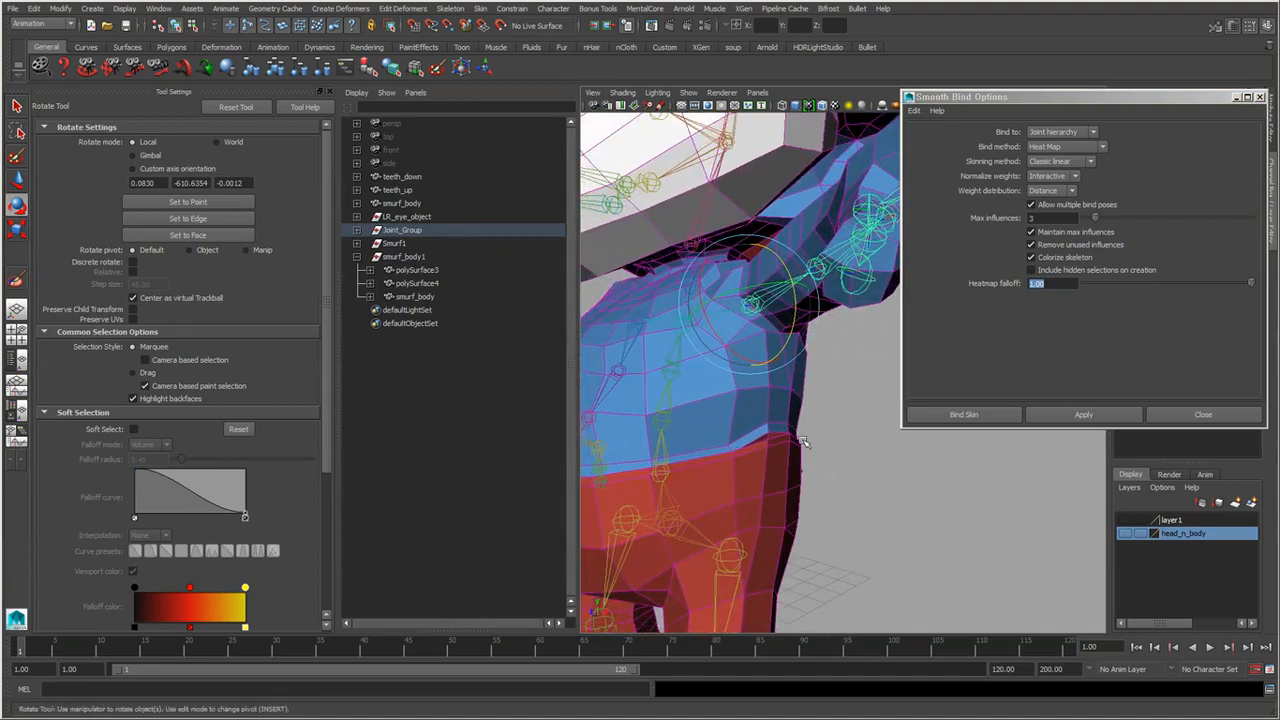
{"action": "left_click", "coordinate": [760, 400]}
{"action": "right_click_drag", "start_coordinate": [758, 400], "coordinate": [466, 306]}
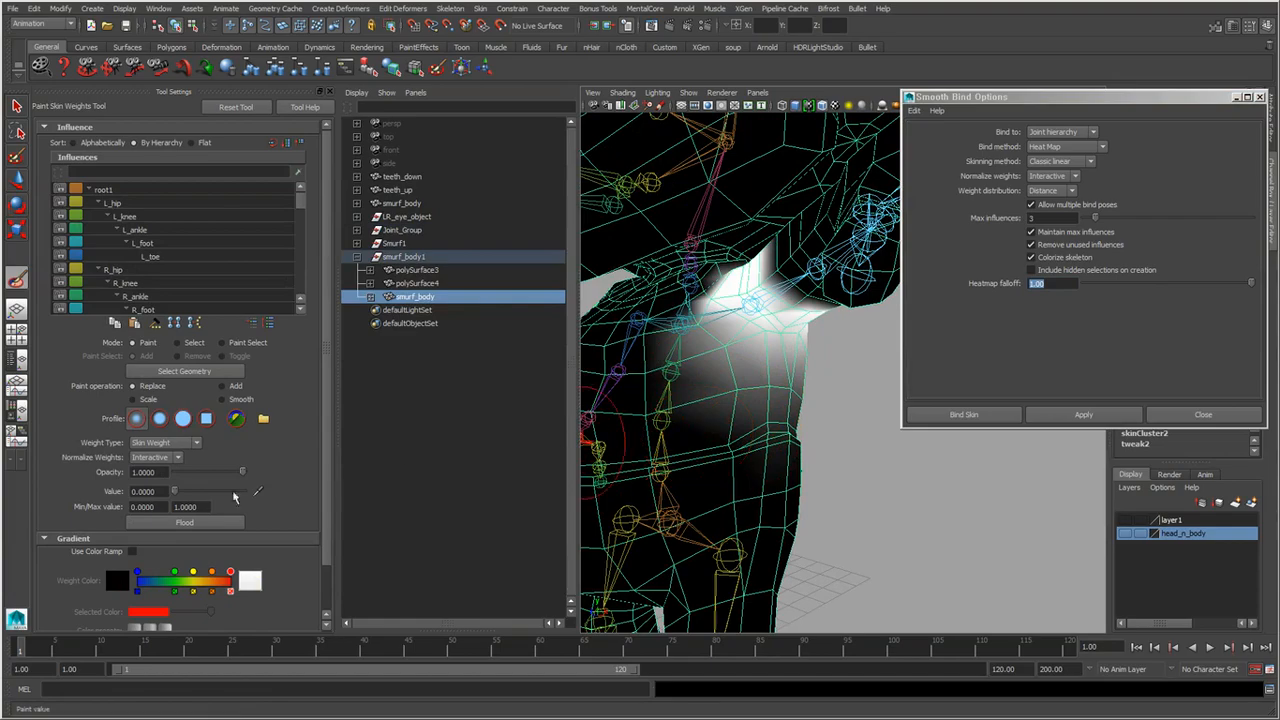
{"action": "left_click_drag", "start_coordinate": [745, 470], "coordinate": [815, 375], "text": "alt"}
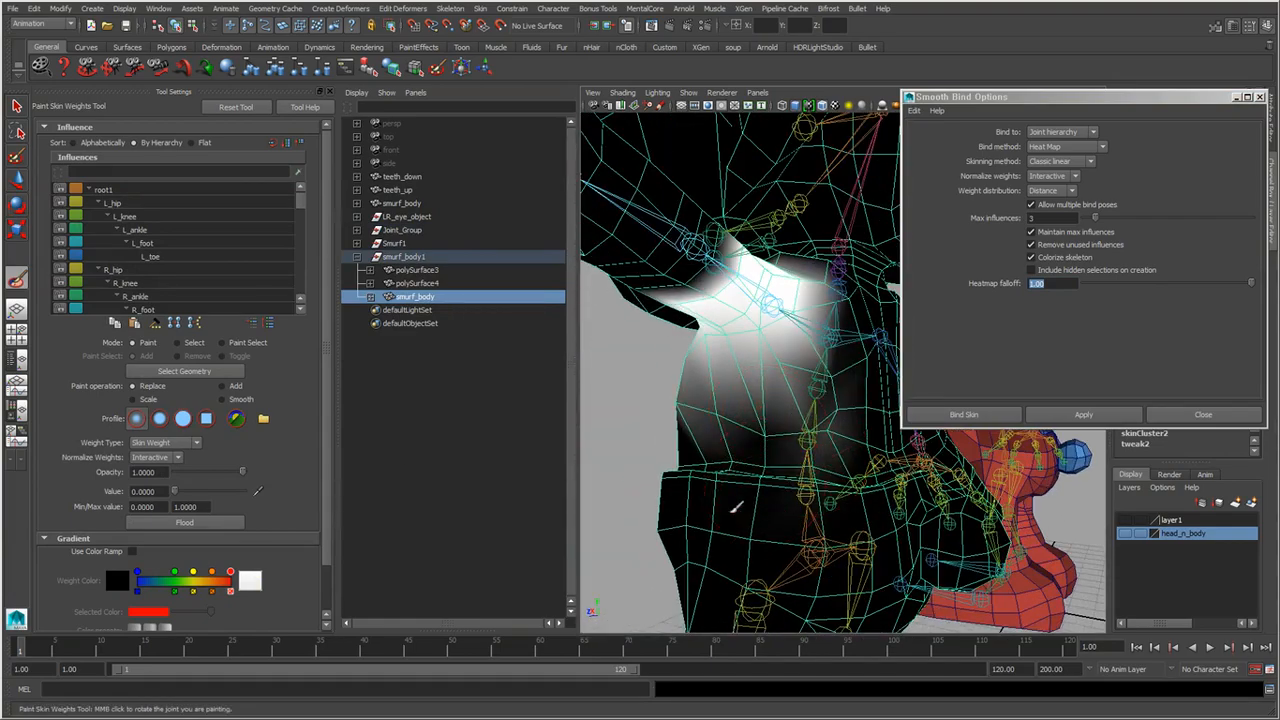
{"action": "left_click_drag", "start_coordinate": [750, 555], "coordinate": [768, 474], "text": "alt"}
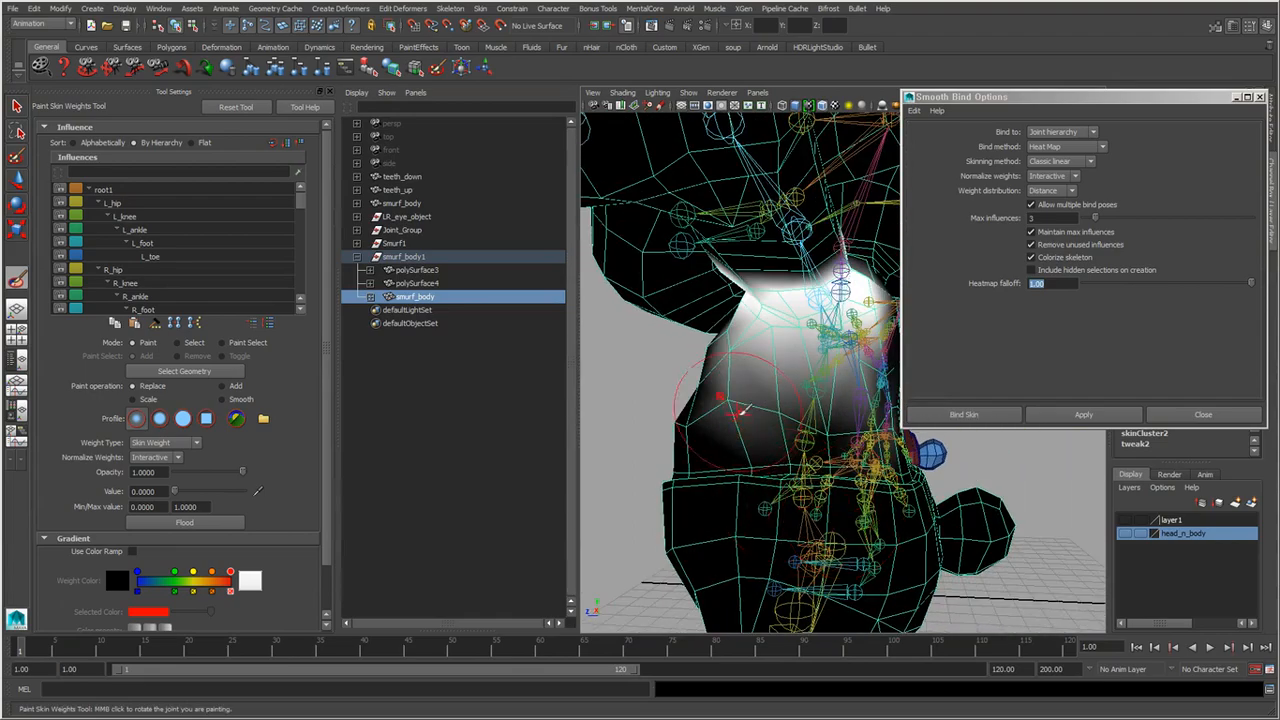
{"action": "mouse_move", "coordinate": [876, 438]}
{"action": "left_mouse_down", "text": "alt"}
{"action": "mouse_move", "coordinate": [831, 452]}
{"action": "mouse_move", "coordinate": [752, 446]}
{"action": "left_mouse_up", "text": "alt"}
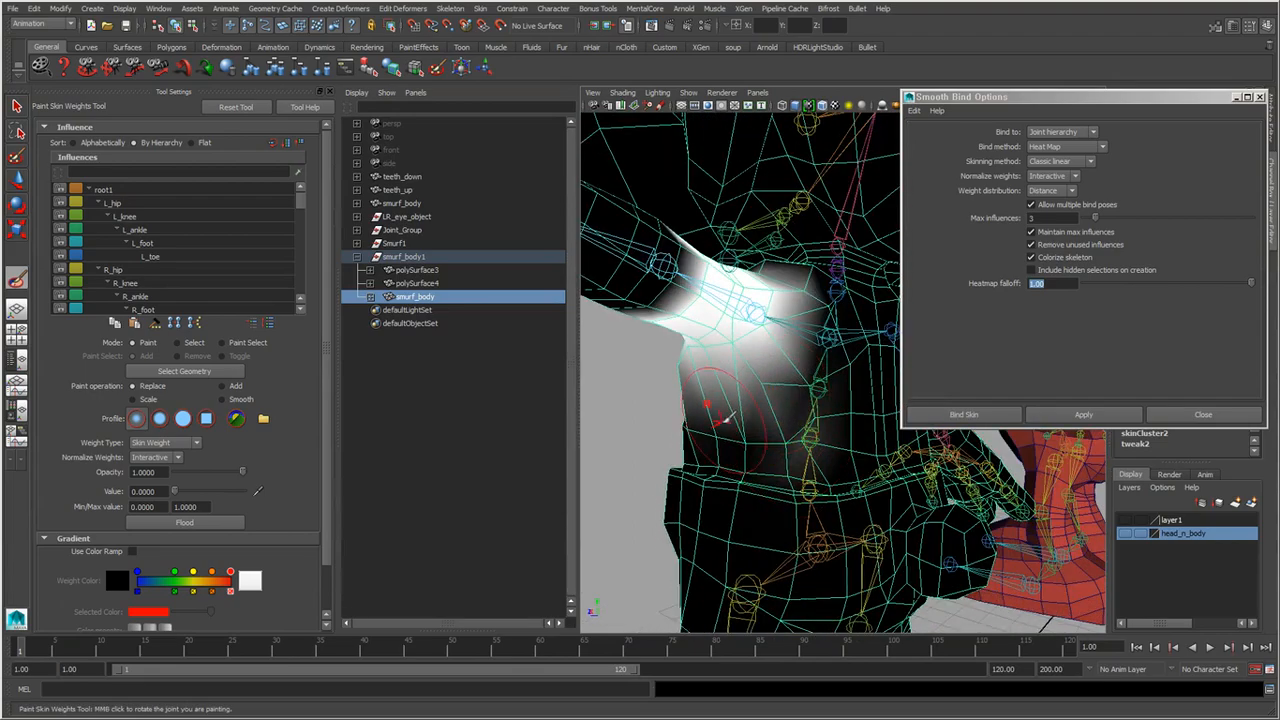
{"action": "left_click_drag", "start_coordinate": [800, 302], "coordinate": [800, 365], "text": "alt"}
{"action": "mouse_move", "coordinate": [882, 448]}
{"action": "left_mouse_down", "text": "alt"}
{"action": "mouse_move", "coordinate": [808, 446]}
{"action": "mouse_move", "coordinate": [698, 397]}
{"action": "mouse_move", "coordinate": [740, 415]}
{"action": "left_mouse_up", "text": "alt"}
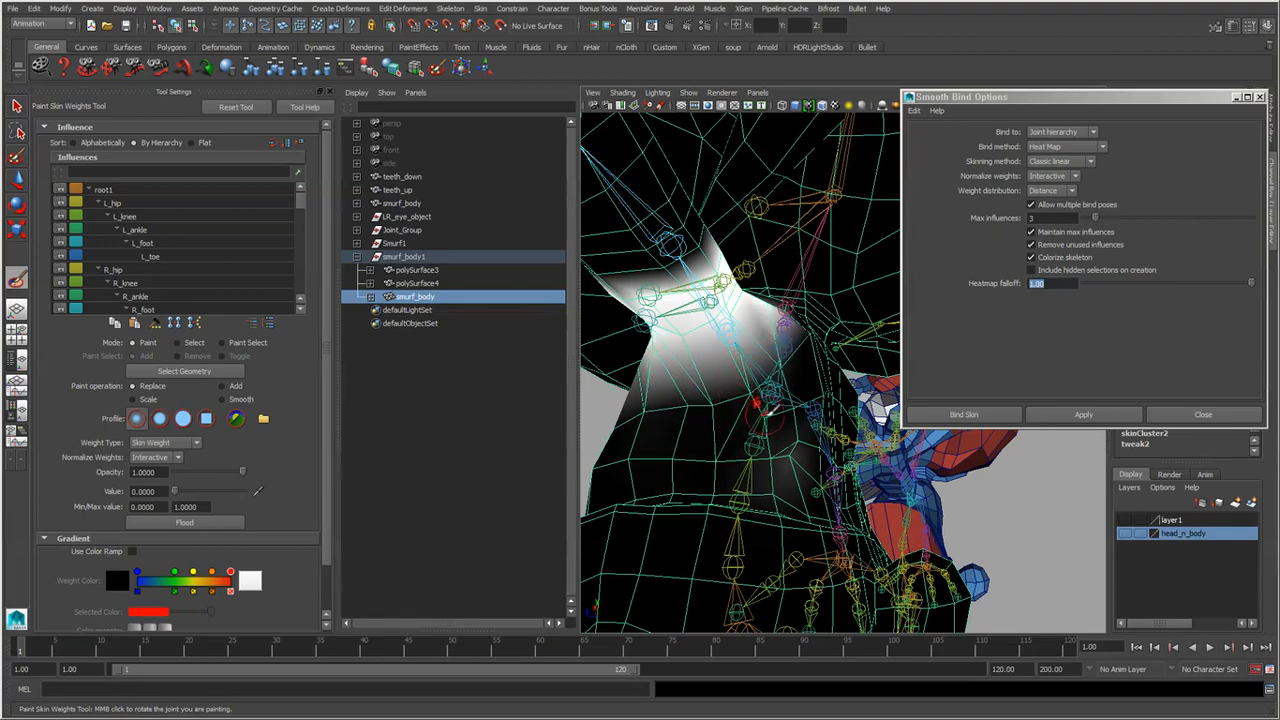
{"action": "left_click_drag", "start_coordinate": [758, 405], "coordinate": [825, 488], "text": "alt"}
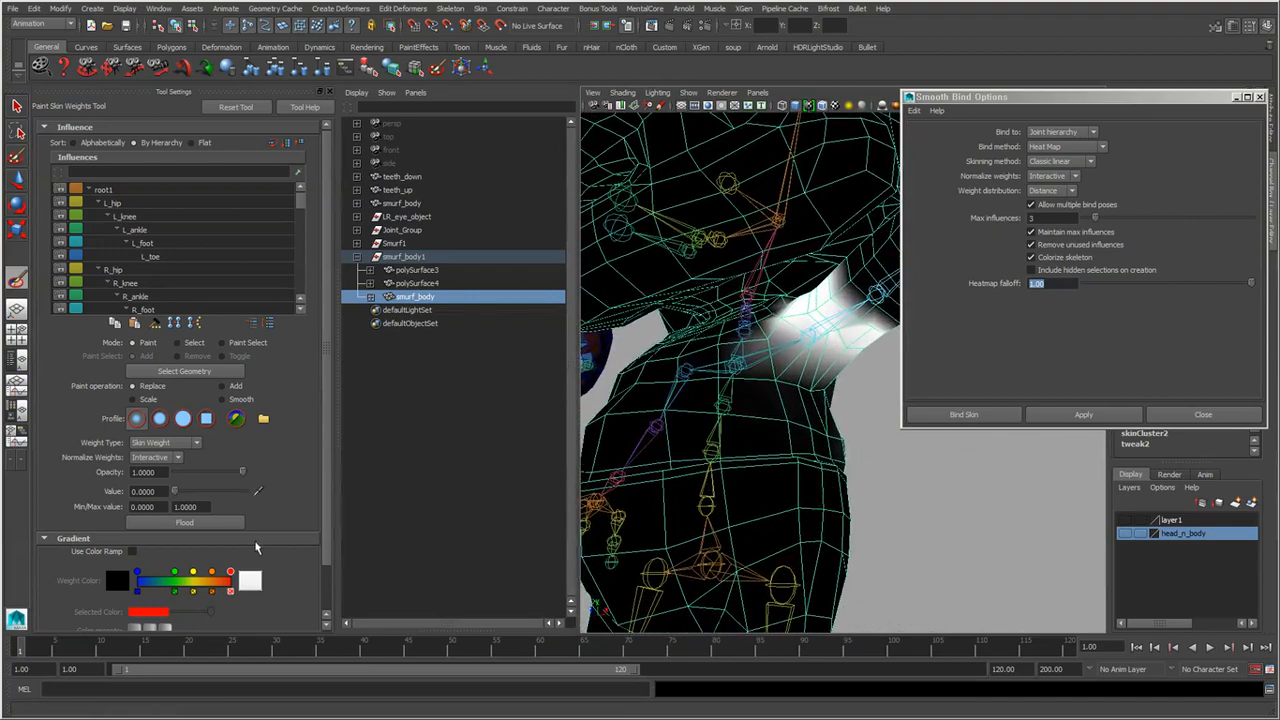
Flood the left shoulder's skin weights with the Smooth operation, close the bind options and leave weight painting.
{"action": "left_click", "coordinate": [238, 398]}
{"action": "left_click", "coordinate": [216, 522]}
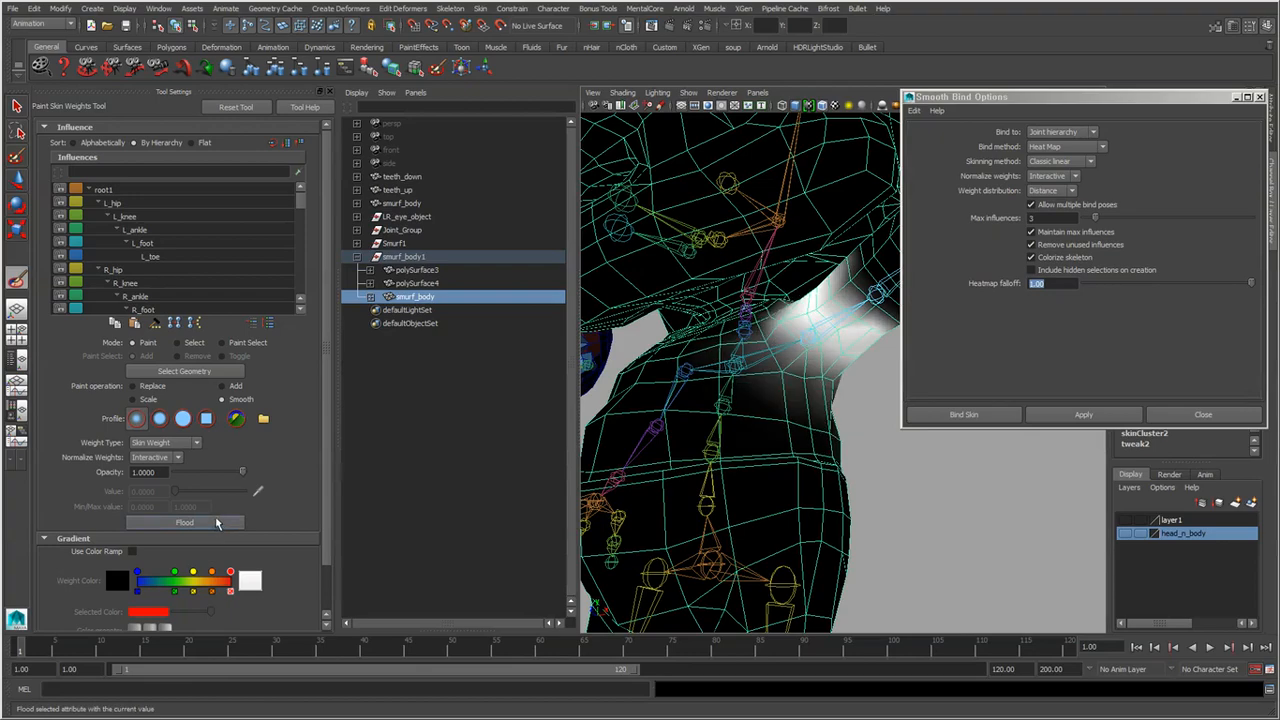
{"action": "scroll", "coordinate": [874, 434], "scroll_direction": "down", "scroll_amount": 4}
{"action": "left_click_drag", "start_coordinate": [874, 434], "coordinate": [817, 456], "text": "alt"}
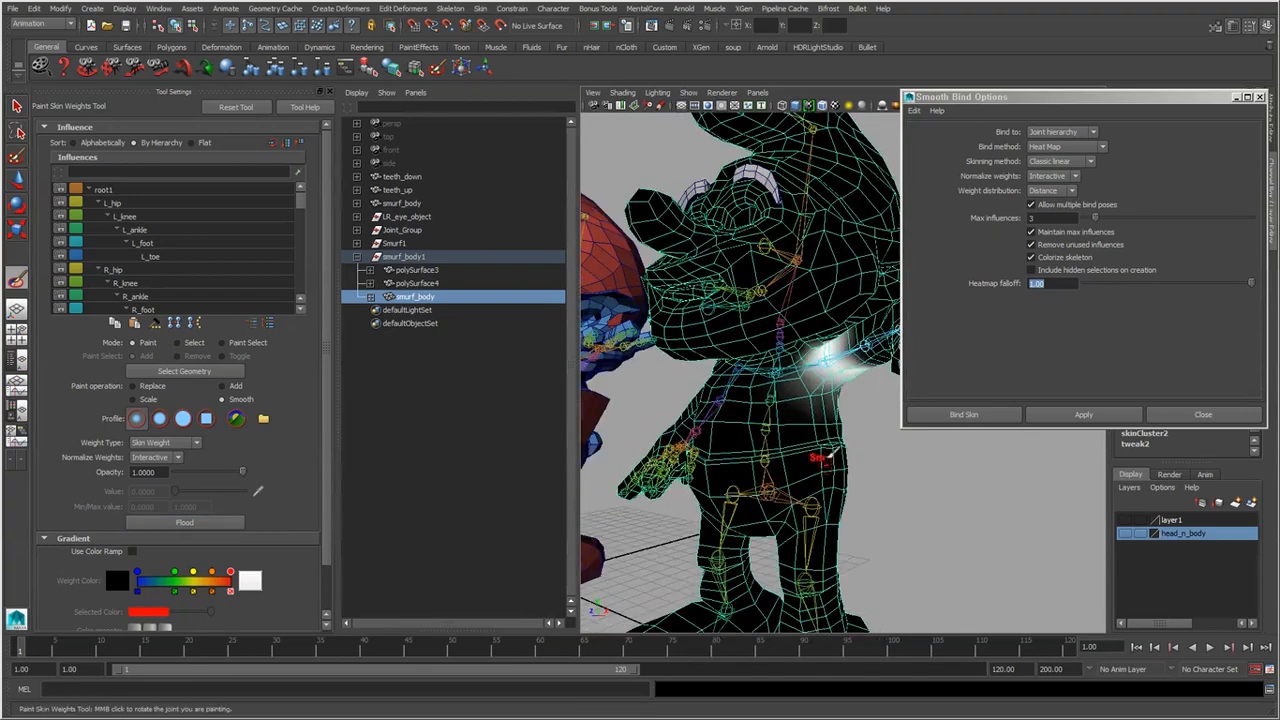
{"action": "left_click", "coordinate": [1203, 416]}
{"action": "key", "text": "q"}
Display the duplicate's body mesh with smooth mesh preview and check the raised arm.
{"action": "left_click", "coordinate": [926, 484]}
{"action": "left_click", "coordinate": [879, 298]}
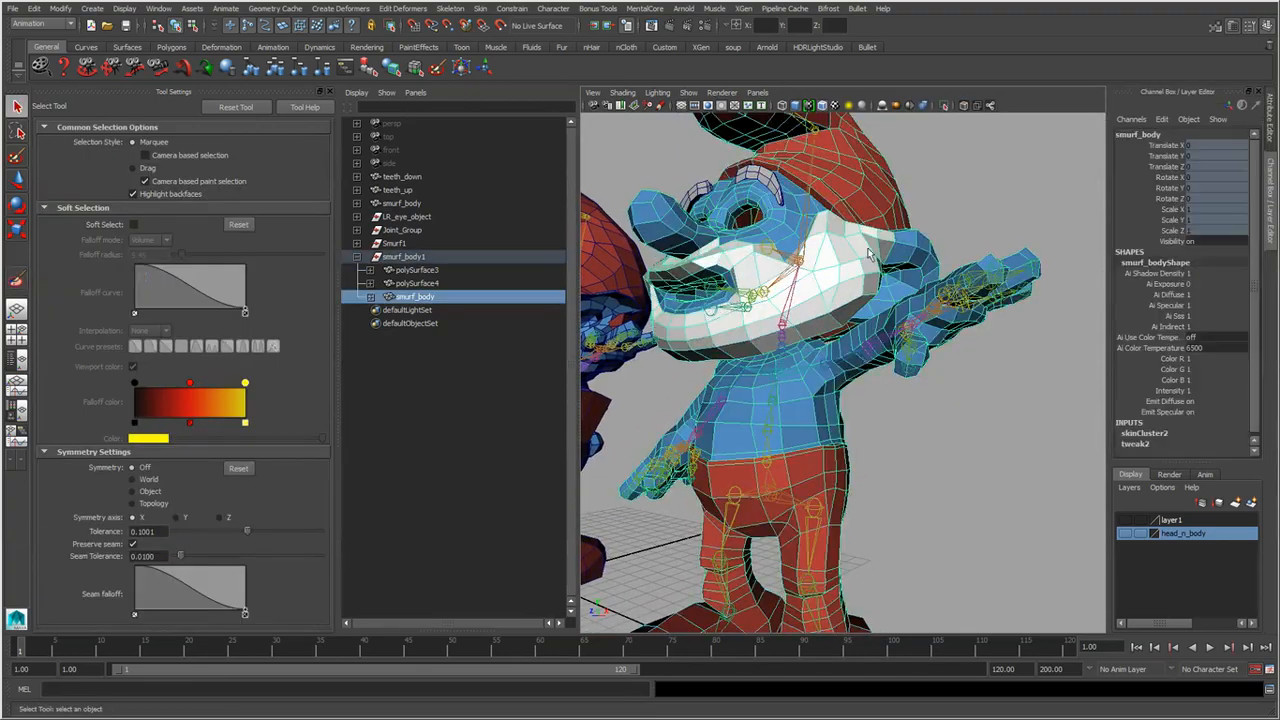
{"action": "key", "text": "3"}
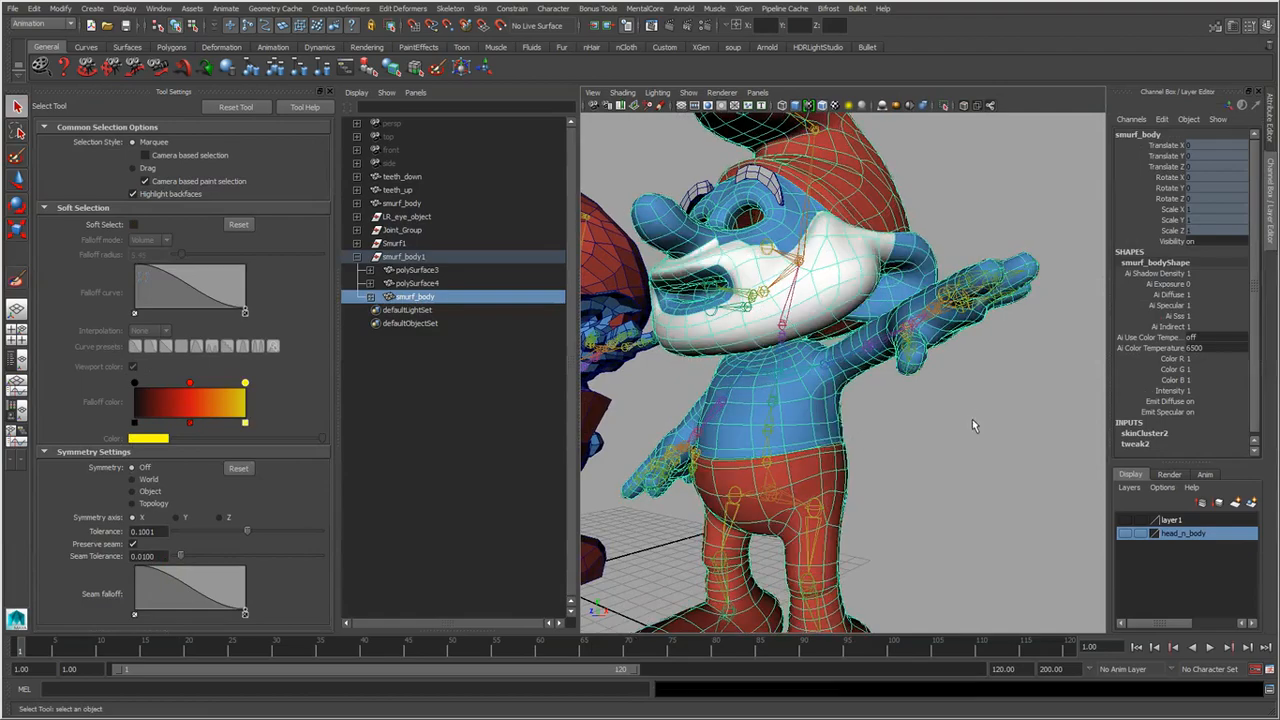
{"action": "left_click", "coordinate": [973, 421]}
{"action": "left_click_drag", "start_coordinate": [970, 440], "coordinate": [877, 500], "text": "alt"}
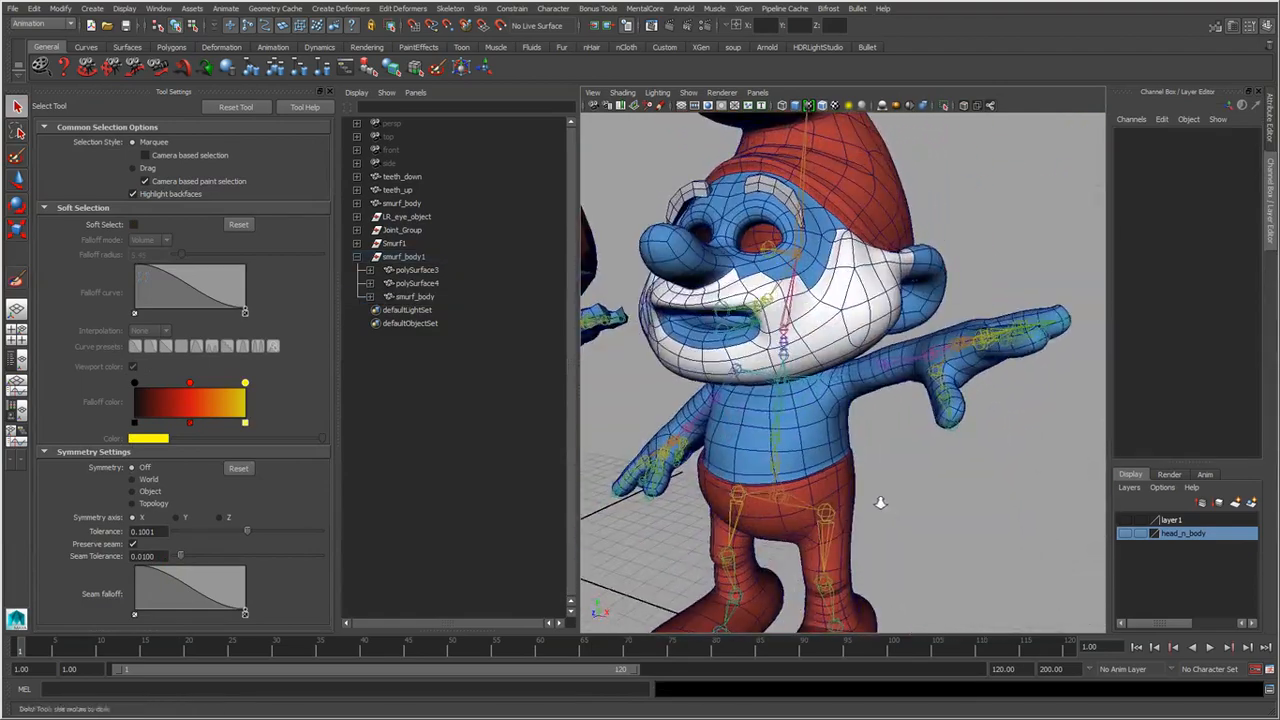
Select the left forefinger's joint hierarchy and bend the finger by rotating its joints about -45 degrees in Z.
{"action": "scroll", "coordinate": [899, 463], "scroll_direction": "up", "scroll_amount": 5}
{"action": "middle_click_drag", "start_coordinate": [900, 464], "coordinate": [929, 496], "text": "alt"}
{"action": "left_click_drag", "start_coordinate": [929, 496], "coordinate": [910, 452], "text": "alt"}
{"action": "left_click", "coordinate": [901, 428]}
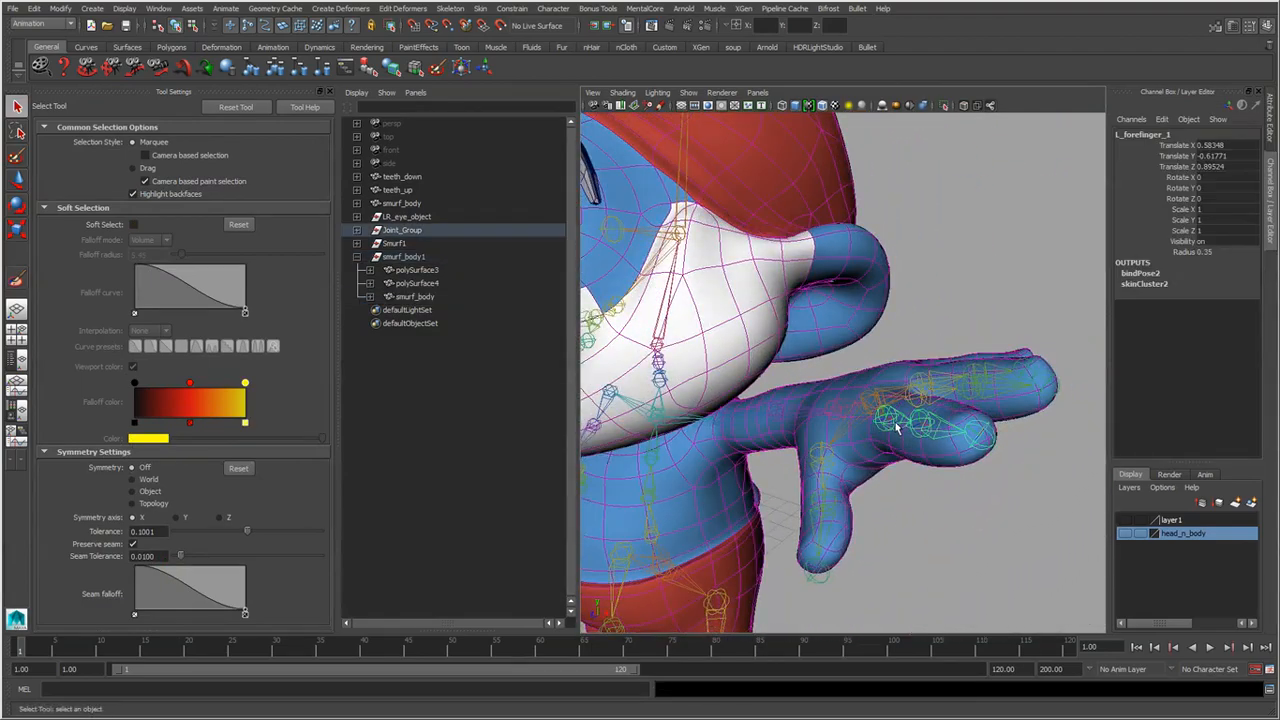
{"action": "right_click", "coordinate": [895, 423]}
{"action": "right_click_drag", "start_coordinate": [895, 423], "coordinate": [878, 521]}
{"action": "key", "text": "e"}
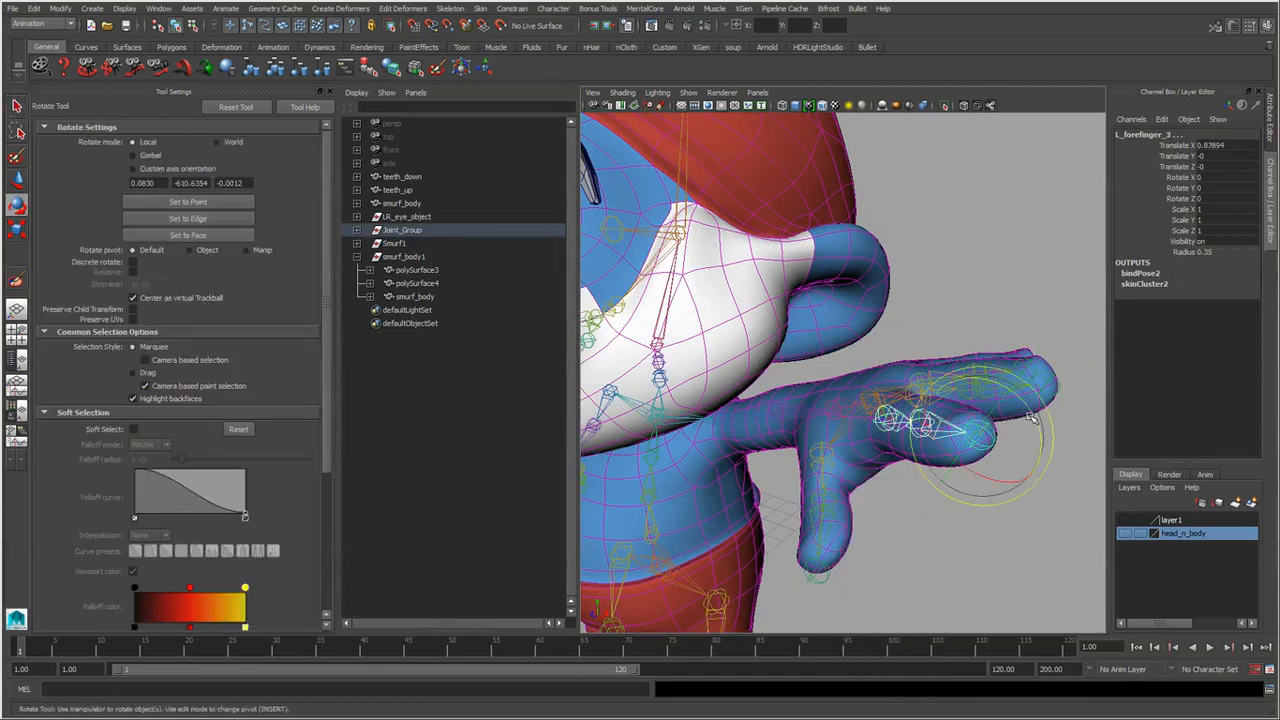
{"action": "left_click_drag", "start_coordinate": [1031, 416], "coordinate": [1020, 469]}
Compare the deformation of the two posed smurfs from several angles.
{"action": "scroll", "coordinate": [897, 568], "scroll_direction": "down", "scroll_amount": 5}
{"action": "left_click_drag", "start_coordinate": [680, 535], "coordinate": [770, 520], "text": "alt"}
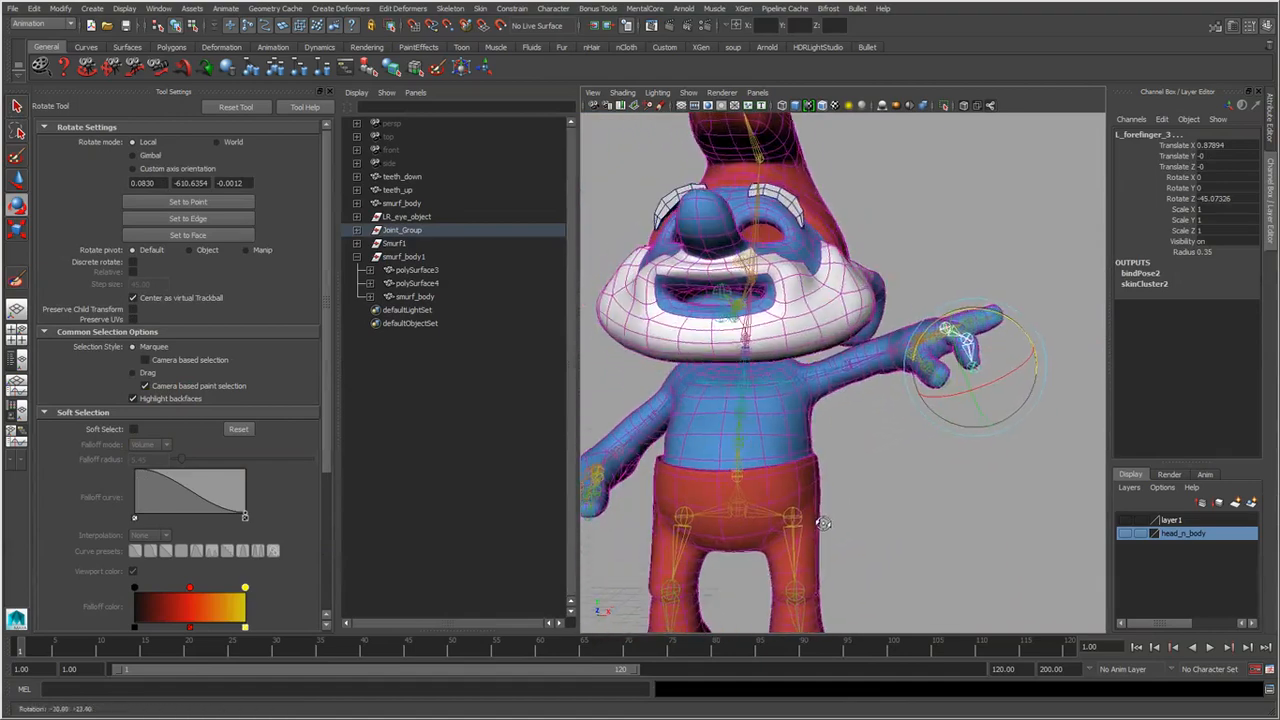
{"action": "scroll", "coordinate": [703, 514], "scroll_direction": "down", "scroll_amount": 4}
{"action": "middle_click_drag", "start_coordinate": [703, 514], "coordinate": [851, 493], "text": "alt"}
{"action": "left_click_drag", "start_coordinate": [851, 493], "coordinate": [983, 512], "text": "alt"}
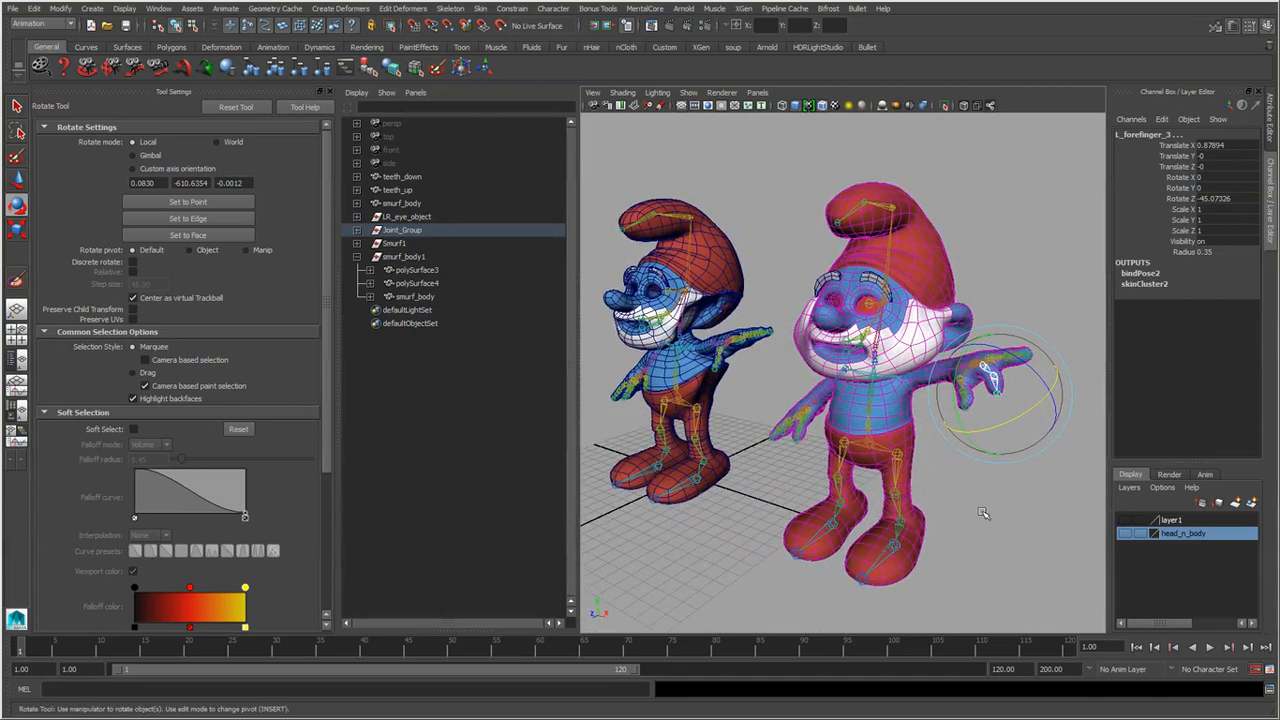
{"action": "mouse_move", "coordinate": [983, 512]}
{"action": "left_mouse_down", "text": "alt"}
{"action": "mouse_move", "coordinate": [808, 514]}
{"action": "mouse_move", "coordinate": [969, 500]}
{"action": "left_mouse_up", "text": "alt"}
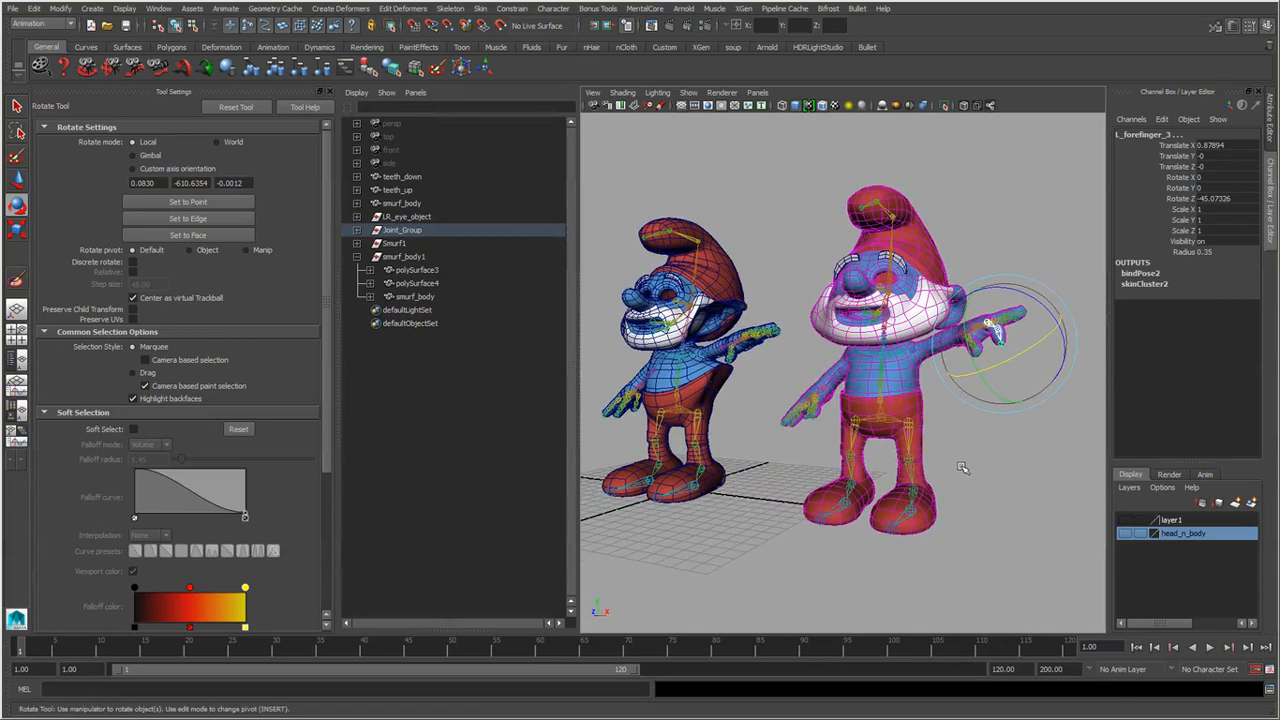